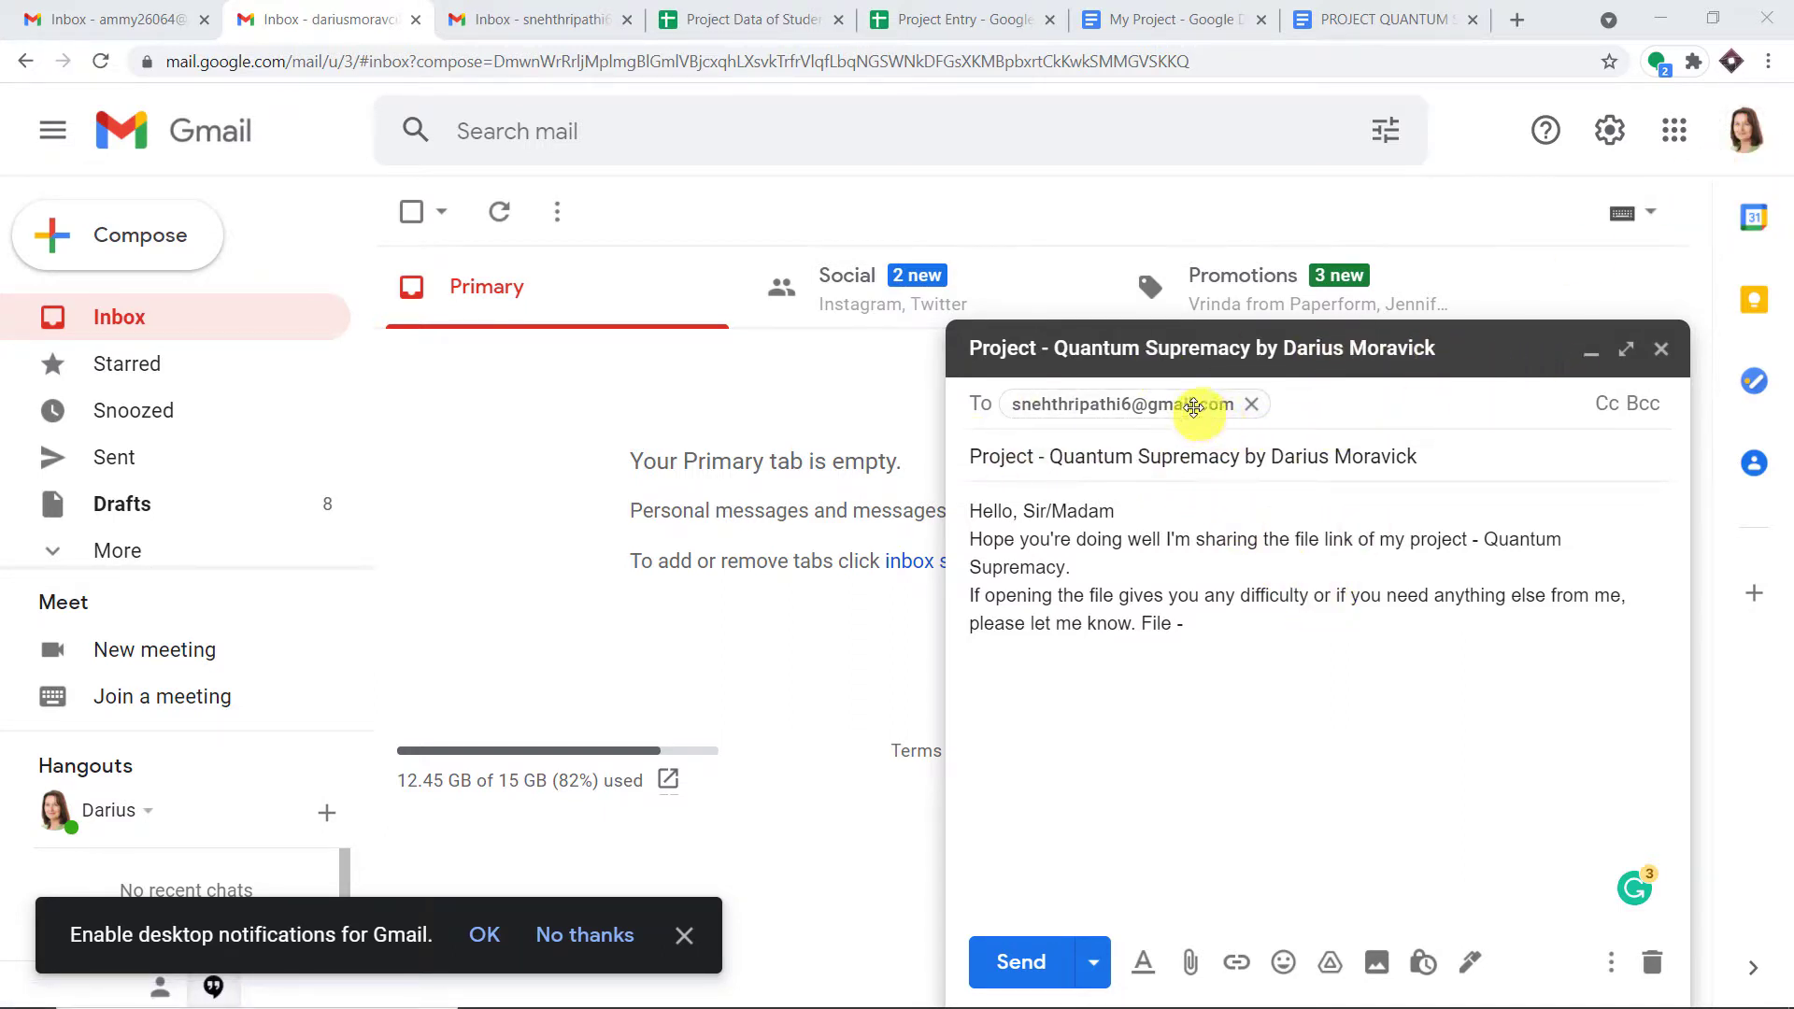
# - Switch from the Gmail draft to the PROJECT QUANTUM SUPREMACY Google Doc
pyautogui.moveTo(1194, 407)
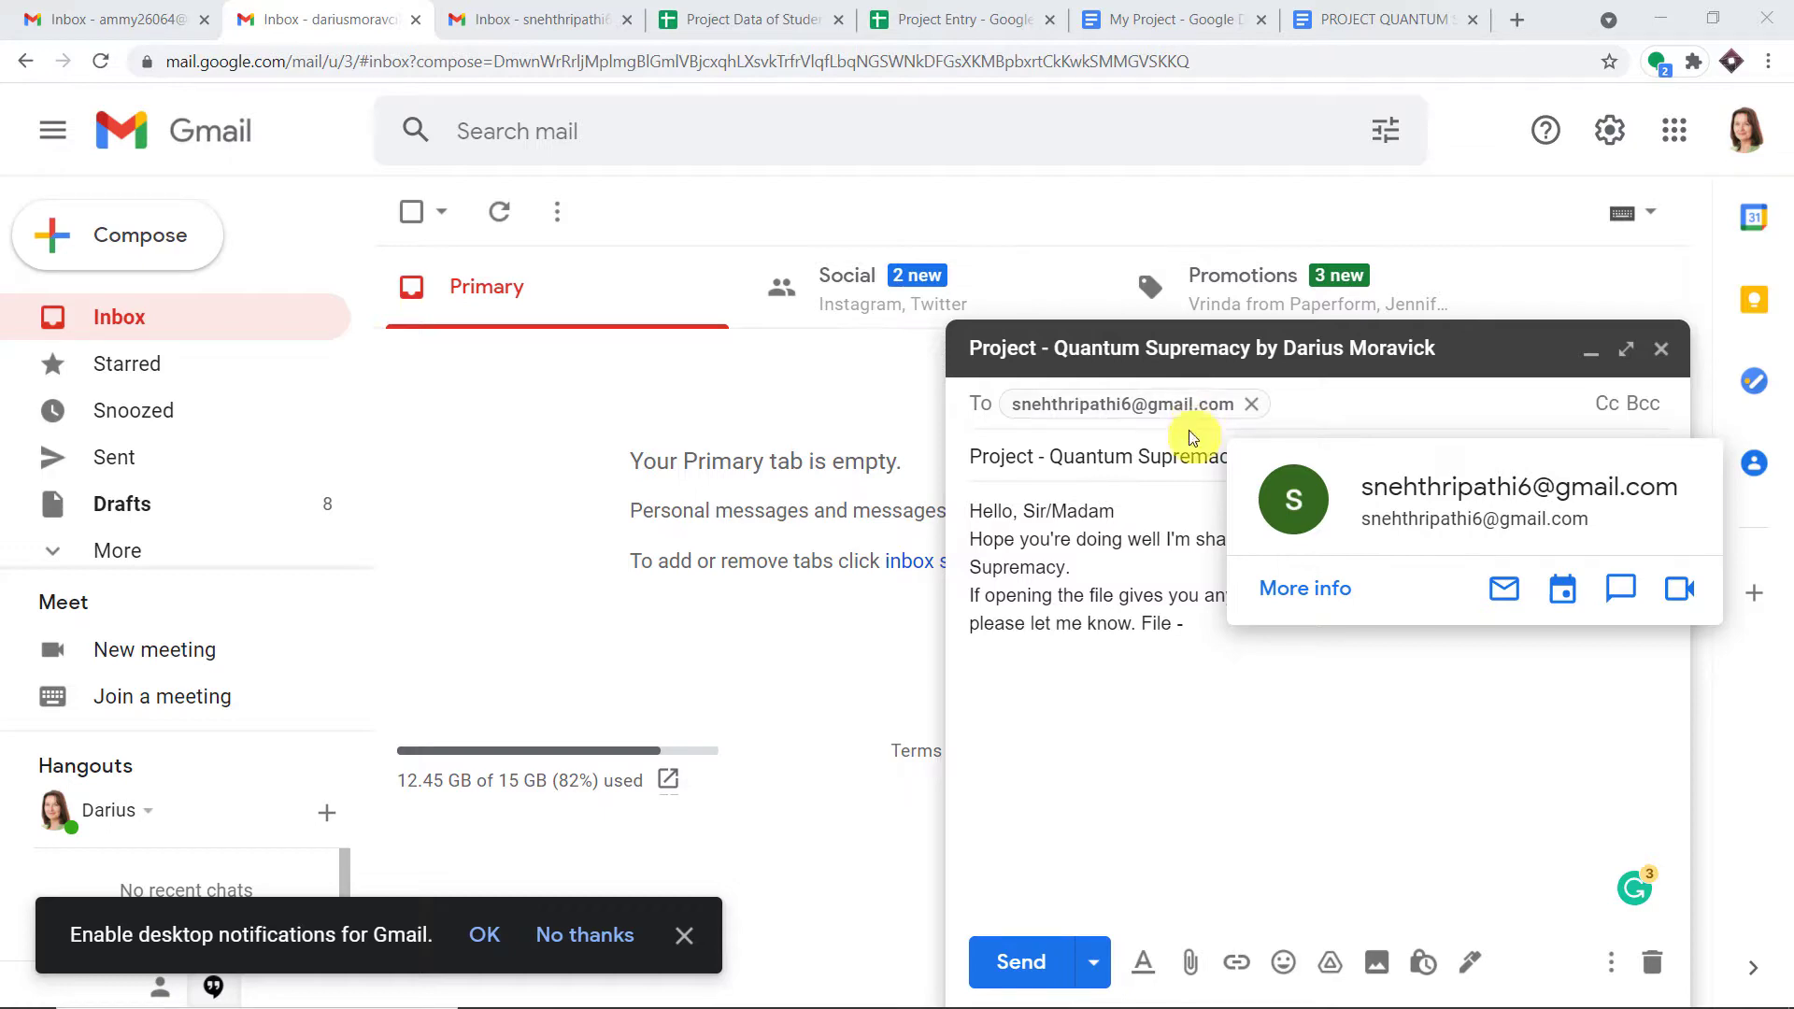
pyautogui.click(1354, 17)
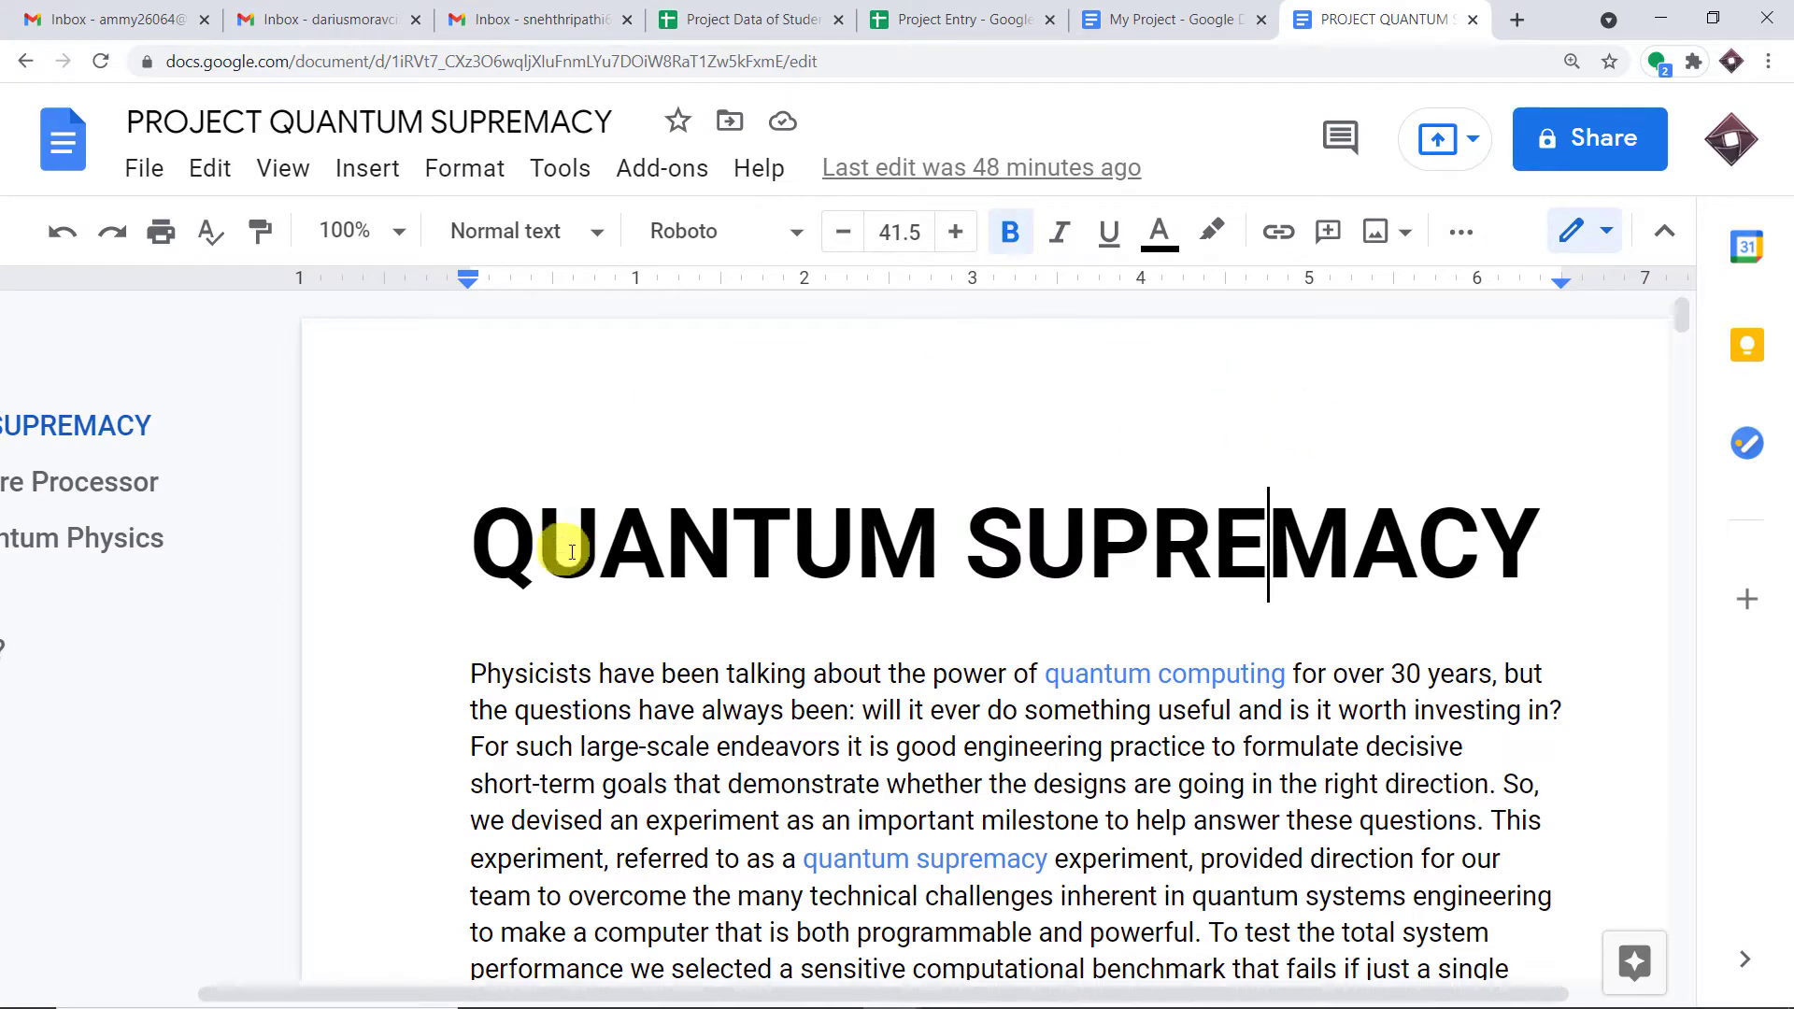
# - Copy the document's share link and place the cursor after 'File -' in the Gmail draft
pyautogui.click(1606, 149)
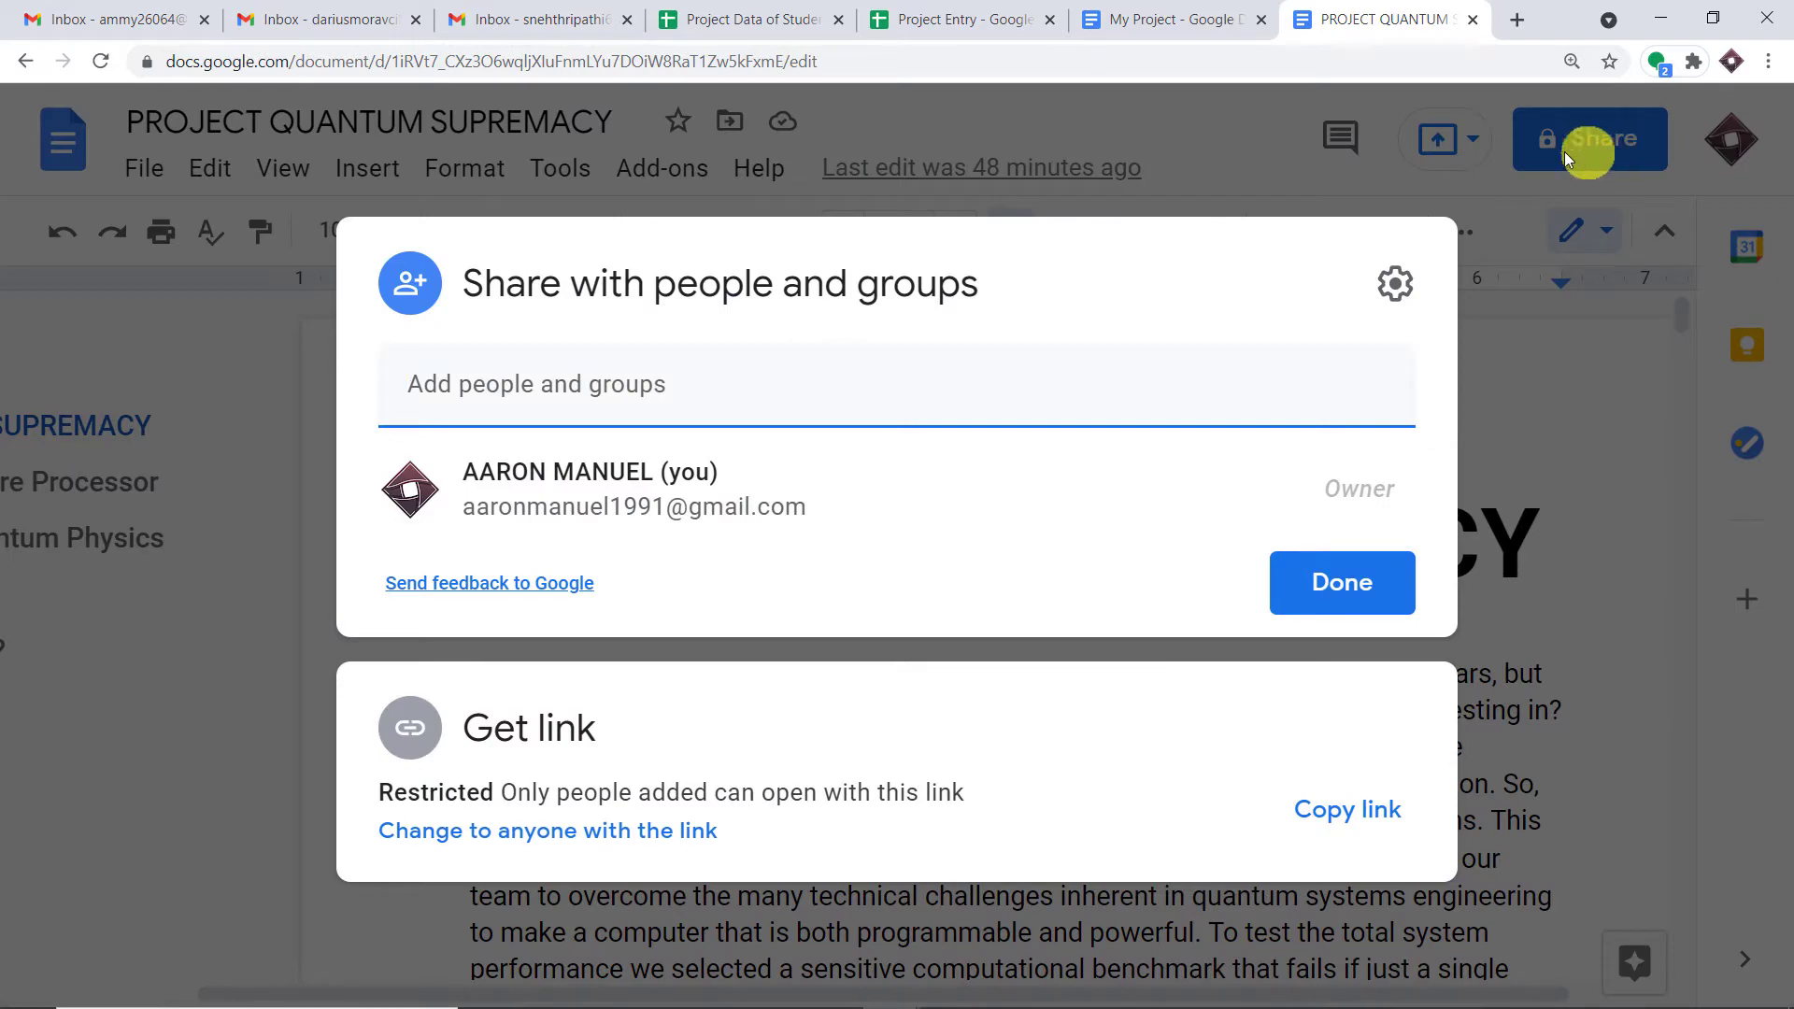
pyautogui.click(1350, 809)
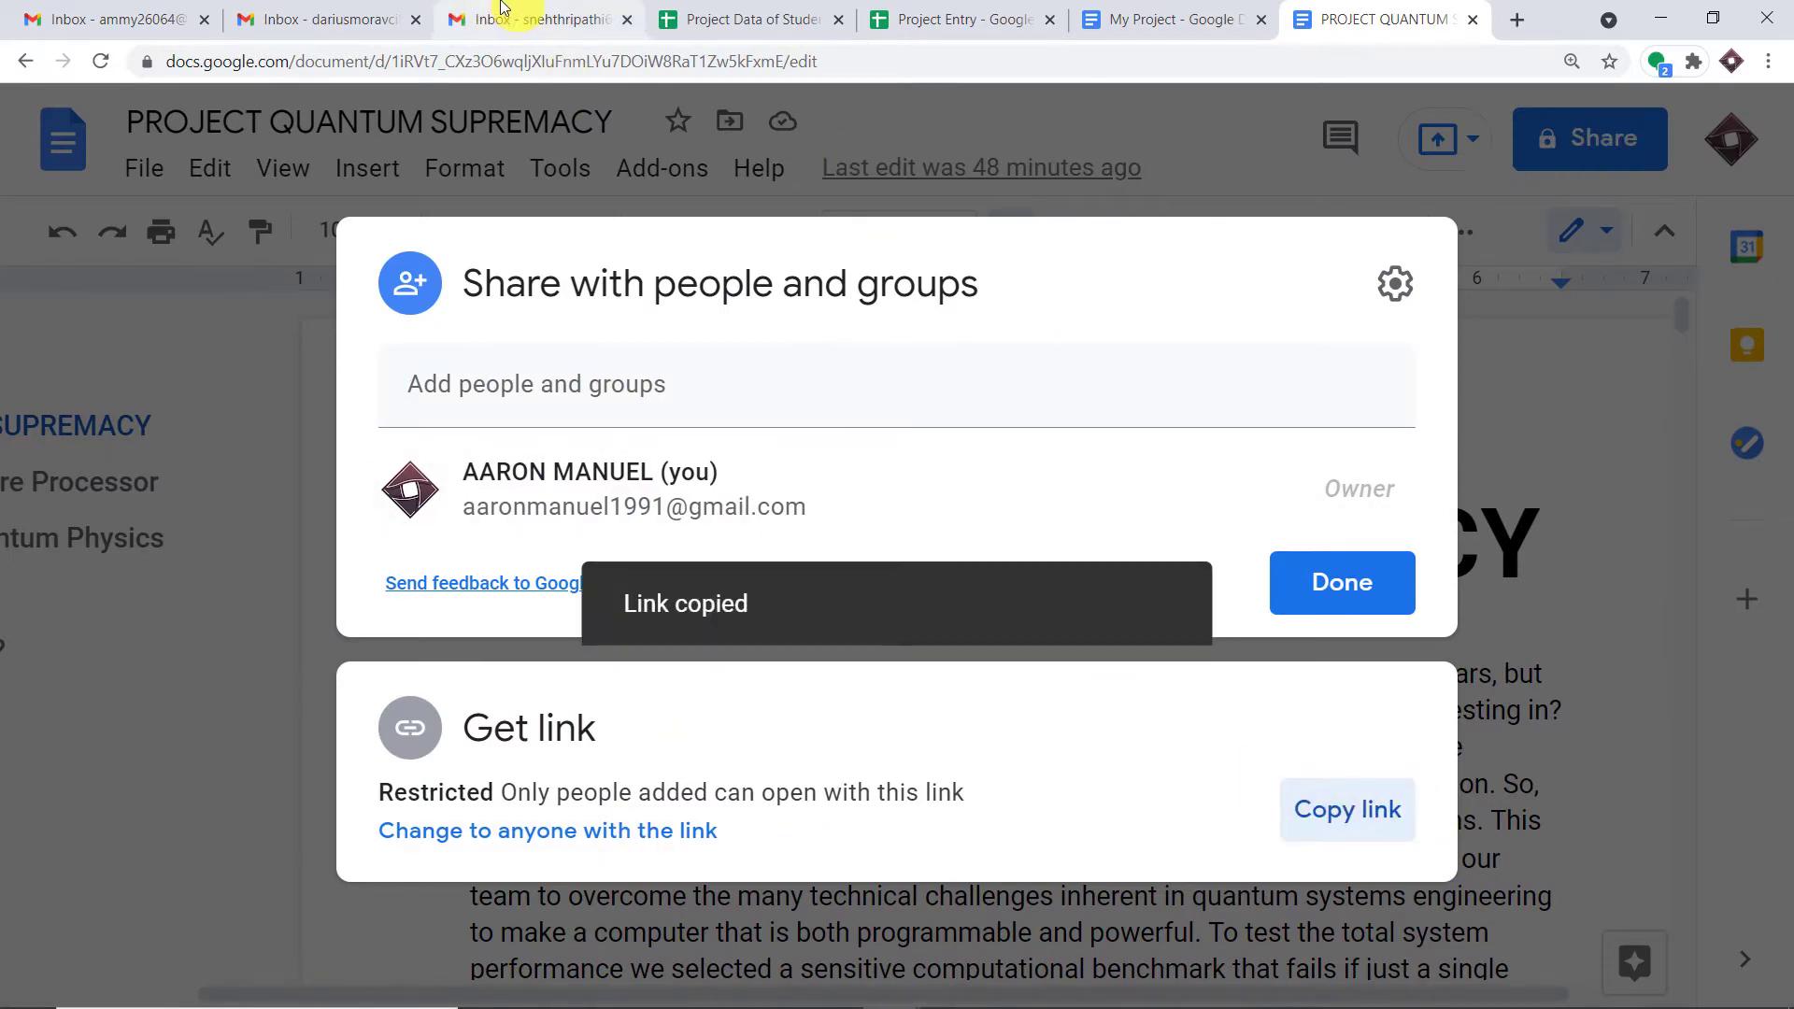
pyautogui.click(374, 17)
pyautogui.click(1199, 623)
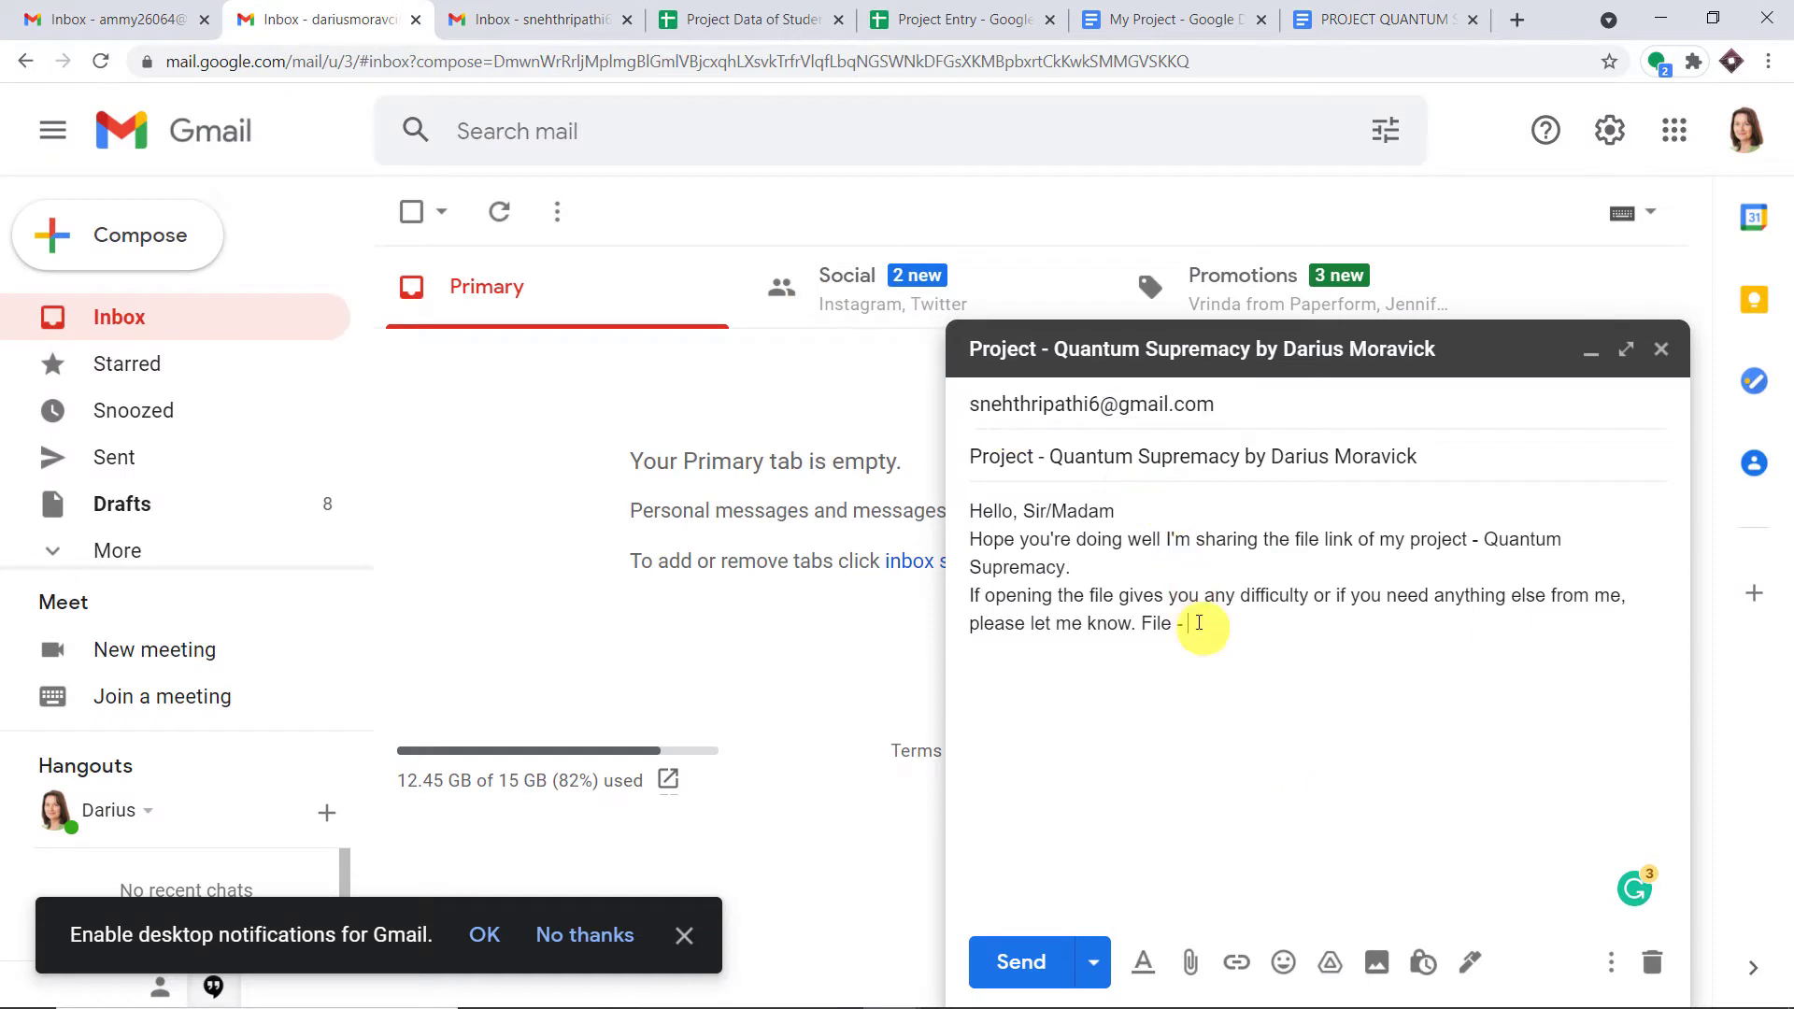
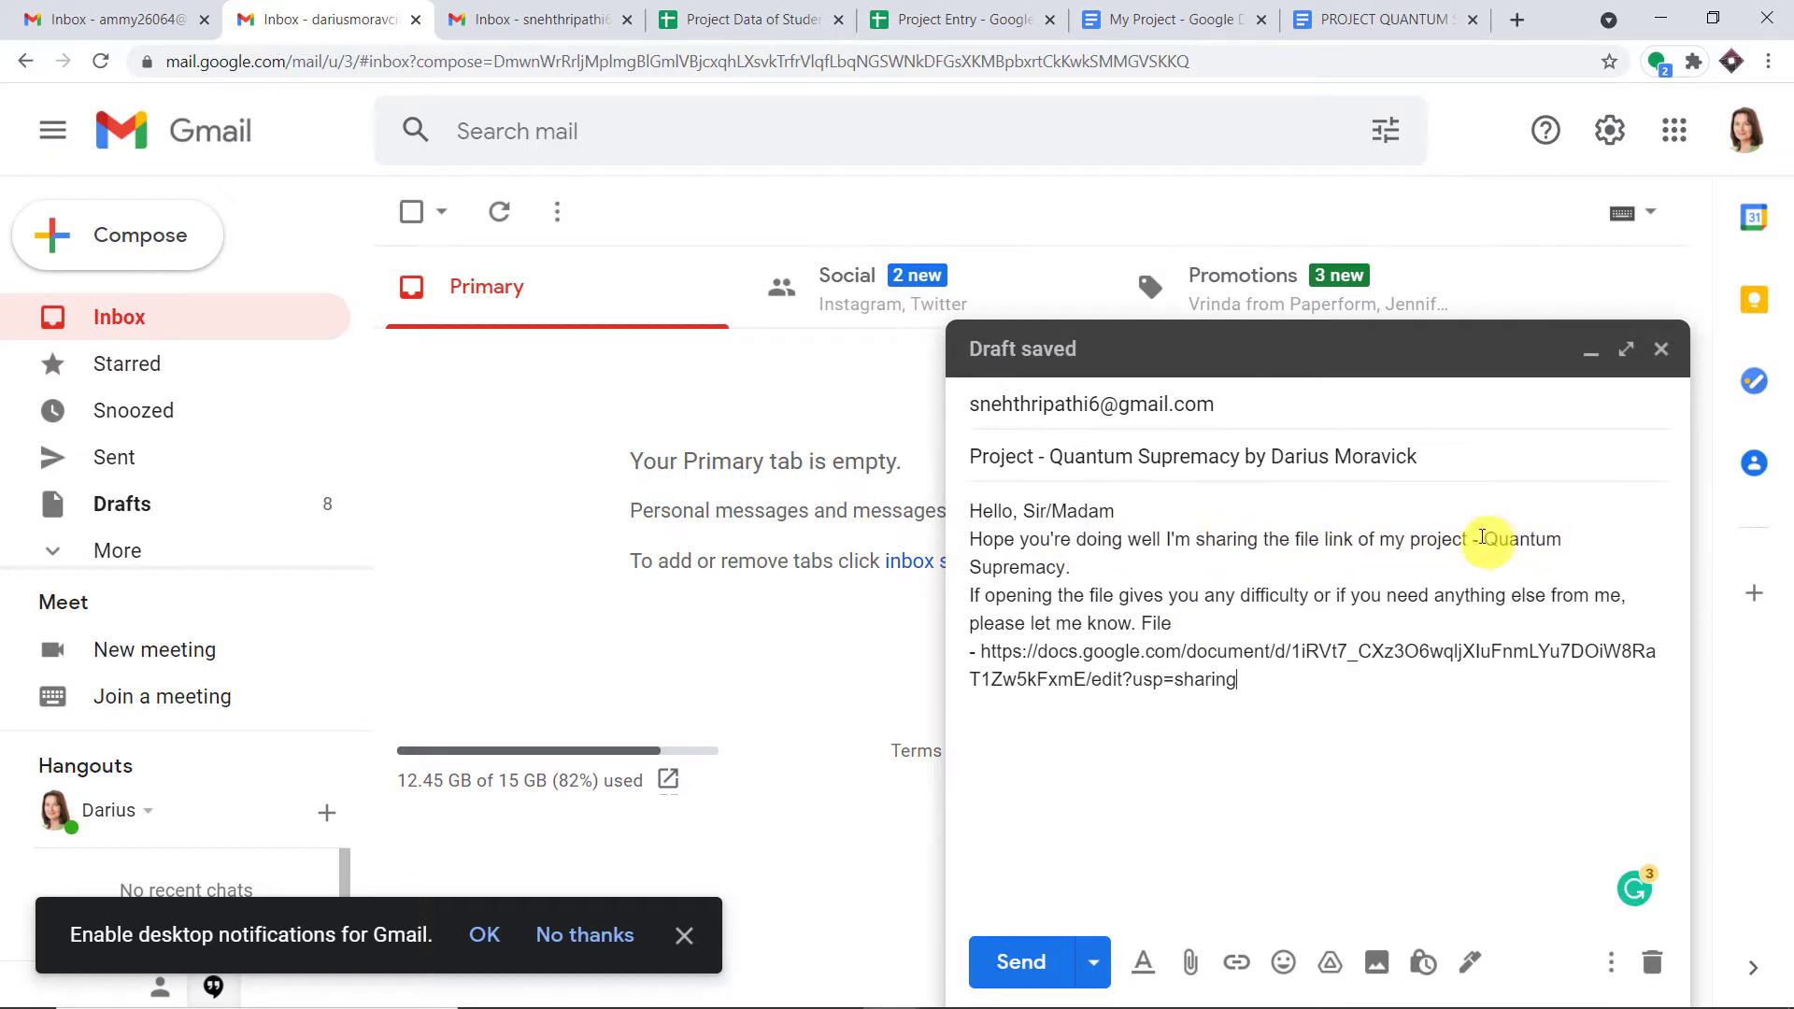
# - Paste the copied Google Docs share link into the draft body after 'File -'
pyautogui.click(1348, 23)
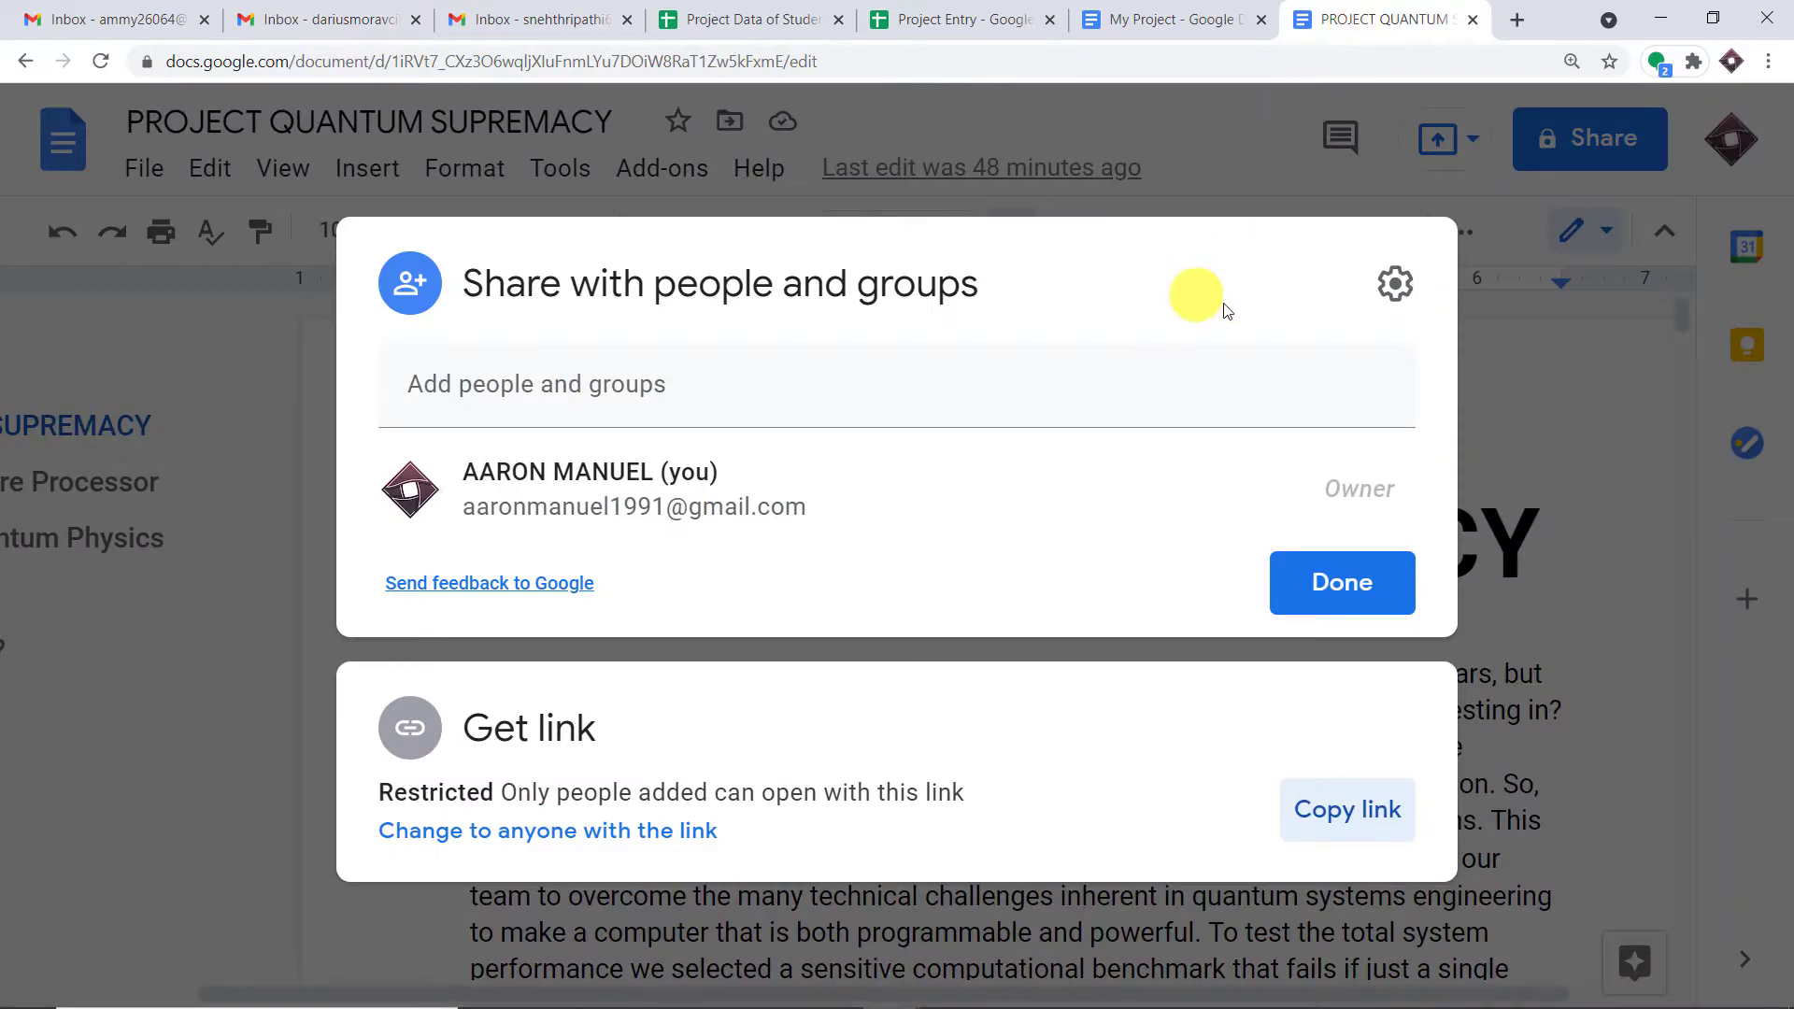
pyautogui.click(1253, 168)
pyautogui.scroll(-10, 1299, 551)
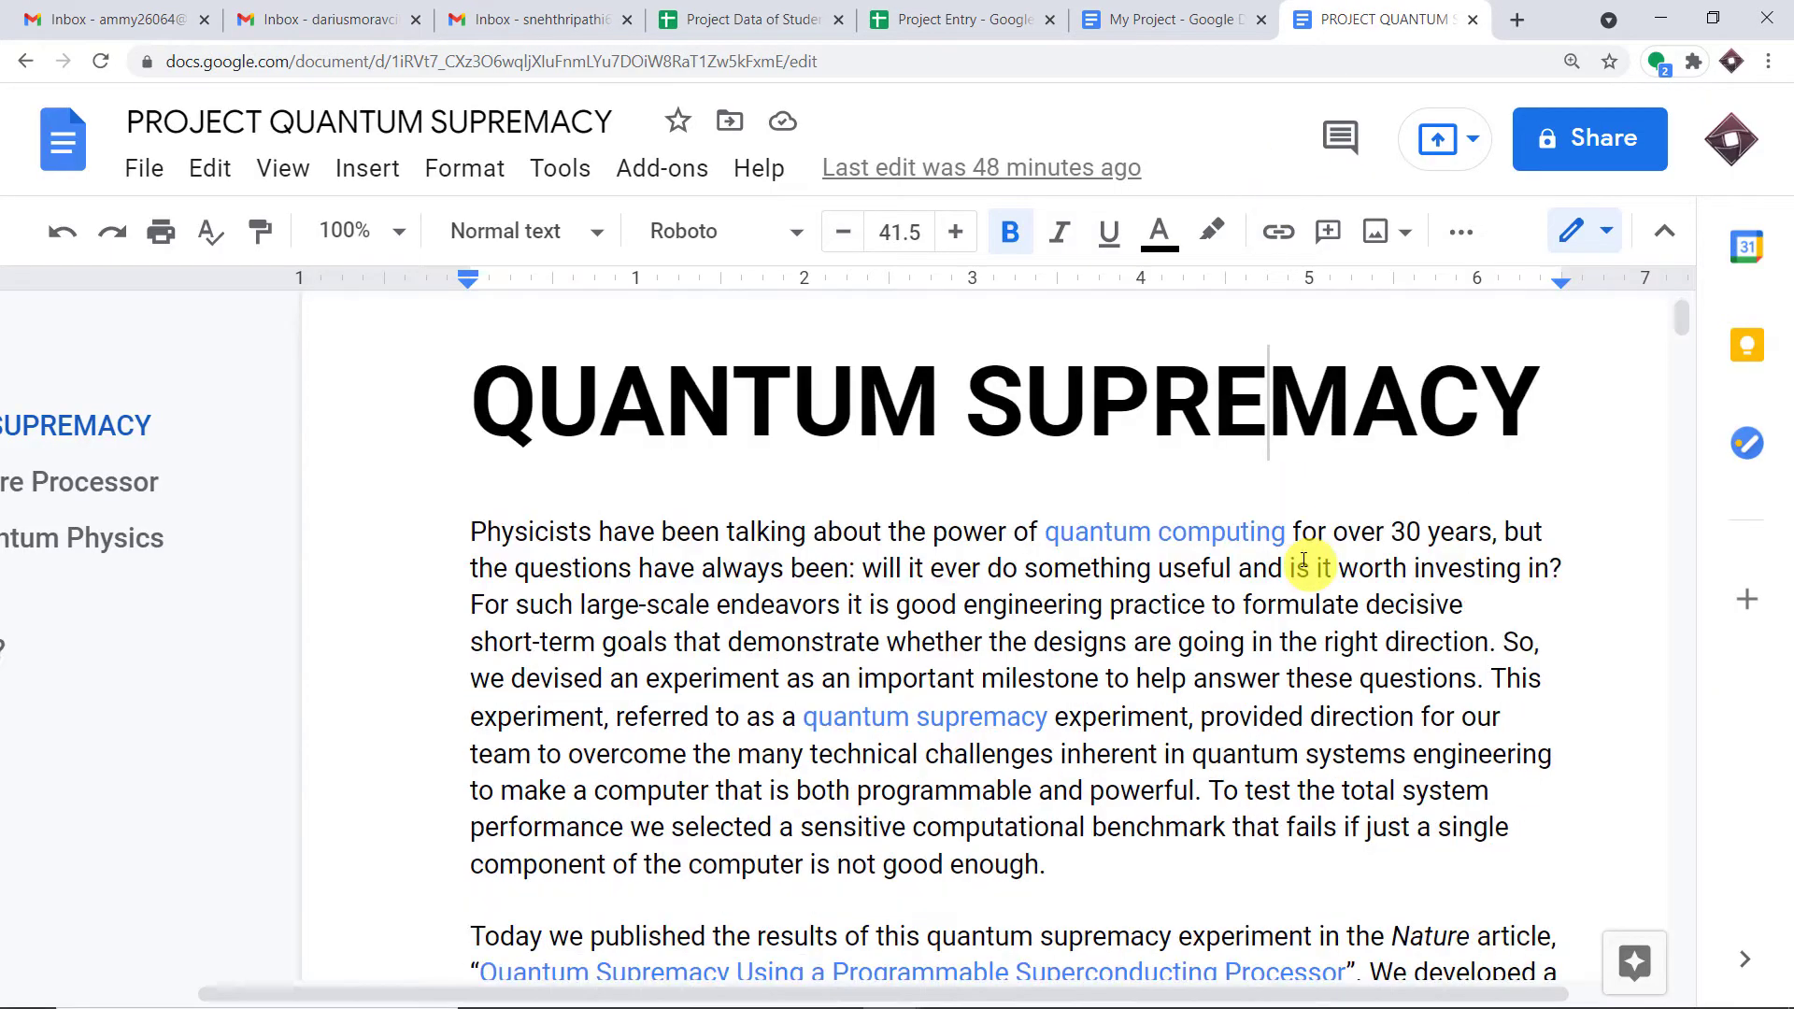
pyautogui.scroll(-20, 1290, 542)
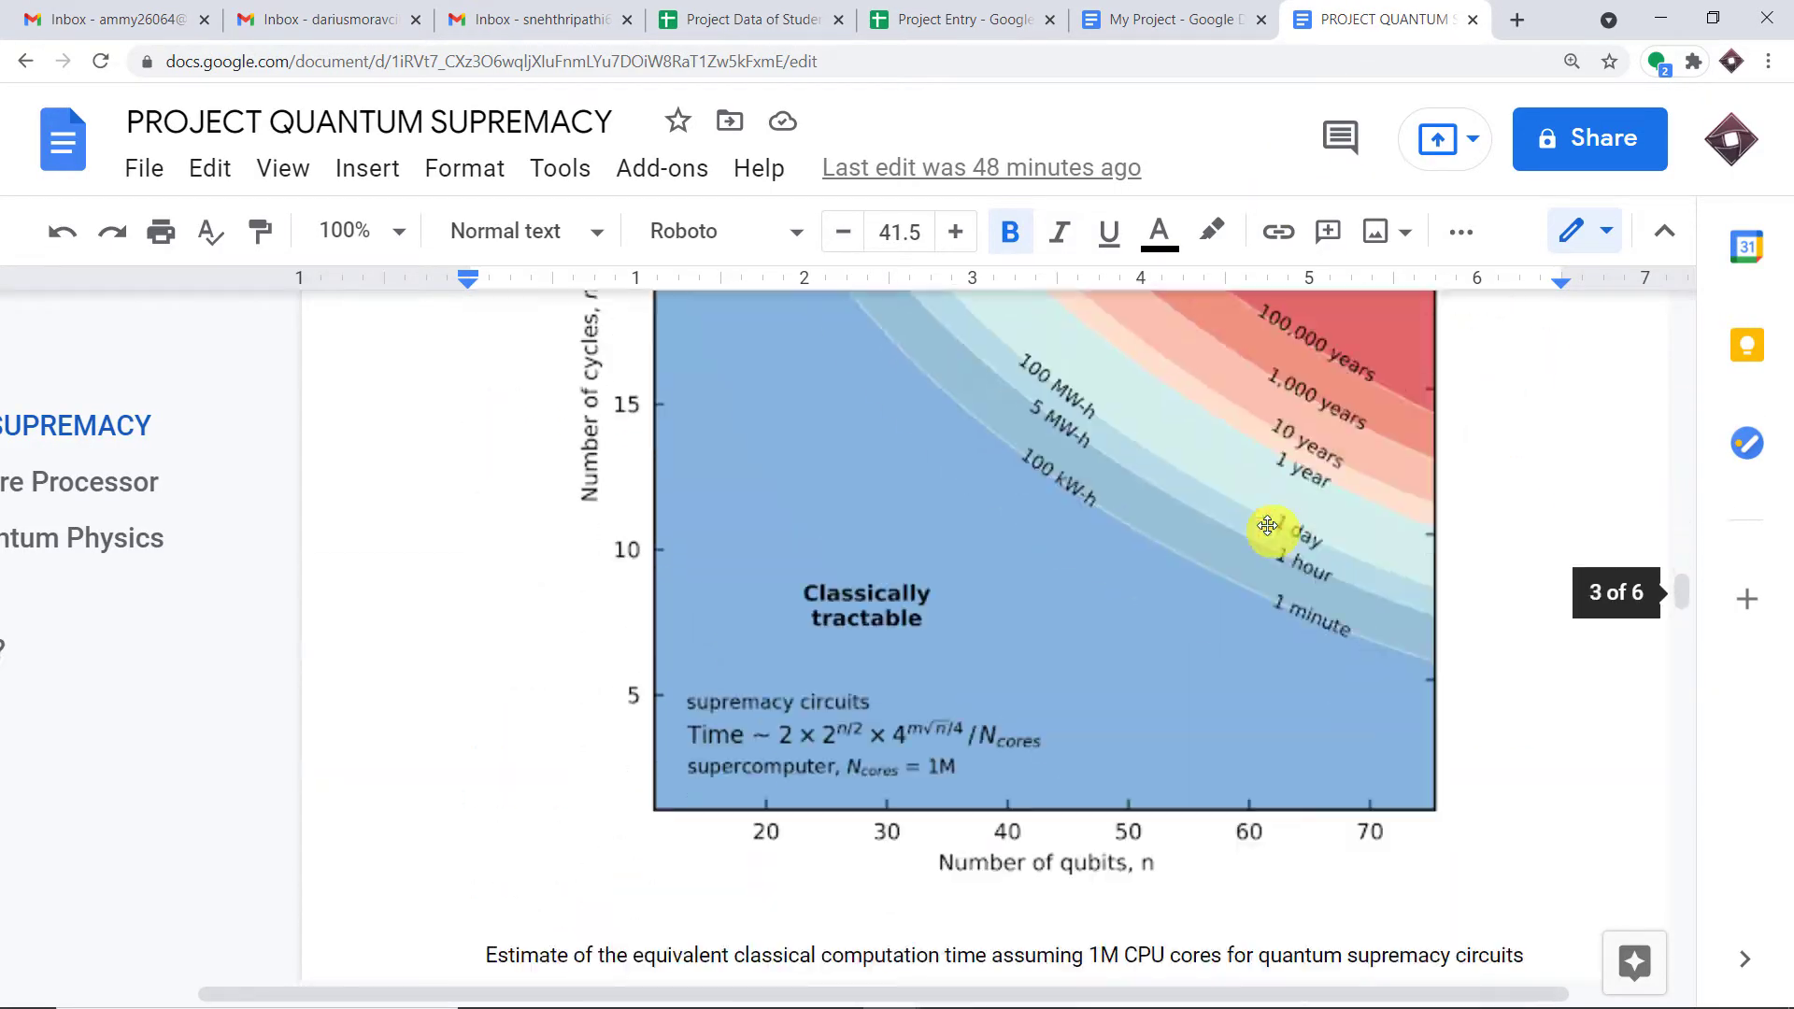
pyautogui.scroll(-10, 1262, 524)
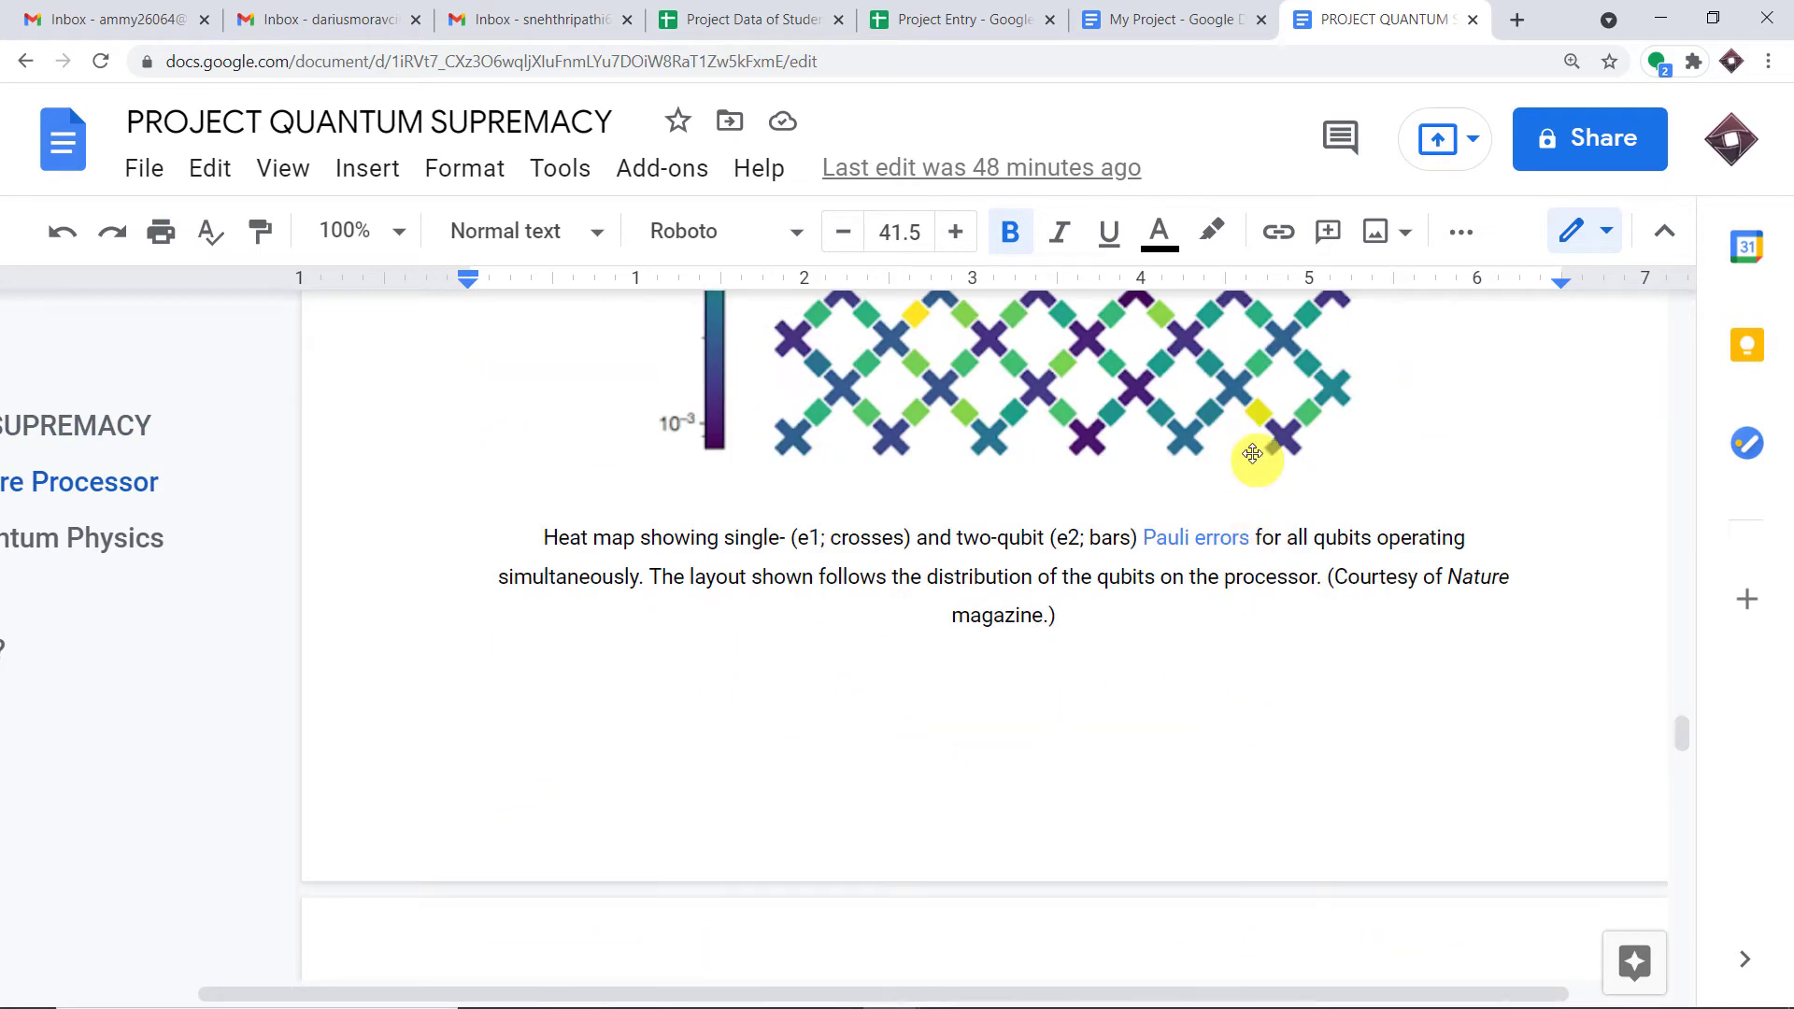
pyautogui.scroll(3, 1249, 467)
pyautogui.scroll(-5, 1249, 467)
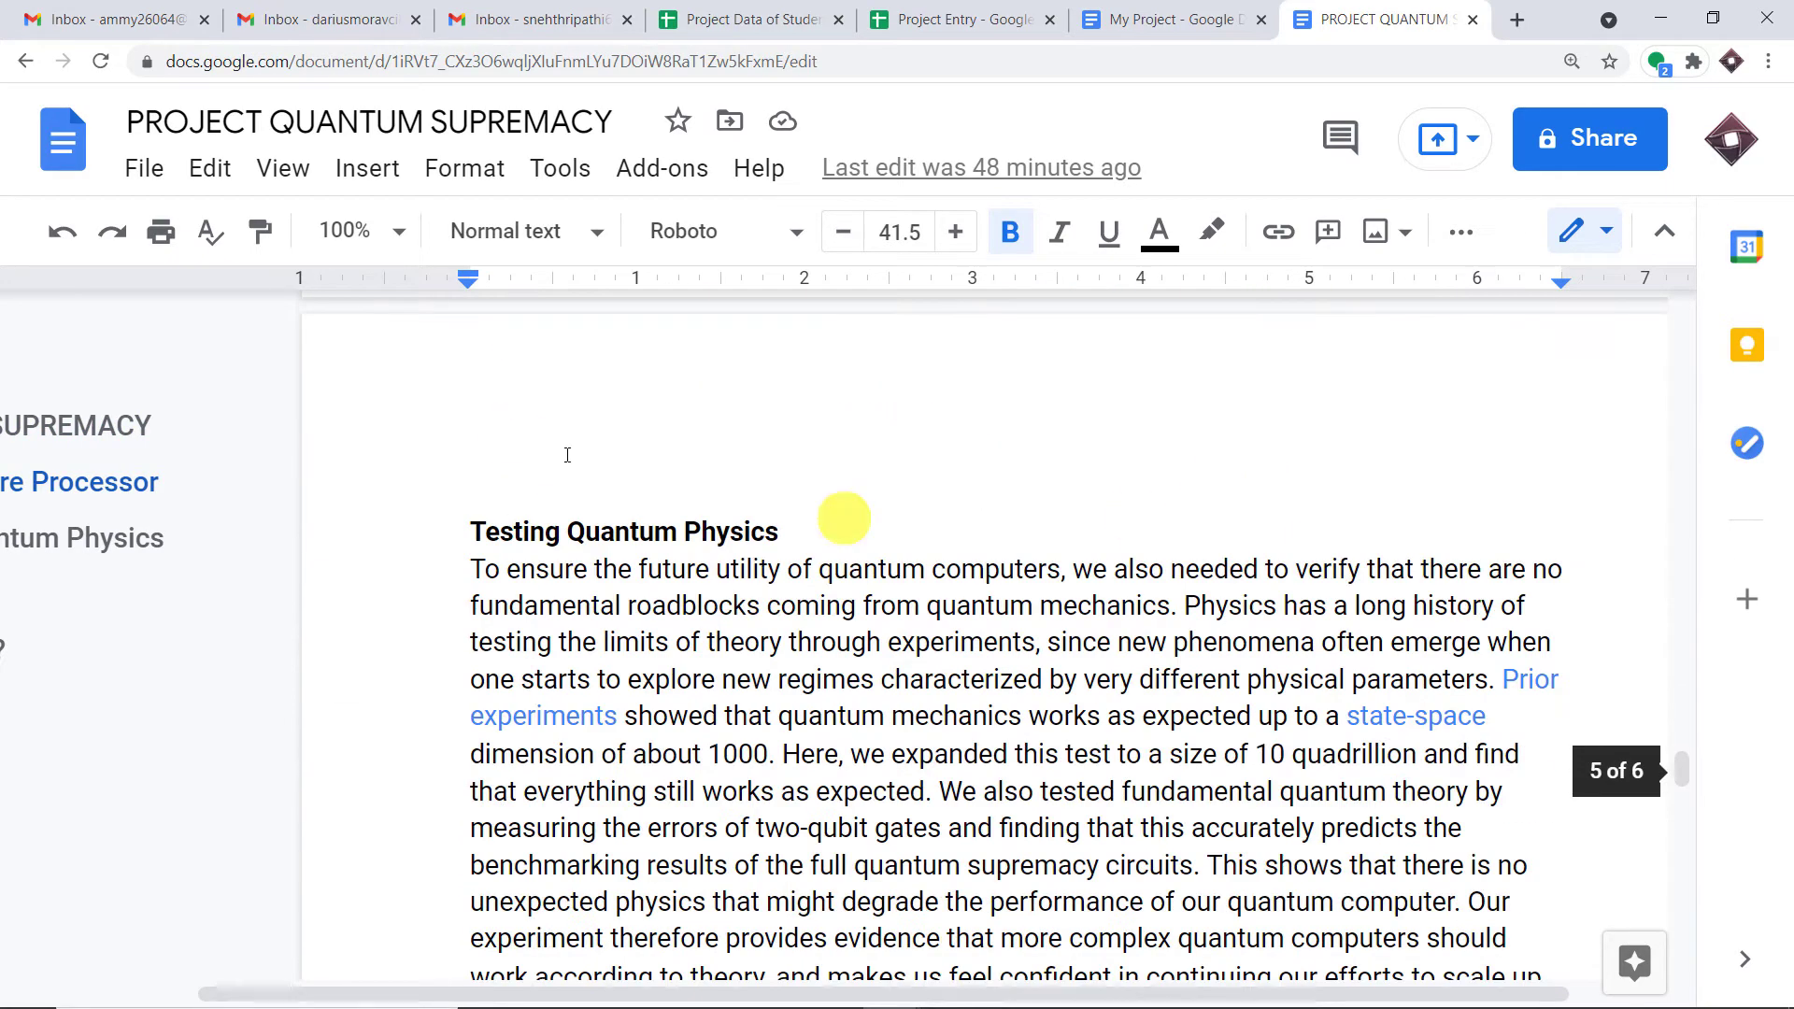
pyautogui.click(322, 11)
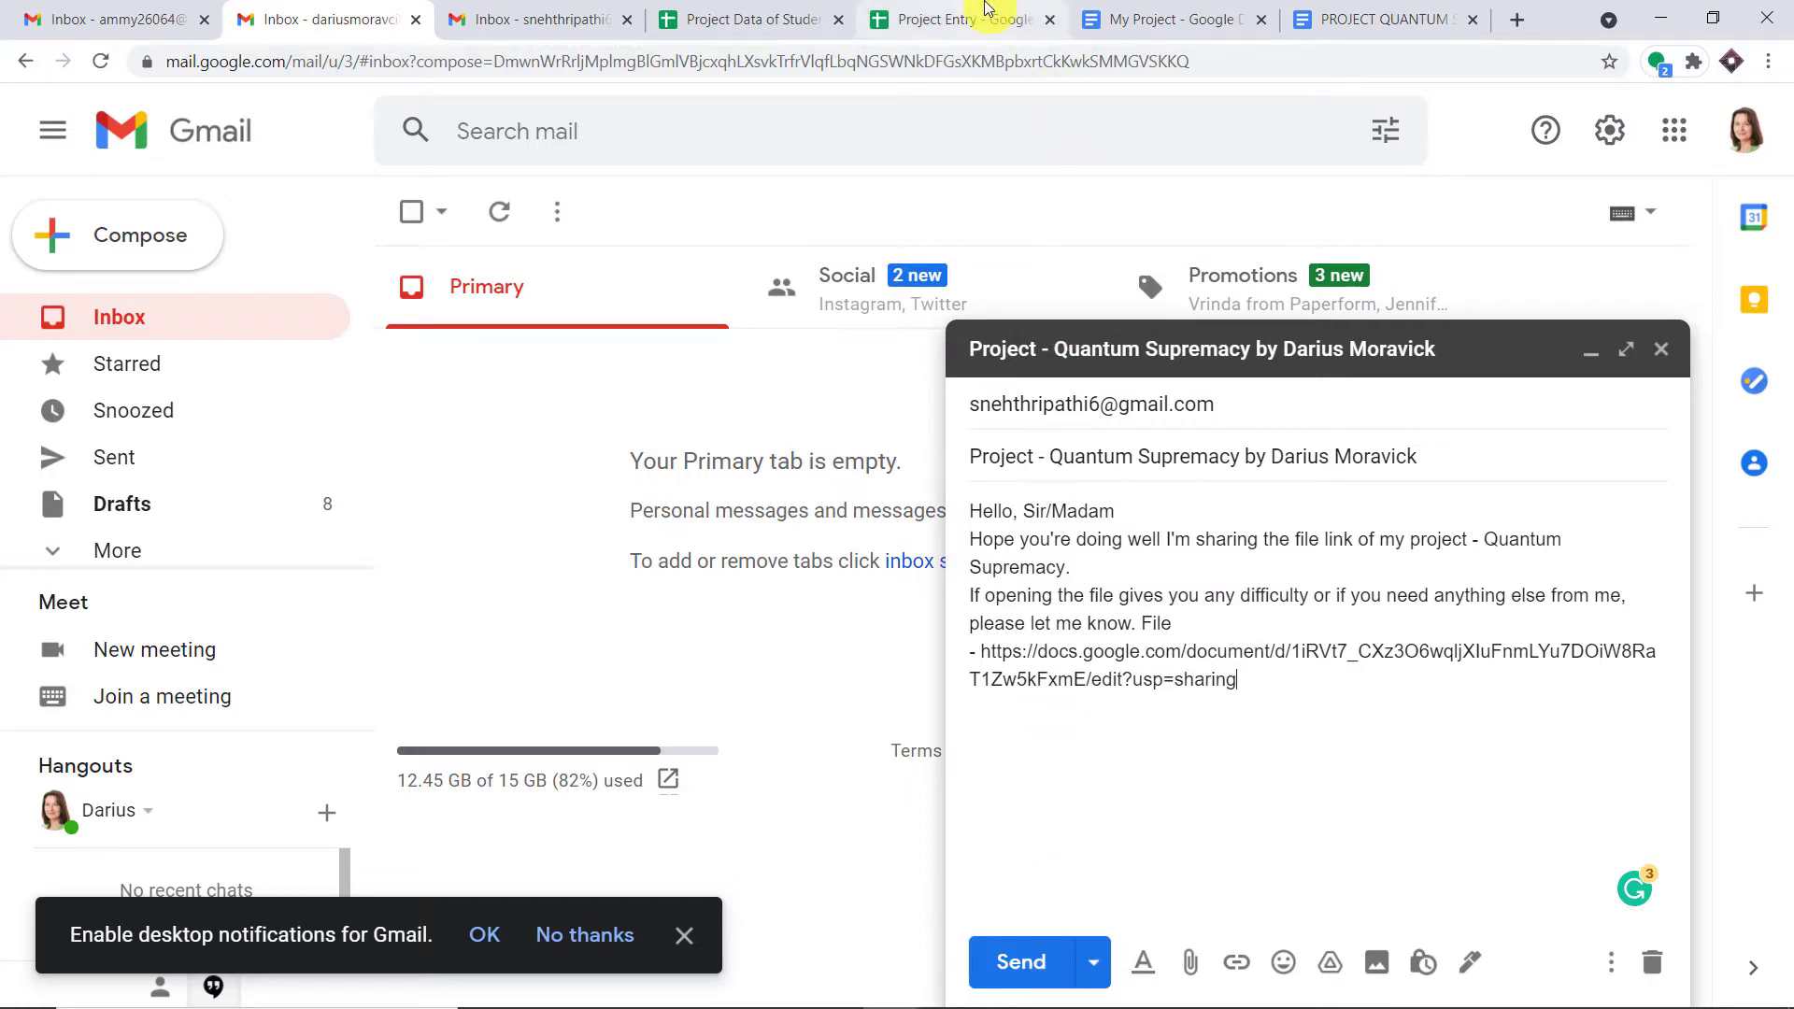
# - Glance at the Project Entry sheet, then send the Quantum Supremacy email from the Gmail draft
pyautogui.click(972, 19)
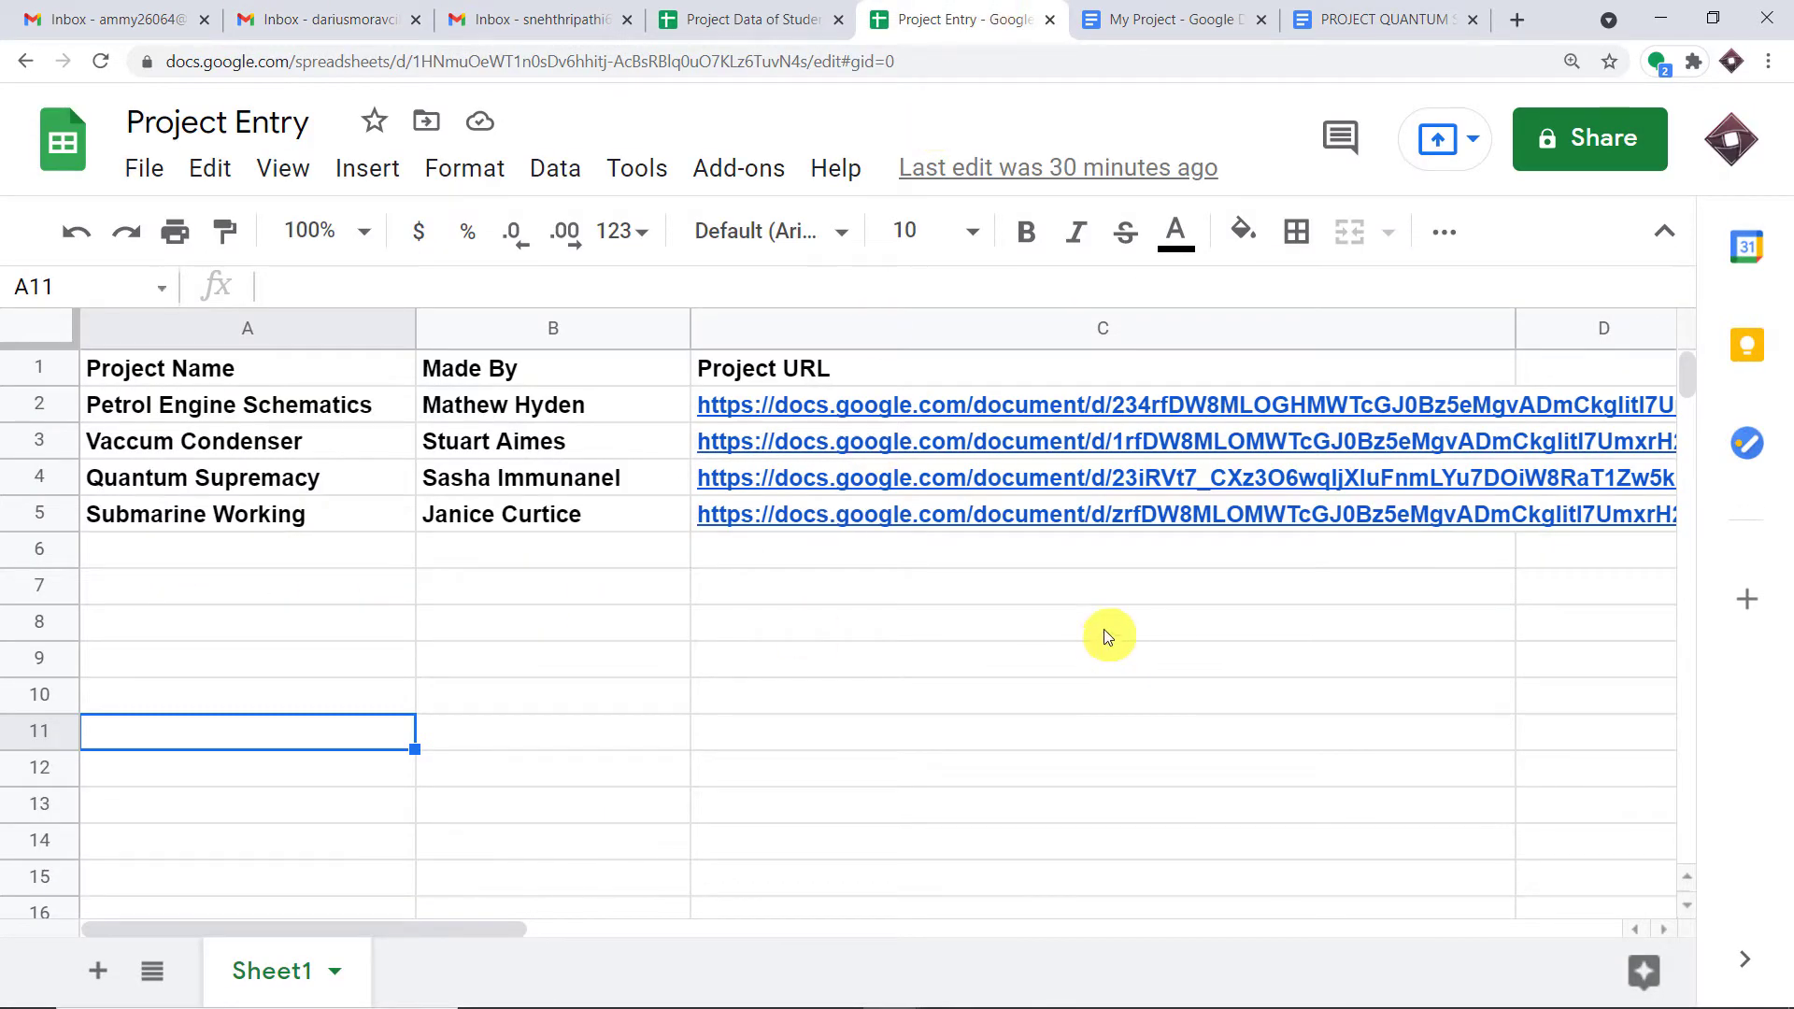
pyautogui.click(355, 9)
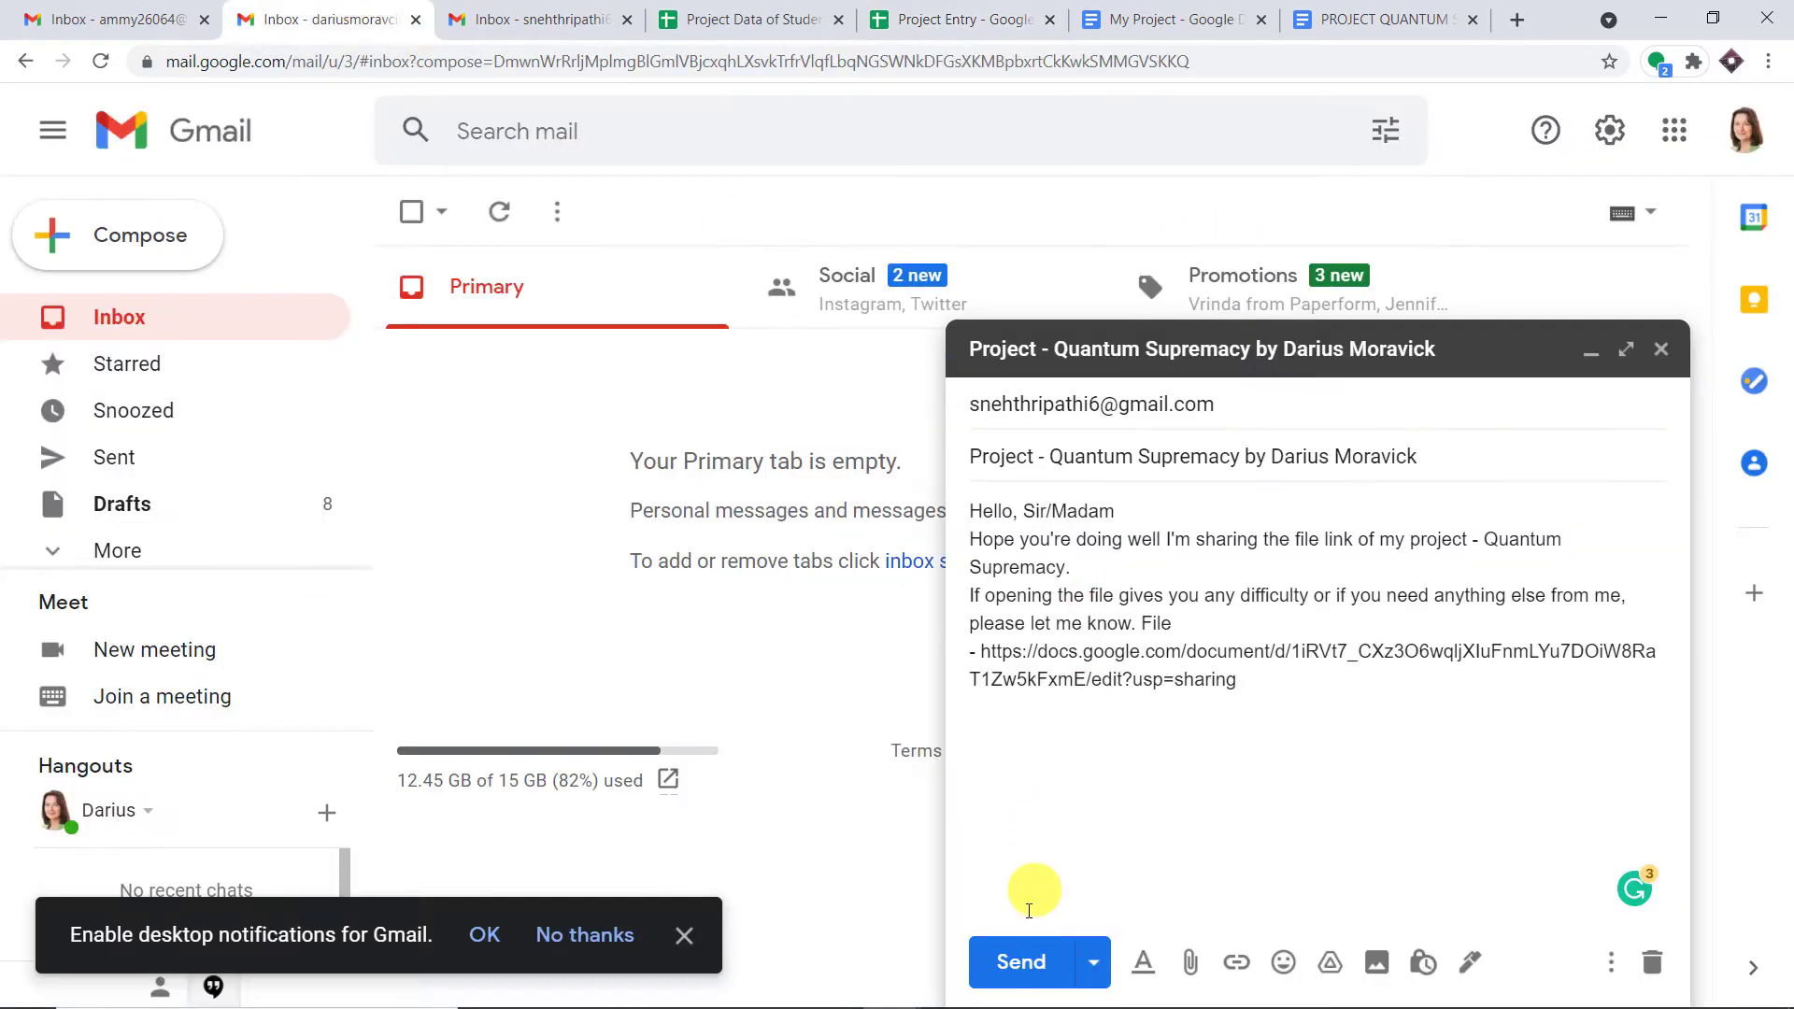
pyautogui.click(1028, 963)
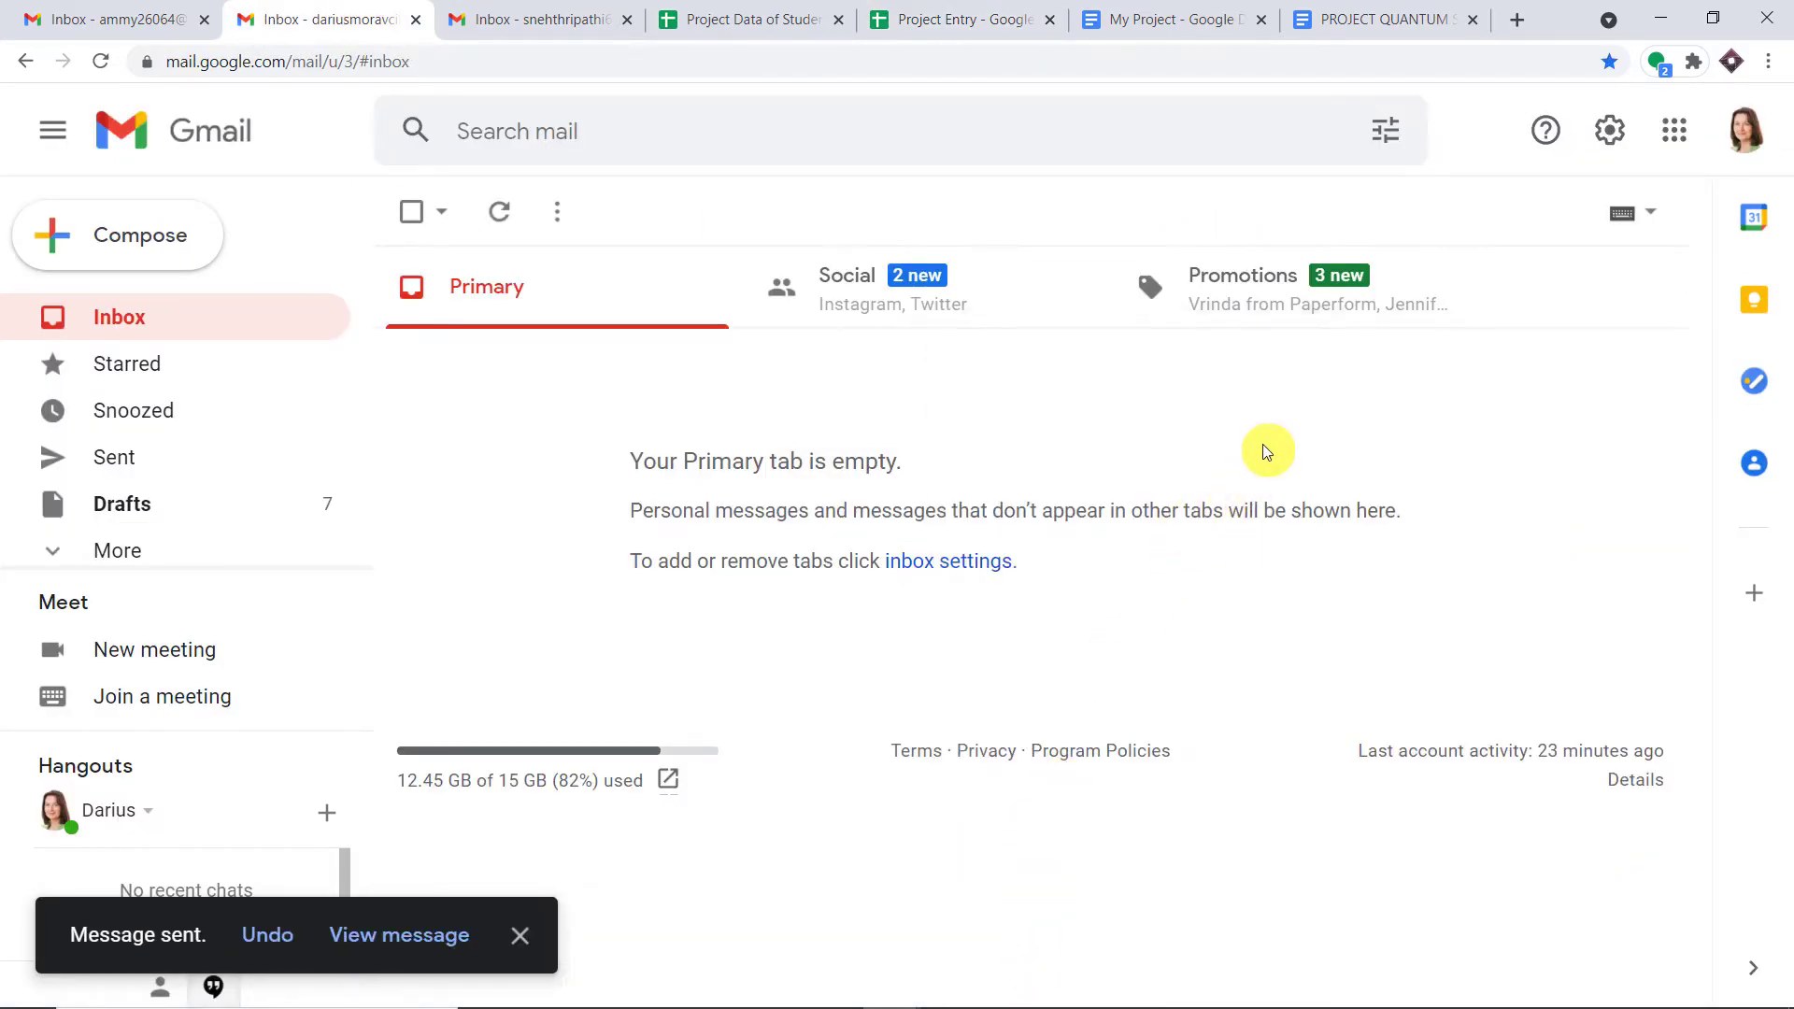
# - Reload the recipient's Gmail inbox, then check the Project Entry sheet for the new Quantum Supremacy row
pyautogui.click(521, 10)
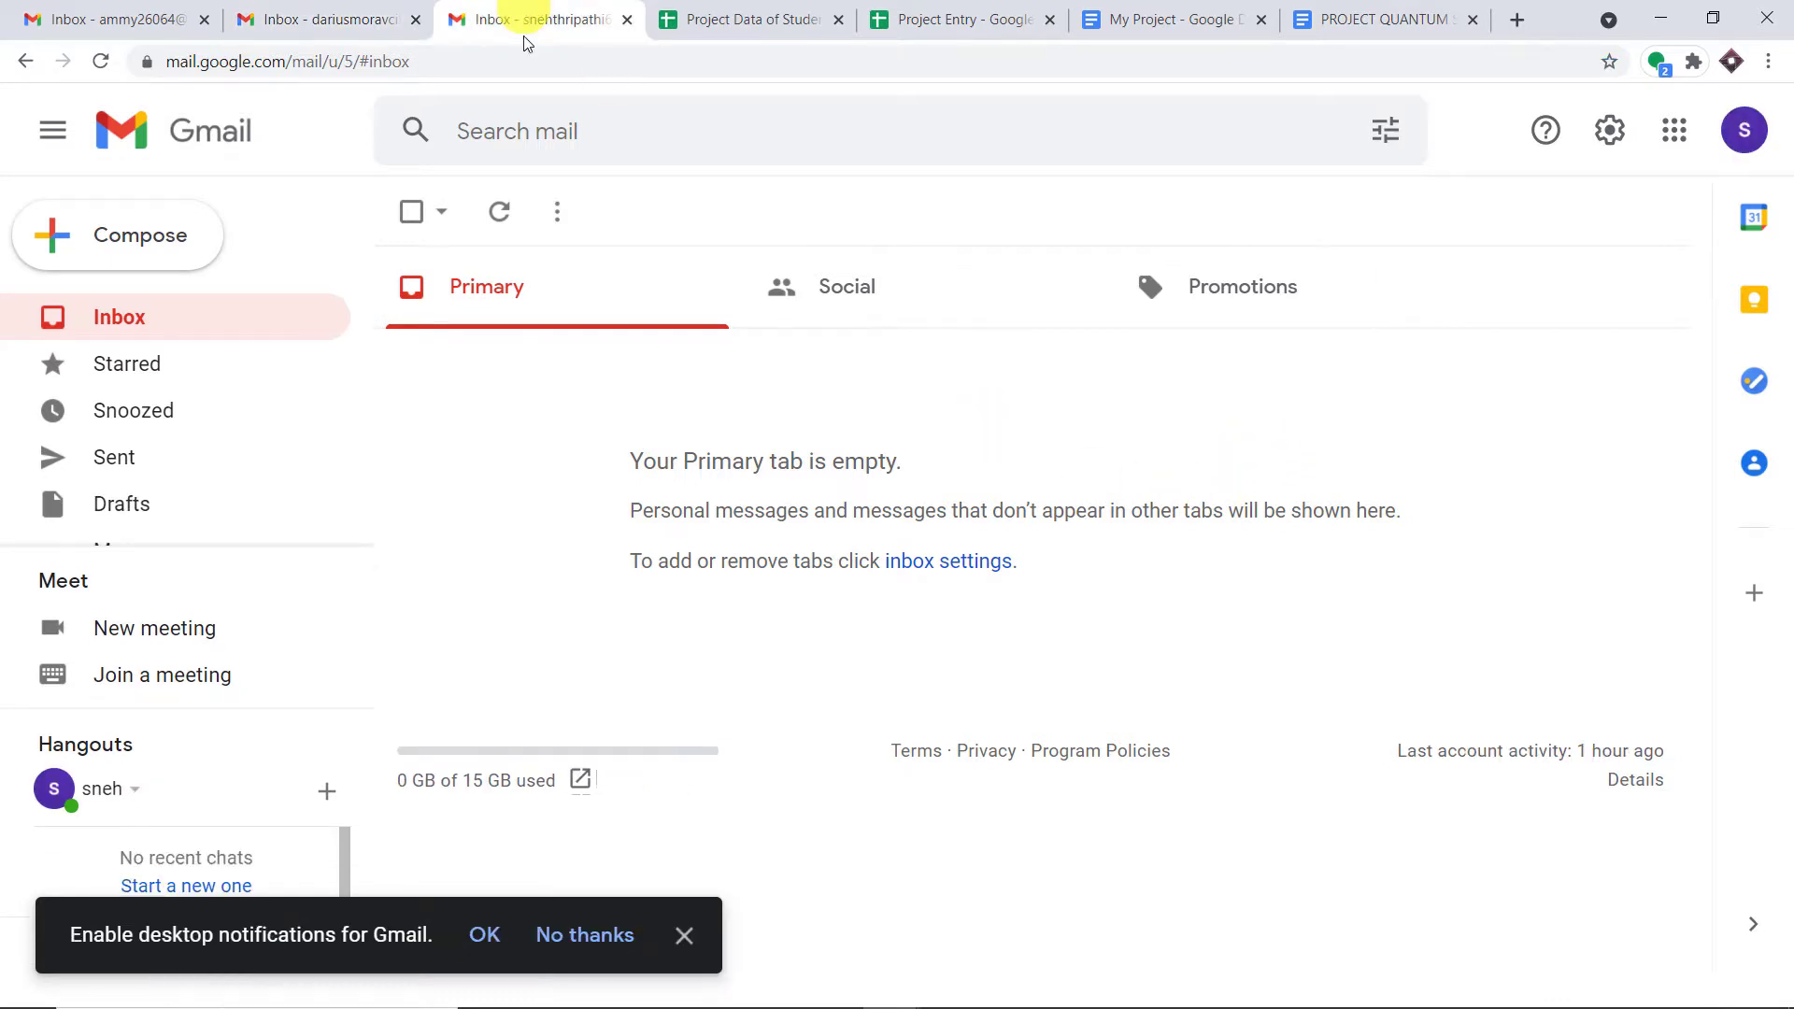
pyautogui.click(101, 61)
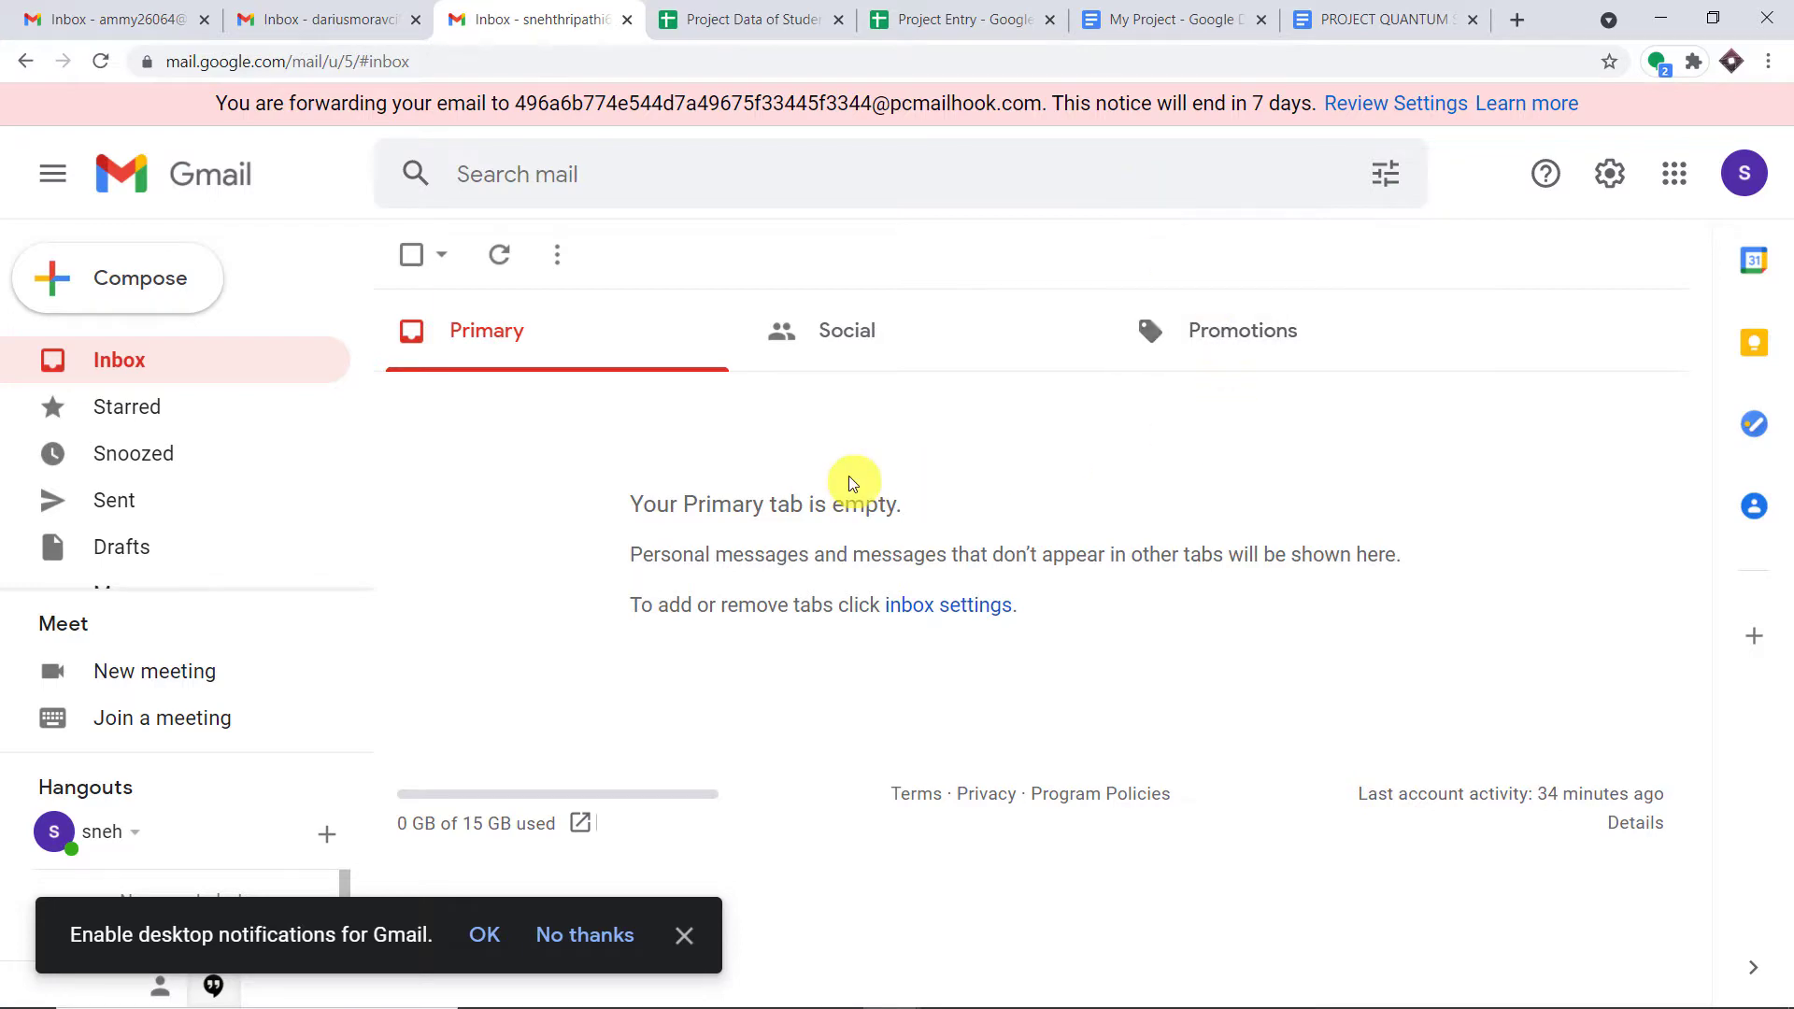
pyautogui.click(994, 17)
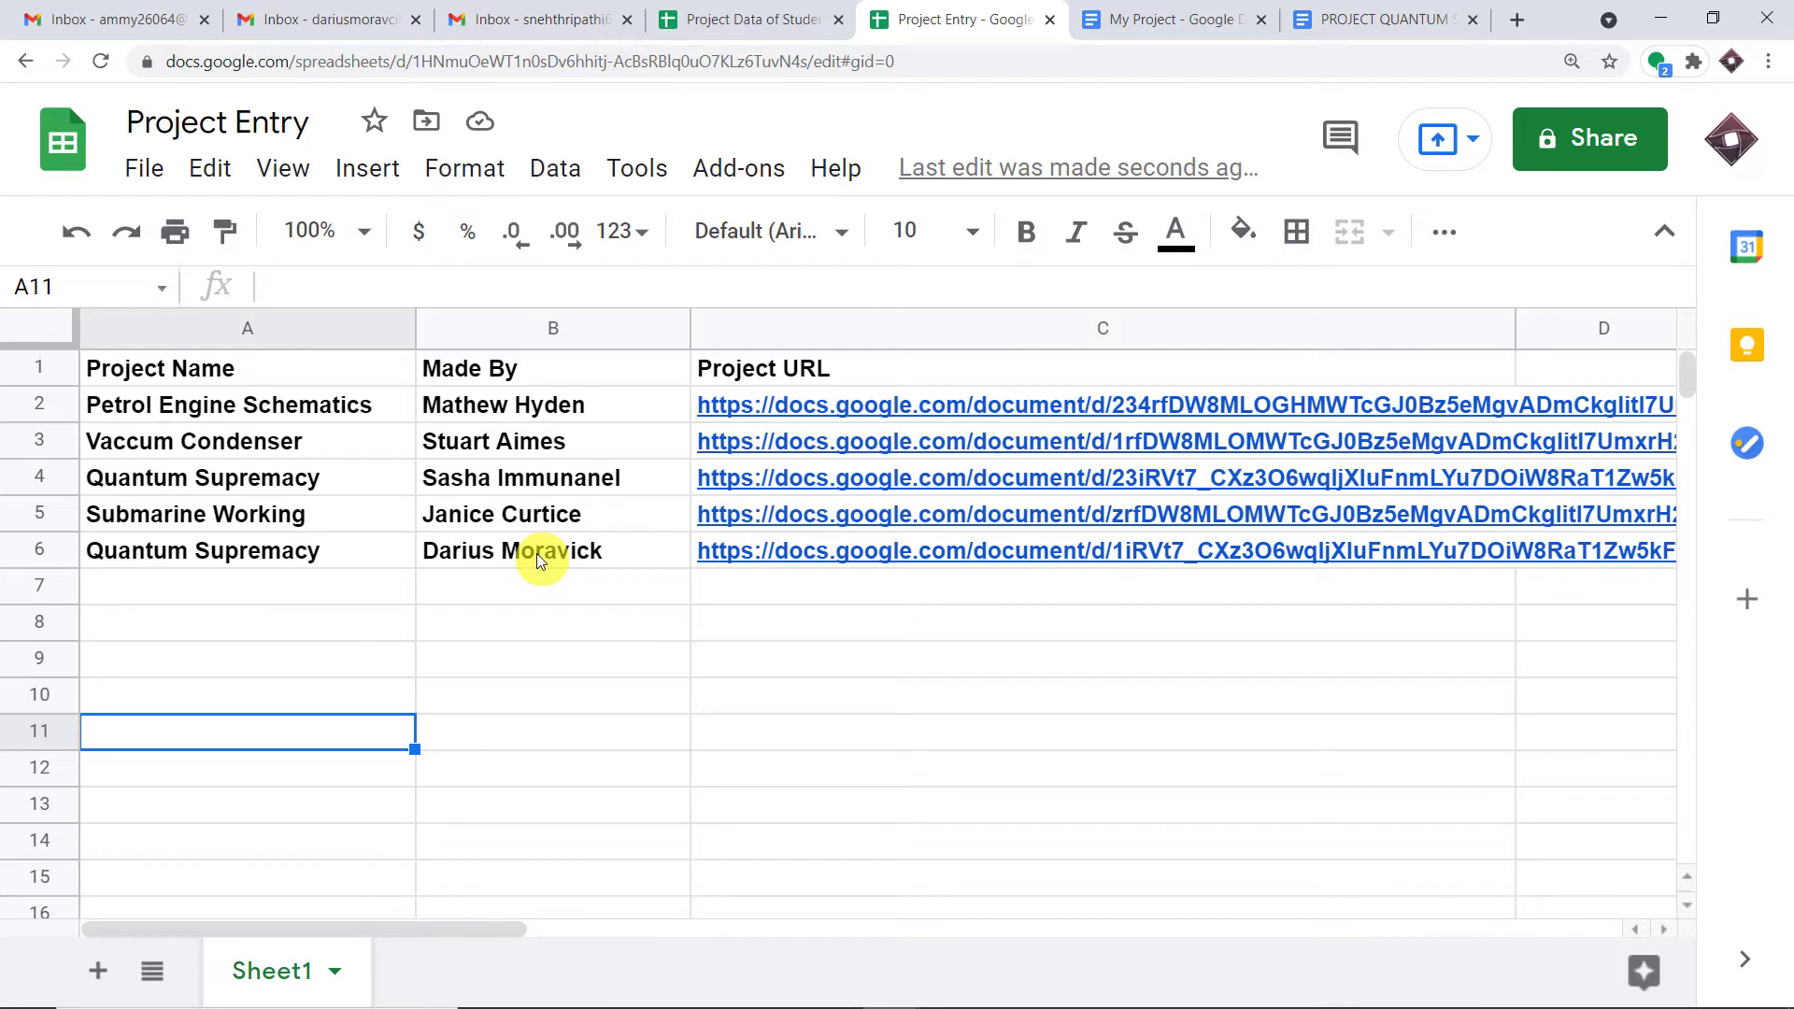
# - Preview the project link in cell C6, then return to the recipient's Gmail inbox
pyautogui.moveTo(960, 555)
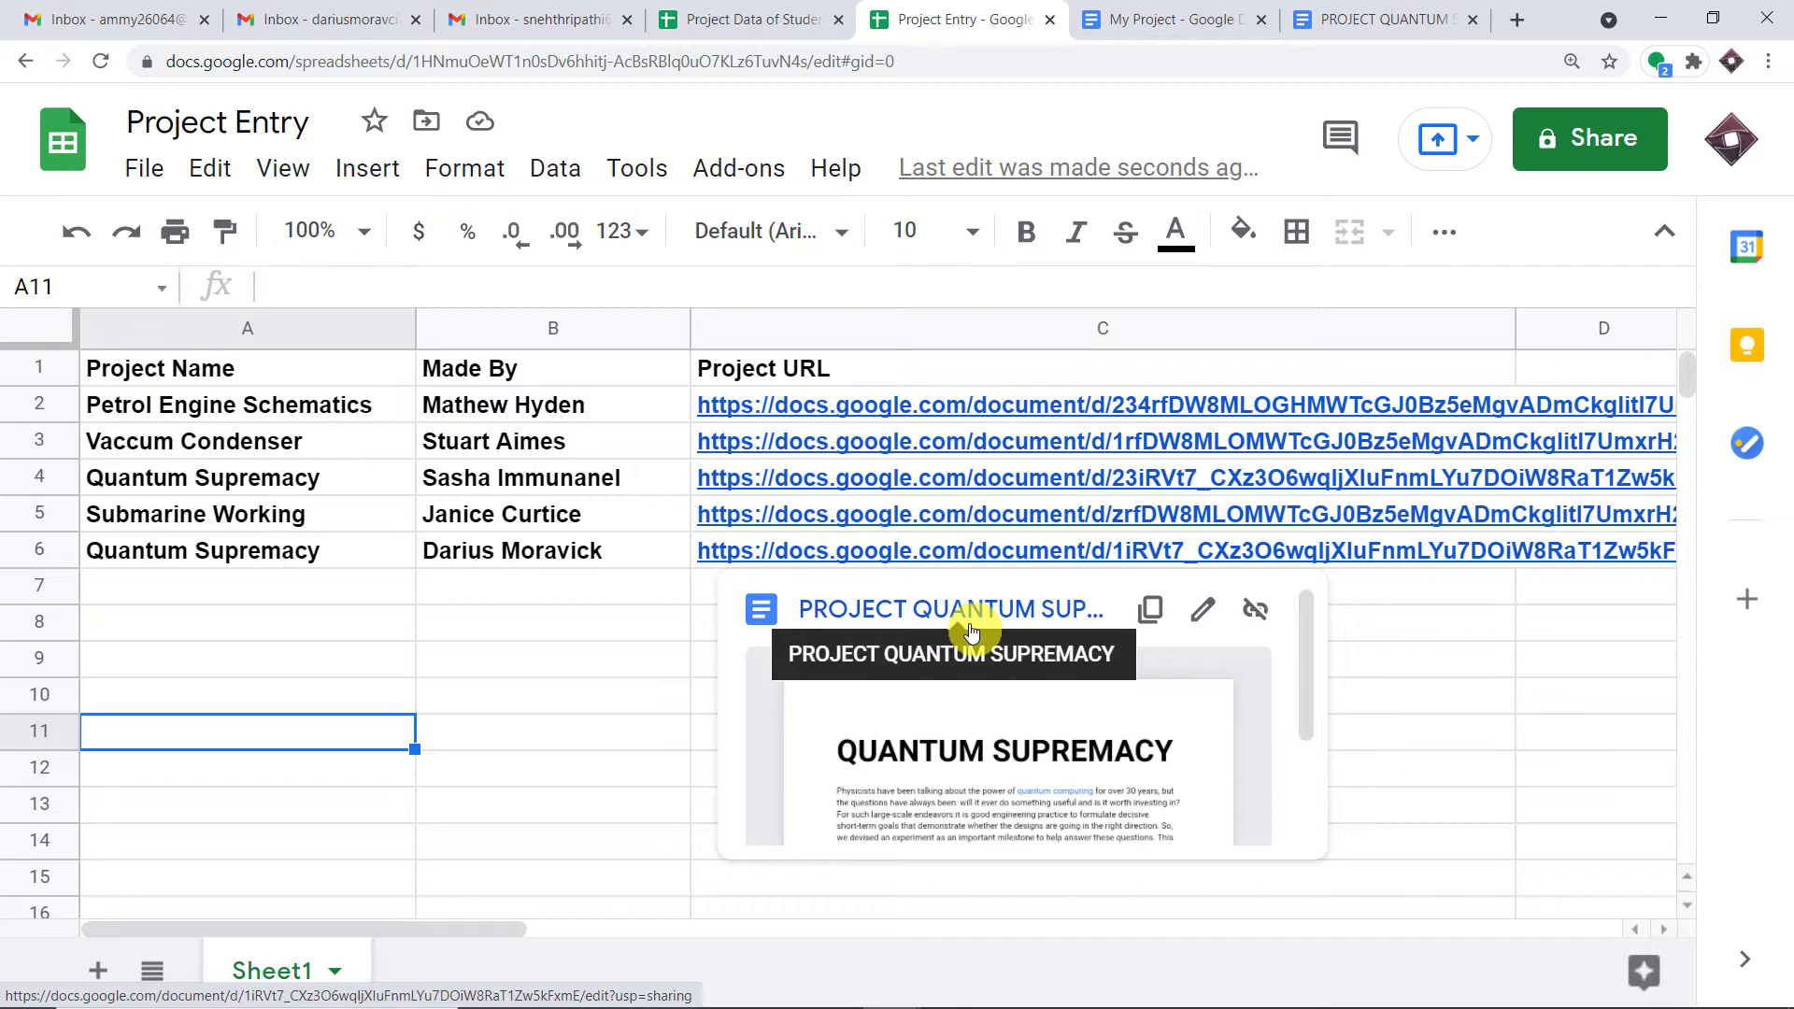
pyautogui.click(574, 19)
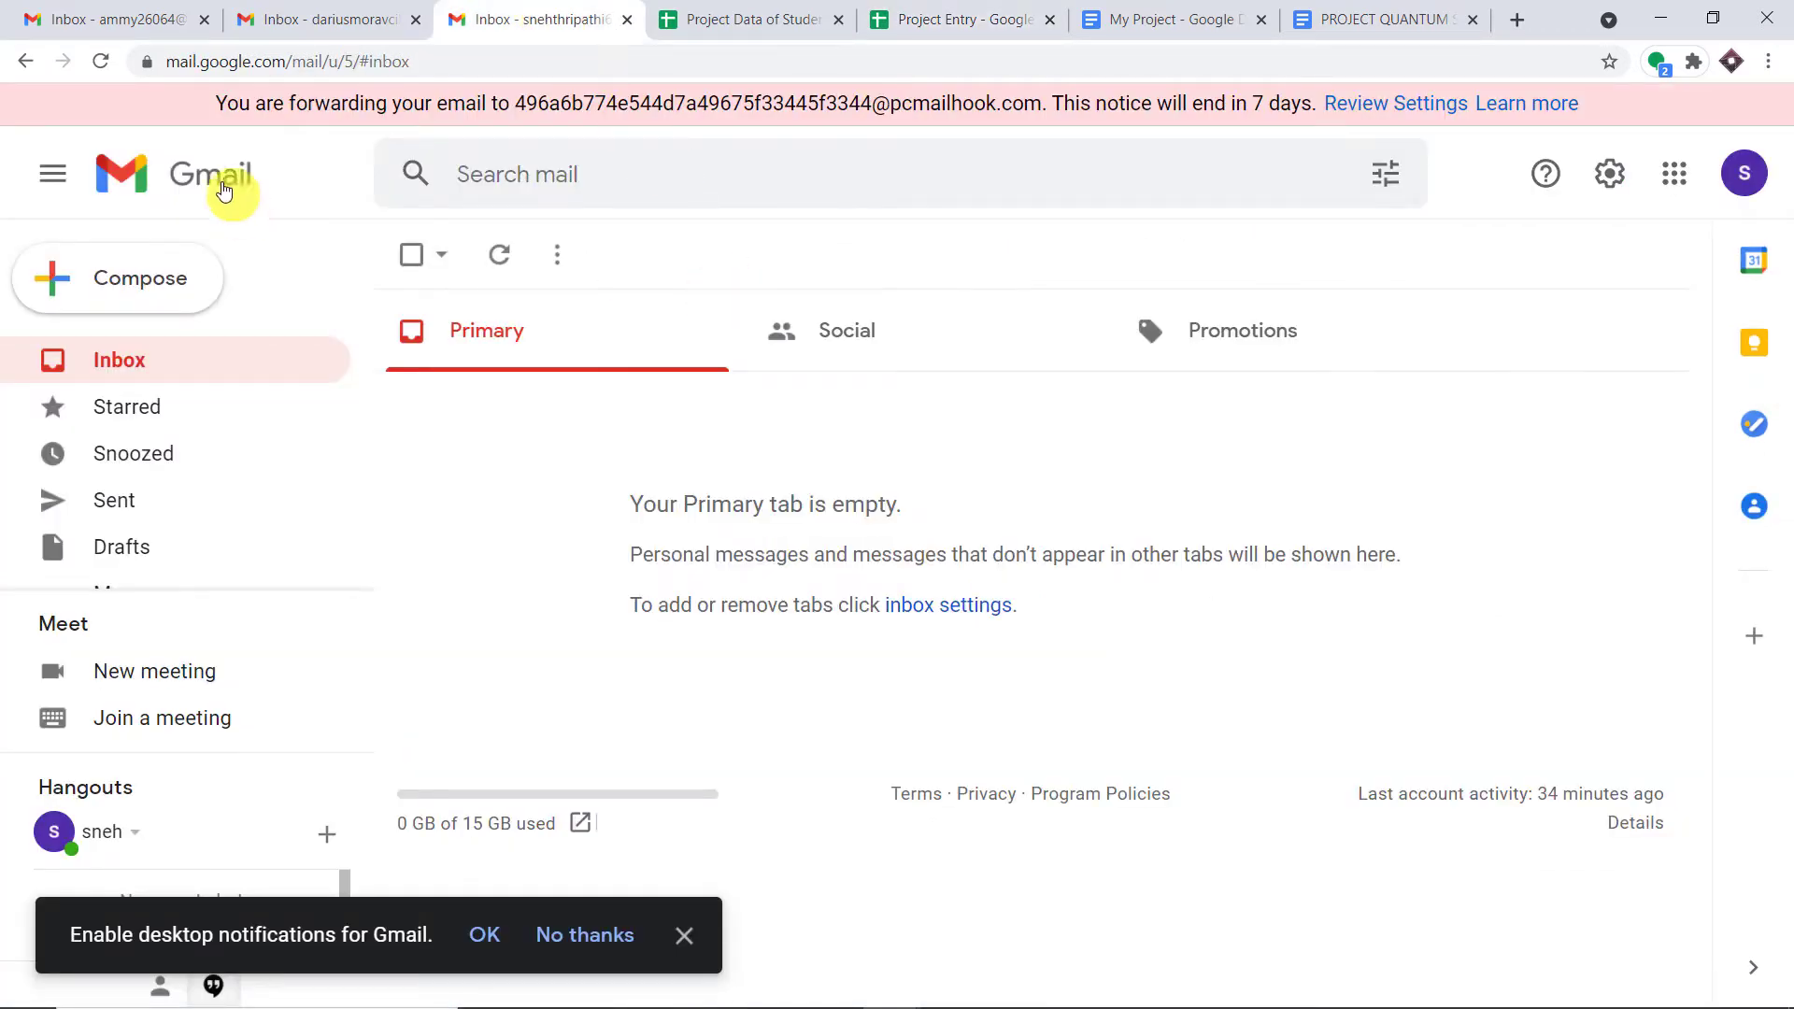
# - Reload the recipient's inbox and open the newly arrived Quantum Supremacy project email
pyautogui.click(101, 62)
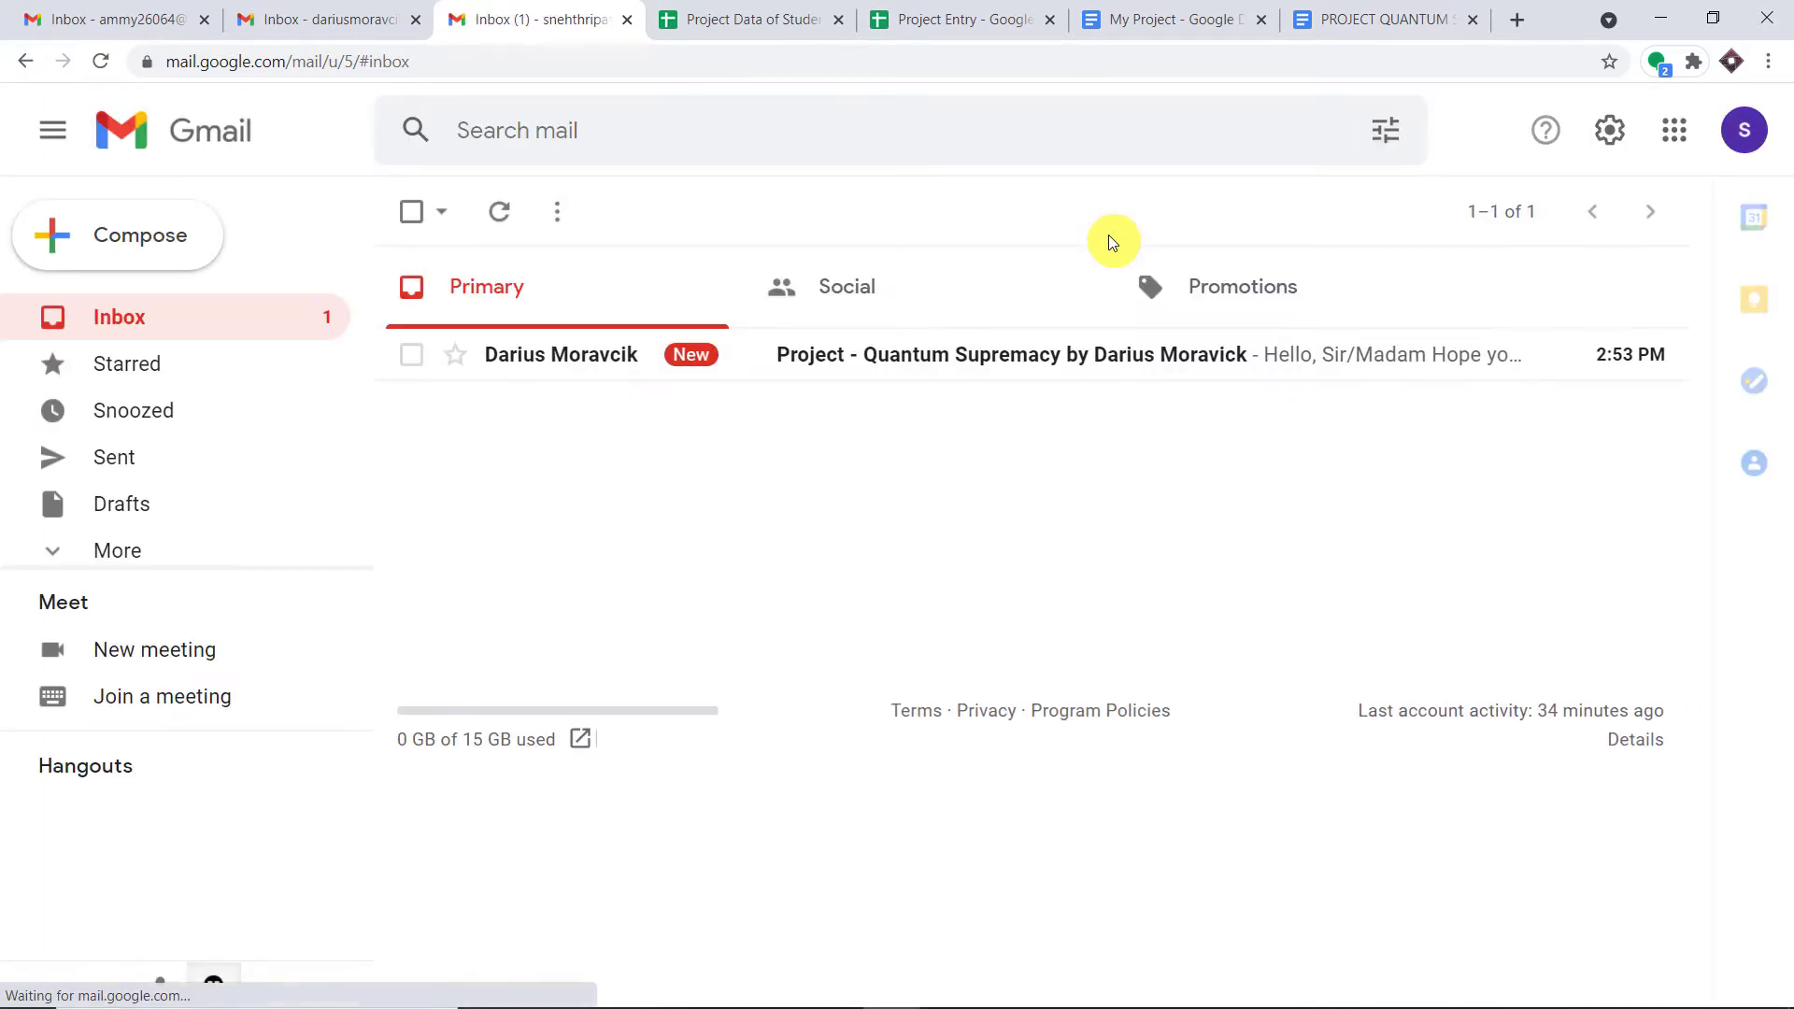
pyautogui.click(951, 411)
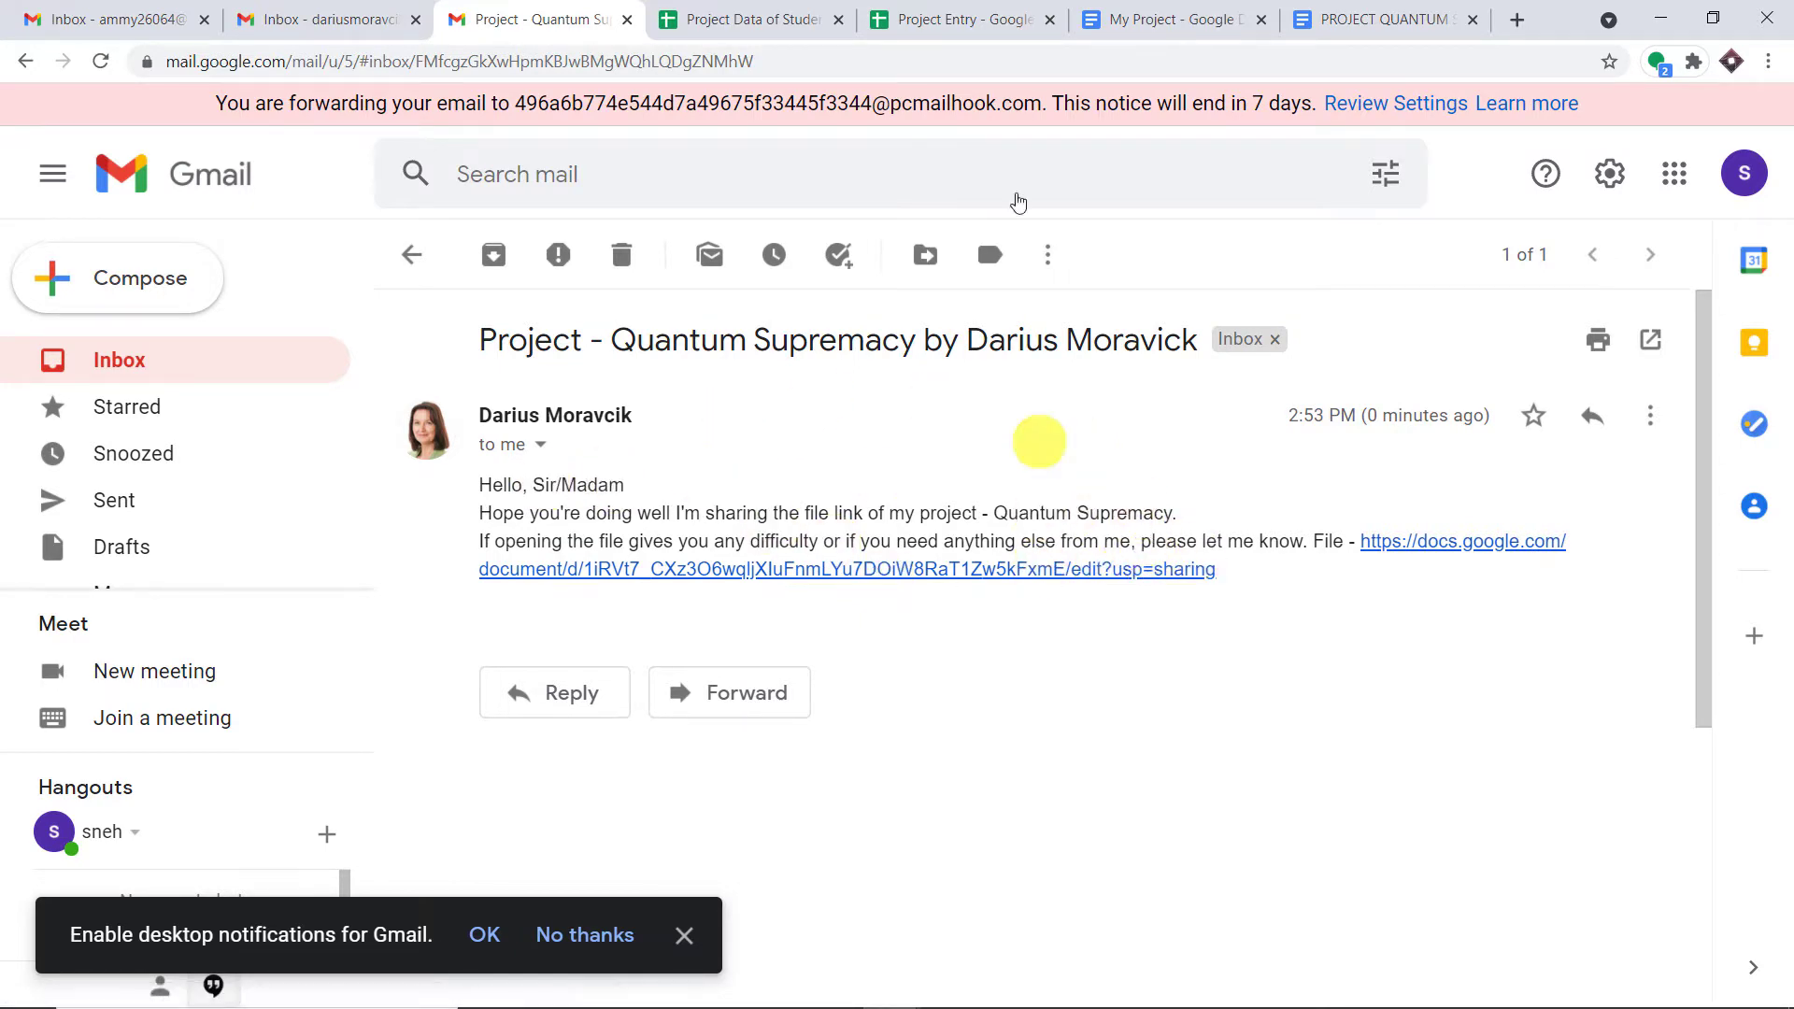
# - Switch from the received email to the Project Entry spreadsheet
pyautogui.click(981, 8)
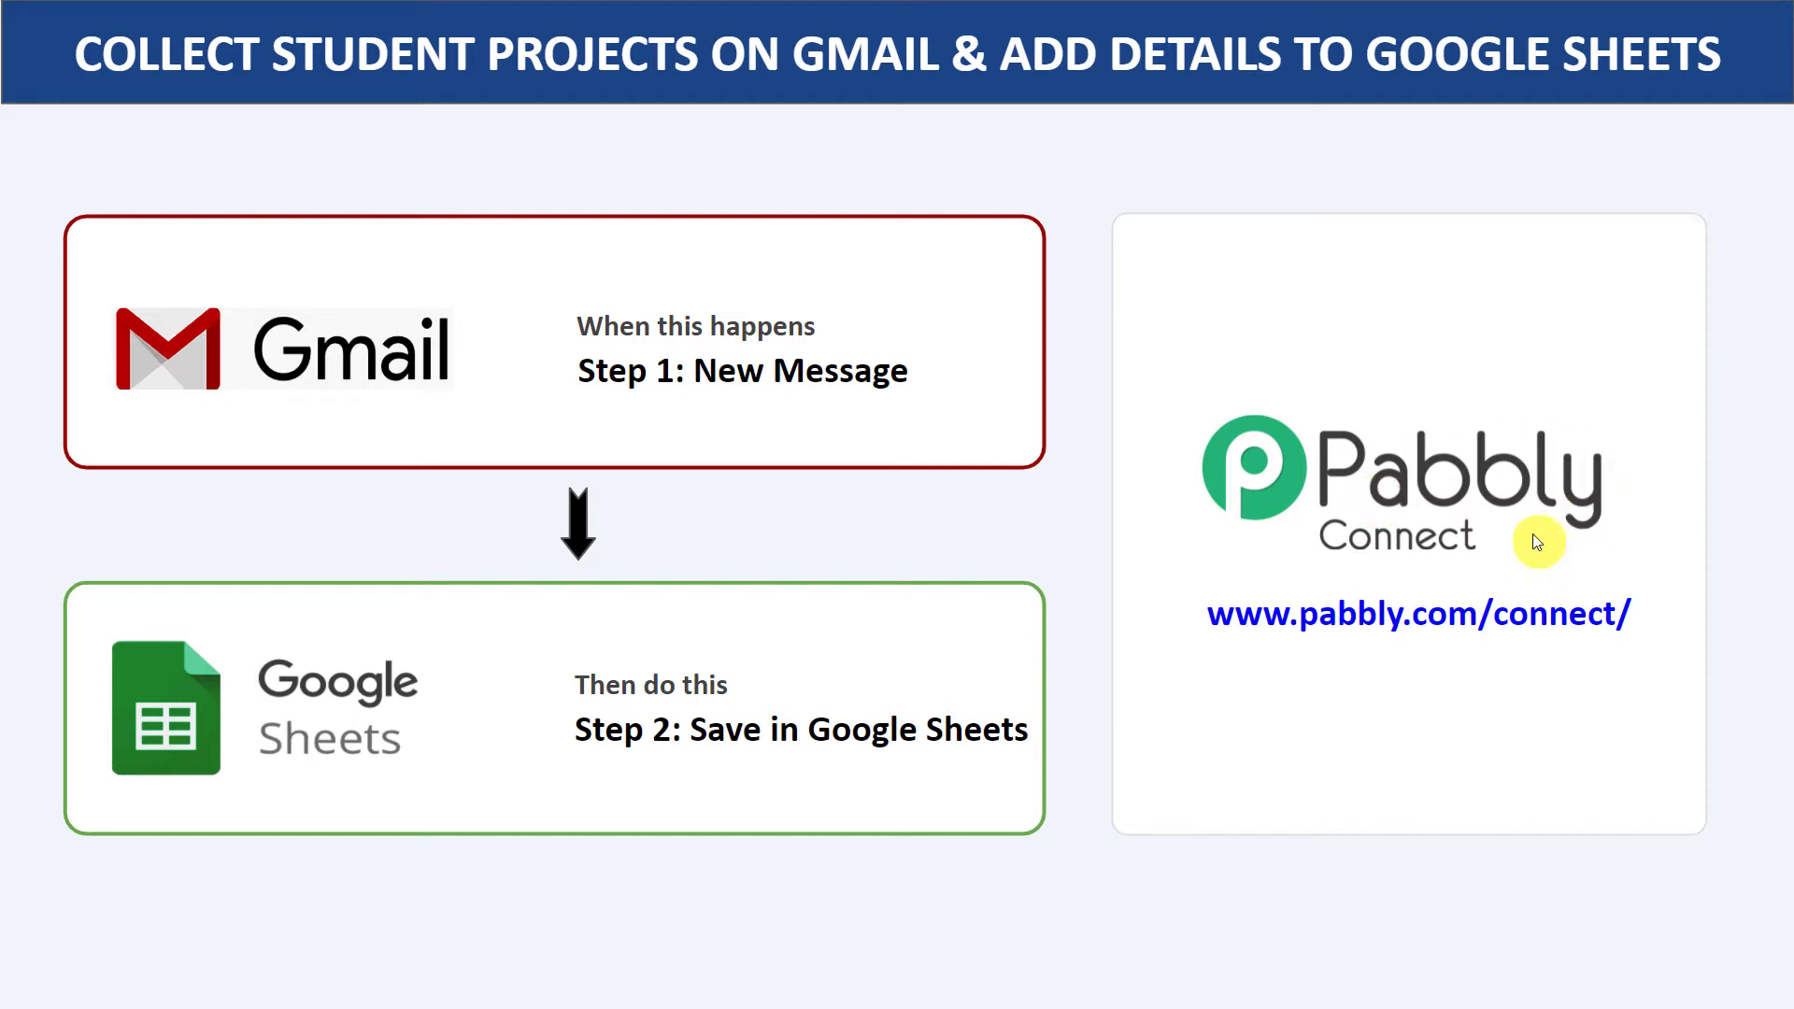
# - Open a new Chrome tab and load pabbly.com from the address bar
pyautogui.click(1517, 19)
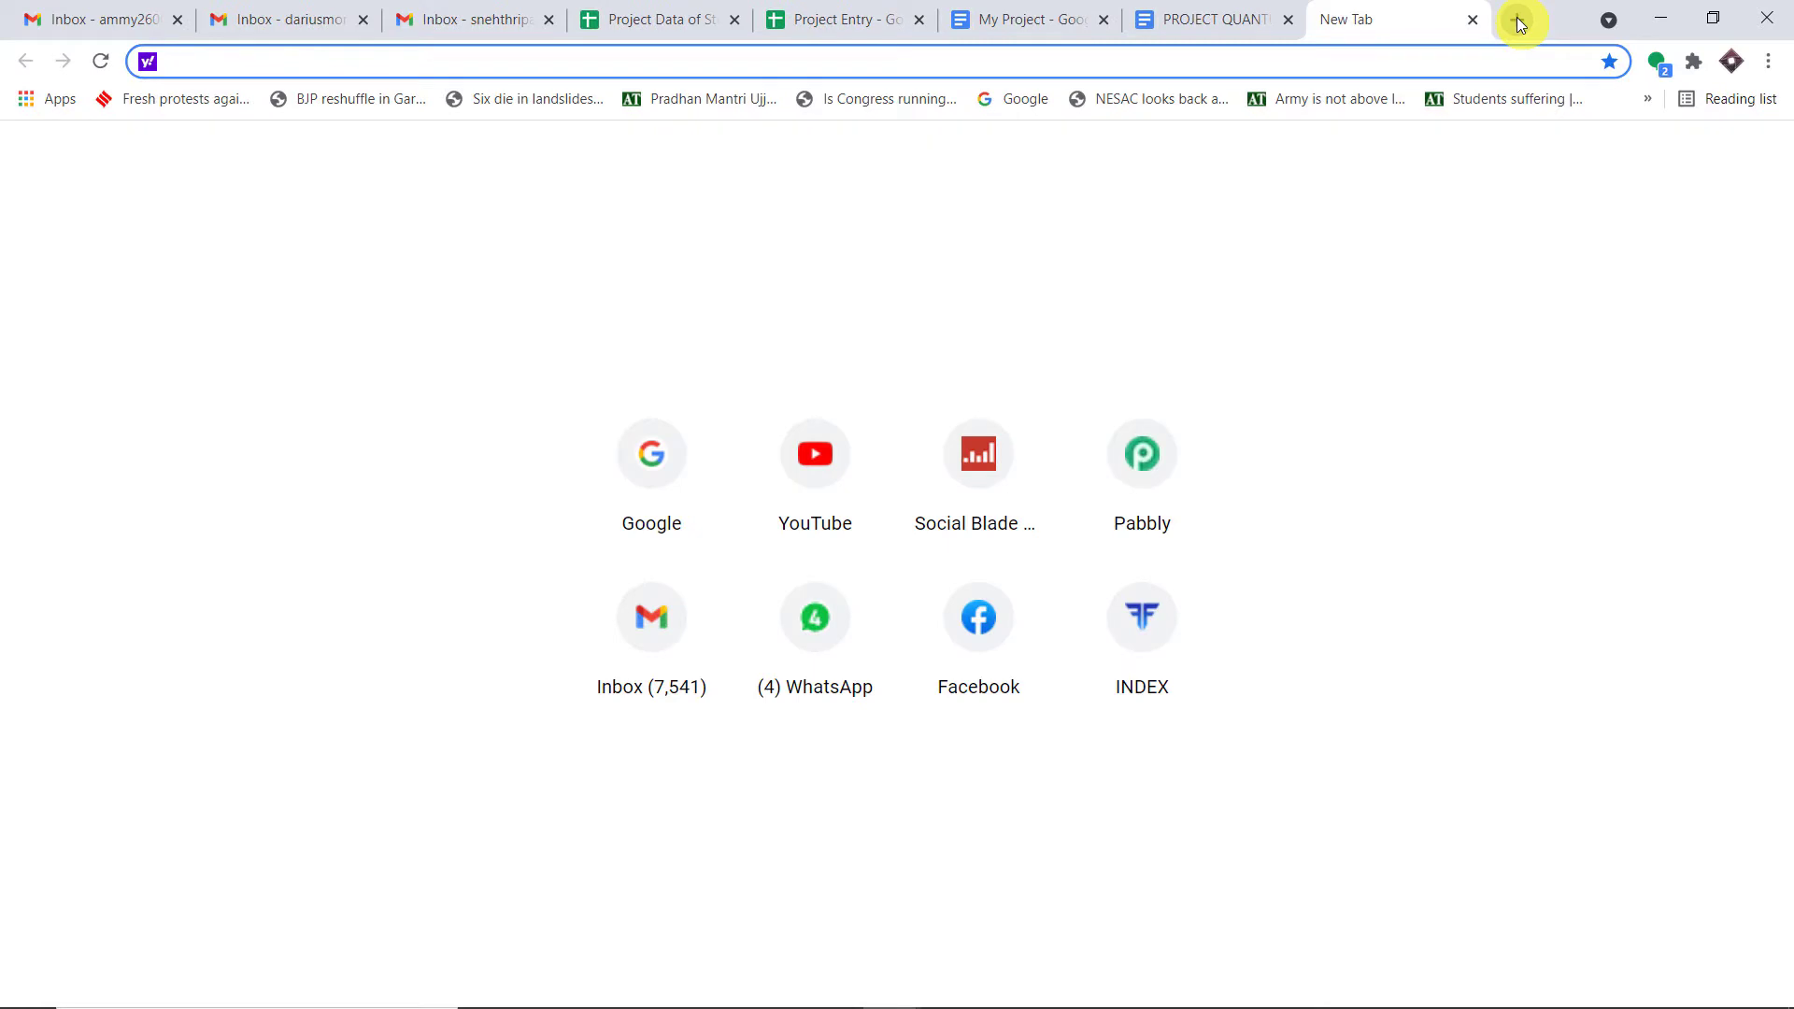
pyautogui.write('pabbly.com')
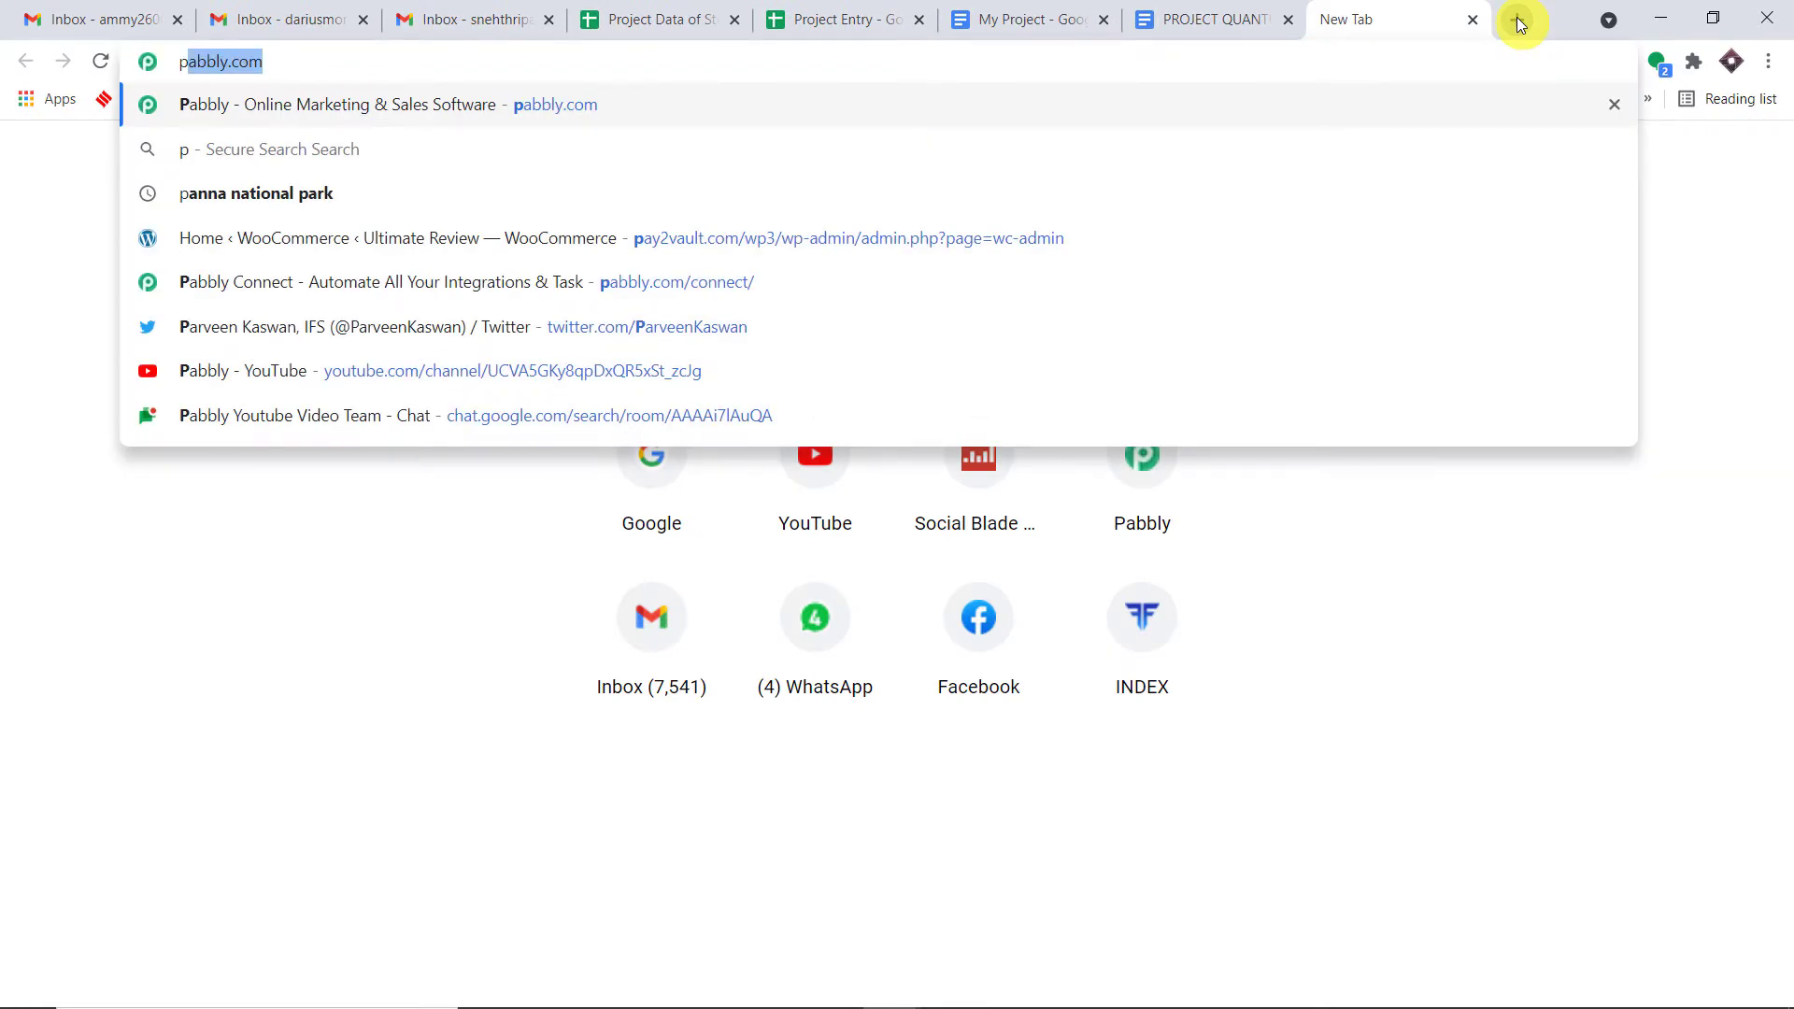
pyautogui.press('Return')
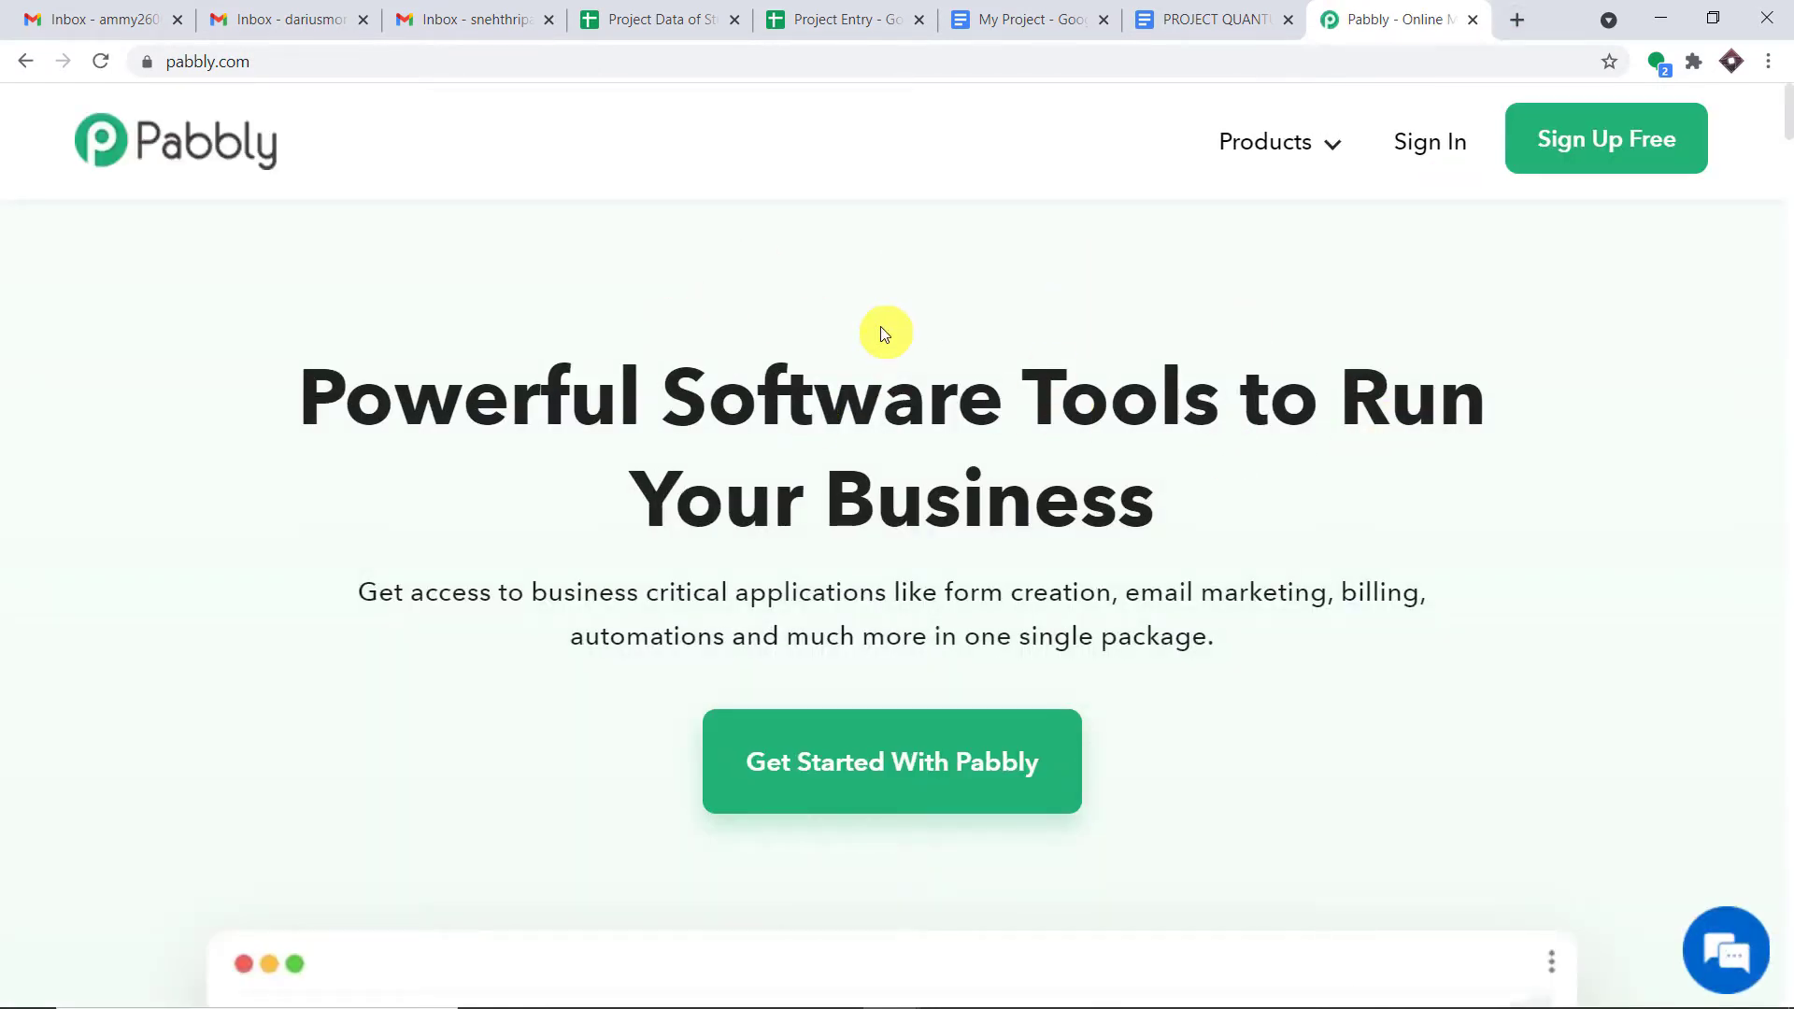
# - Log in via the Pabbly Connect product page and launch the Connect app from the apps list
pyautogui.moveTo(1313, 154)
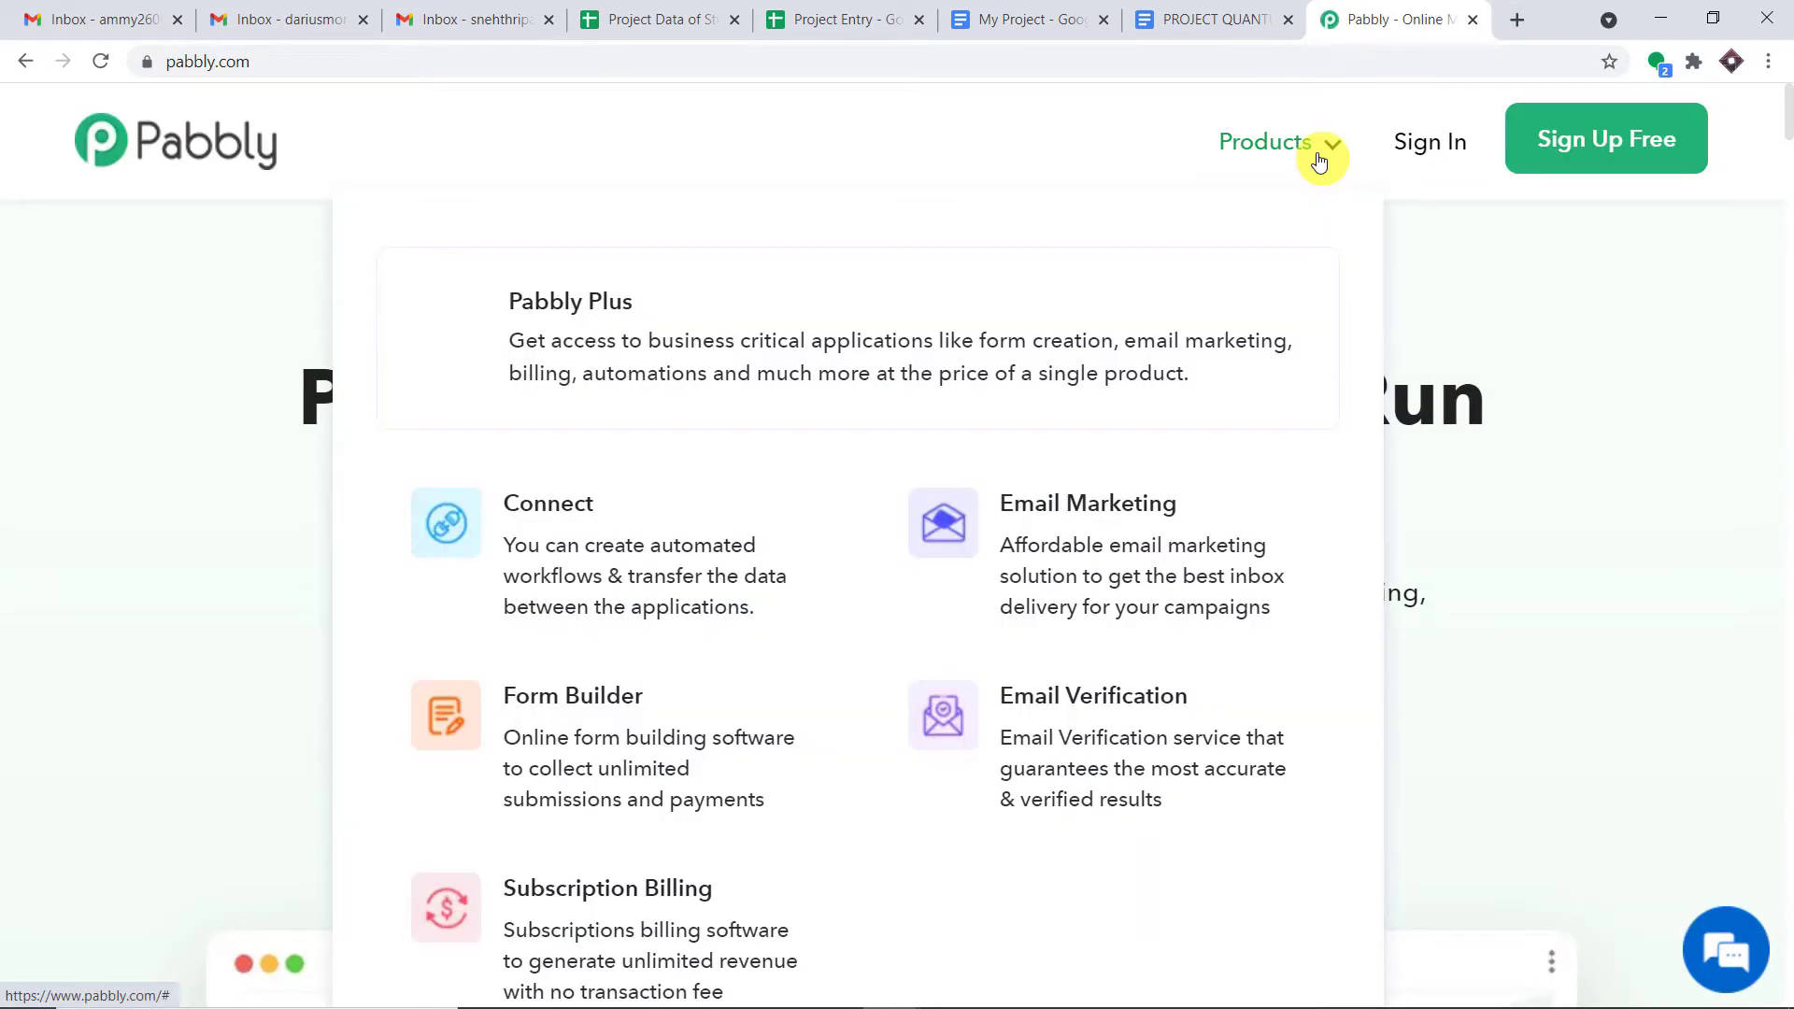
pyautogui.click(587, 533)
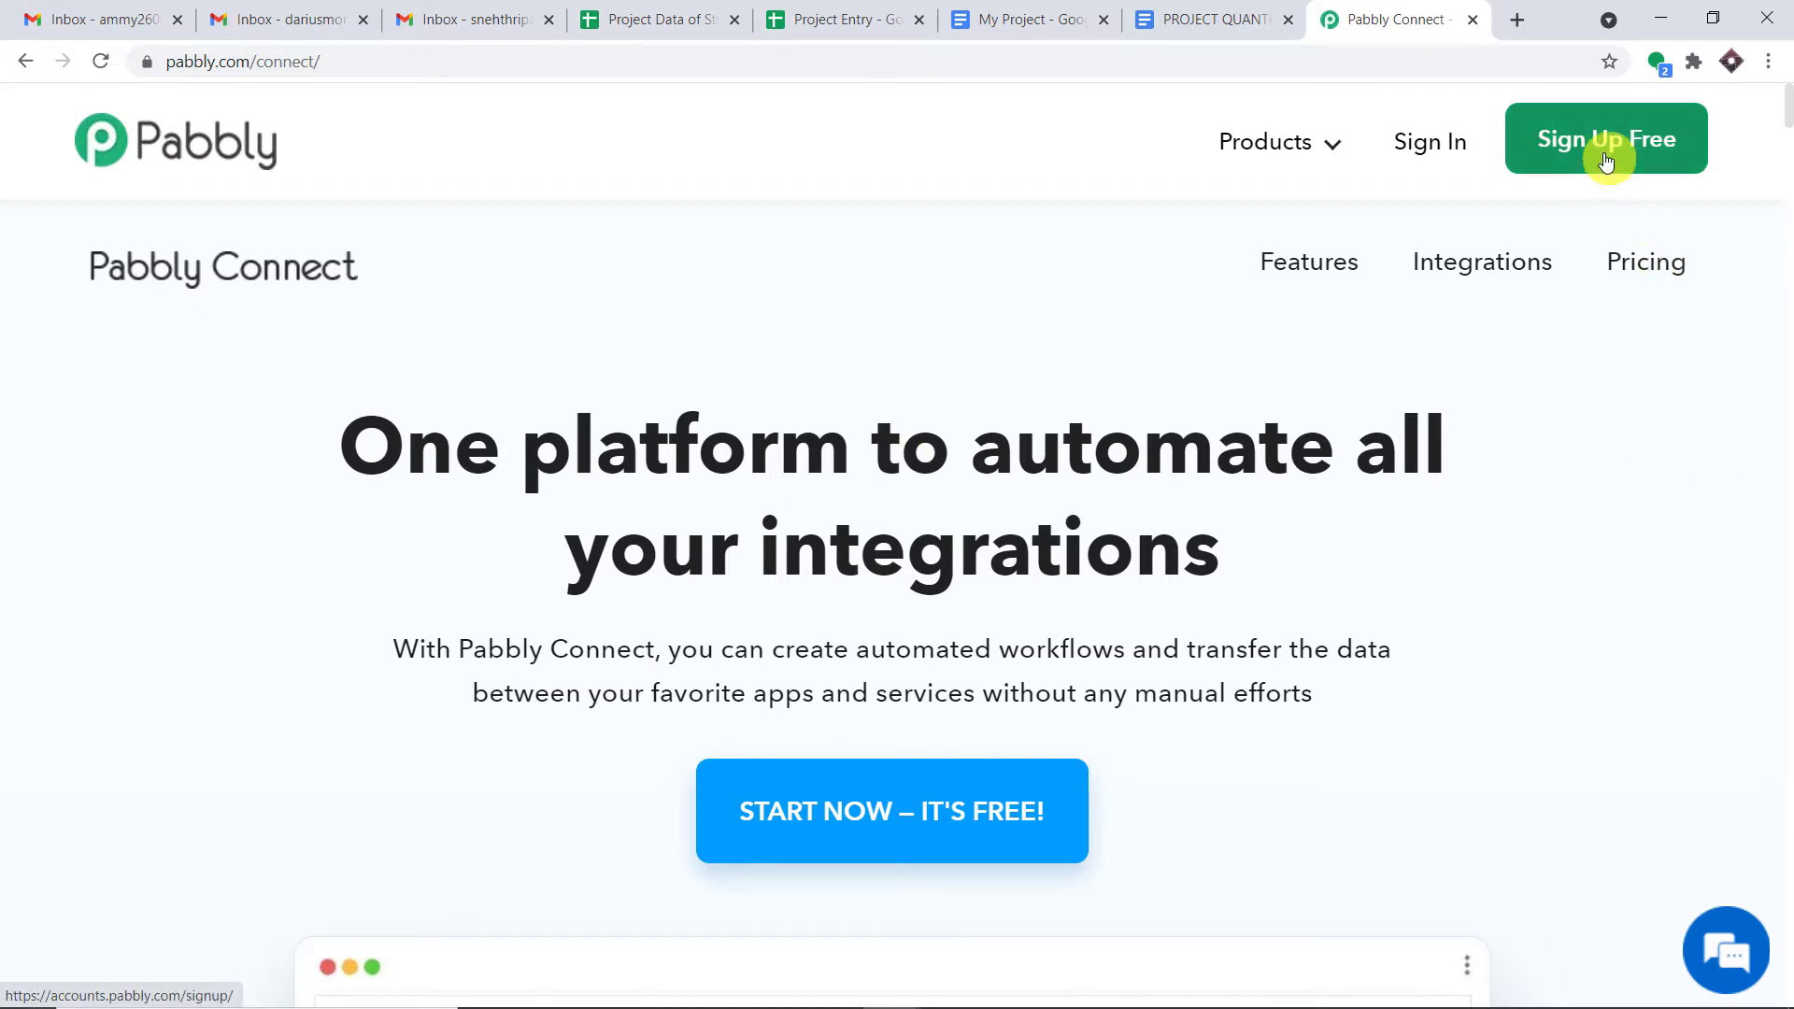
pyautogui.click(1427, 155)
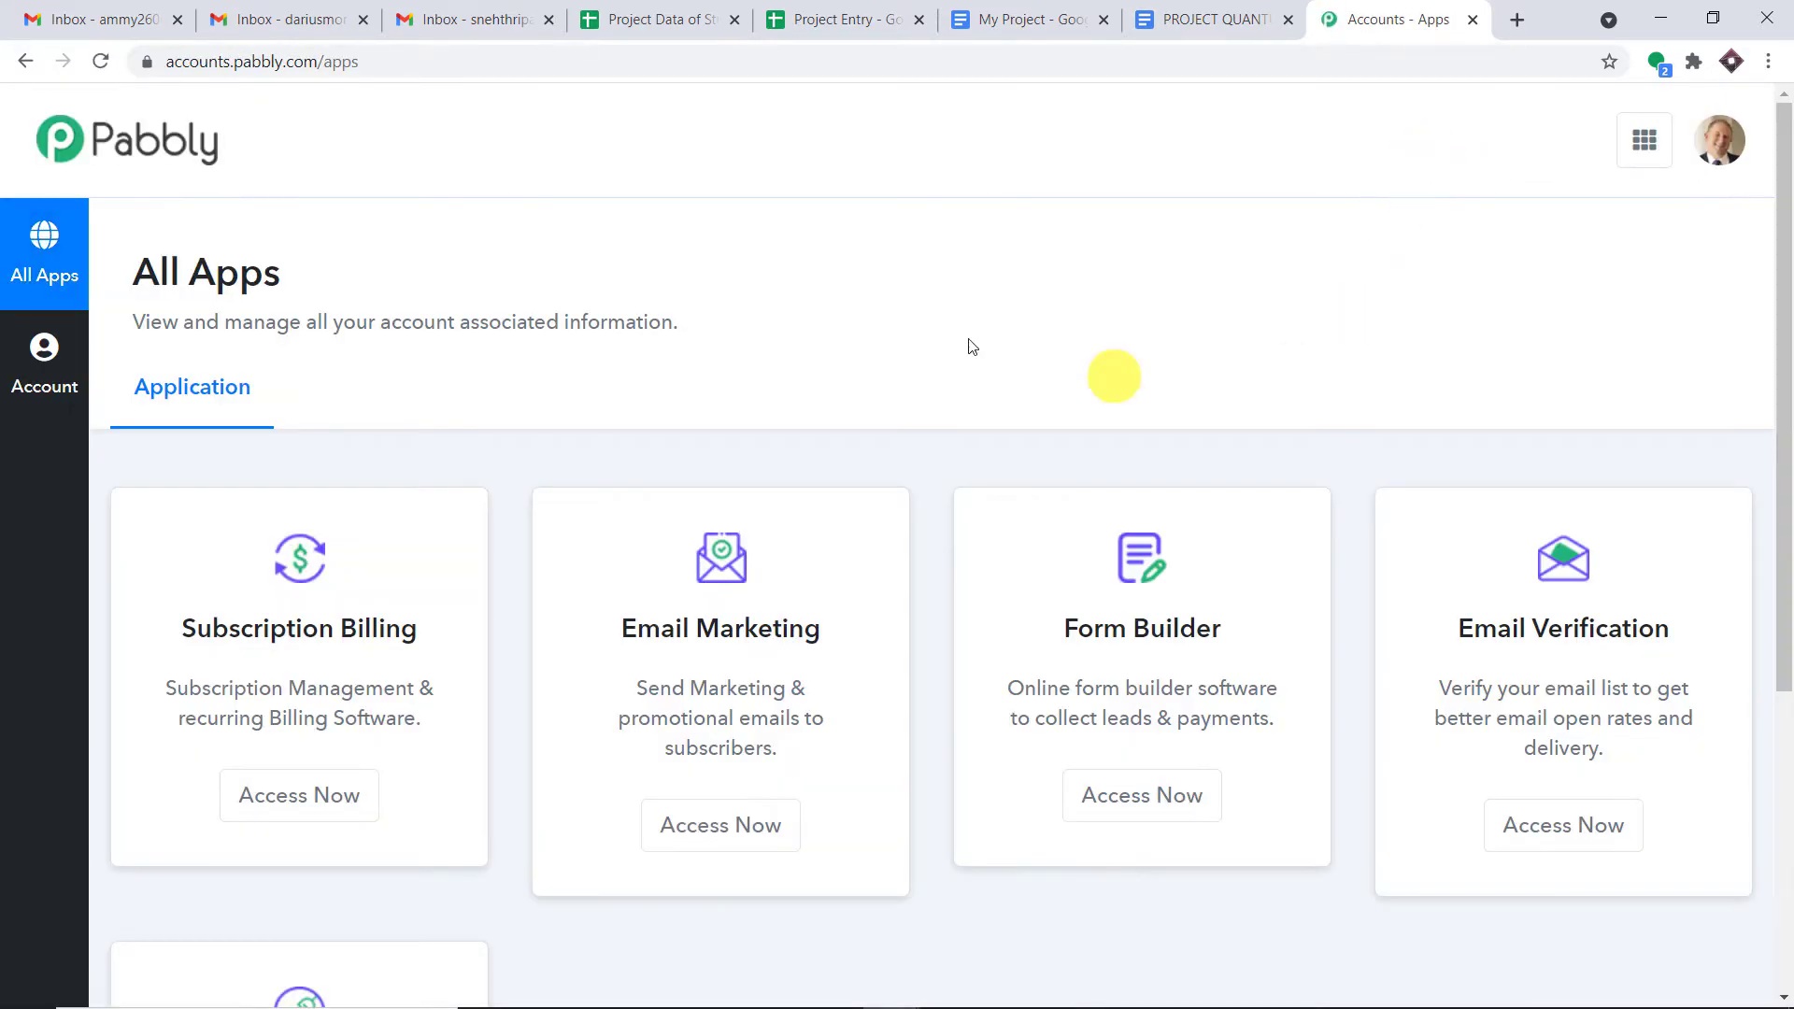
pyautogui.scroll(-5, 1532, 275)
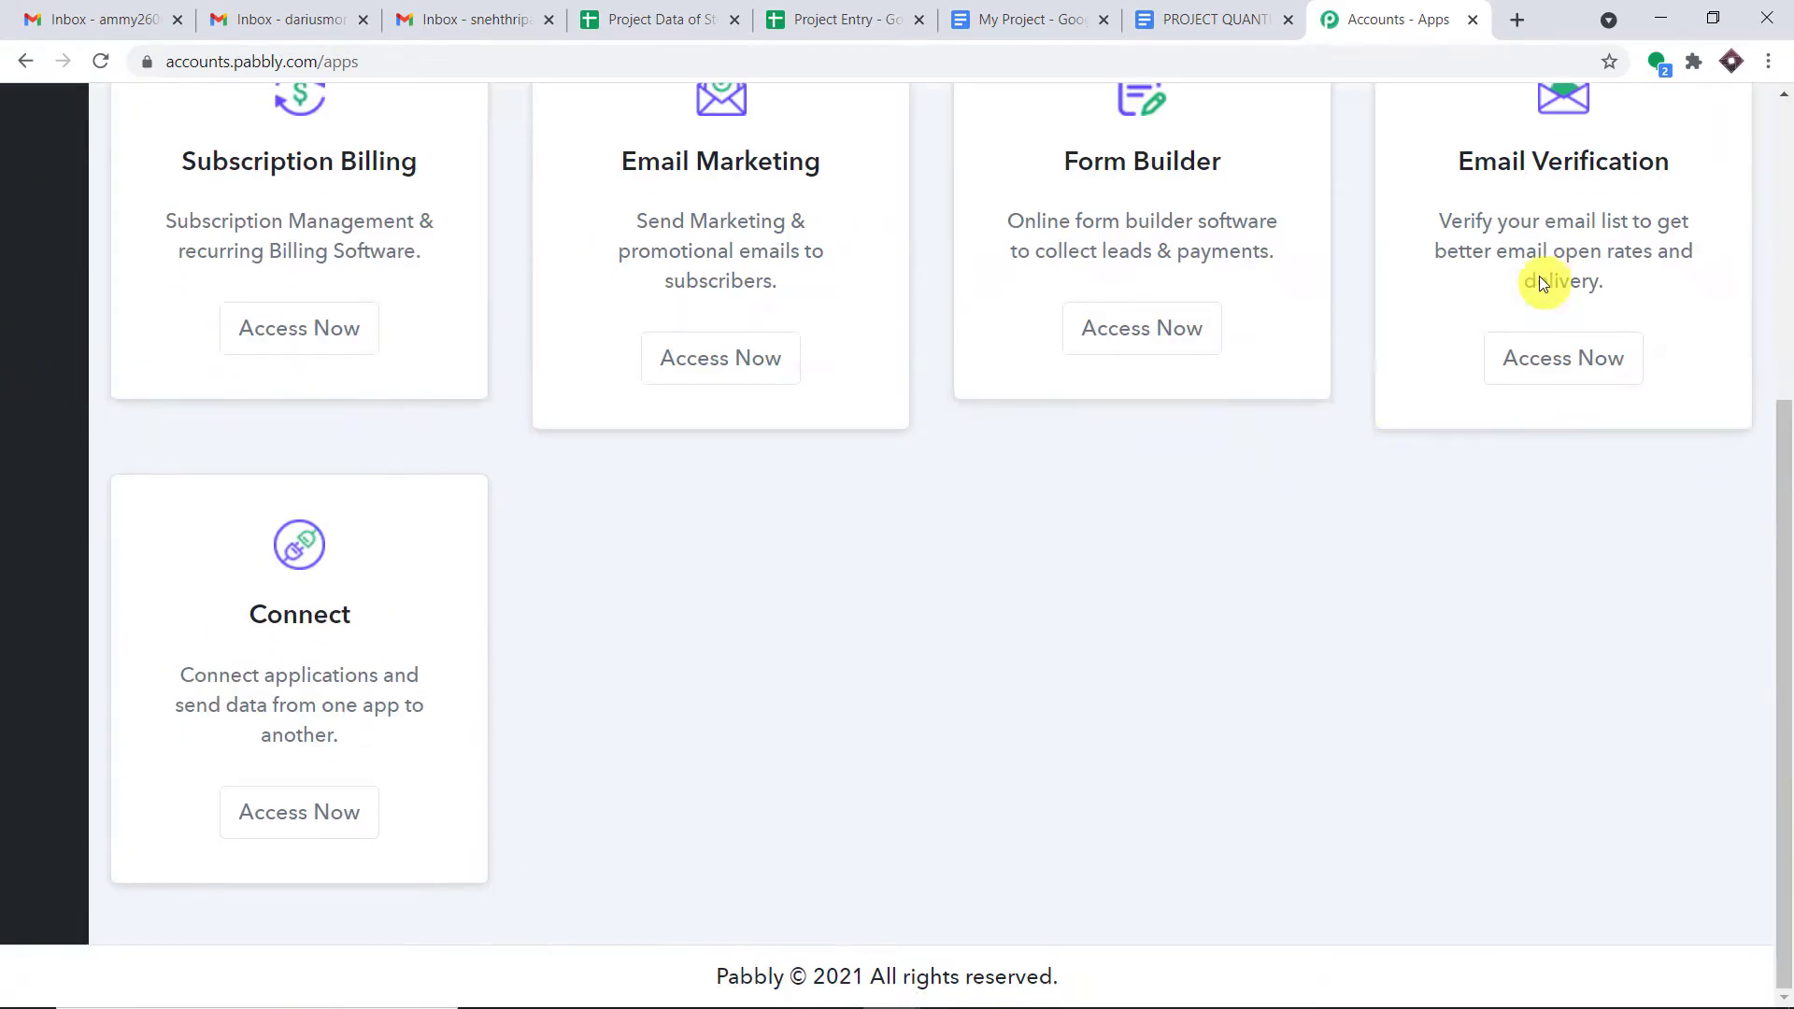
pyautogui.click(322, 812)
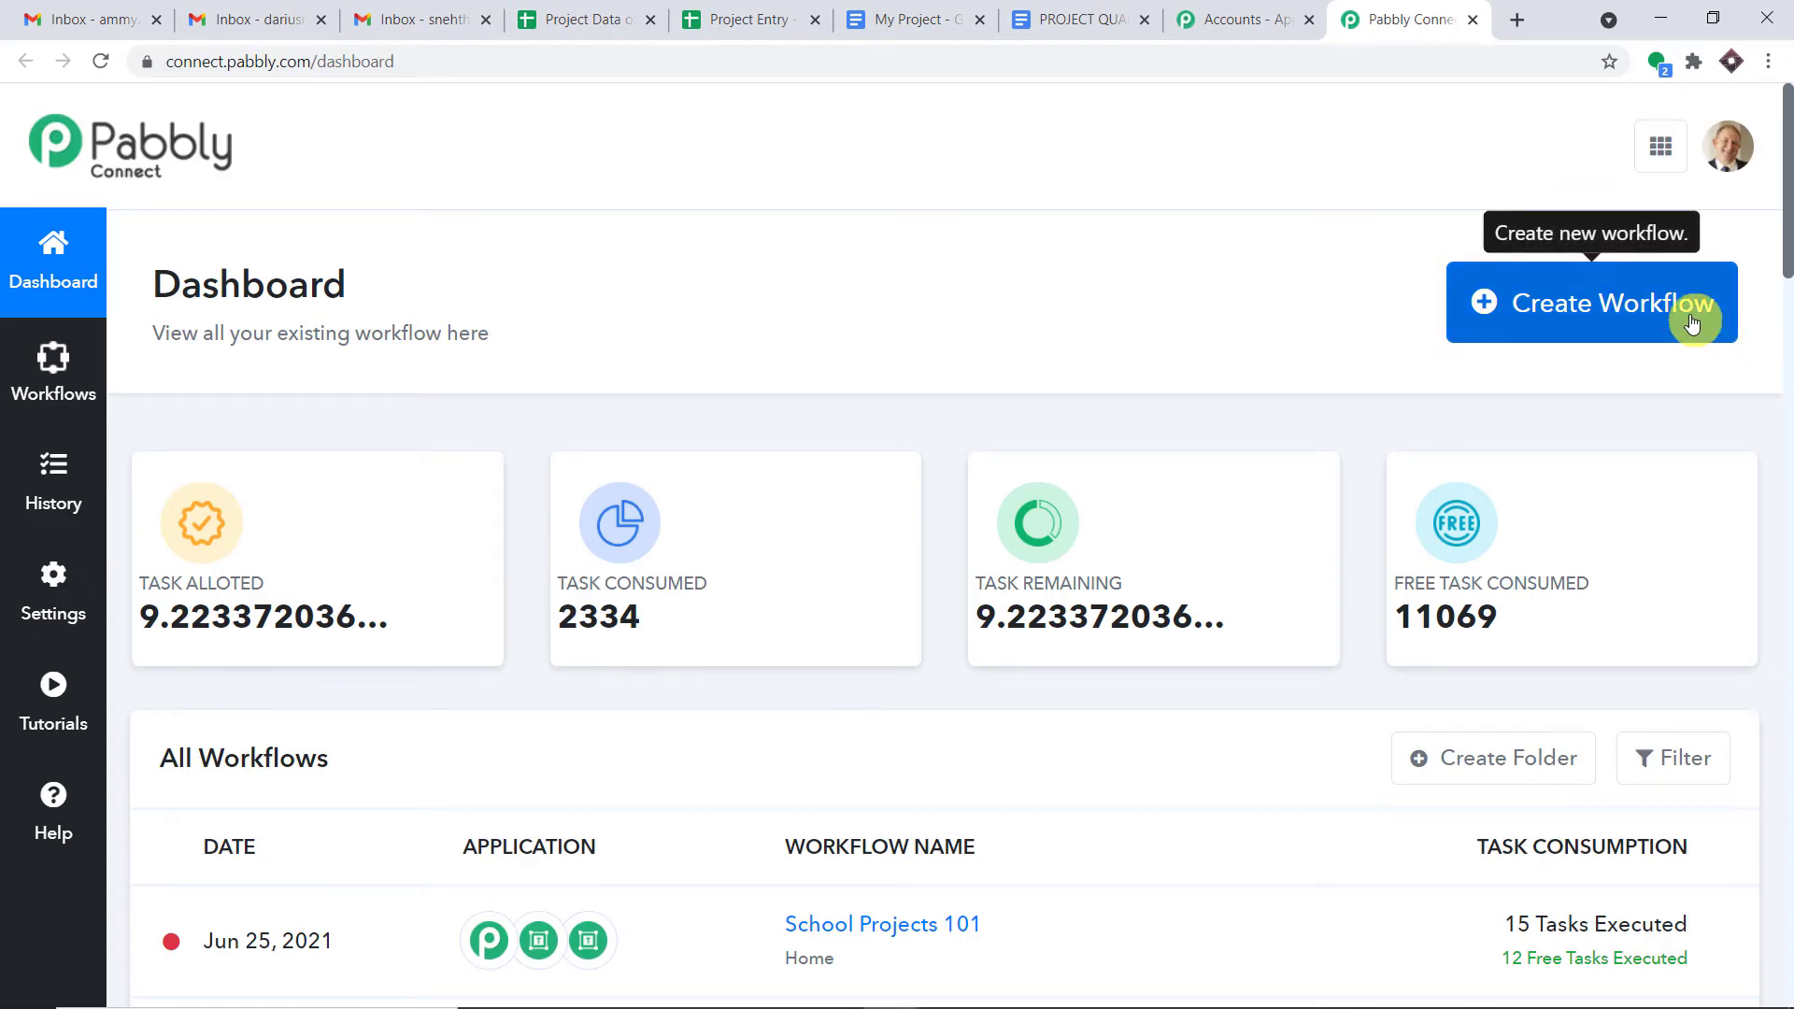
# - Start a new workflow, name it 'Gmail to Google Sheets', and create it
pyautogui.click(1692, 322)
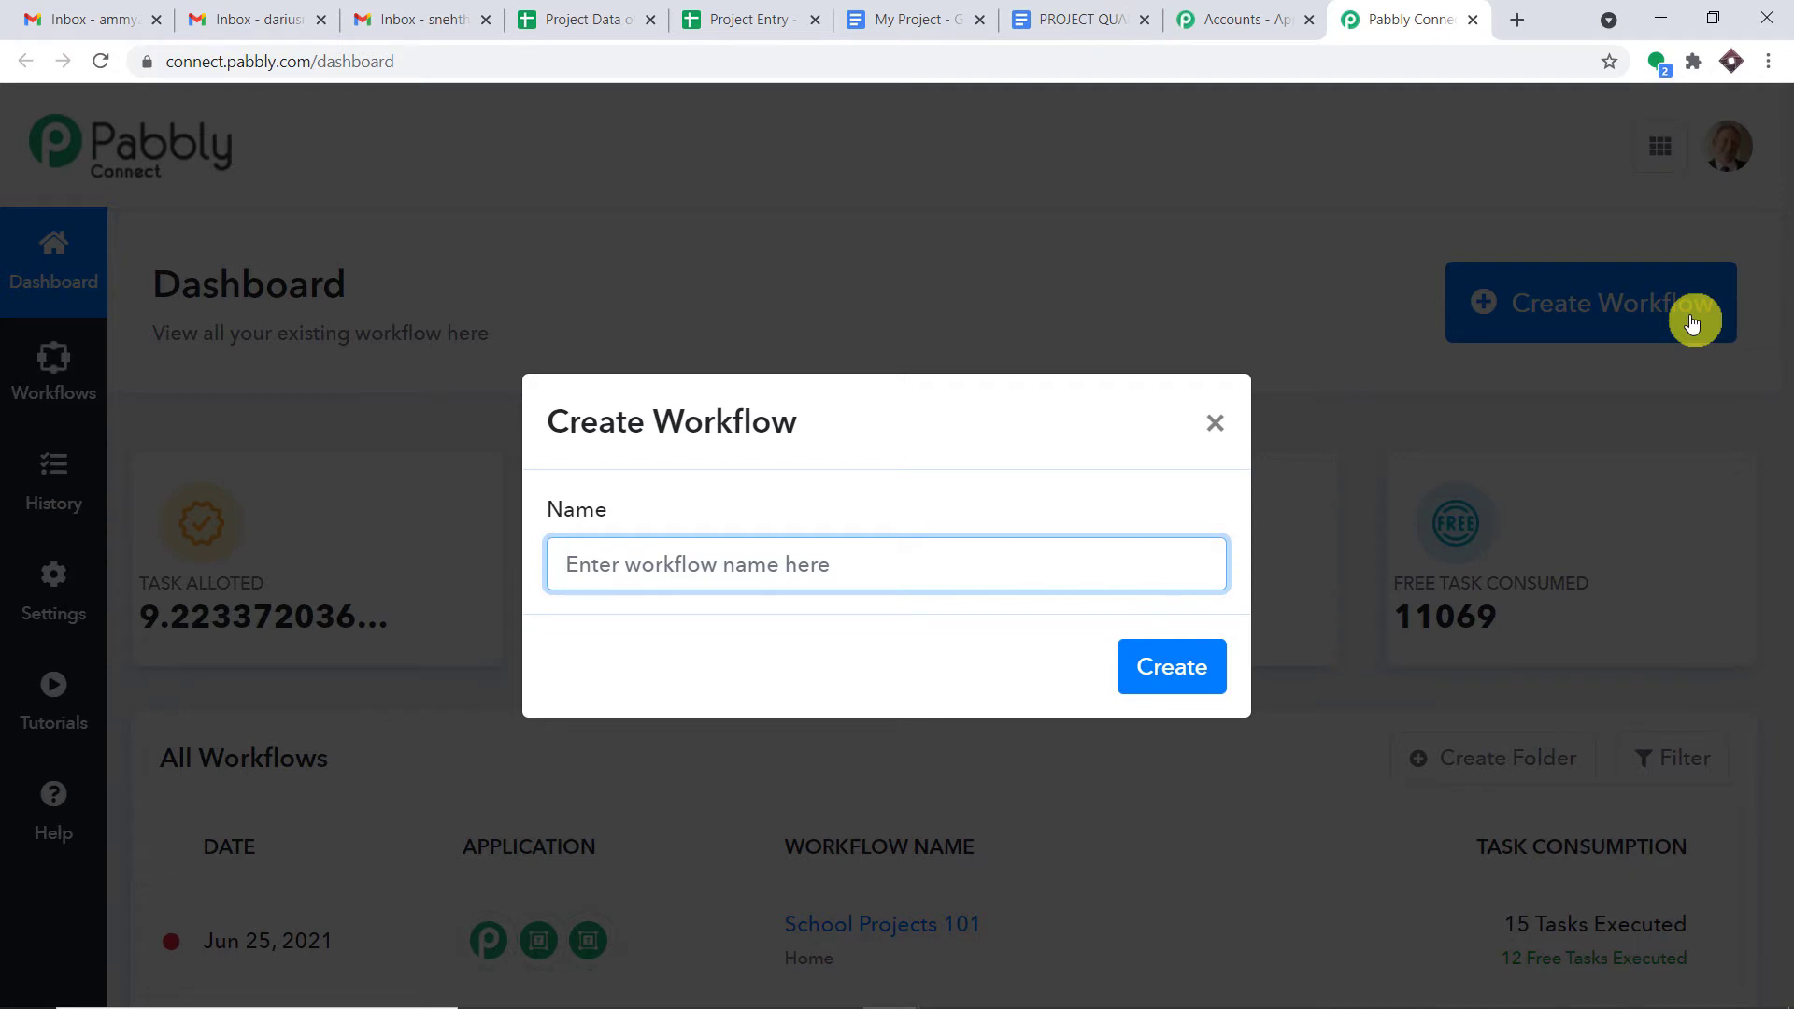
pyautogui.write('G')
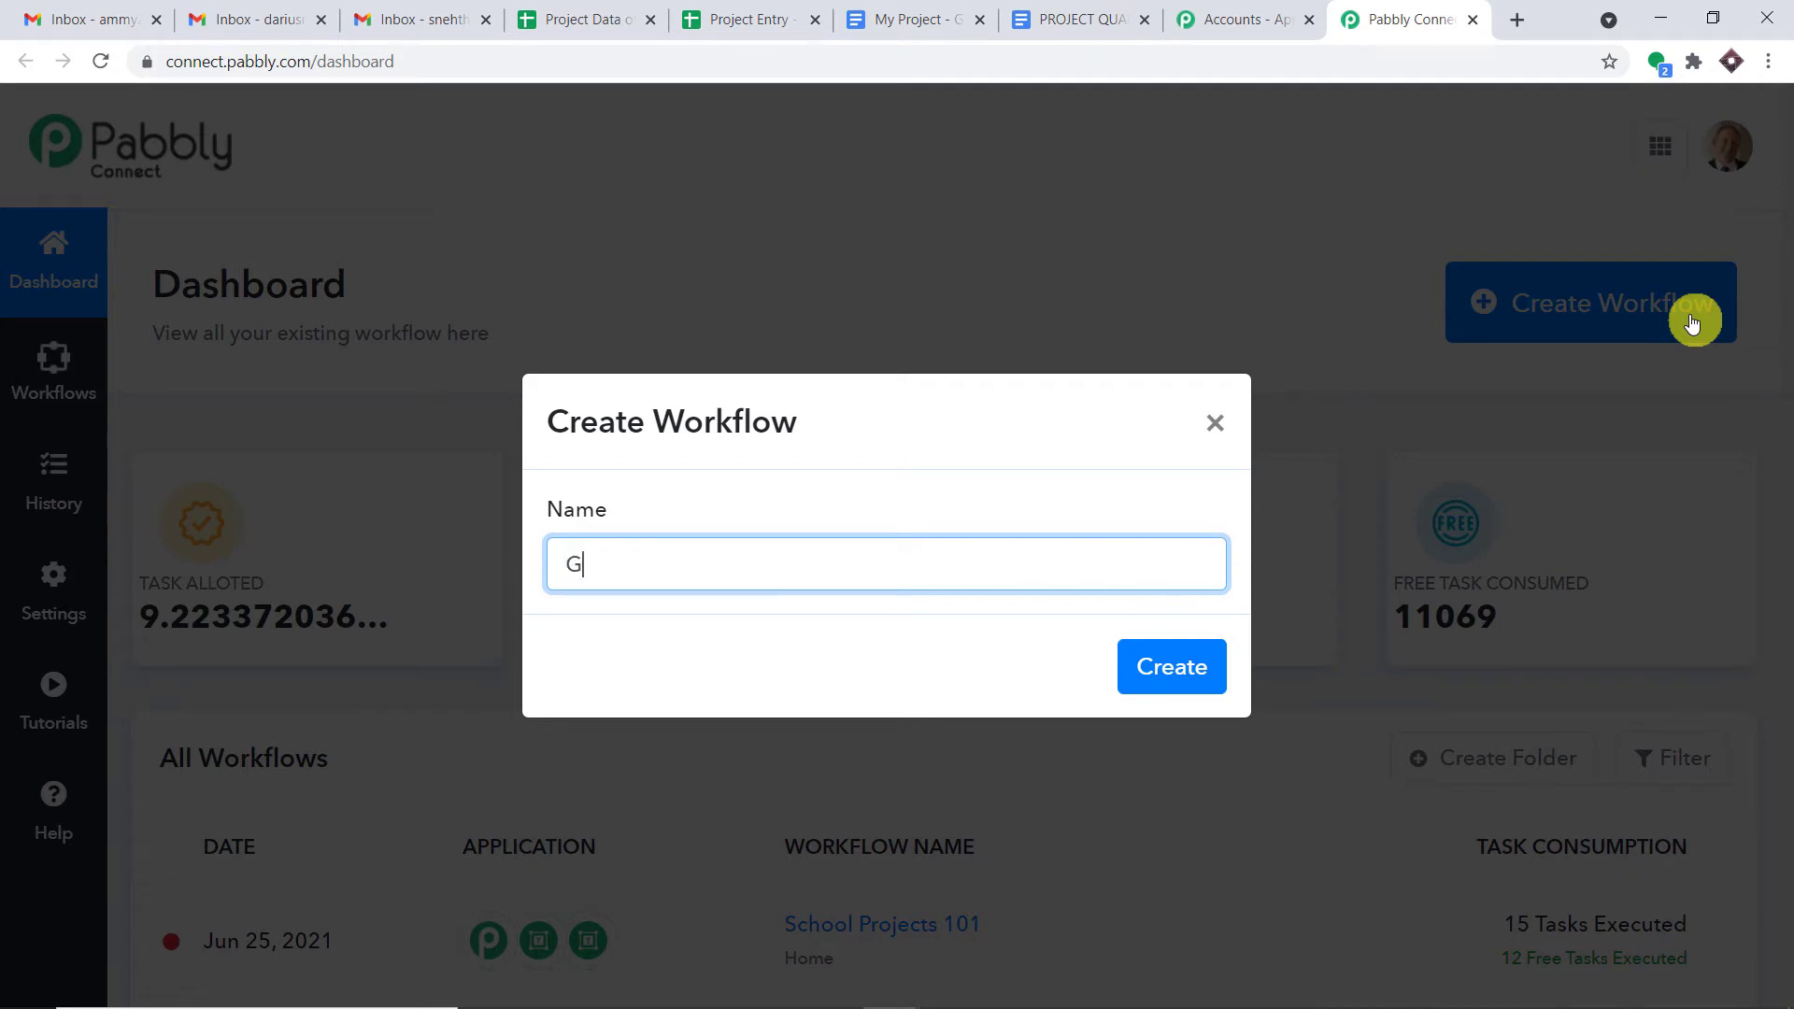
pyautogui.write('mail to Google Sheets')
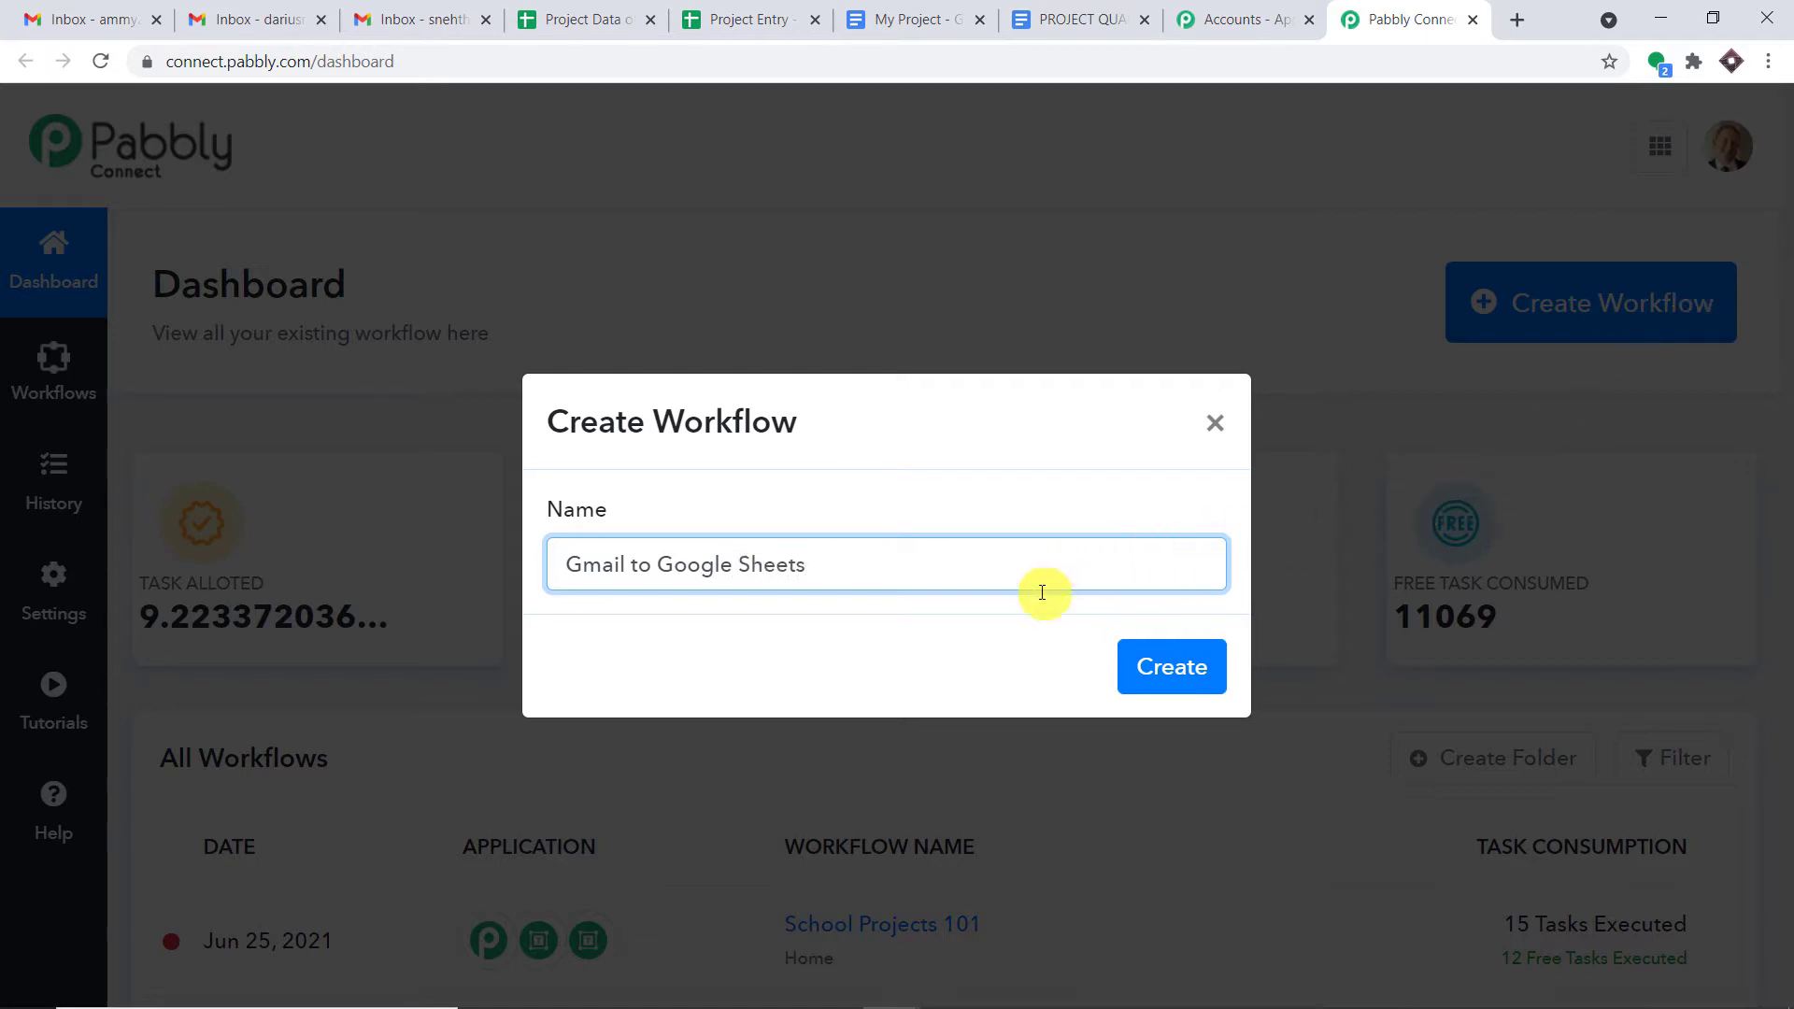
pyautogui.click(1187, 669)
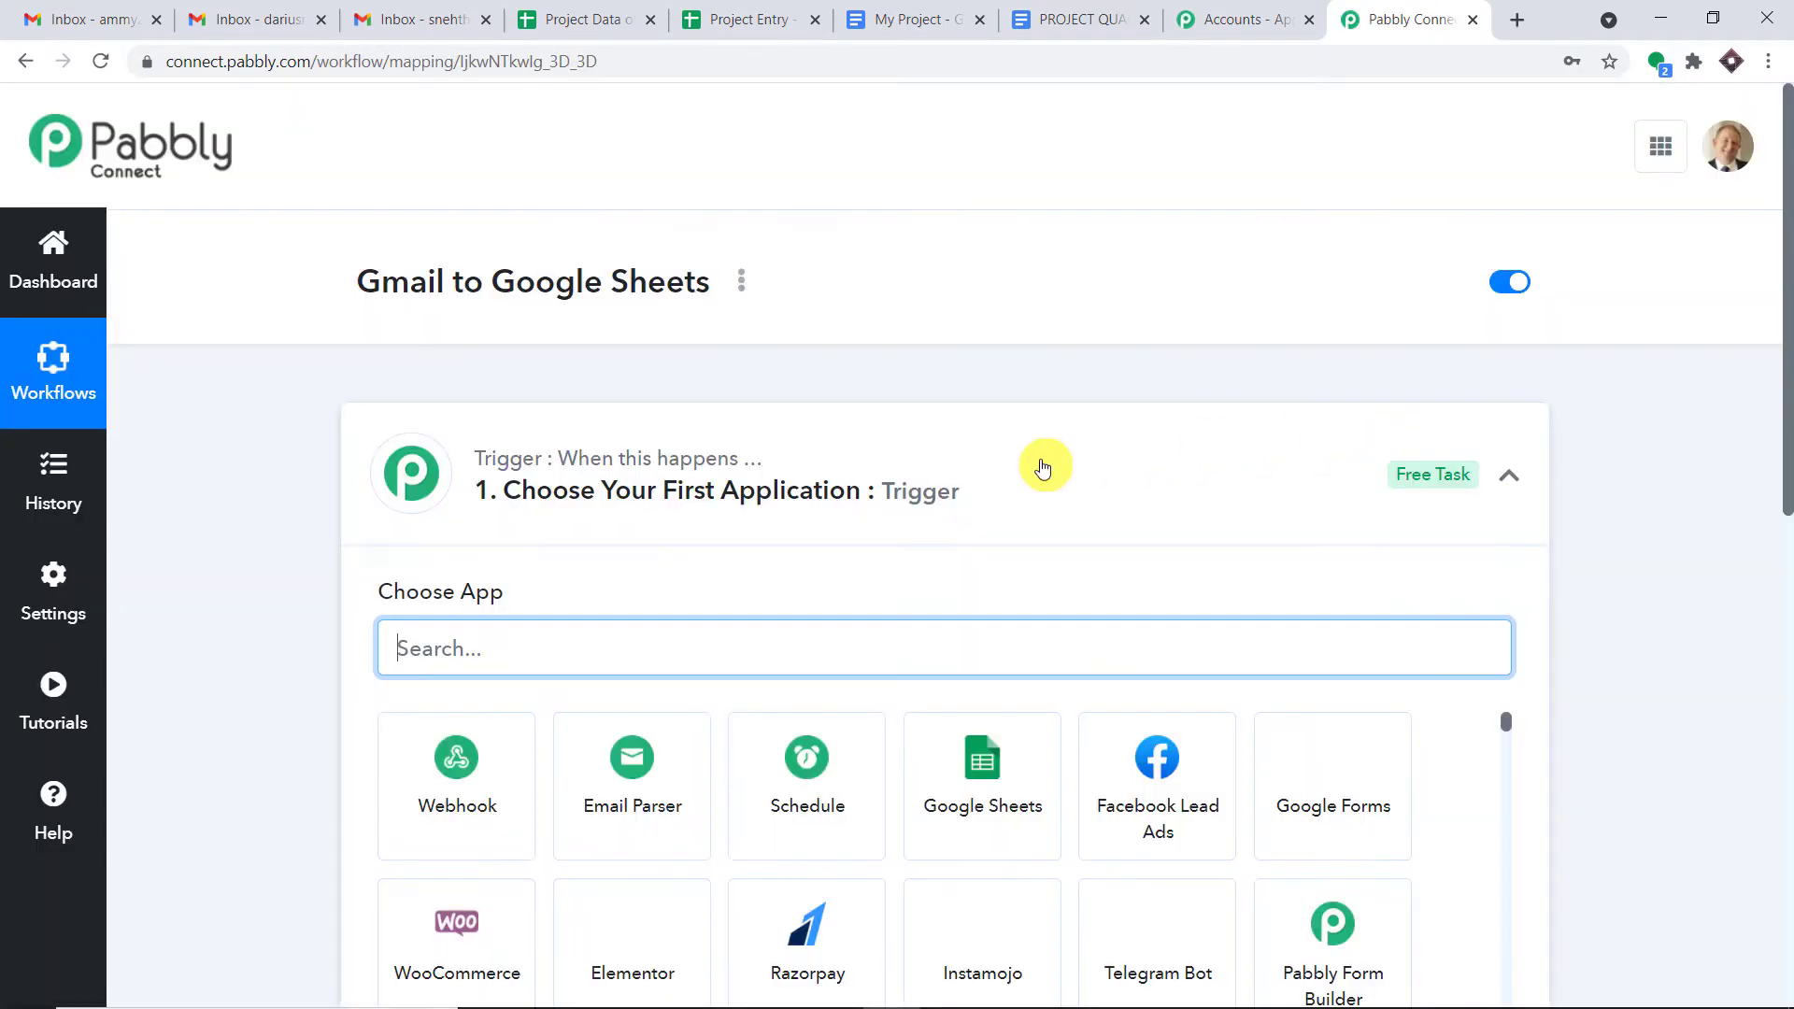
# - Expand the 'Choose Your First Application' trigger card to list apps like Webhook and Email Parser
pyautogui.click(1043, 467)
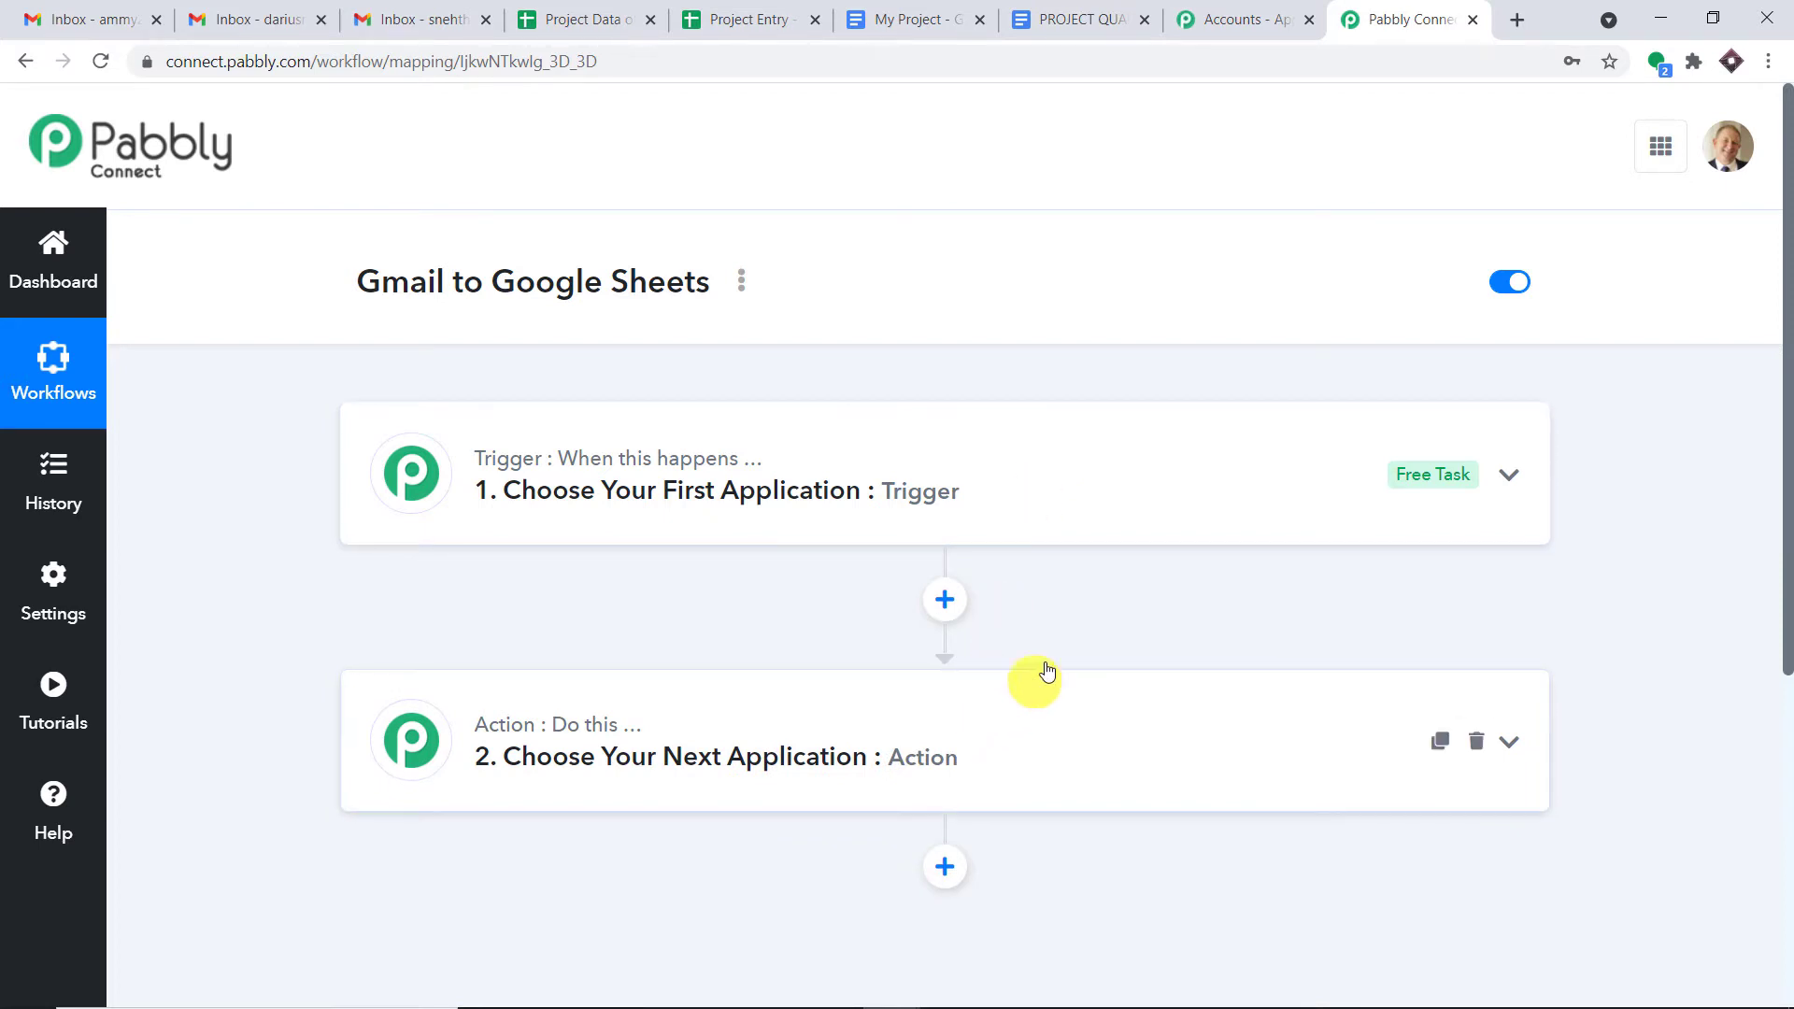
pyautogui.click(1212, 507)
pyautogui.click(1211, 508)
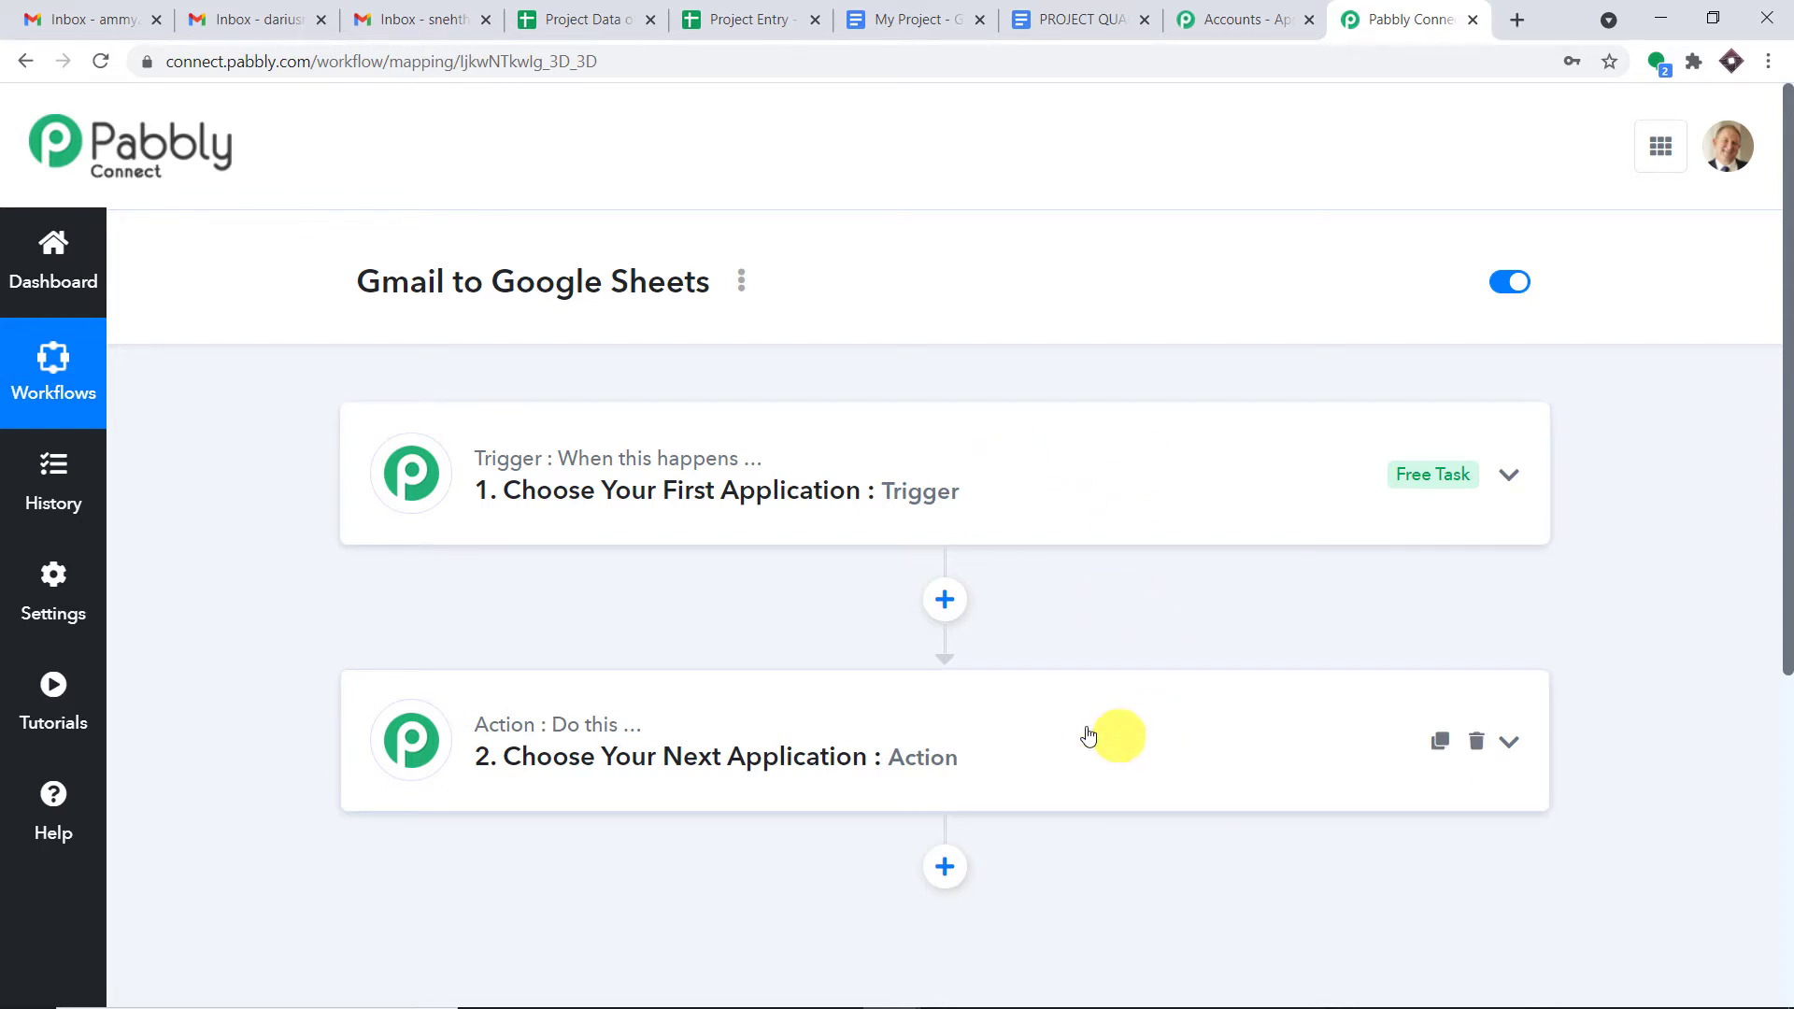
pyautogui.moveTo(361, 293); pyautogui.dragTo(708, 297)
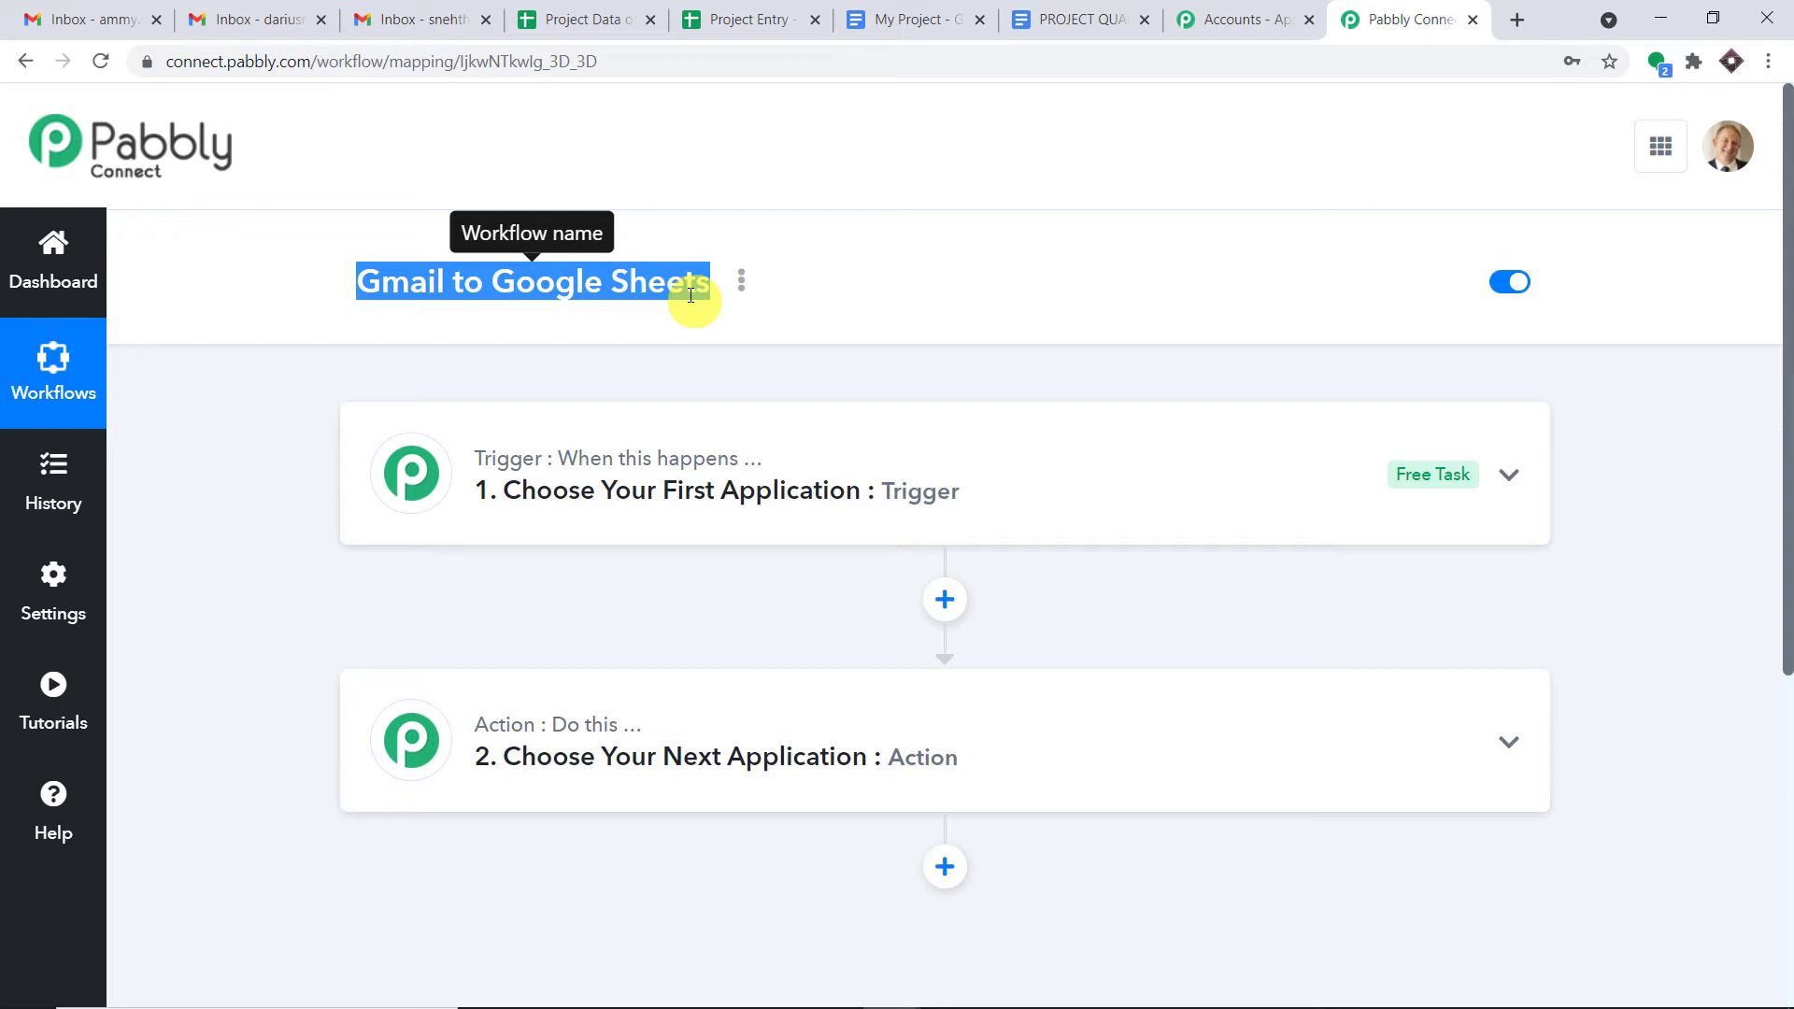
pyautogui.click(829, 492)
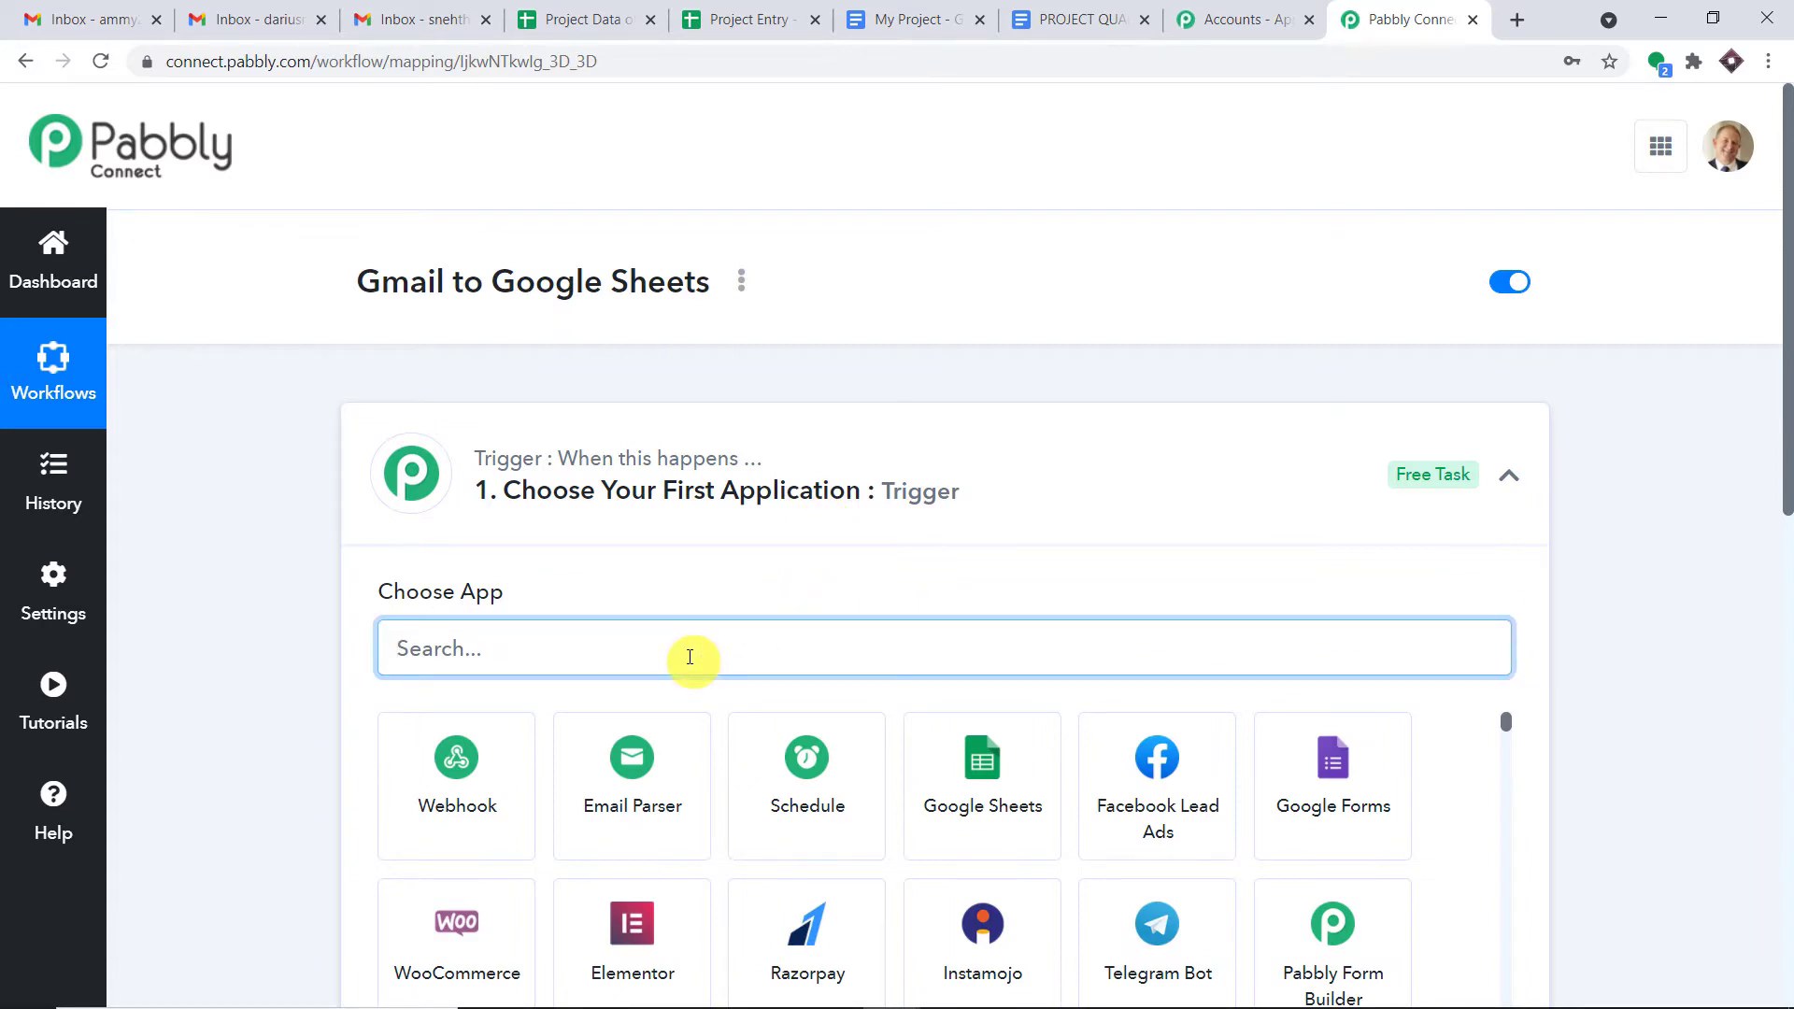
# - Pick Email Parser by Pabbly as the trigger app, then switch to the first Gmail inbox
pyautogui.write('email')
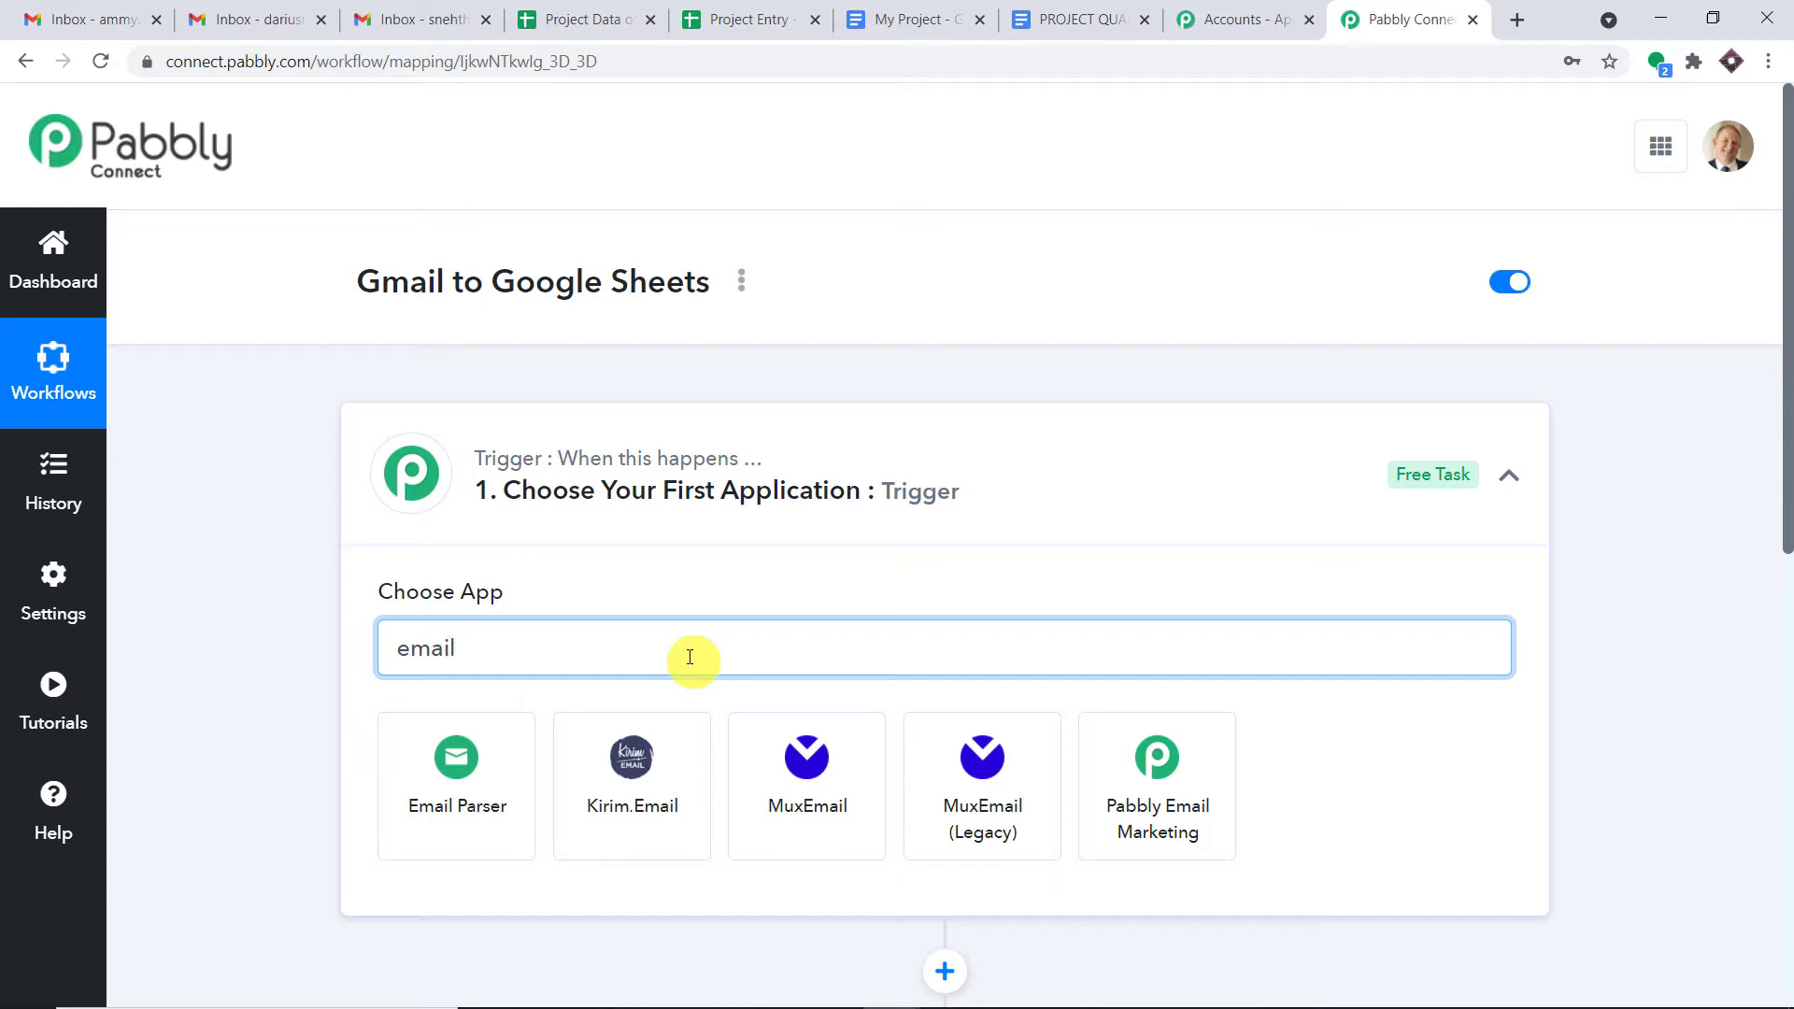
pyautogui.click(486, 762)
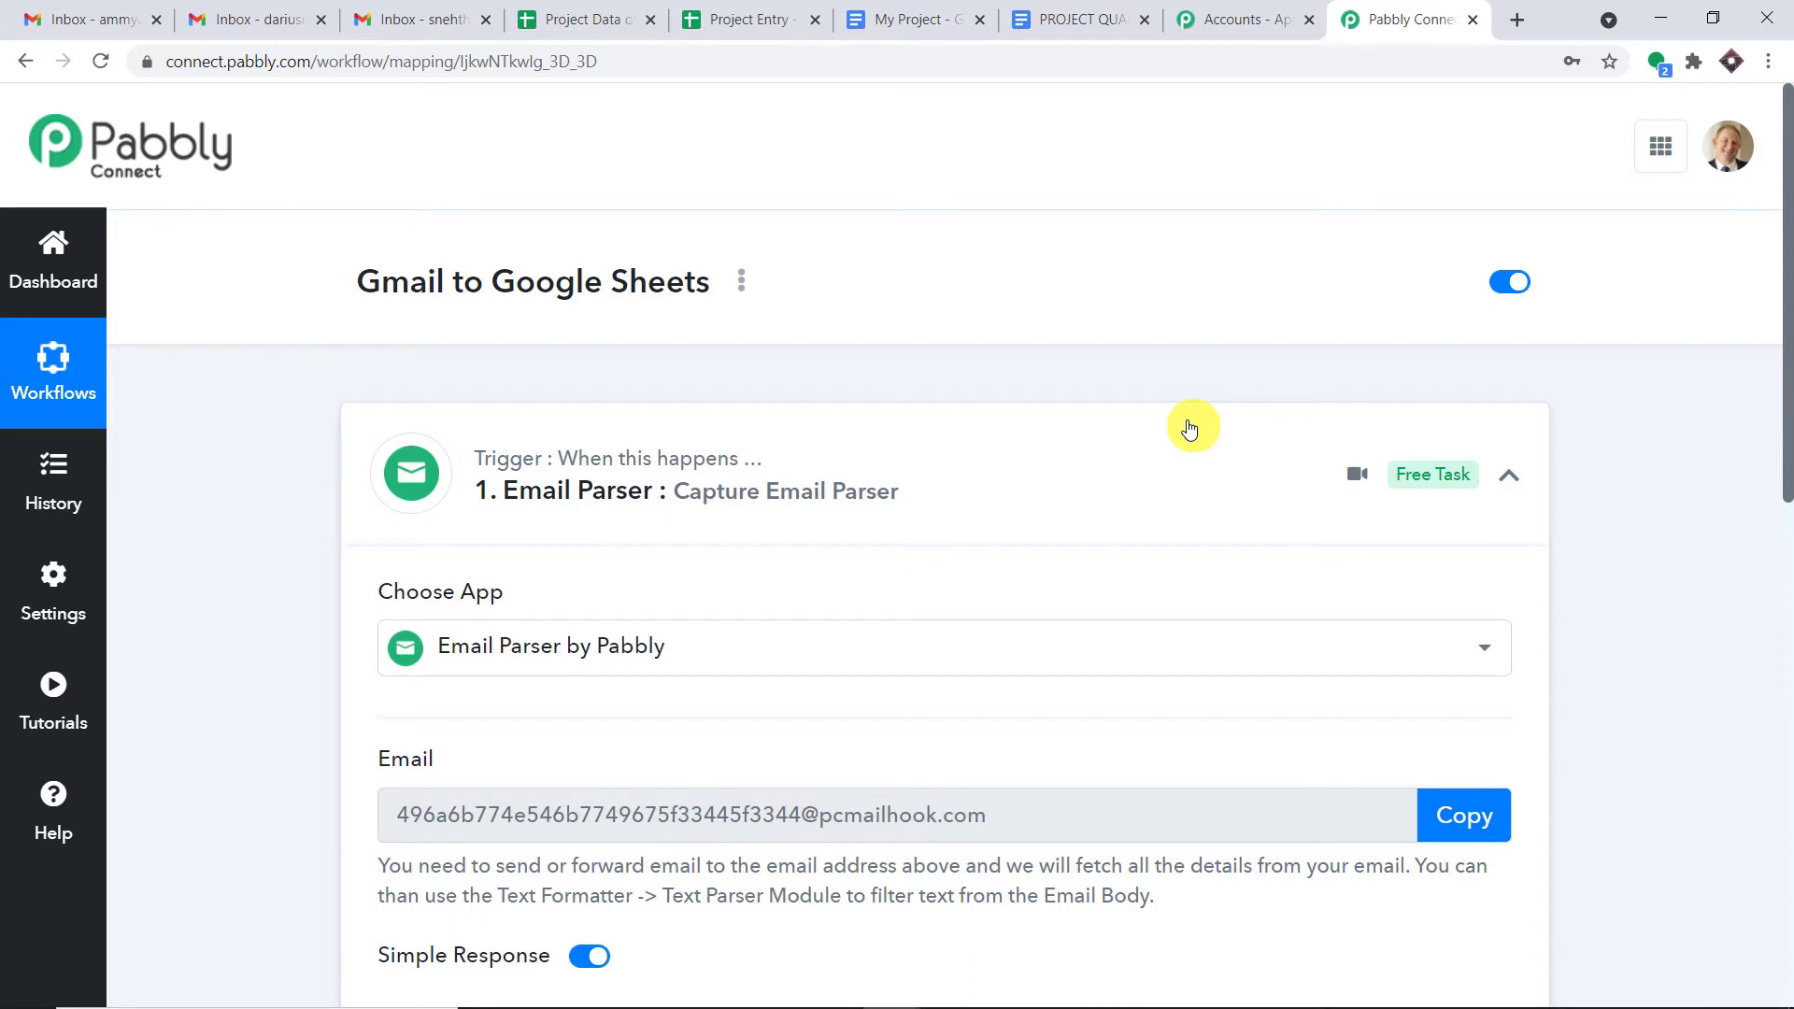
pyautogui.scroll(-1, 1192, 428)
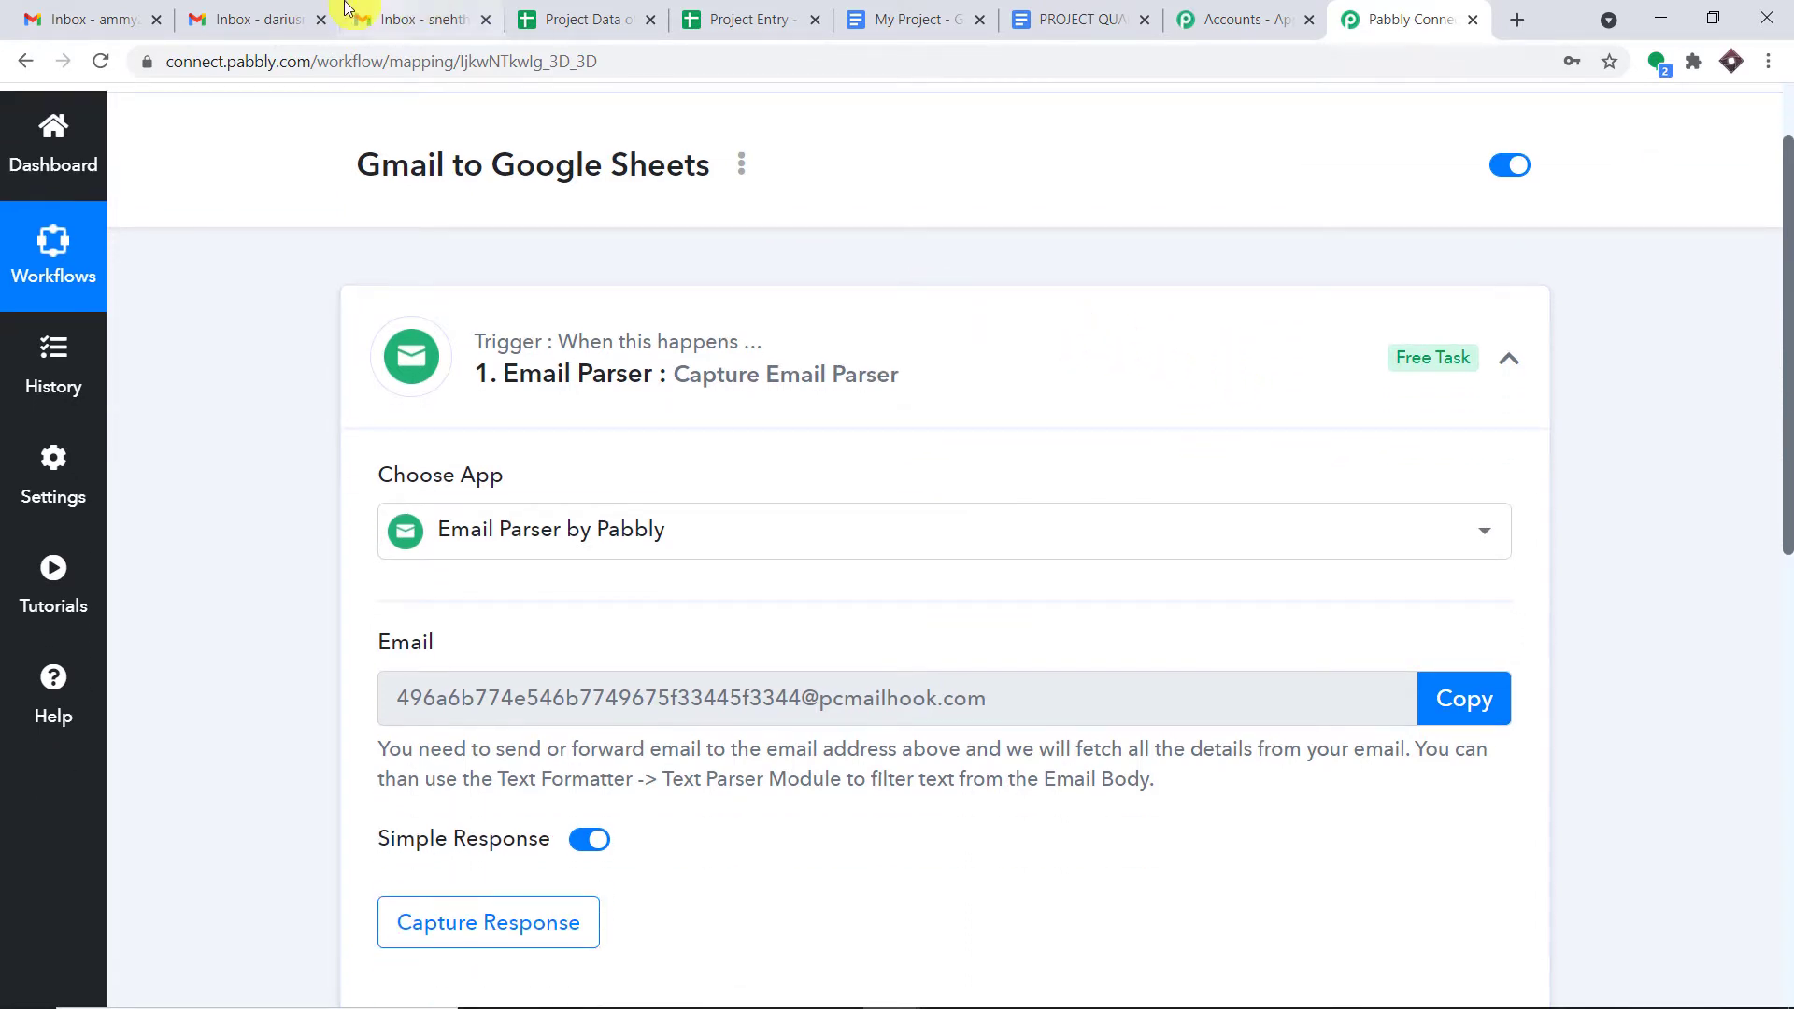
pyautogui.click(116, 17)
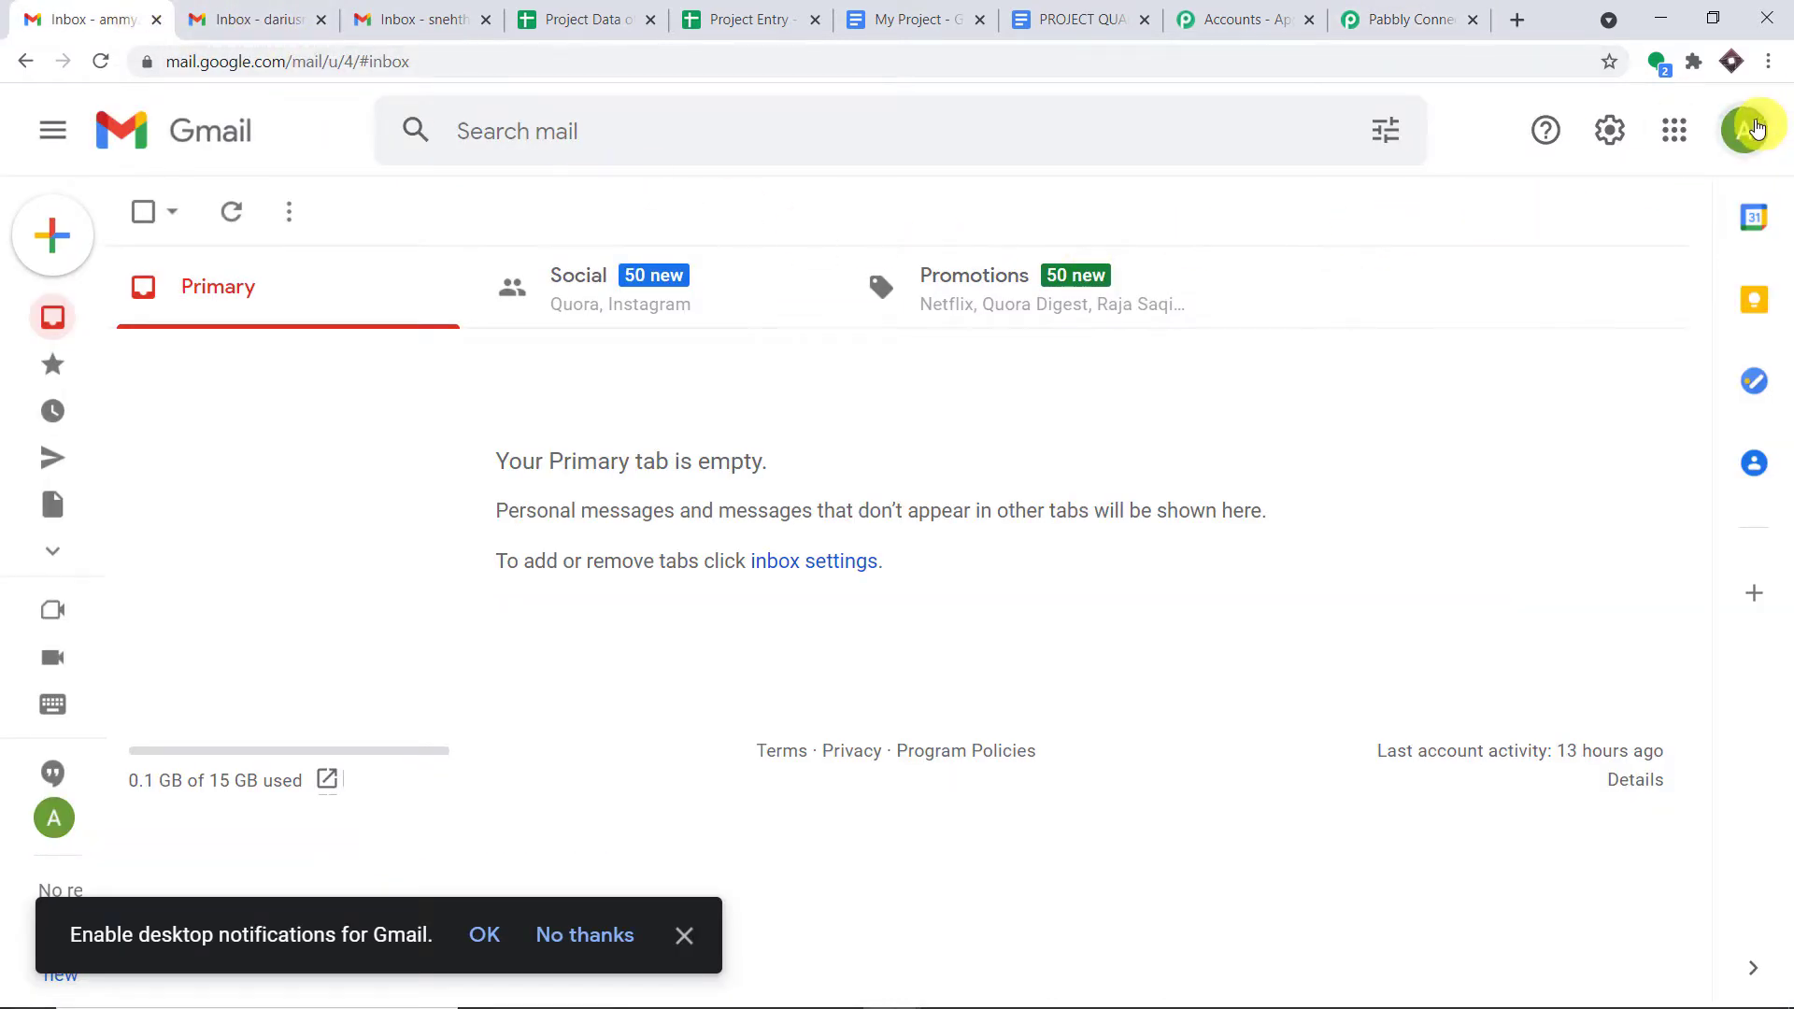
pyautogui.click(1743, 130)
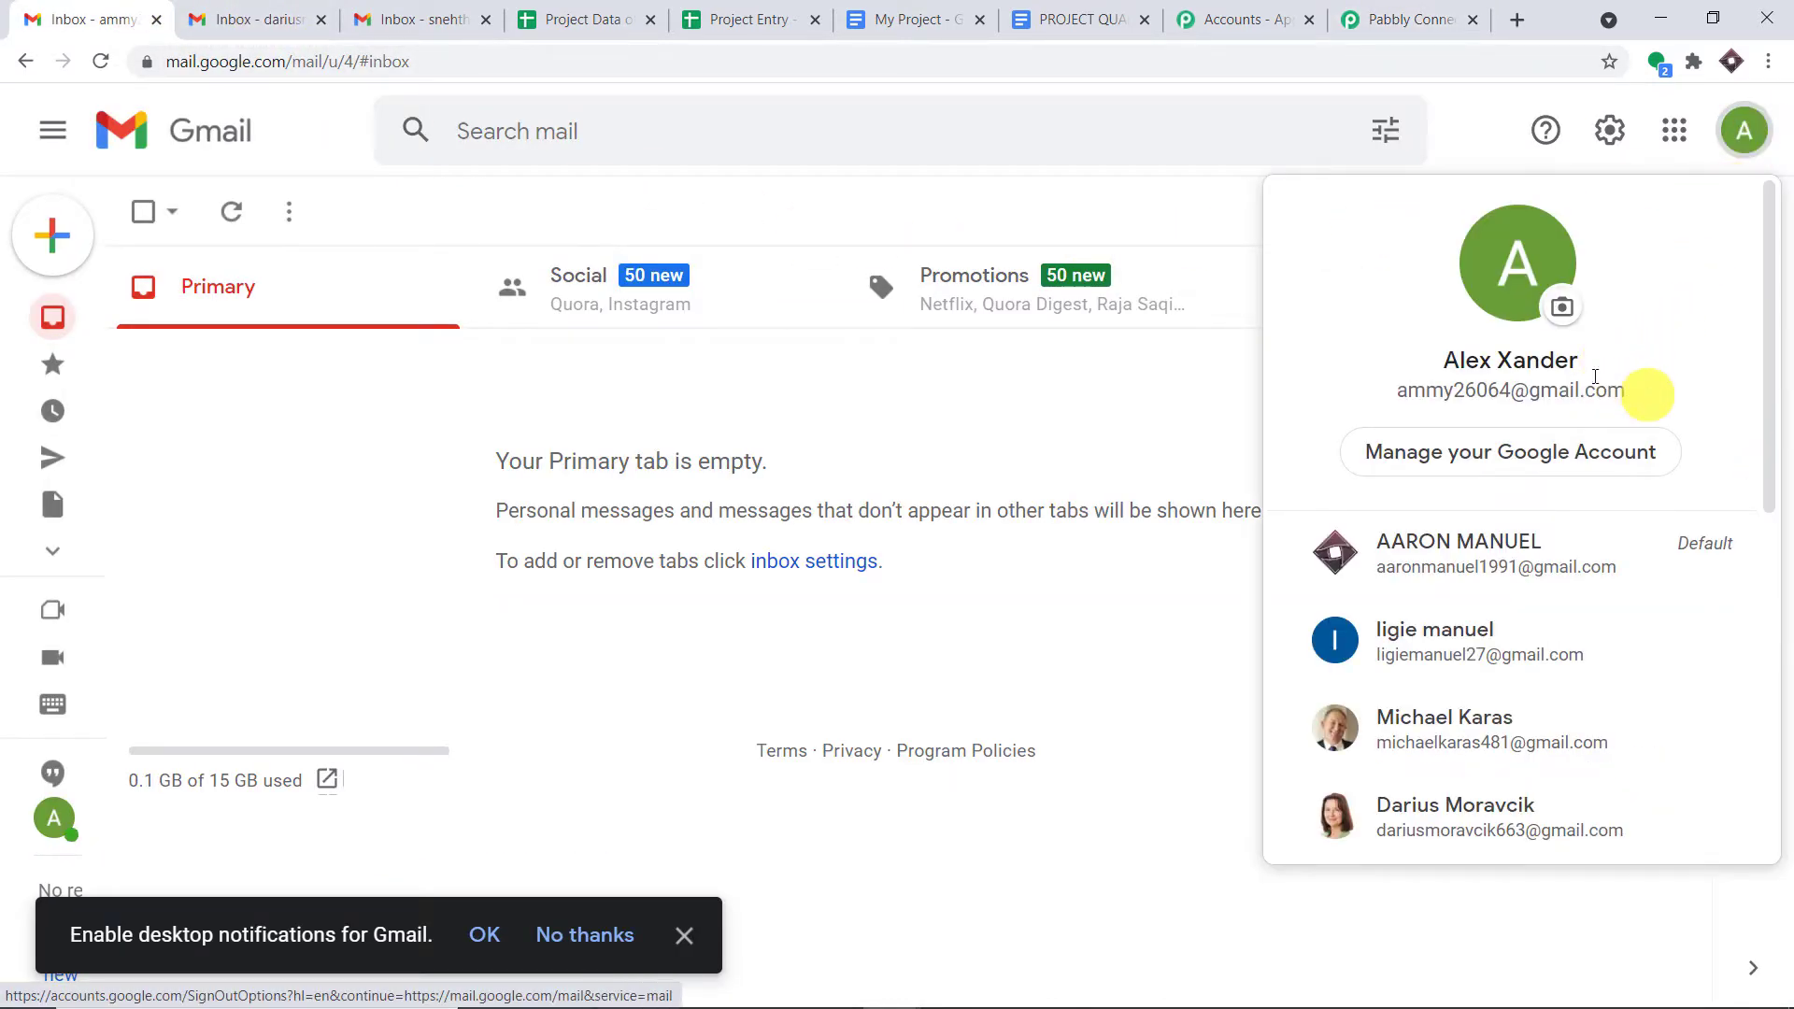
# - Check the signed-in Google account's name and e-mail address, then close the account panel
pyautogui.moveTo(1582, 369); pyautogui.dragTo(1387, 369)
pyautogui.moveTo(1631, 391); pyautogui.dragTo(1399, 389)
pyautogui.click(1439, 154)
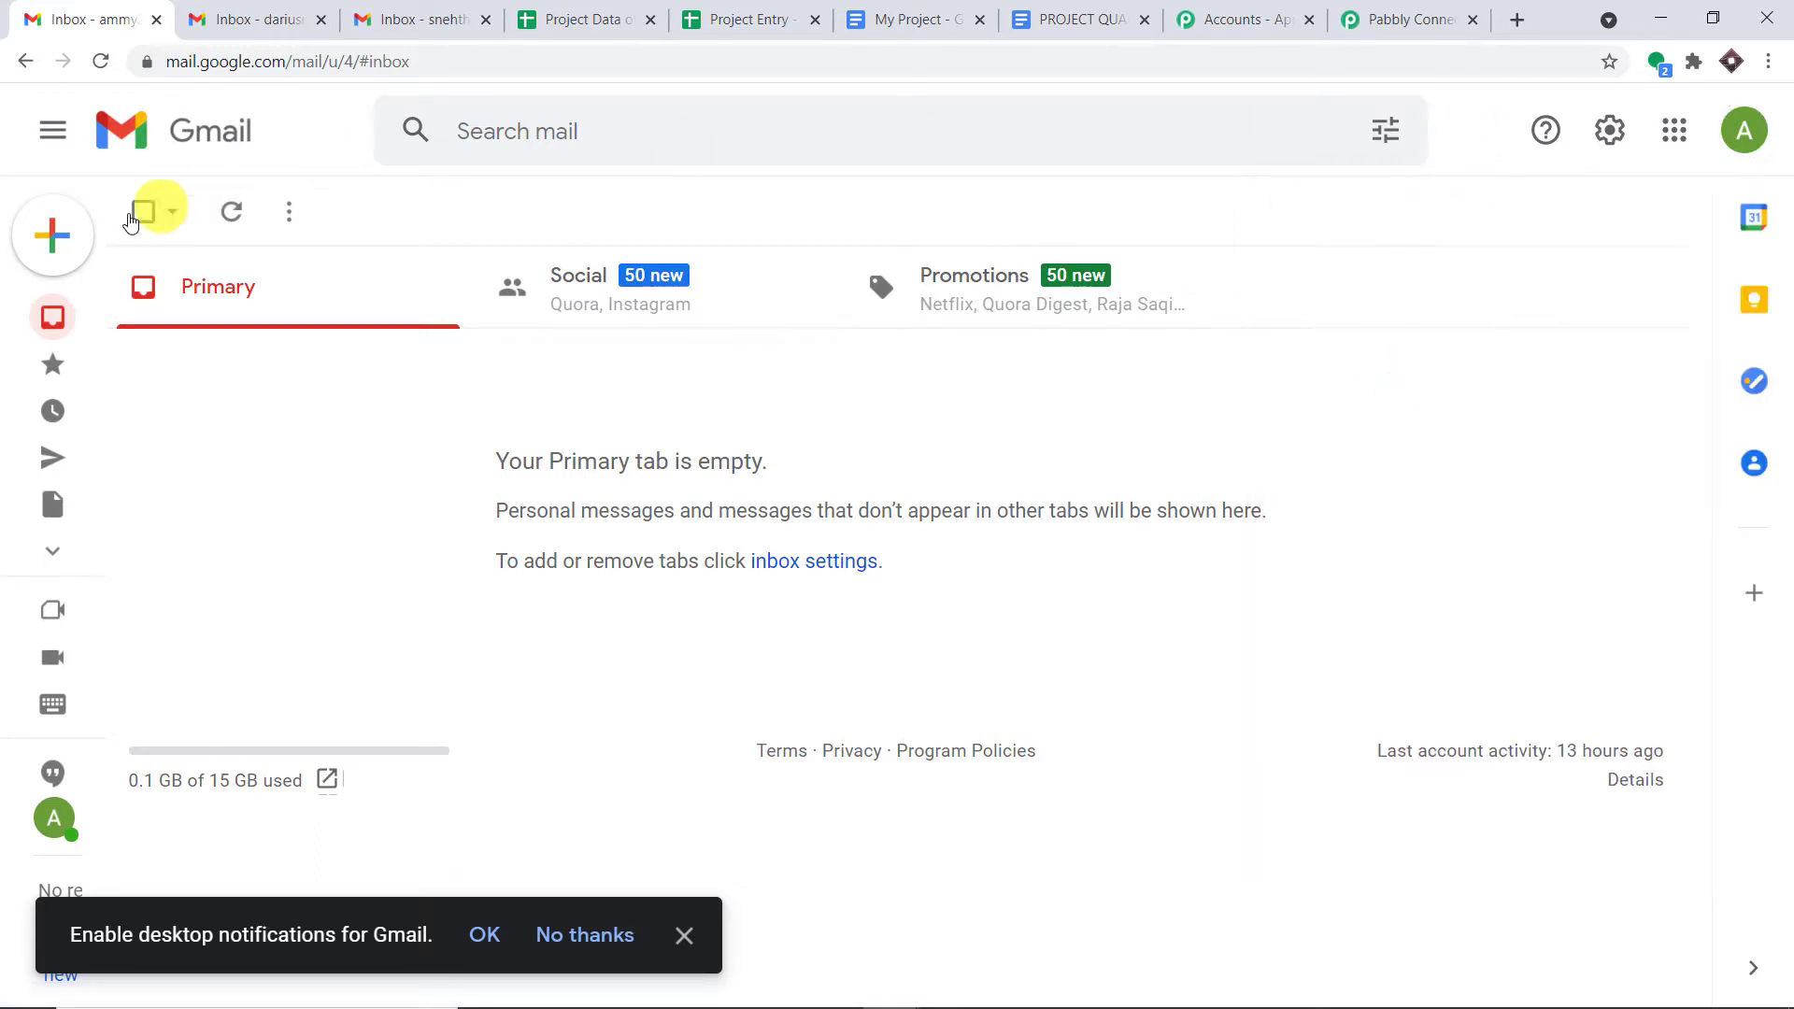
# - Compose a new email with subject 'Violet' and body 'I love violet'
pyautogui.click(38, 241)
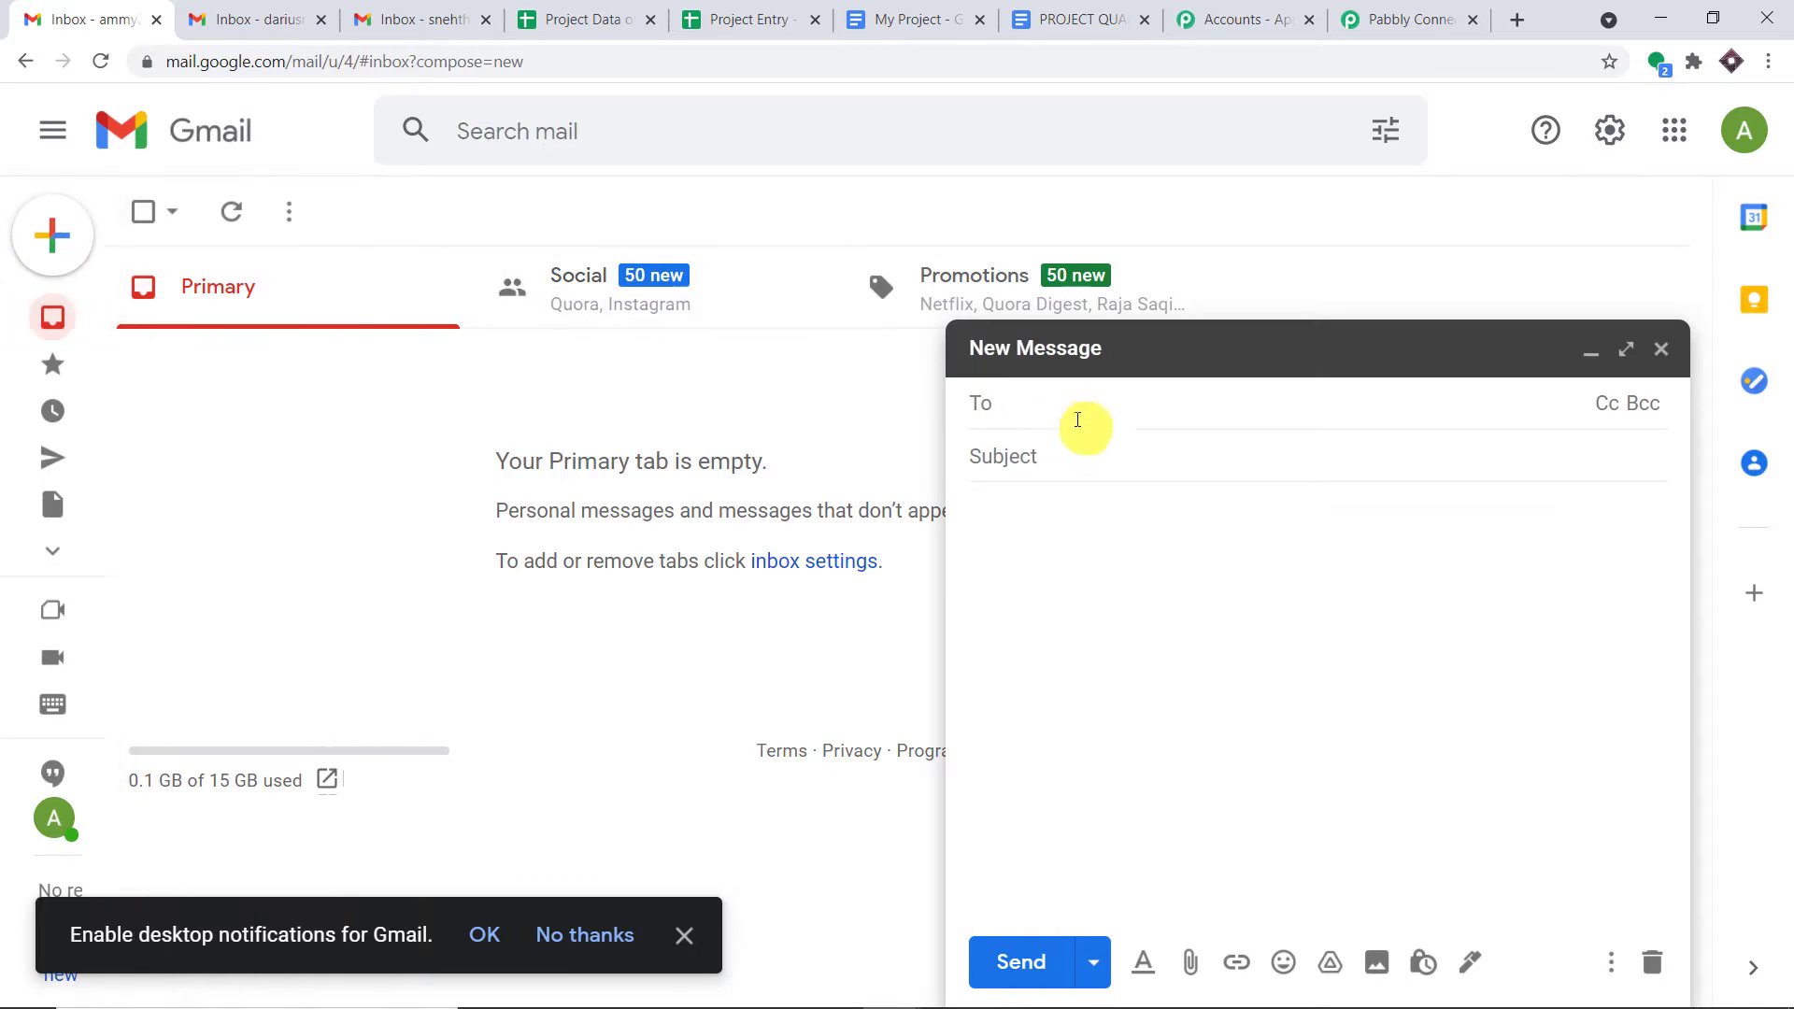
pyautogui.click(1061, 457)
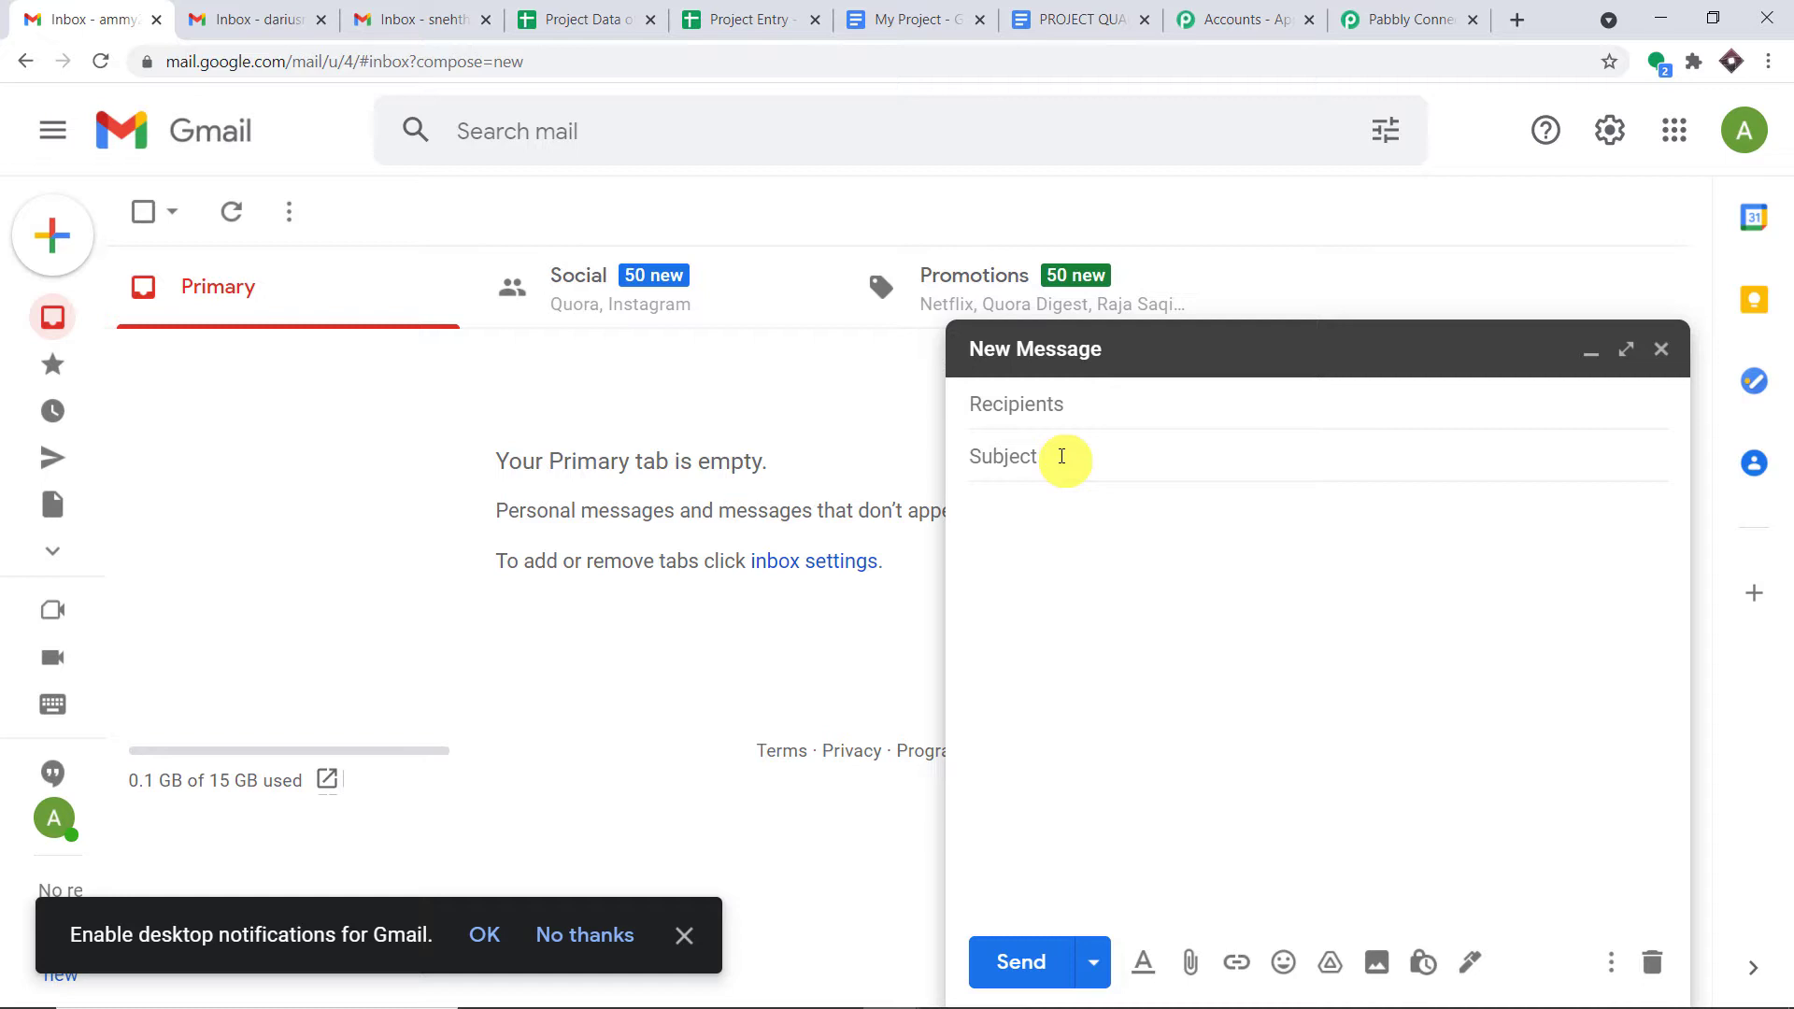
pyautogui.write('Violet')
pyautogui.click(1054, 505)
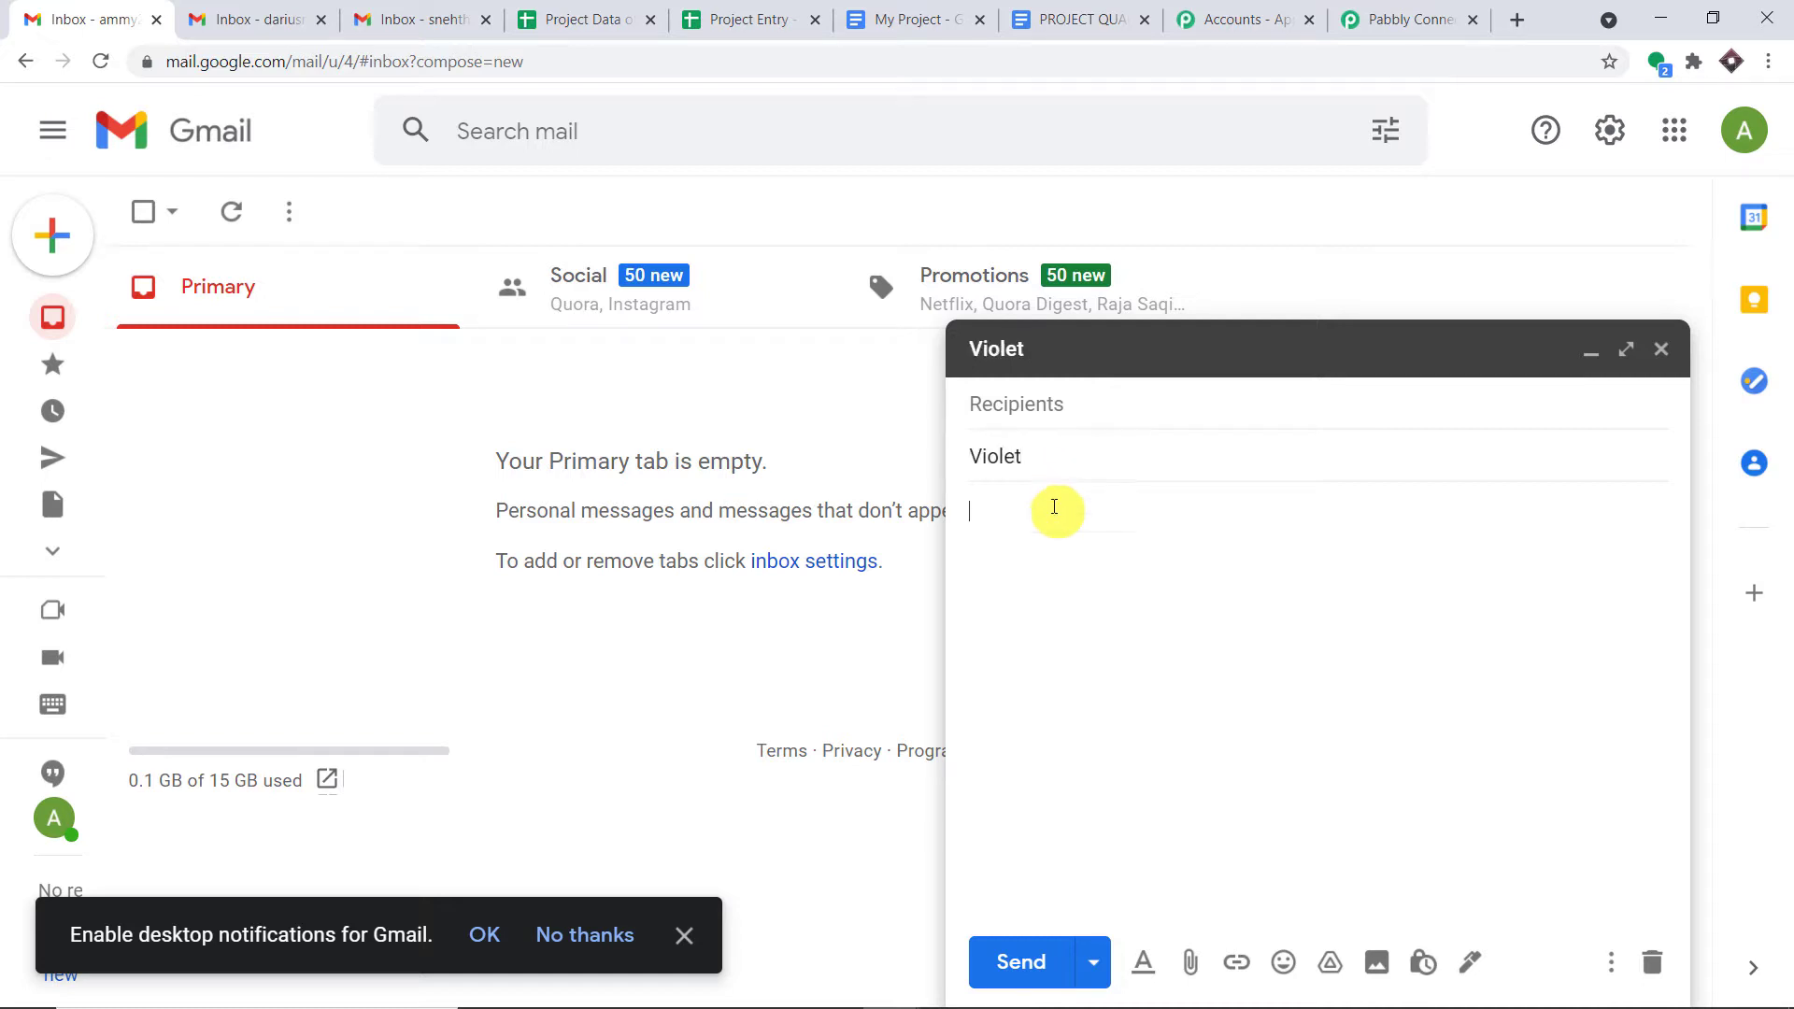
pyautogui.write('I ')
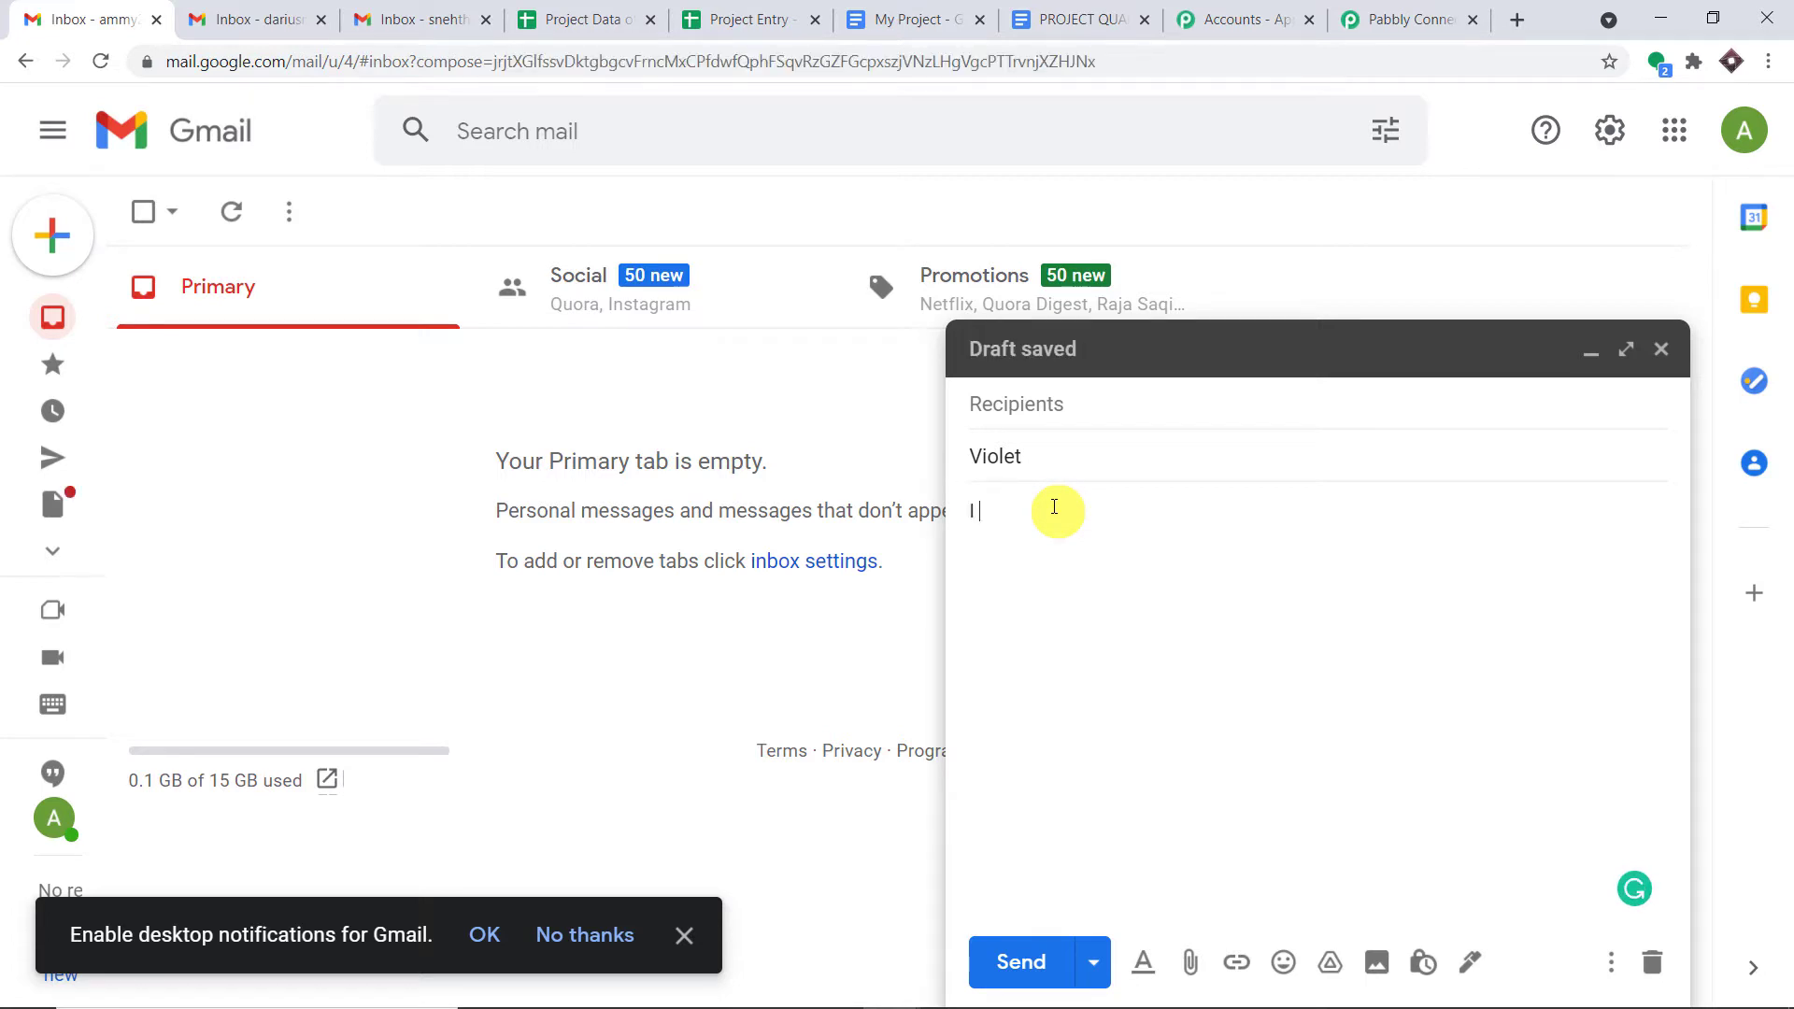
pyautogui.write('love violet')
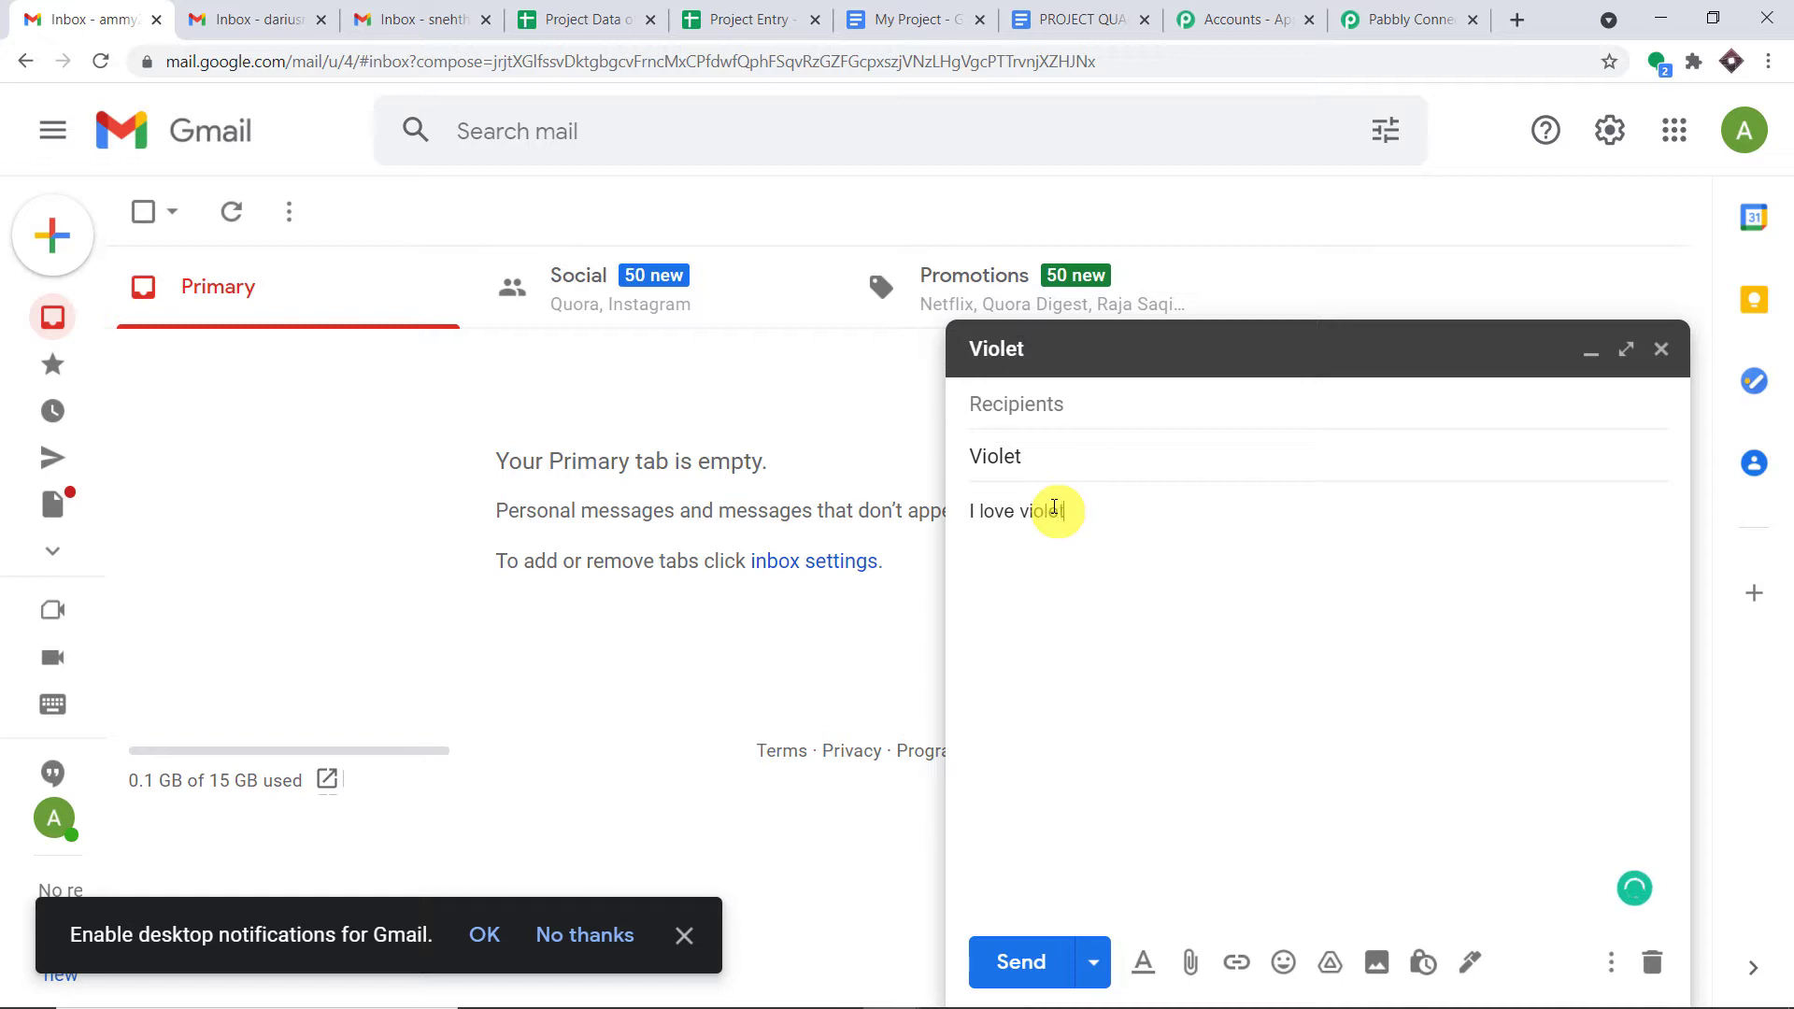
pyautogui.click(1055, 408)
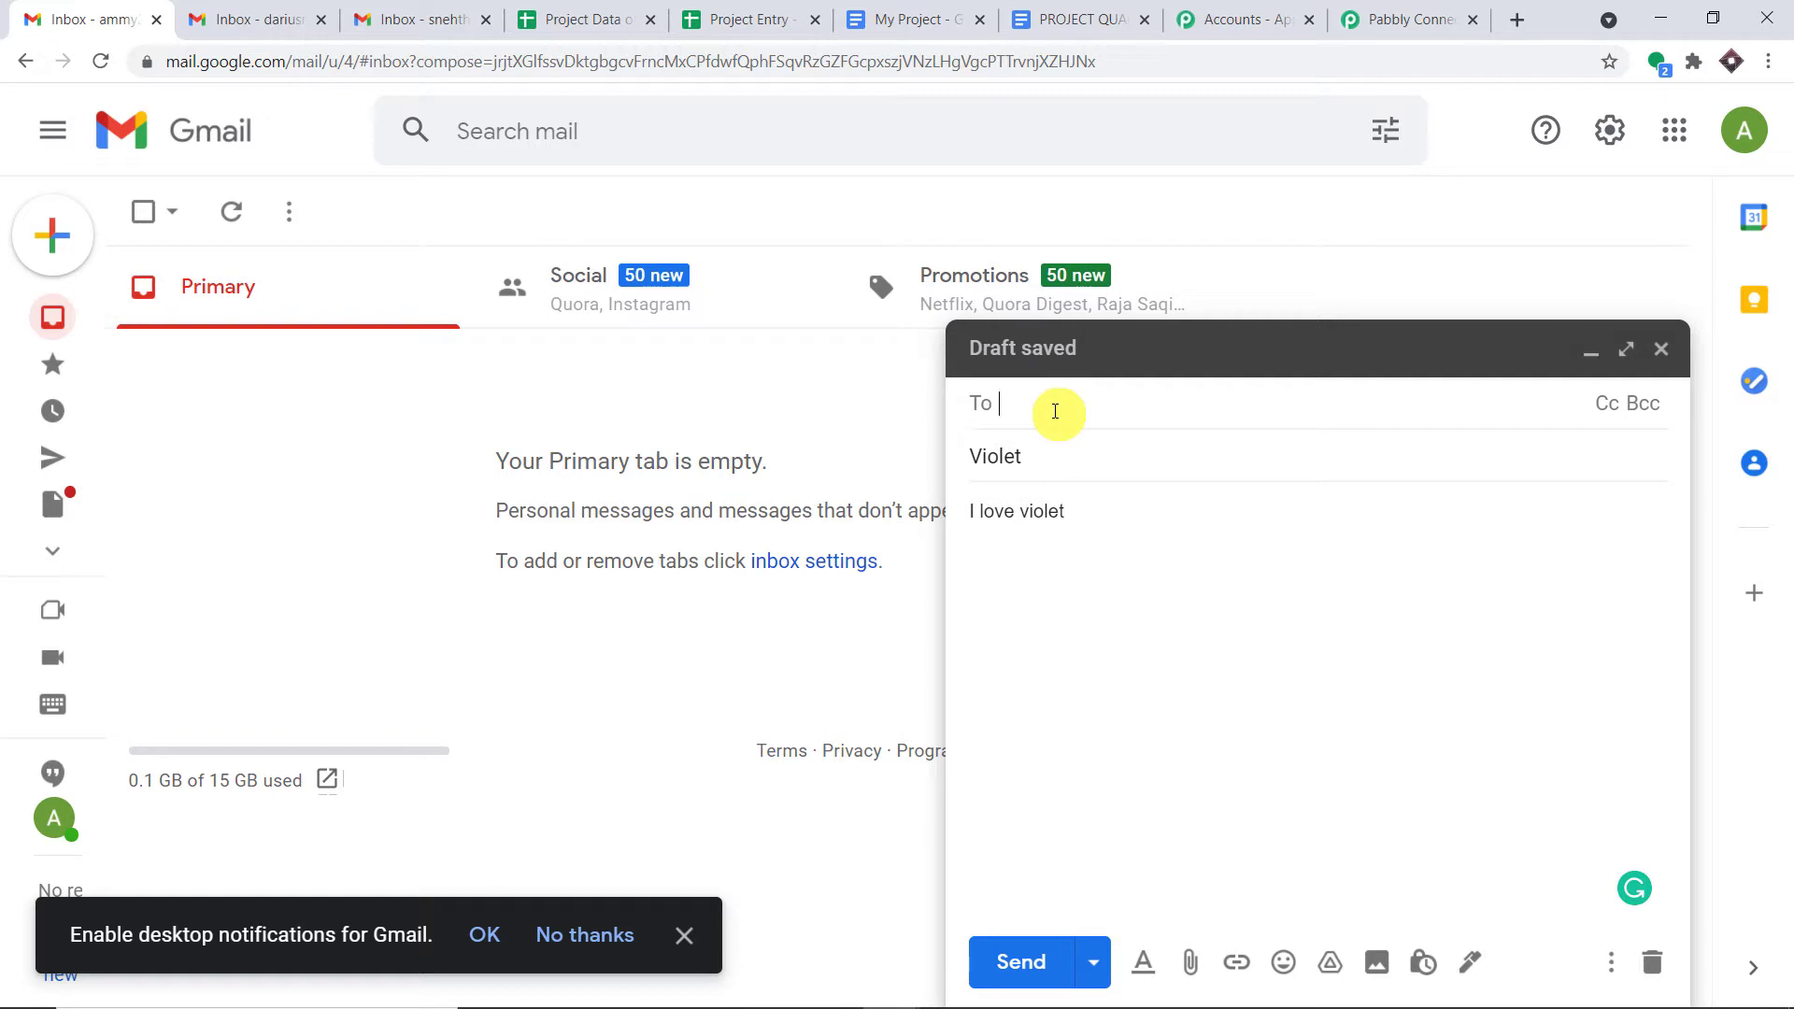
# - Copy the Email Parser's capture address from Pabbly and paste it as the draft's recipient
pyautogui.click(1370, 16)
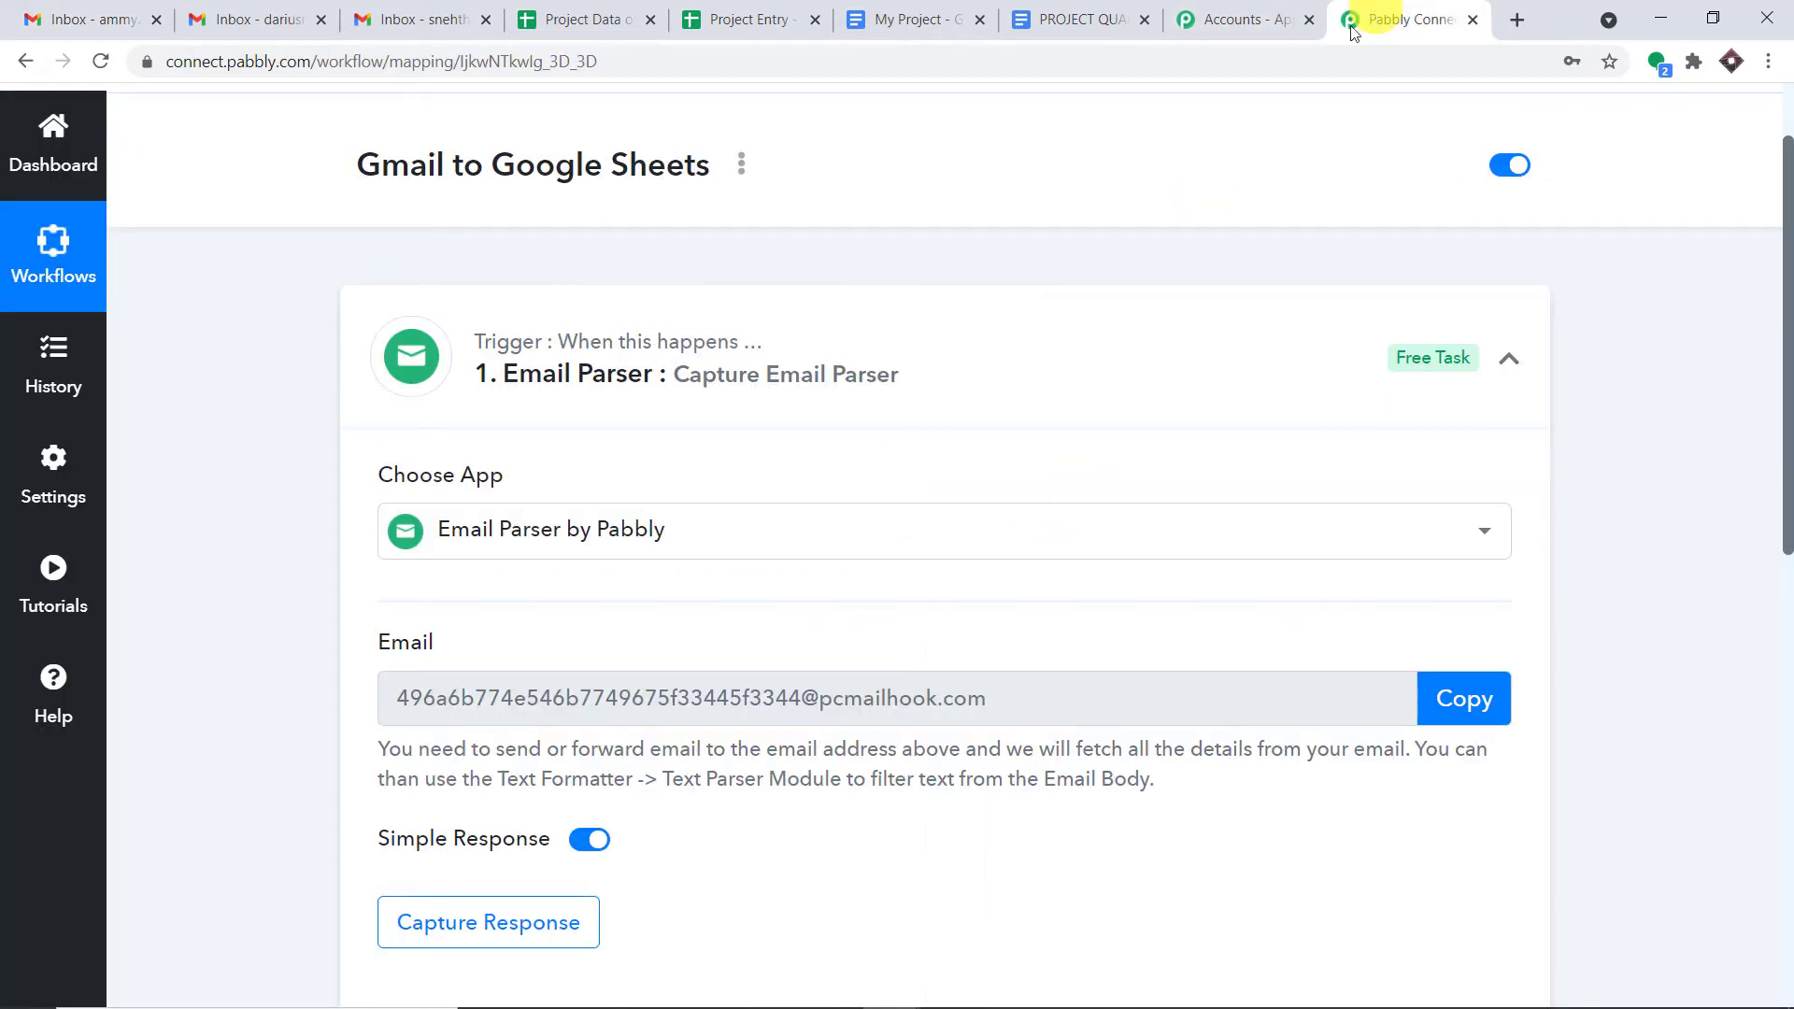
pyautogui.click(1453, 701)
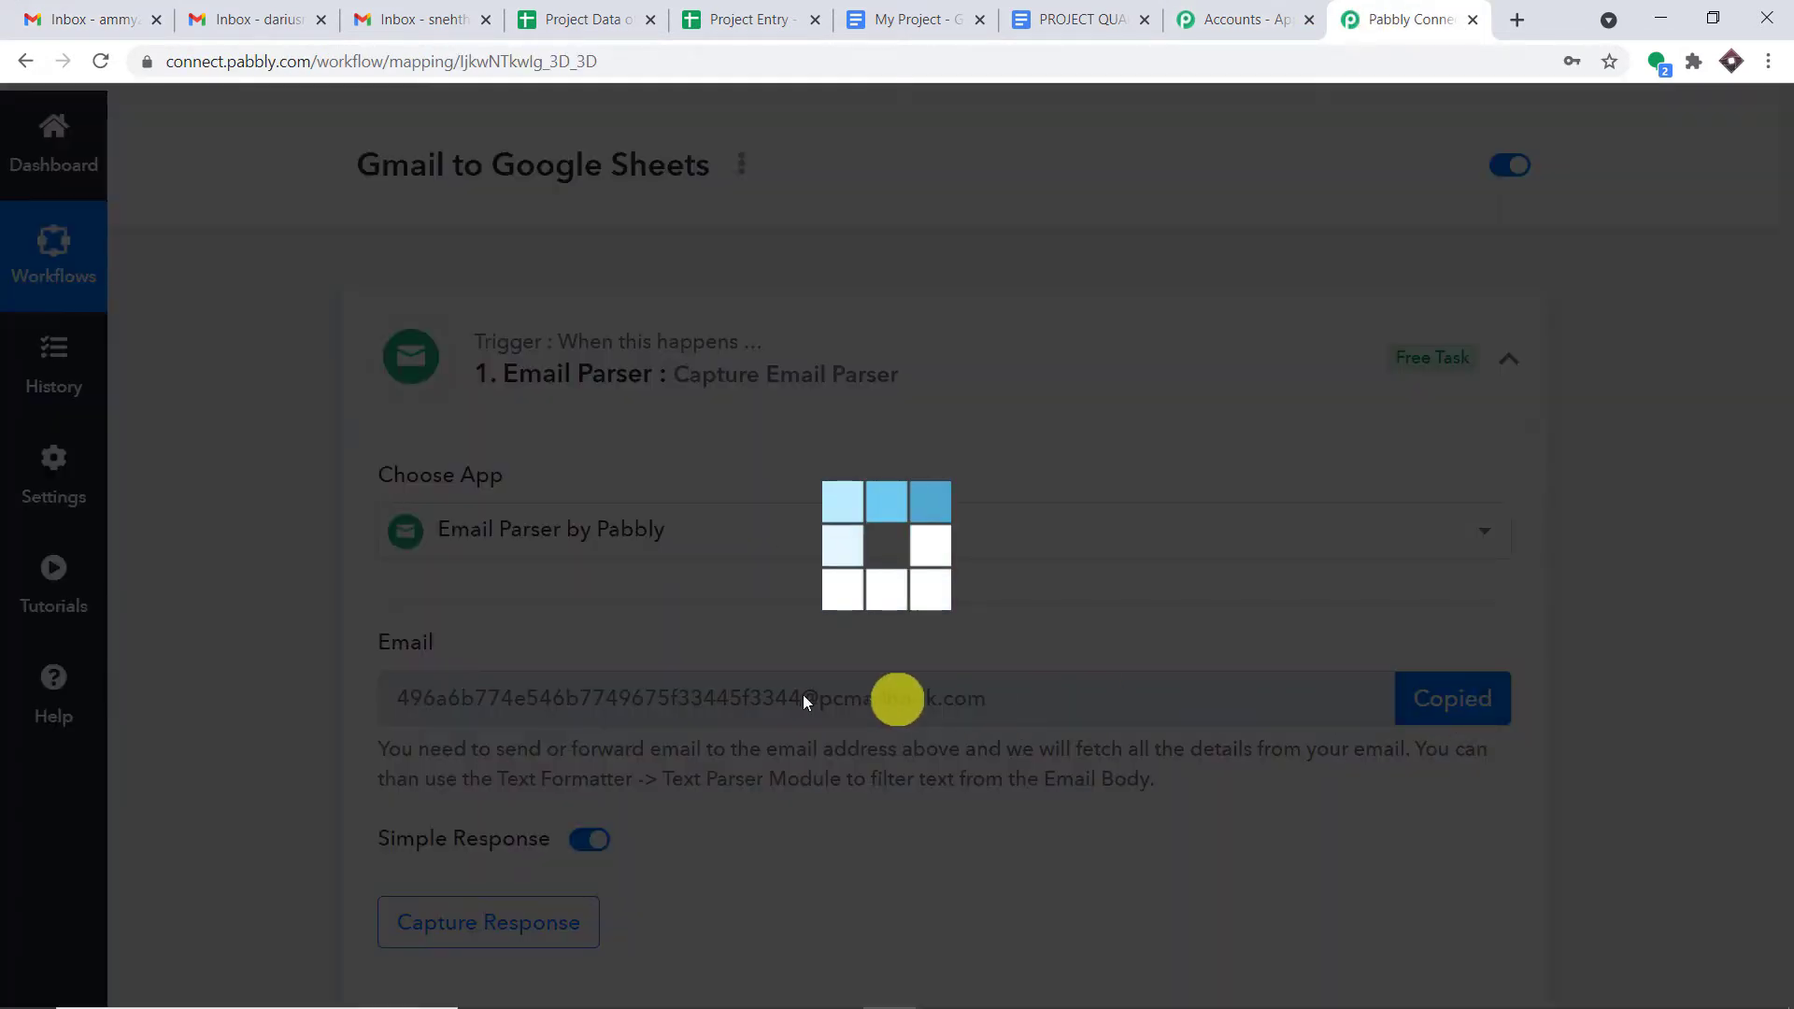
pyautogui.scroll(-2, 1023, 409)
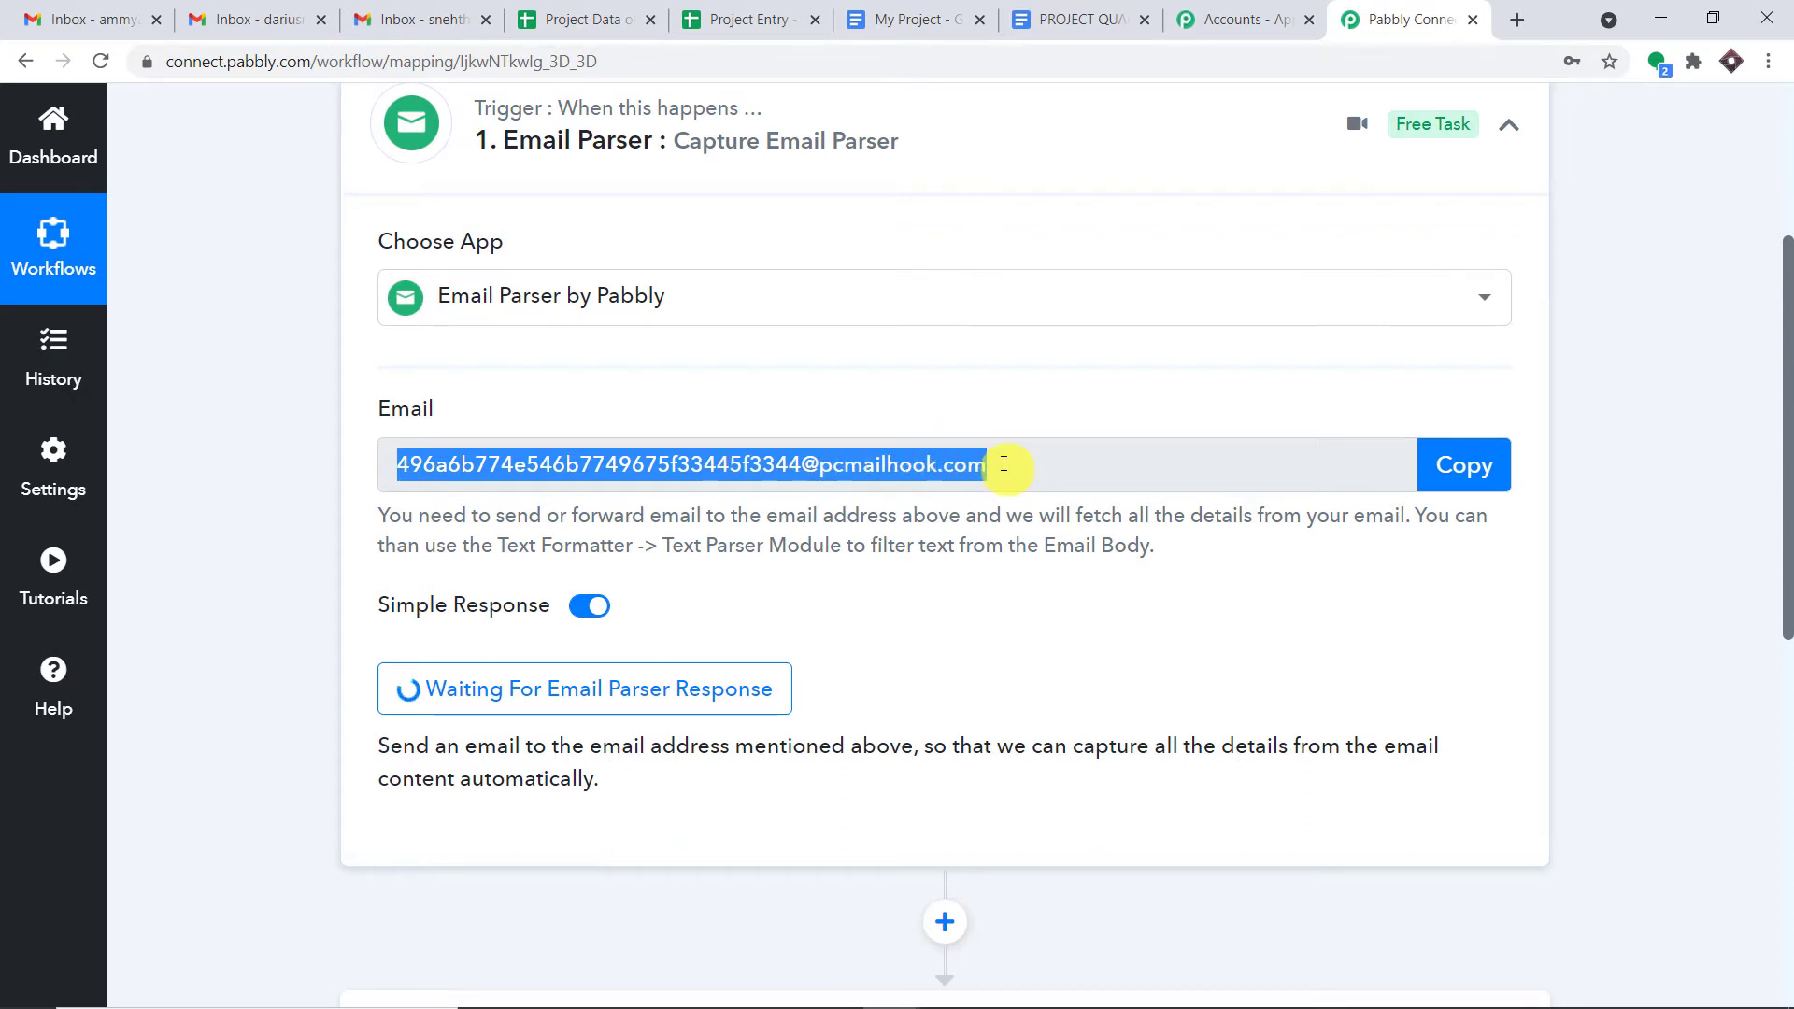
pyautogui.click(120, 15)
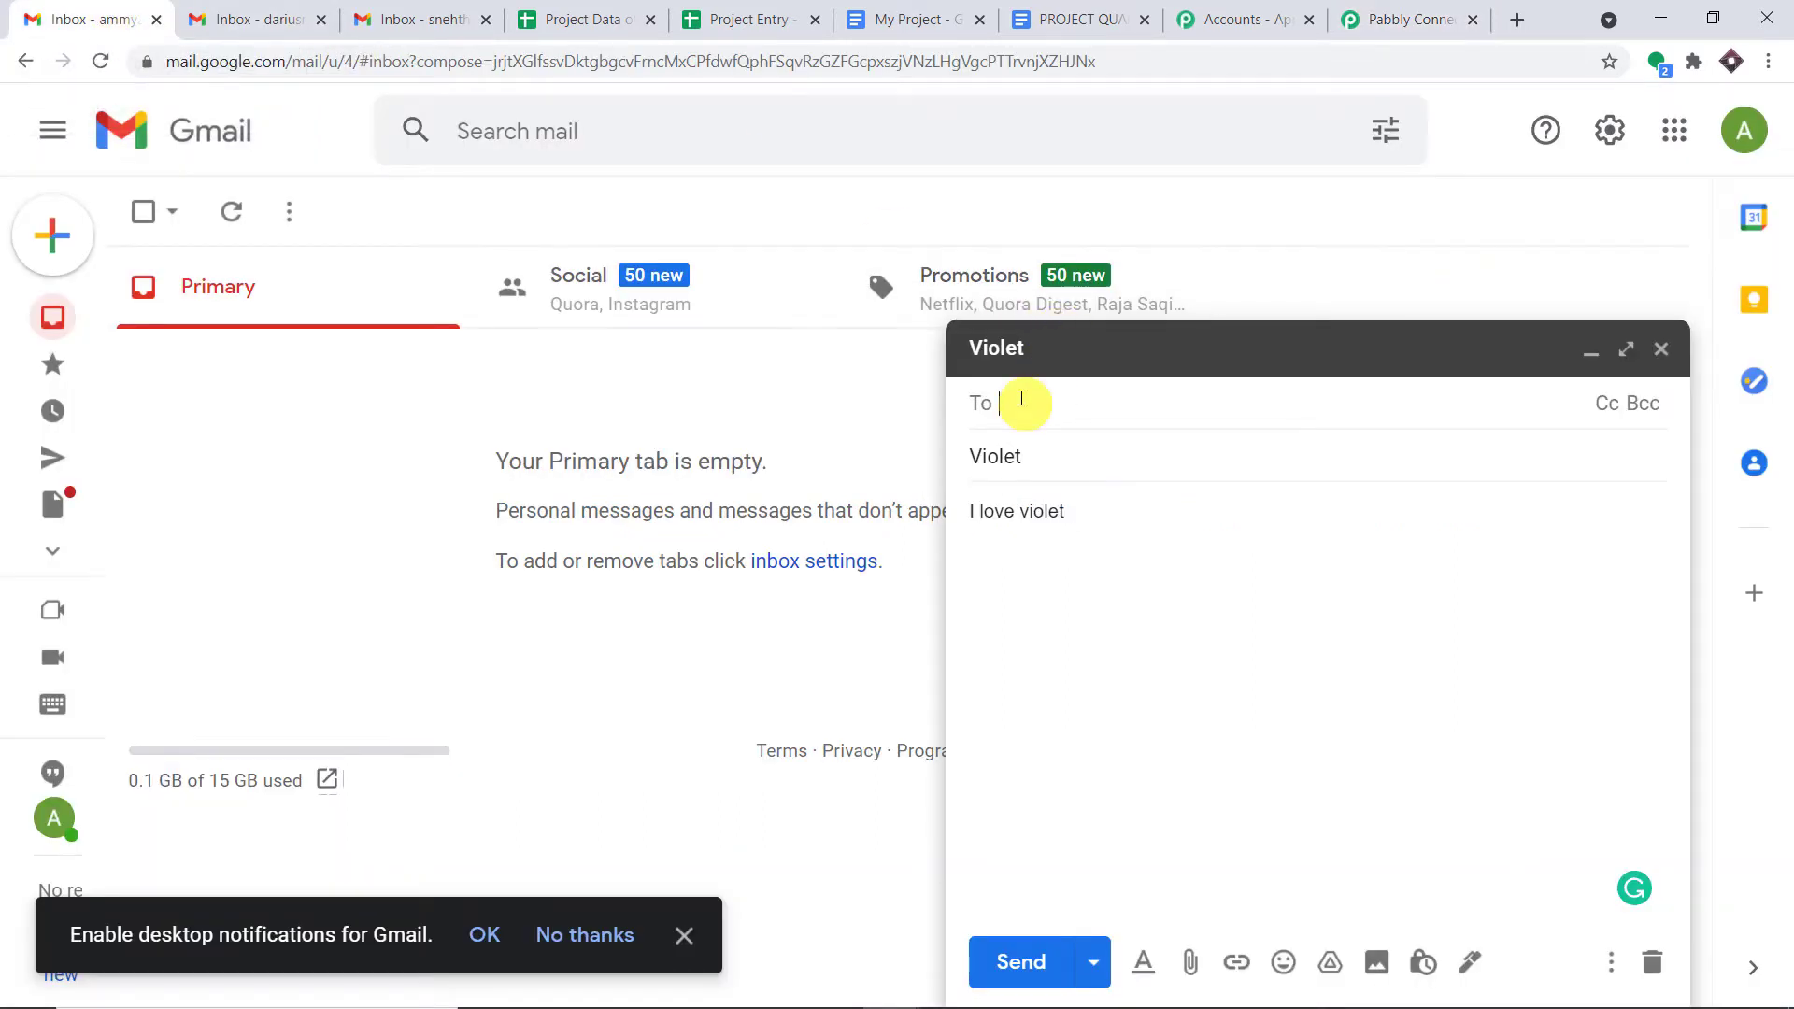
pyautogui.rightClick(1021, 399)
pyautogui.click(1099, 576)
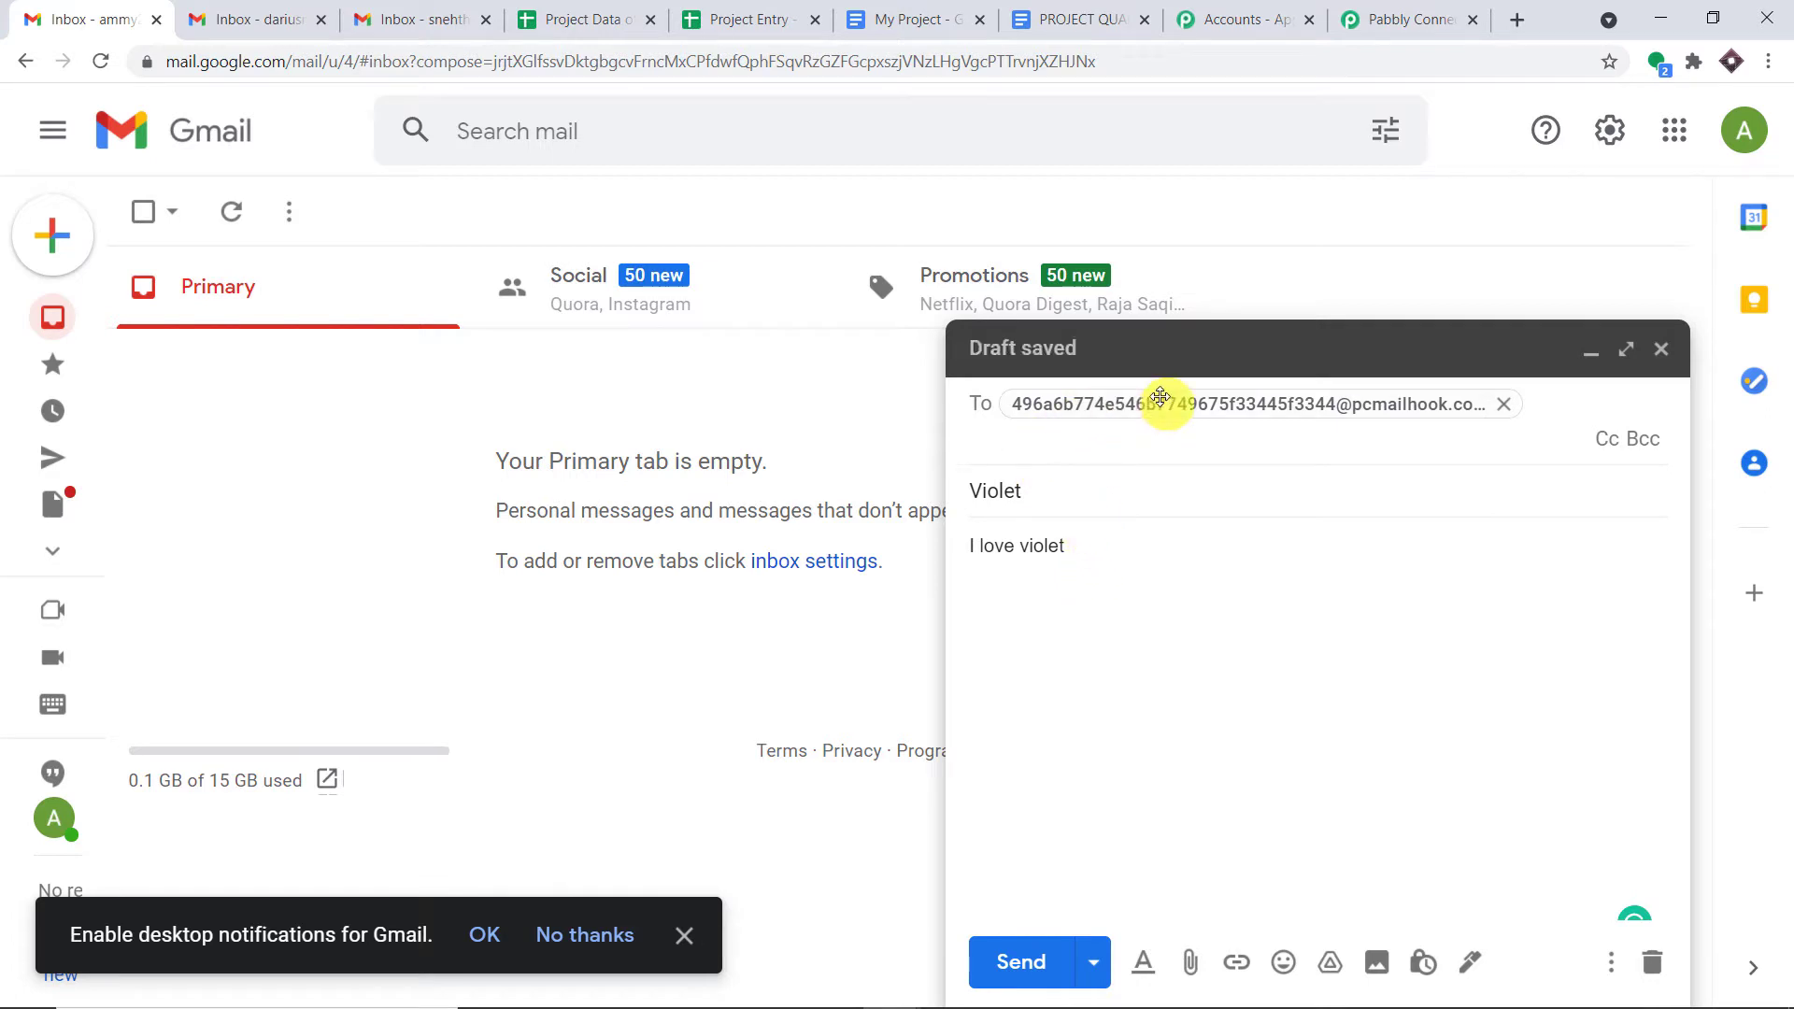
# - Send the Violet test email to the parser's capture address
pyautogui.click(1389, 15)
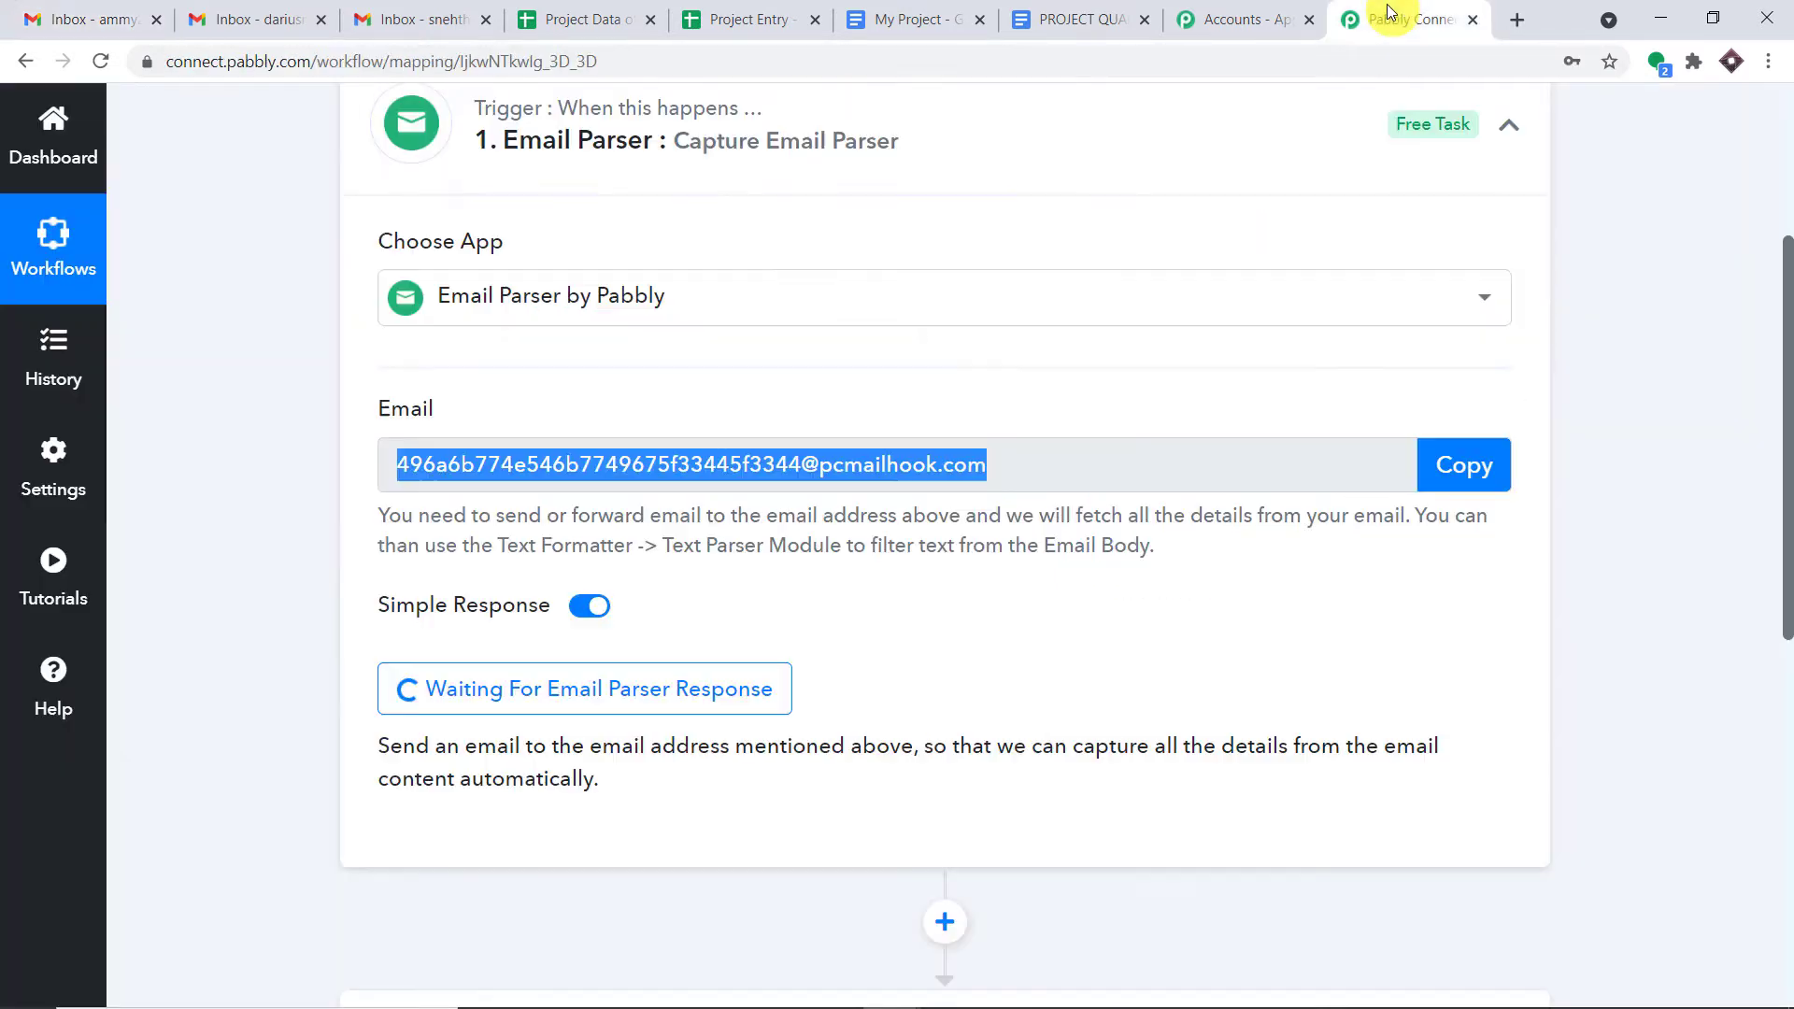
pyautogui.click(54, 11)
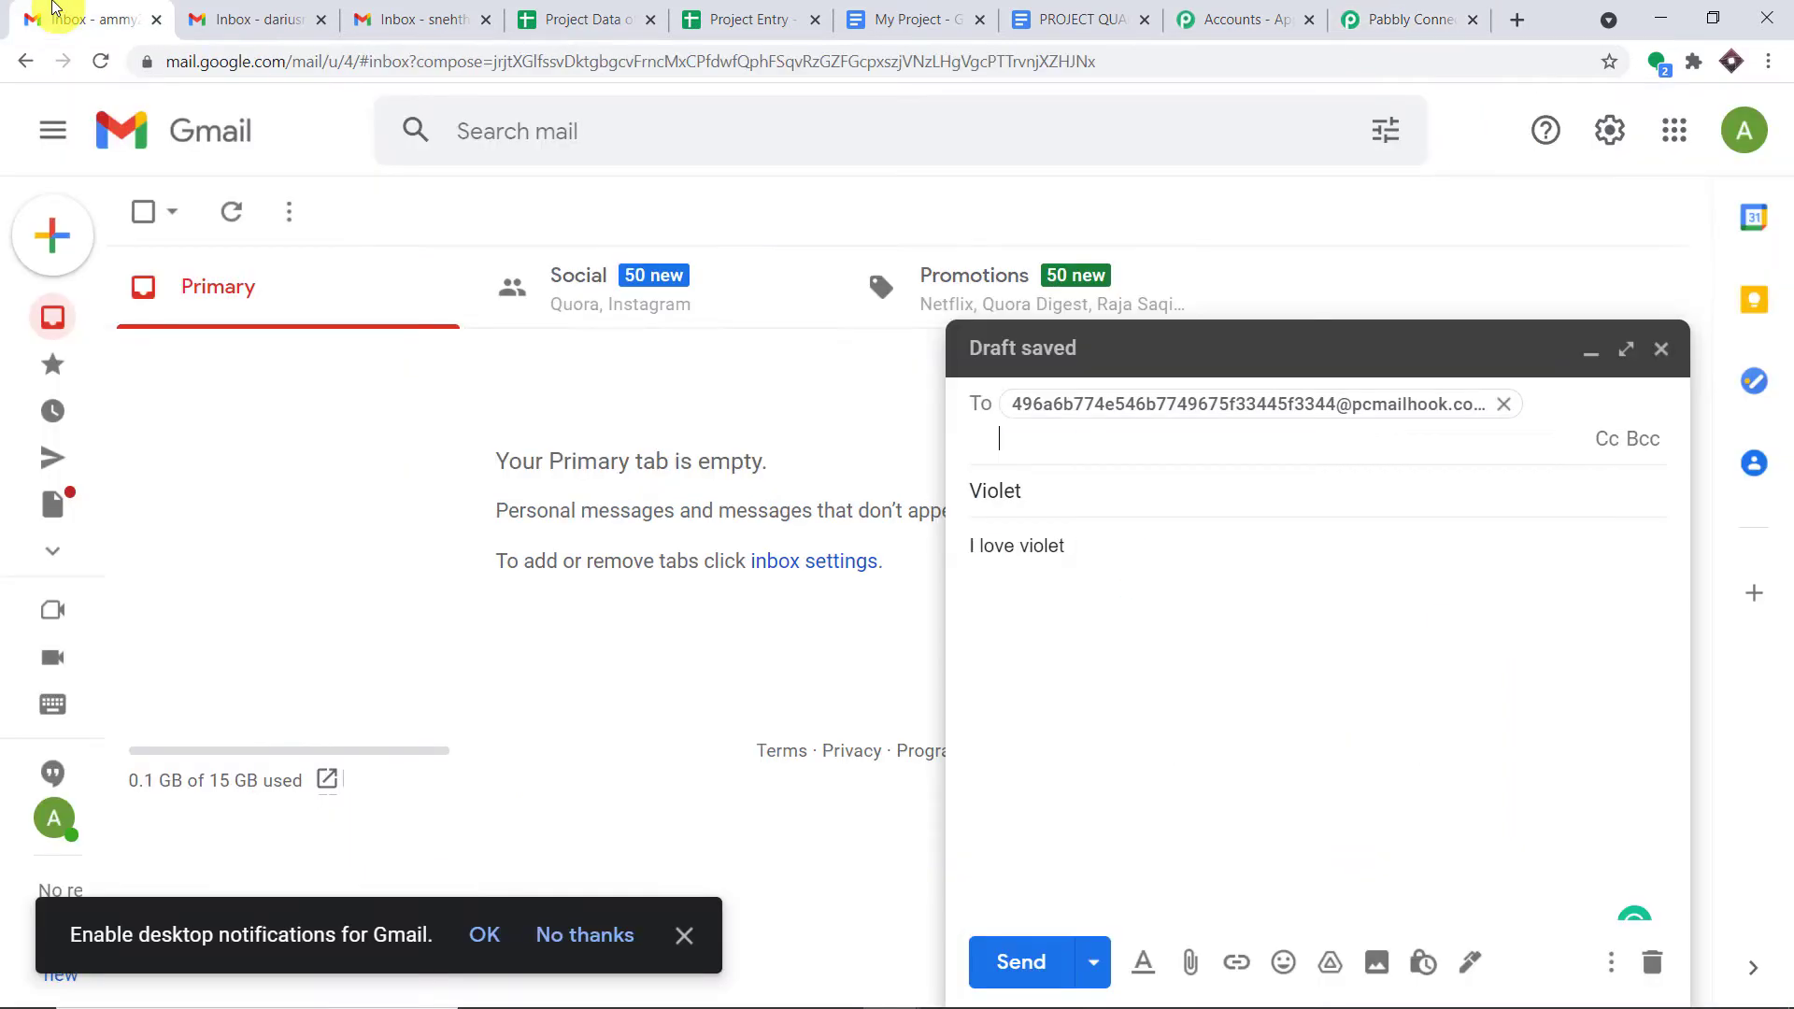
pyautogui.click(1444, 17)
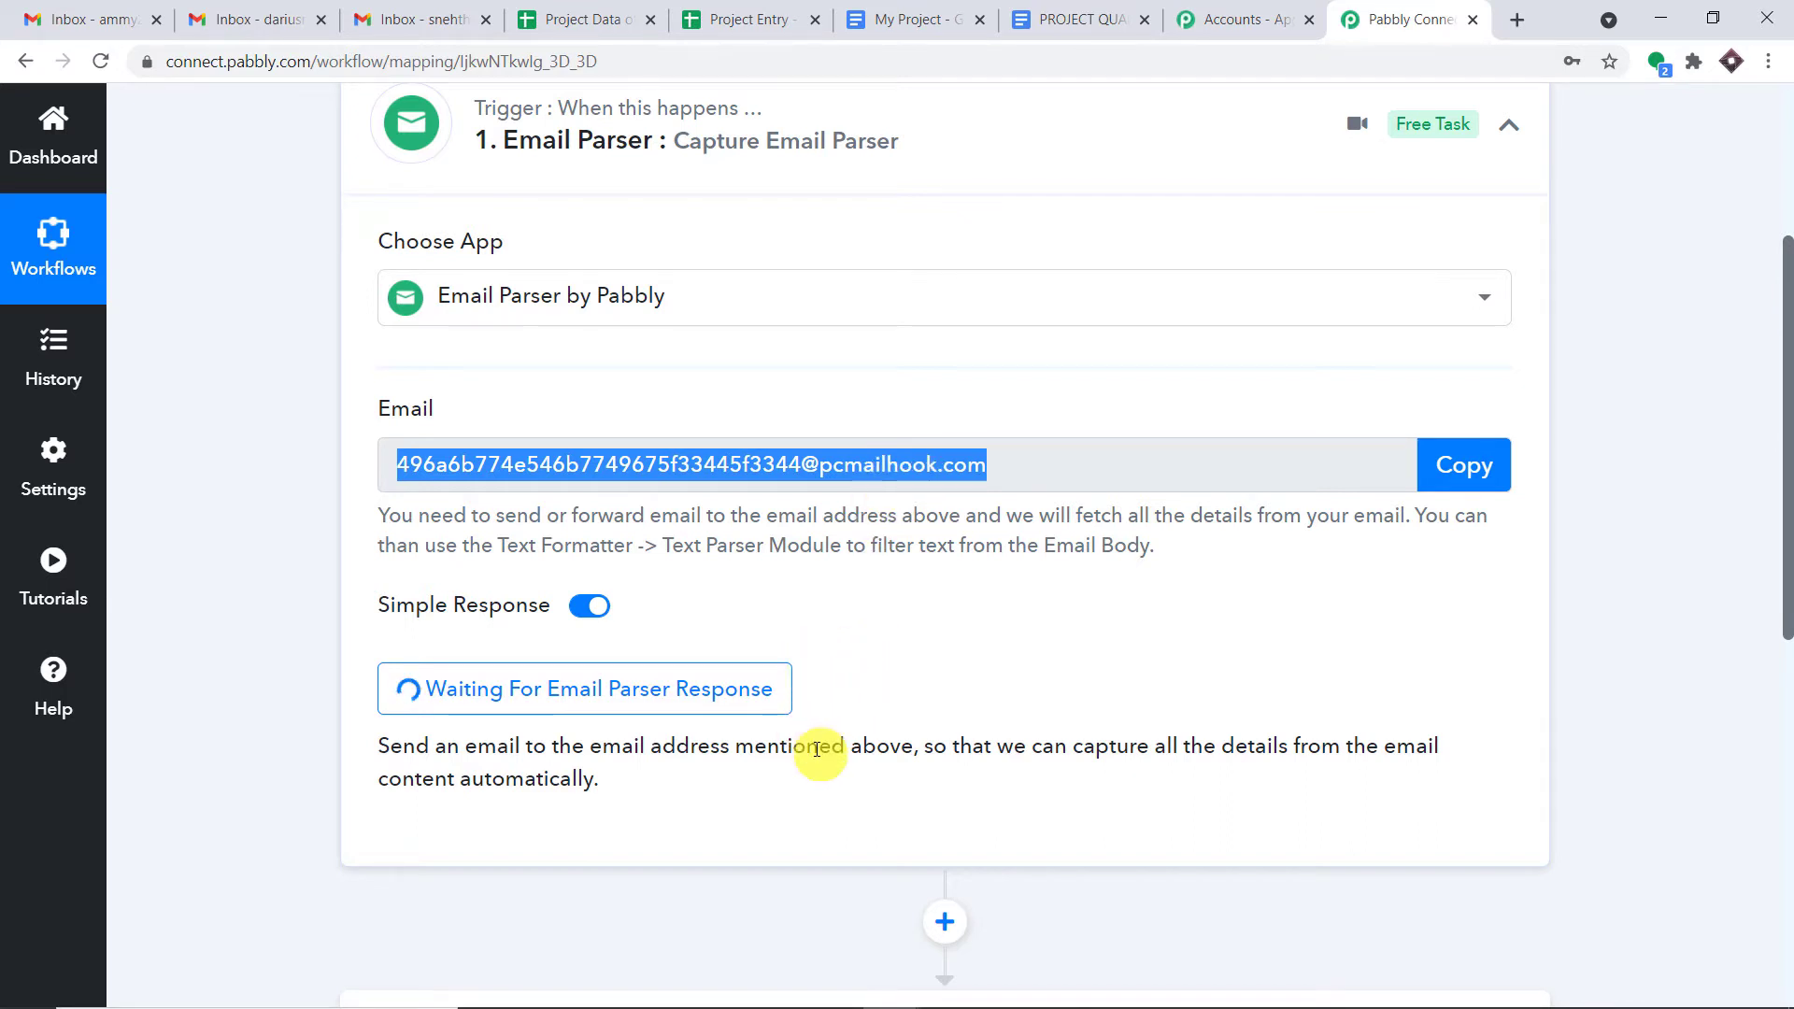
pyautogui.click(103, 22)
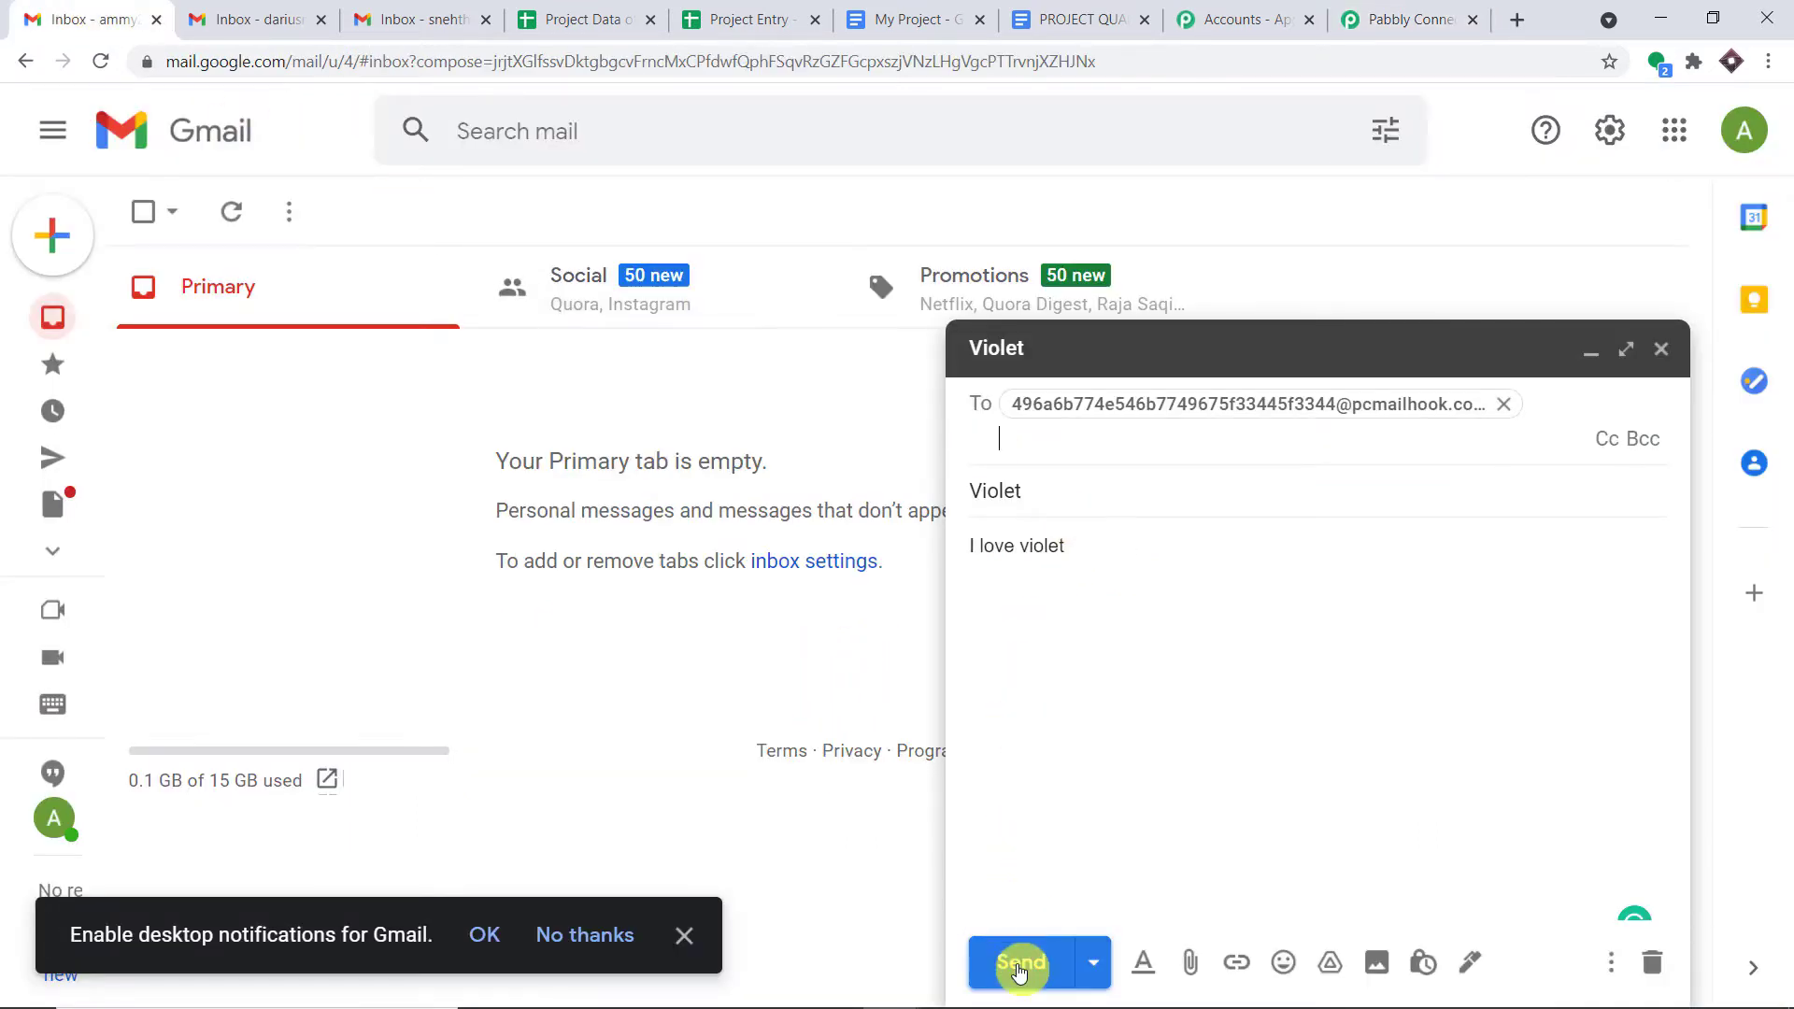
pyautogui.click(1020, 964)
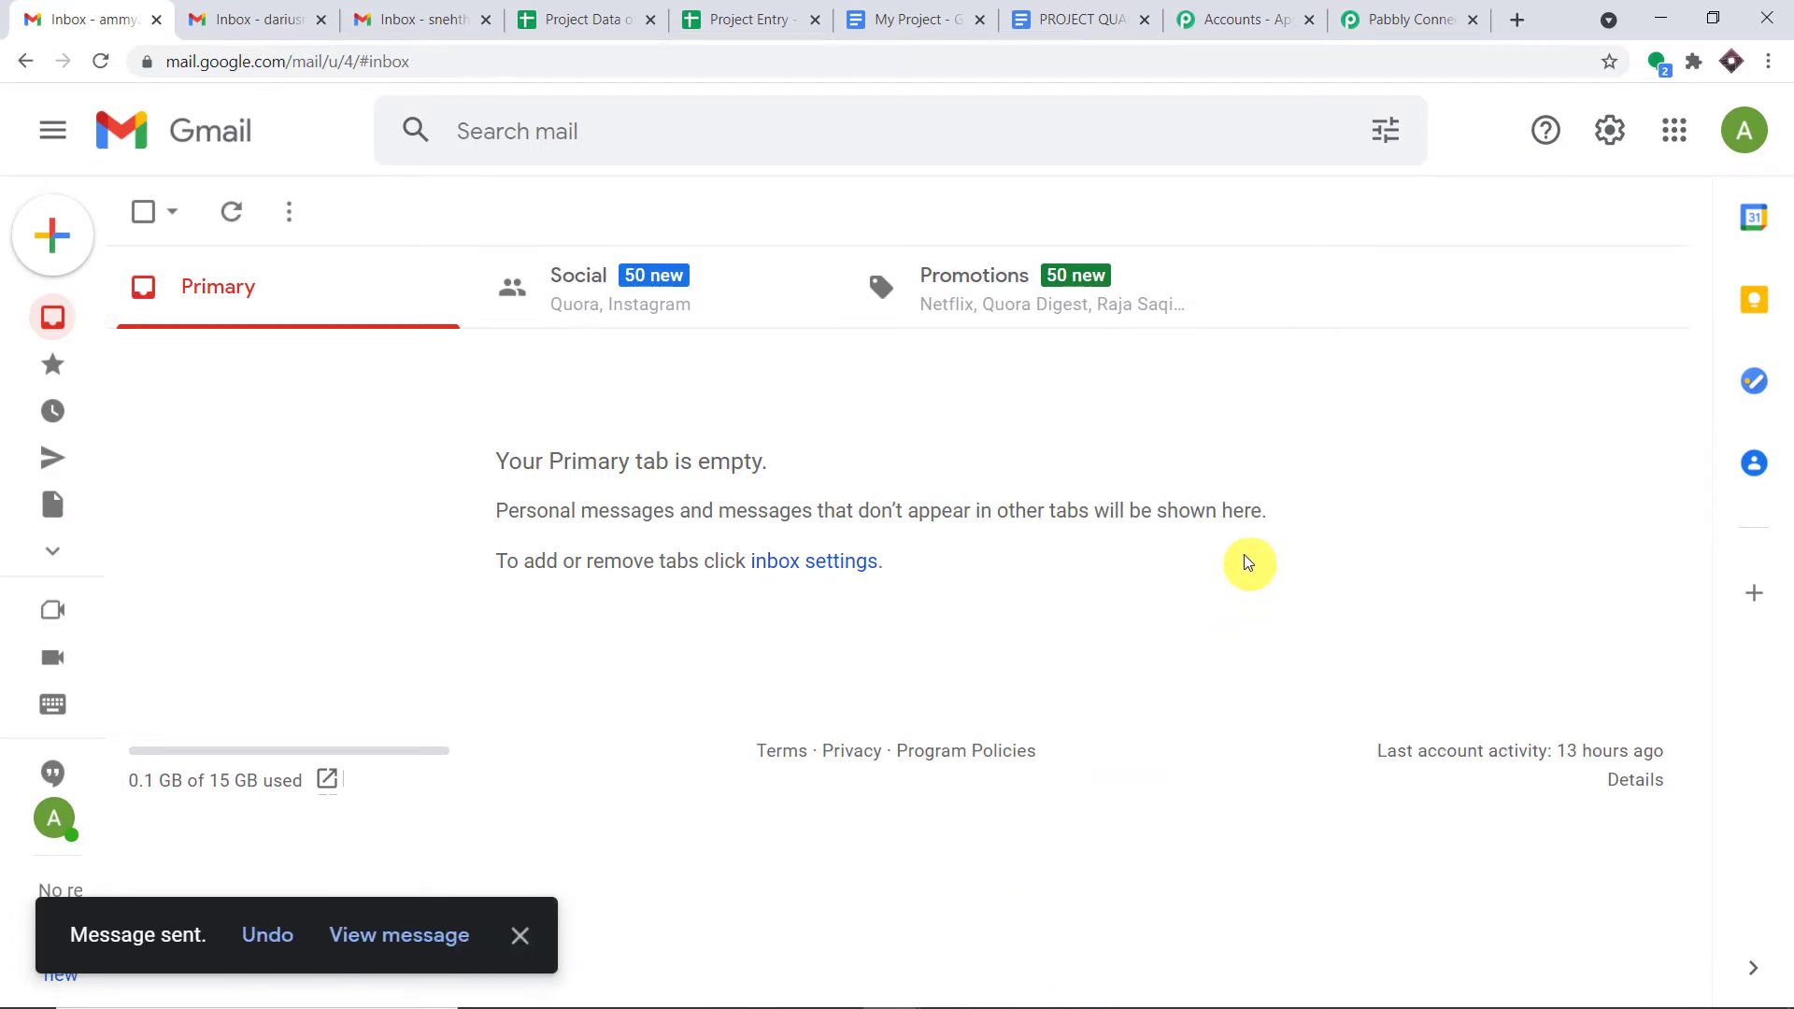
# - Review the captured response's sender address and Subject 'Violet' in Pabbly Connect
pyautogui.click(1418, 12)
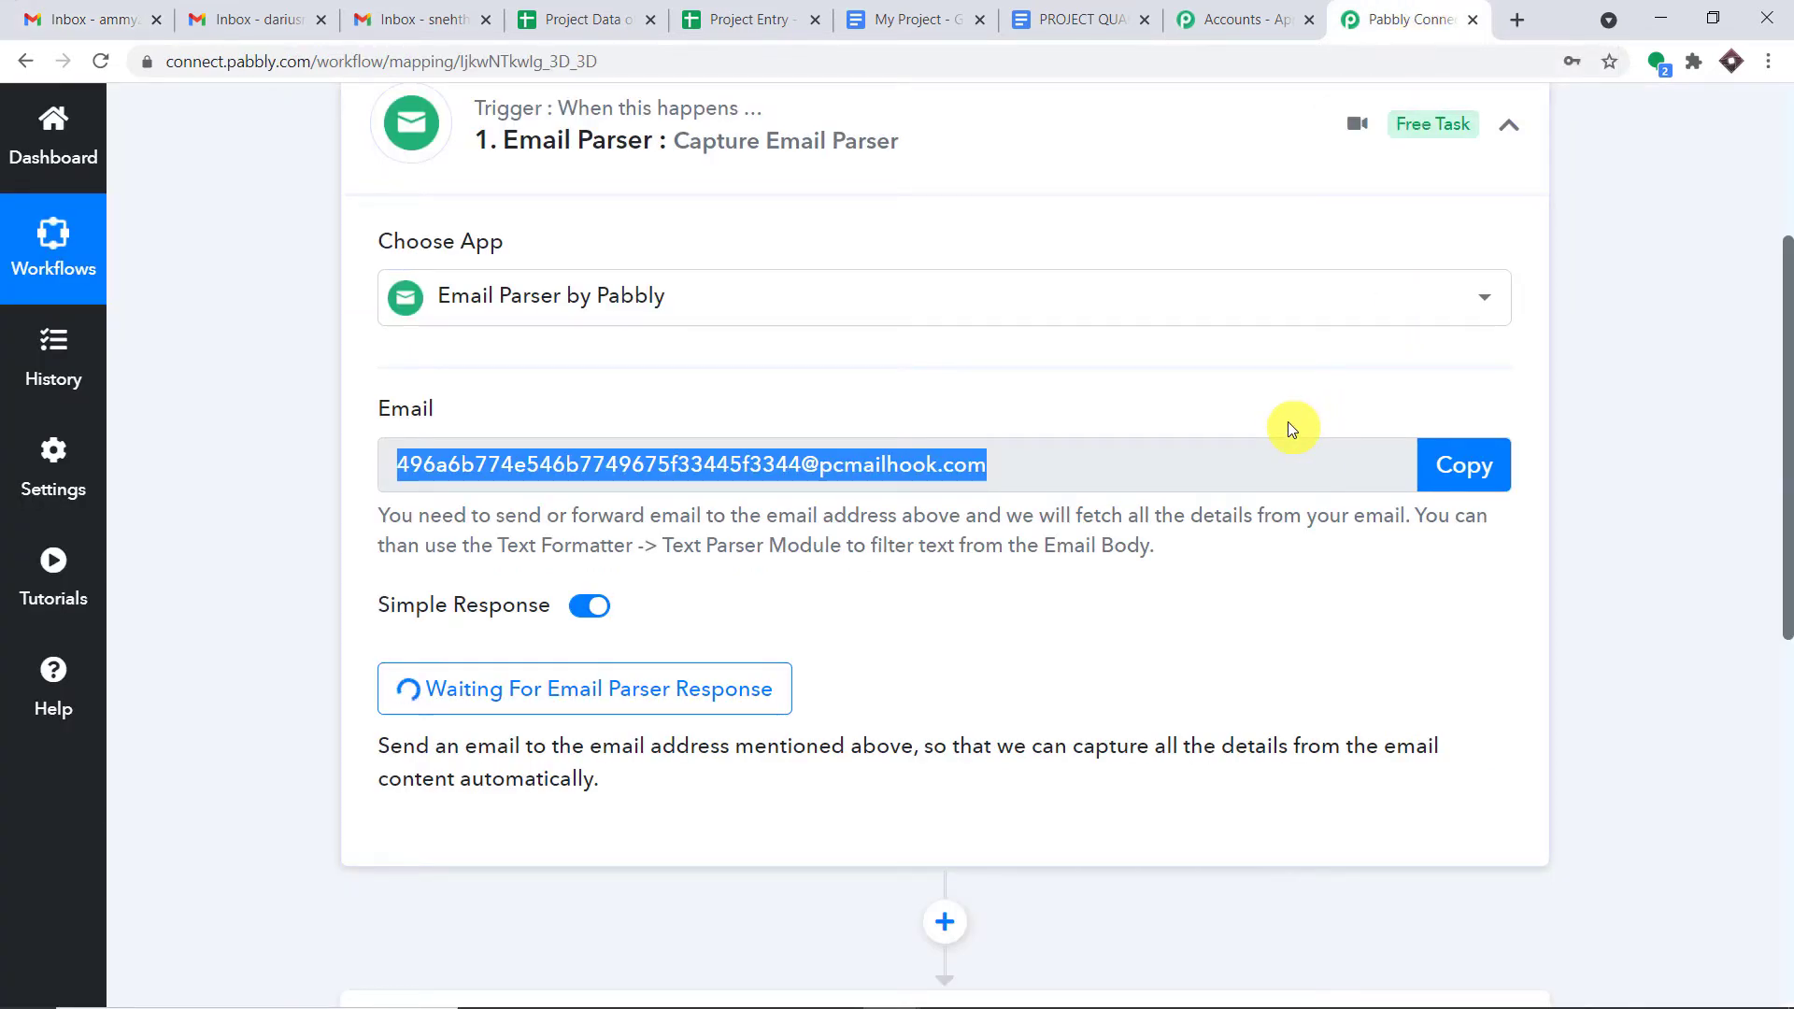
pyautogui.scroll(-4, 1591, 513)
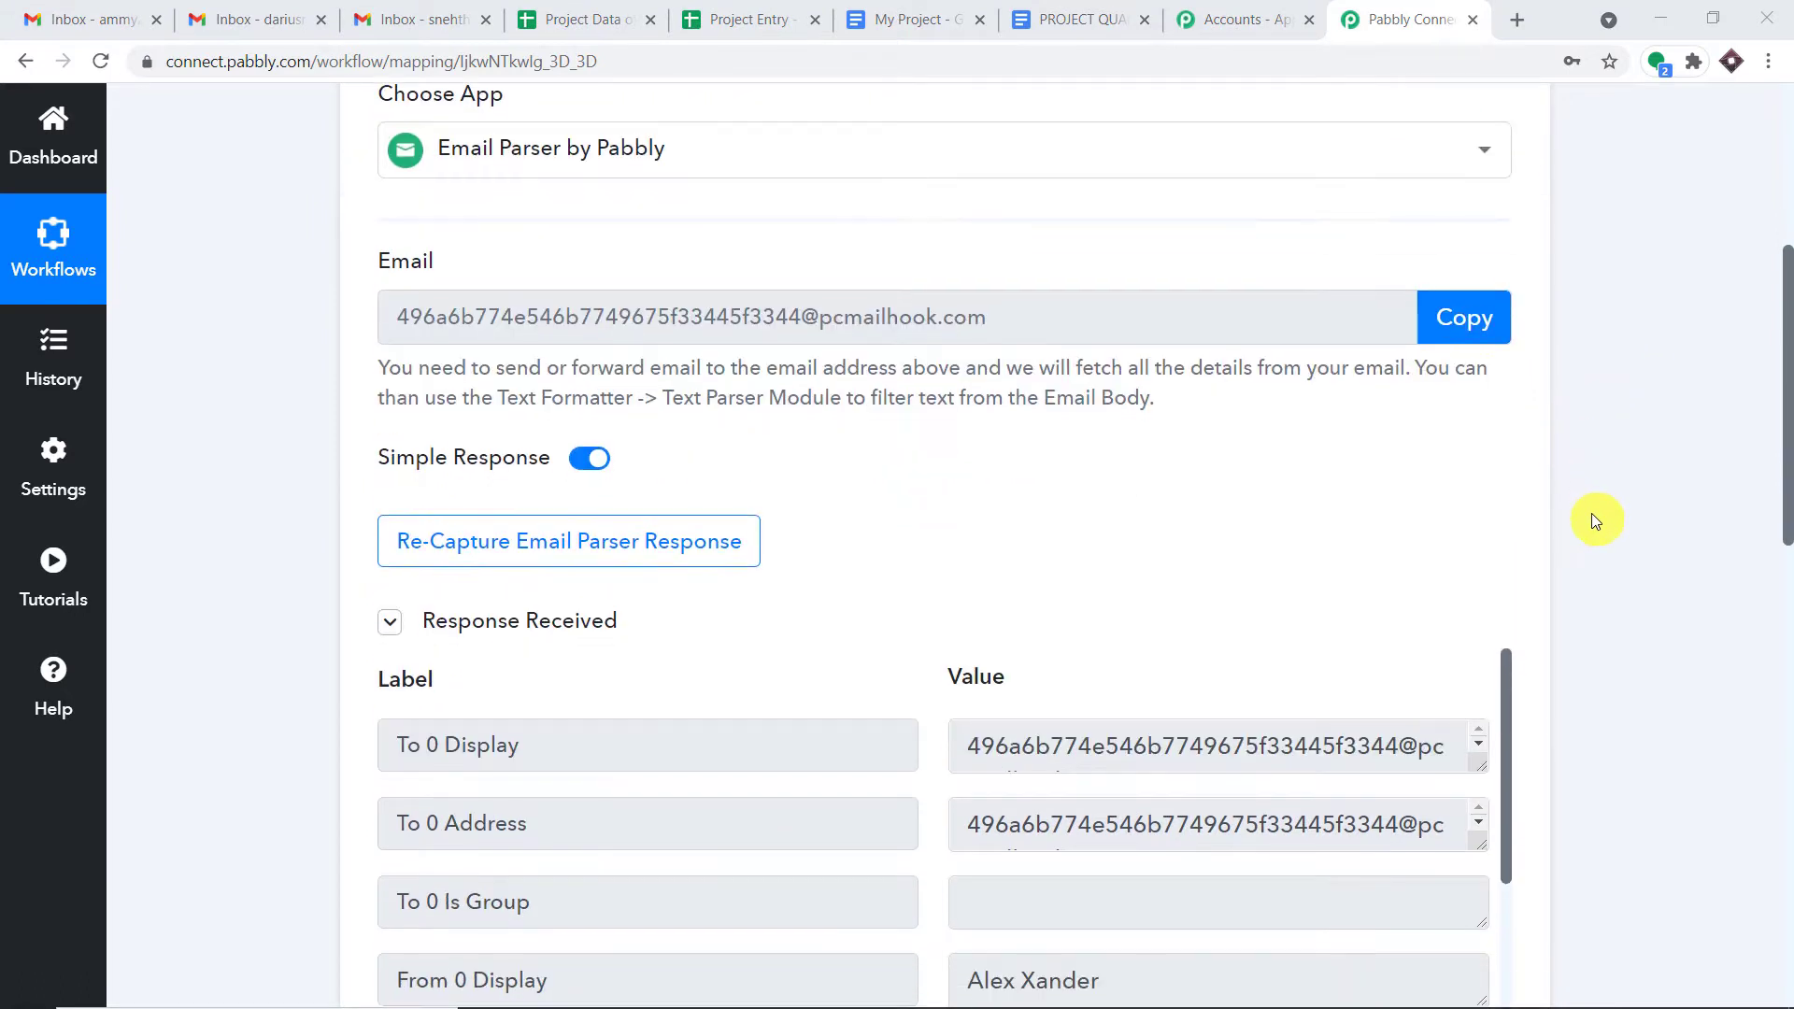
pyautogui.scroll(-1, 1295, 526)
pyautogui.scroll(-3, 1276, 560)
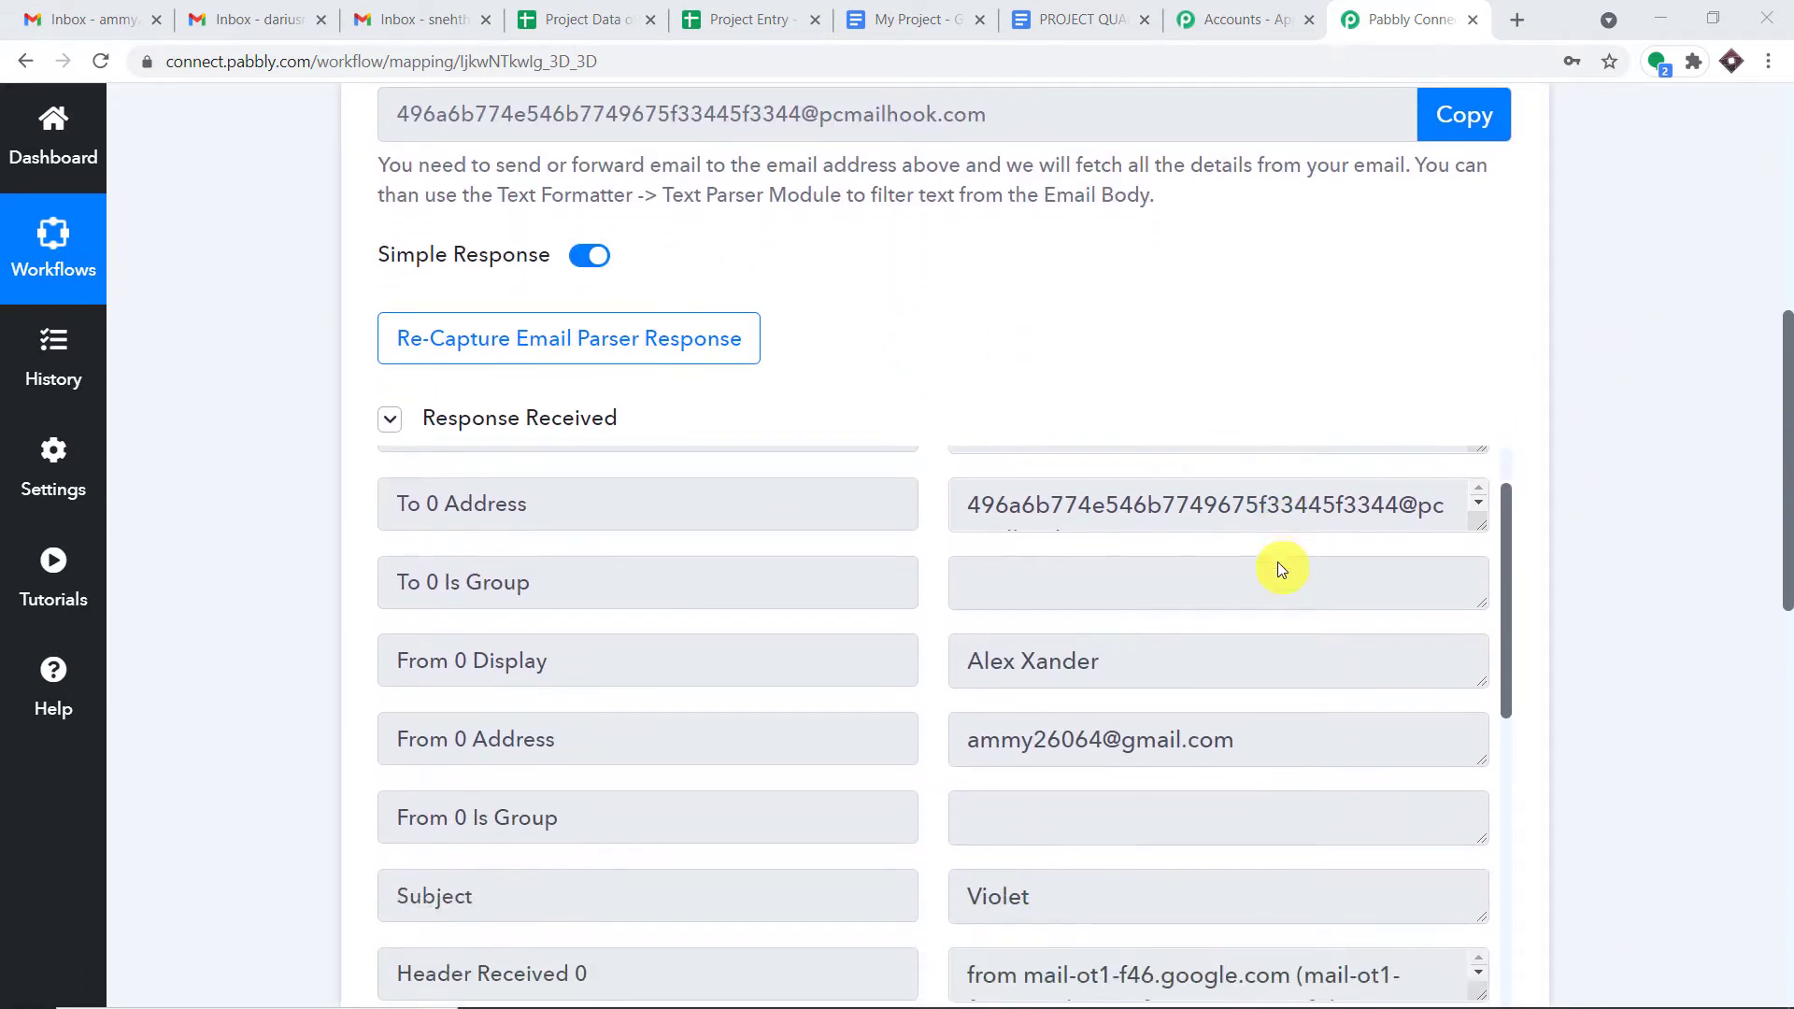
pyautogui.moveTo(1140, 544); pyautogui.dragTo(929, 543)
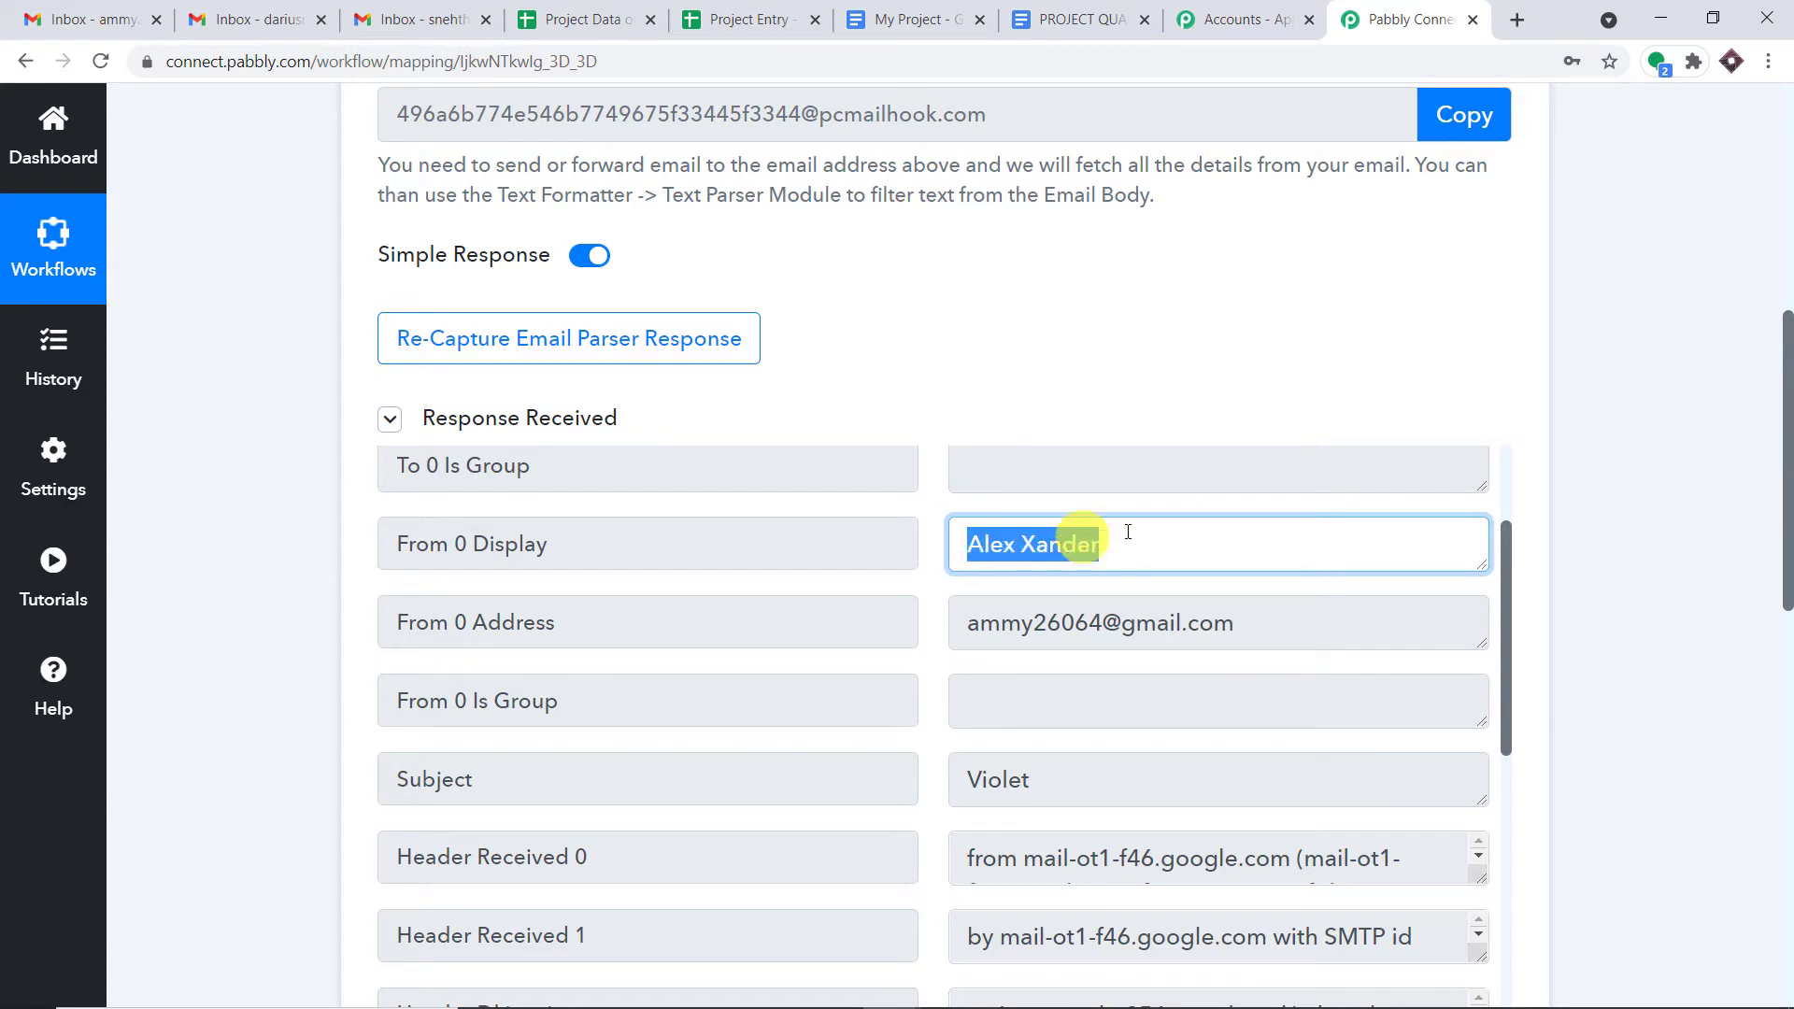
pyautogui.scroll(-2, 1141, 529)
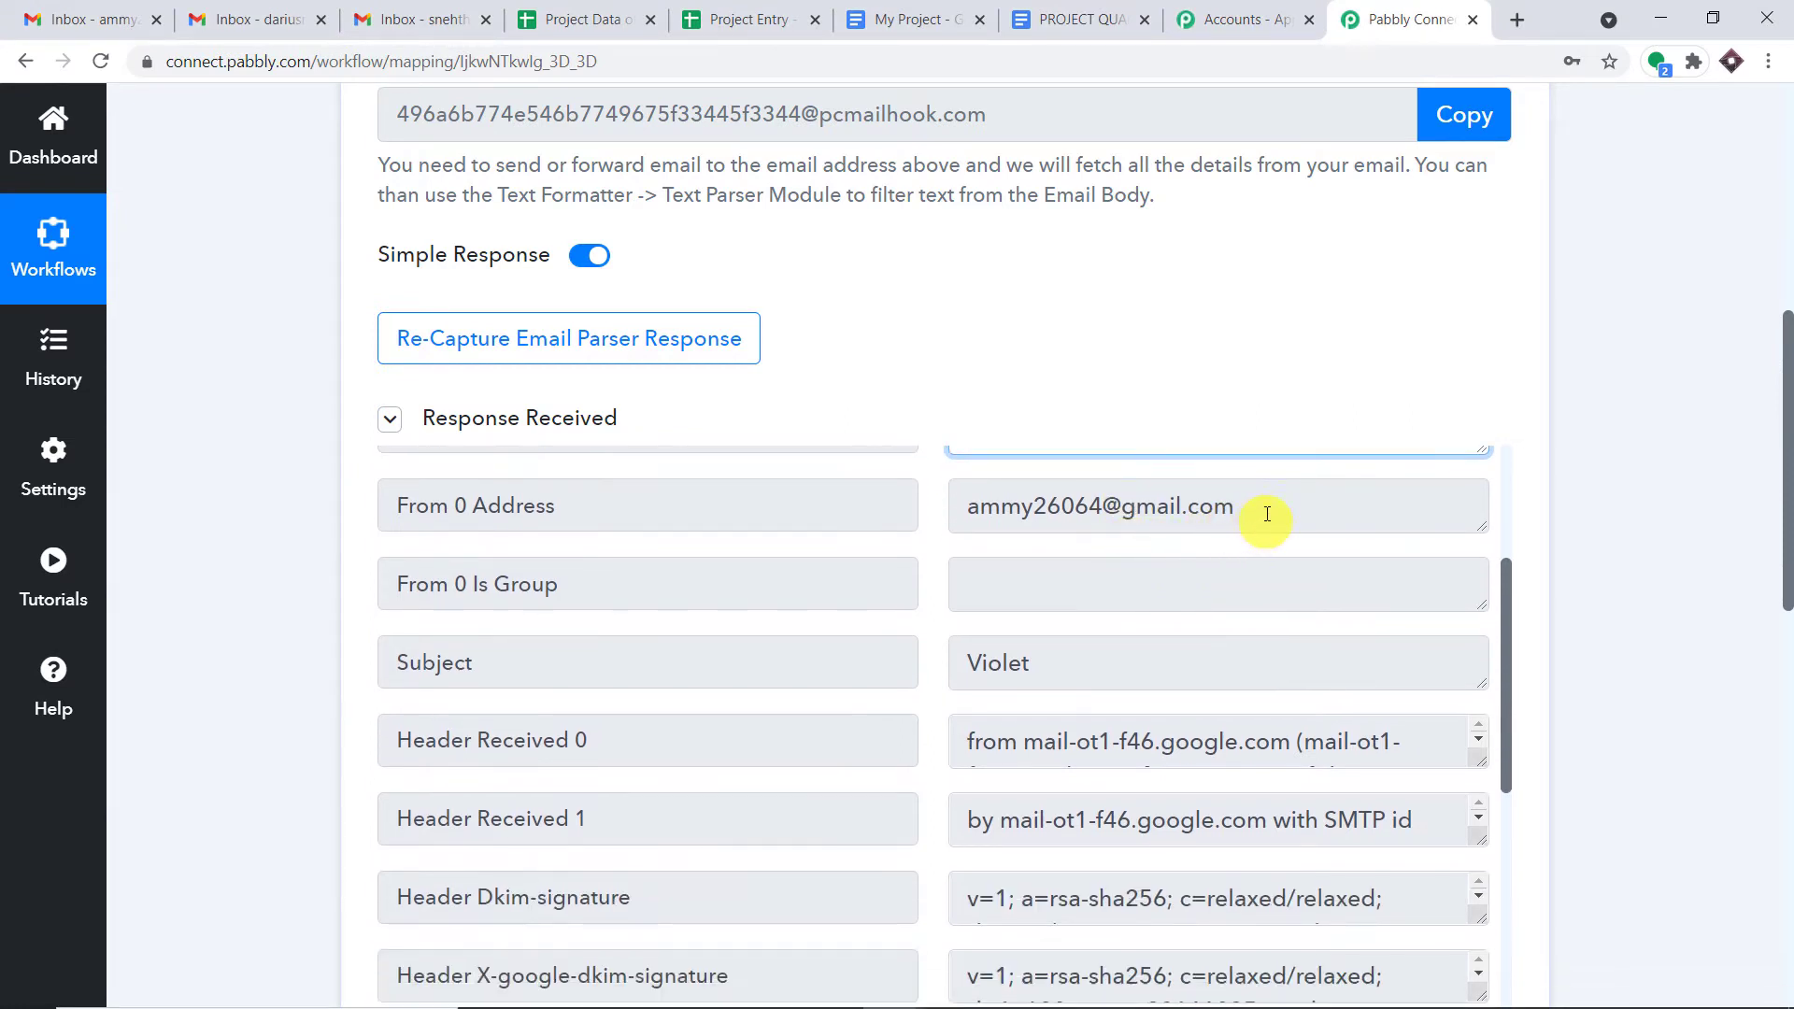
pyautogui.moveTo(1268, 514); pyautogui.dragTo(940, 506)
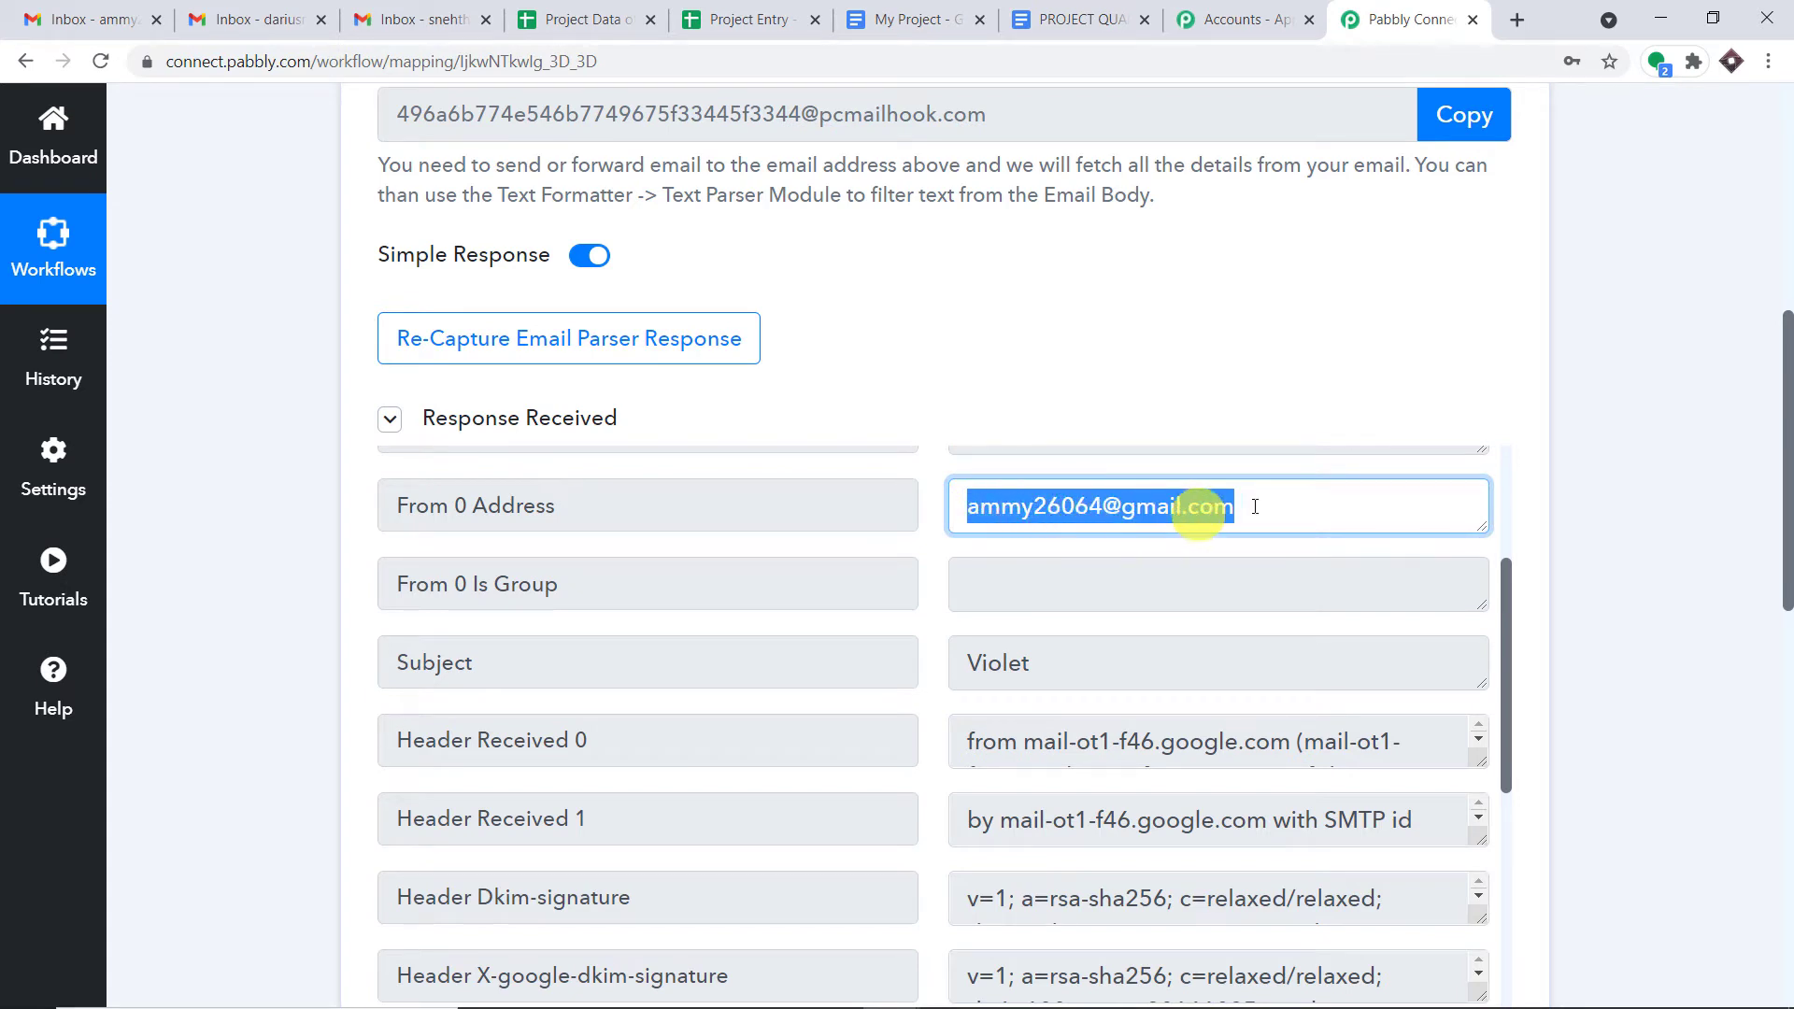
pyautogui.moveTo(1059, 678); pyautogui.dragTo(944, 665)
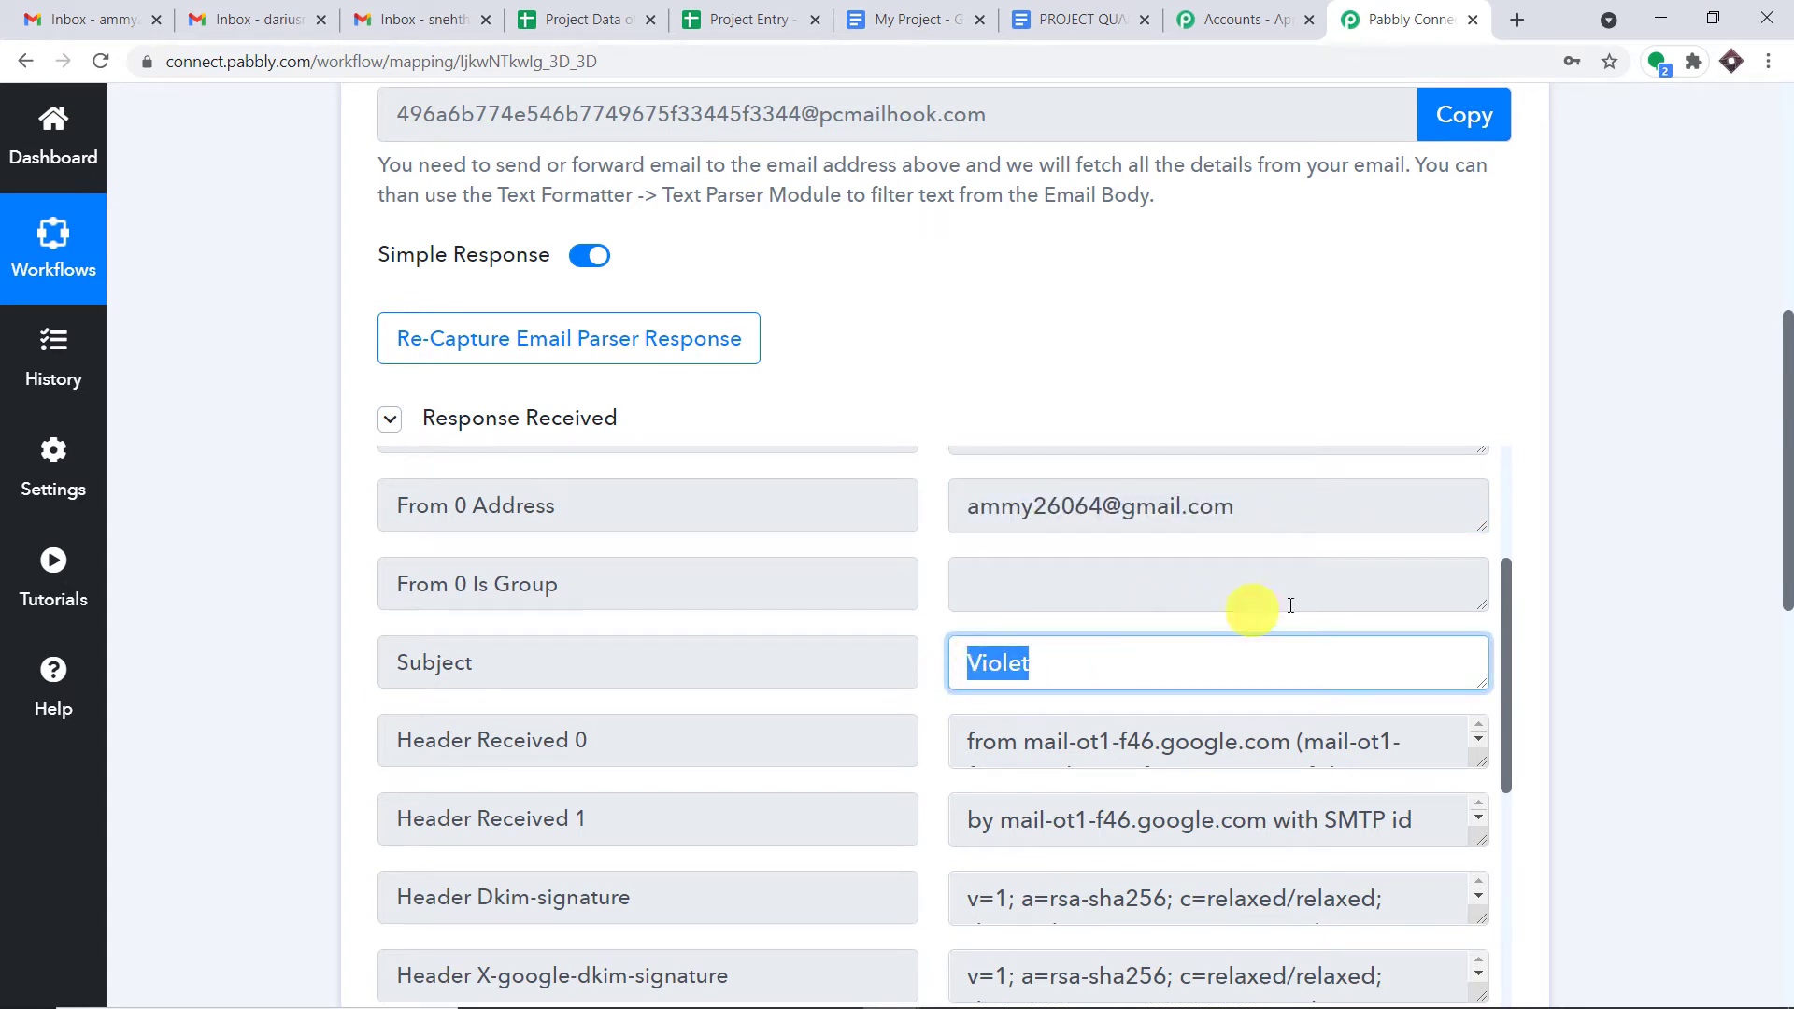
# - Check the captured Body Text 'I love violet', then deselect it
pyautogui.moveTo(1787, 467); pyautogui.dragTo(1768, 590)
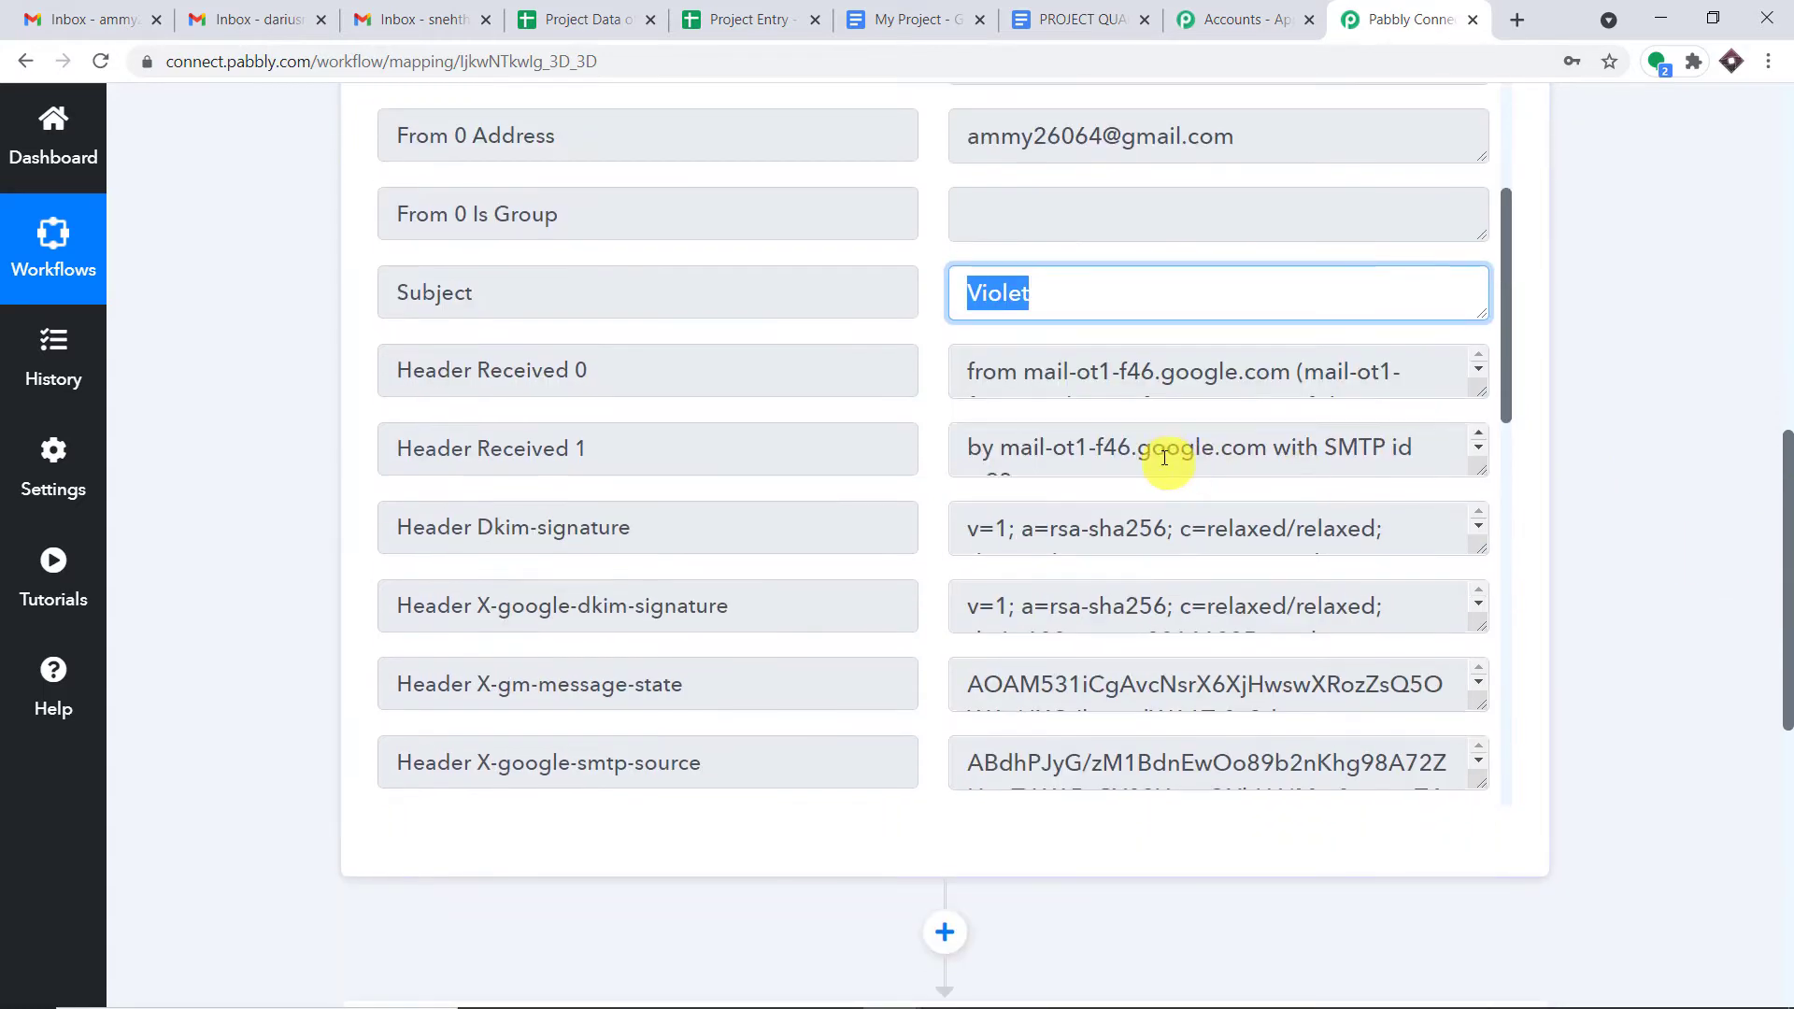
pyautogui.scroll(-5, 1336, 551)
pyautogui.scroll(-9, 1385, 534)
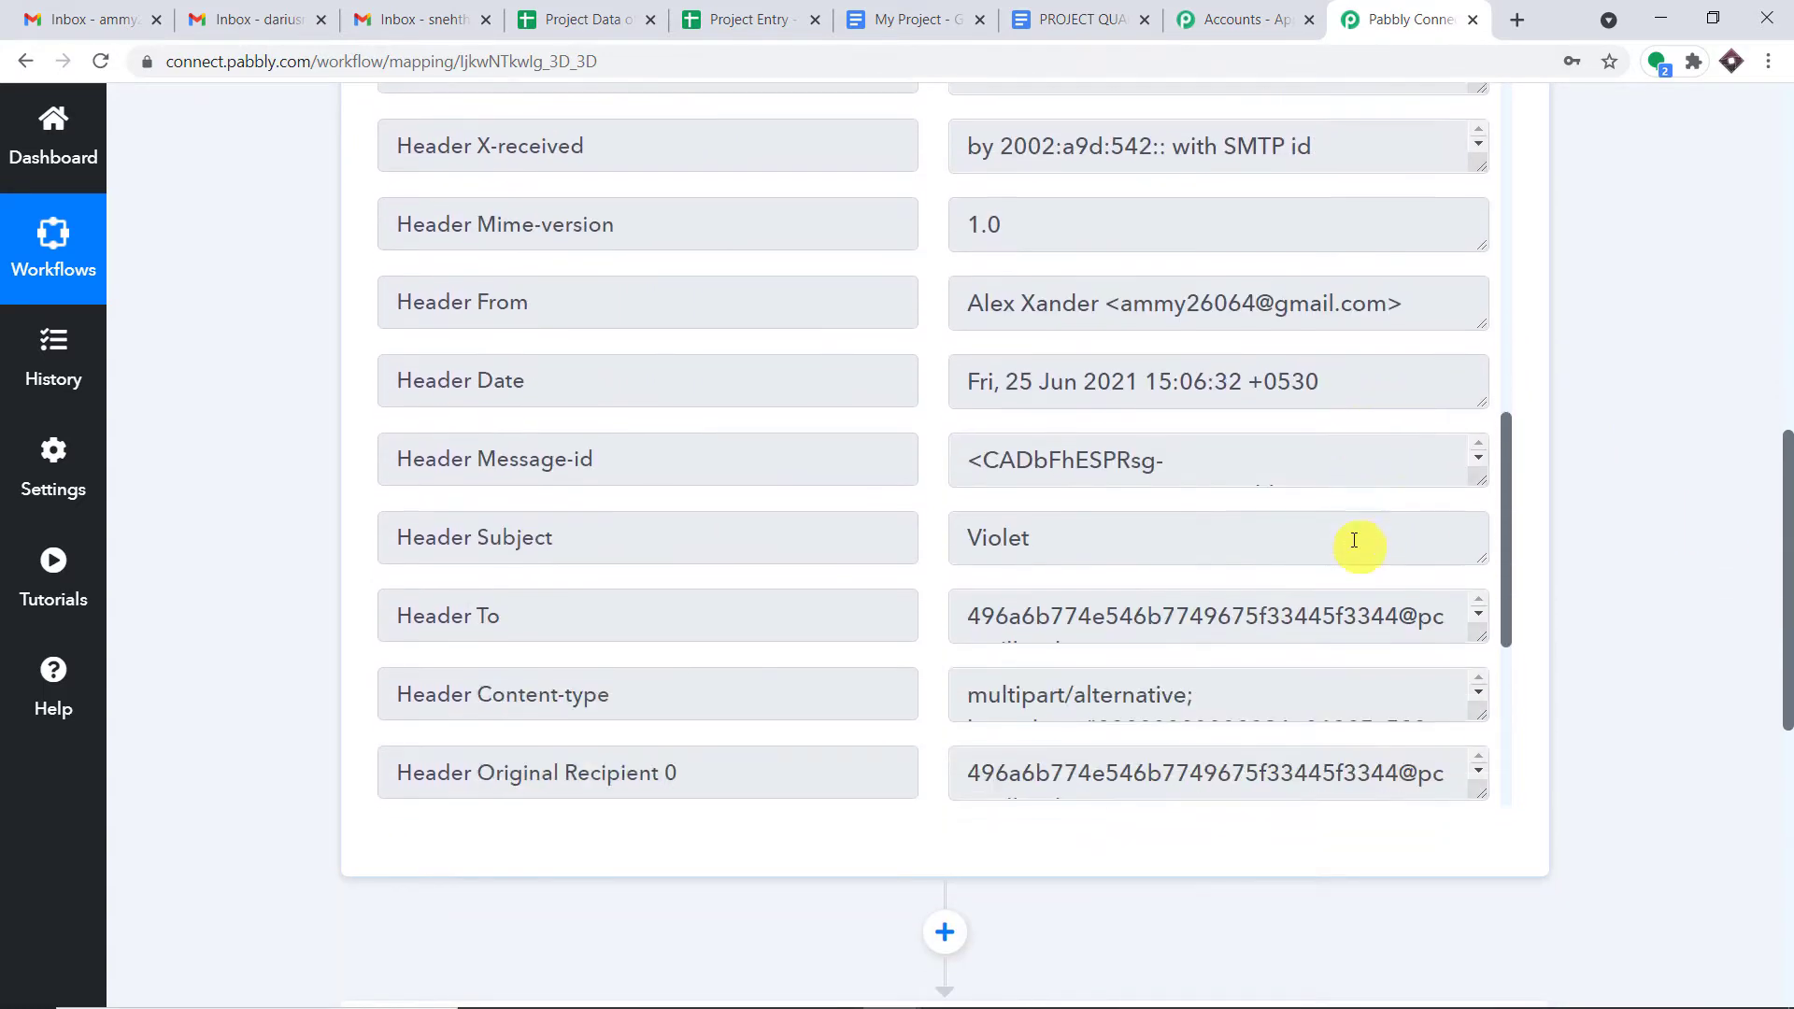
pyautogui.scroll(-2, 1317, 496)
pyautogui.scroll(-2, 1215, 561)
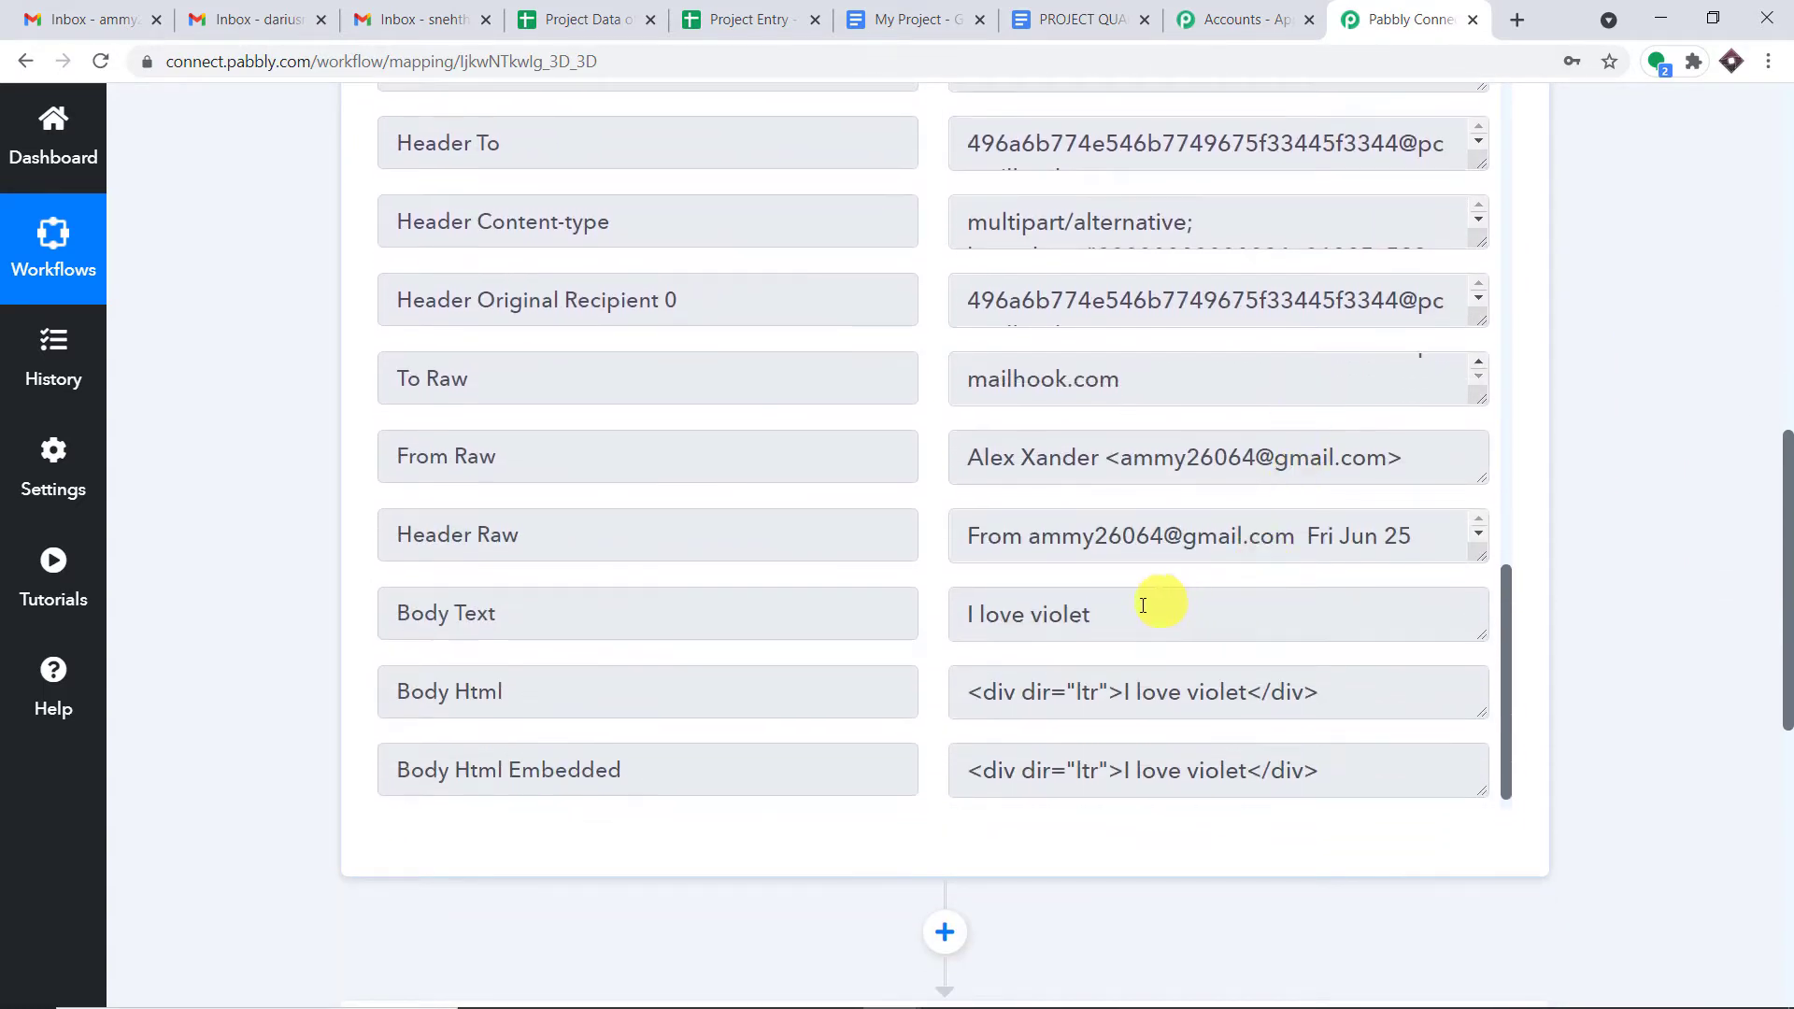
pyautogui.tripleClick(1061, 613)
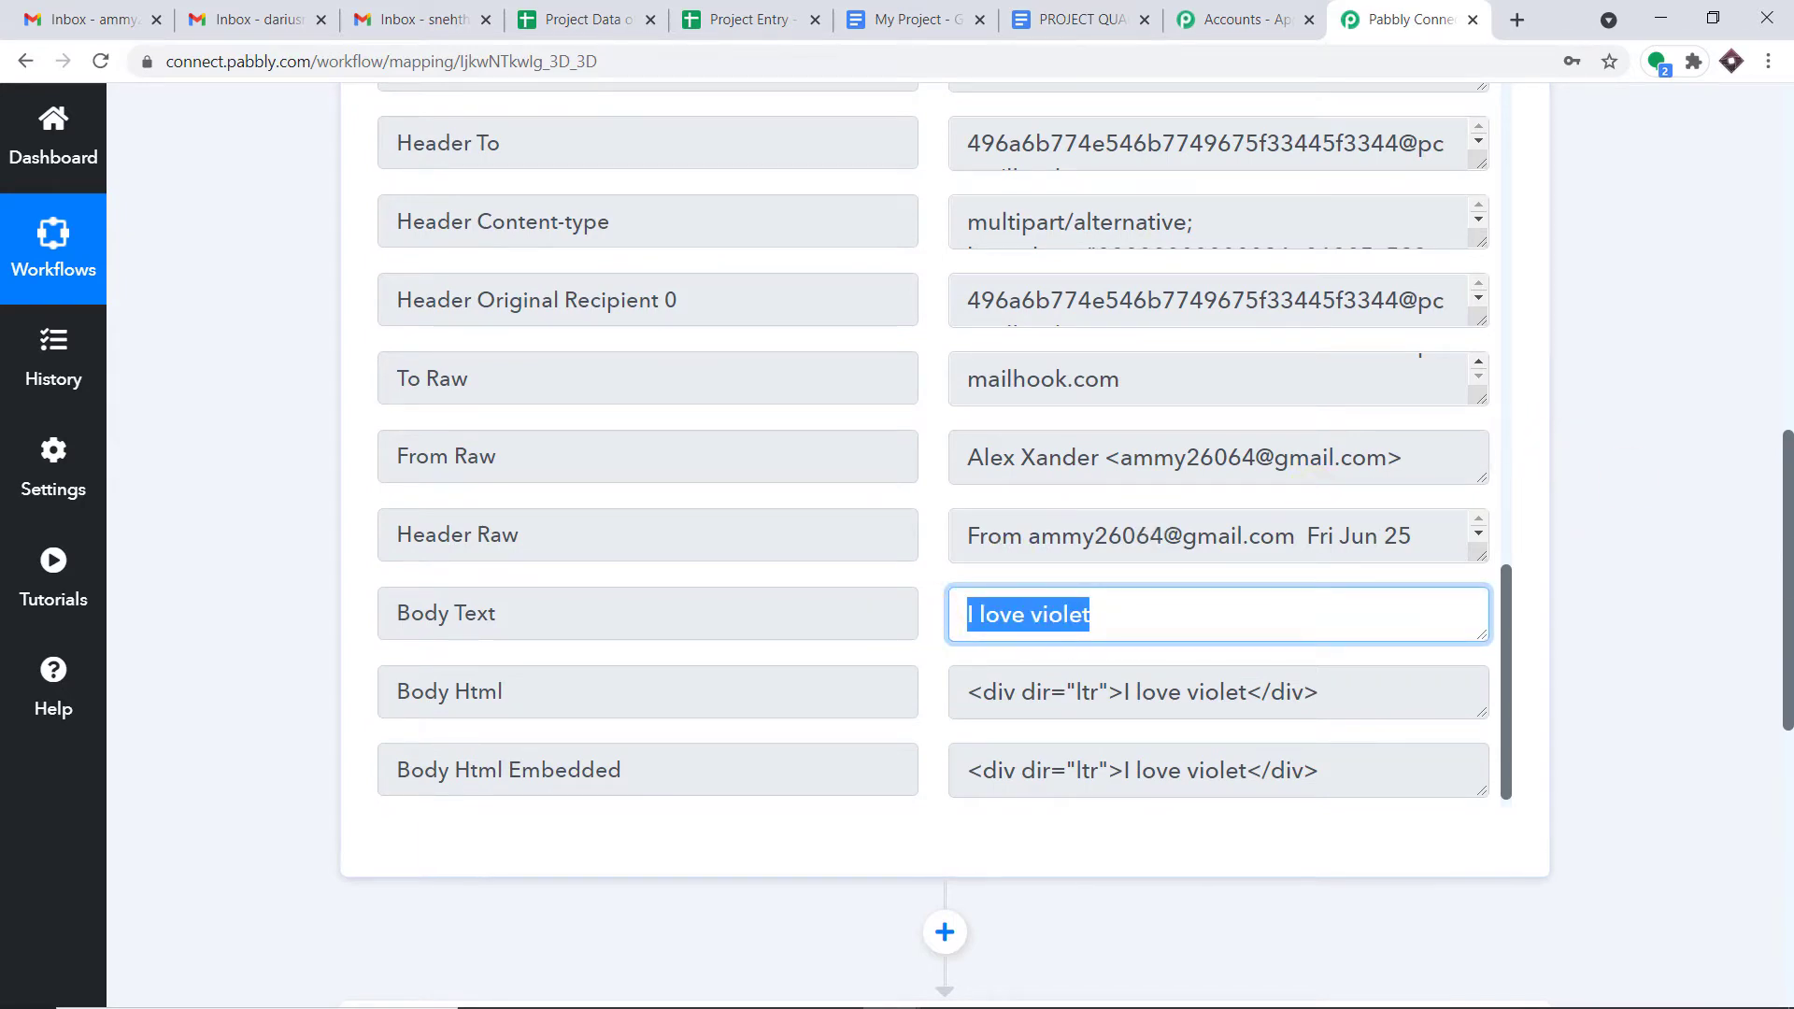
pyautogui.moveTo(1785, 570); pyautogui.dragTo(1785, 306)
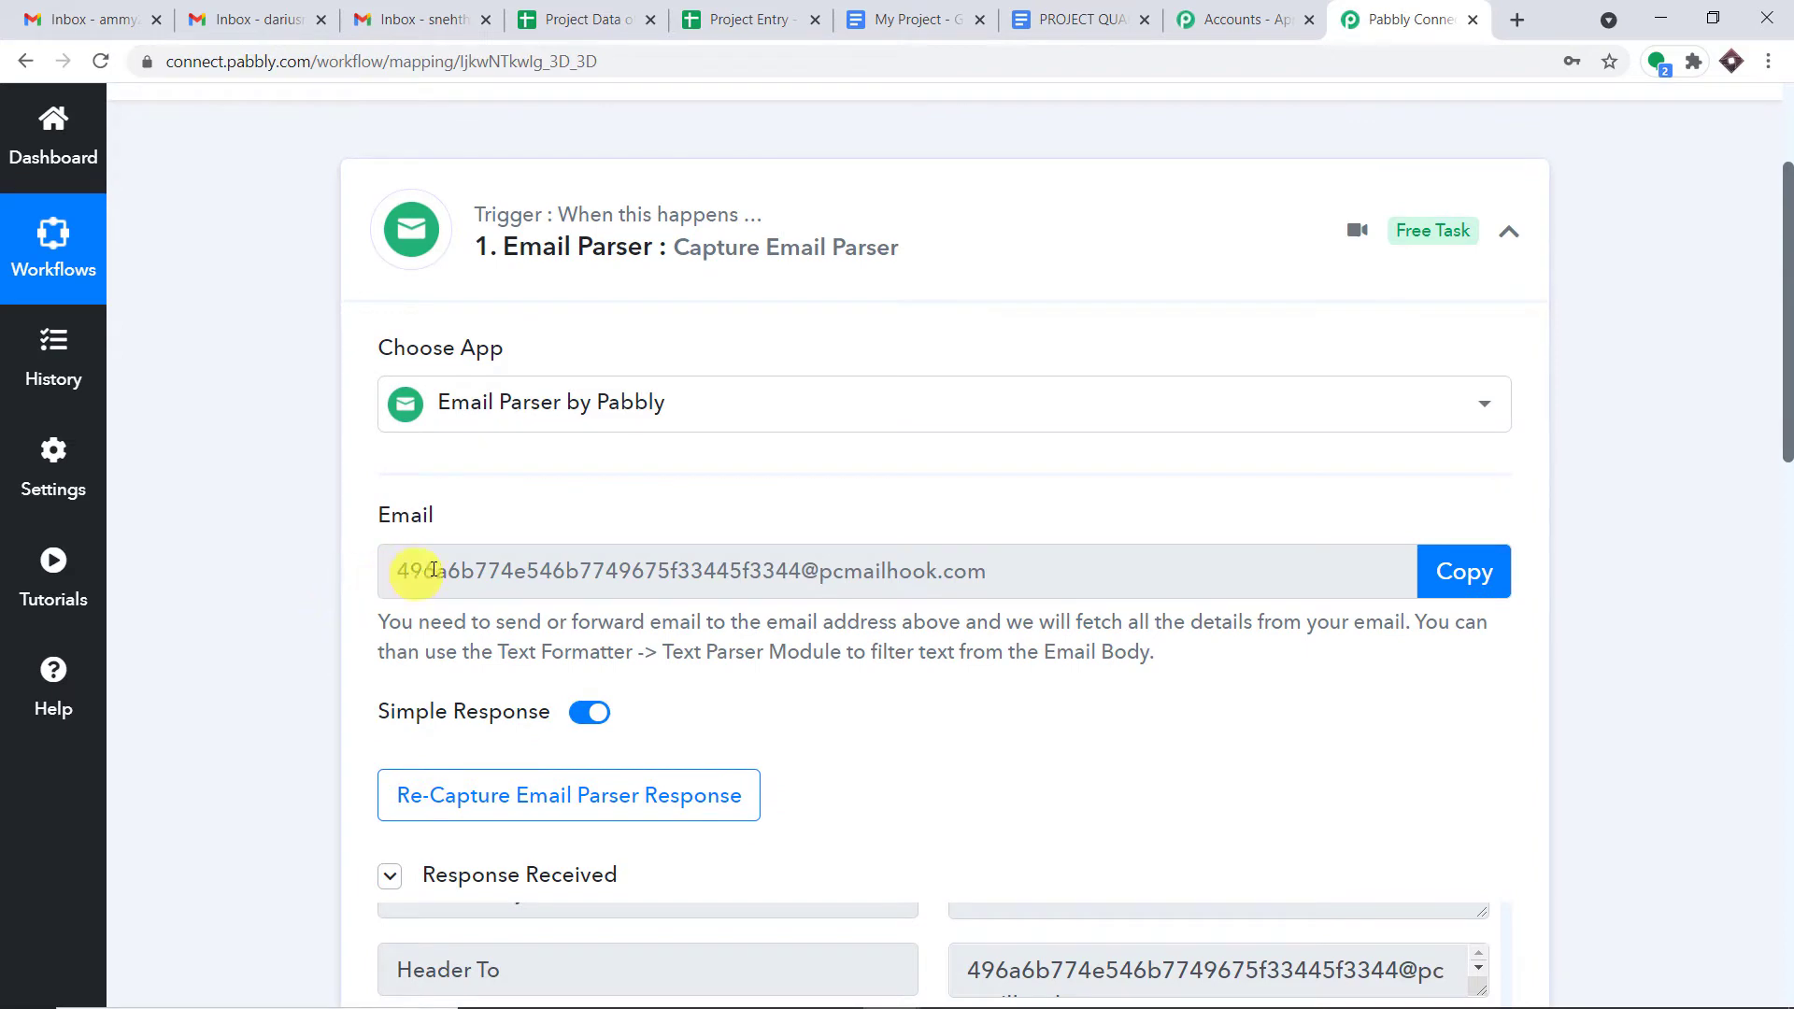
pyautogui.click(1784, 452)
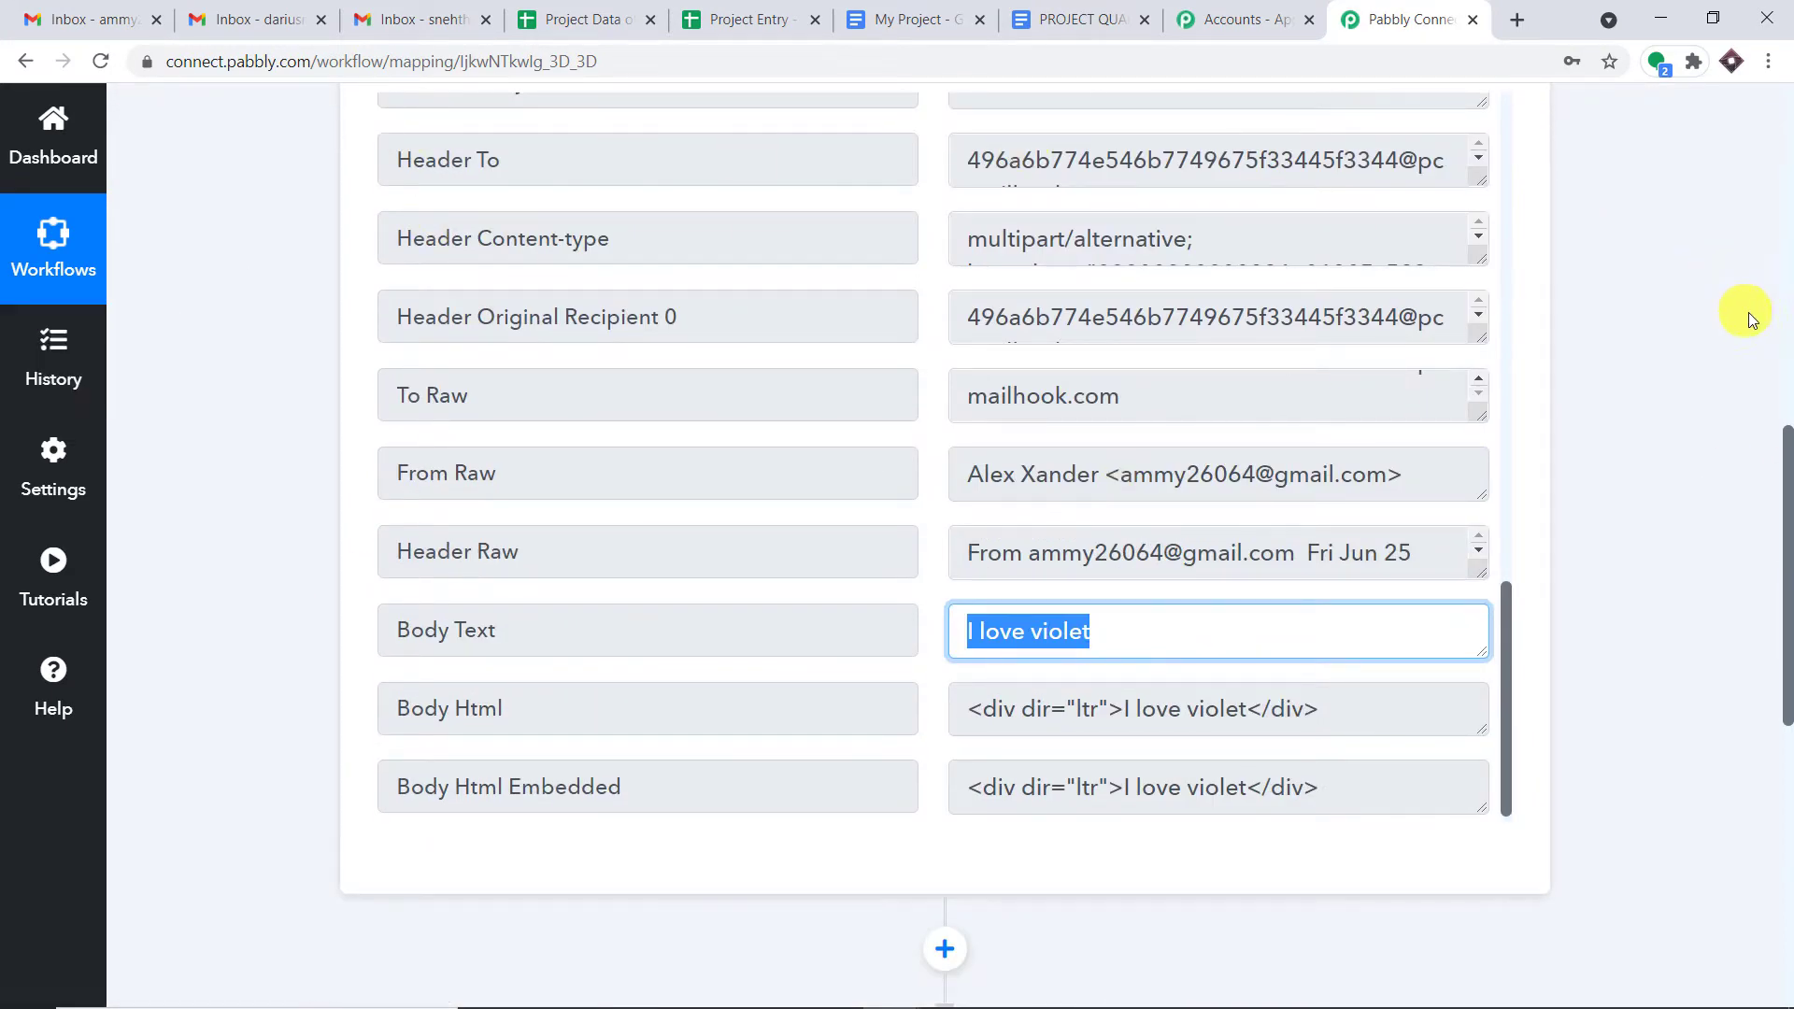
pyautogui.click(1706, 311)
# - Select the second Gmail account's e-mail address from its account details
pyautogui.click(402, 18)
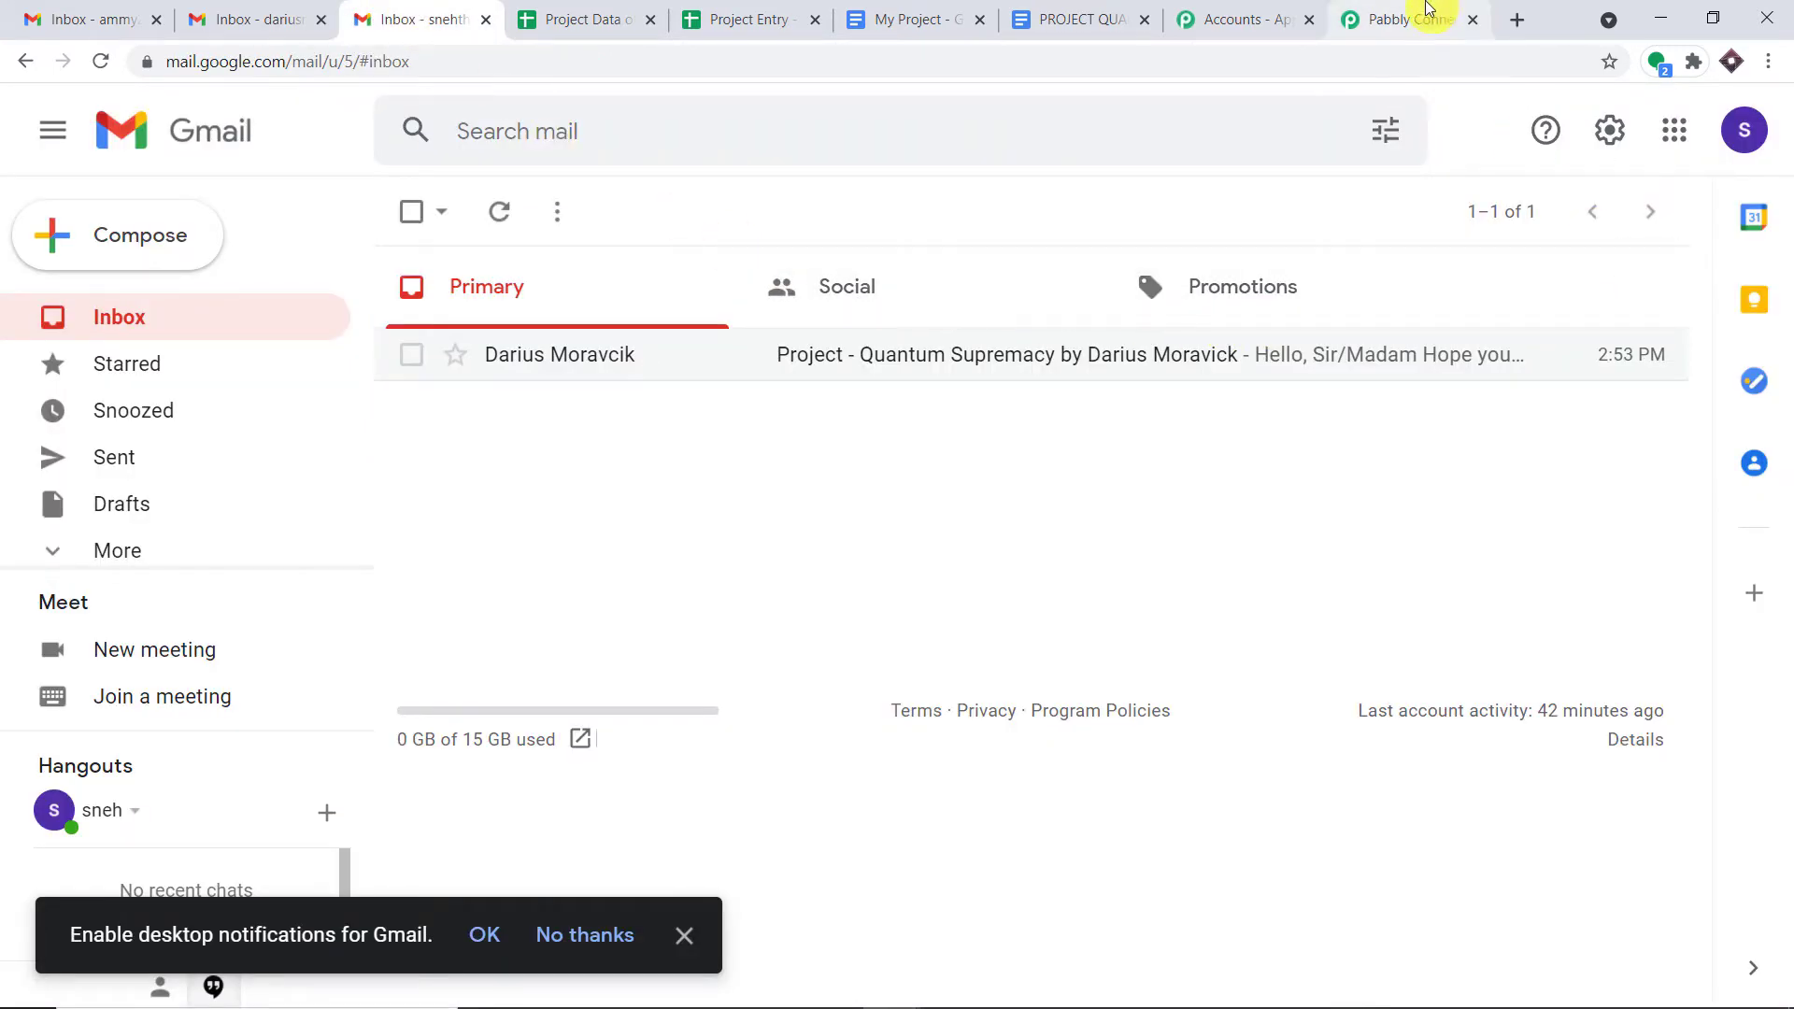
pyautogui.click(1413, 19)
pyautogui.scroll(10, 1325, 230)
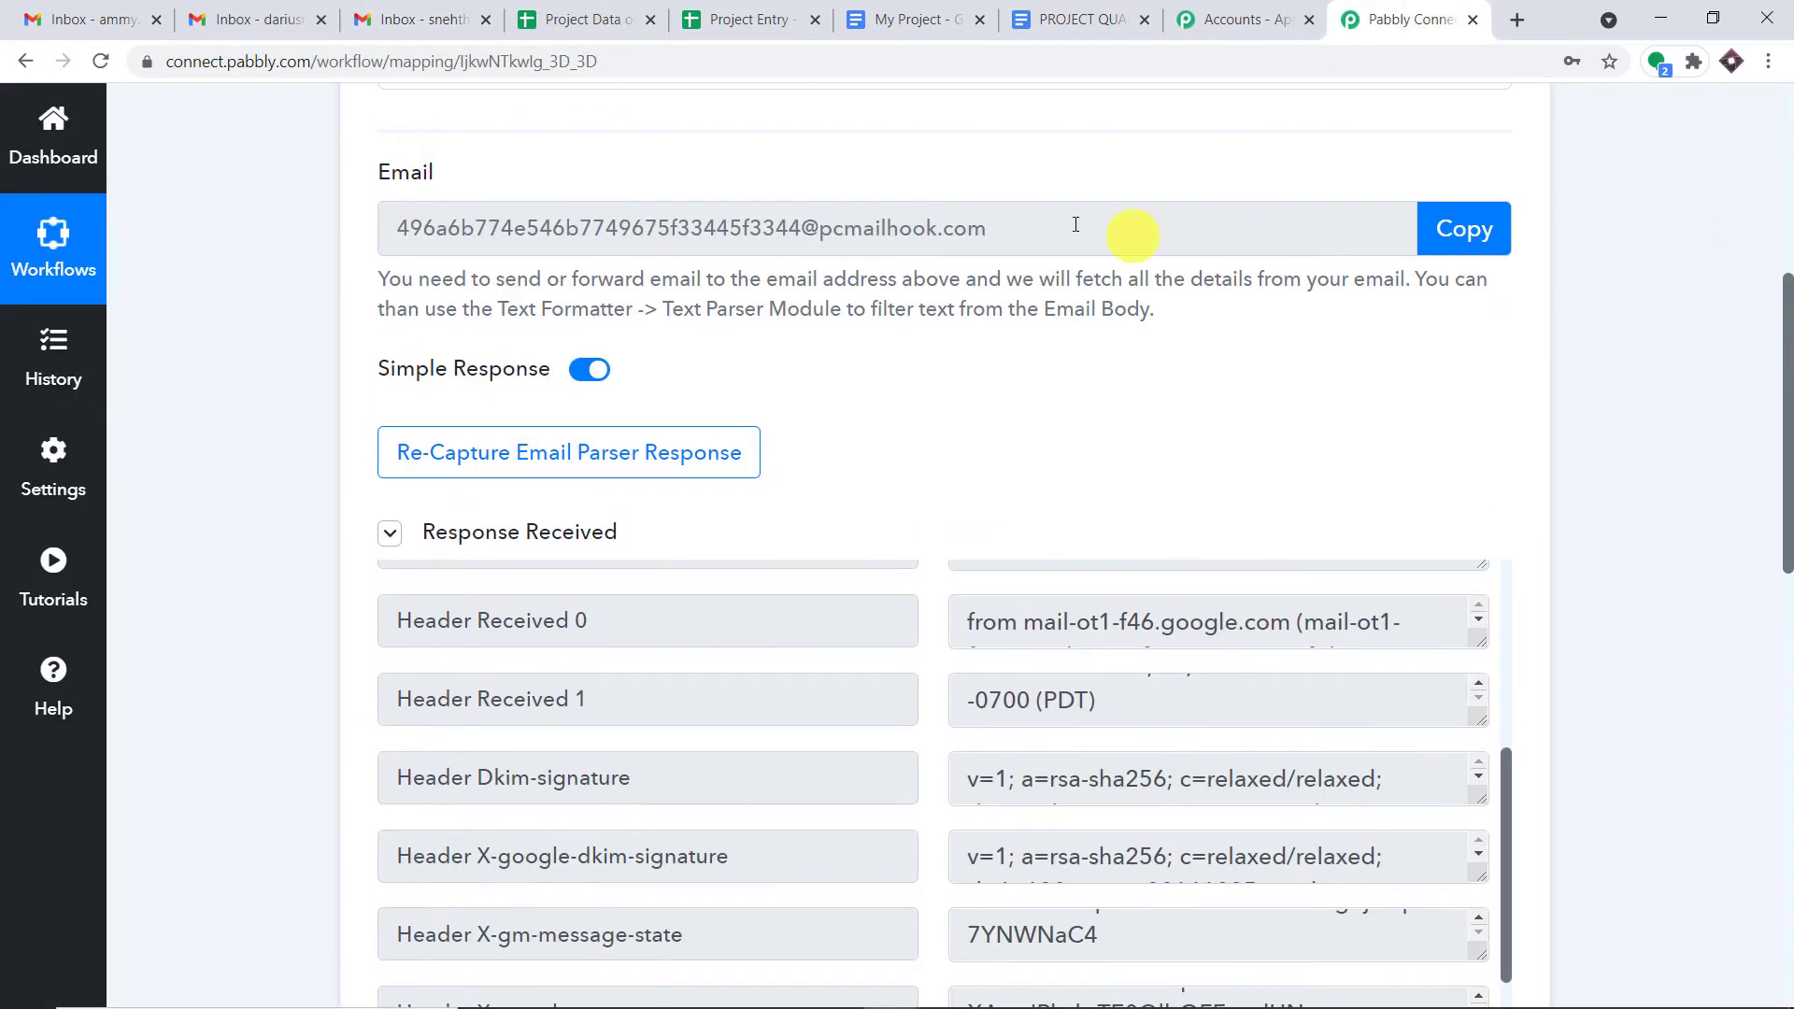
pyautogui.click(455, 11)
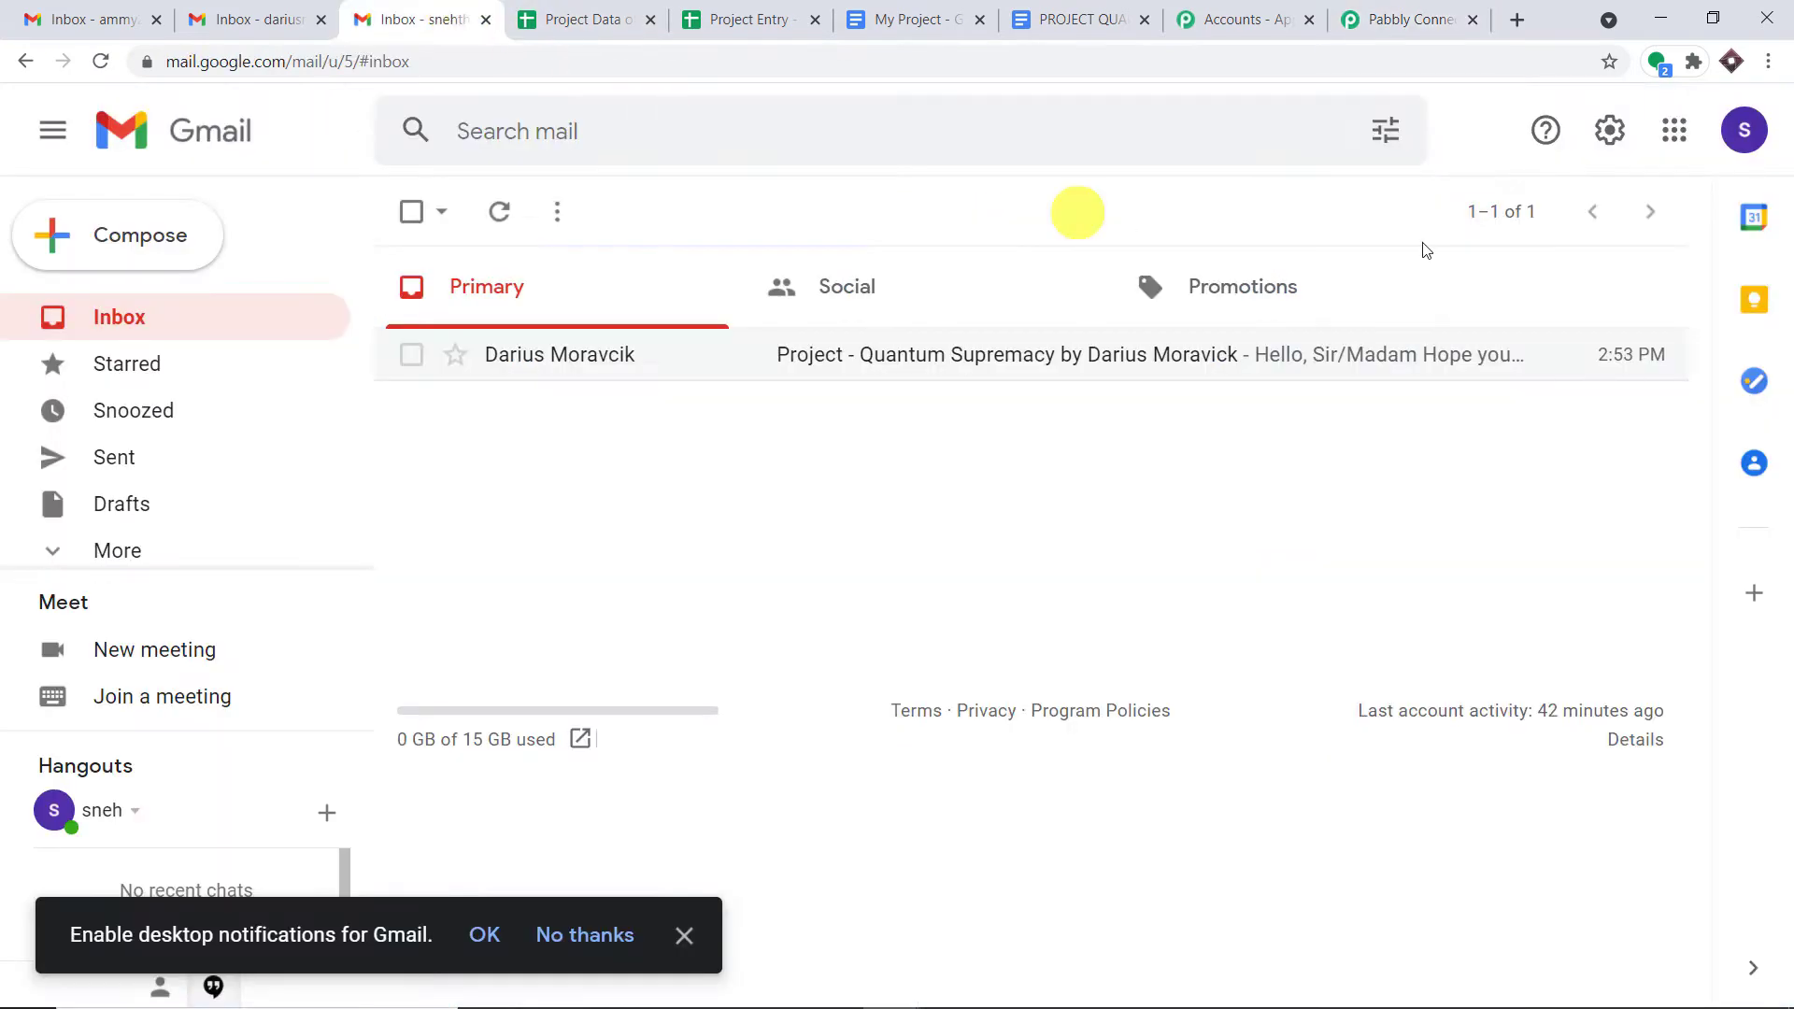
pyautogui.click(1742, 131)
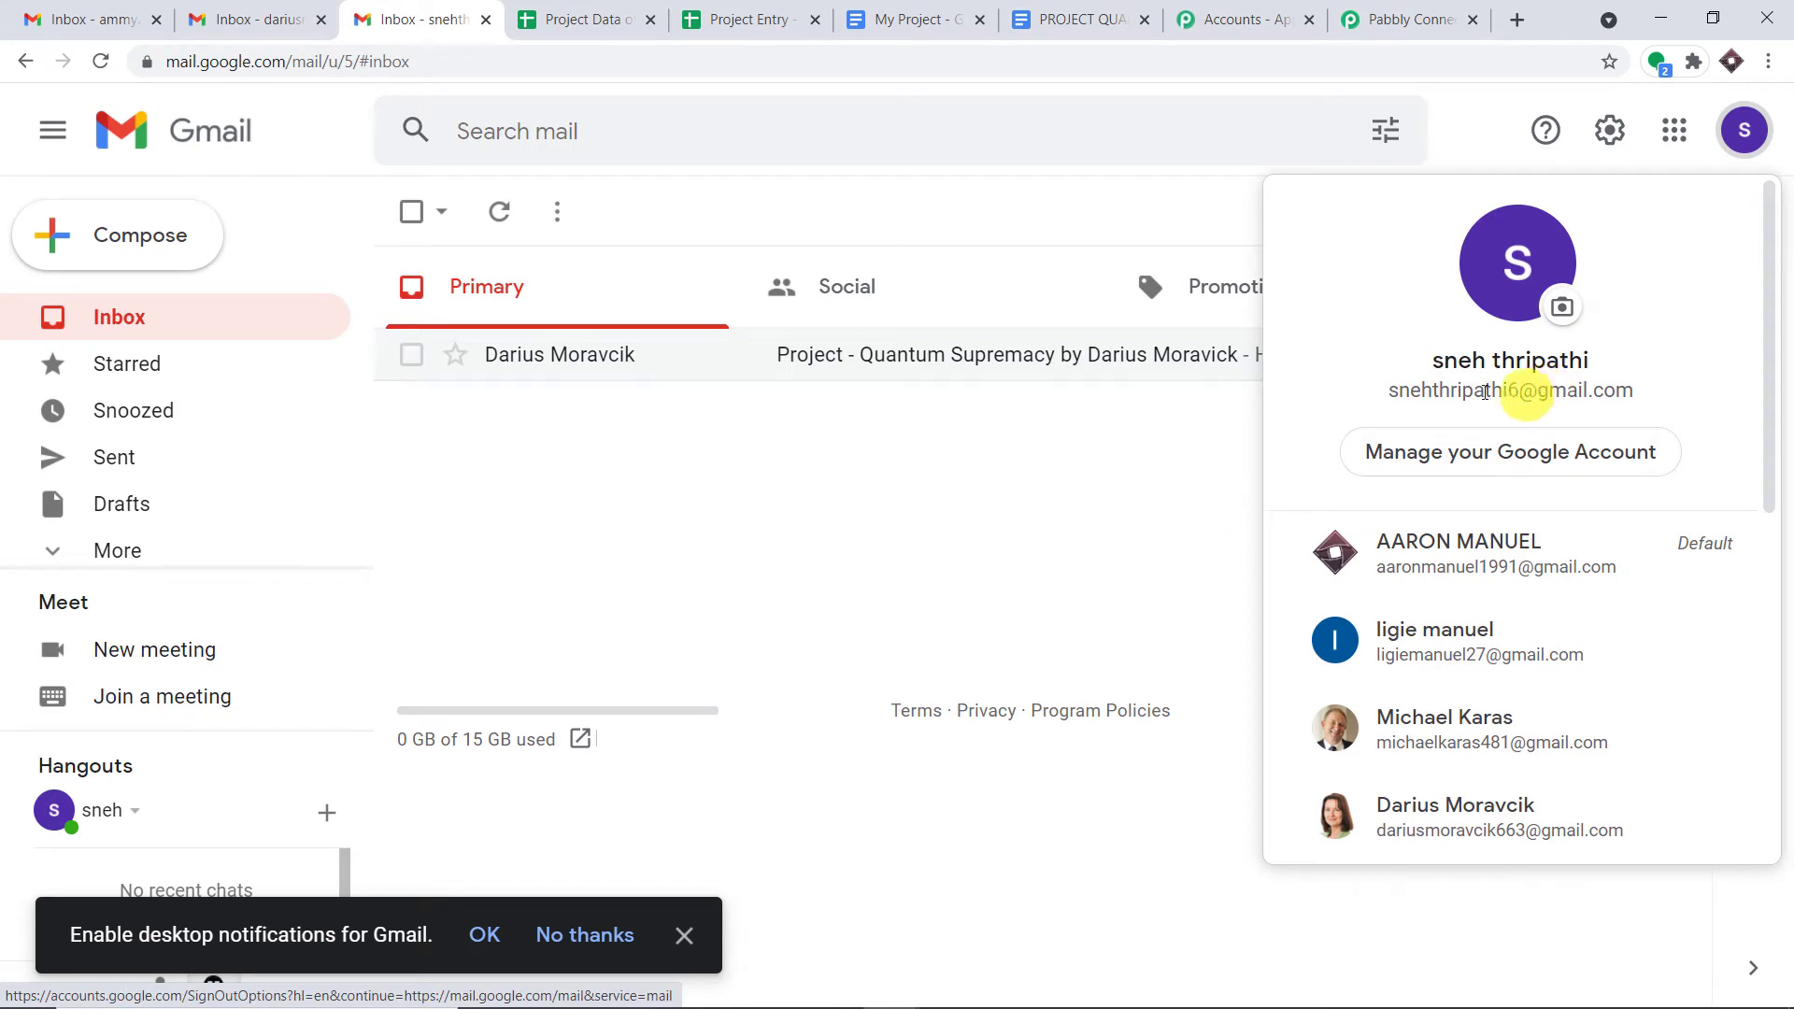
pyautogui.moveTo(1392, 388); pyautogui.dragTo(1616, 404)
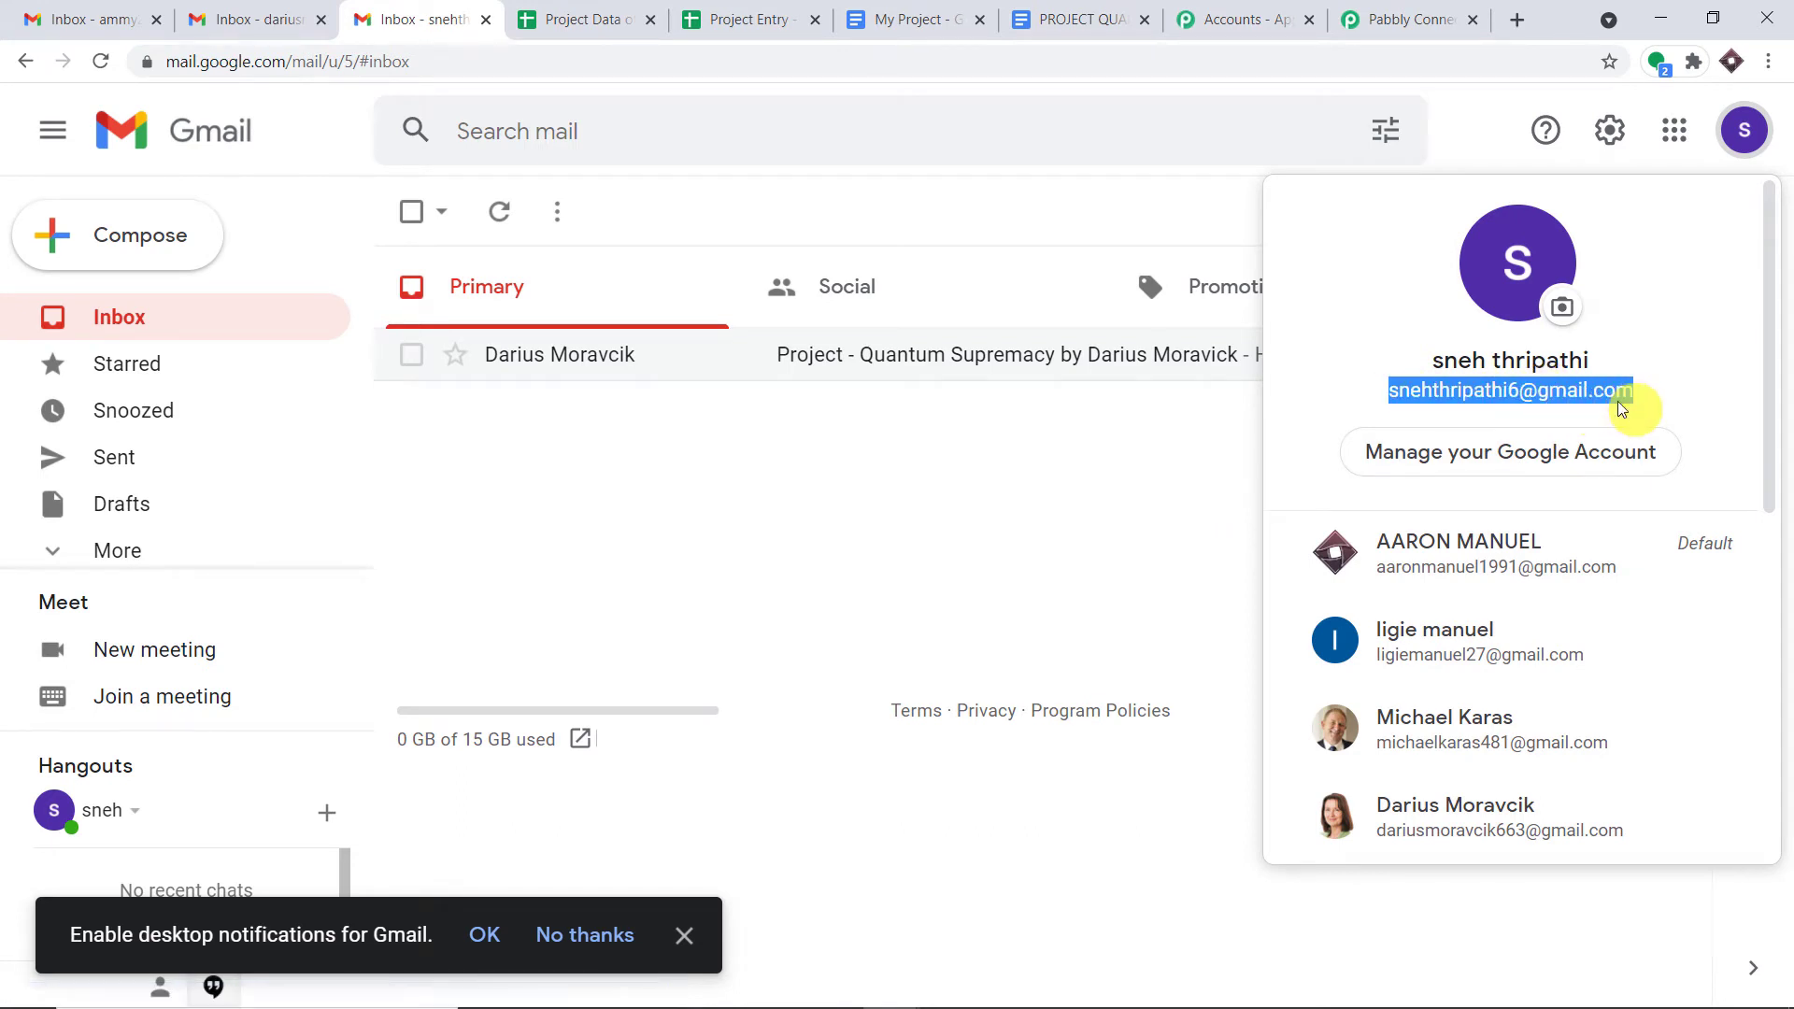
# - Close the account details and bring up Gmail's quick settings
pyautogui.click(1420, 23)
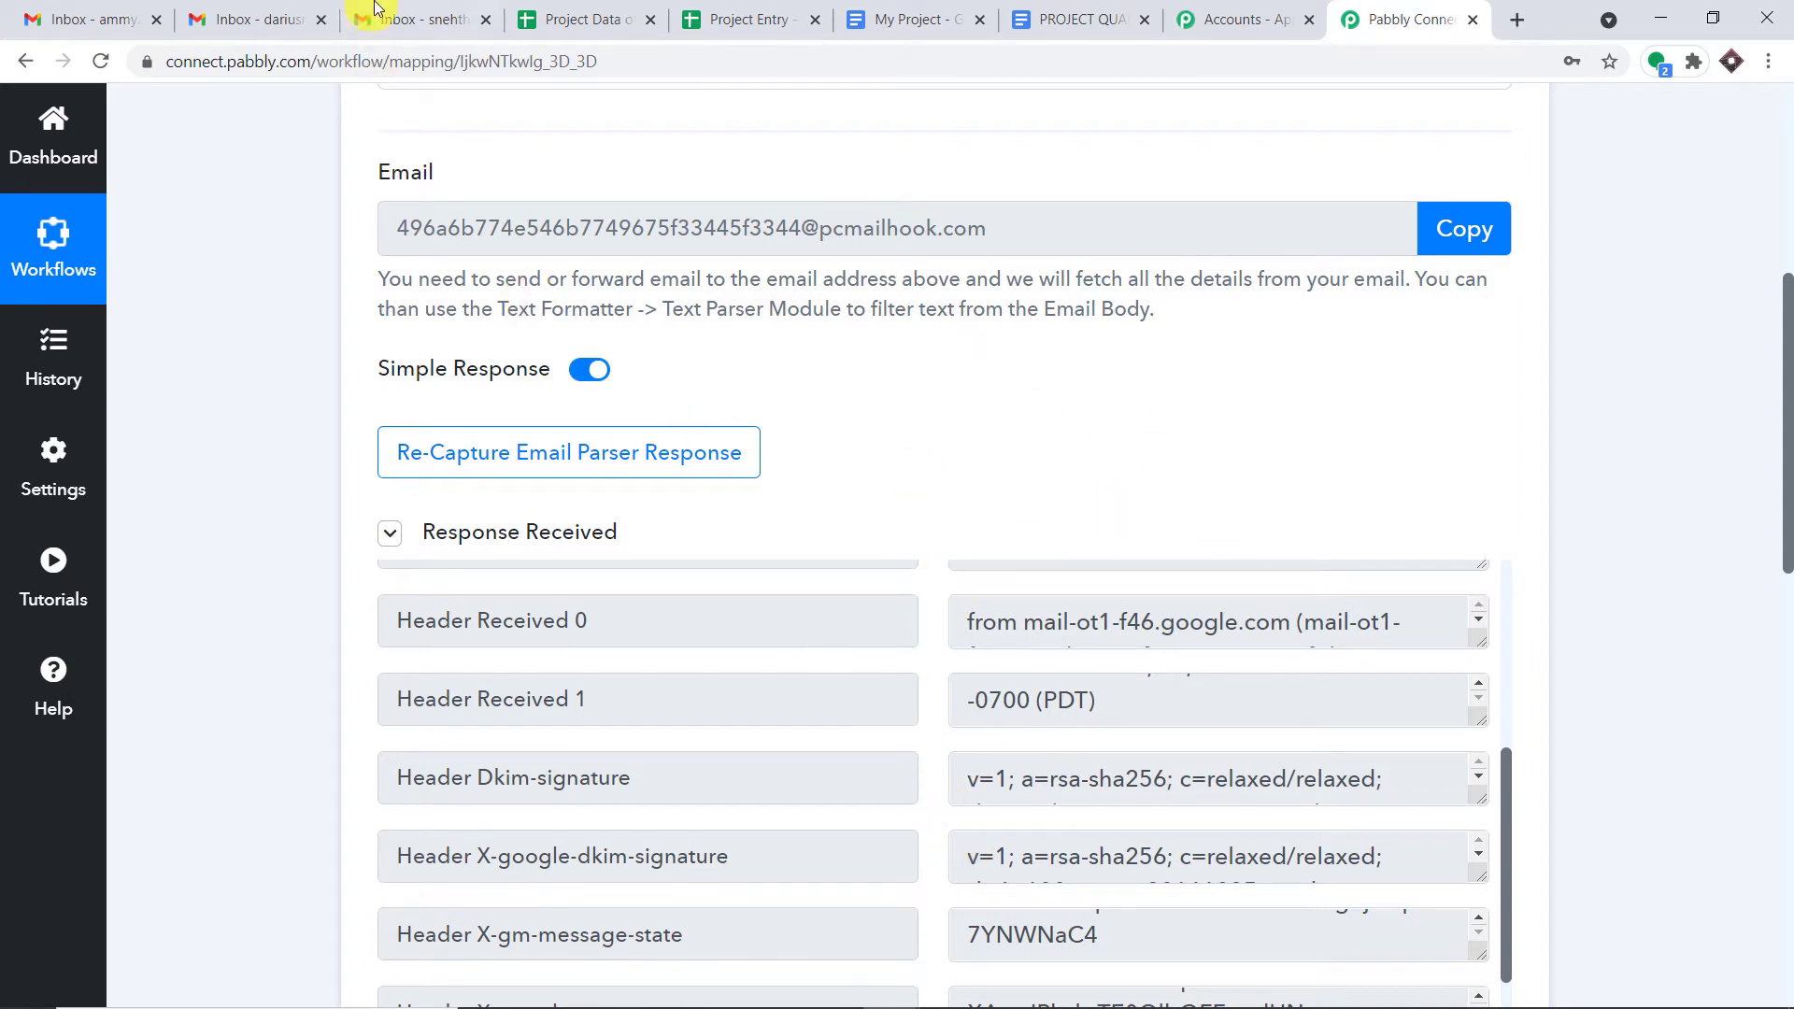
pyautogui.click(402, 20)
pyautogui.click(1052, 507)
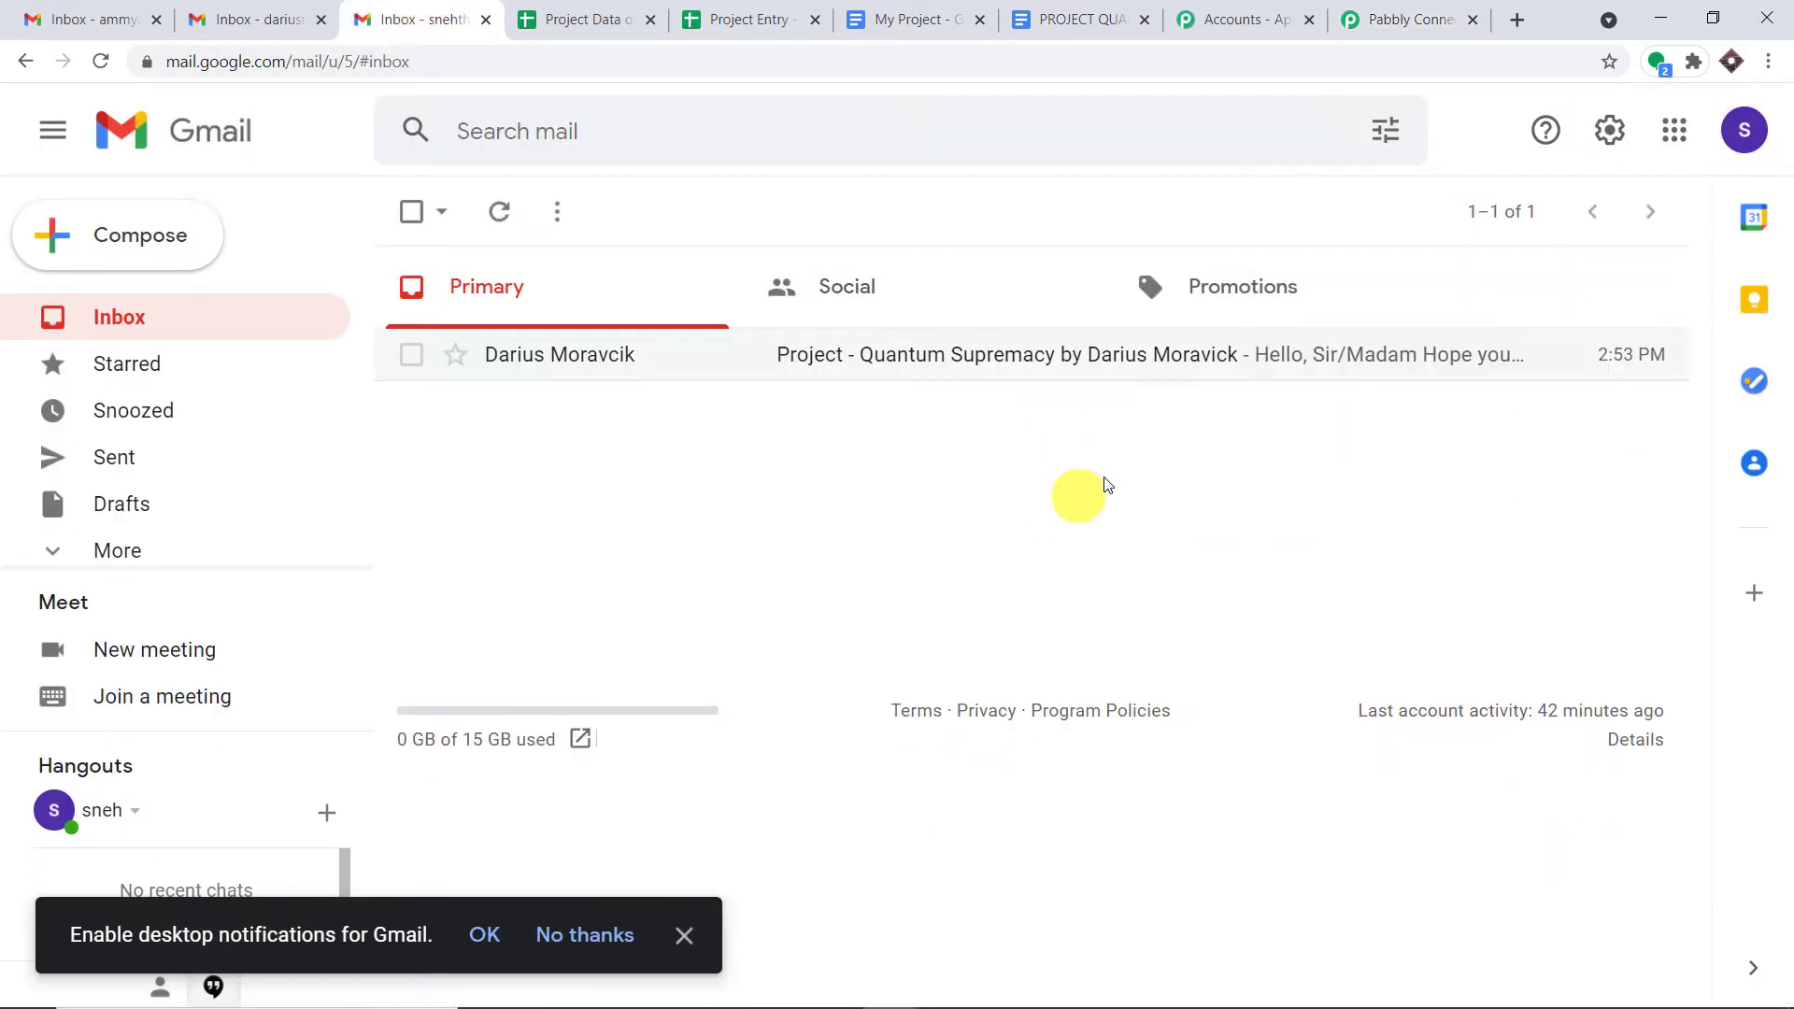
pyautogui.click(1607, 138)
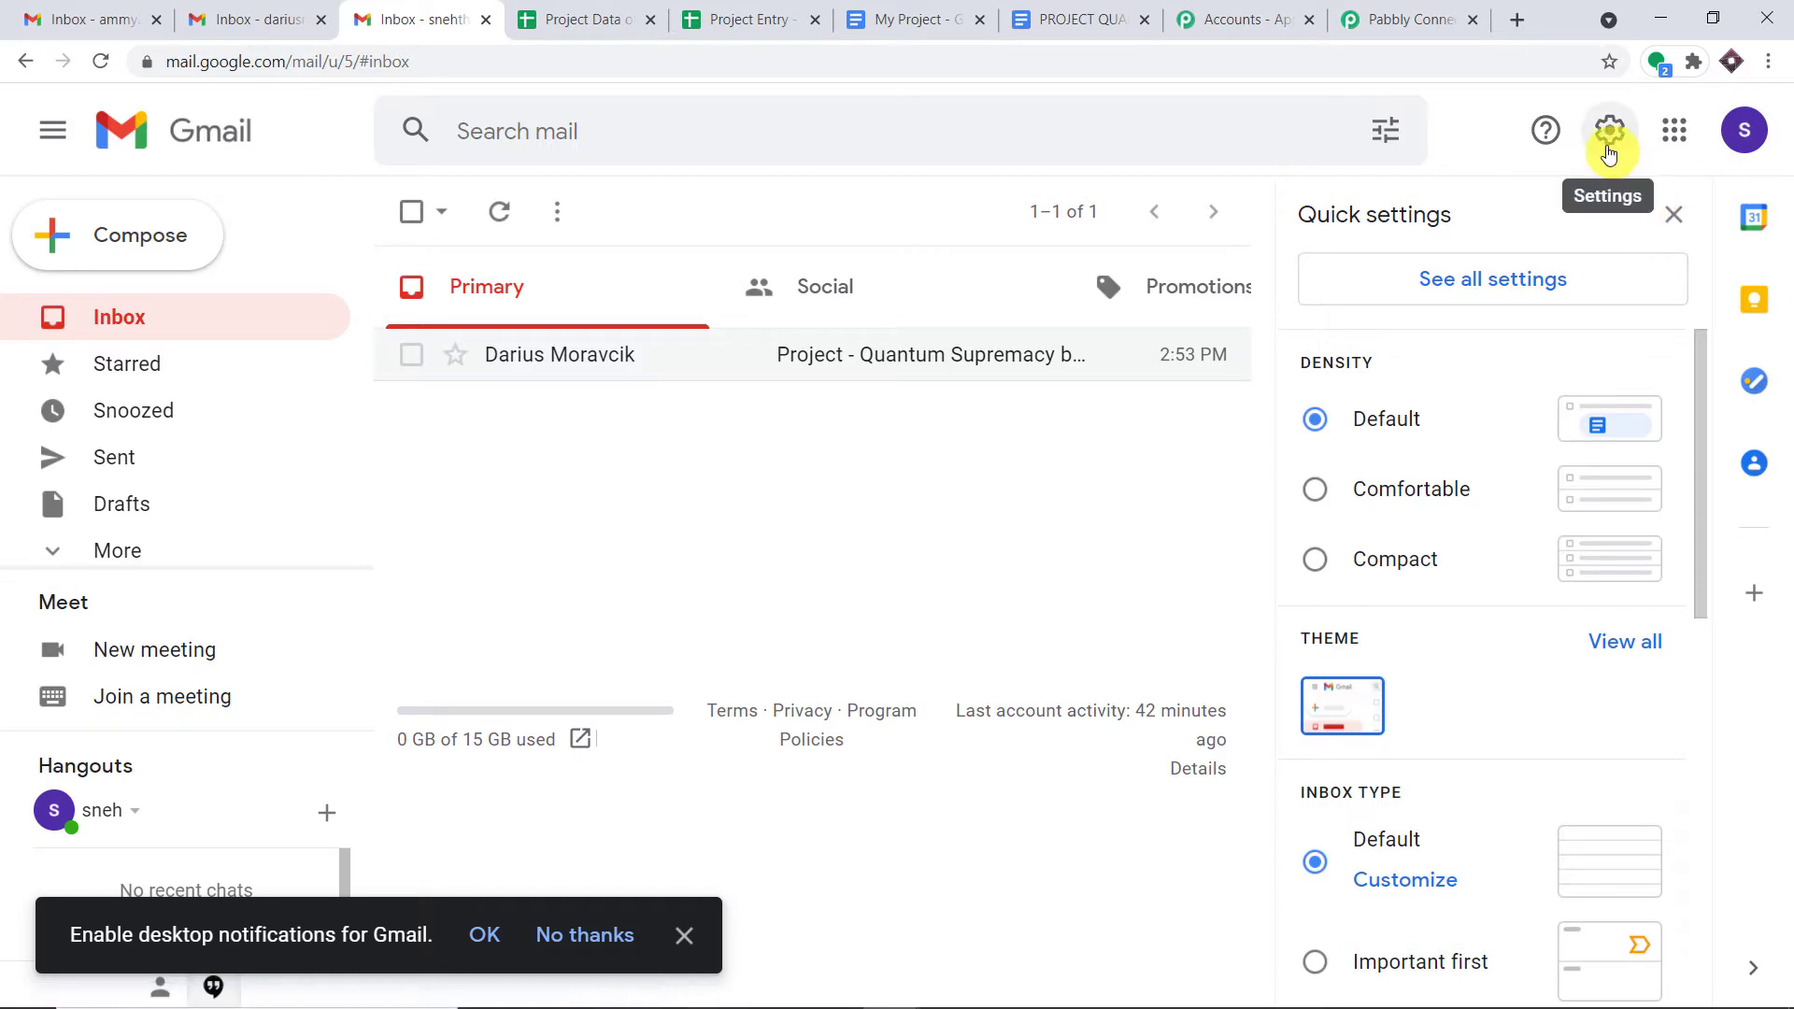
# - Go to Gmail's Filters and Blocked Addresses settings and begin a new filter
pyautogui.click(1538, 280)
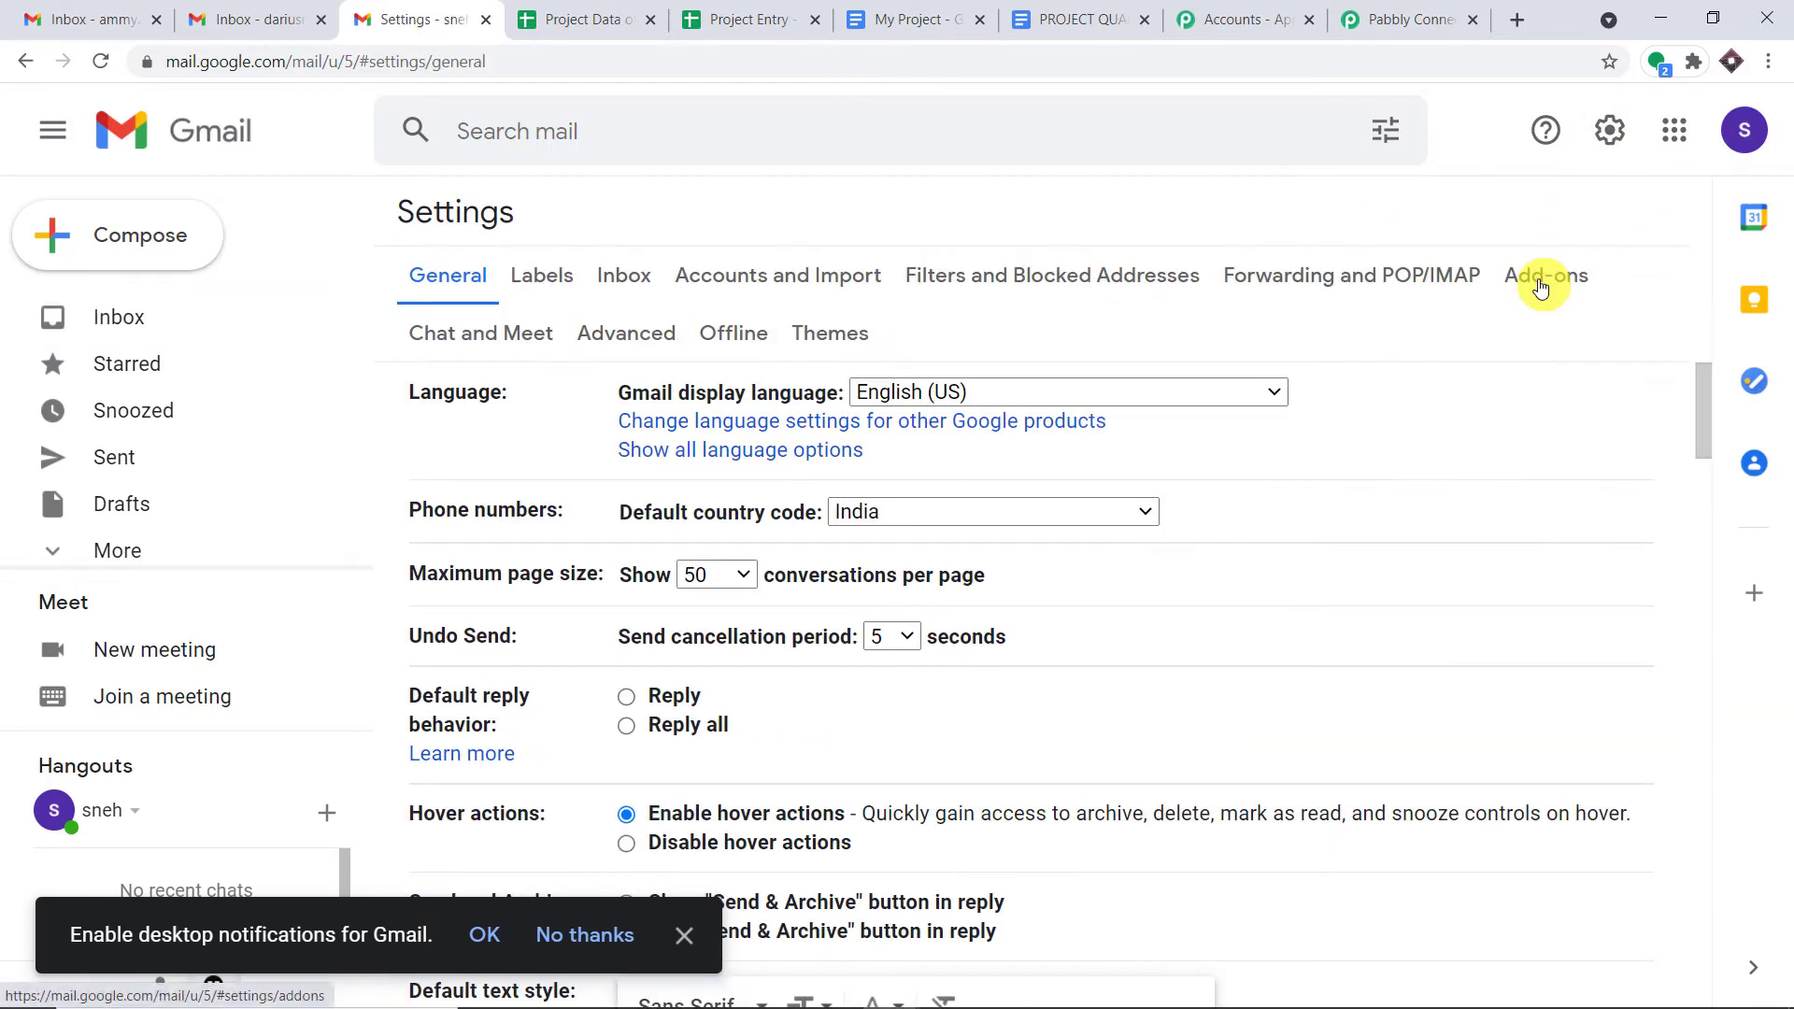
pyautogui.click(1034, 279)
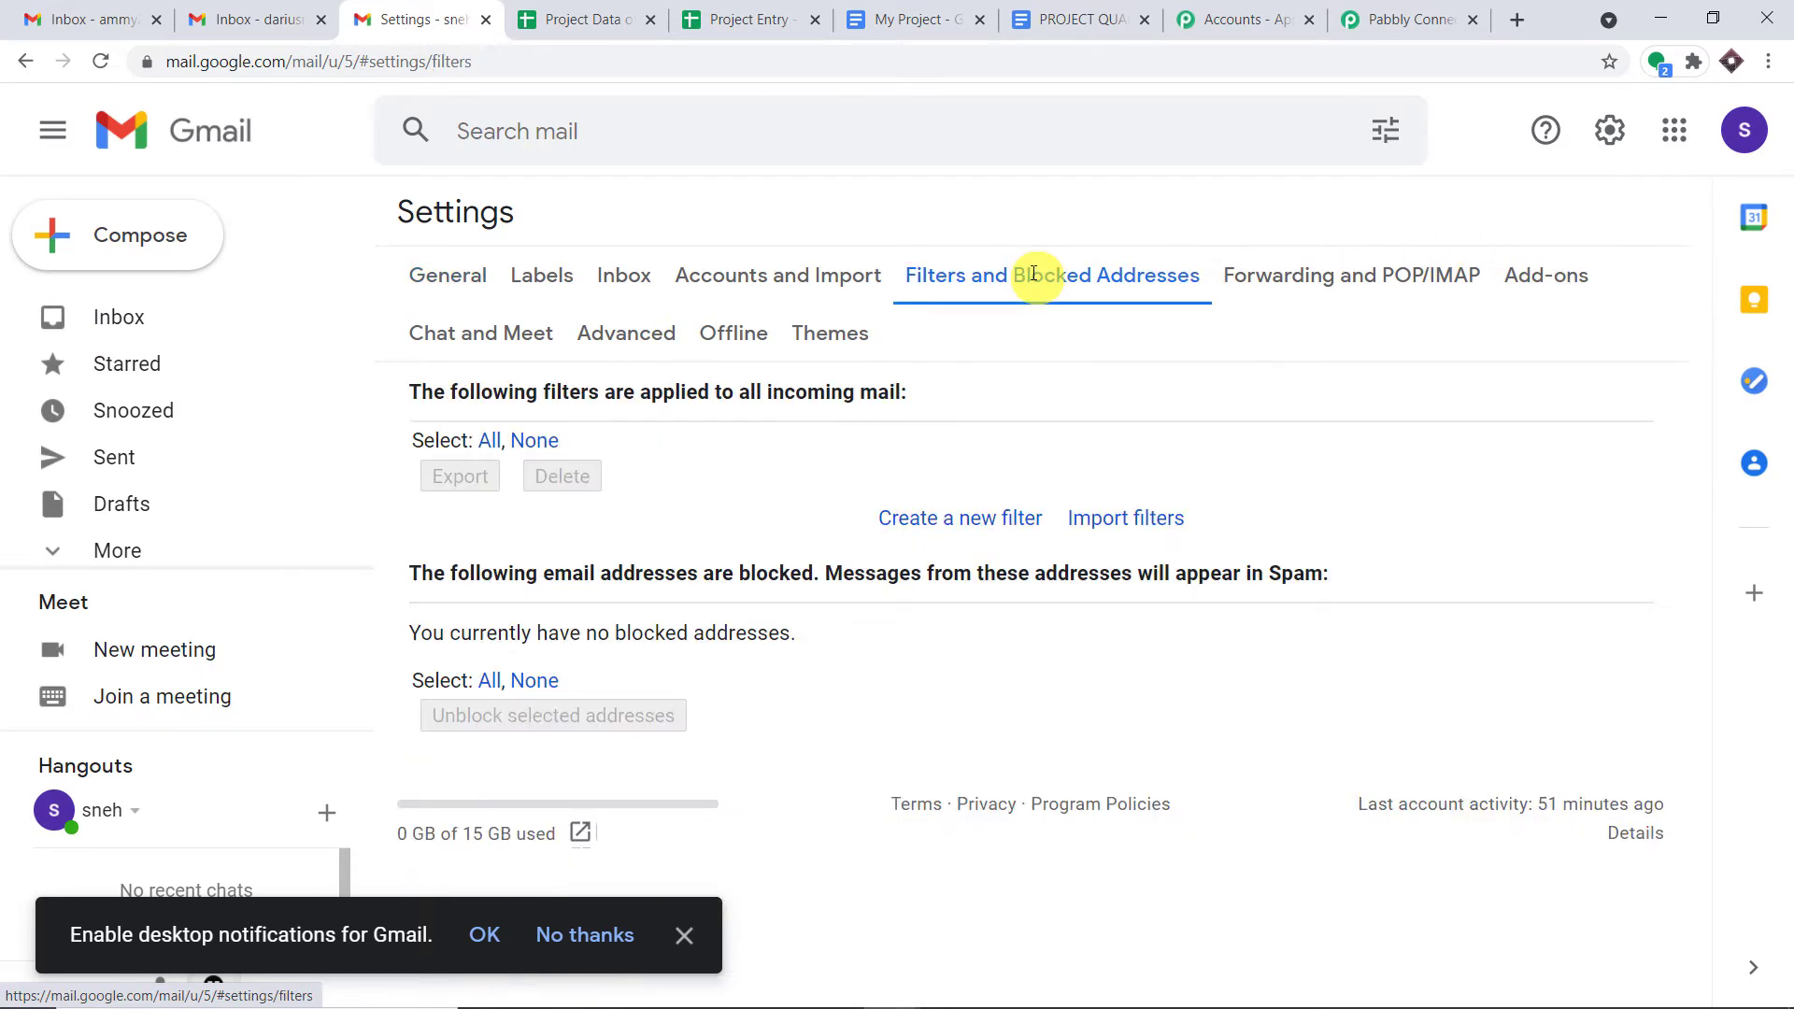
pyautogui.click(953, 520)
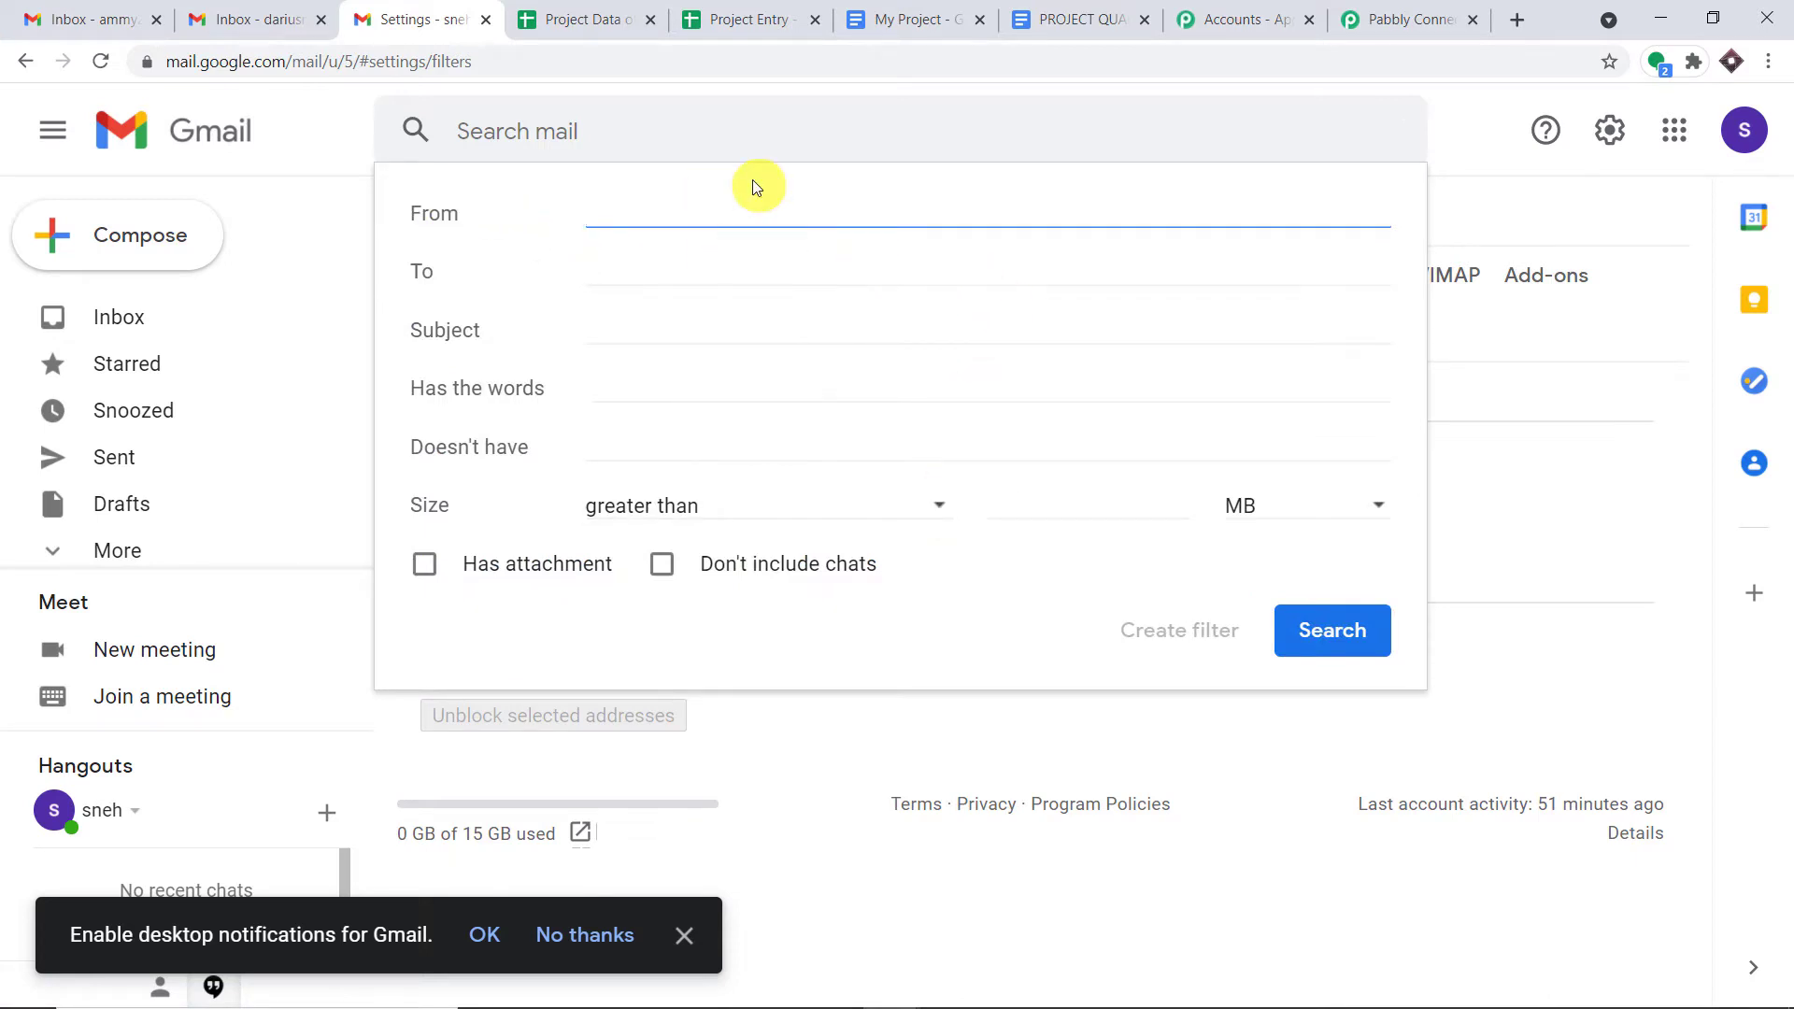
# - Create a filter matching mail sent to the account's own copied address
pyautogui.click(1739, 143)
pyautogui.moveTo(1637, 400); pyautogui.dragTo(1407, 392)
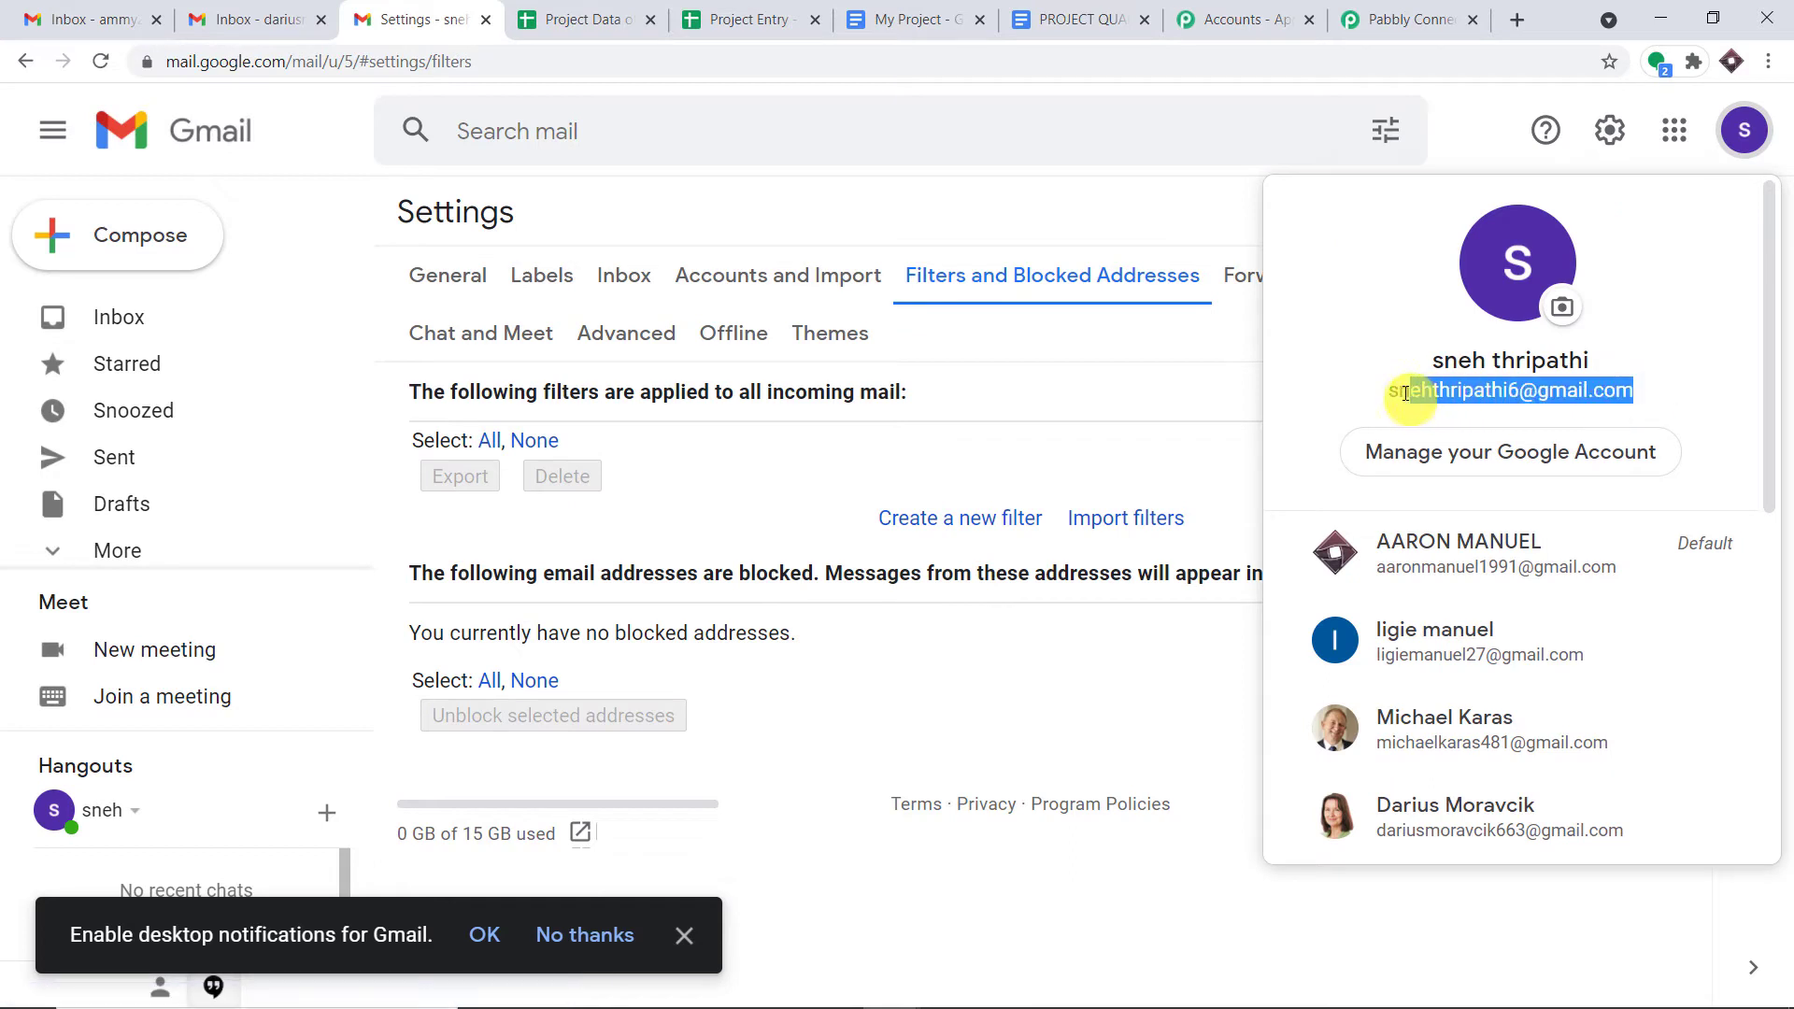
pyautogui.rightClick(1397, 396)
pyautogui.click(1400, 407)
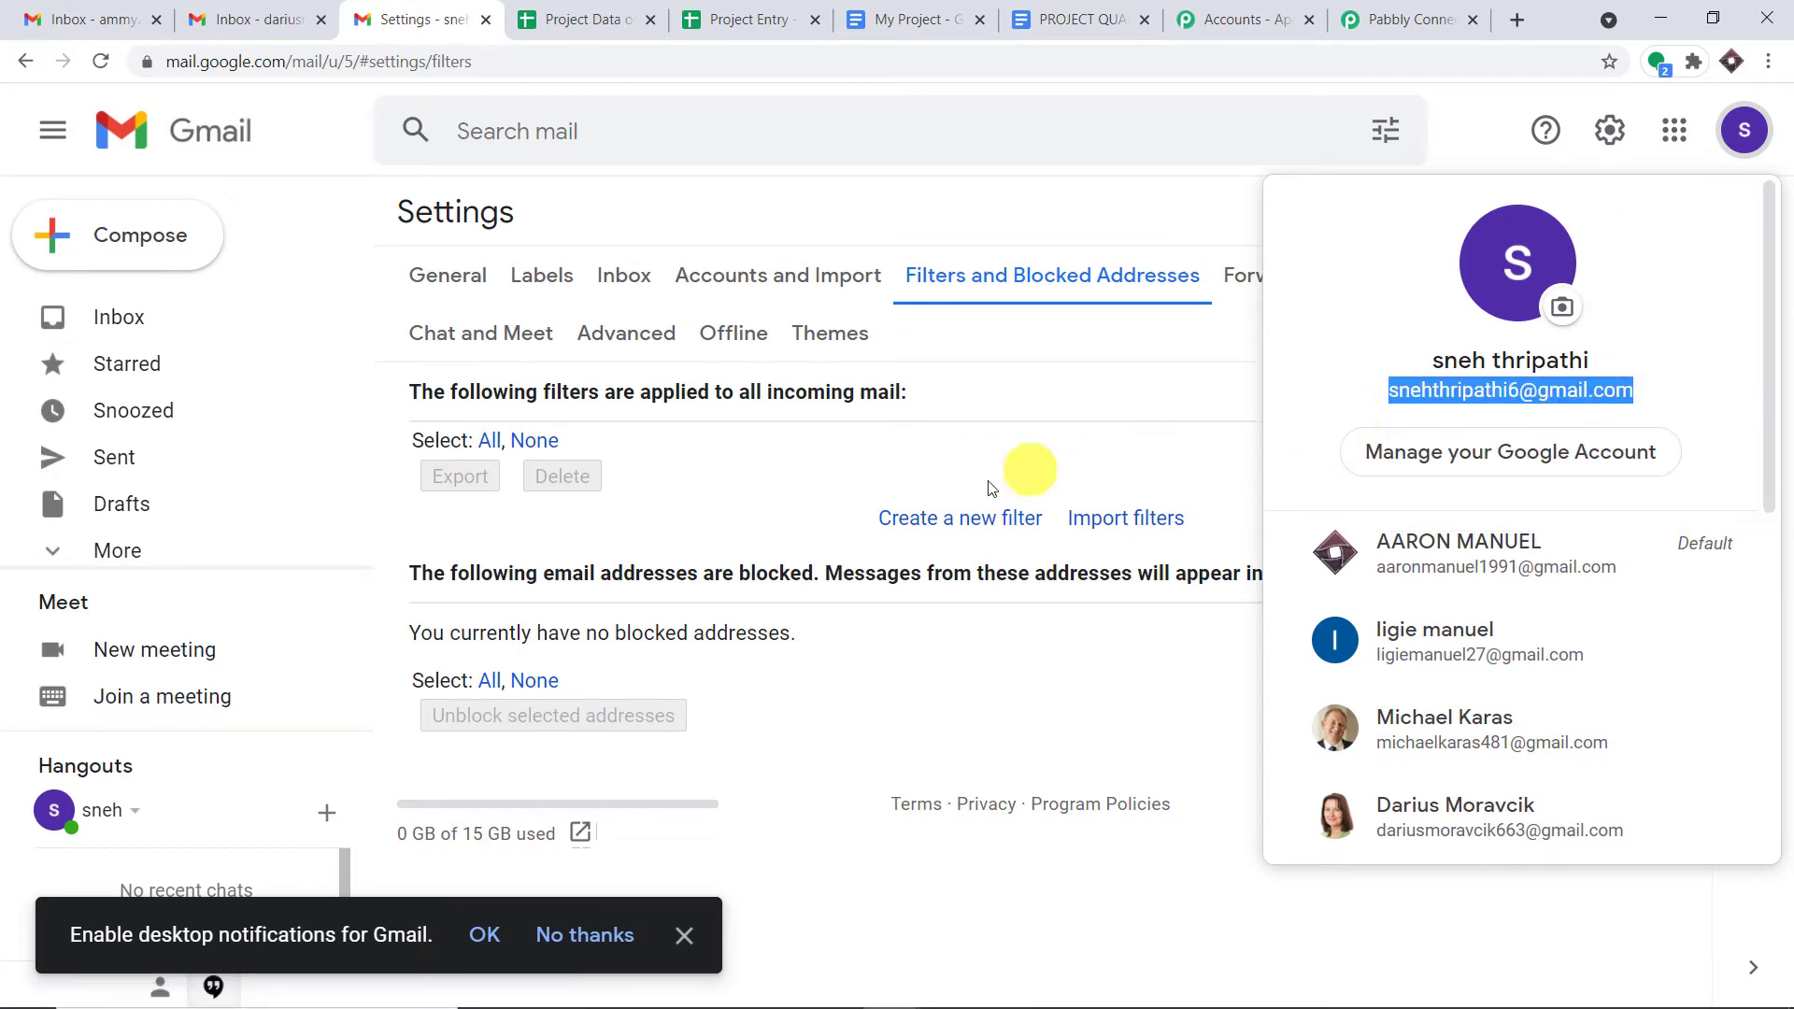
pyautogui.click(955, 520)
pyautogui.rightClick(670, 271)
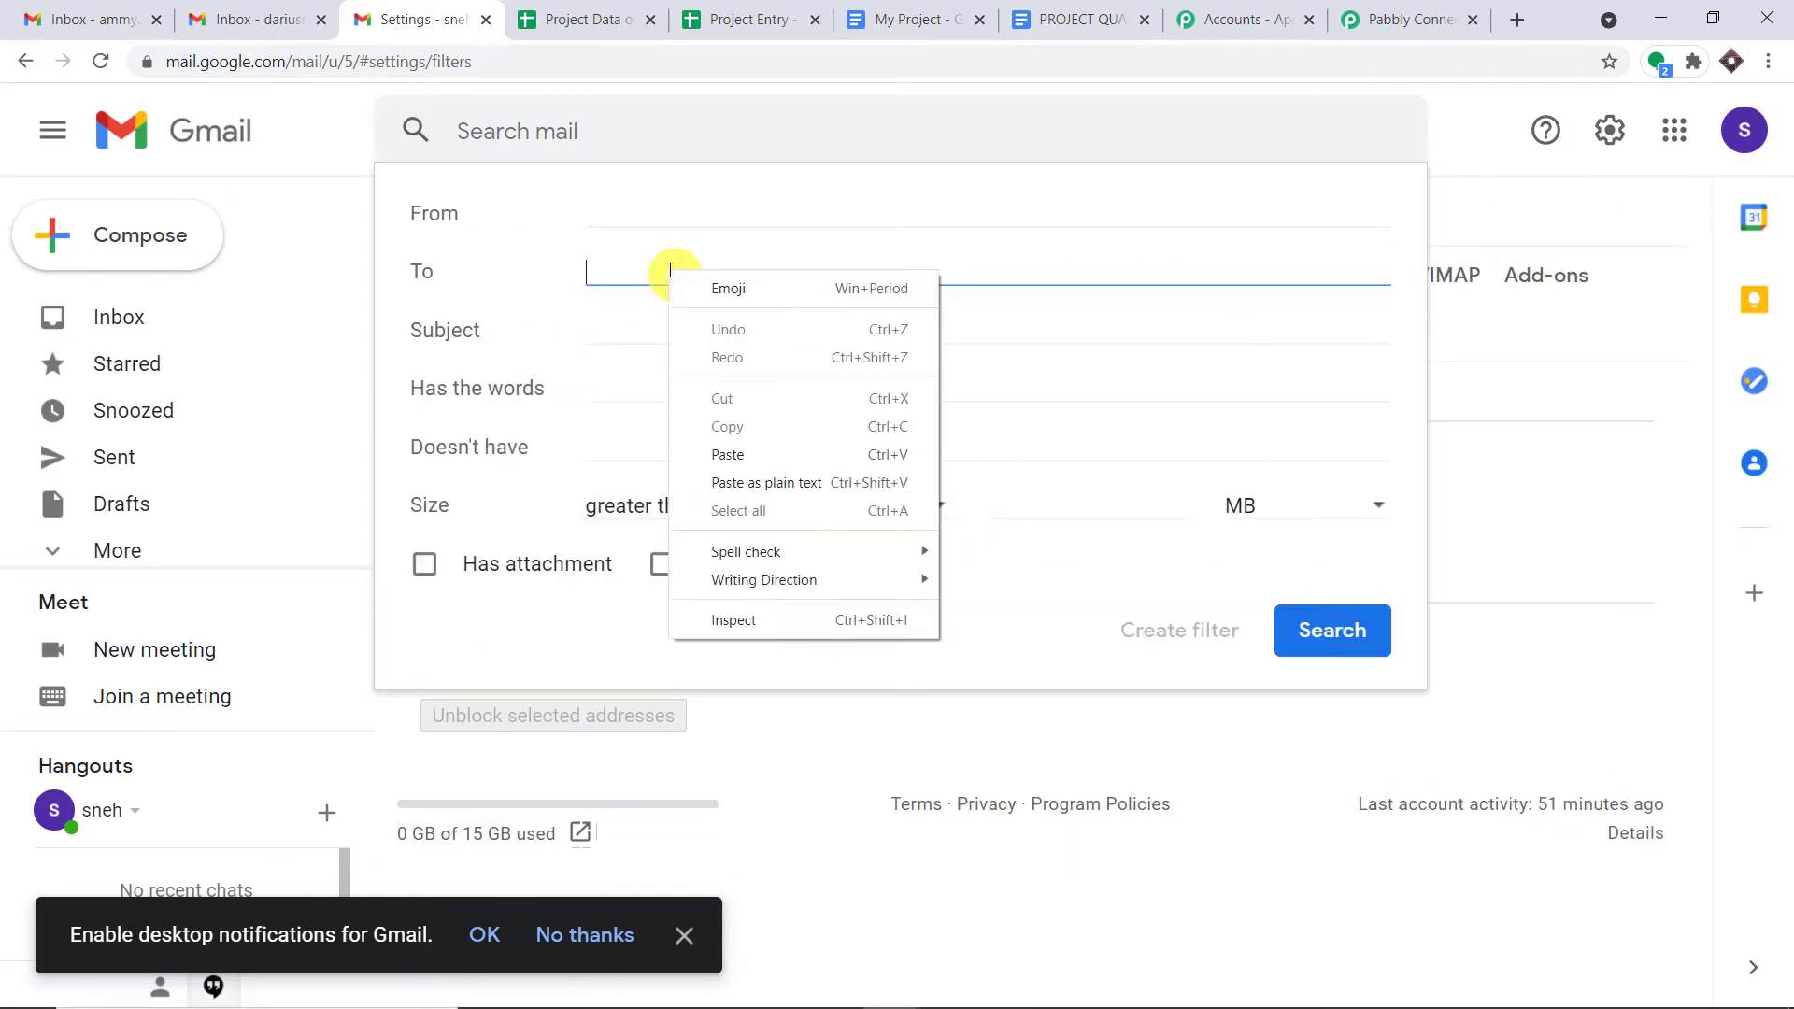
pyautogui.click(728, 455)
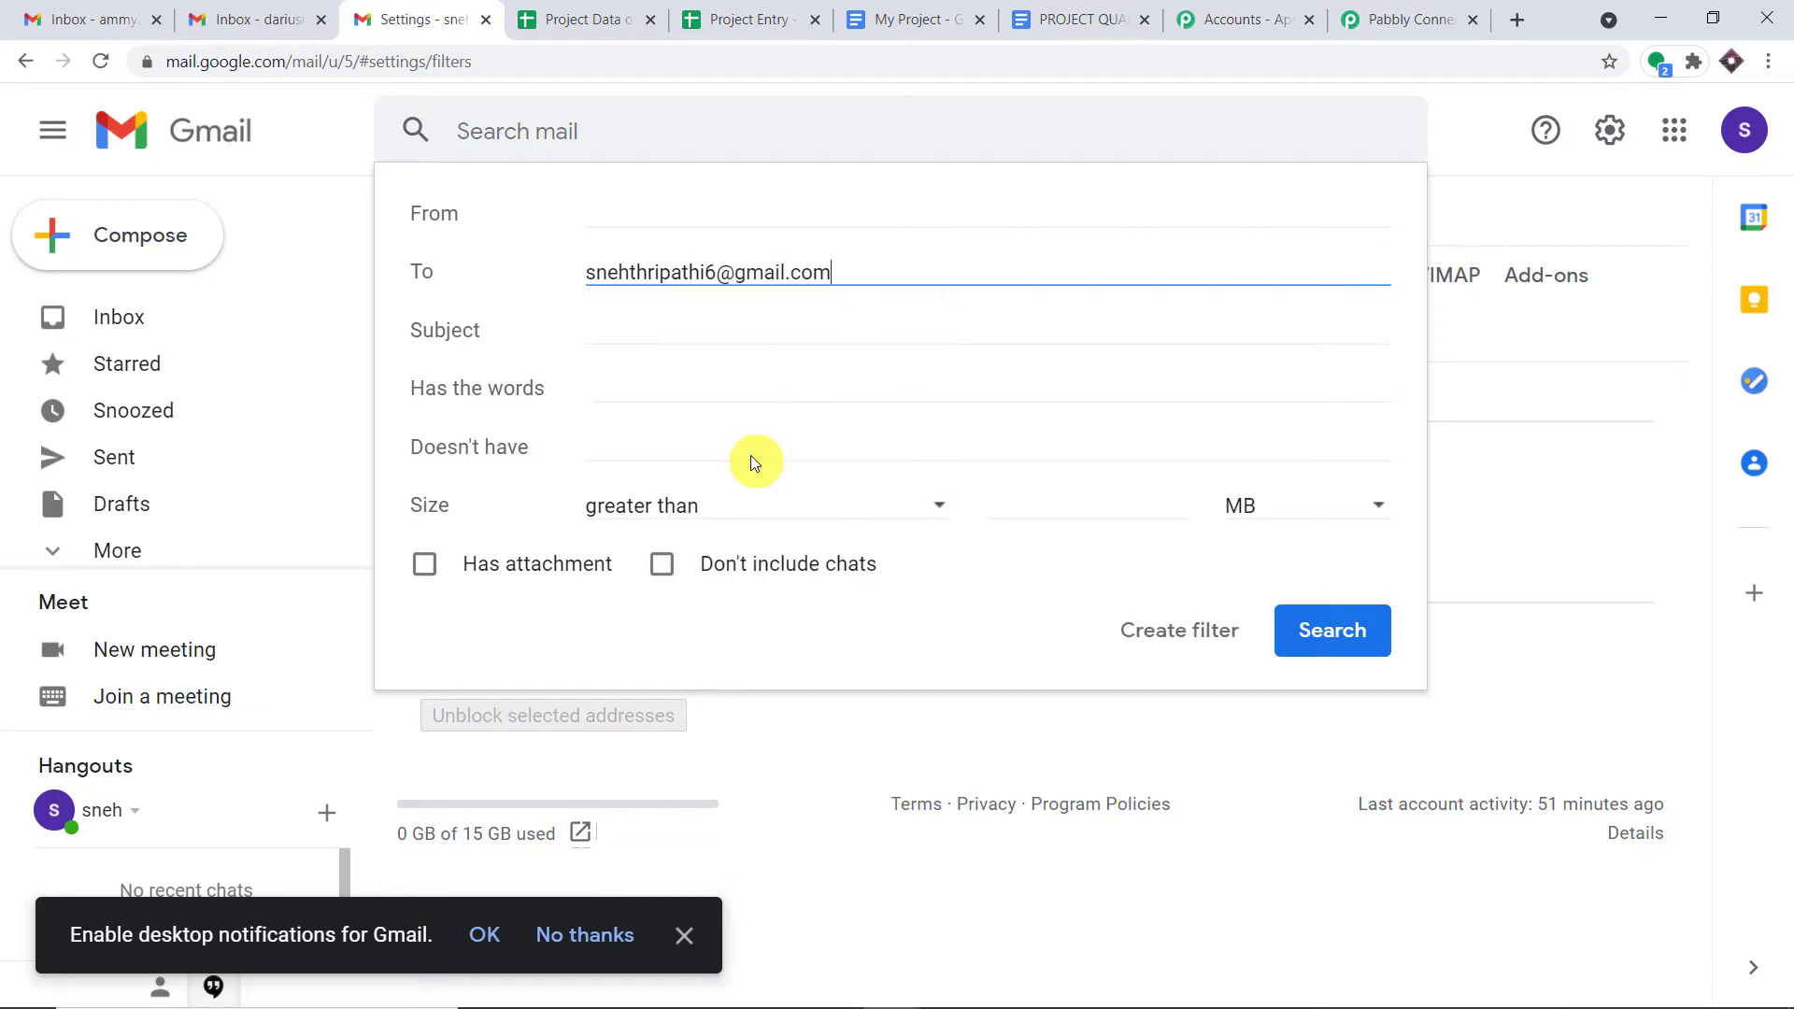
pyautogui.click(1211, 636)
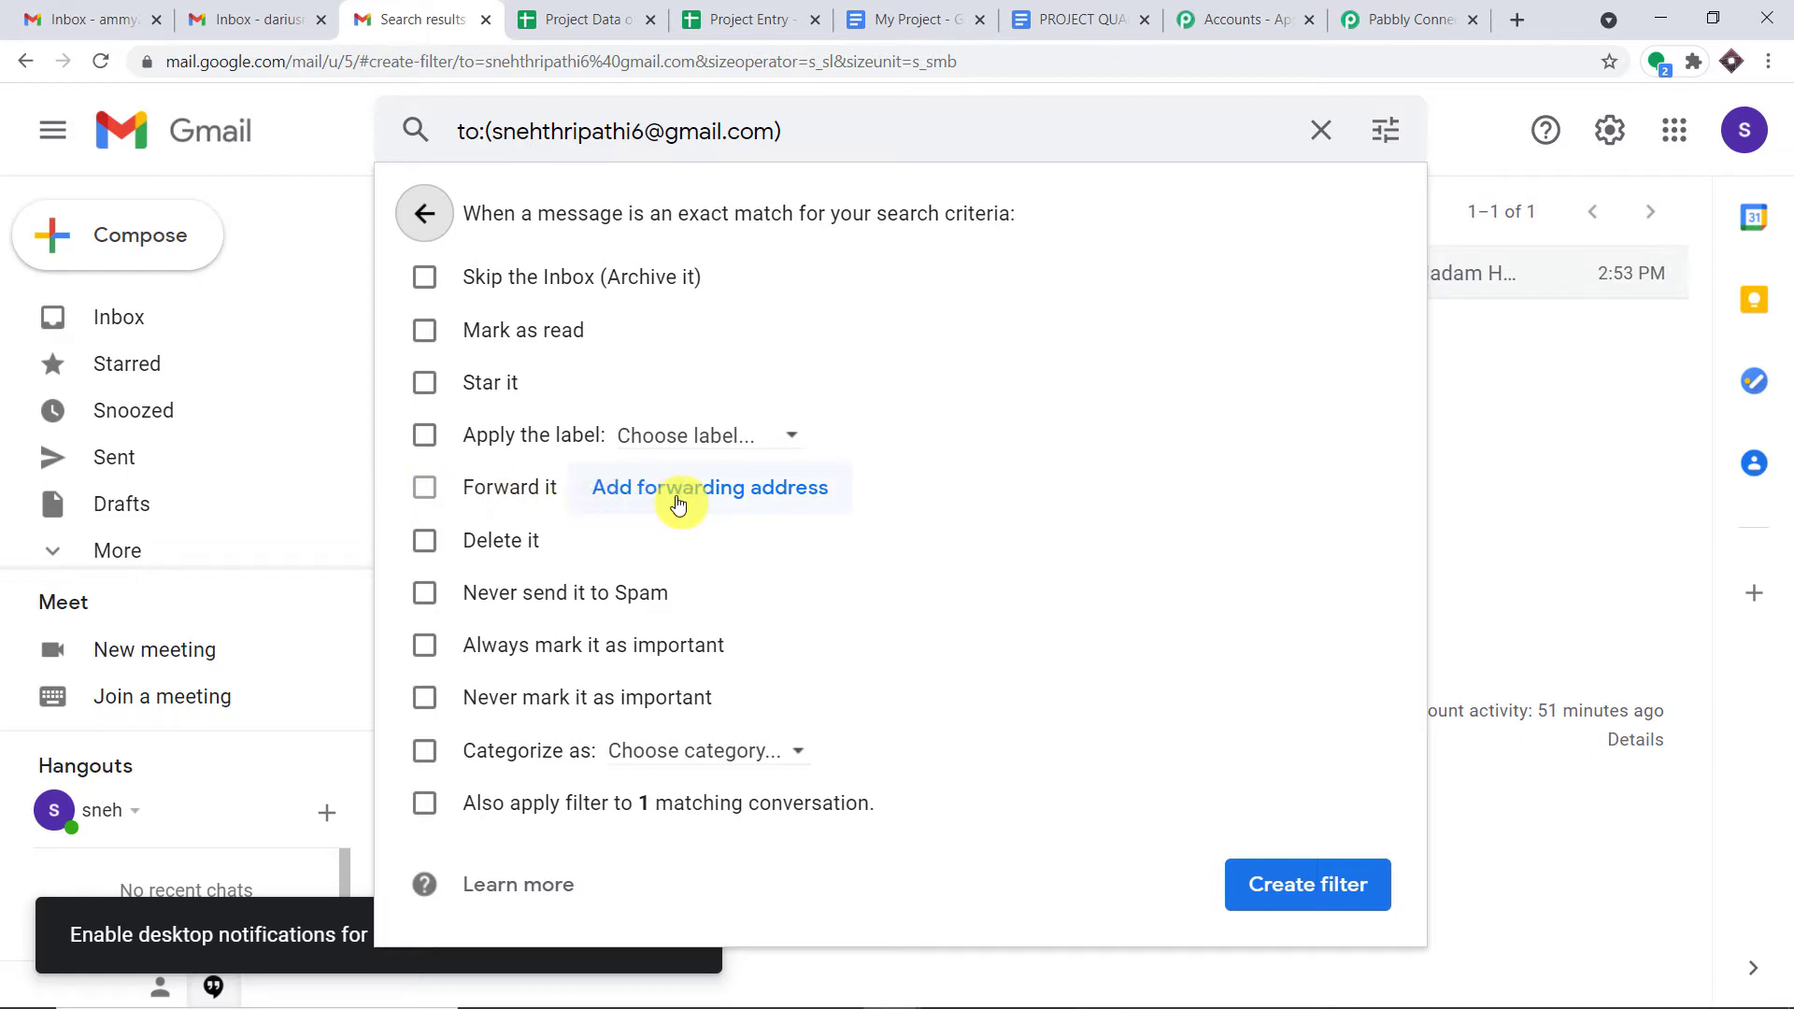
pyautogui.click(1407, 20)
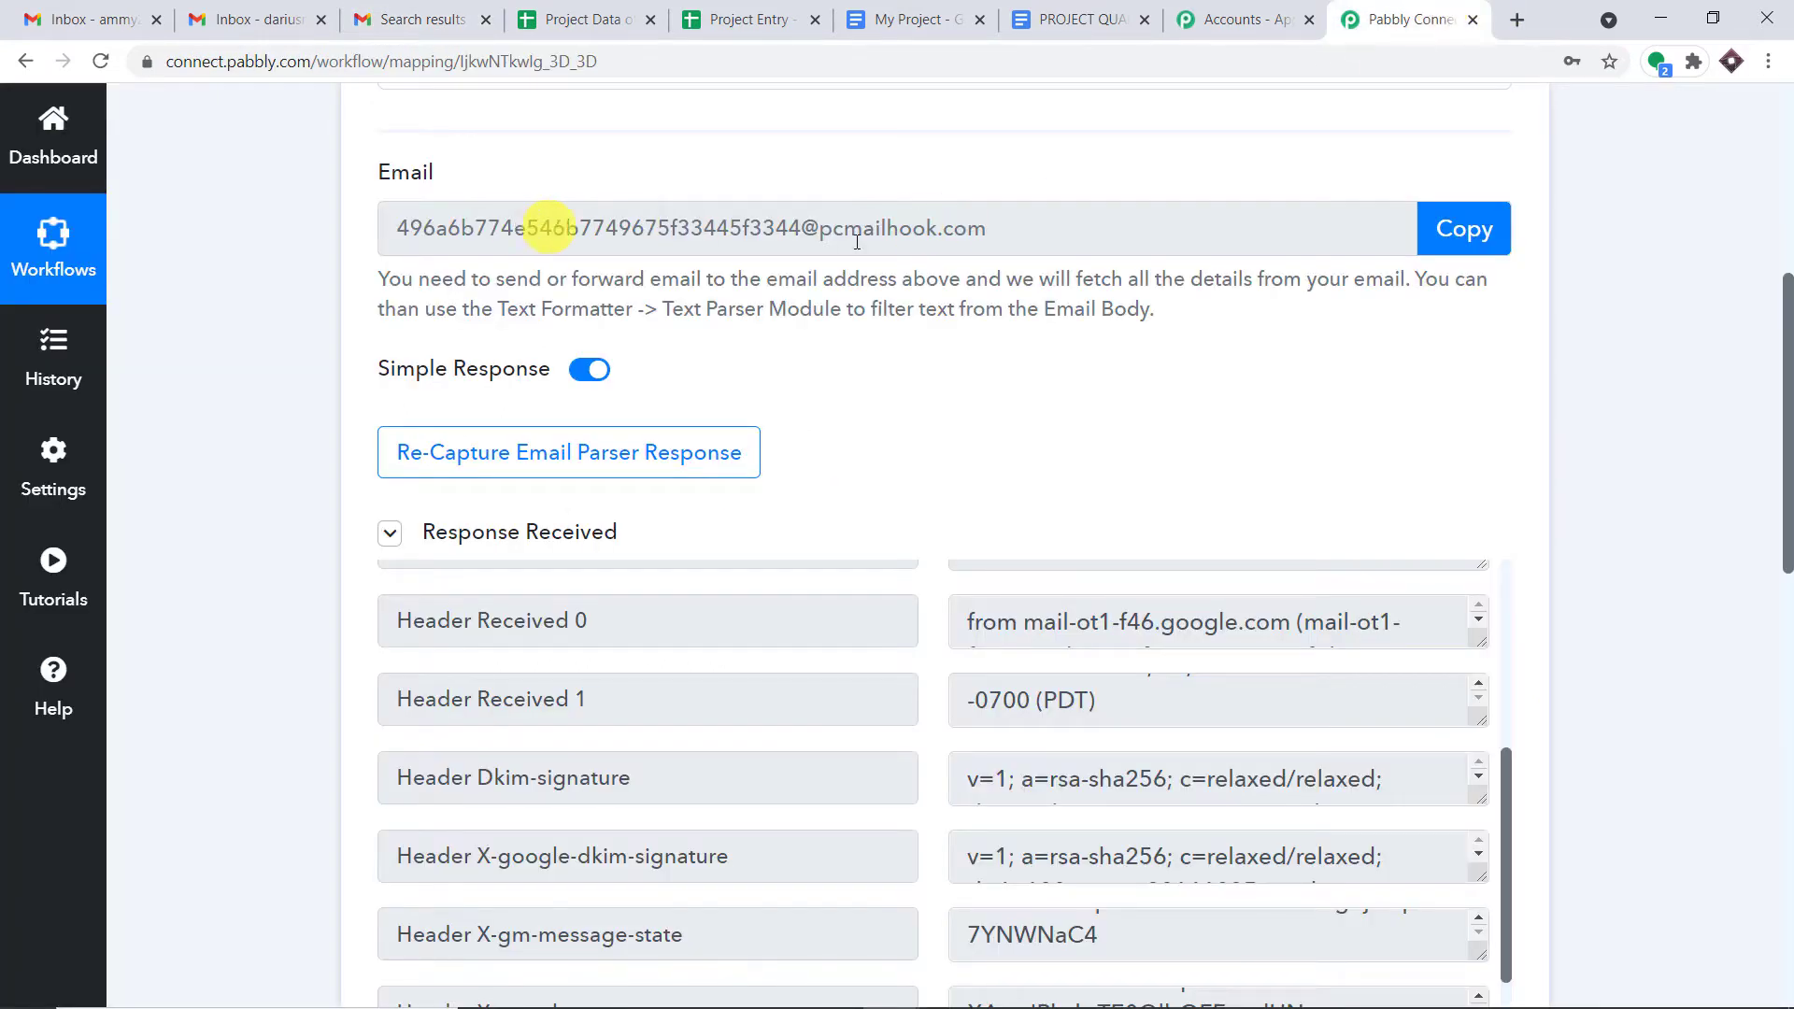
# - Copy the parser's capture address and re-capture the Email Parser response, confirming with Yes
pyautogui.click(1494, 229)
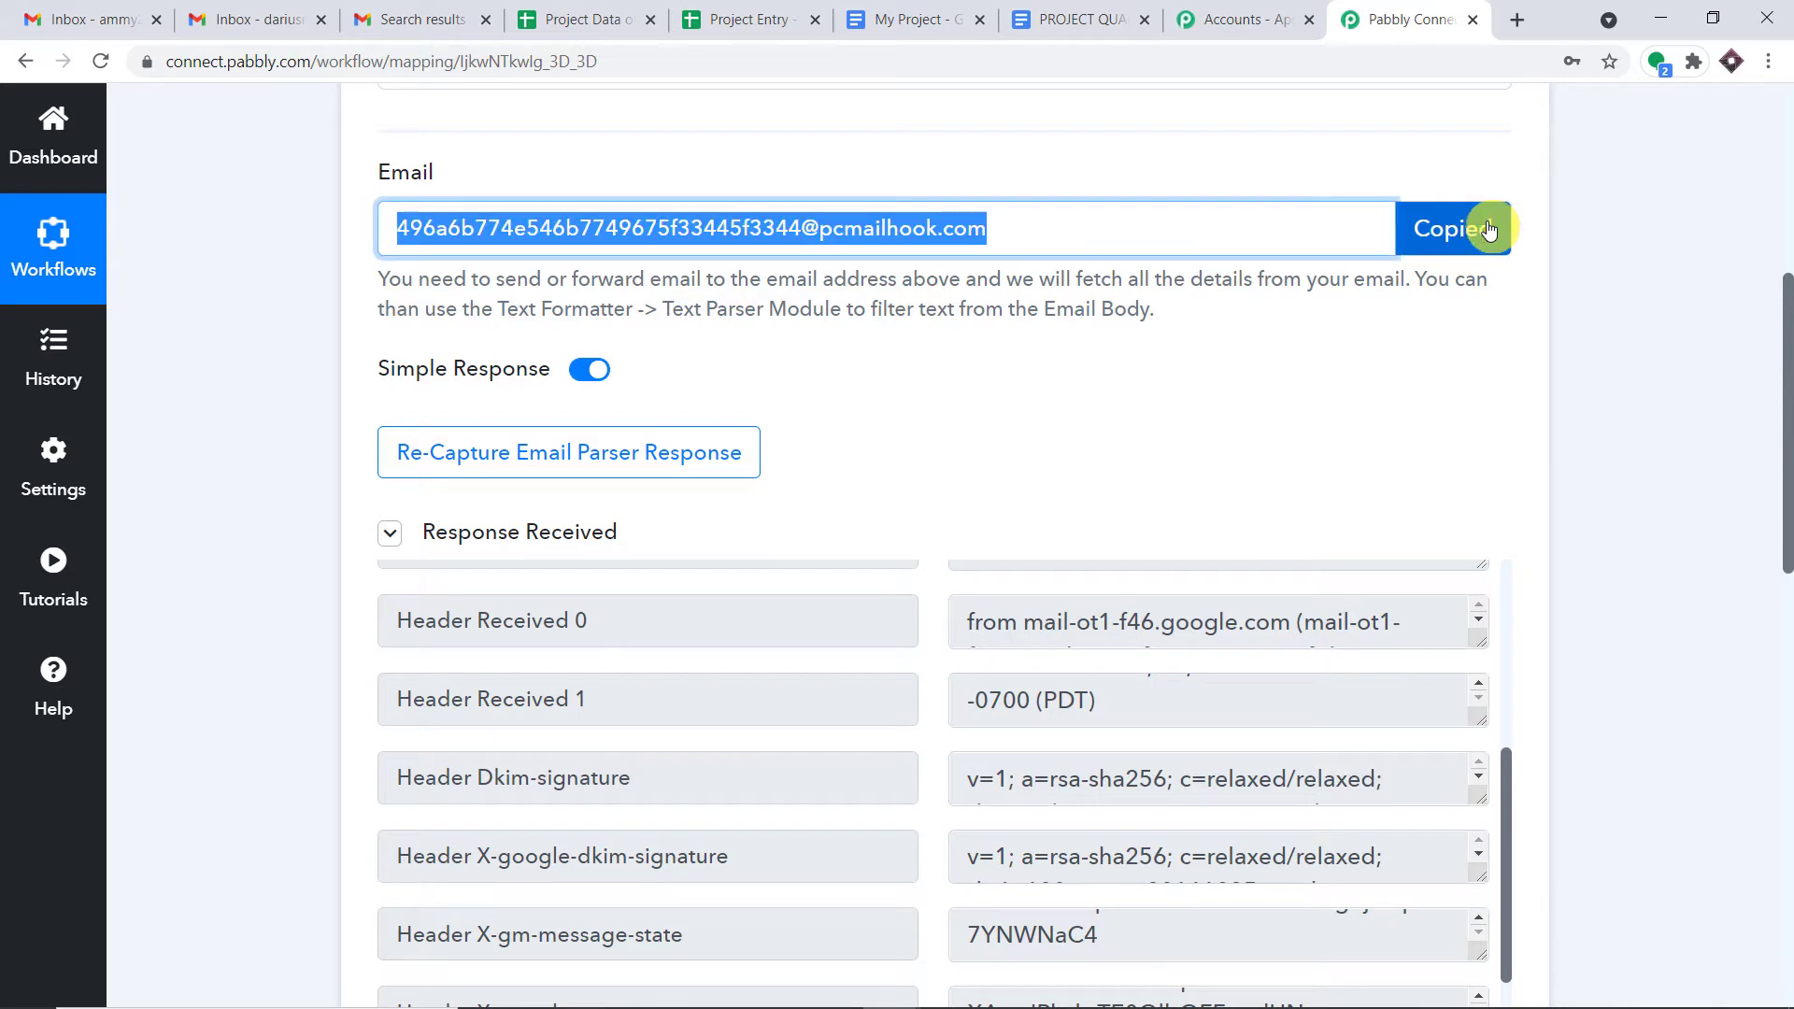
pyautogui.click(660, 452)
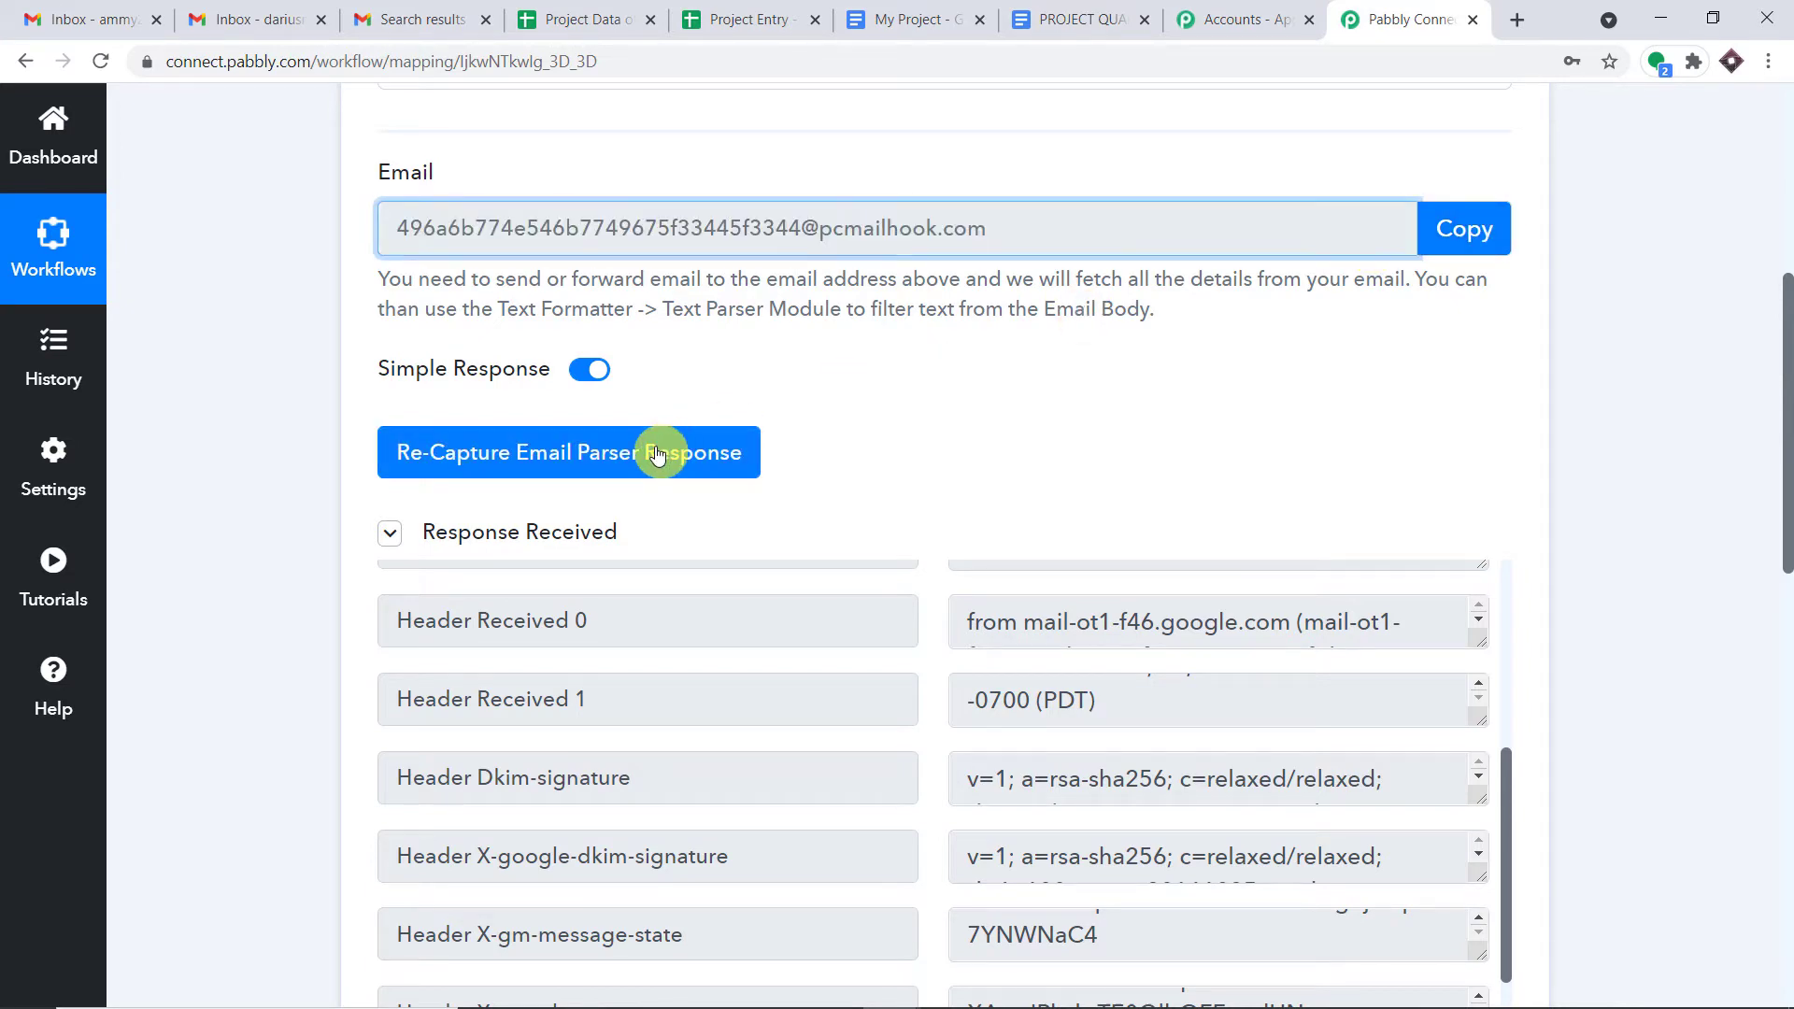
pyautogui.click(830, 743)
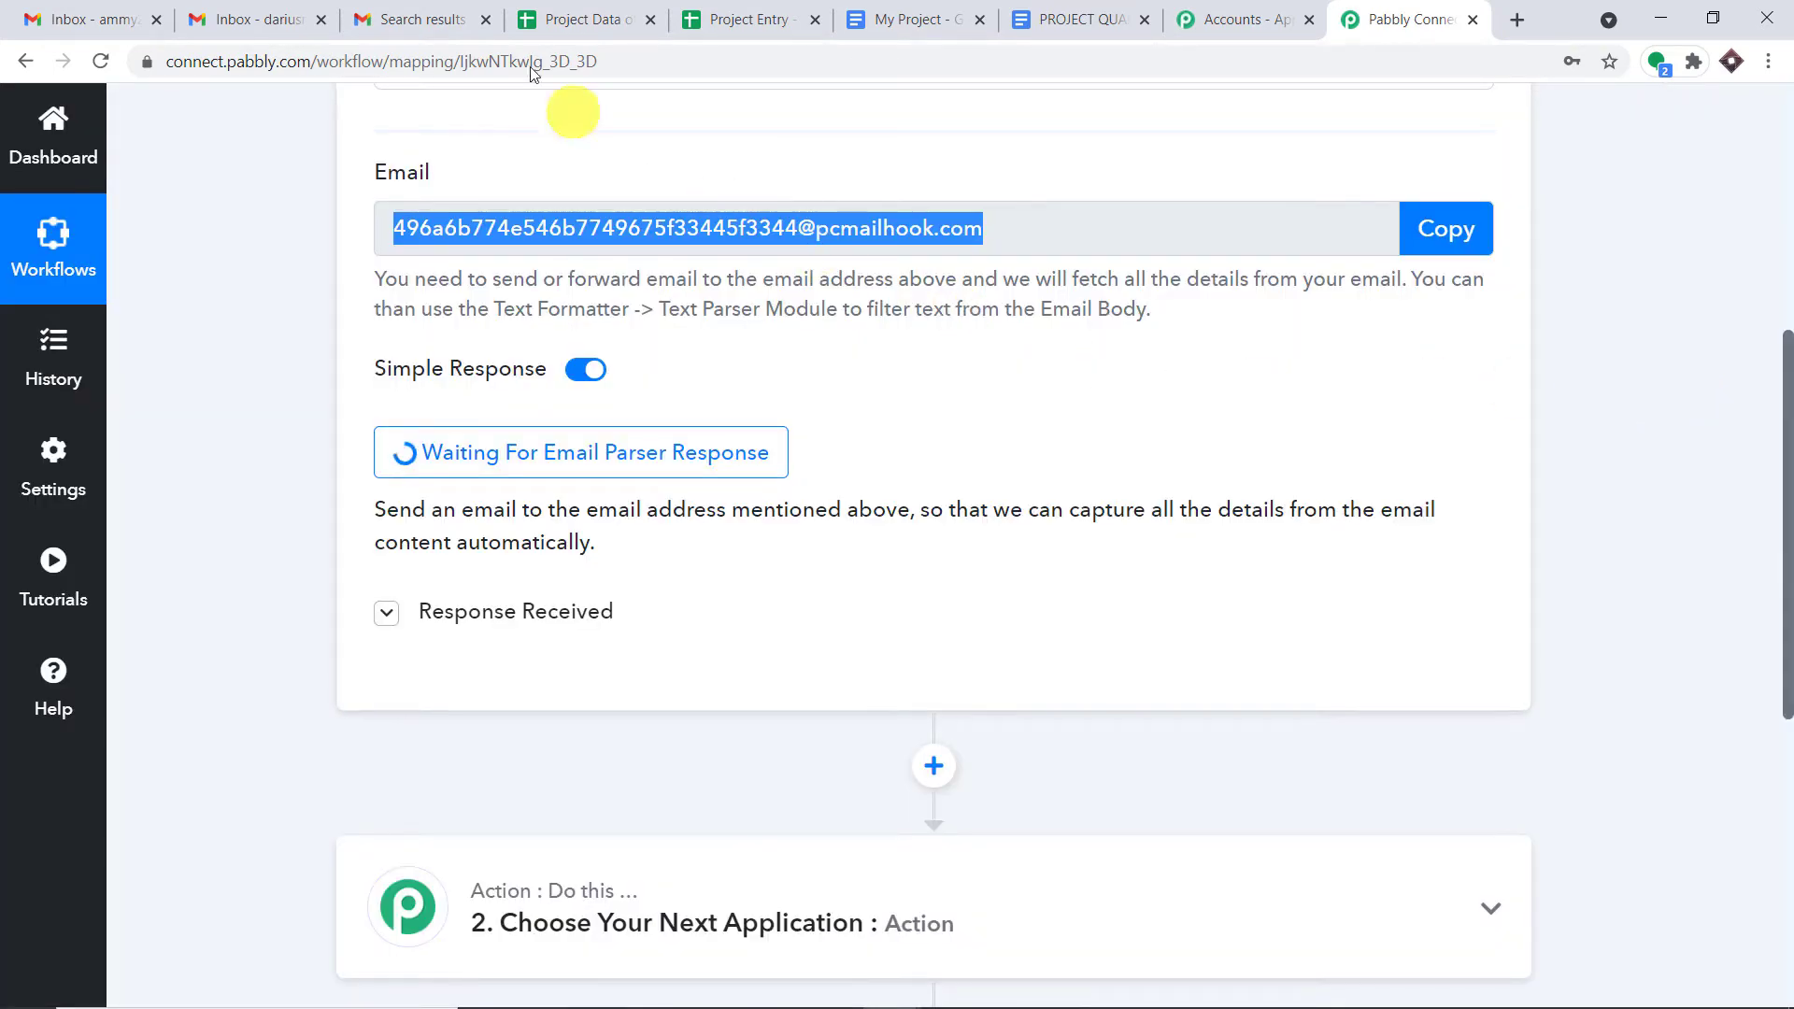
pyautogui.click(369, 13)
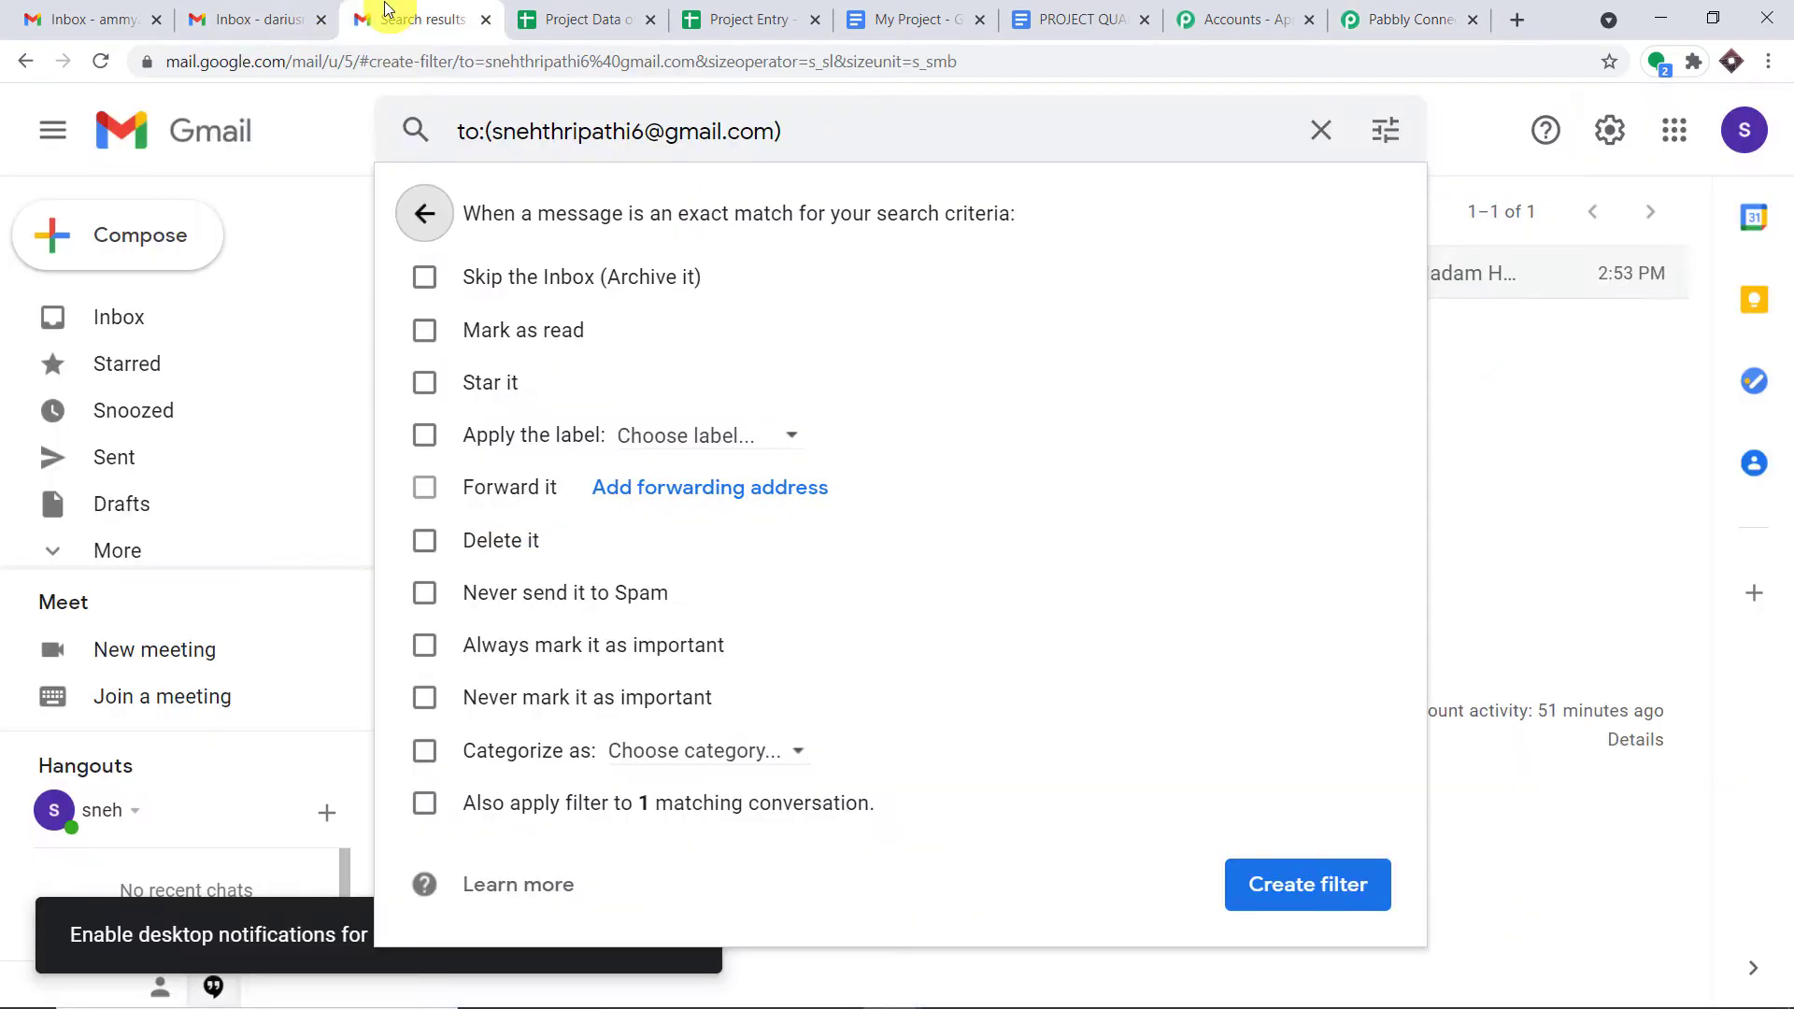
# - Enter the copied Pabbly parser address as a new Gmail forwarding address
pyautogui.click(707, 489)
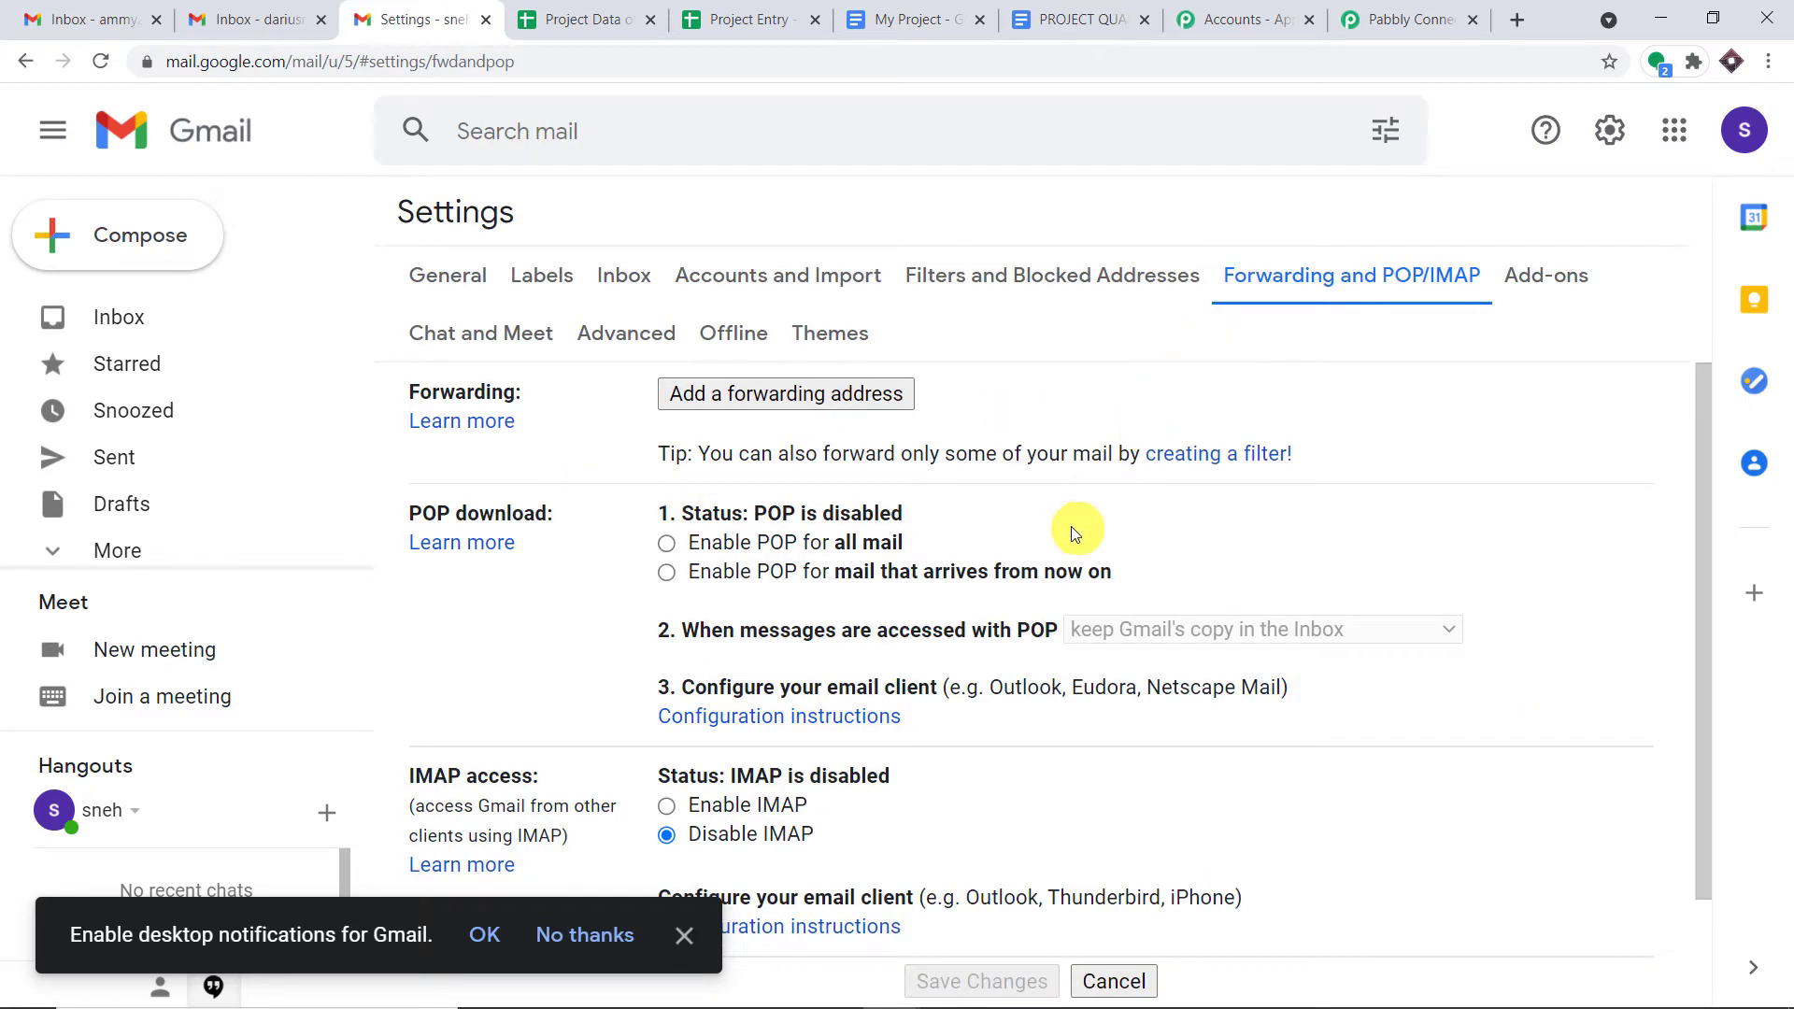
pyautogui.scroll(-2, 1071, 528)
pyautogui.scroll(2, 1071, 532)
pyautogui.click(850, 390)
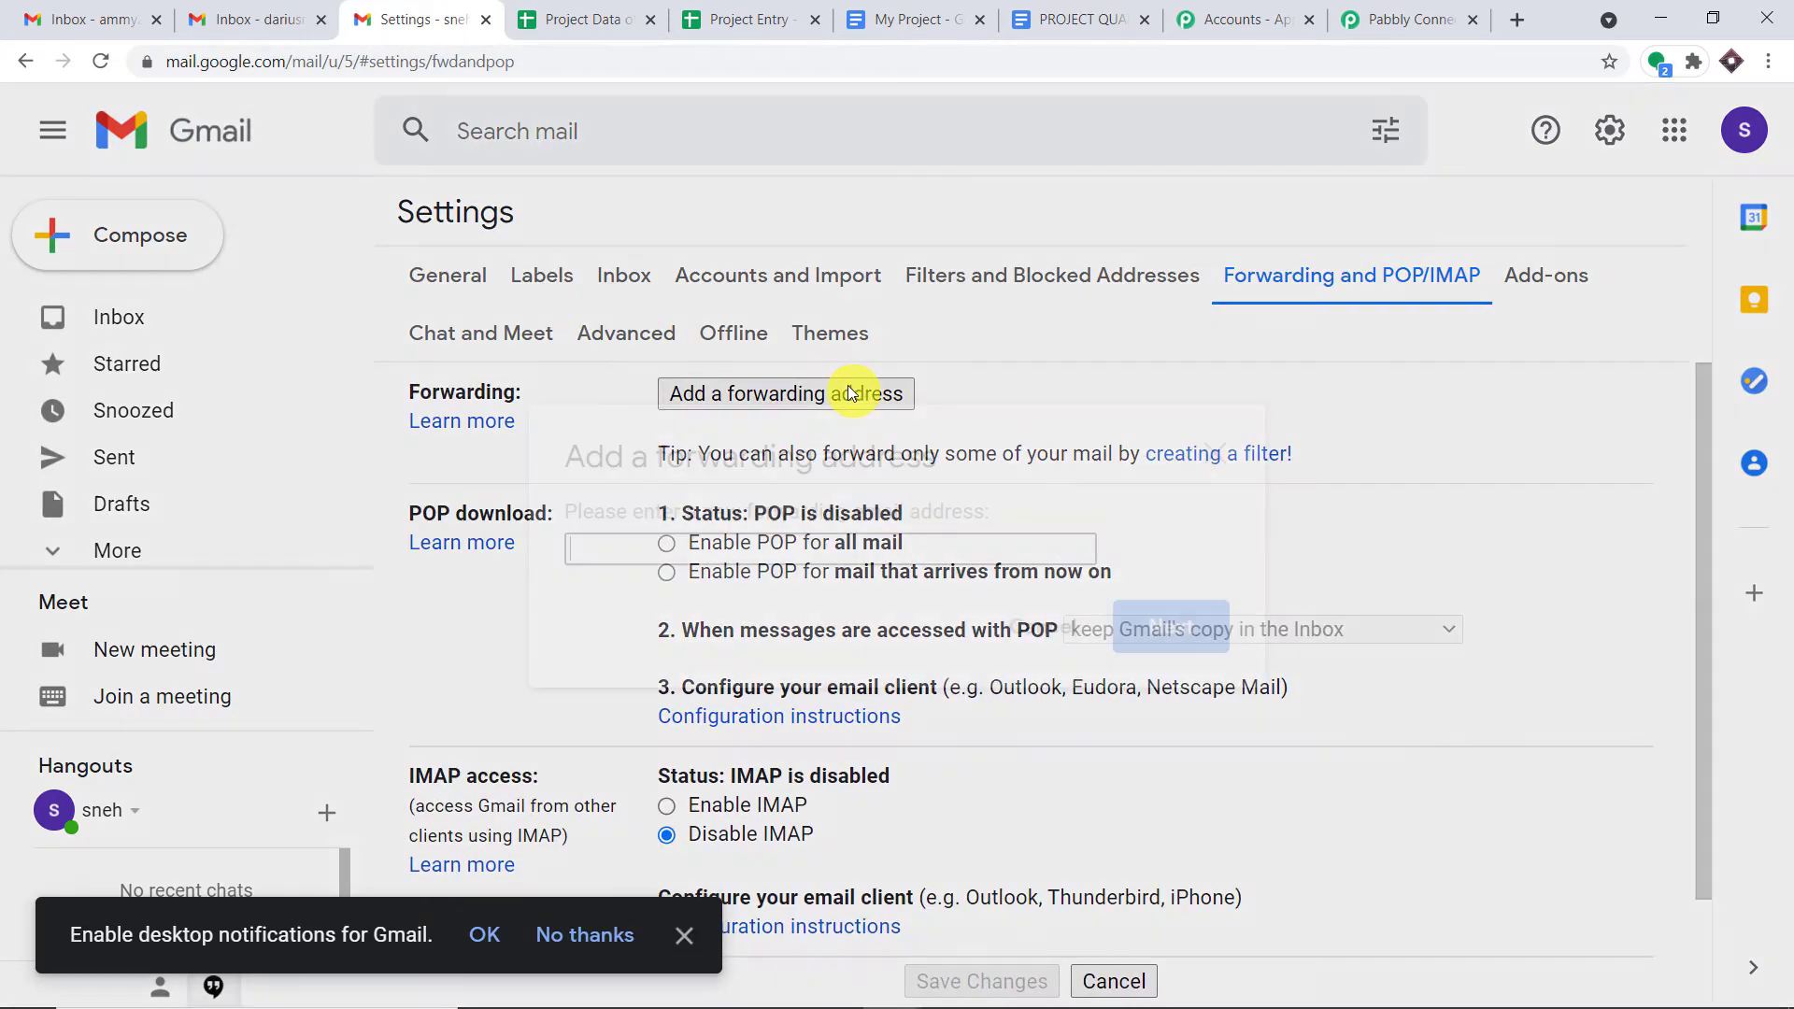
pyautogui.rightClick(738, 552)
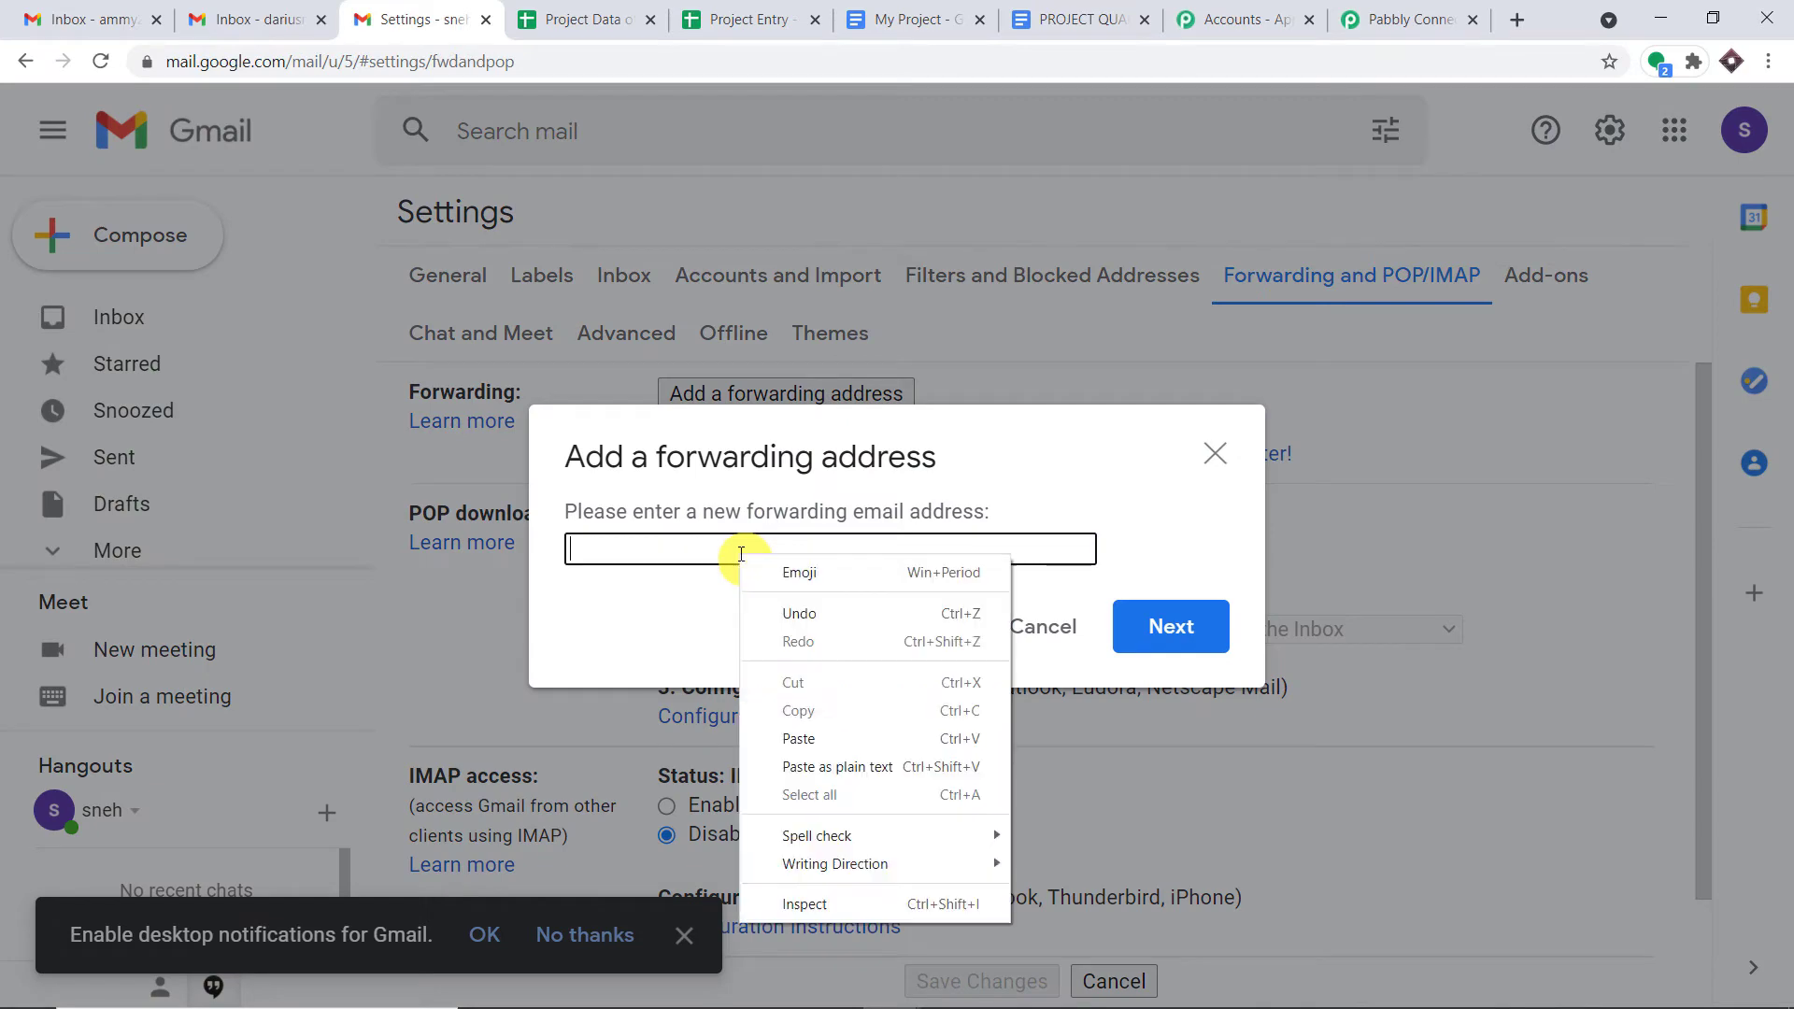
pyautogui.click(808, 741)
pyautogui.click(1194, 621)
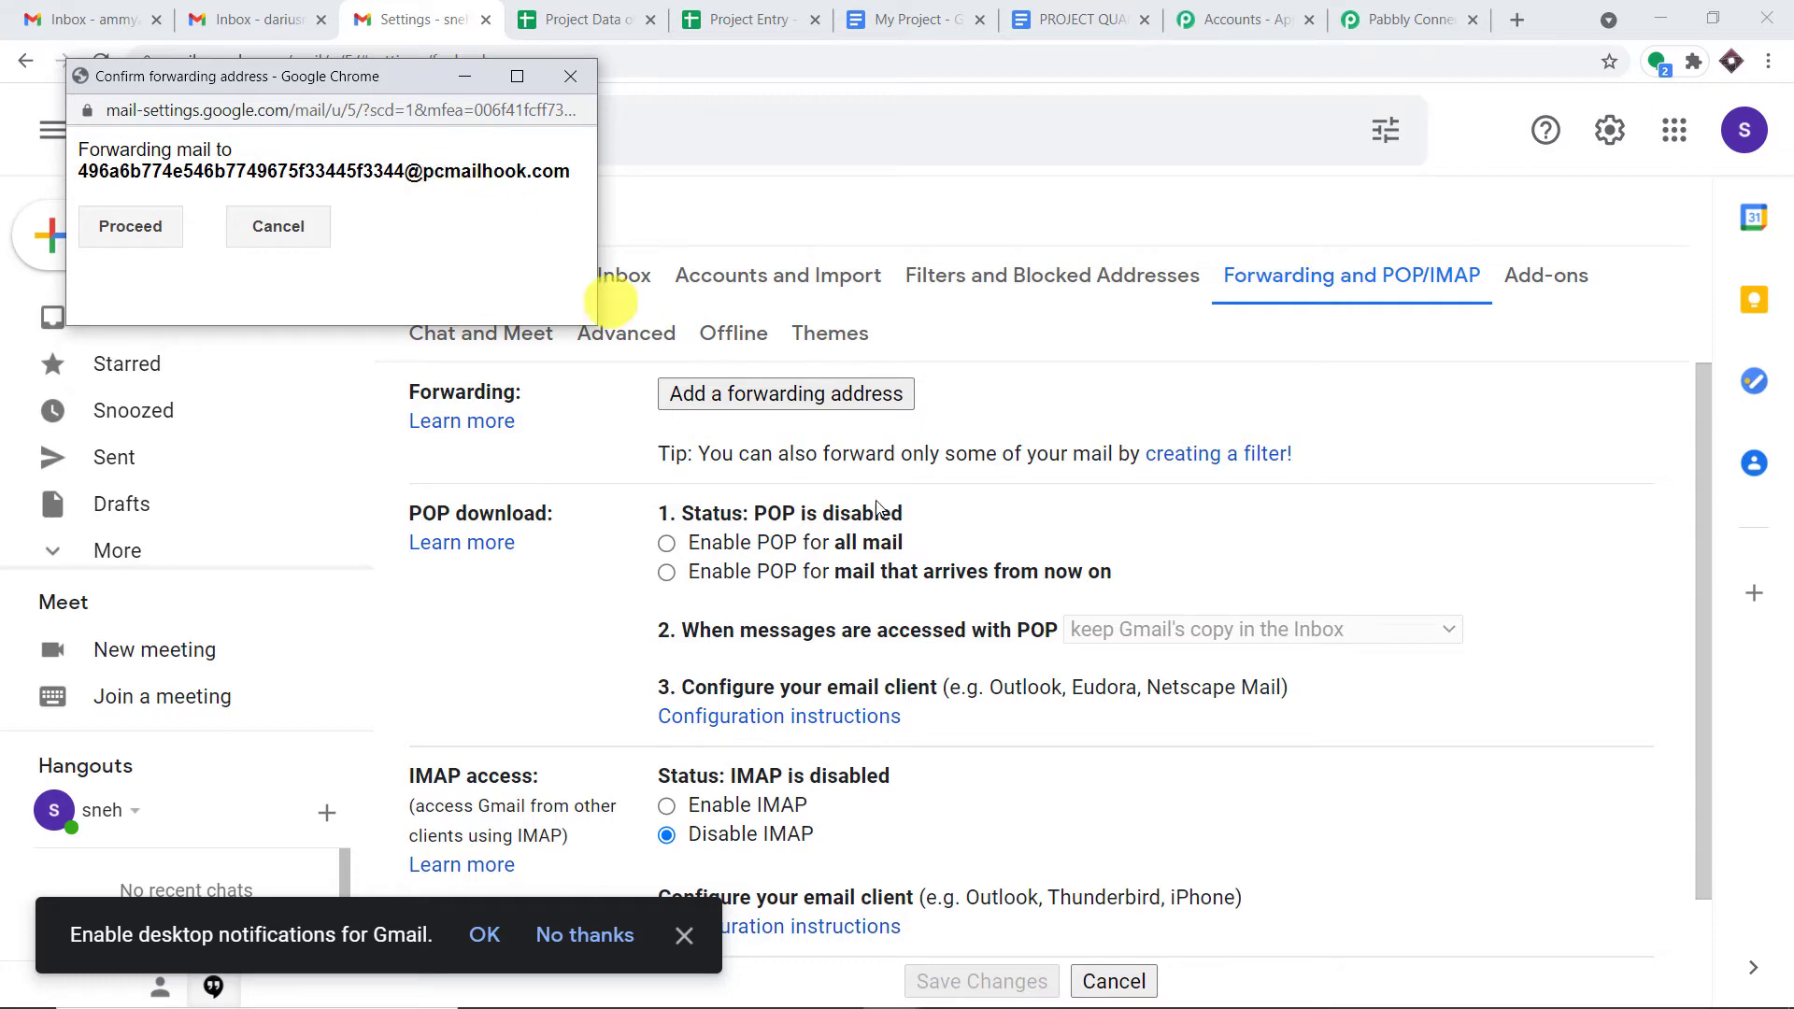
# - Confirm forwarding to the parser address and dismiss the confirmation-code notice
pyautogui.click(145, 229)
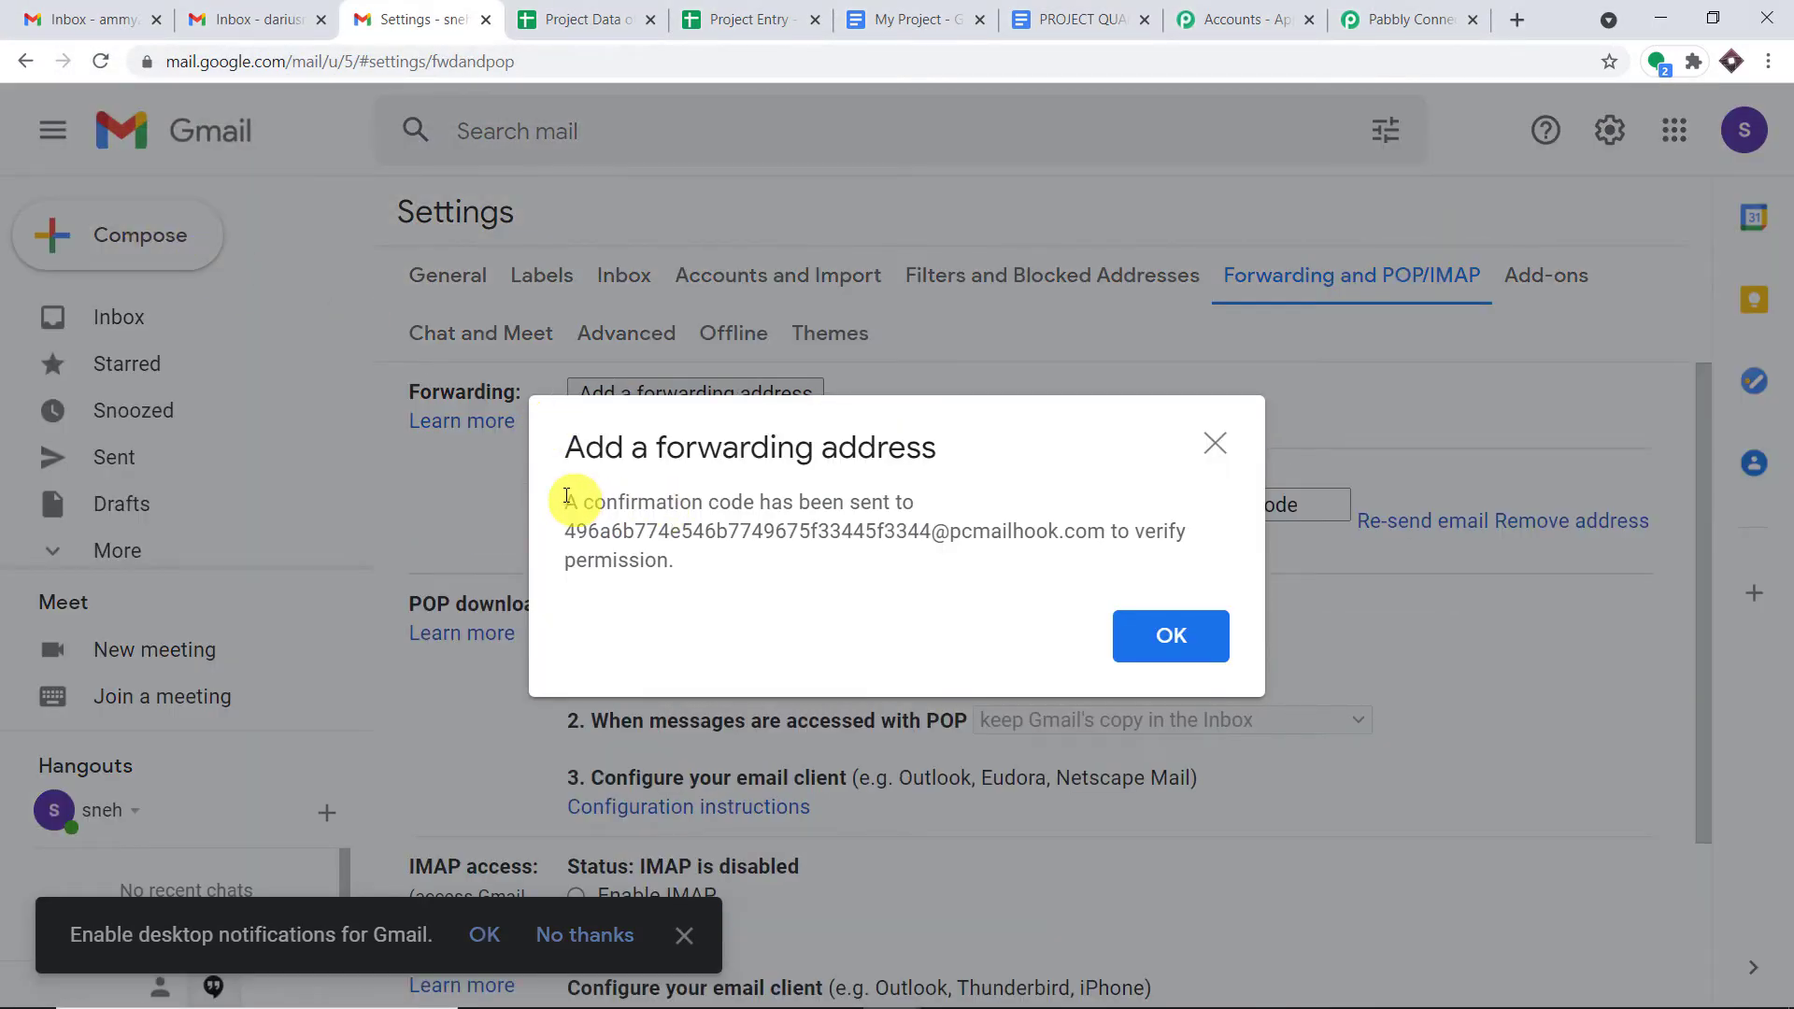
pyautogui.moveTo(564, 502); pyautogui.dragTo(917, 505)
pyautogui.moveTo(561, 532); pyautogui.dragTo(1075, 533)
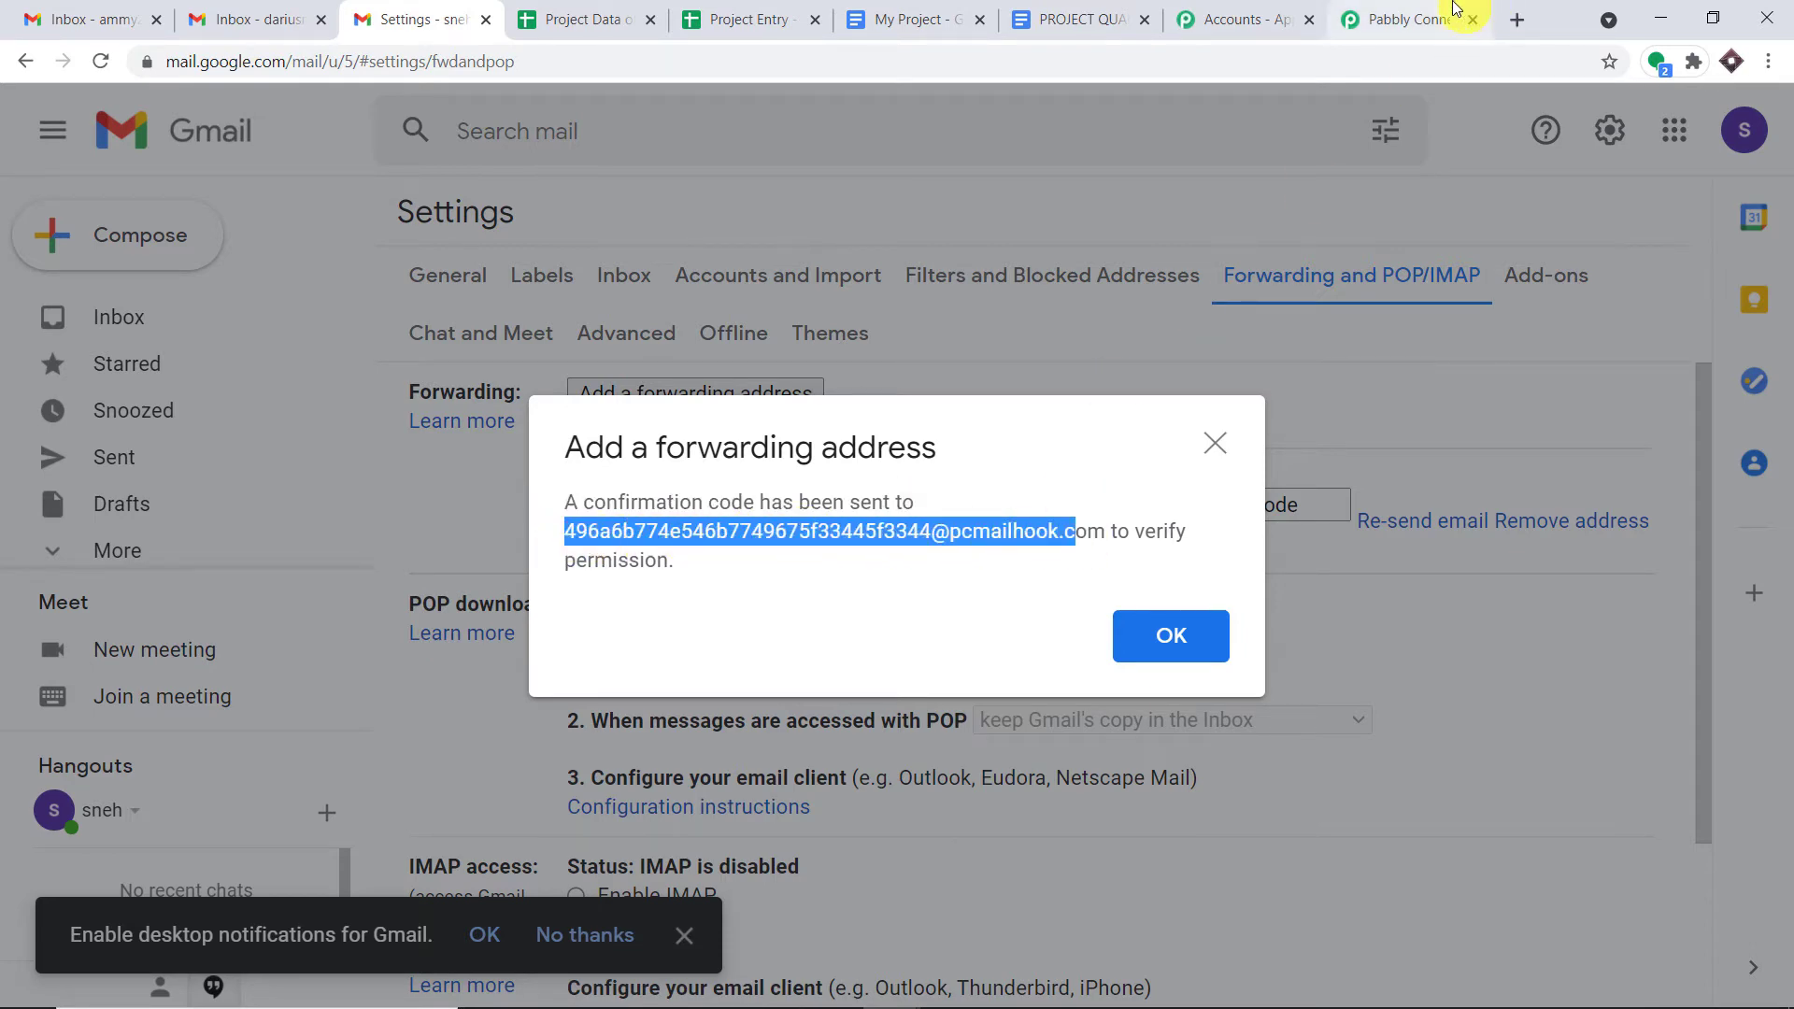
pyautogui.click(1155, 631)
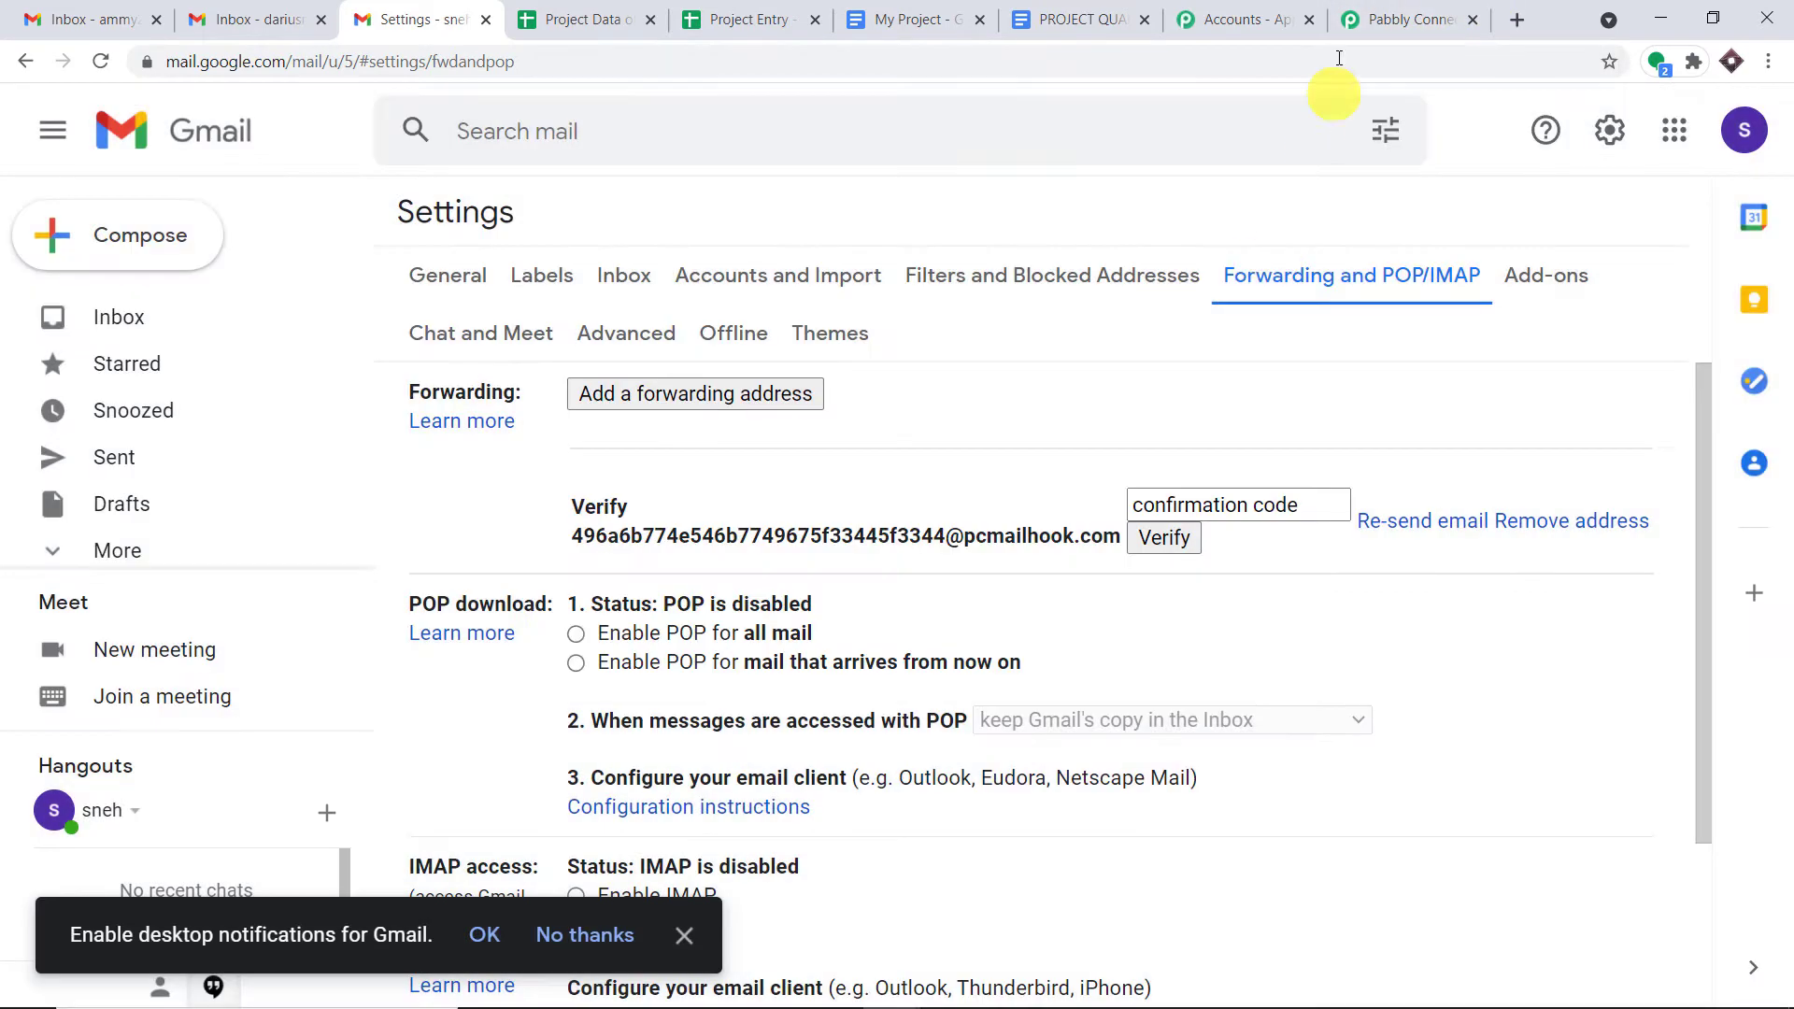
pyautogui.click(1390, 12)
# - Scroll the Email Parser response to Body Text and enlarge the box to show the confirmation code
pyautogui.scroll(-2, 1354, 608)
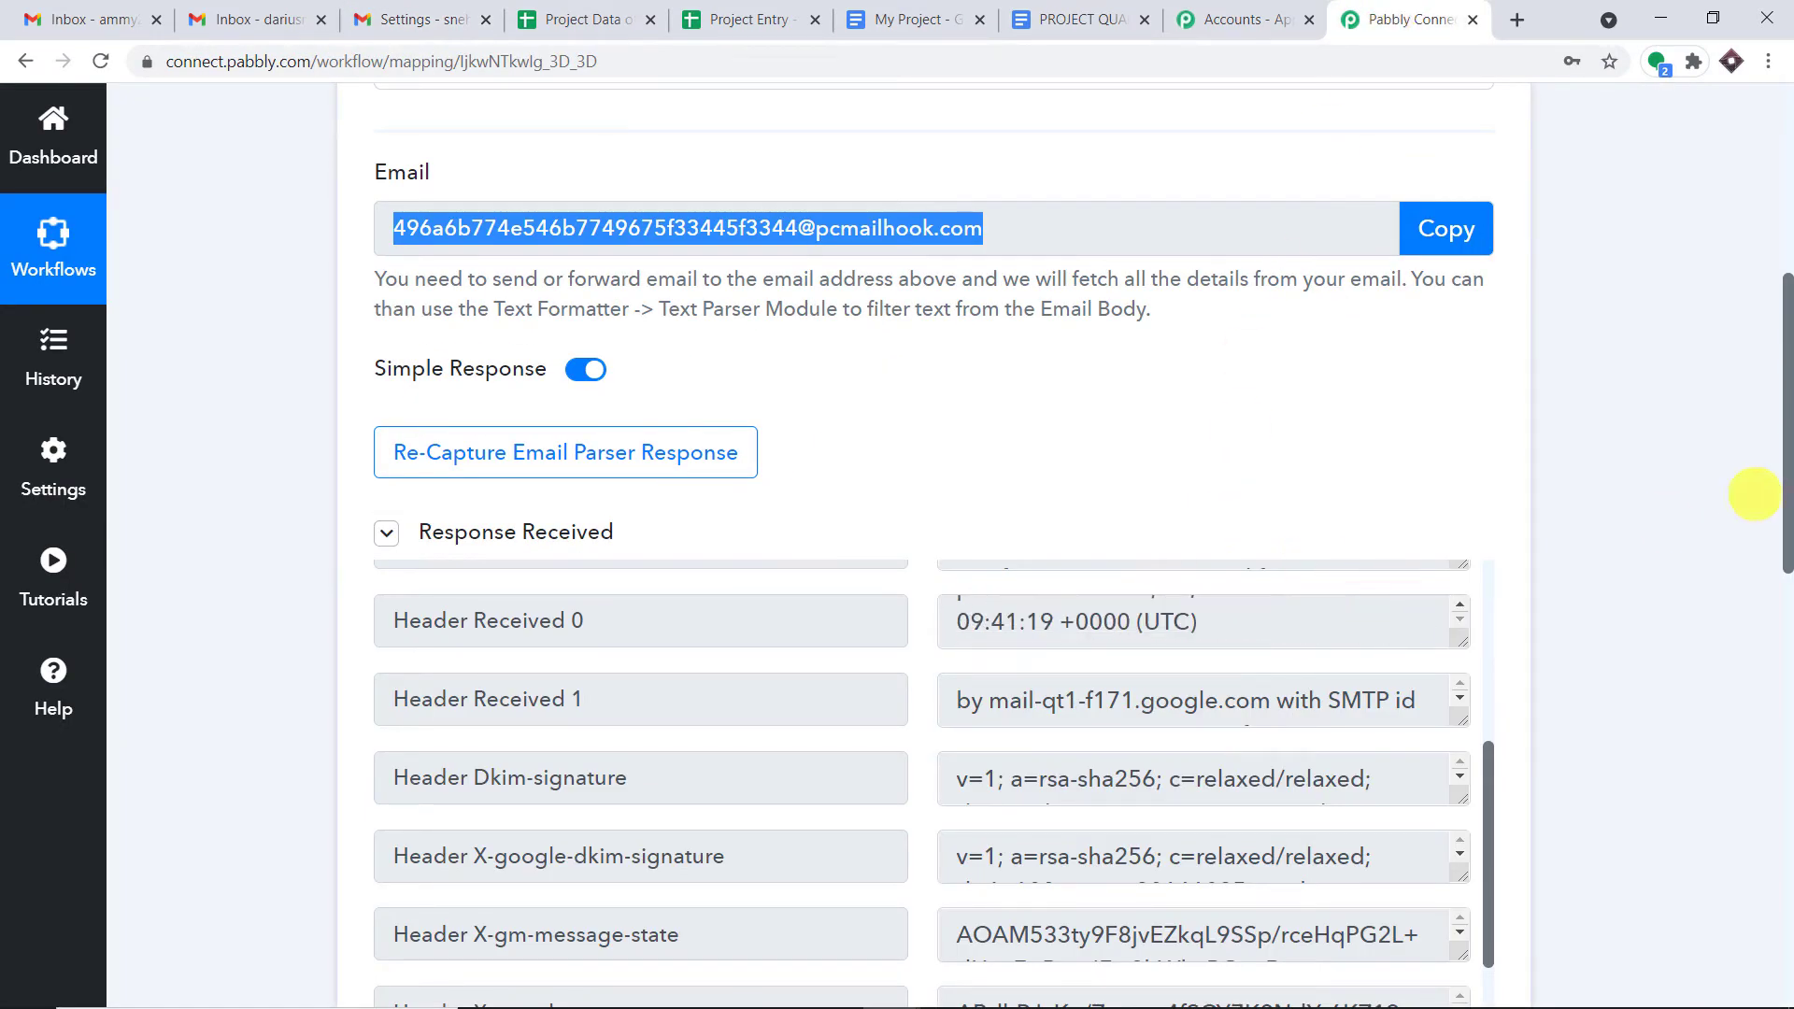
pyautogui.scroll(-1, 1786, 472)
pyautogui.scroll(-3, 1787, 472)
pyautogui.scroll(-2, 1361, 461)
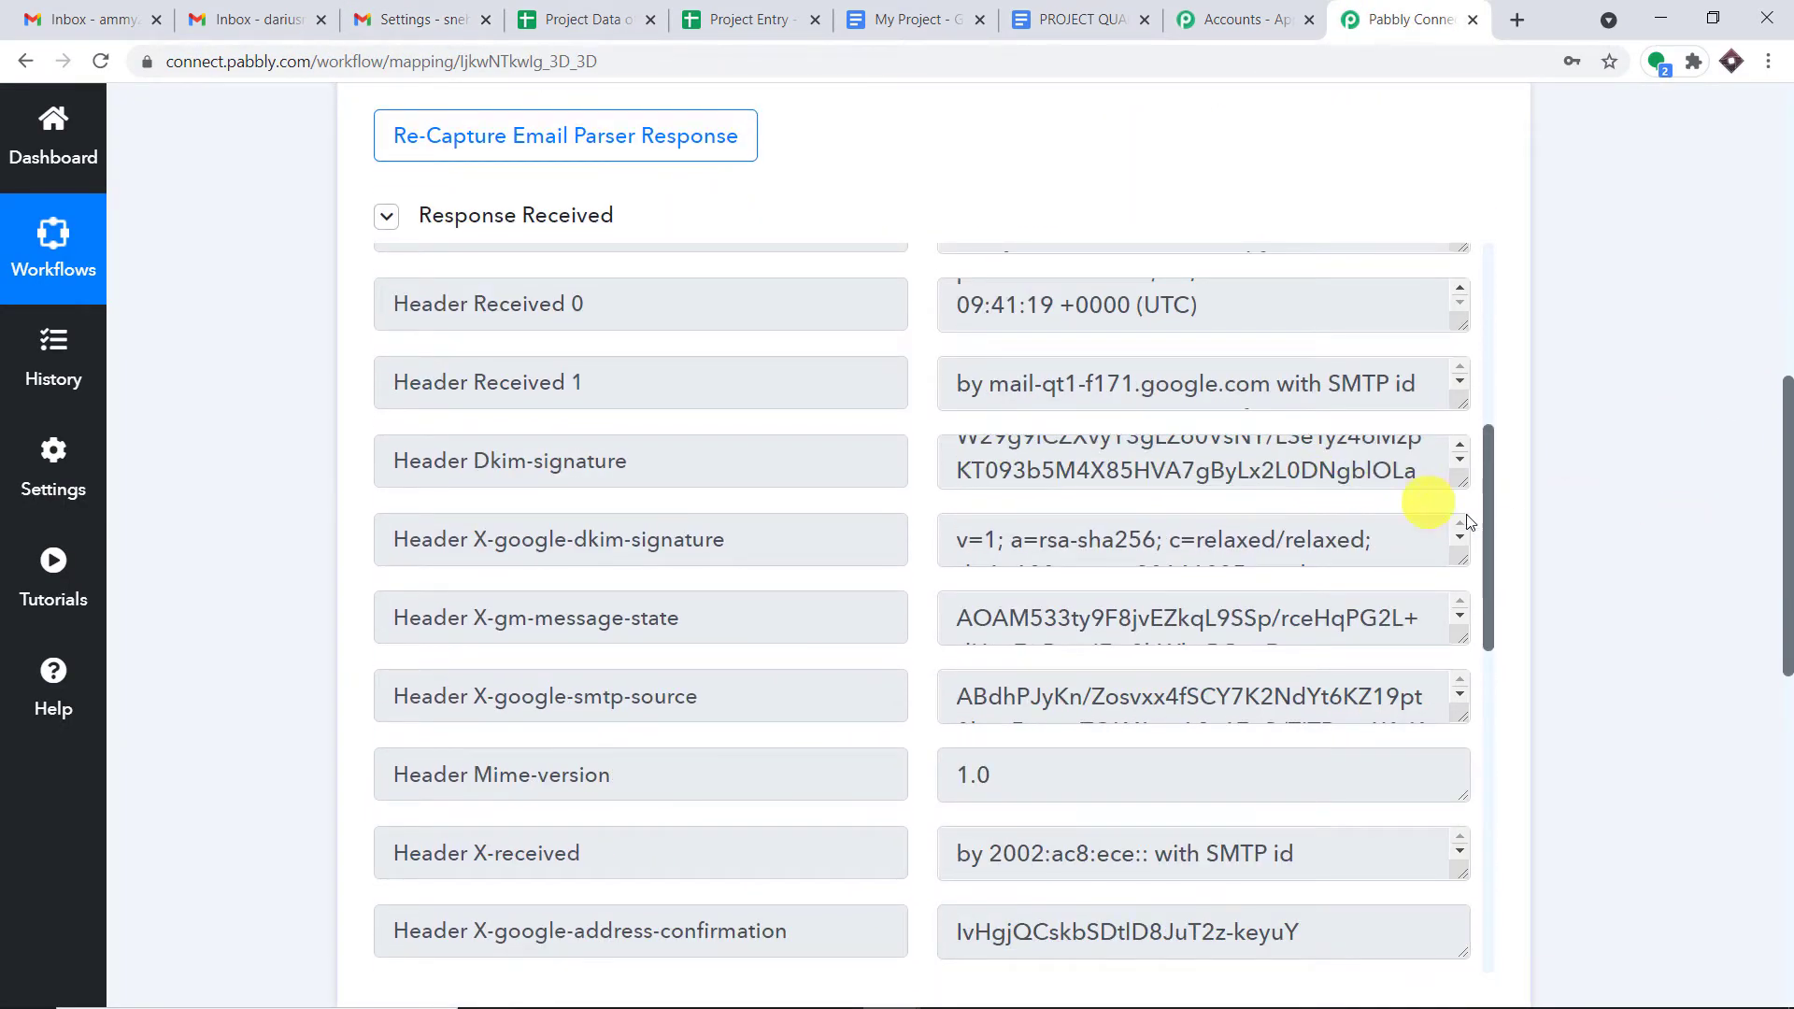
pyautogui.moveTo(1488, 527); pyautogui.dragTo(1462, 848)
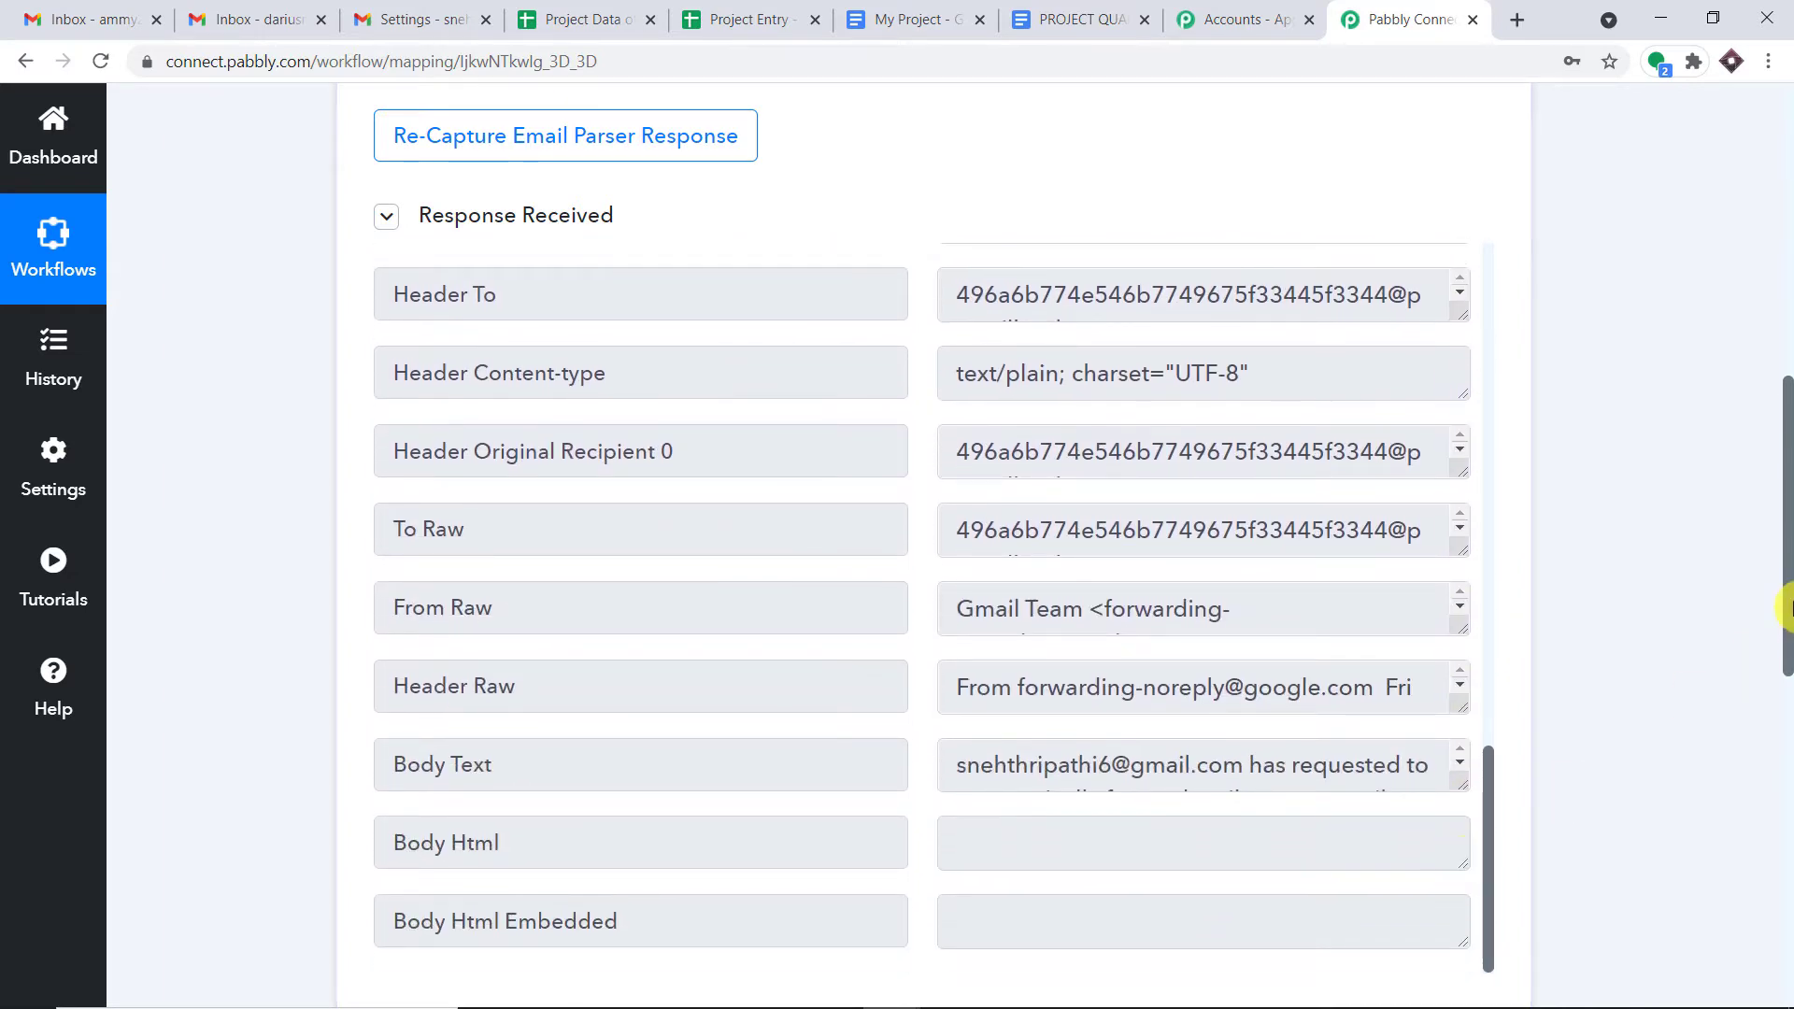
pyautogui.moveTo(1786, 609); pyautogui.dragTo(1787, 713)
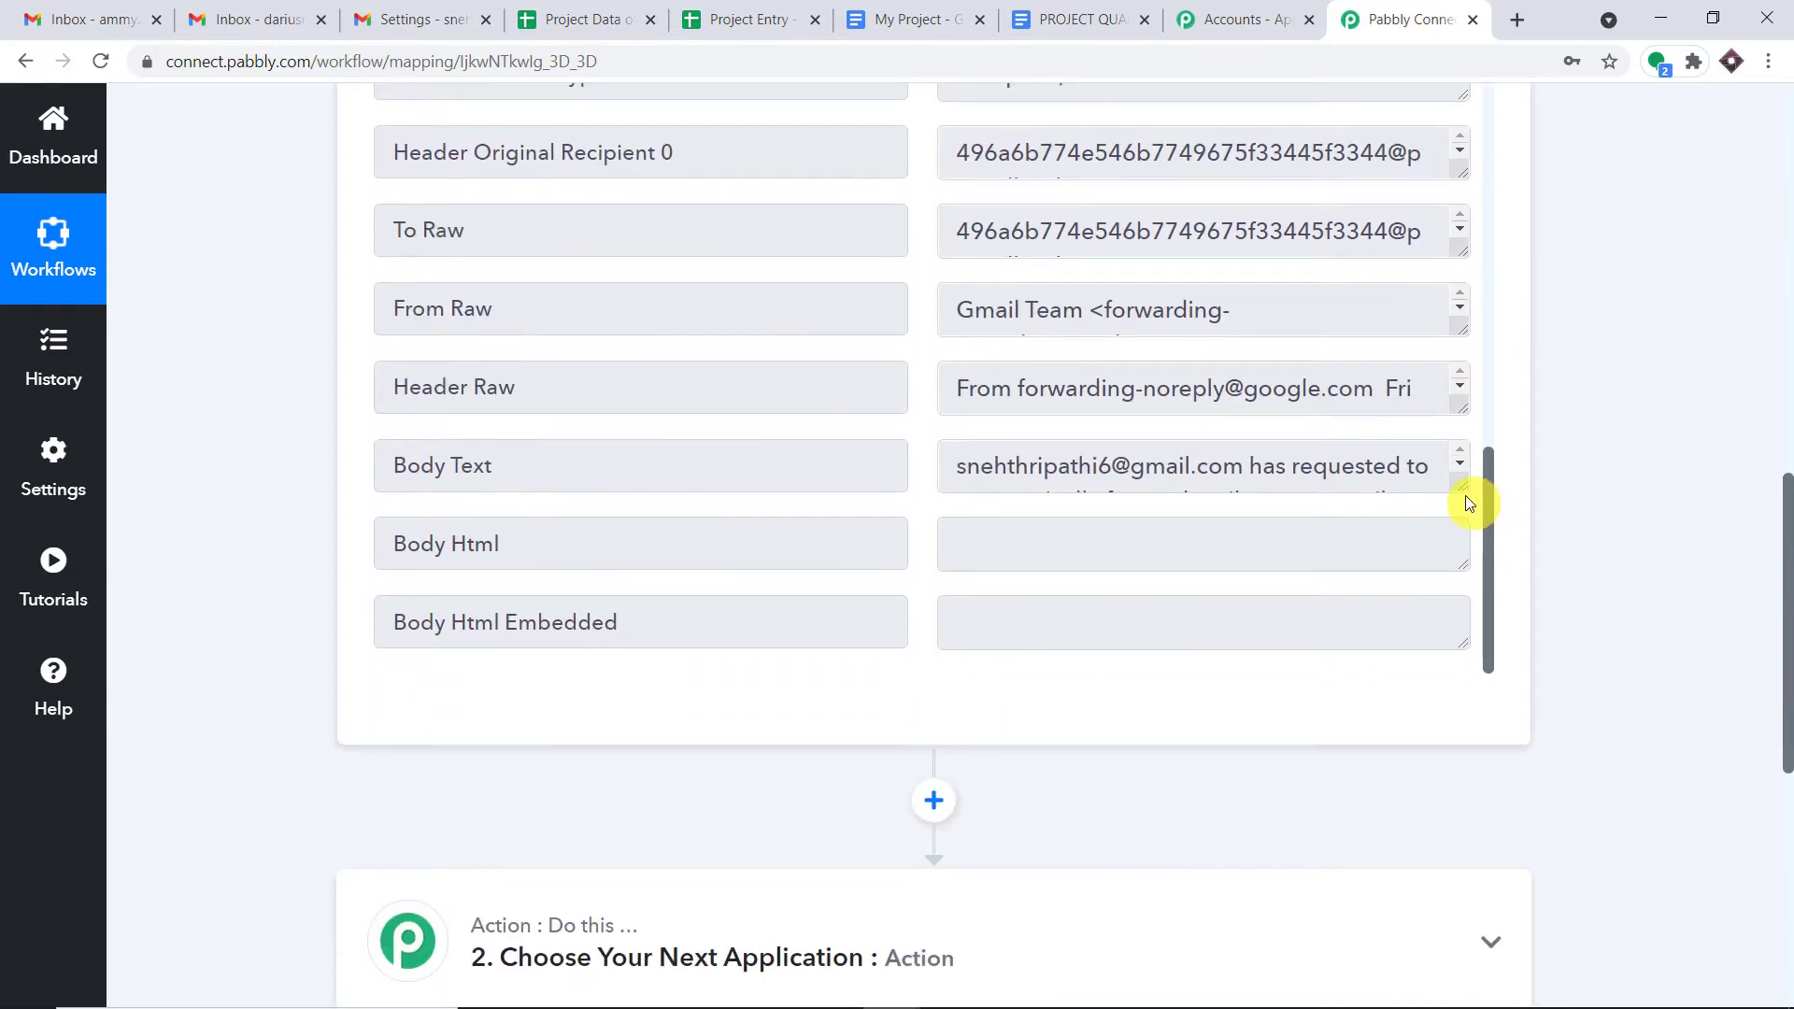
pyautogui.moveTo(1461, 487); pyautogui.dragTo(1462, 729)
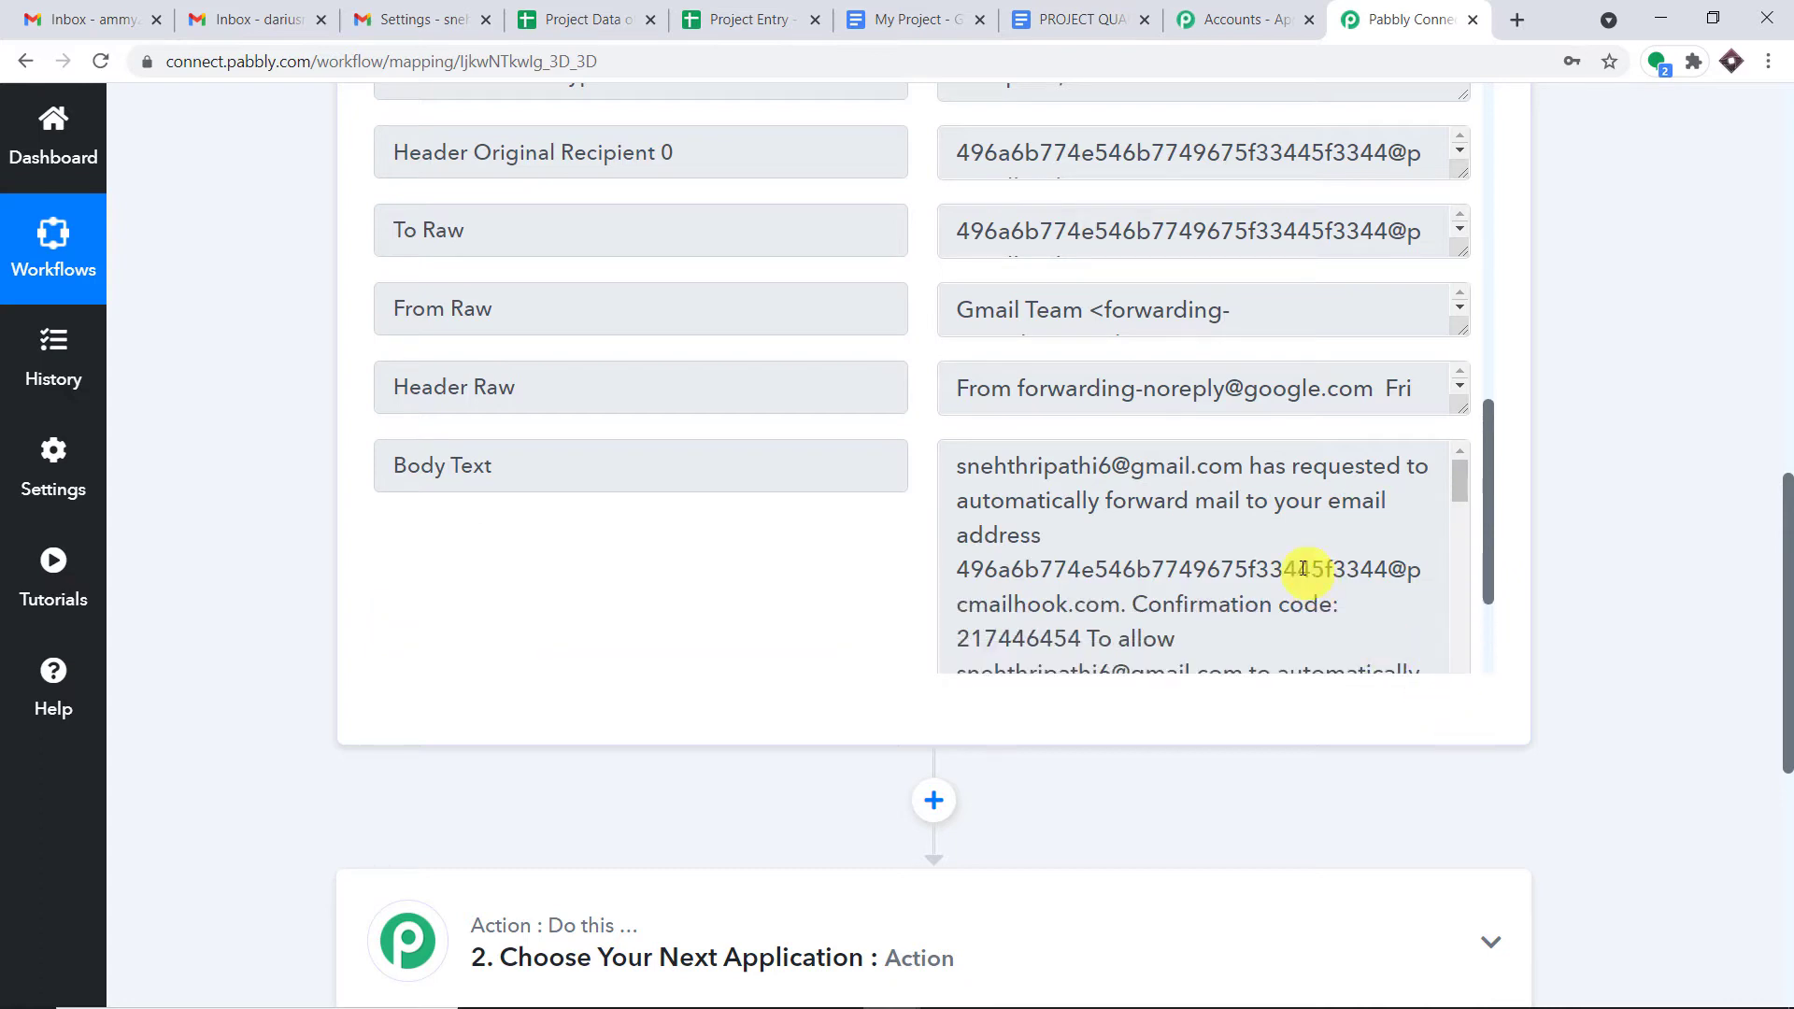
pyautogui.scroll(-3, 1214, 500)
pyautogui.scroll(1, 1208, 501)
# - Copy the Gmail forwarding confirmation code and return to the Gmail Settings tab
pyautogui.moveTo(1086, 522); pyautogui.dragTo(968, 524)
pyautogui.rightClick(960, 524)
pyautogui.click(968, 536)
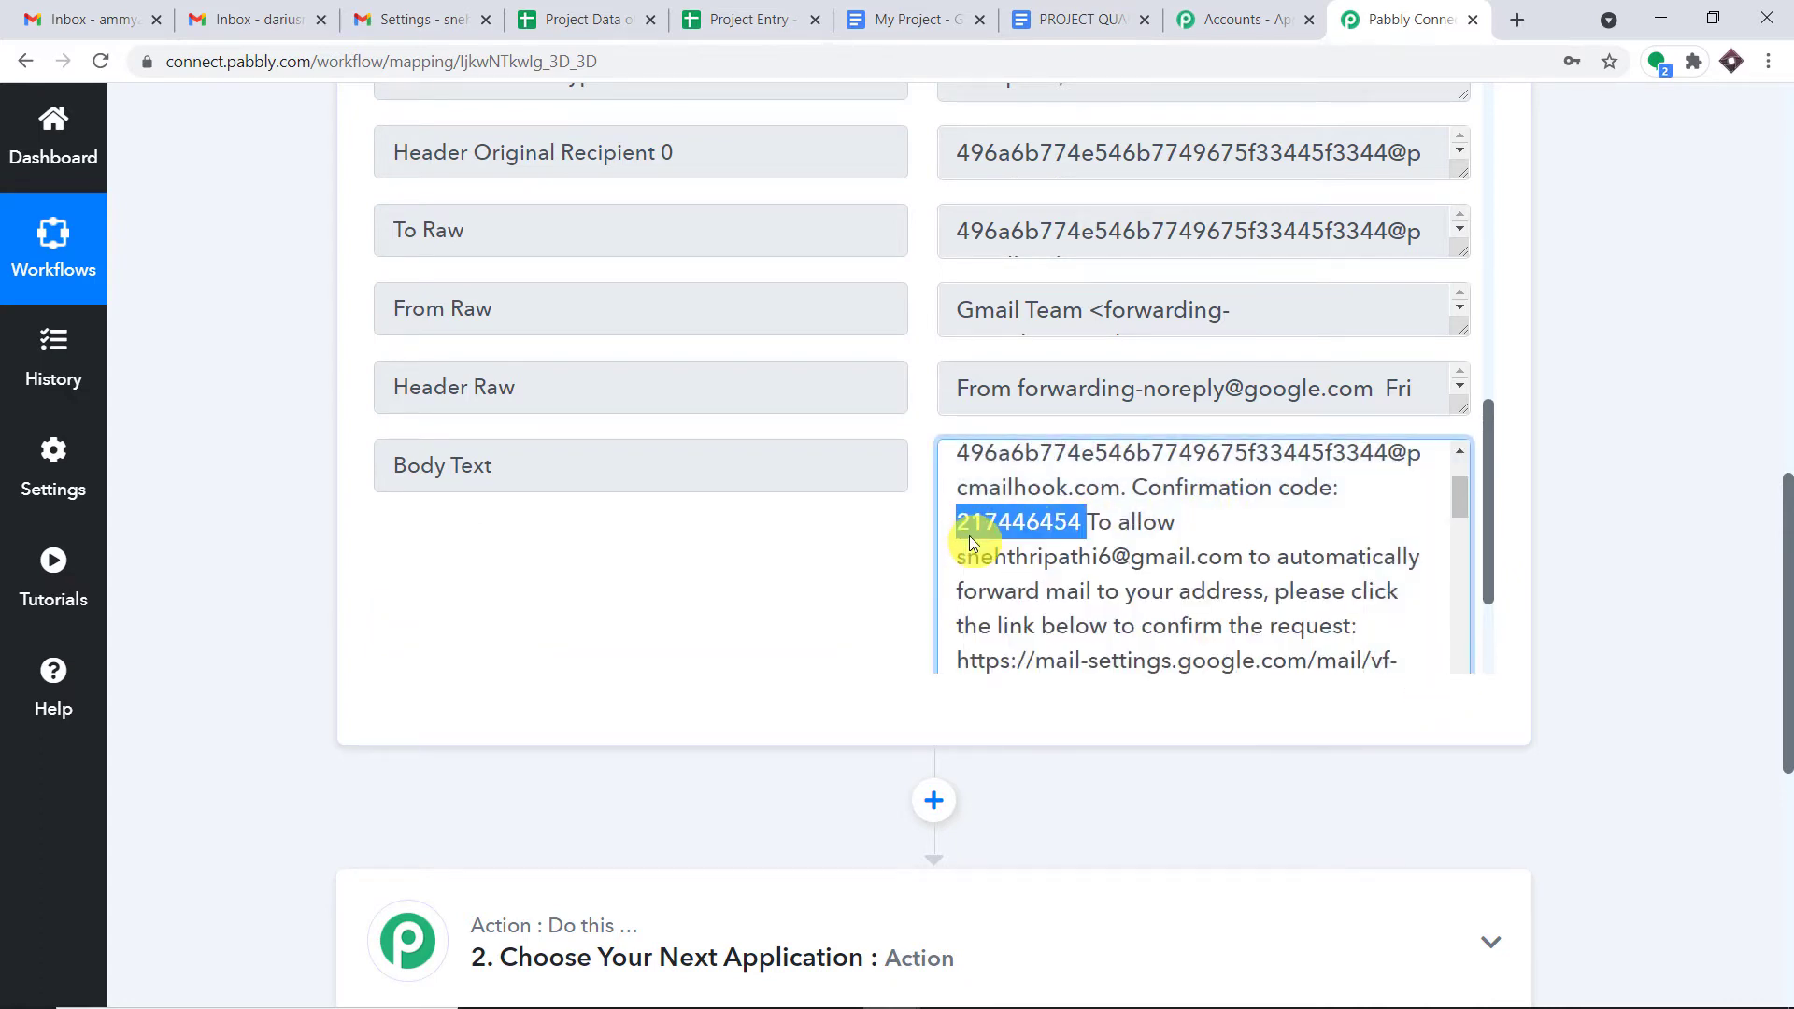
pyautogui.click(408, 10)
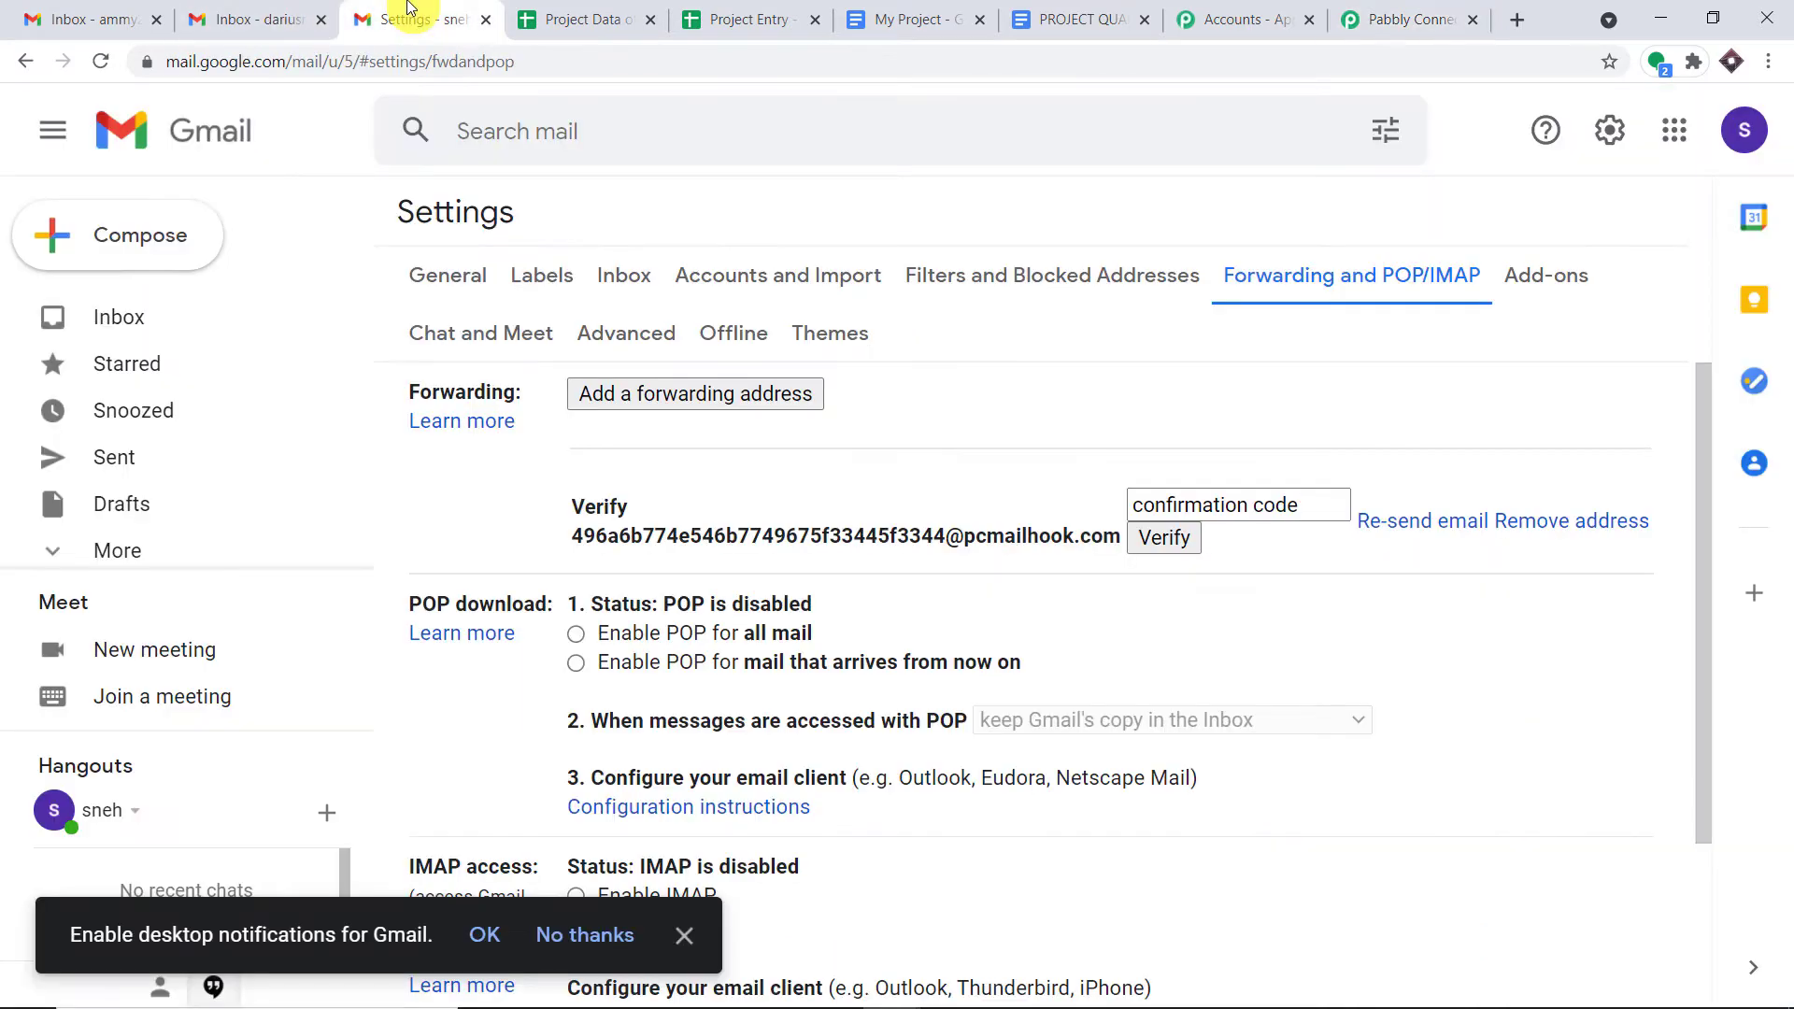
# - Paste the copied confirmation code into Gmail's verification code box
pyautogui.click(1140, 505)
pyautogui.rightClick(1142, 504)
pyautogui.click(1202, 689)
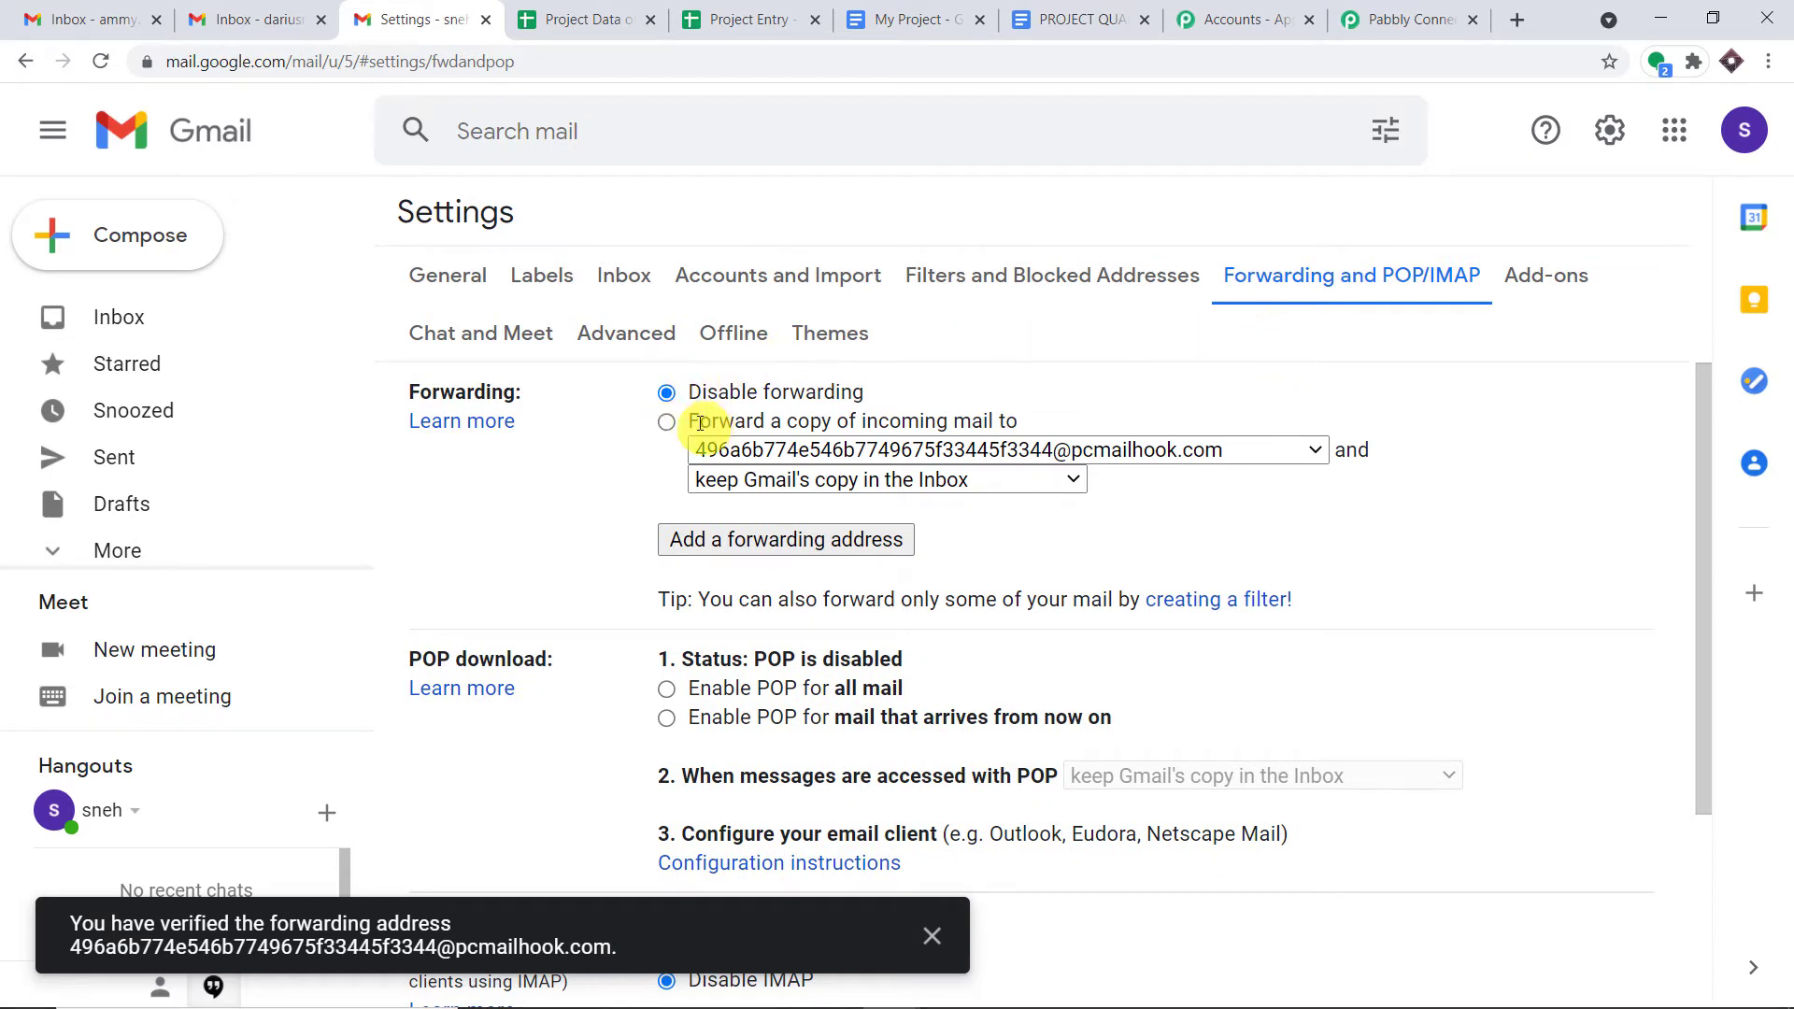
# - Turn on 'Forward a copy of incoming mail to' the parser address and save the changes
pyautogui.moveTo(692, 422); pyautogui.dragTo(892, 461)
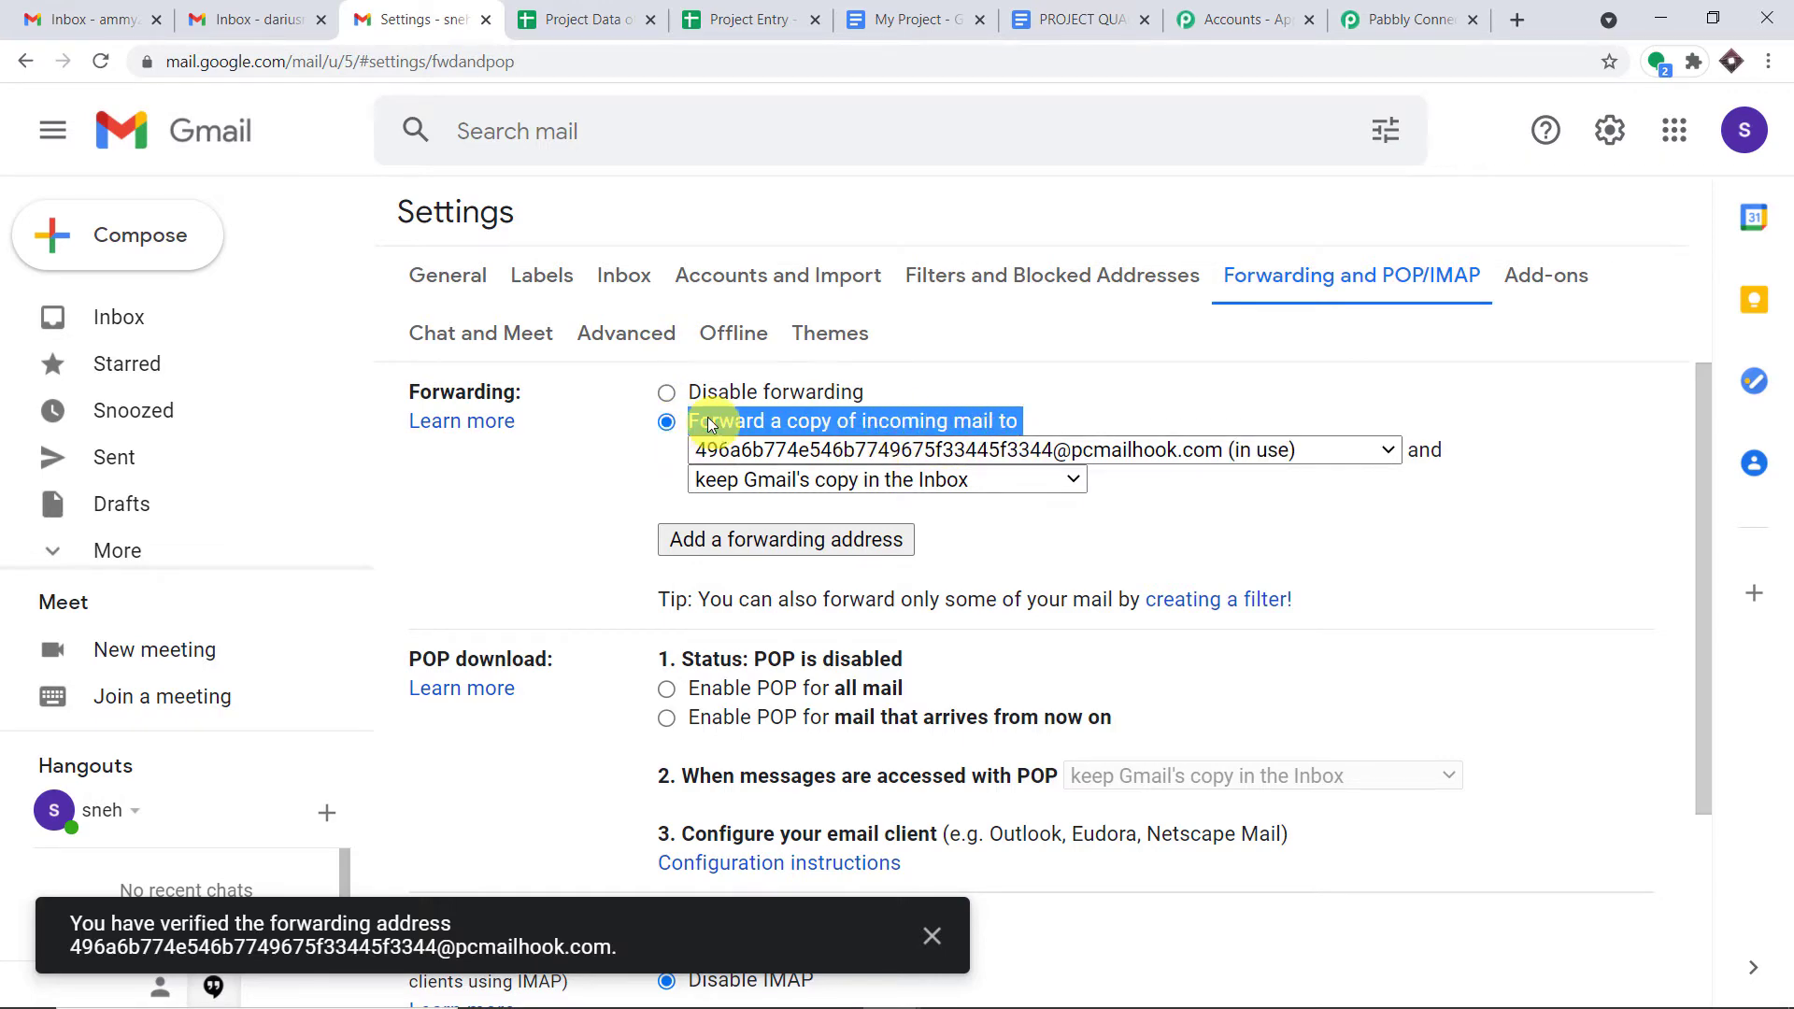
pyautogui.scroll(-3, 1041, 488)
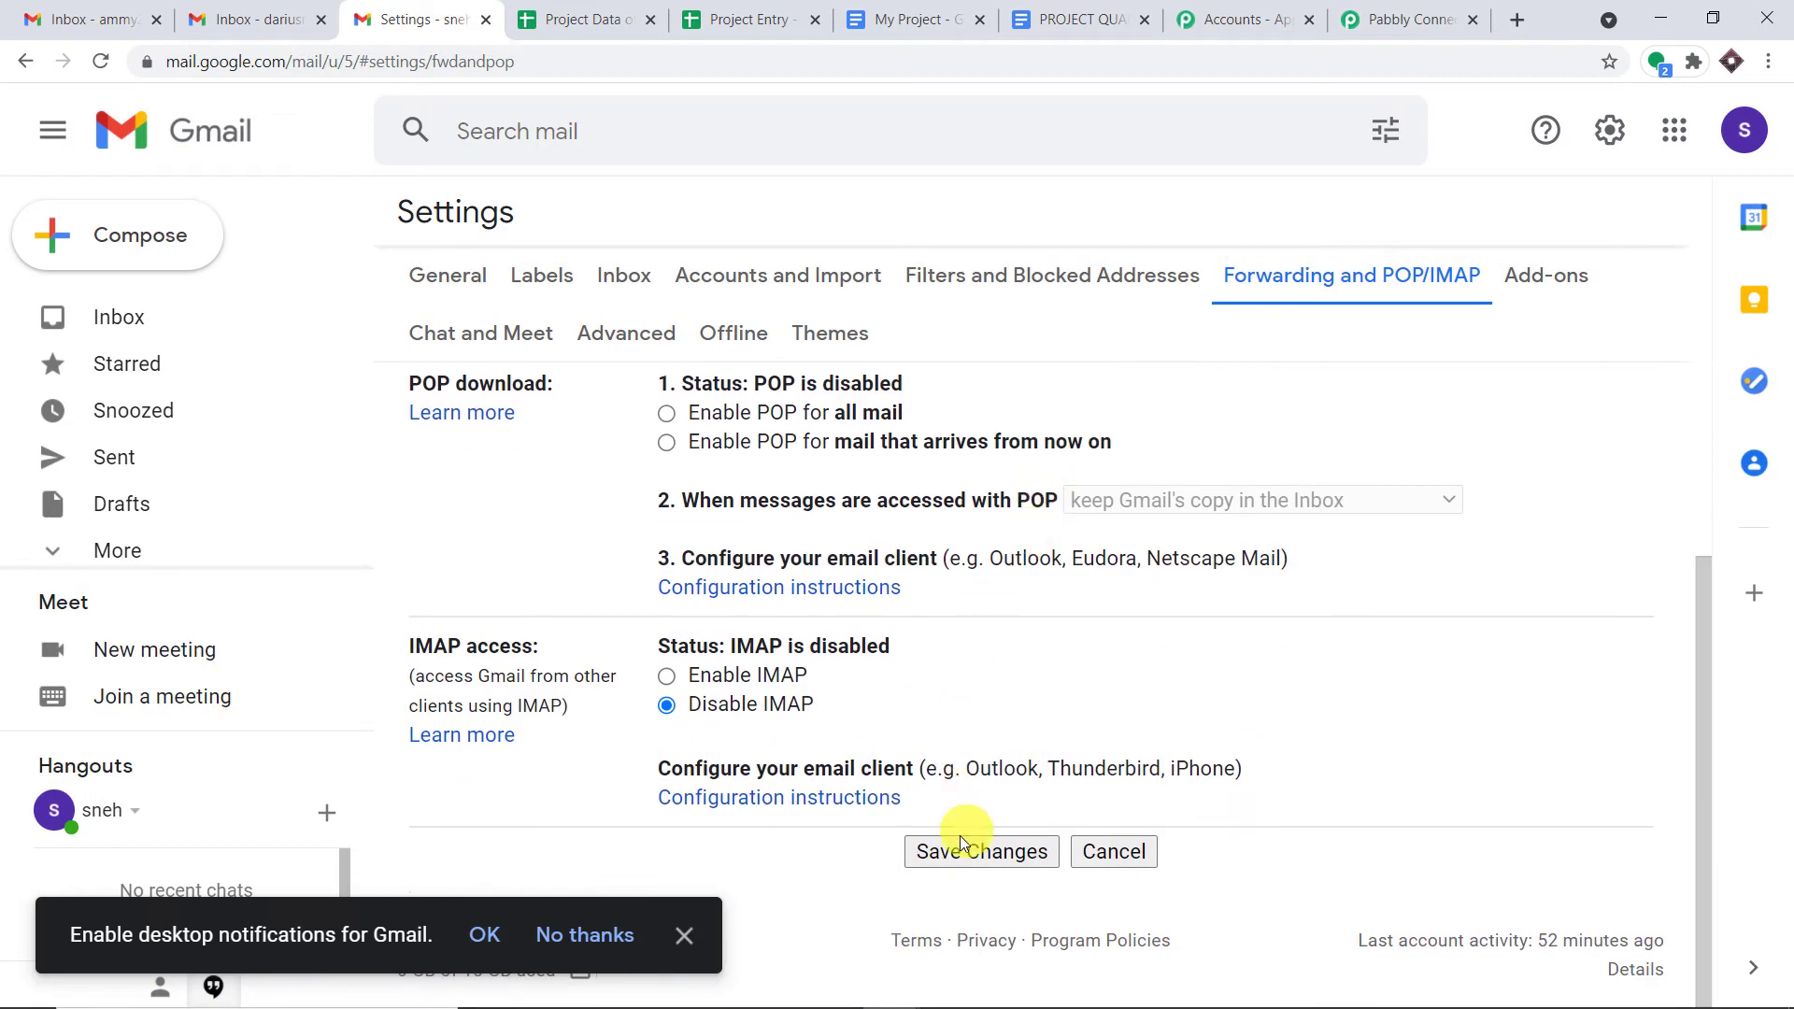
pyautogui.click(962, 845)
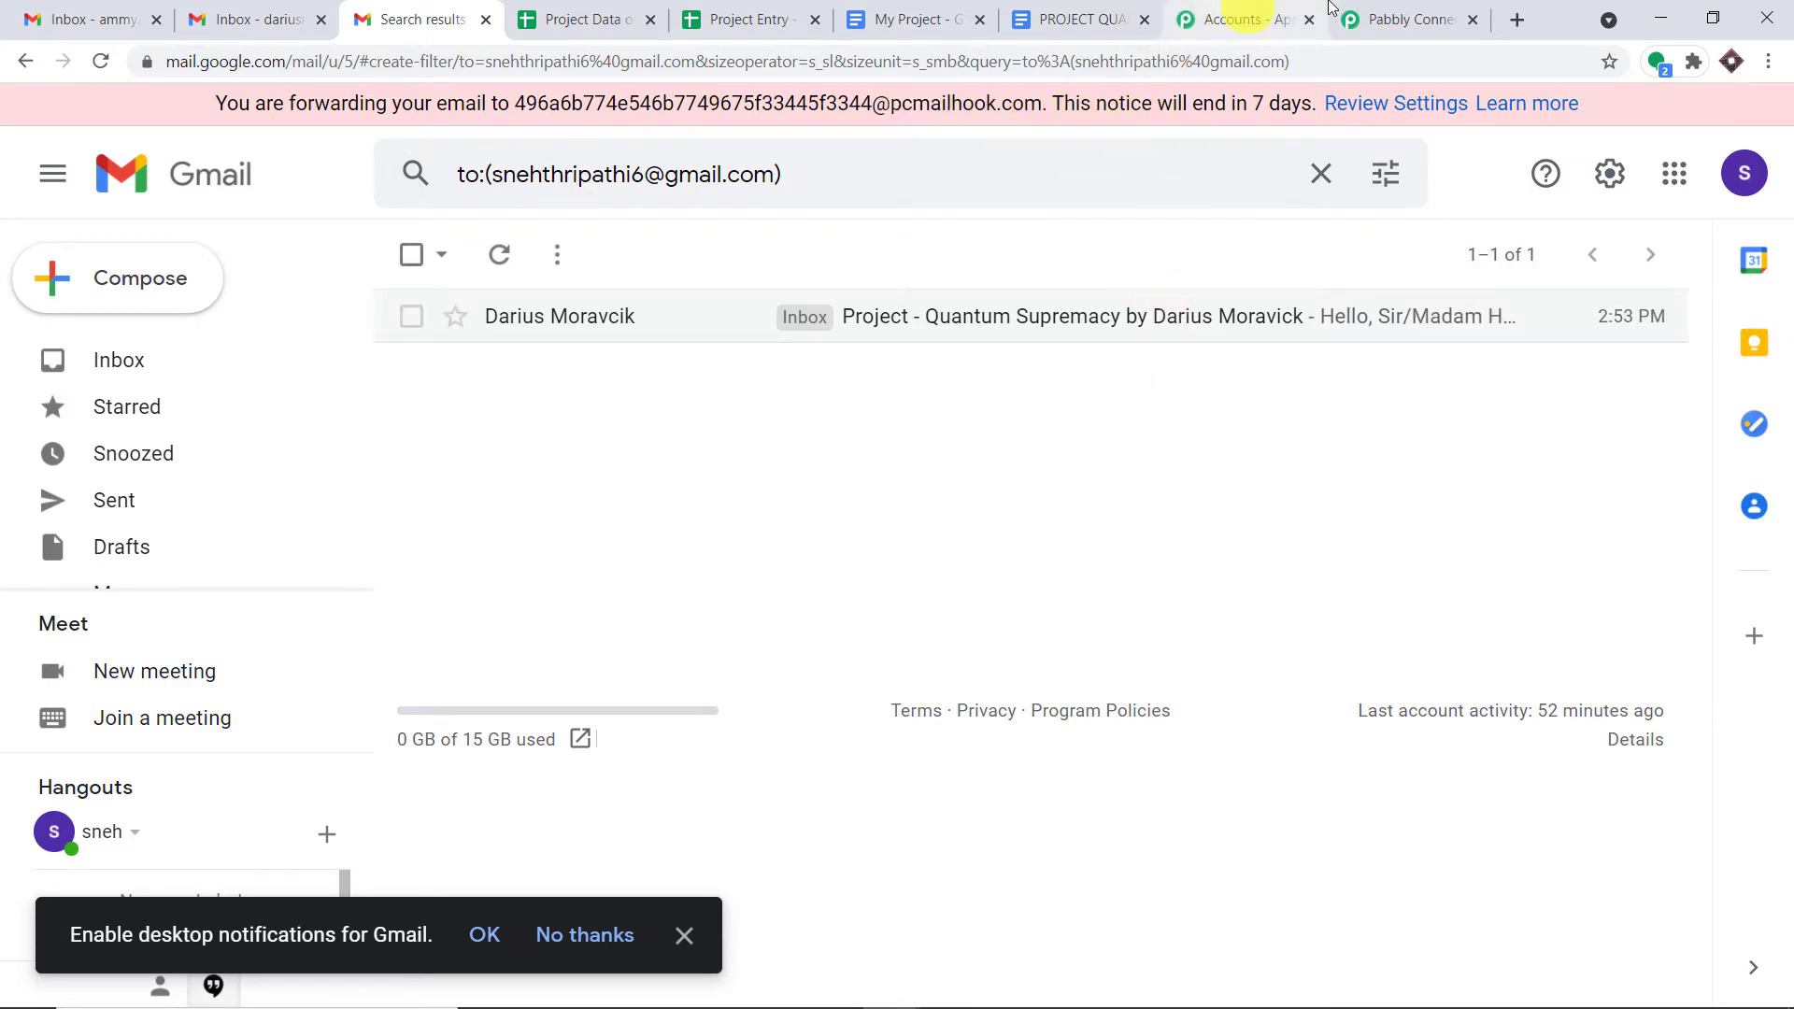
pyautogui.click(1411, 19)
pyautogui.scroll(8, 1730, 369)
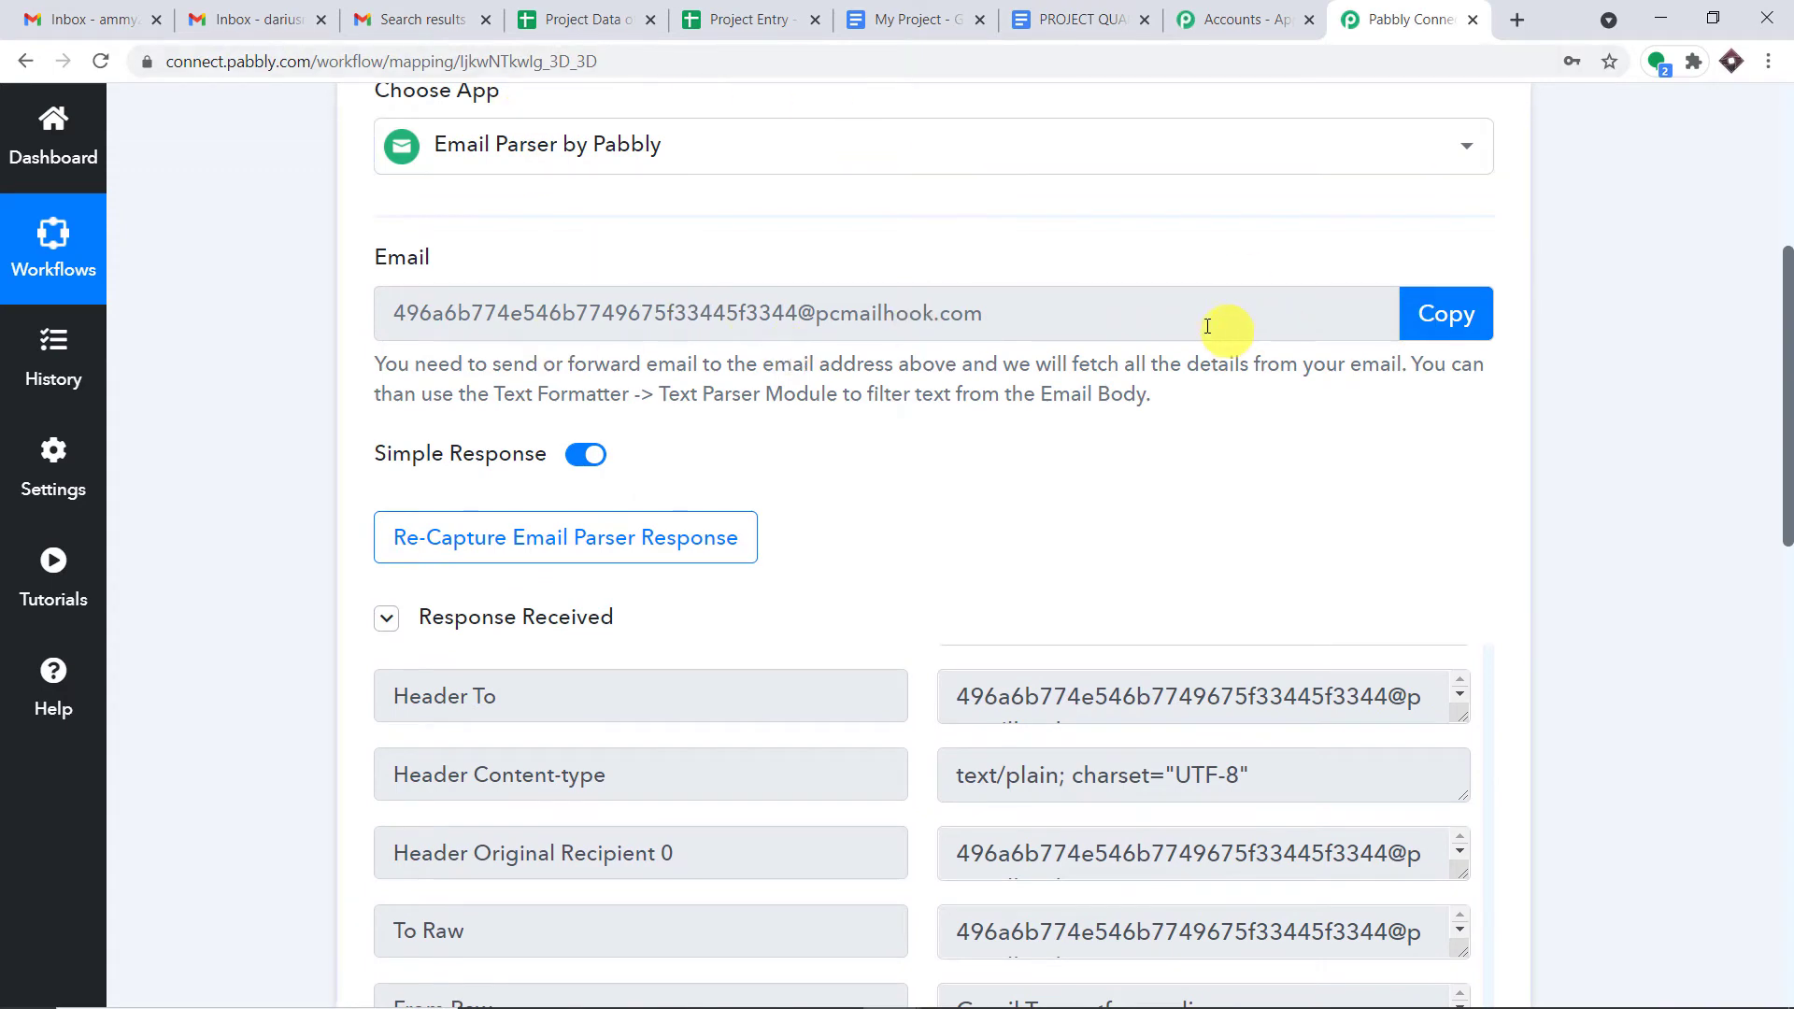
# - Confirm Re-Capture Email Parser Response with Yes, then go to the second Gmail account's inbox
pyautogui.scroll(-3, 1301, 361)
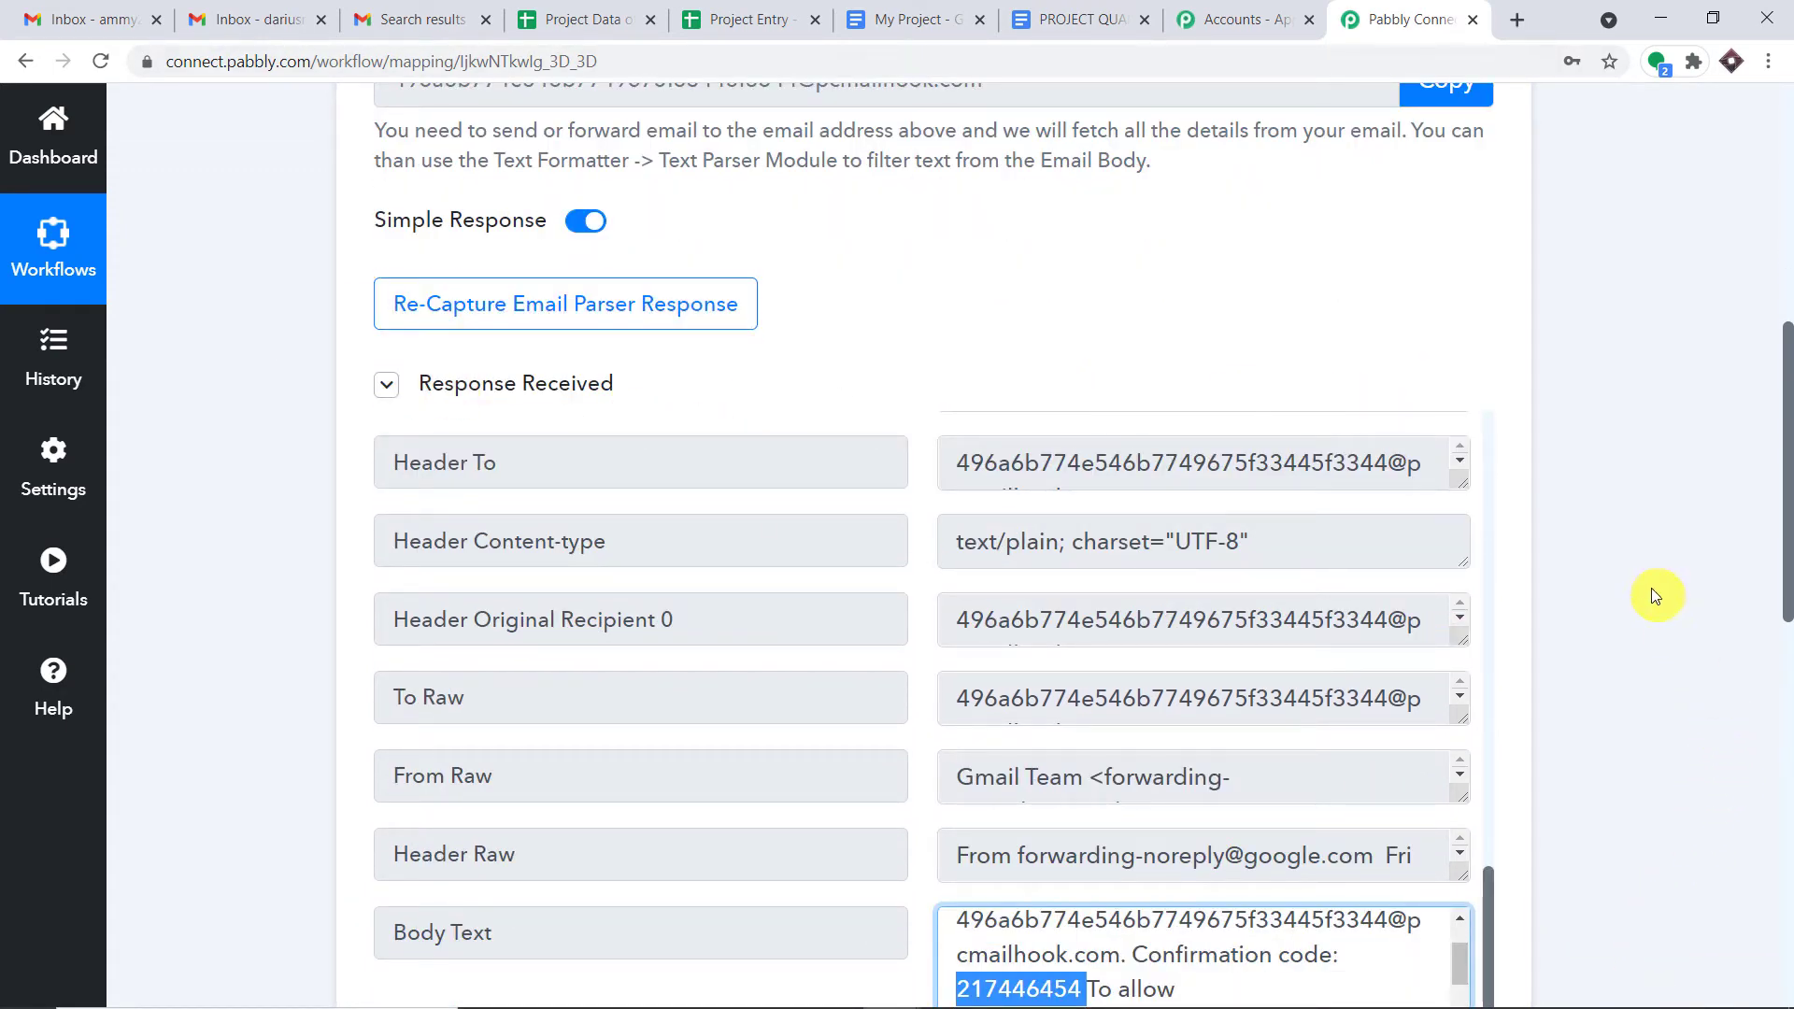
pyautogui.click(553, 306)
pyautogui.click(849, 738)
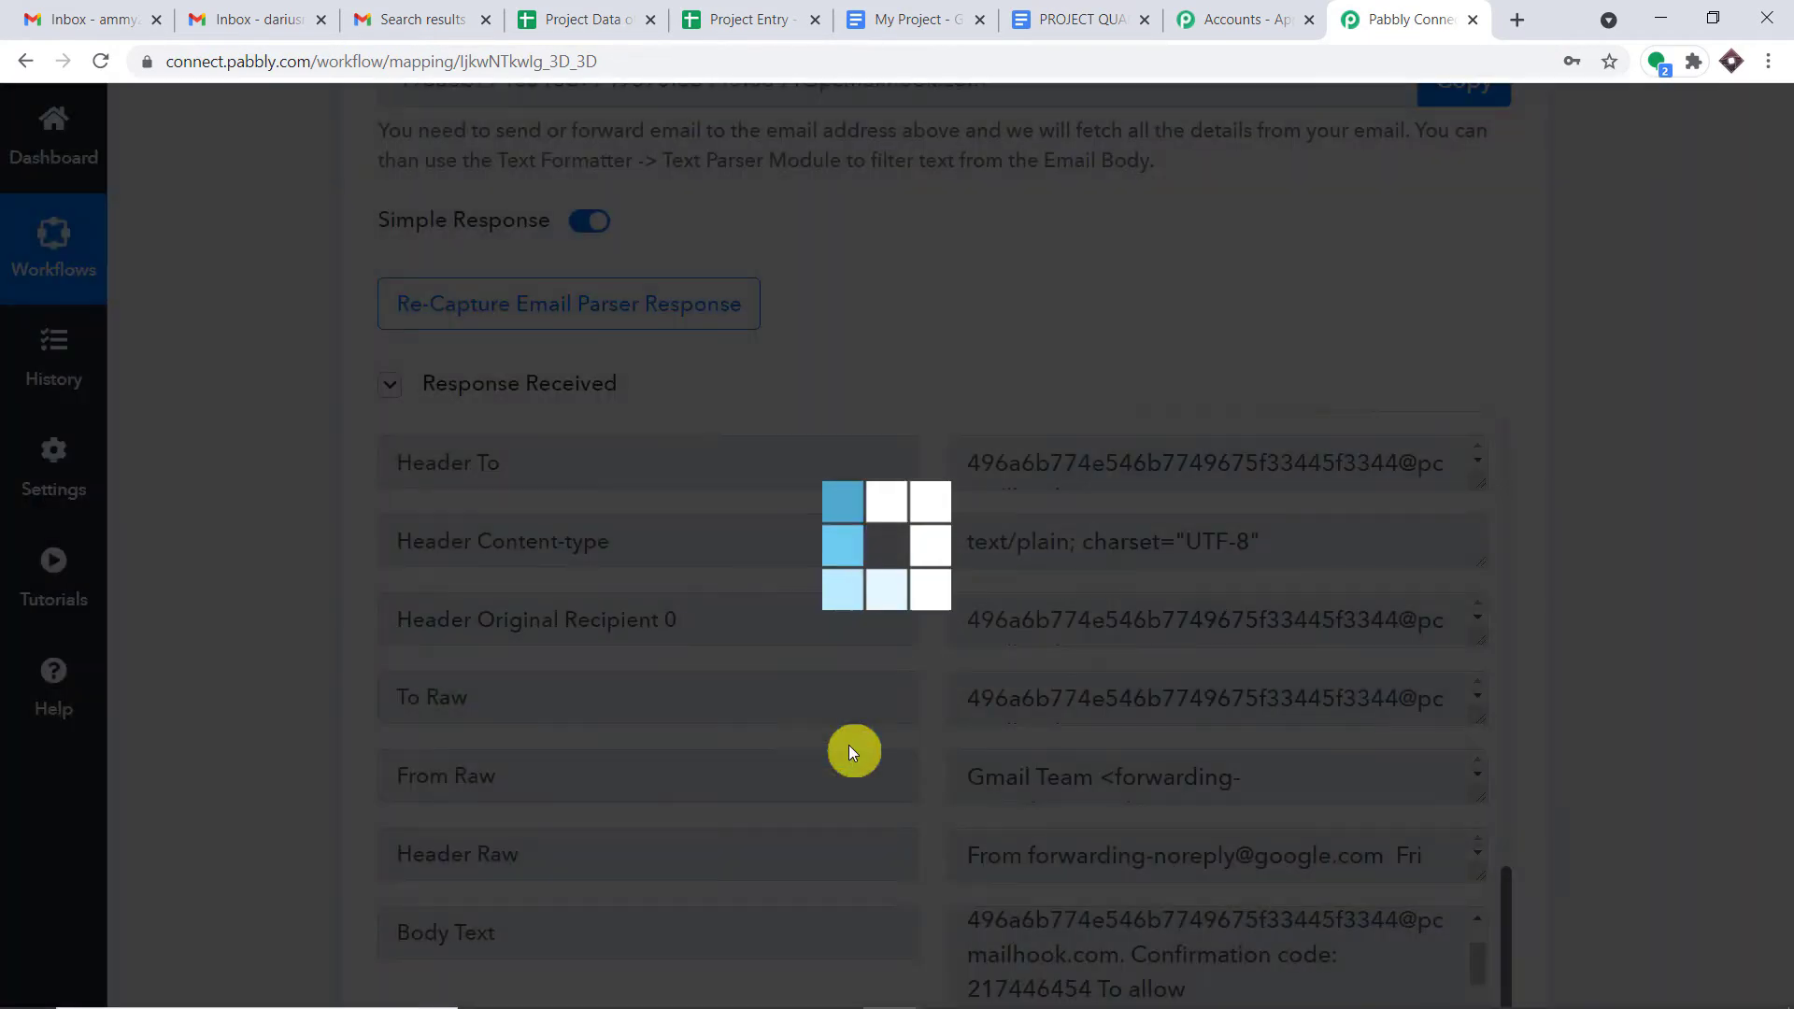
pyautogui.click(251, 8)
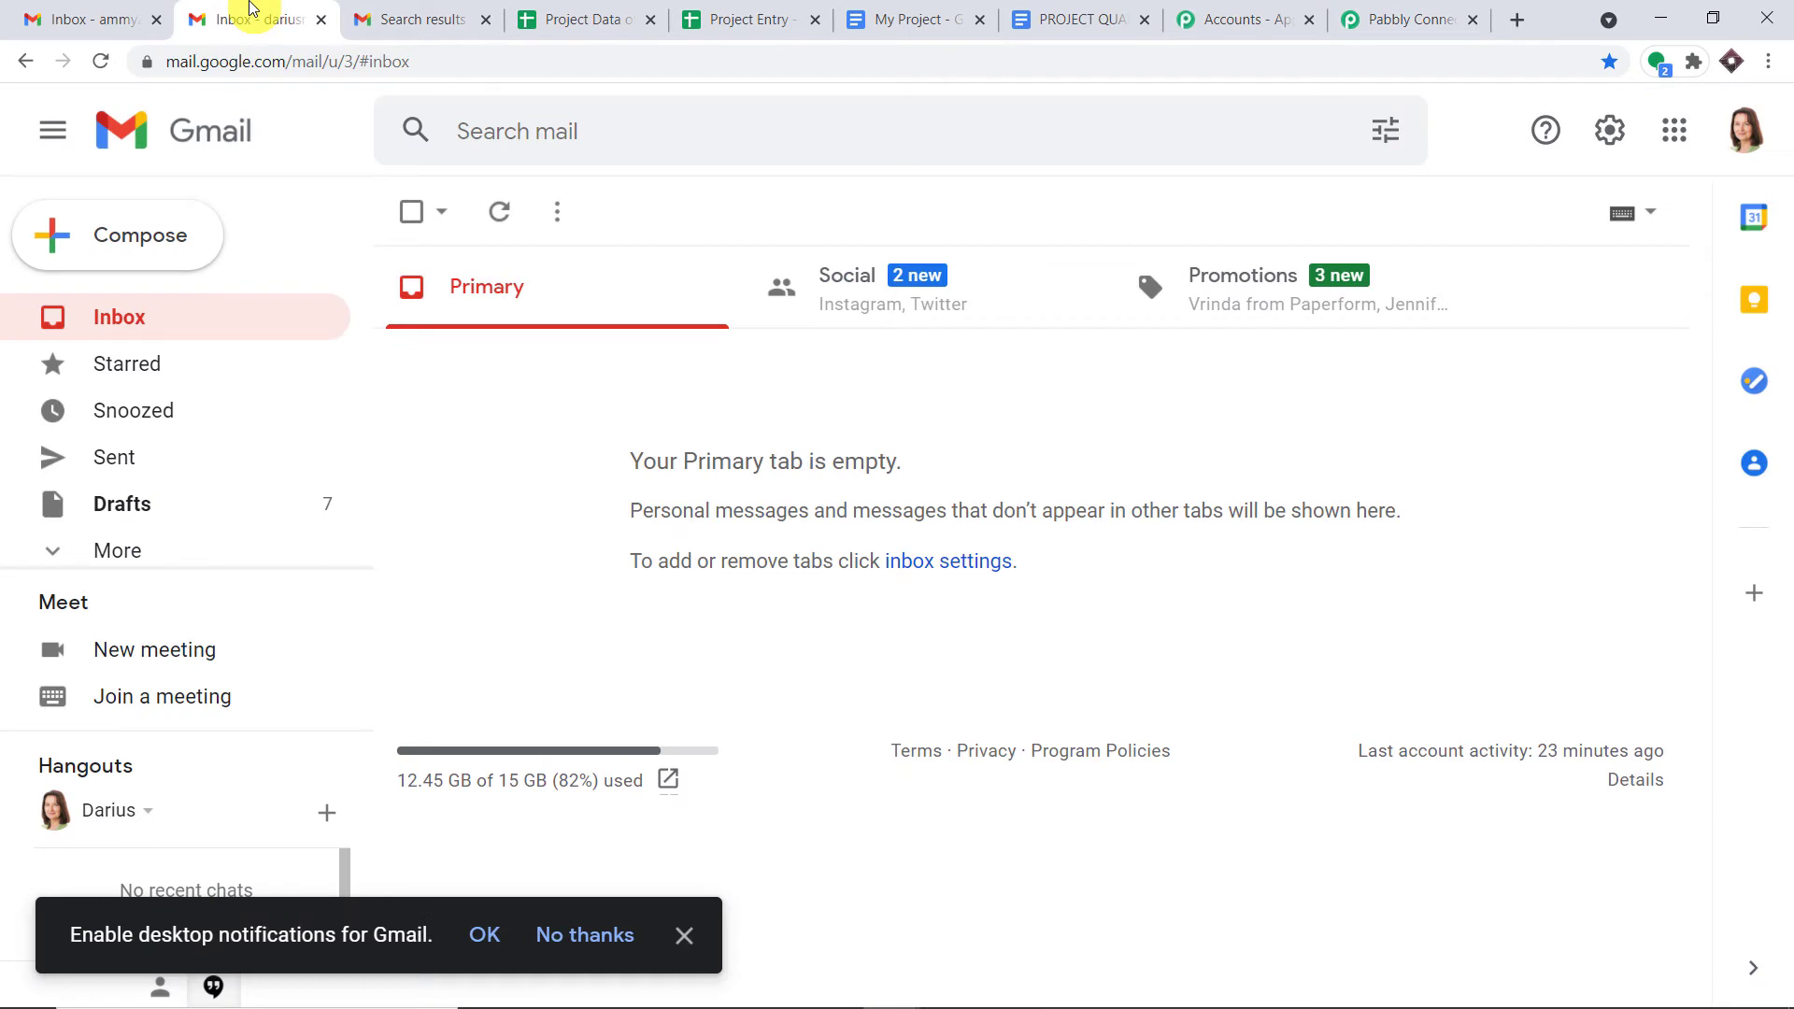
# - Start a new email from the sender's account and pick the other Gmail account as recipient
pyautogui.click(148, 235)
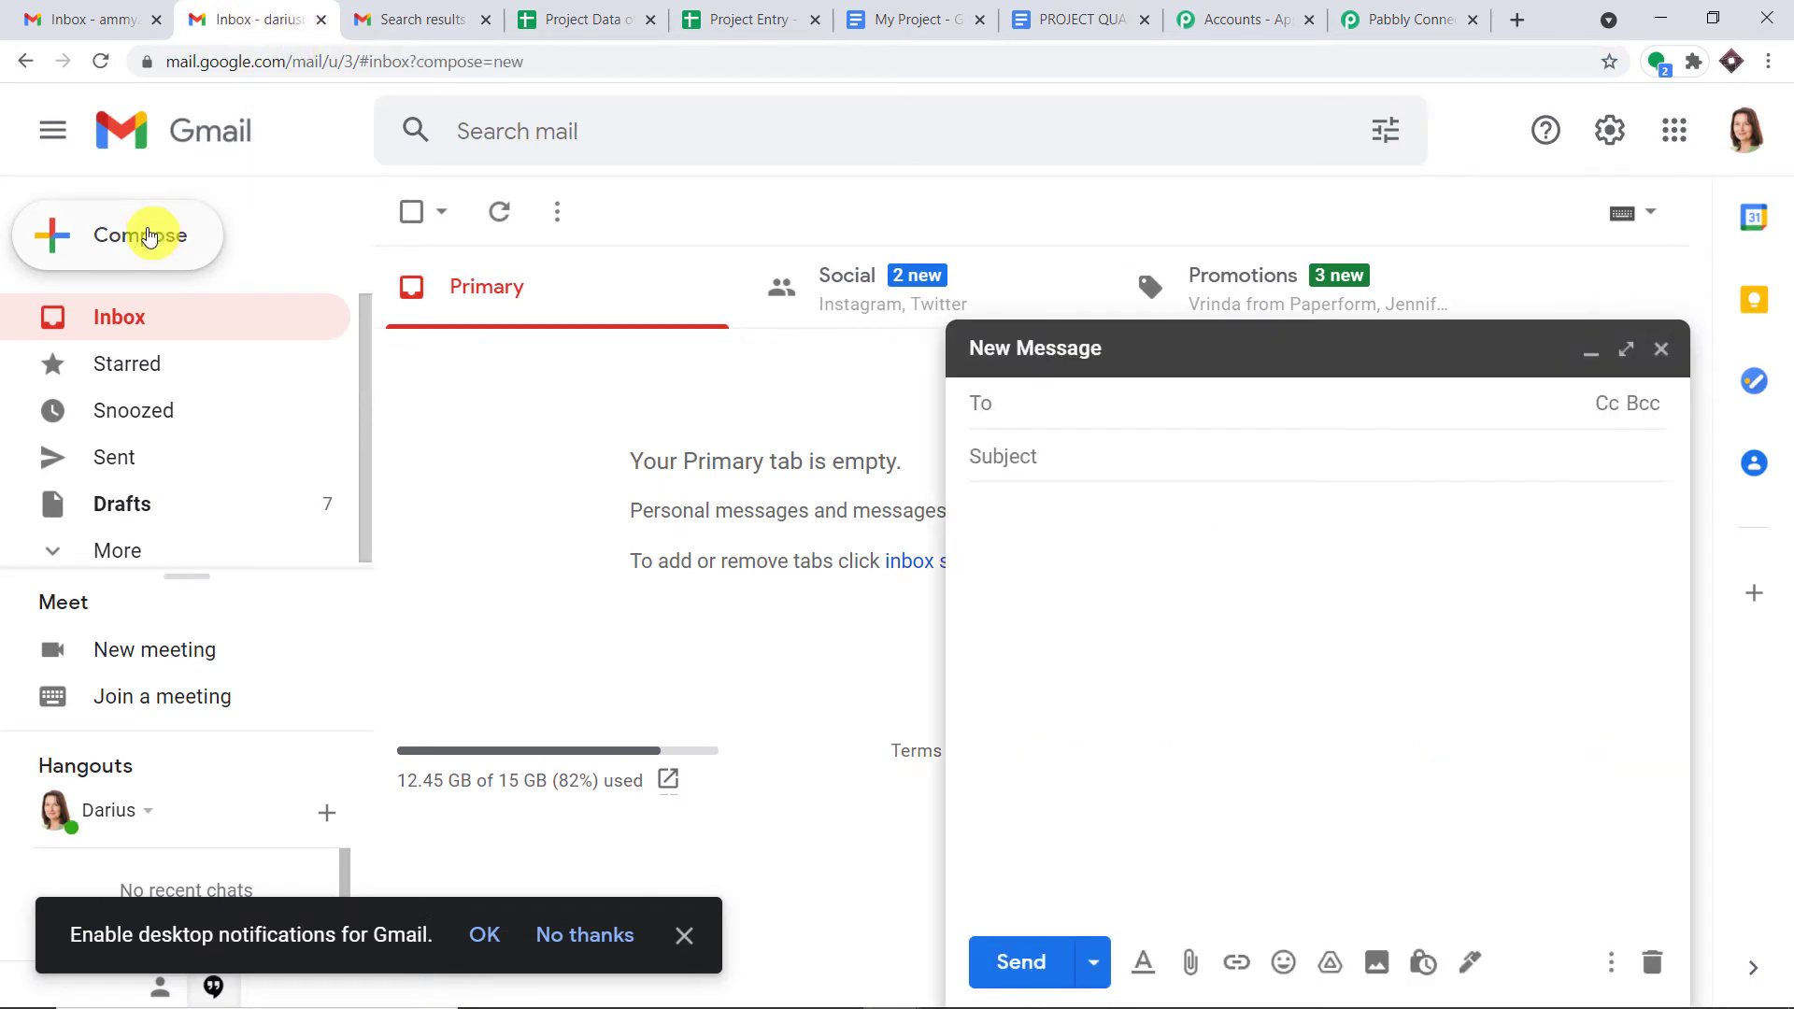
pyautogui.click(437, 17)
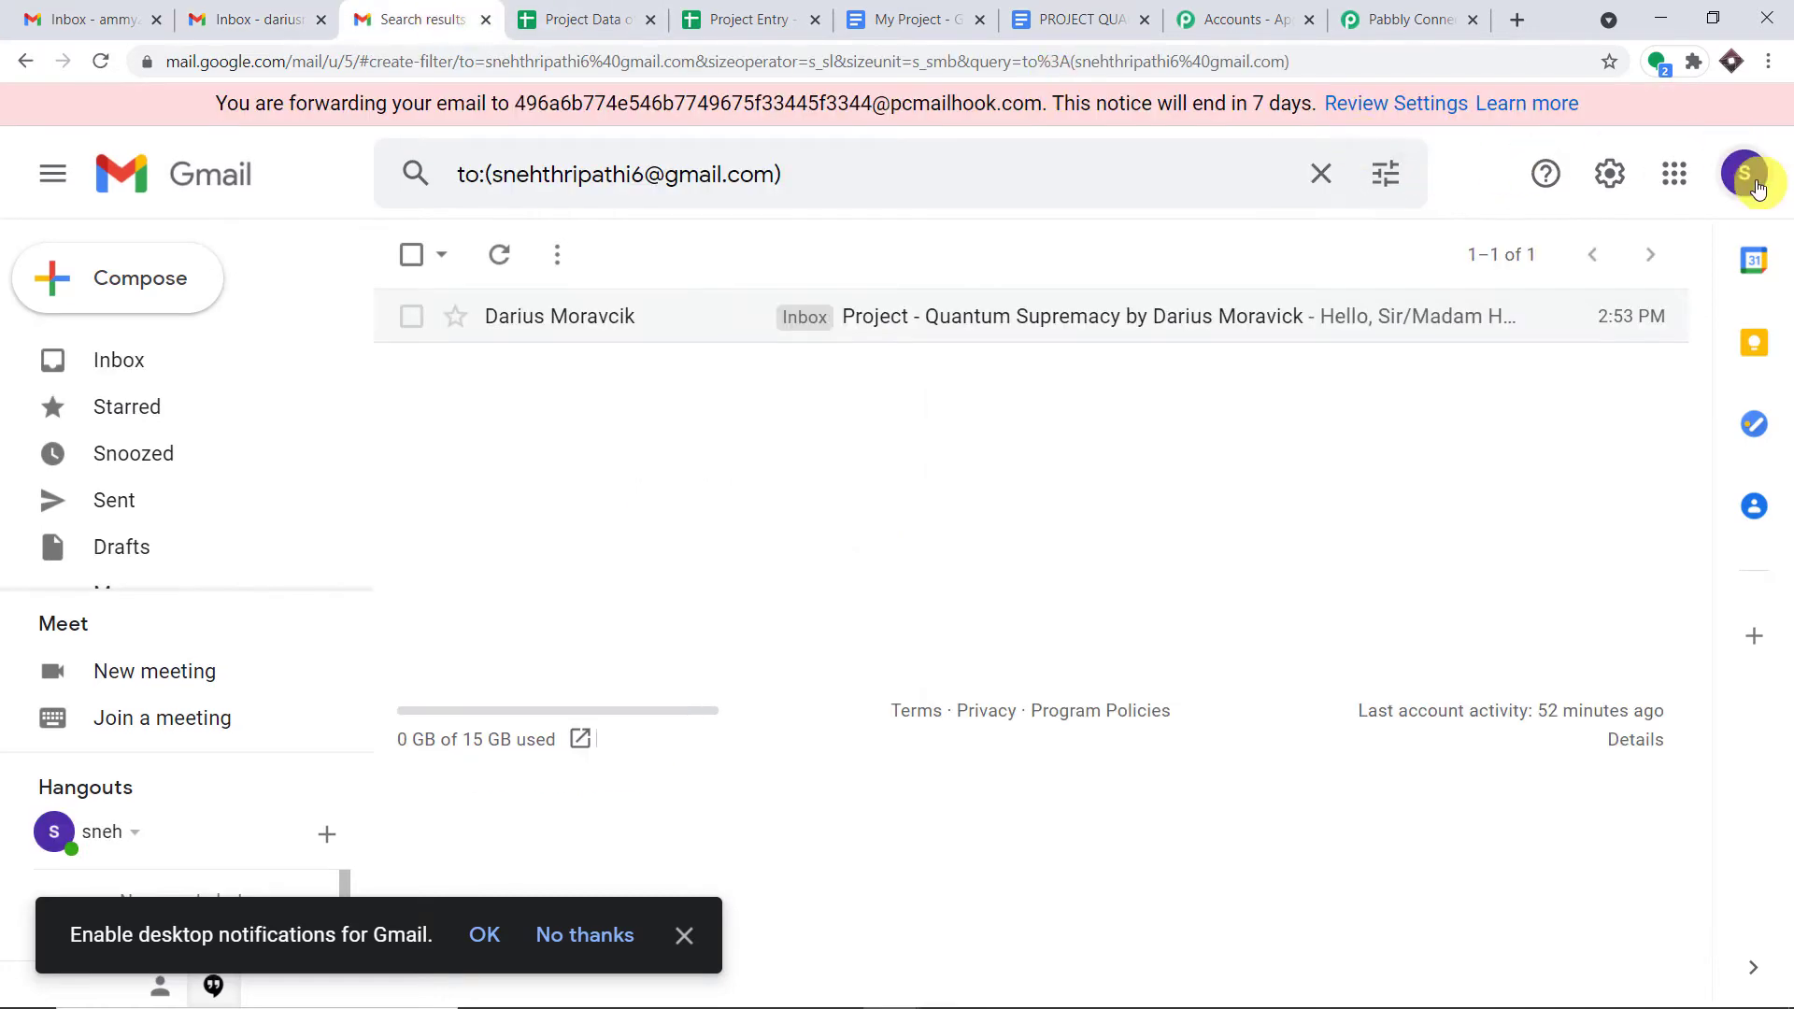
pyautogui.click(1755, 185)
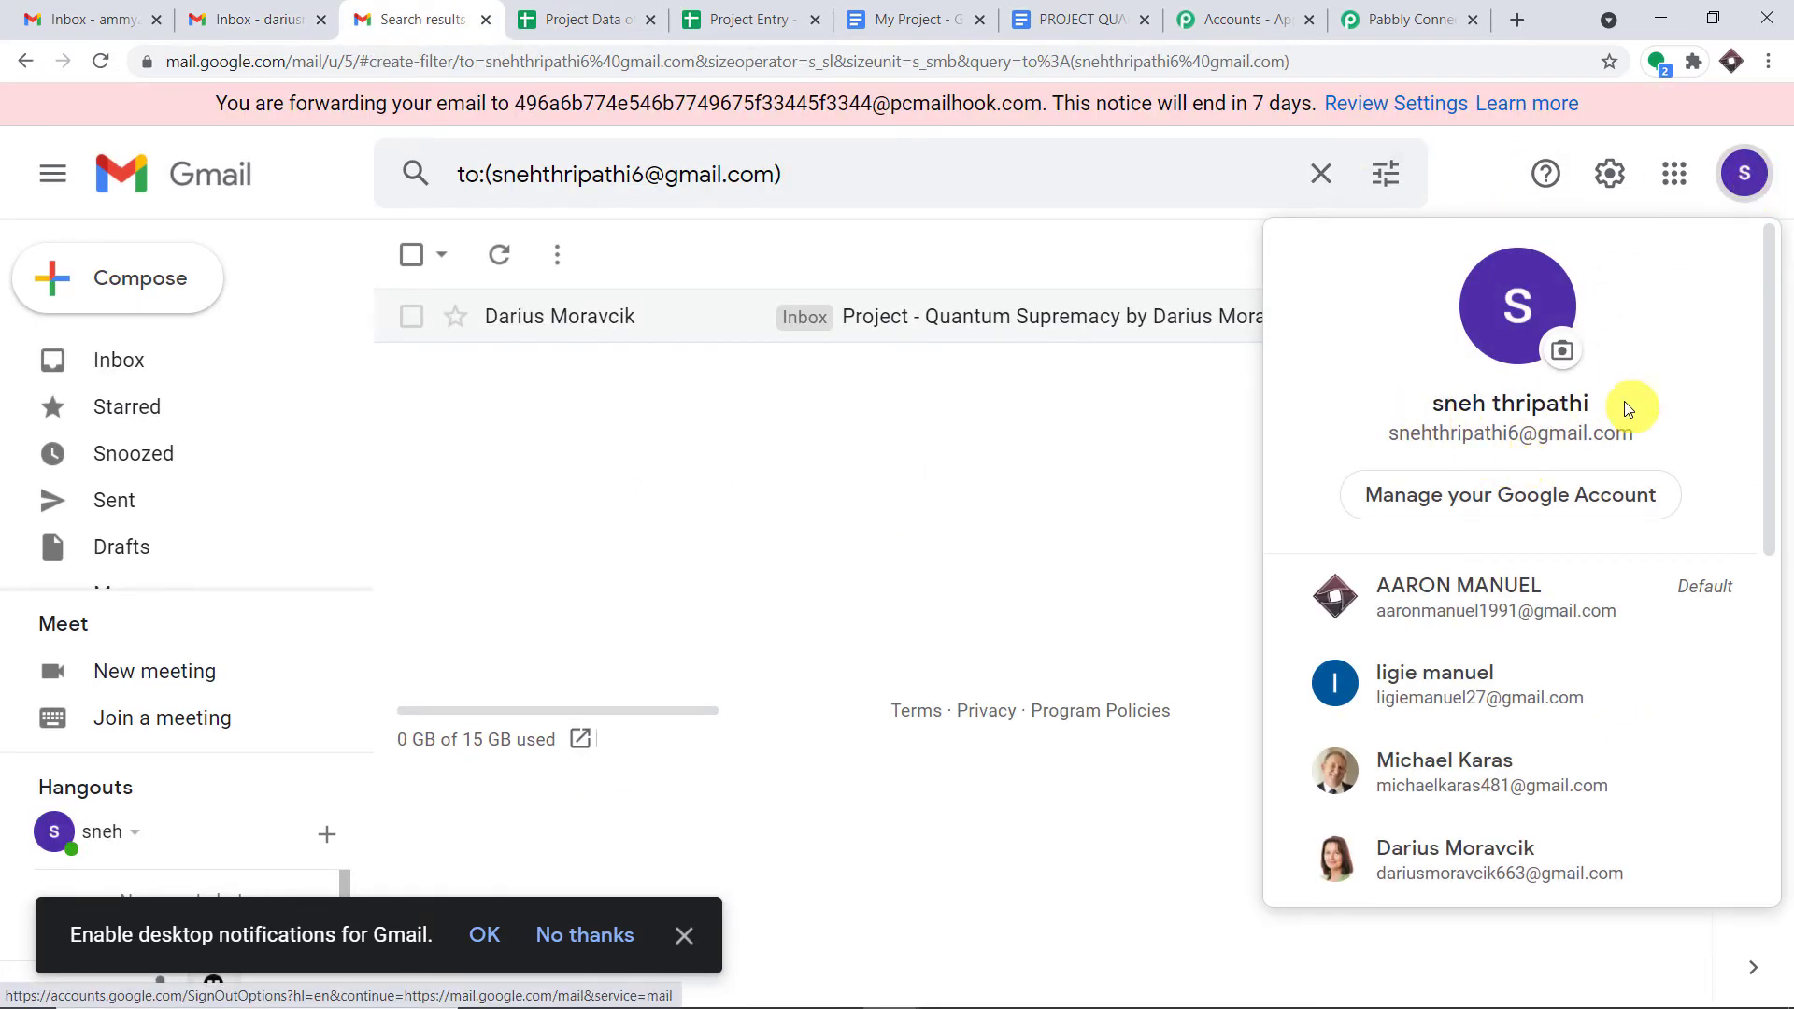
pyautogui.click(313, 13)
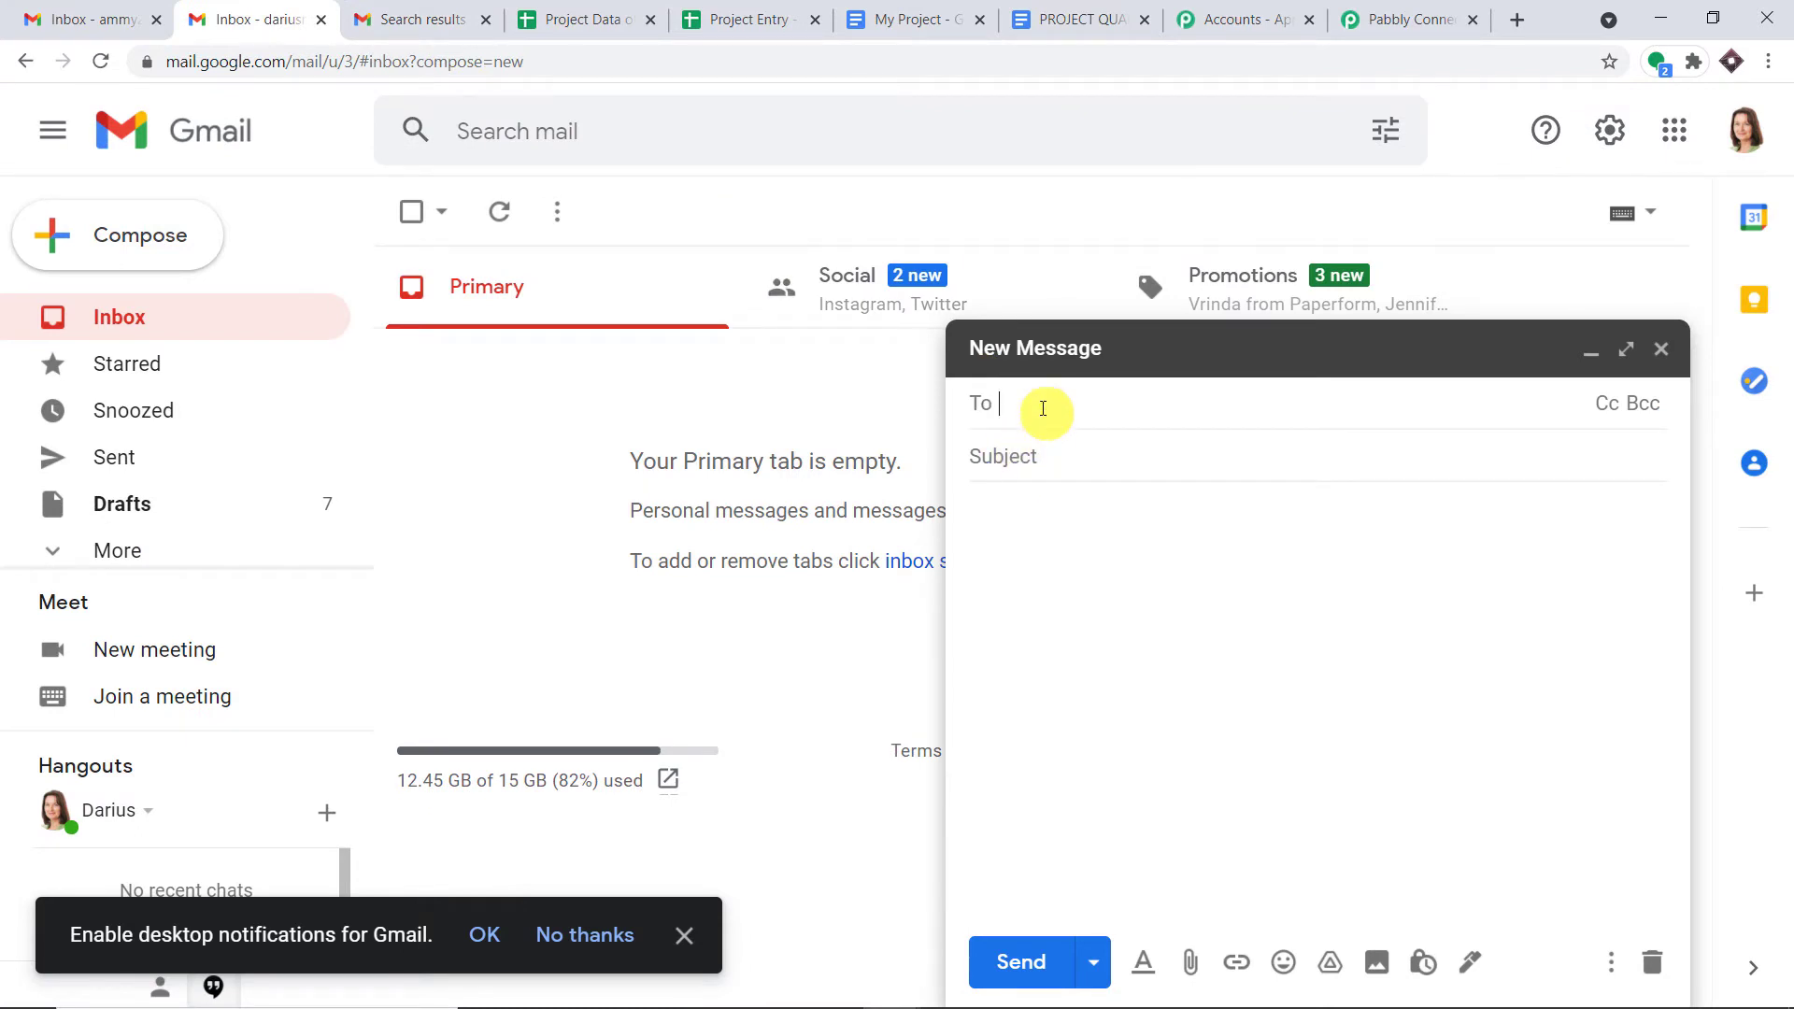
pyautogui.write('ne')
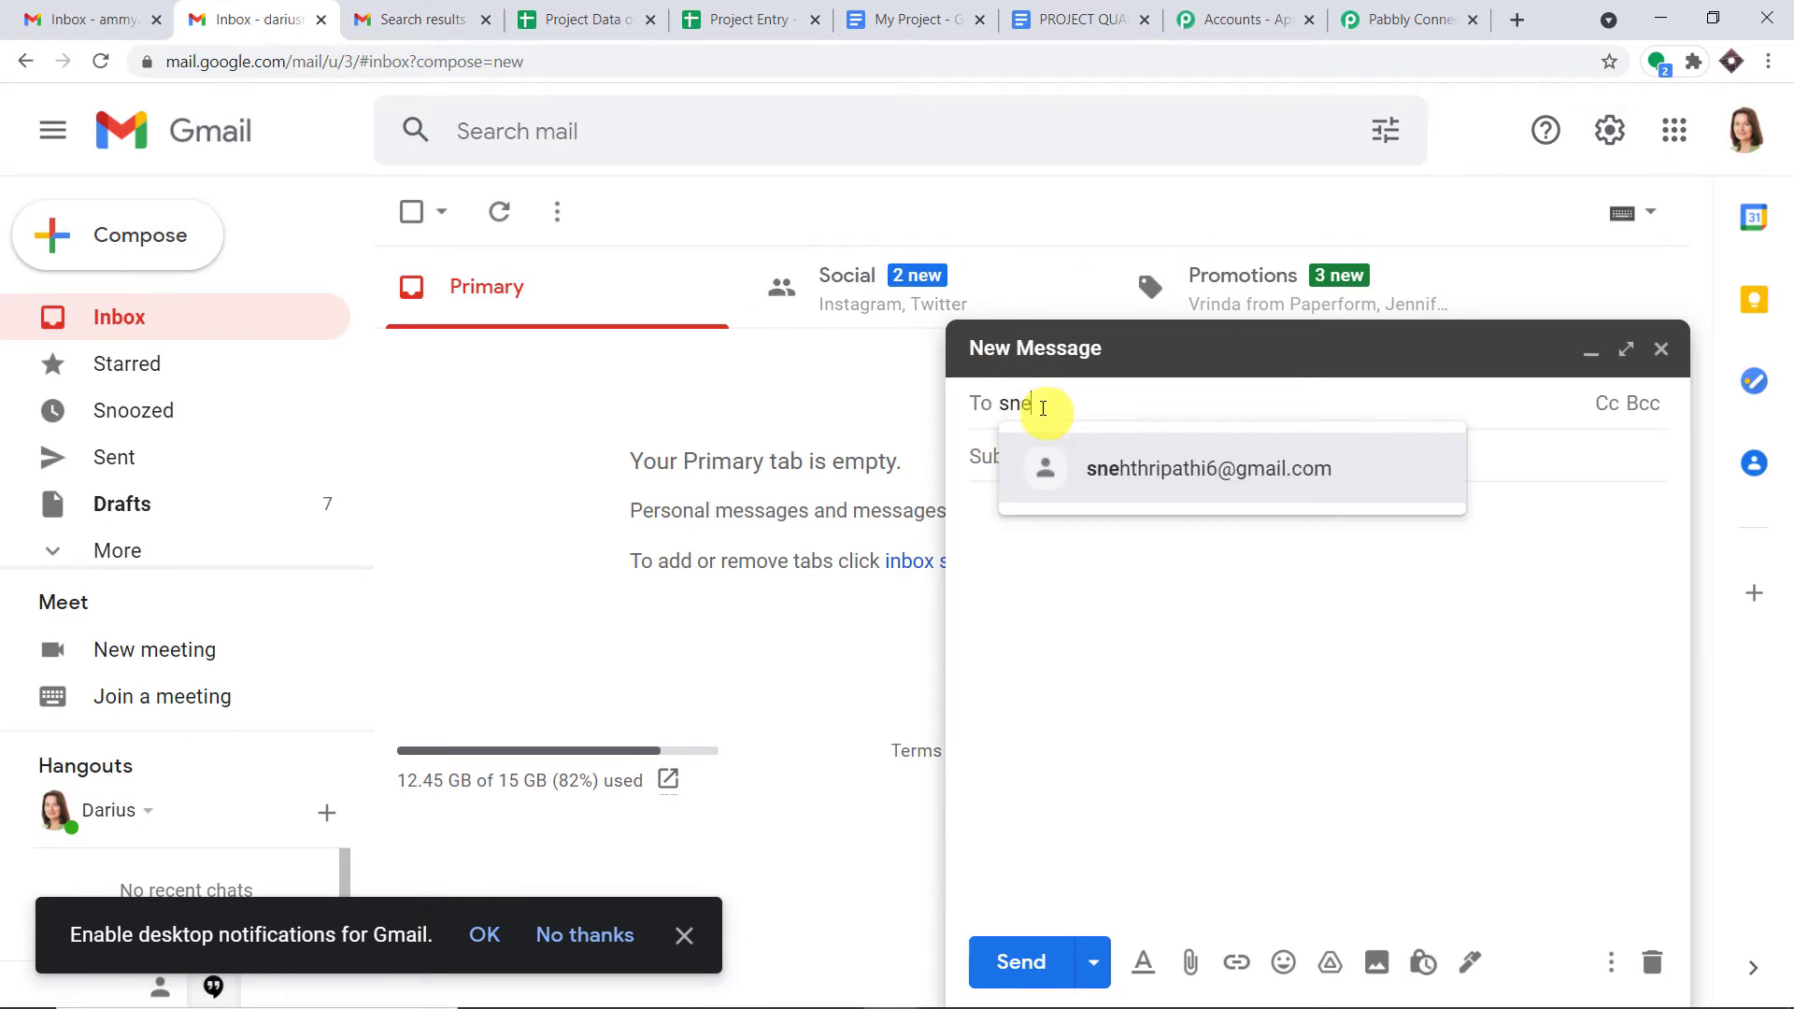
pyautogui.click(1112, 470)
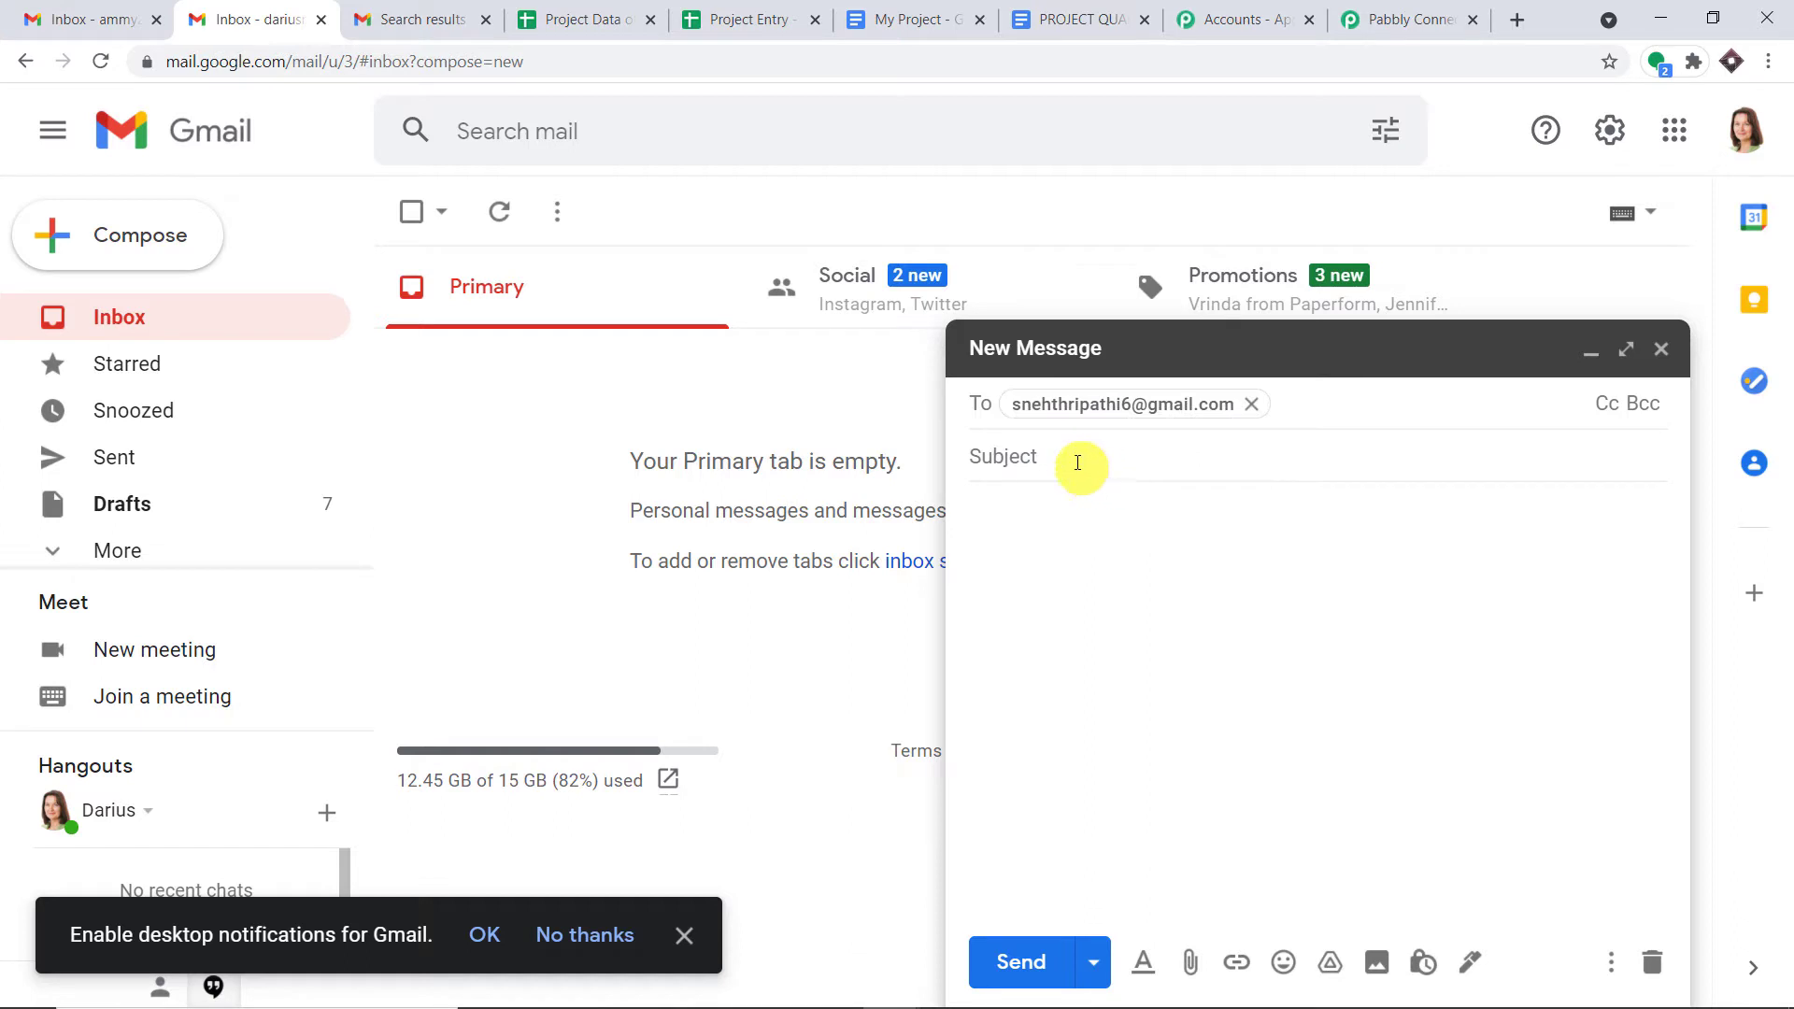
pyautogui.click(1077, 462)
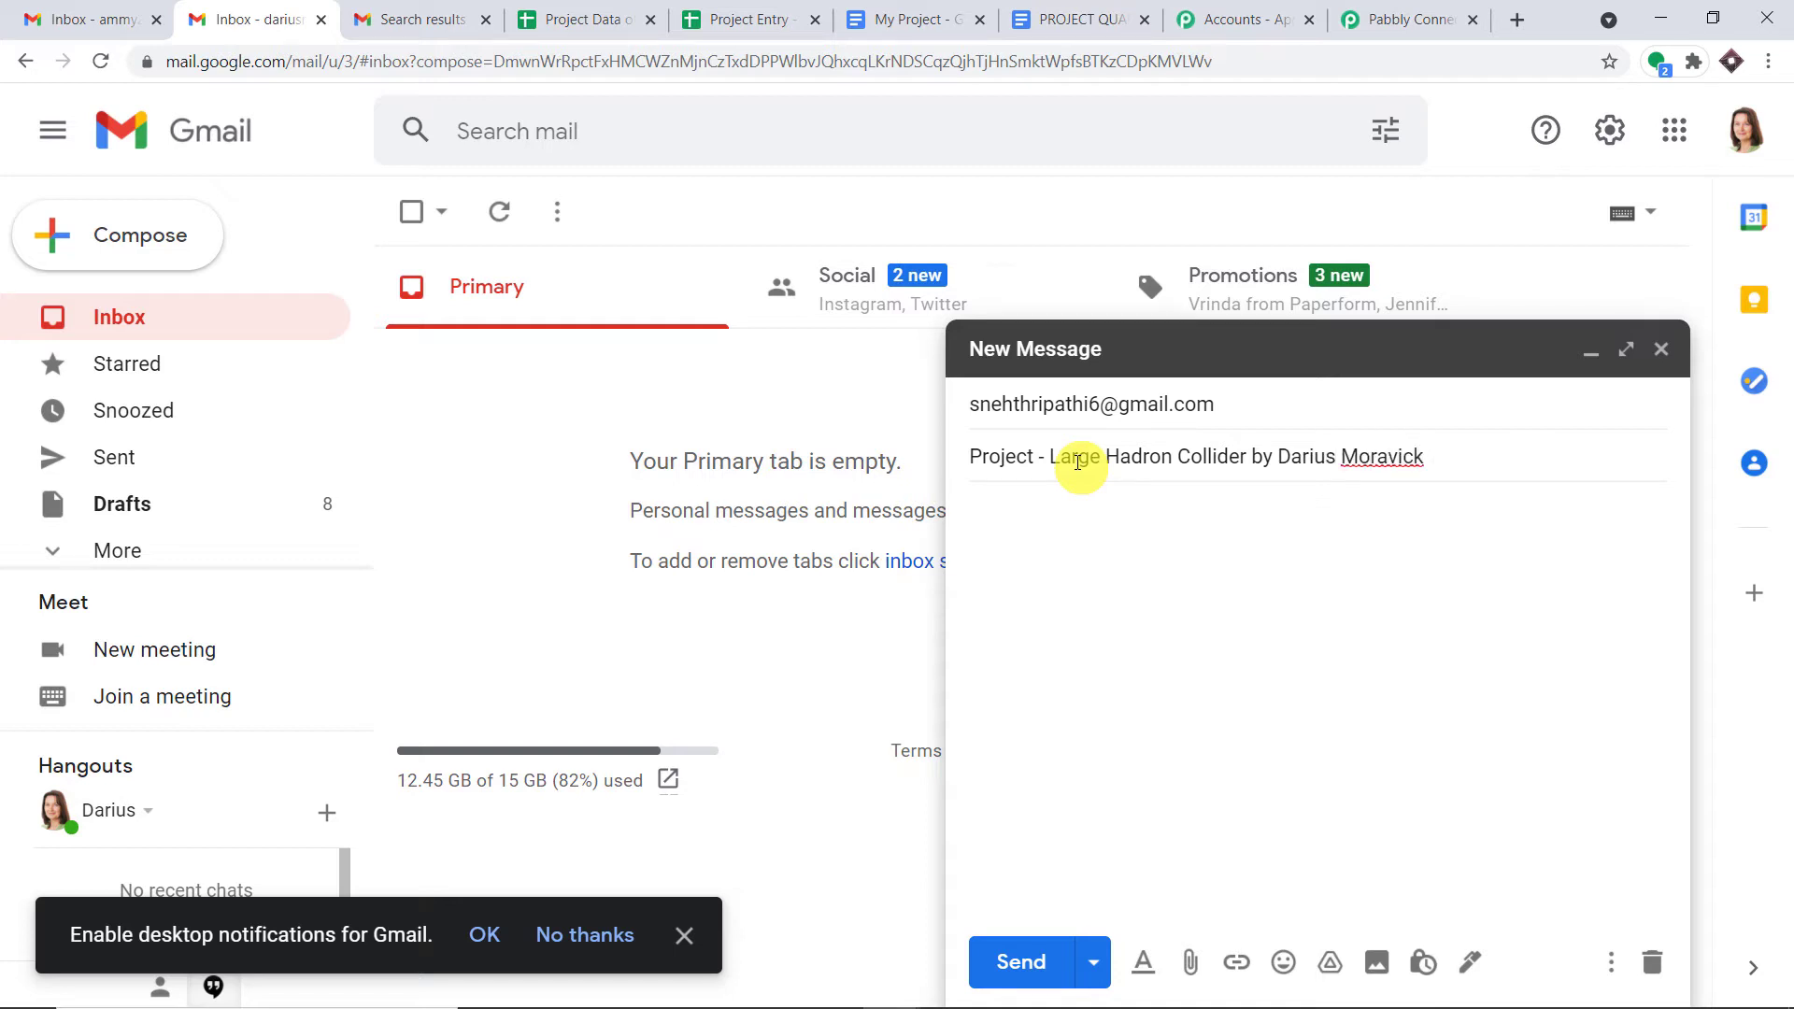
# - Paste the prepared message into the body and end it with 'FILE -'
pyautogui.click(1096, 539)
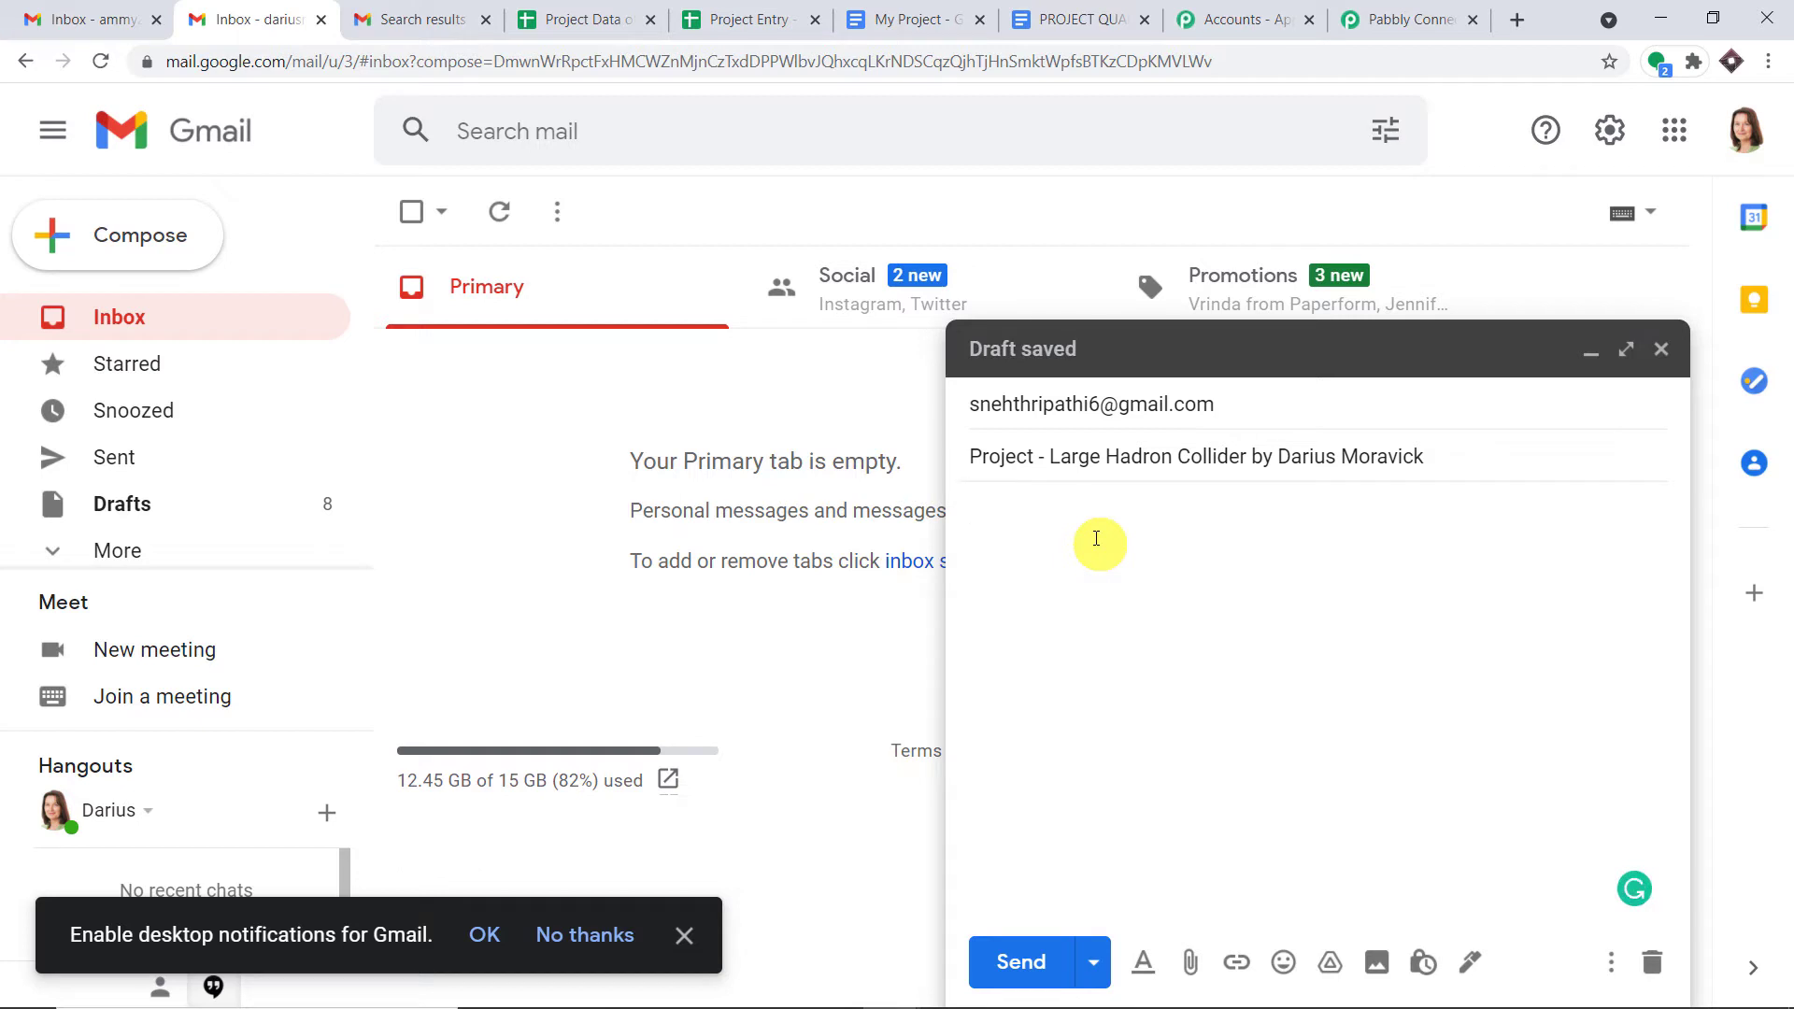
pyautogui.write("Hello, Sir/Madam Hope you're doing well I'm sharing the file link of my project - LHC. If opening the file gives you any difficulty or if you need anything else from me, please let me know.")
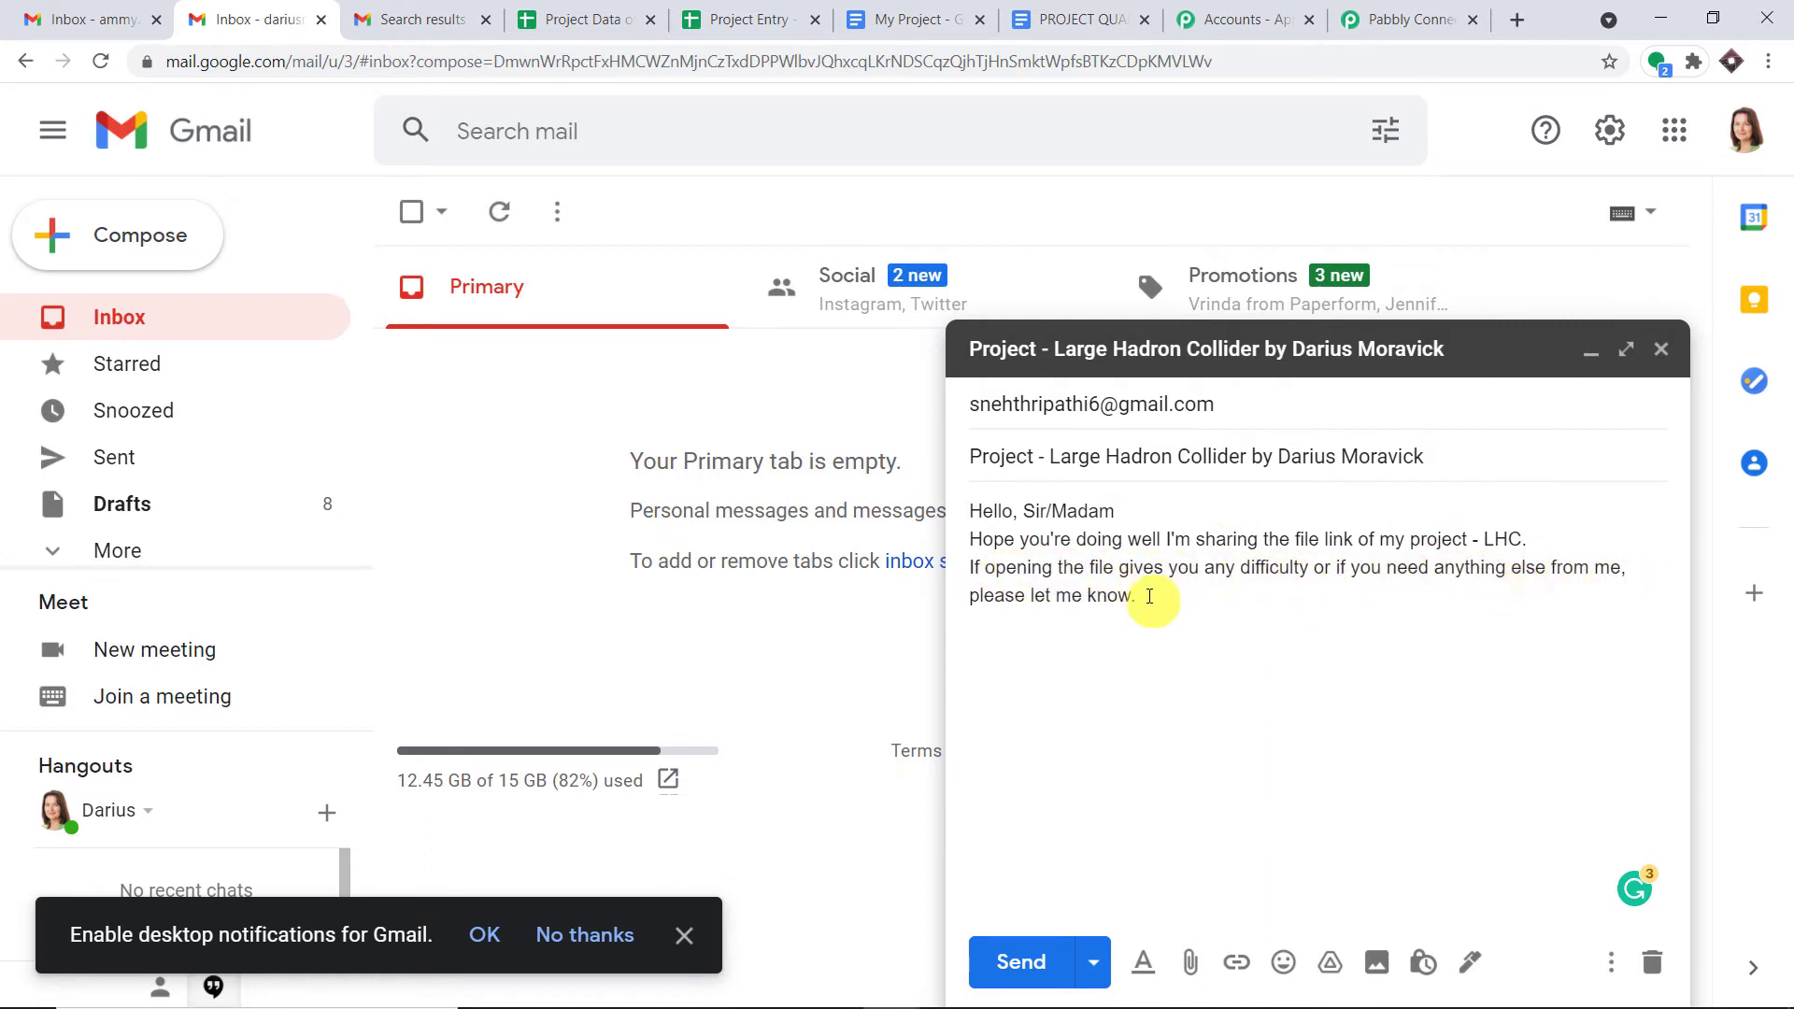
pyautogui.click(1188, 597)
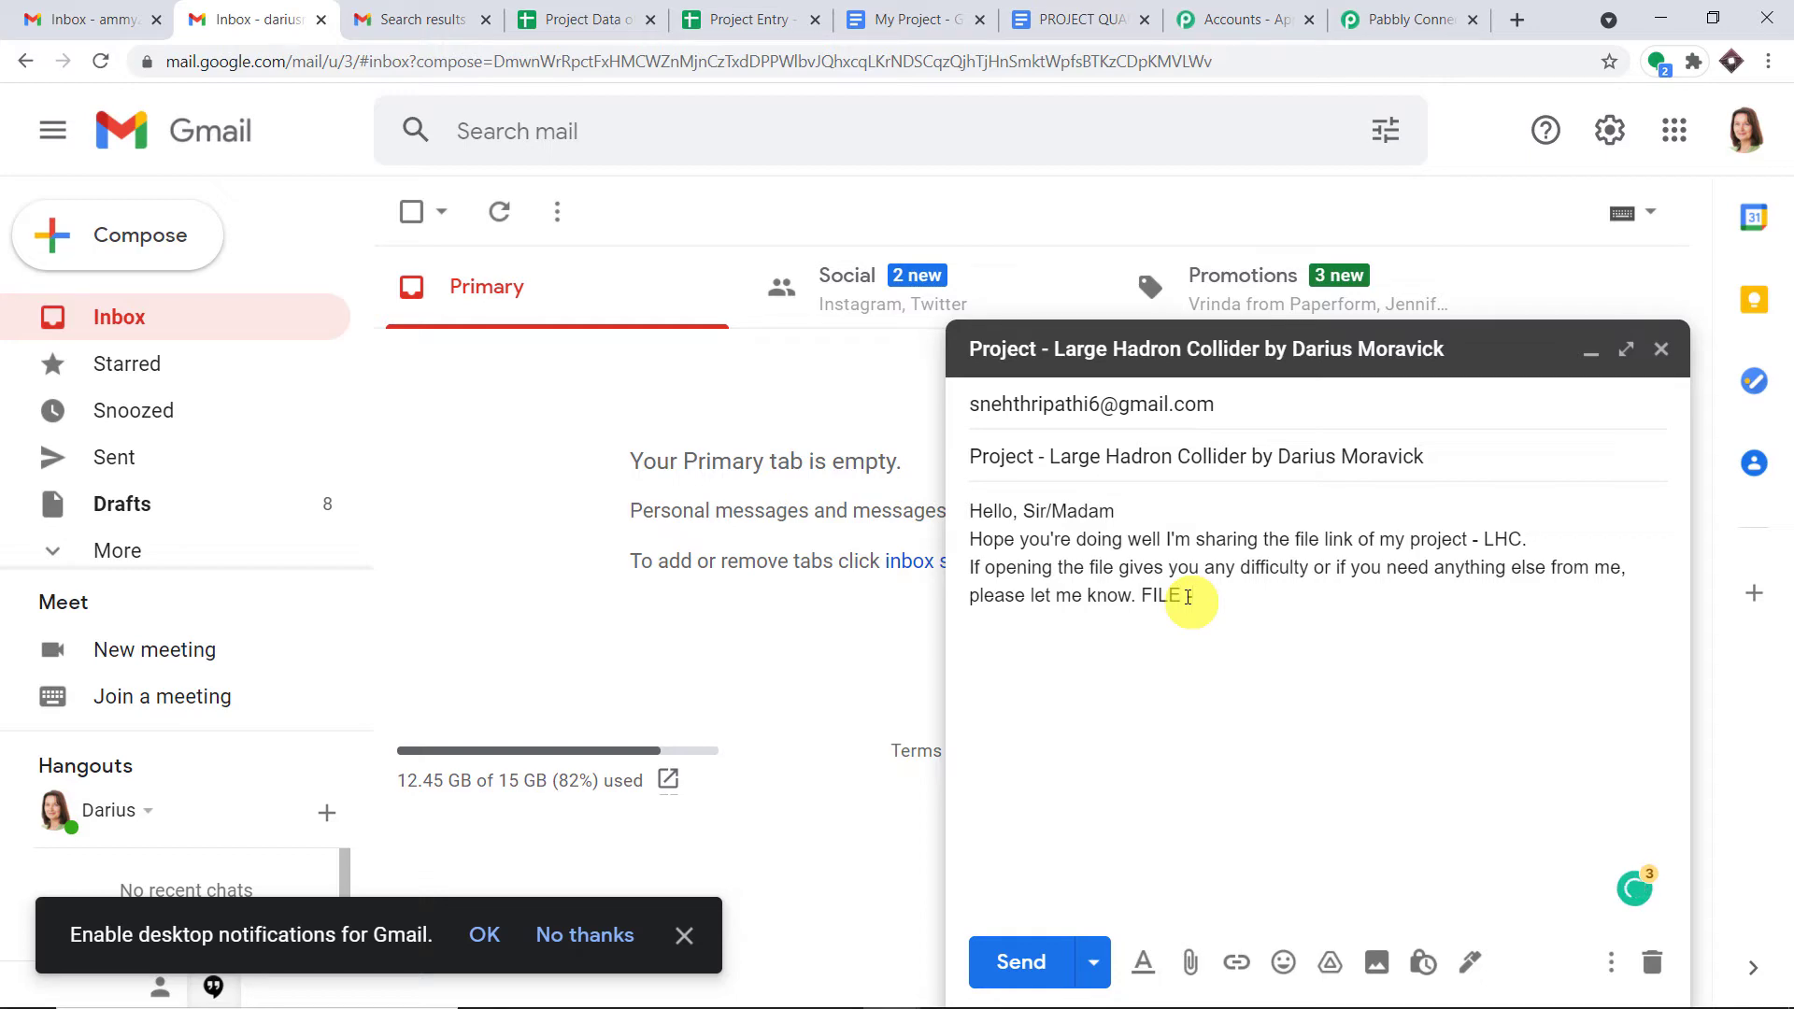
pyautogui.write('FILE -')
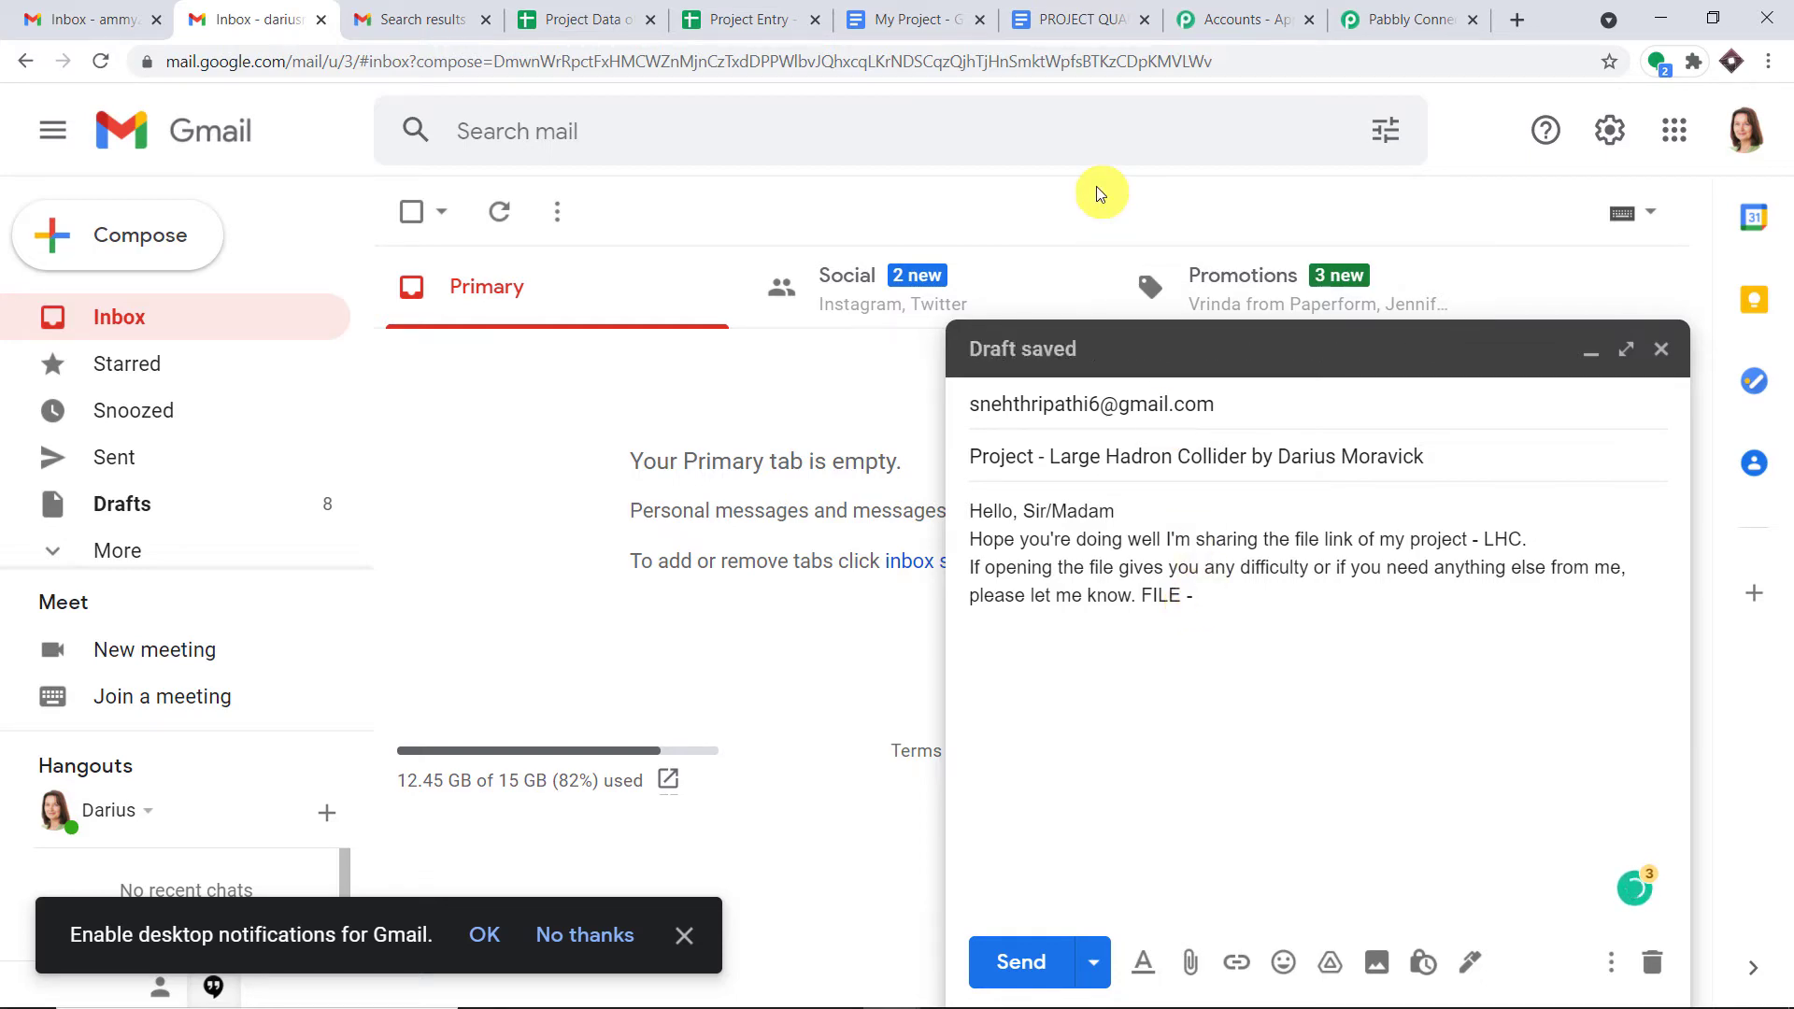
pyautogui.click(932, 16)
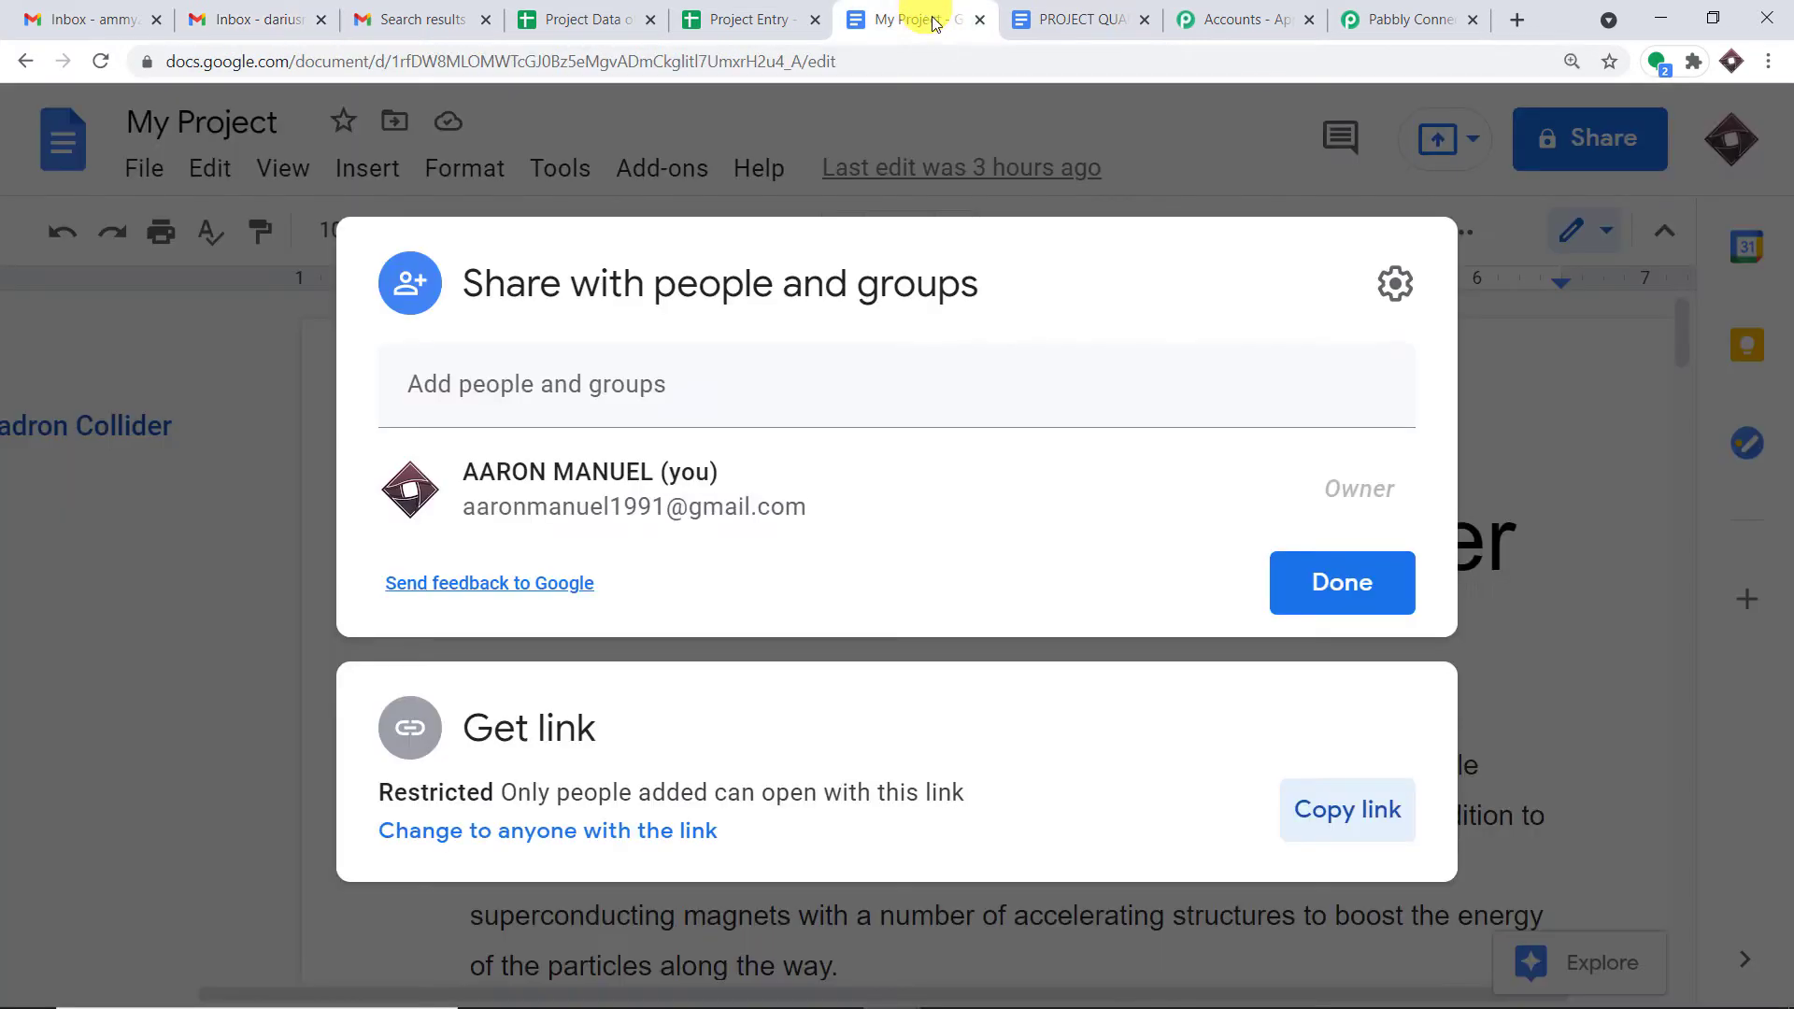
# - Copy the My Project document's share link from its Share dialog, leaving access restricted
pyautogui.click(1277, 165)
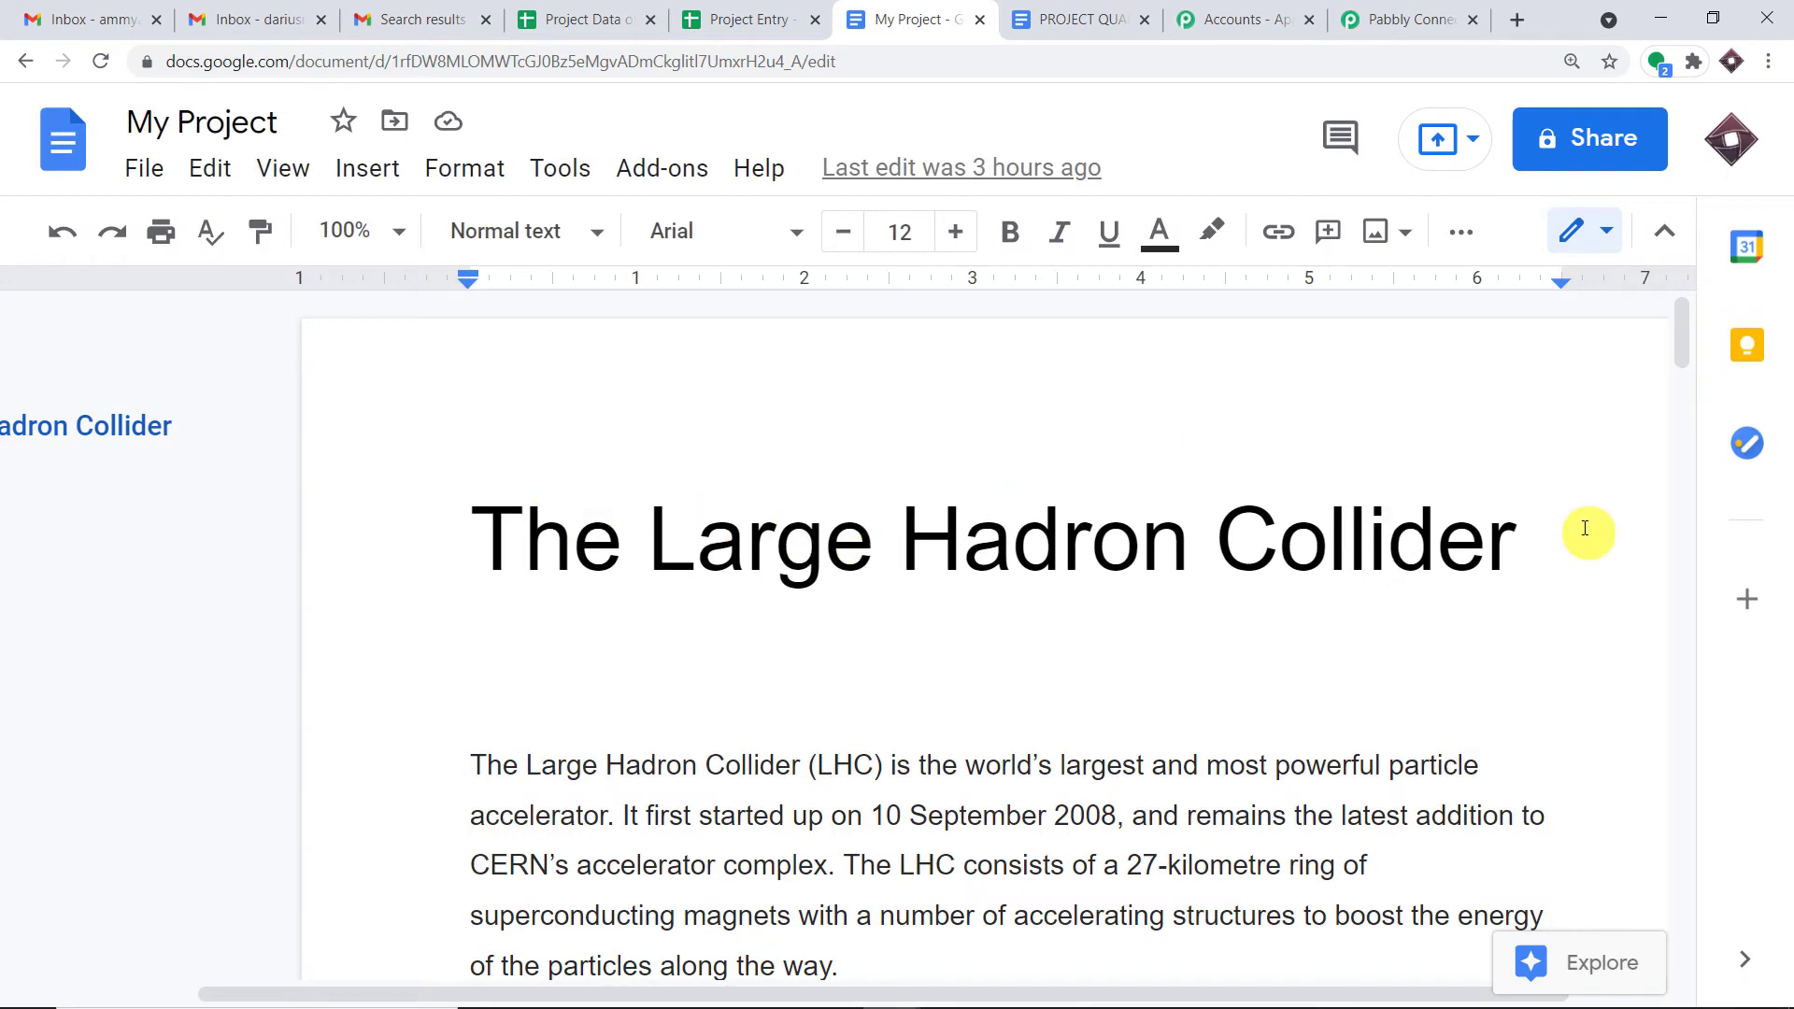
pyautogui.click(1599, 145)
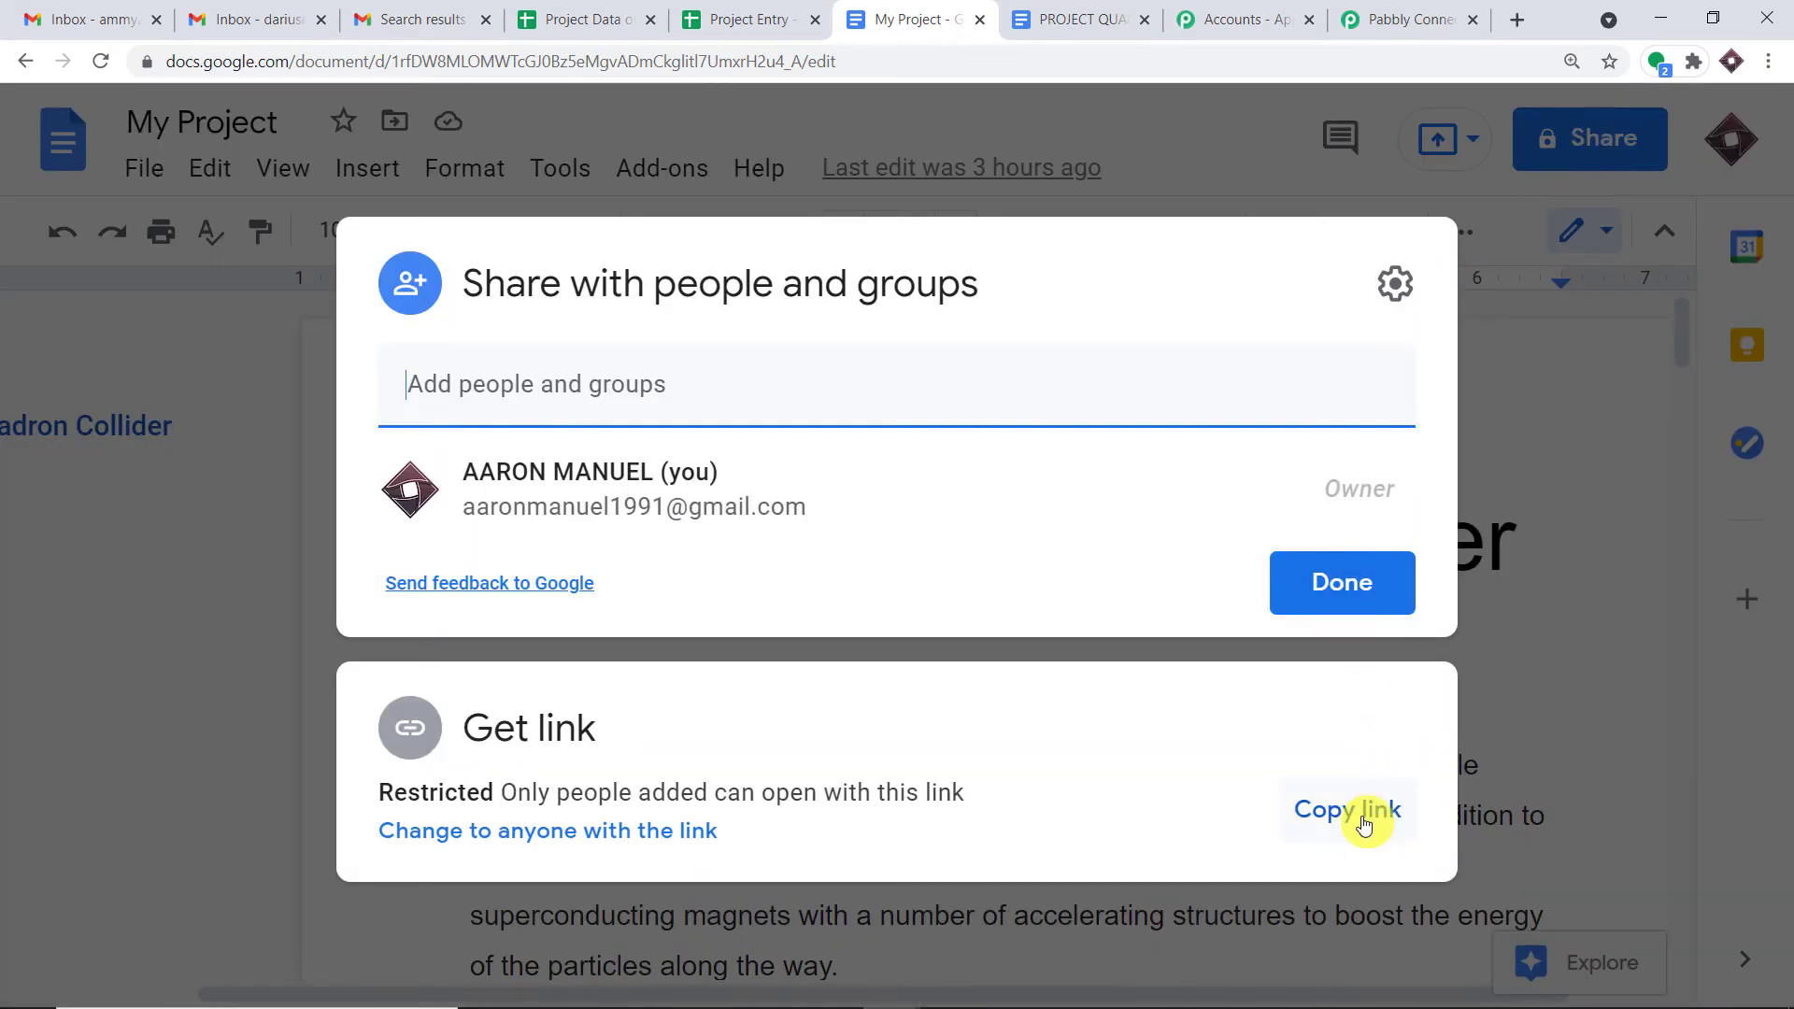
pyautogui.click(1359, 815)
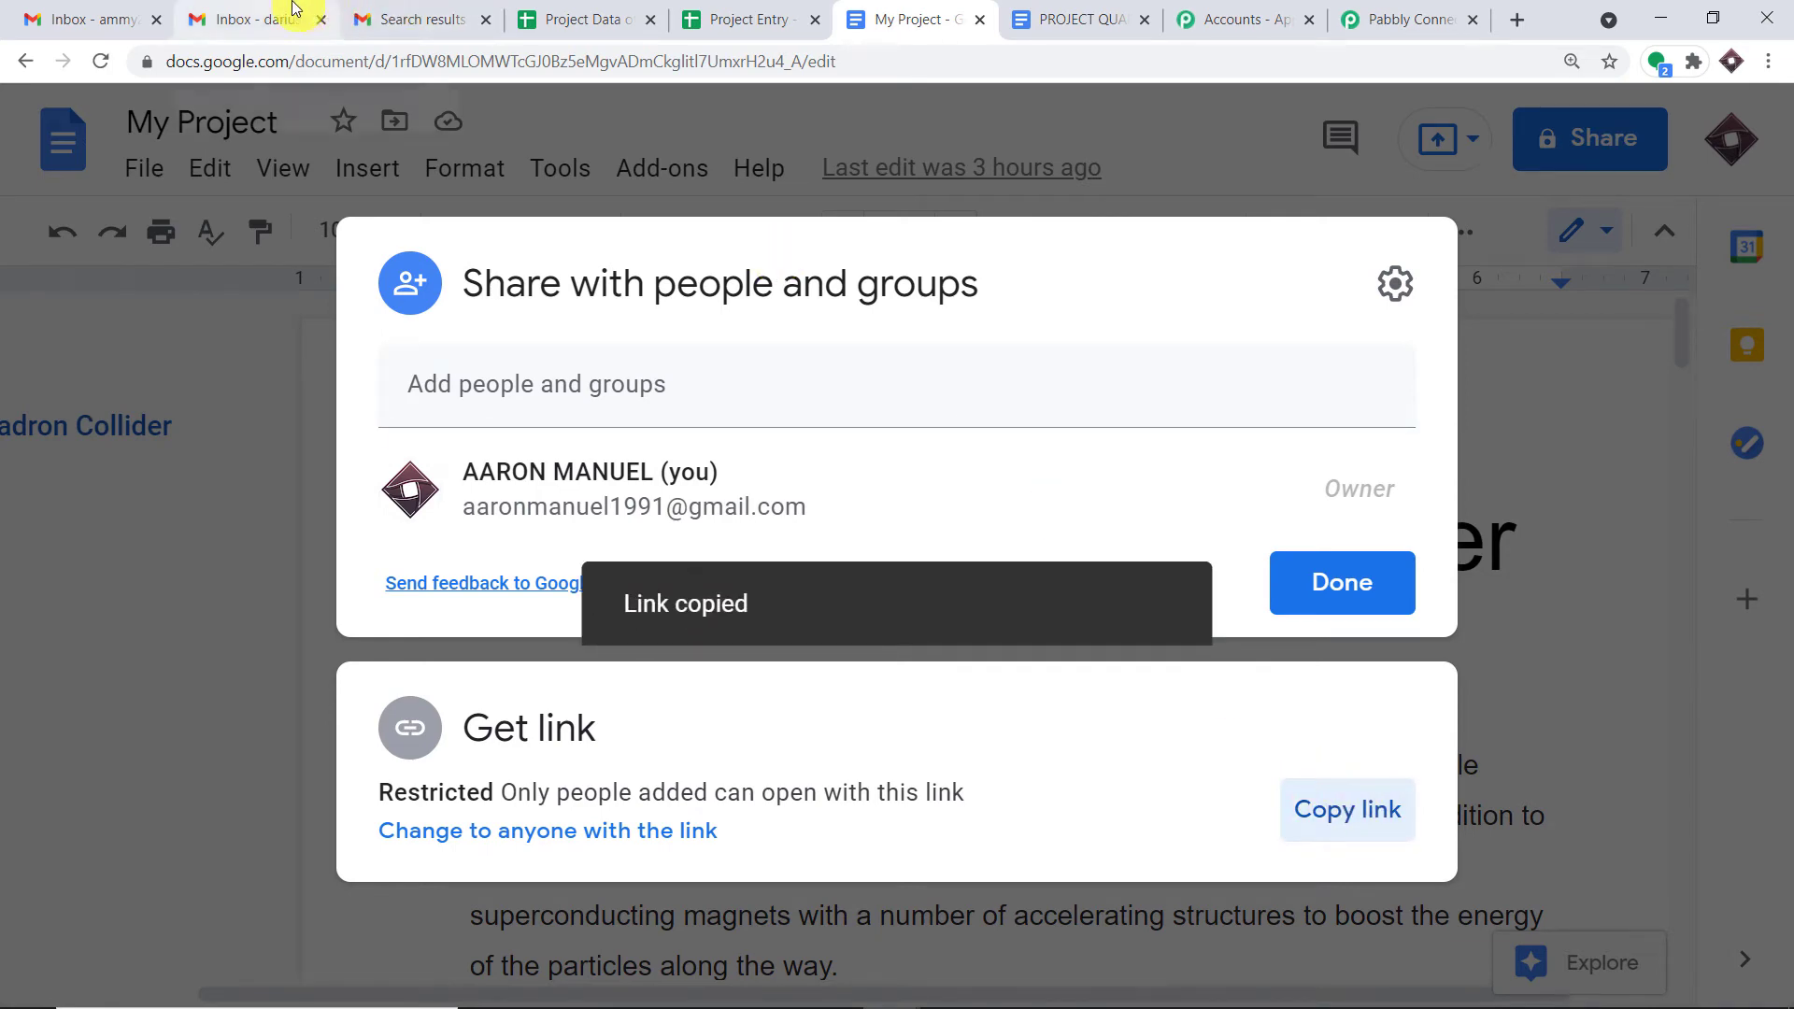
pyautogui.click(294, 9)
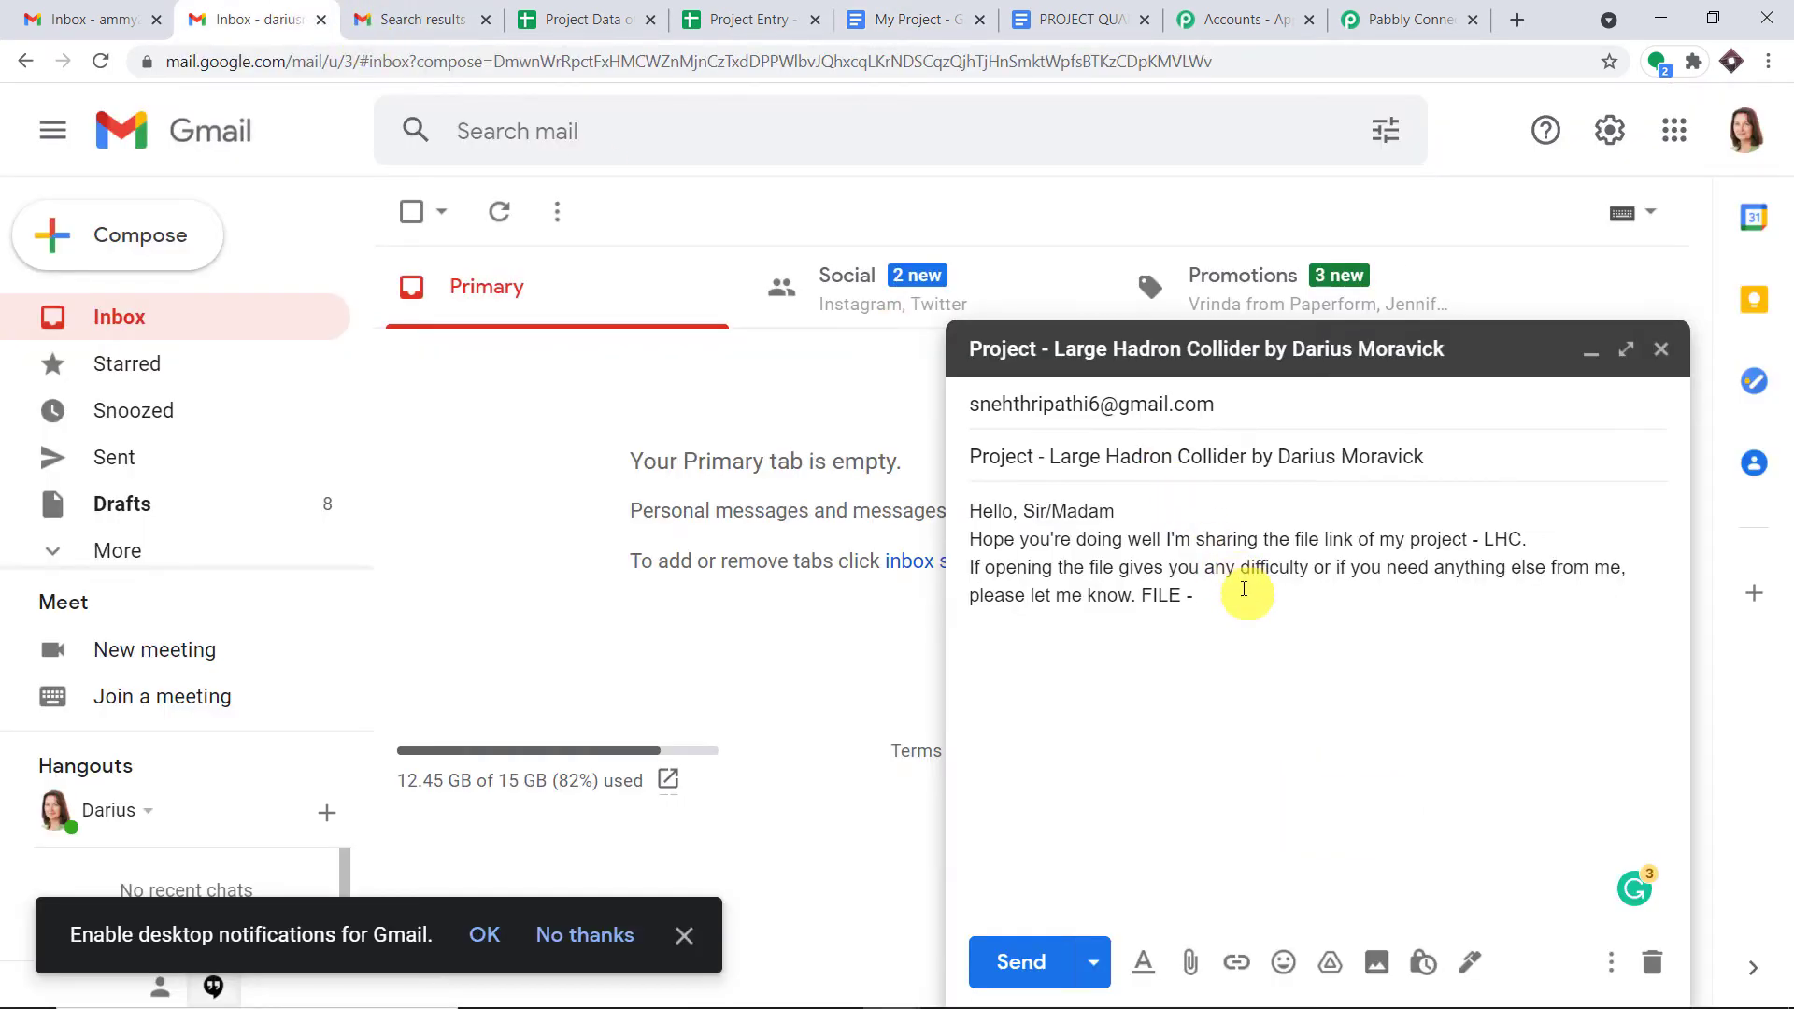
# - Paste the My Project link after 'FILE -', review the subject and link, and send the email
pyautogui.hotkey('ctrl', 'v')
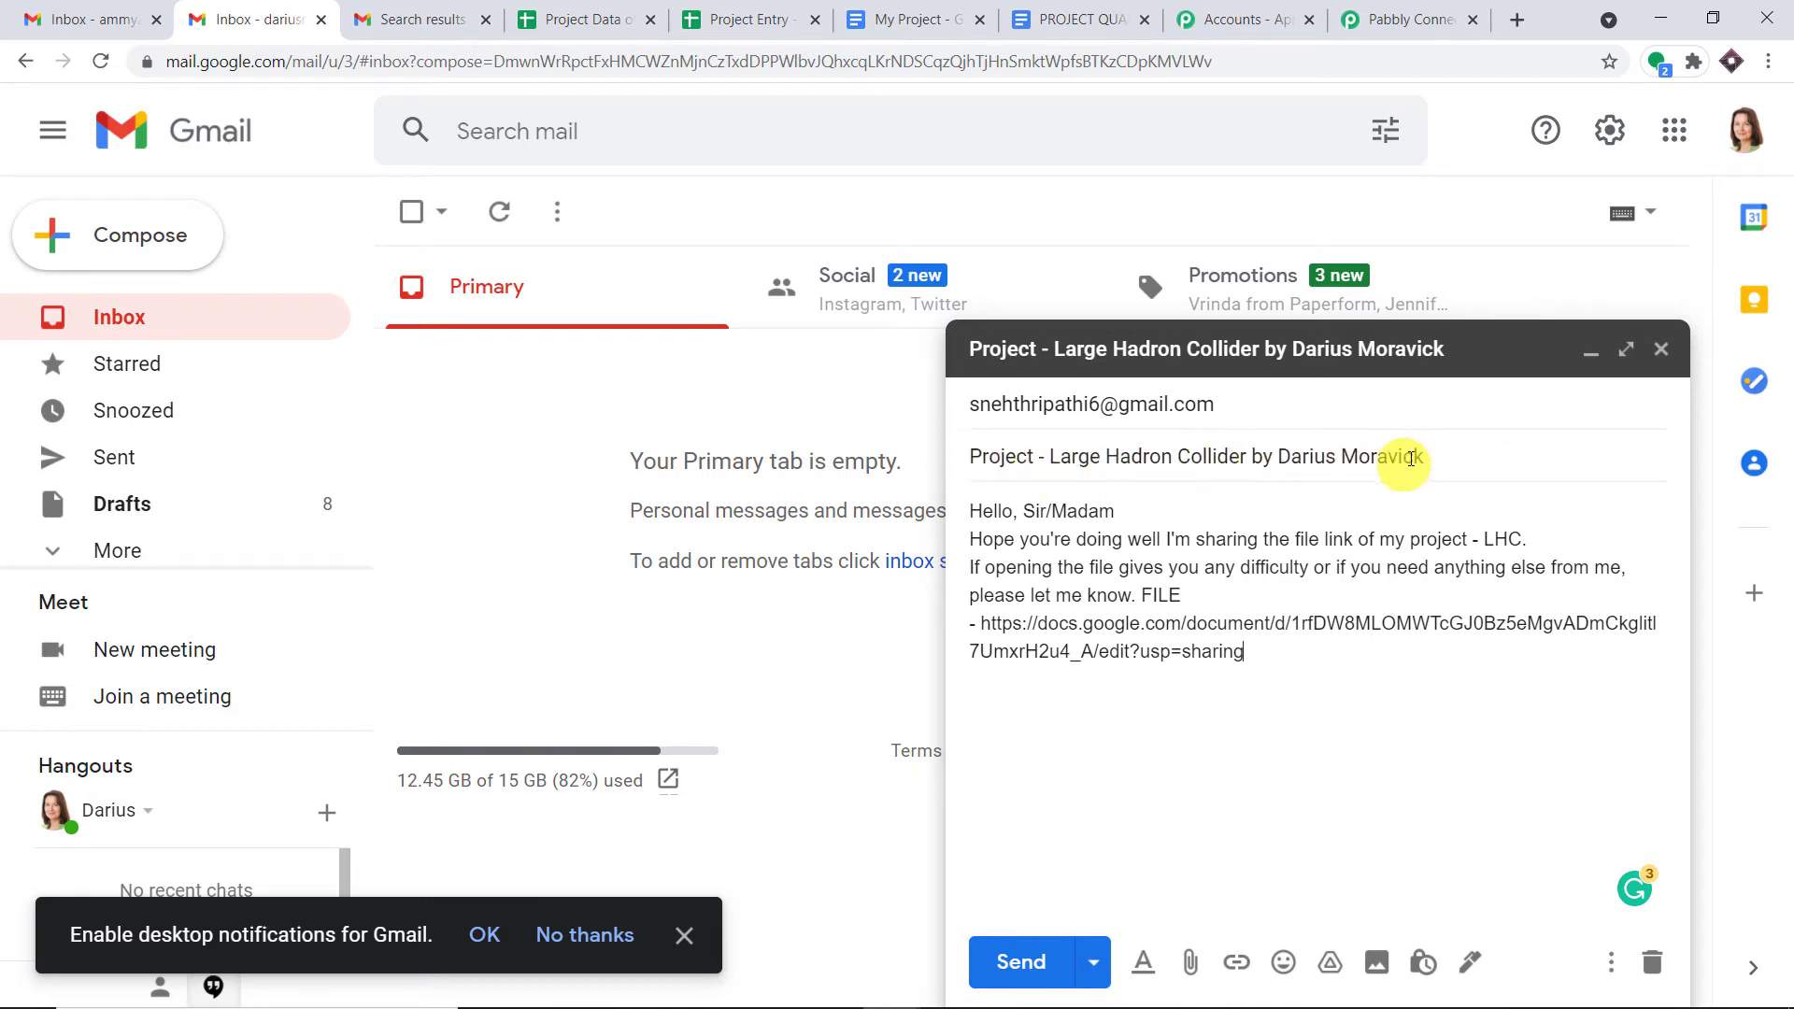
pyautogui.moveTo(1425, 458); pyautogui.dragTo(1285, 458)
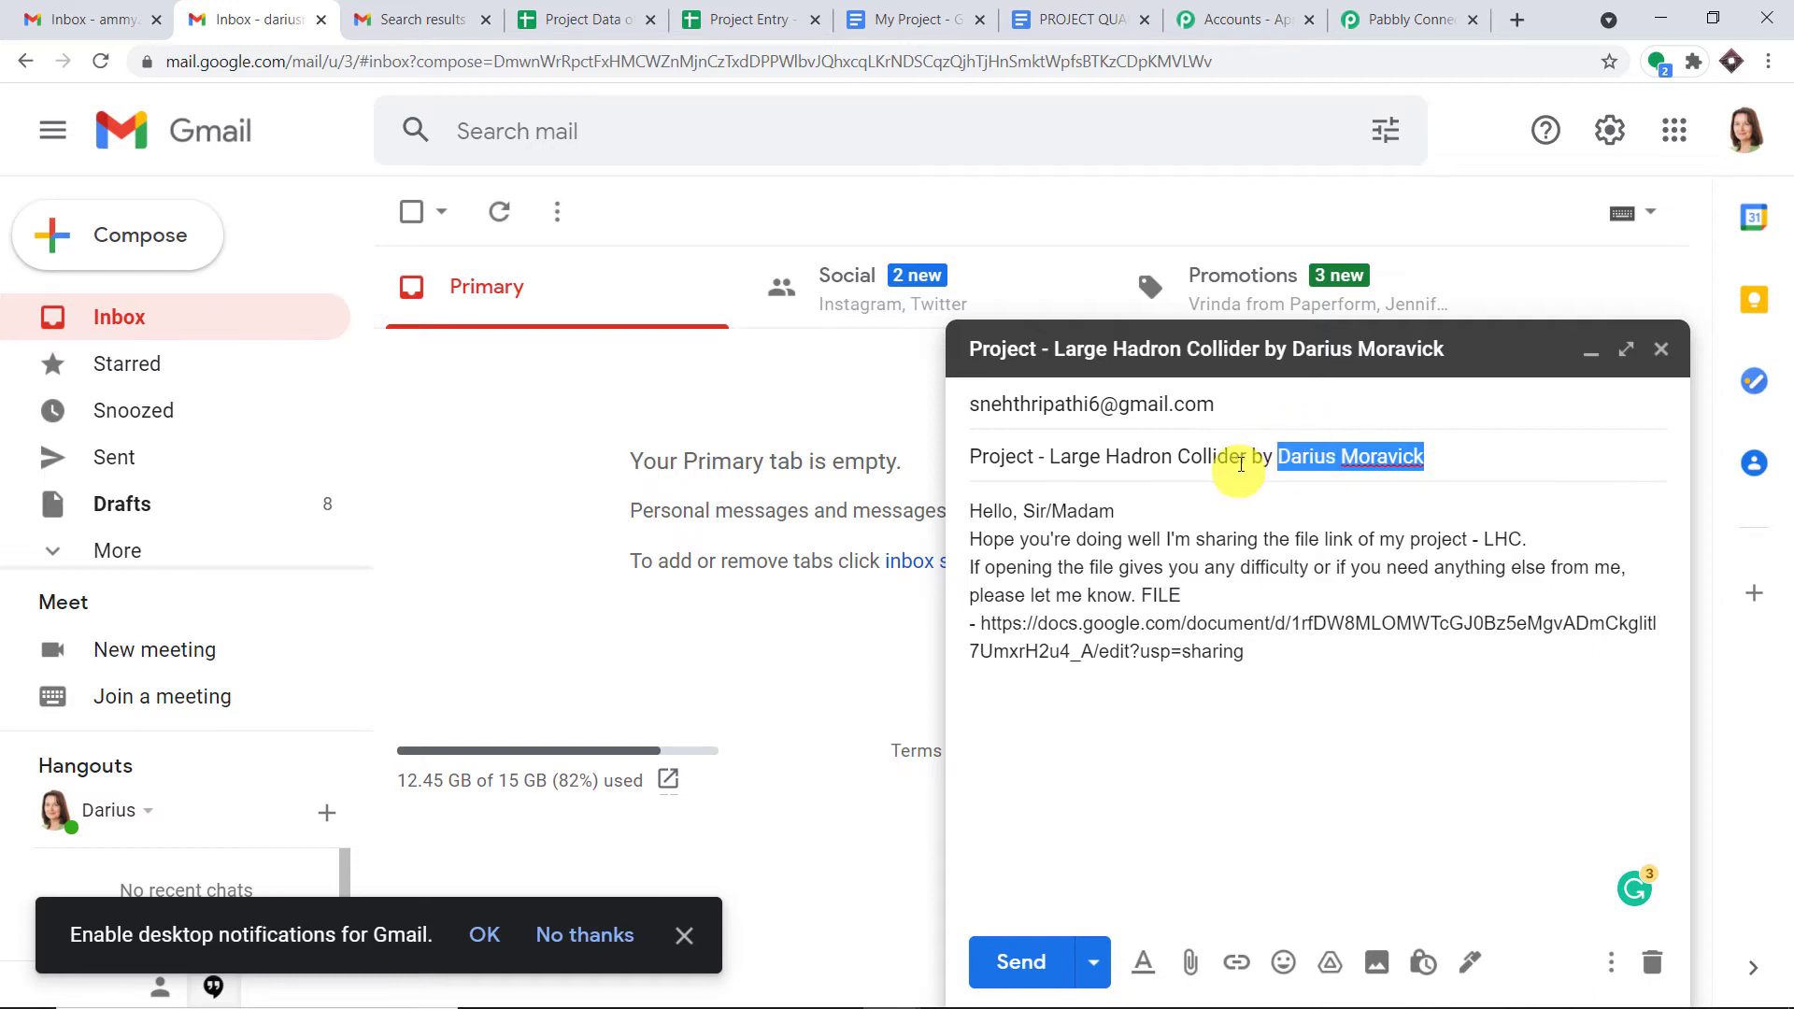
pyautogui.moveTo(1241, 460); pyautogui.dragTo(1053, 464)
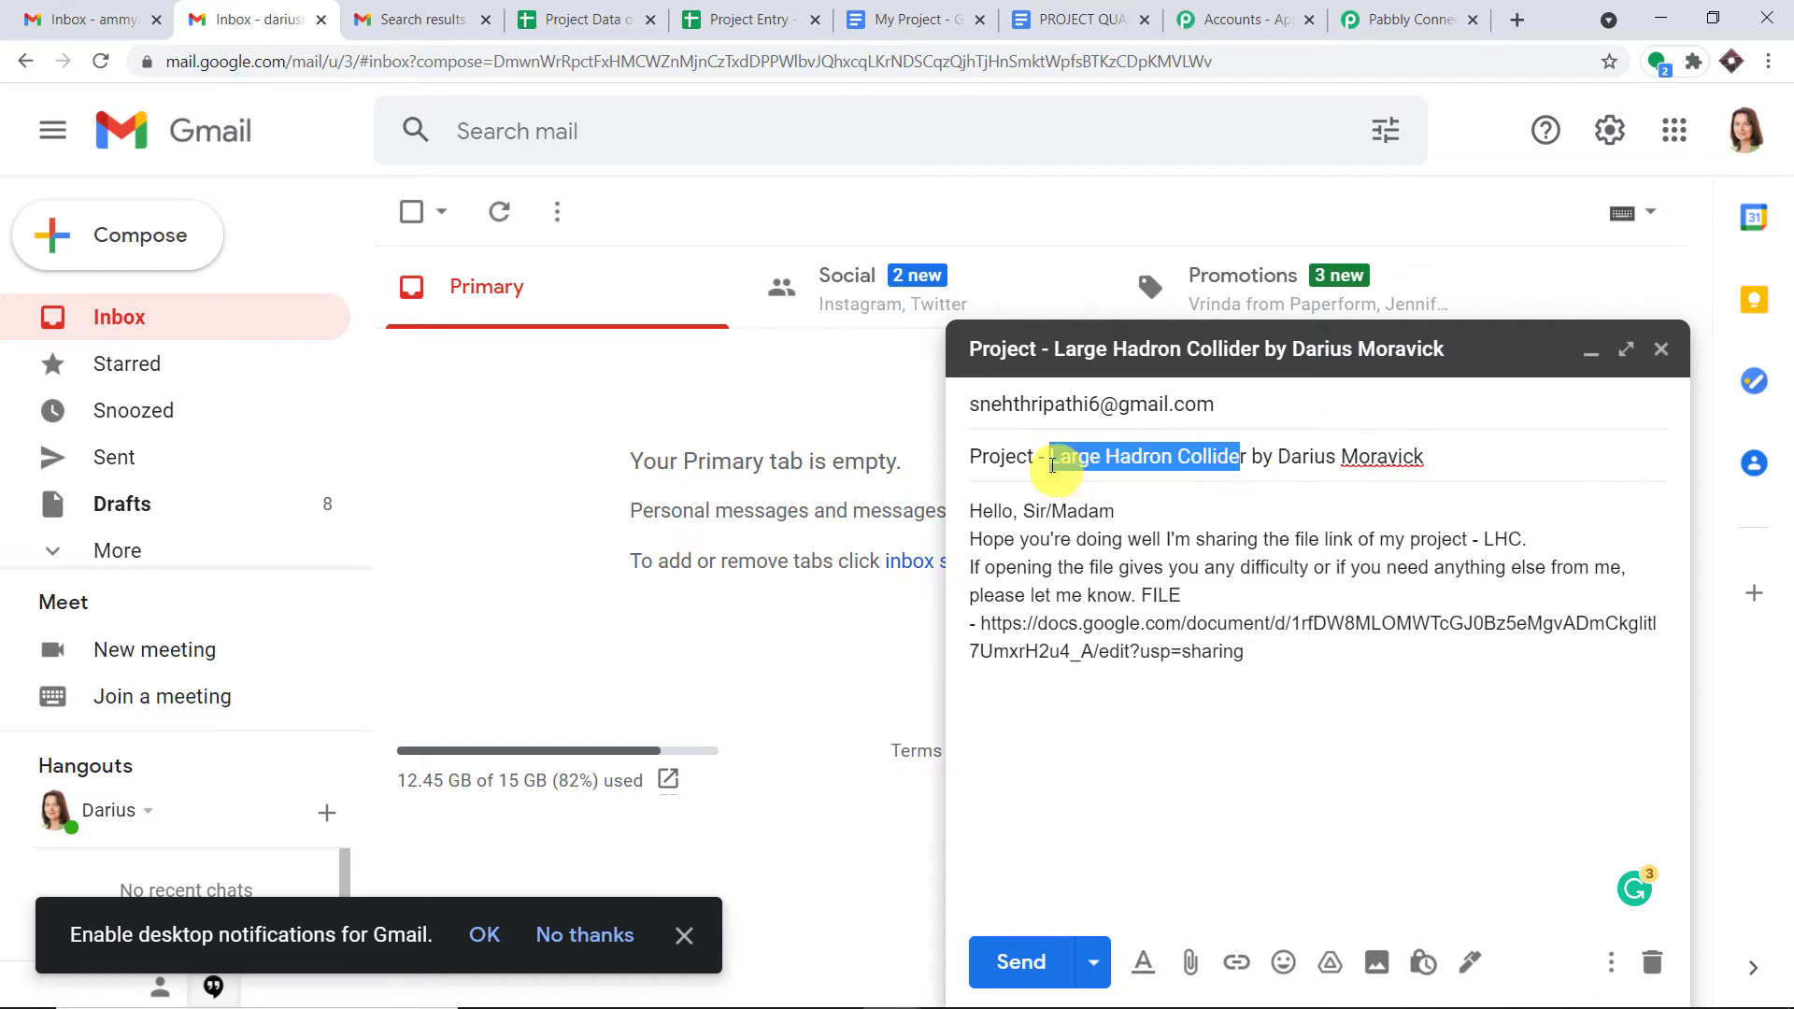
pyautogui.moveTo(1246, 653); pyautogui.dragTo(990, 623)
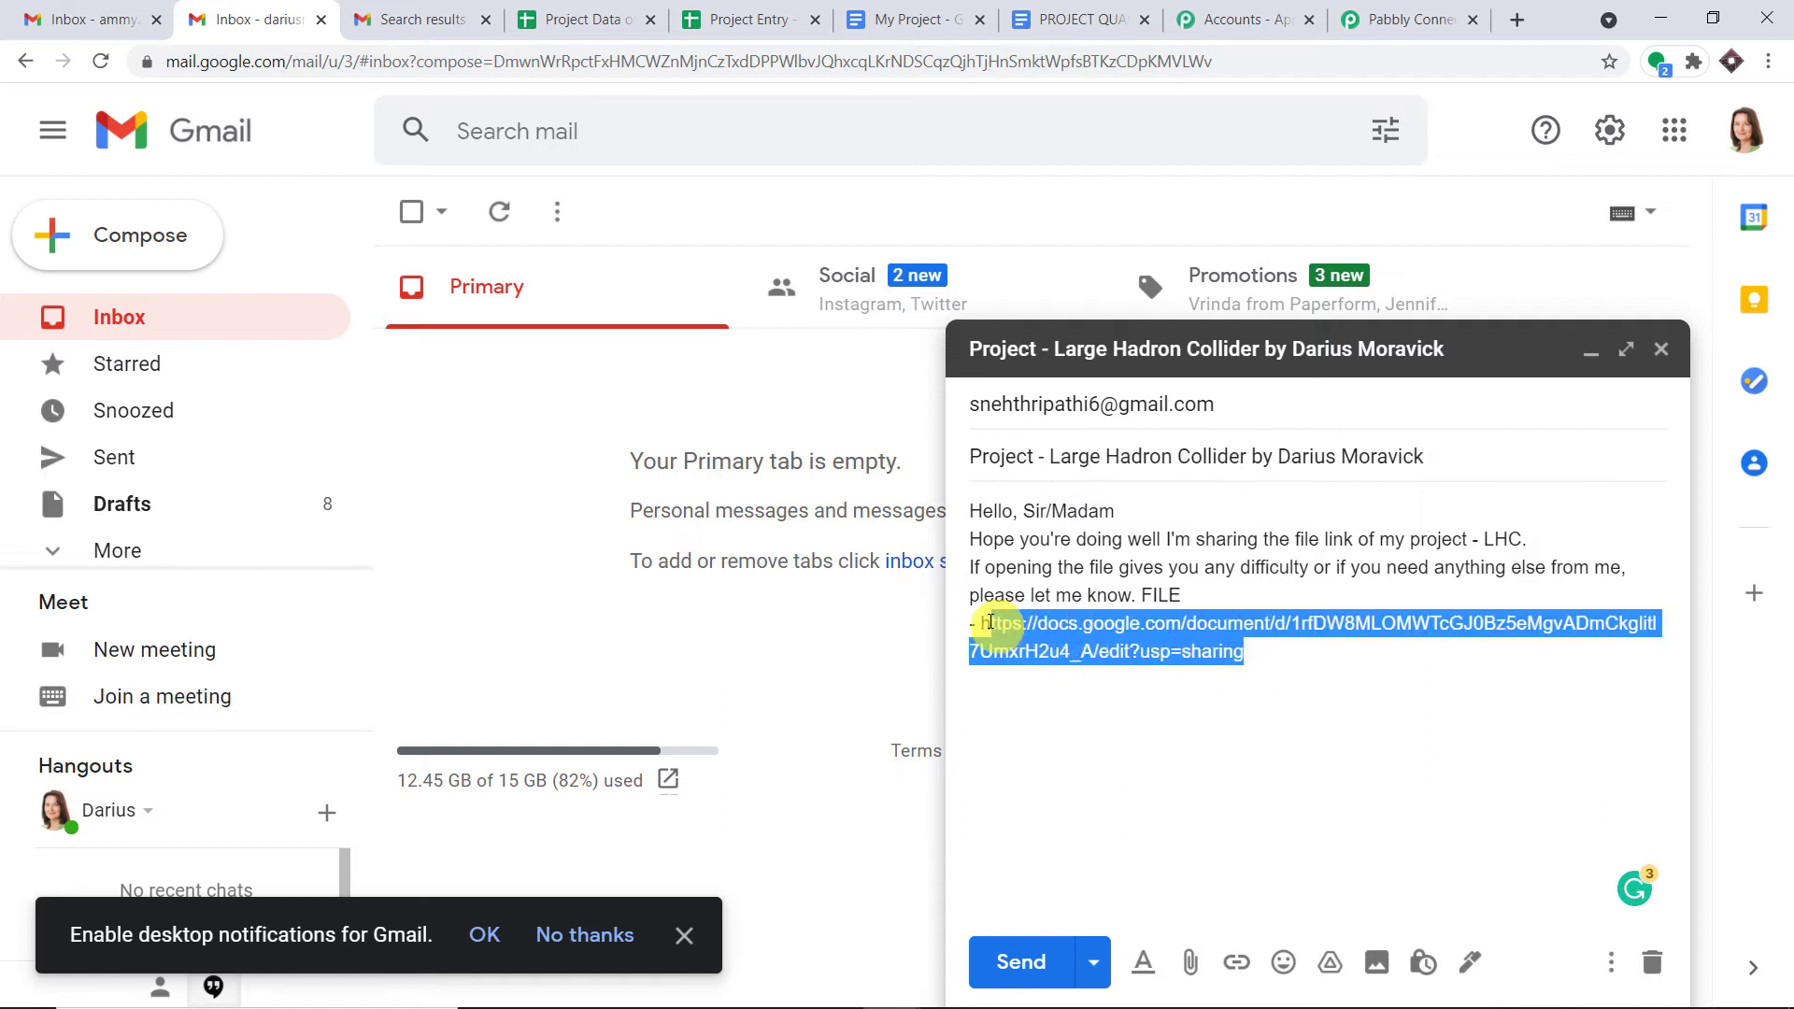
pyautogui.click(1319, 669)
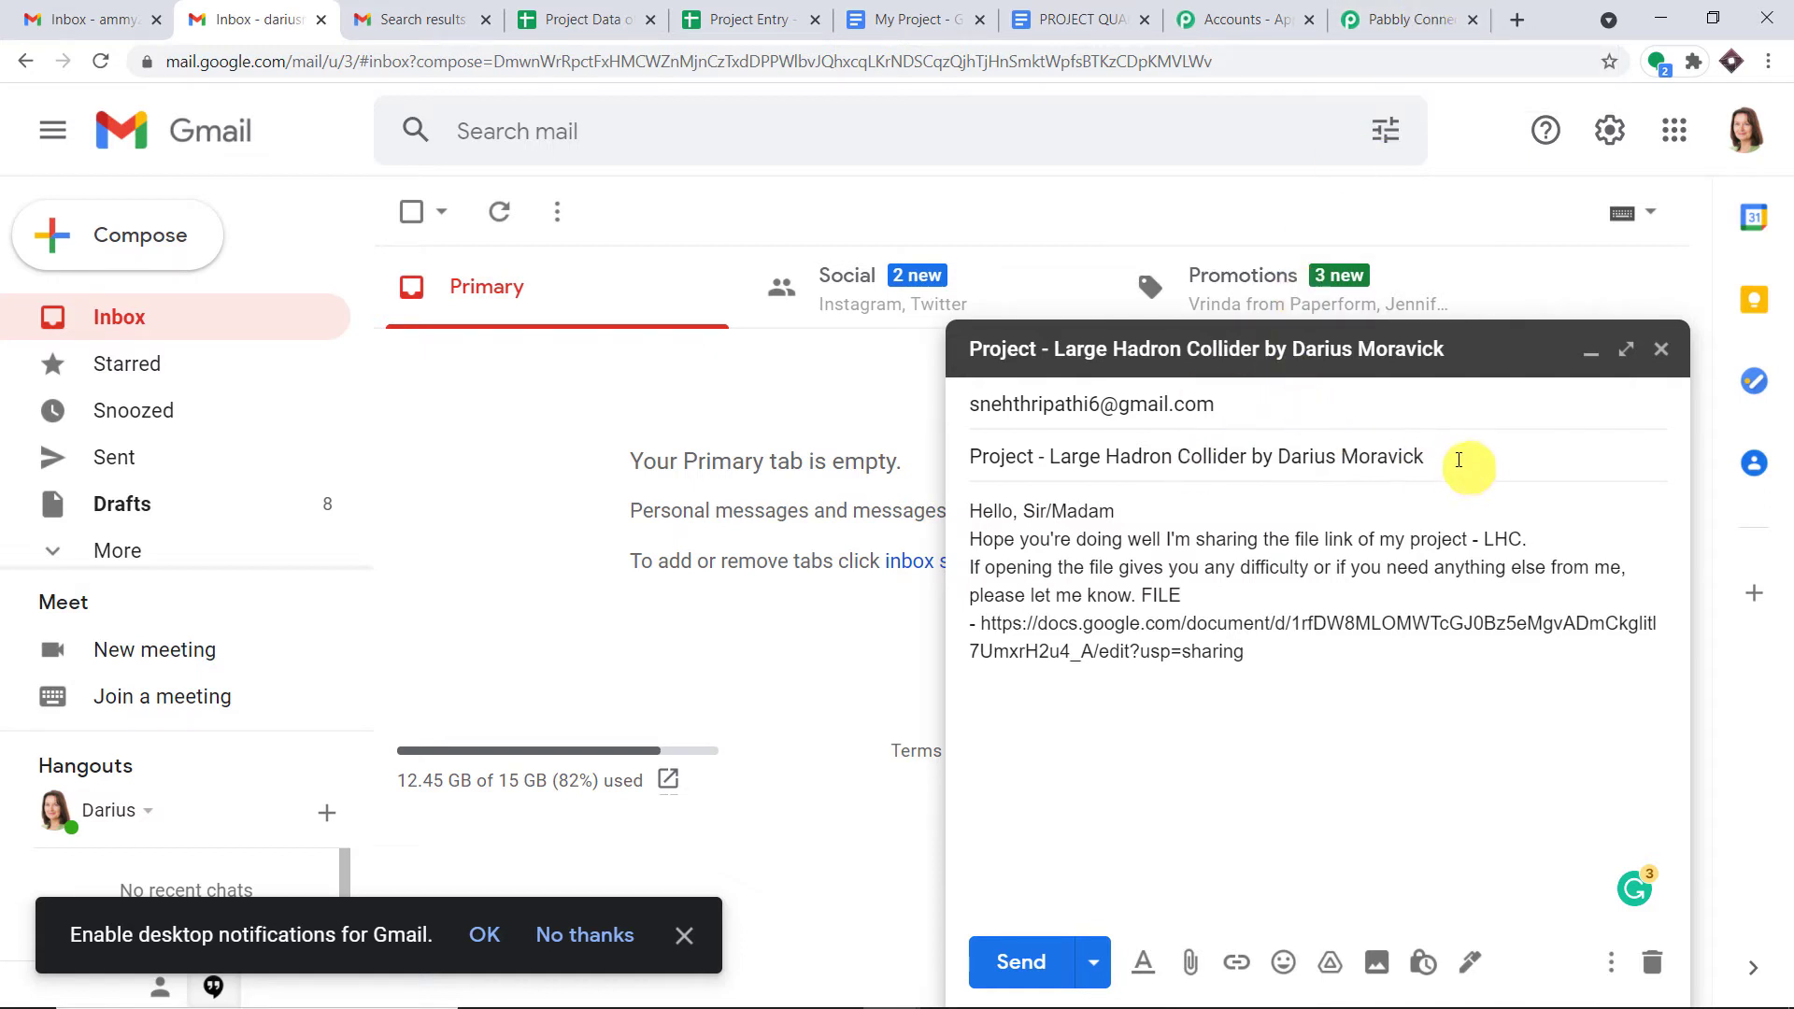
pyautogui.moveTo(1444, 458); pyautogui.dragTo(1047, 455)
pyautogui.moveTo(1252, 654); pyautogui.dragTo(995, 617)
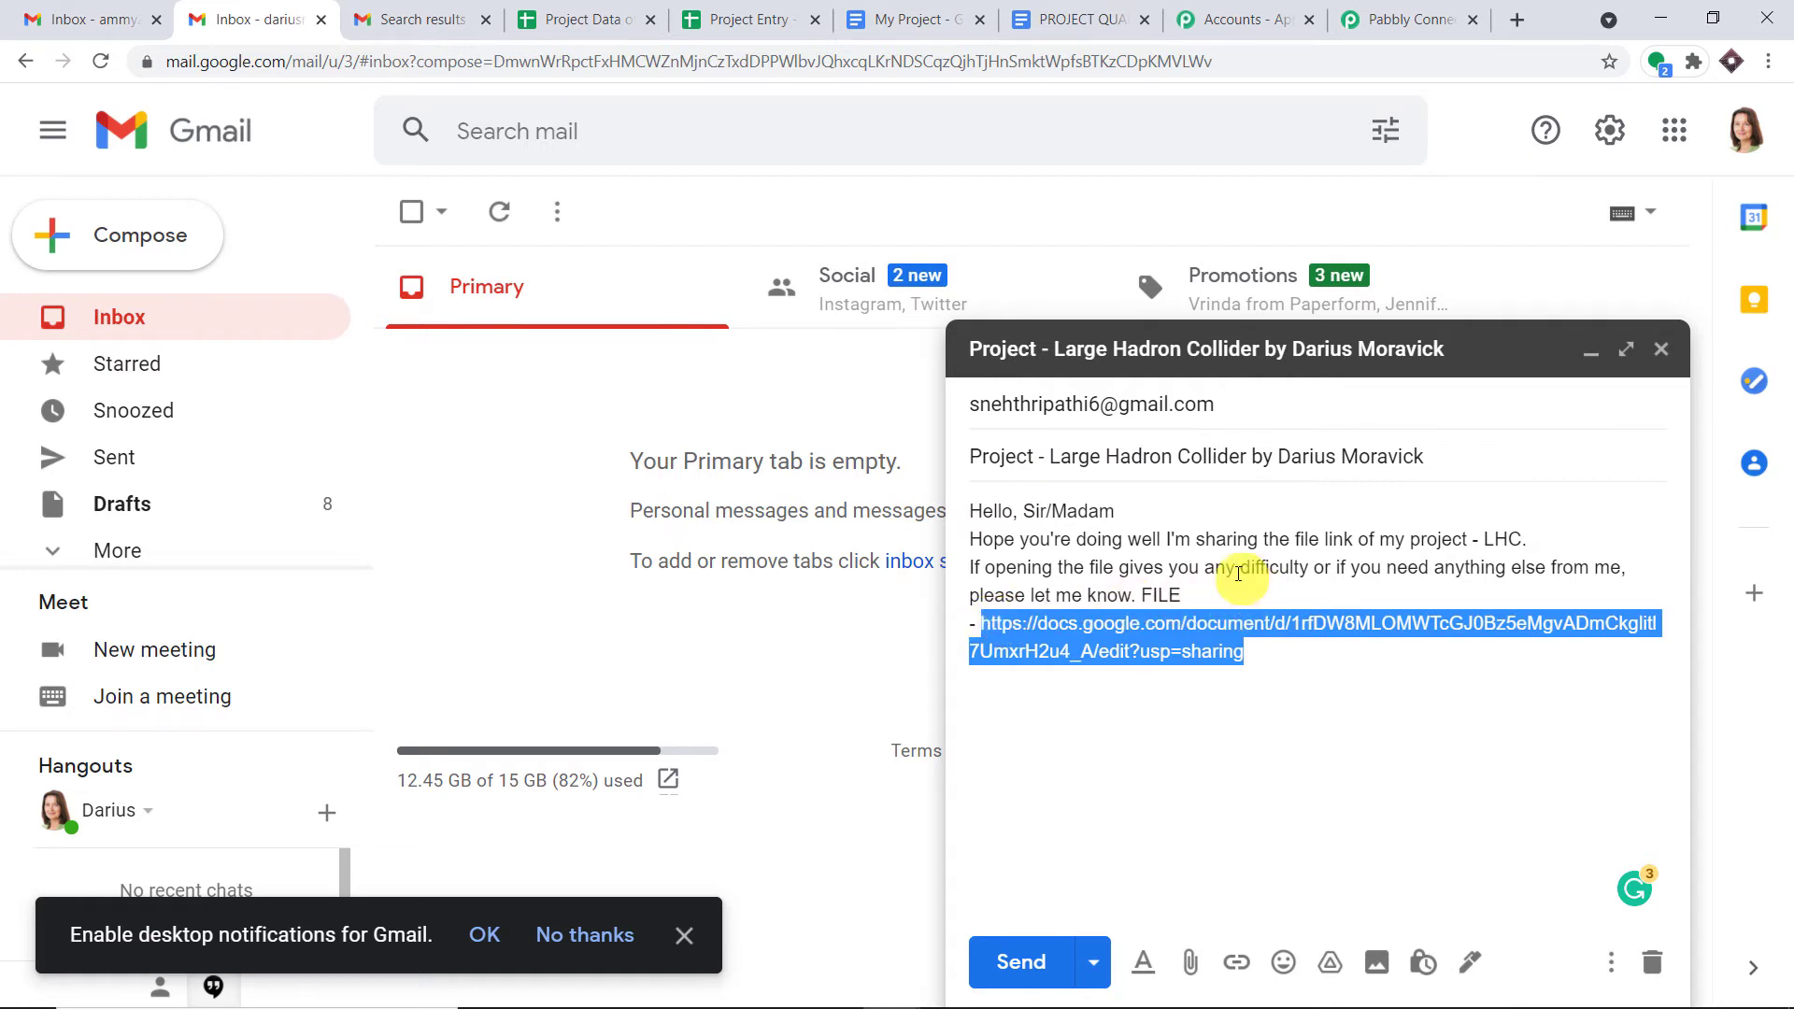
pyautogui.click(1037, 962)
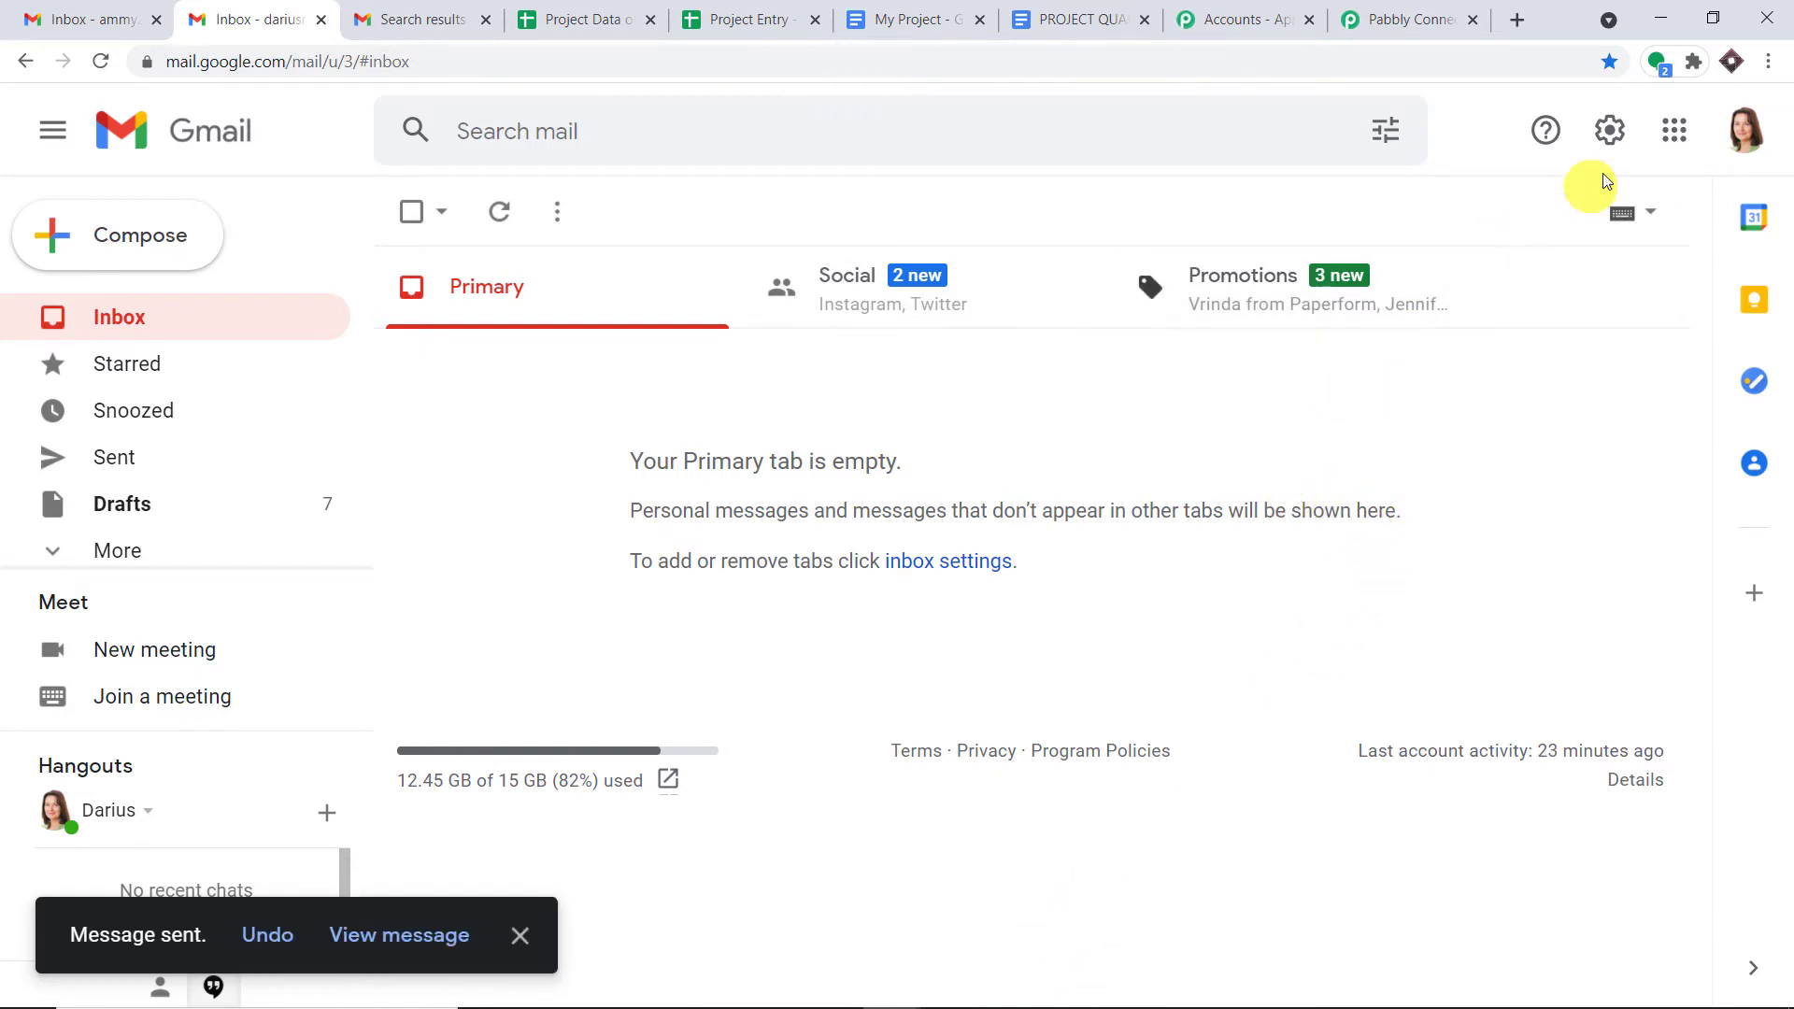
# - Reload the recipient's mail search results and open the Large Hadron Collider project email
pyautogui.click(1744, 130)
pyautogui.click(992, 205)
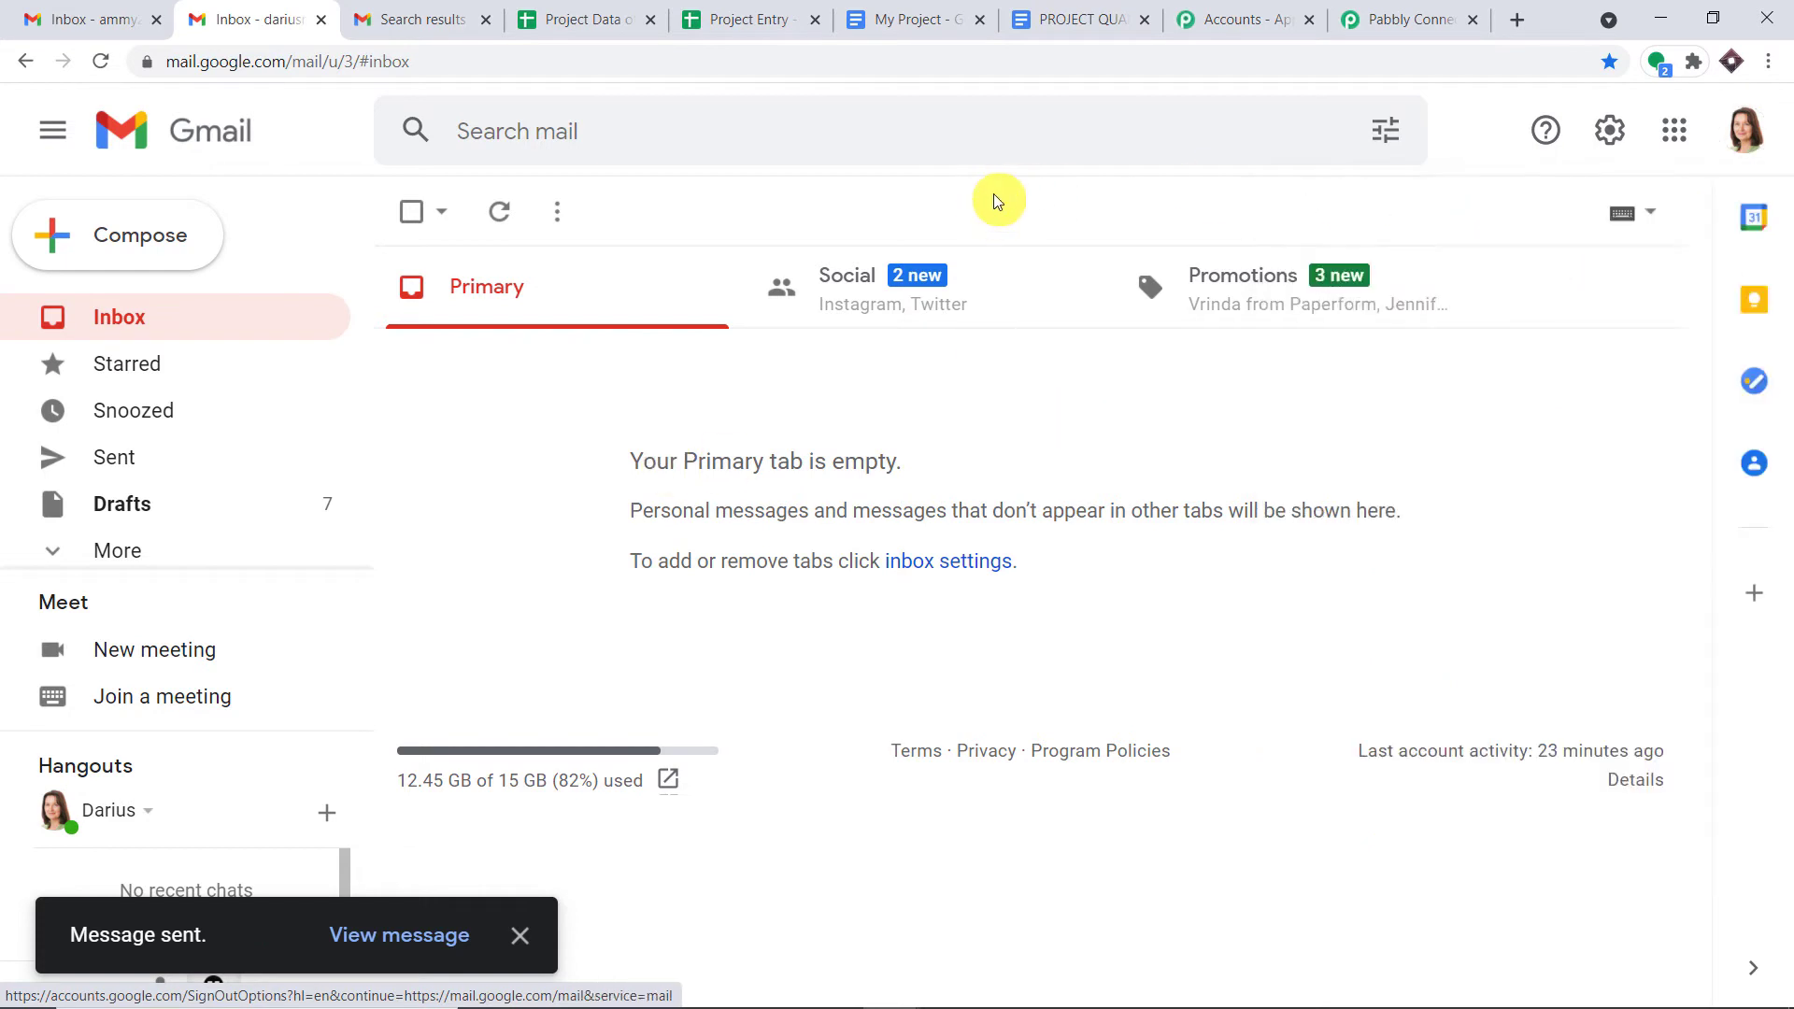
pyautogui.click(441, 12)
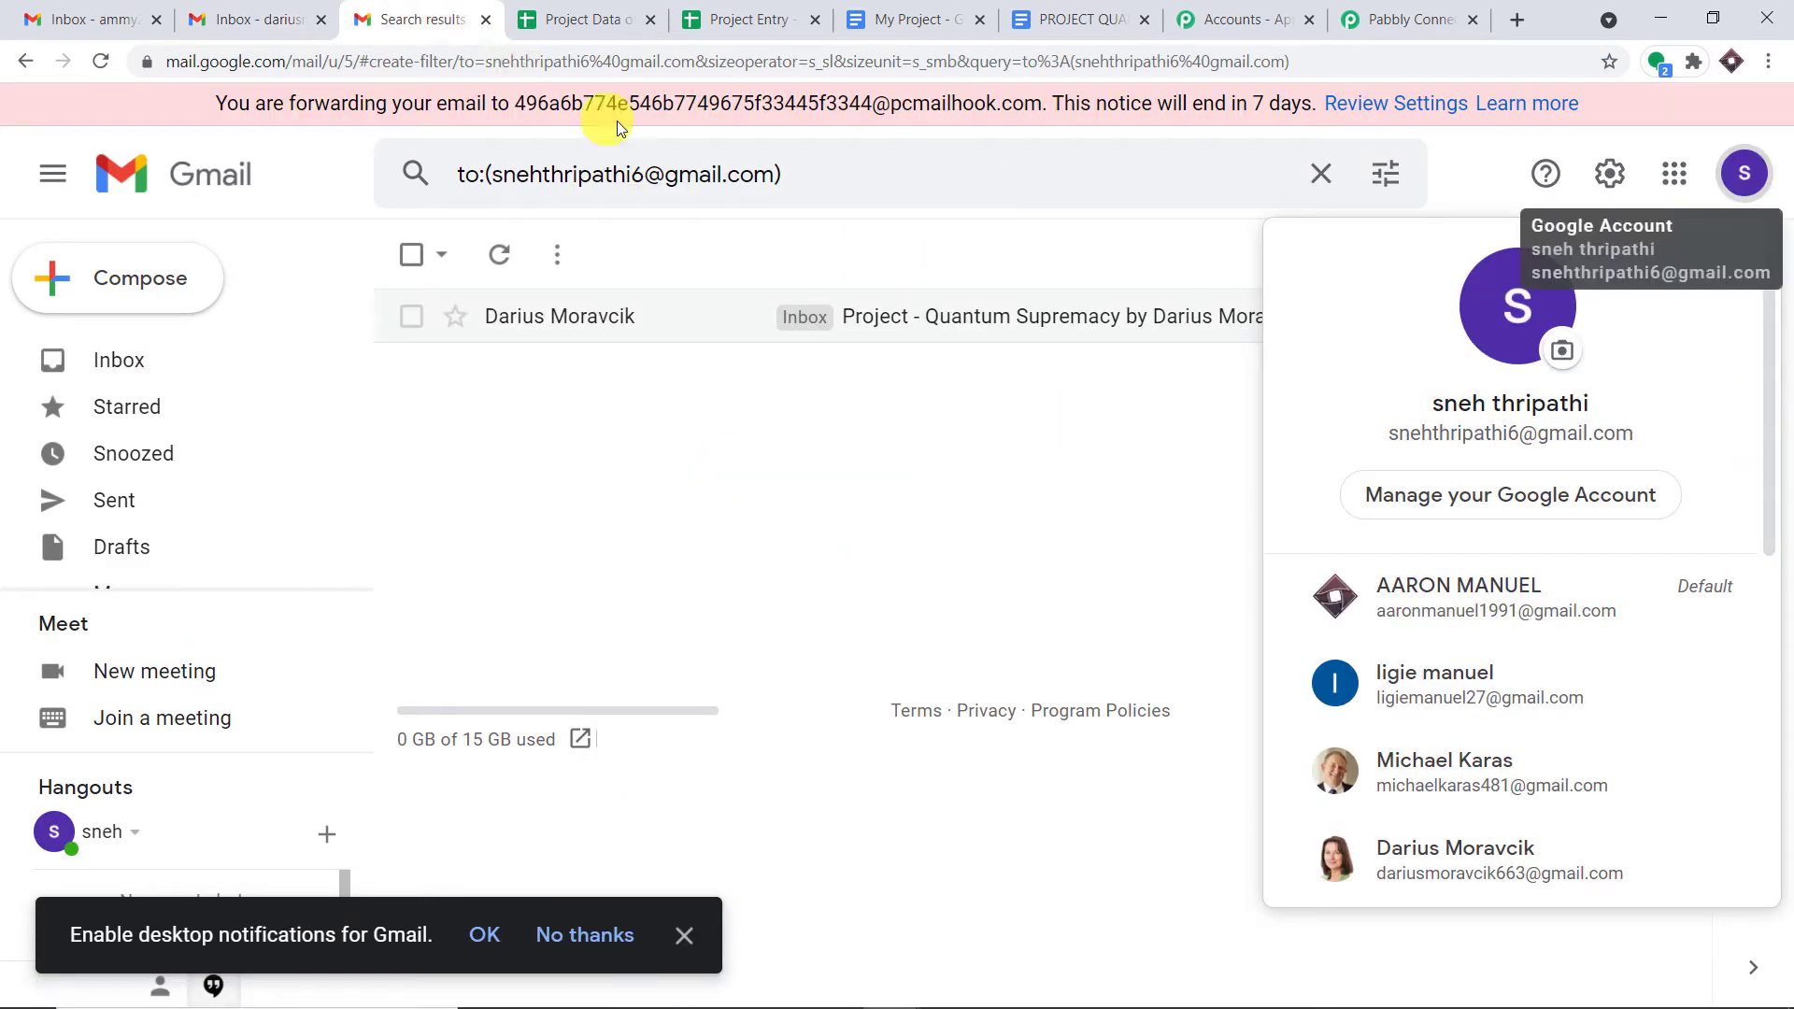
pyautogui.click(103, 61)
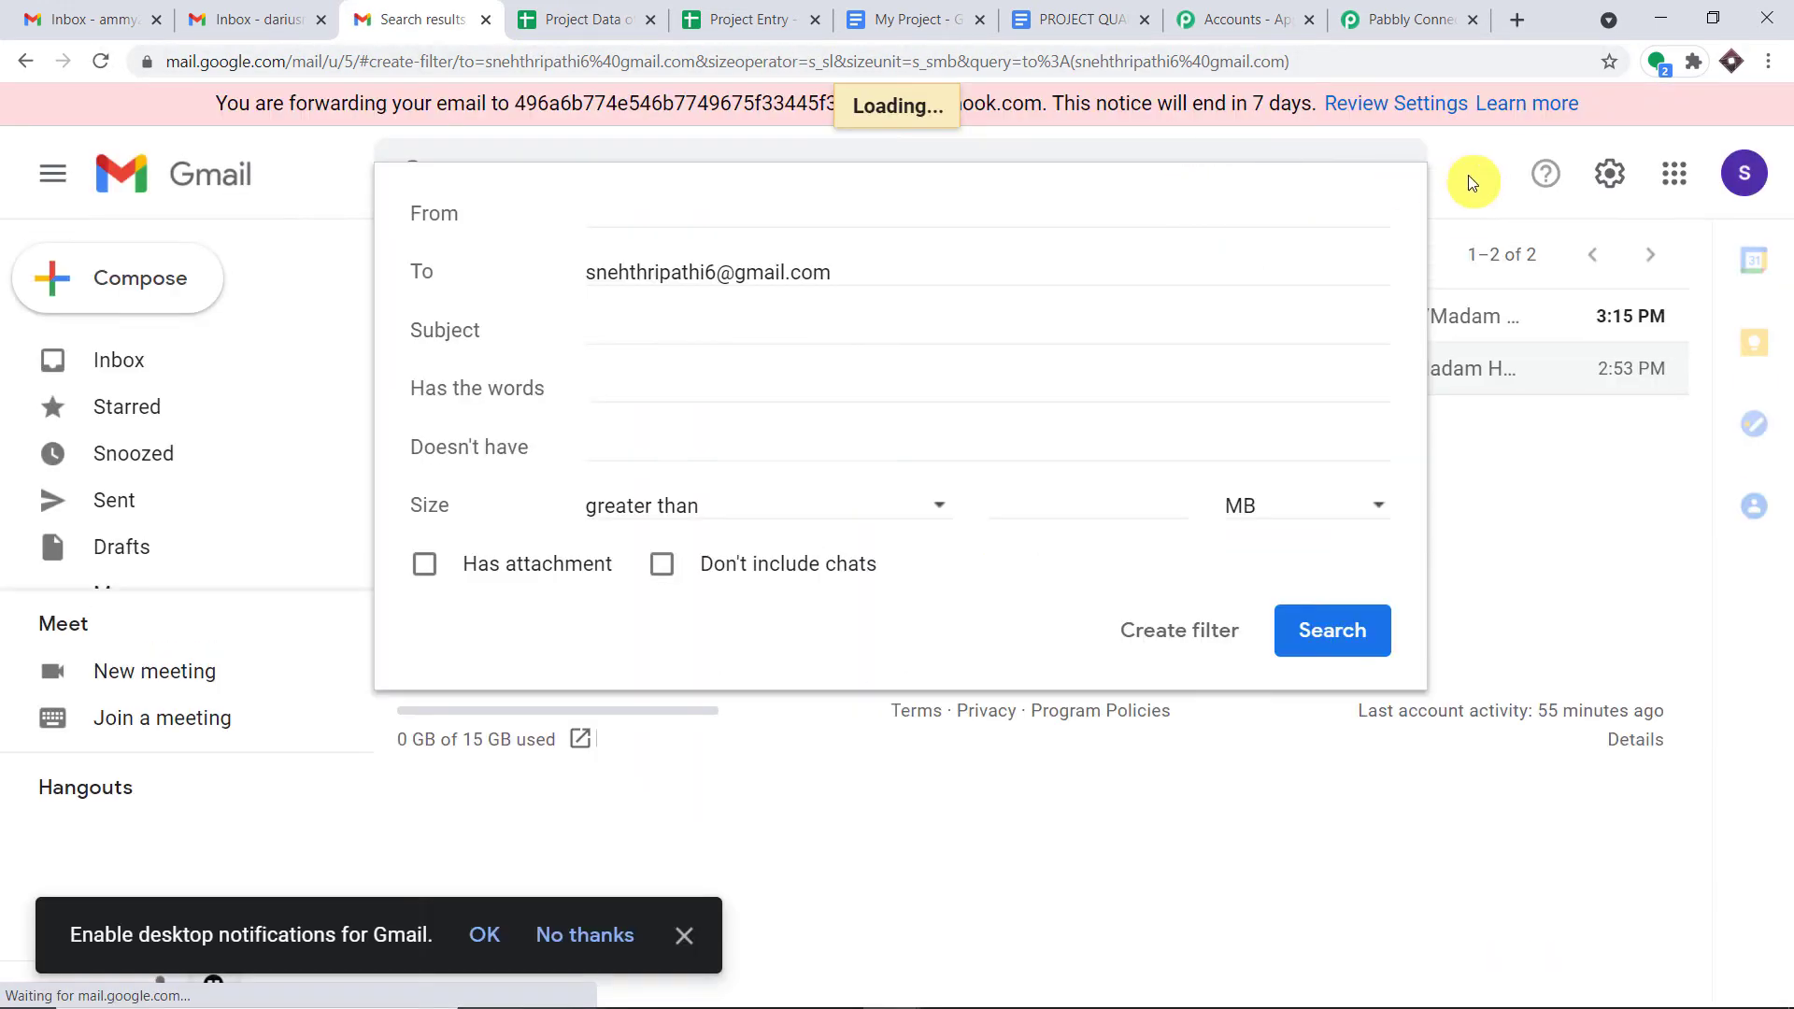
pyautogui.click(1470, 180)
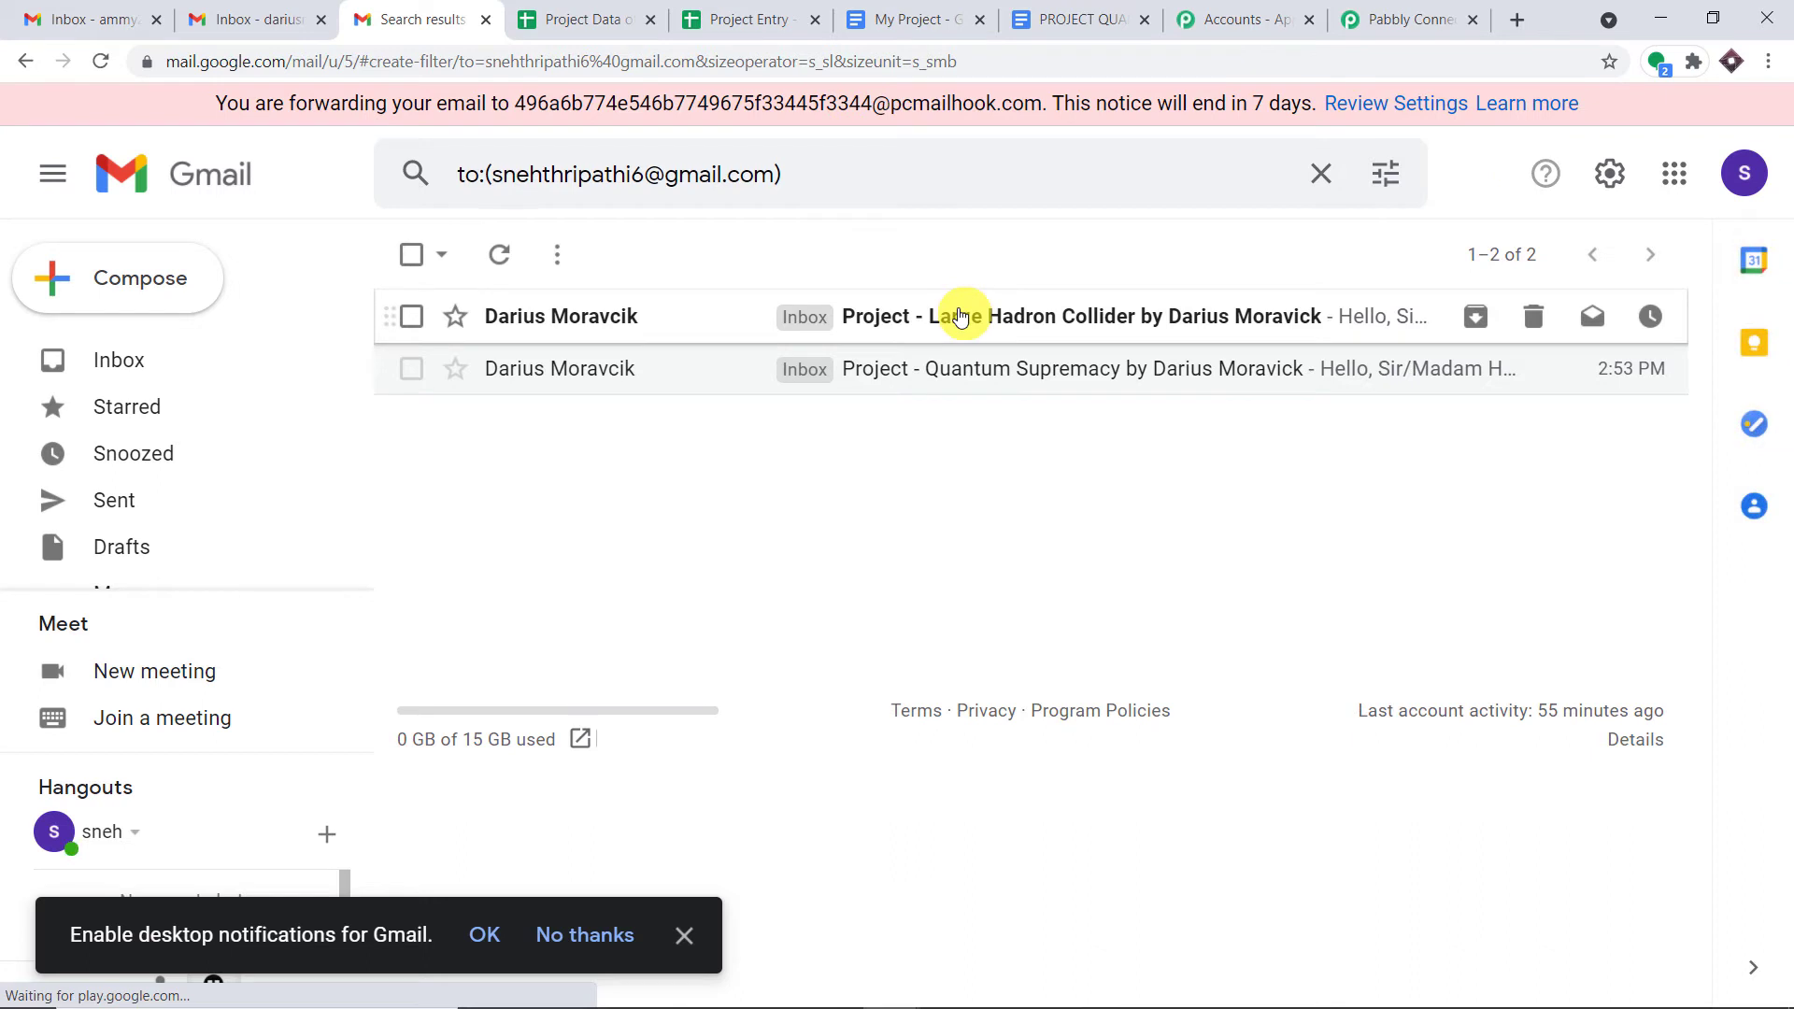
pyautogui.click(962, 319)
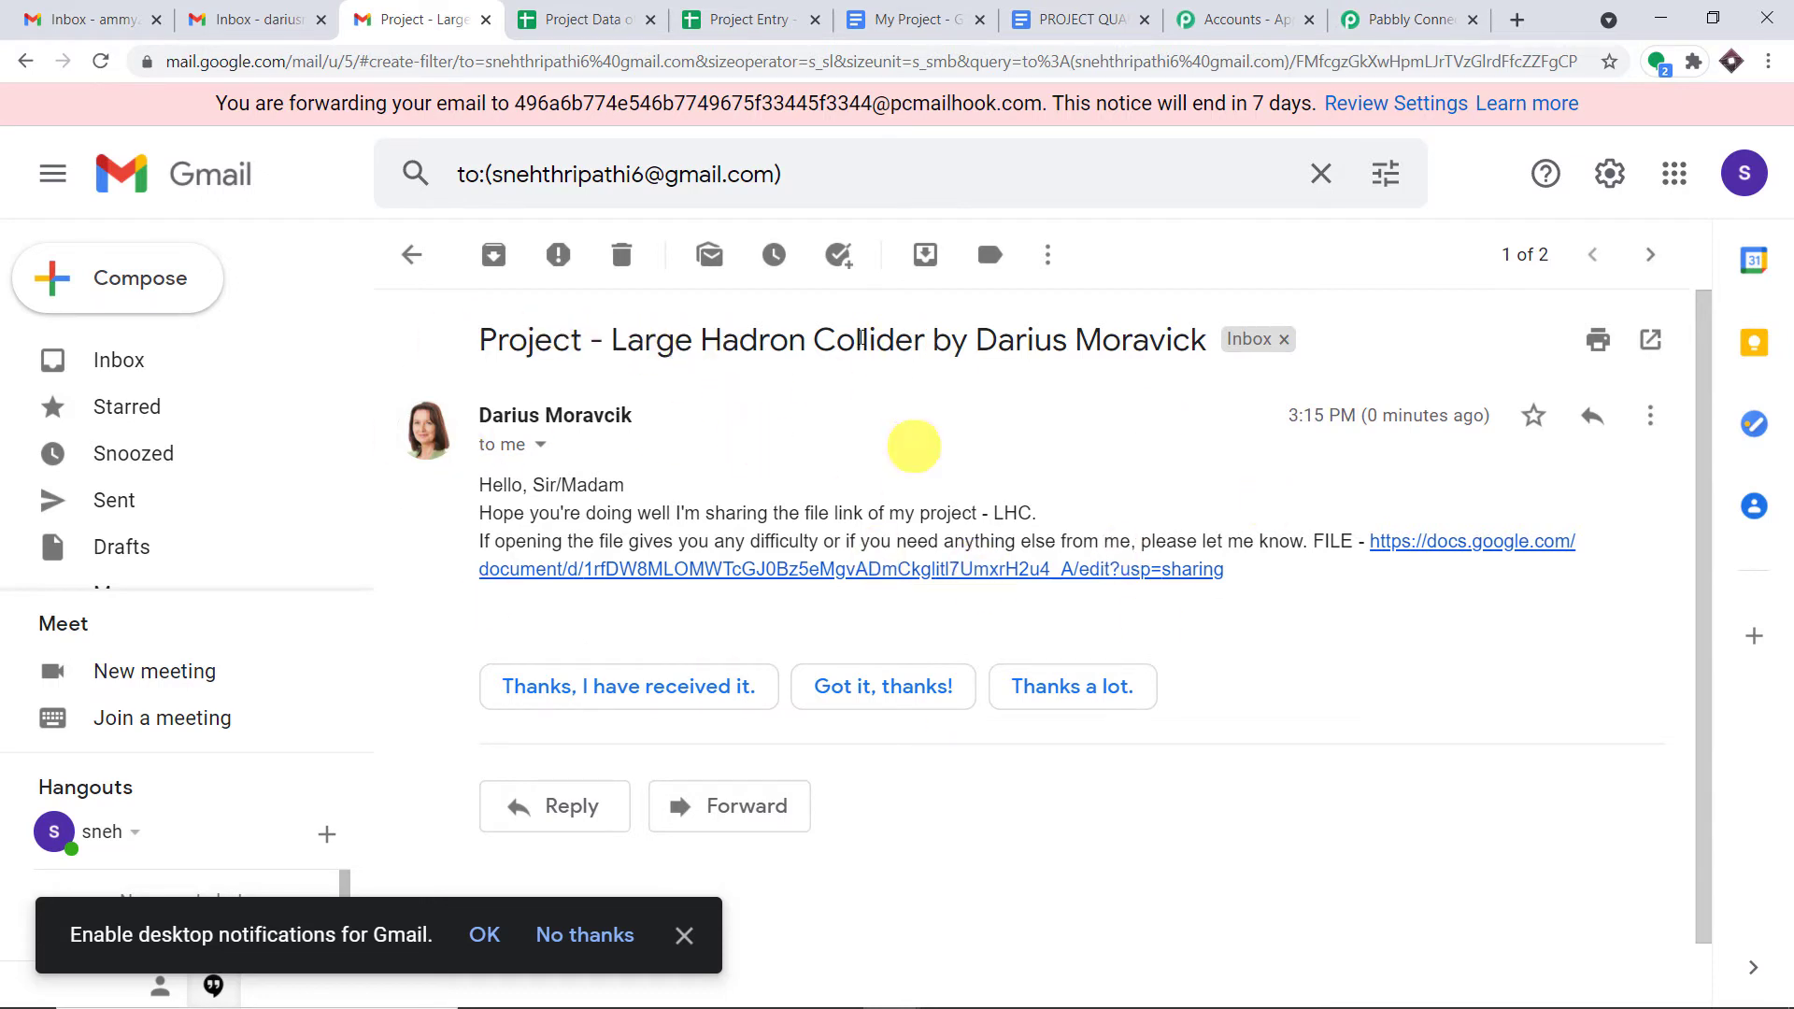
pyautogui.moveTo(520, 97); pyautogui.dragTo(1052, 96)
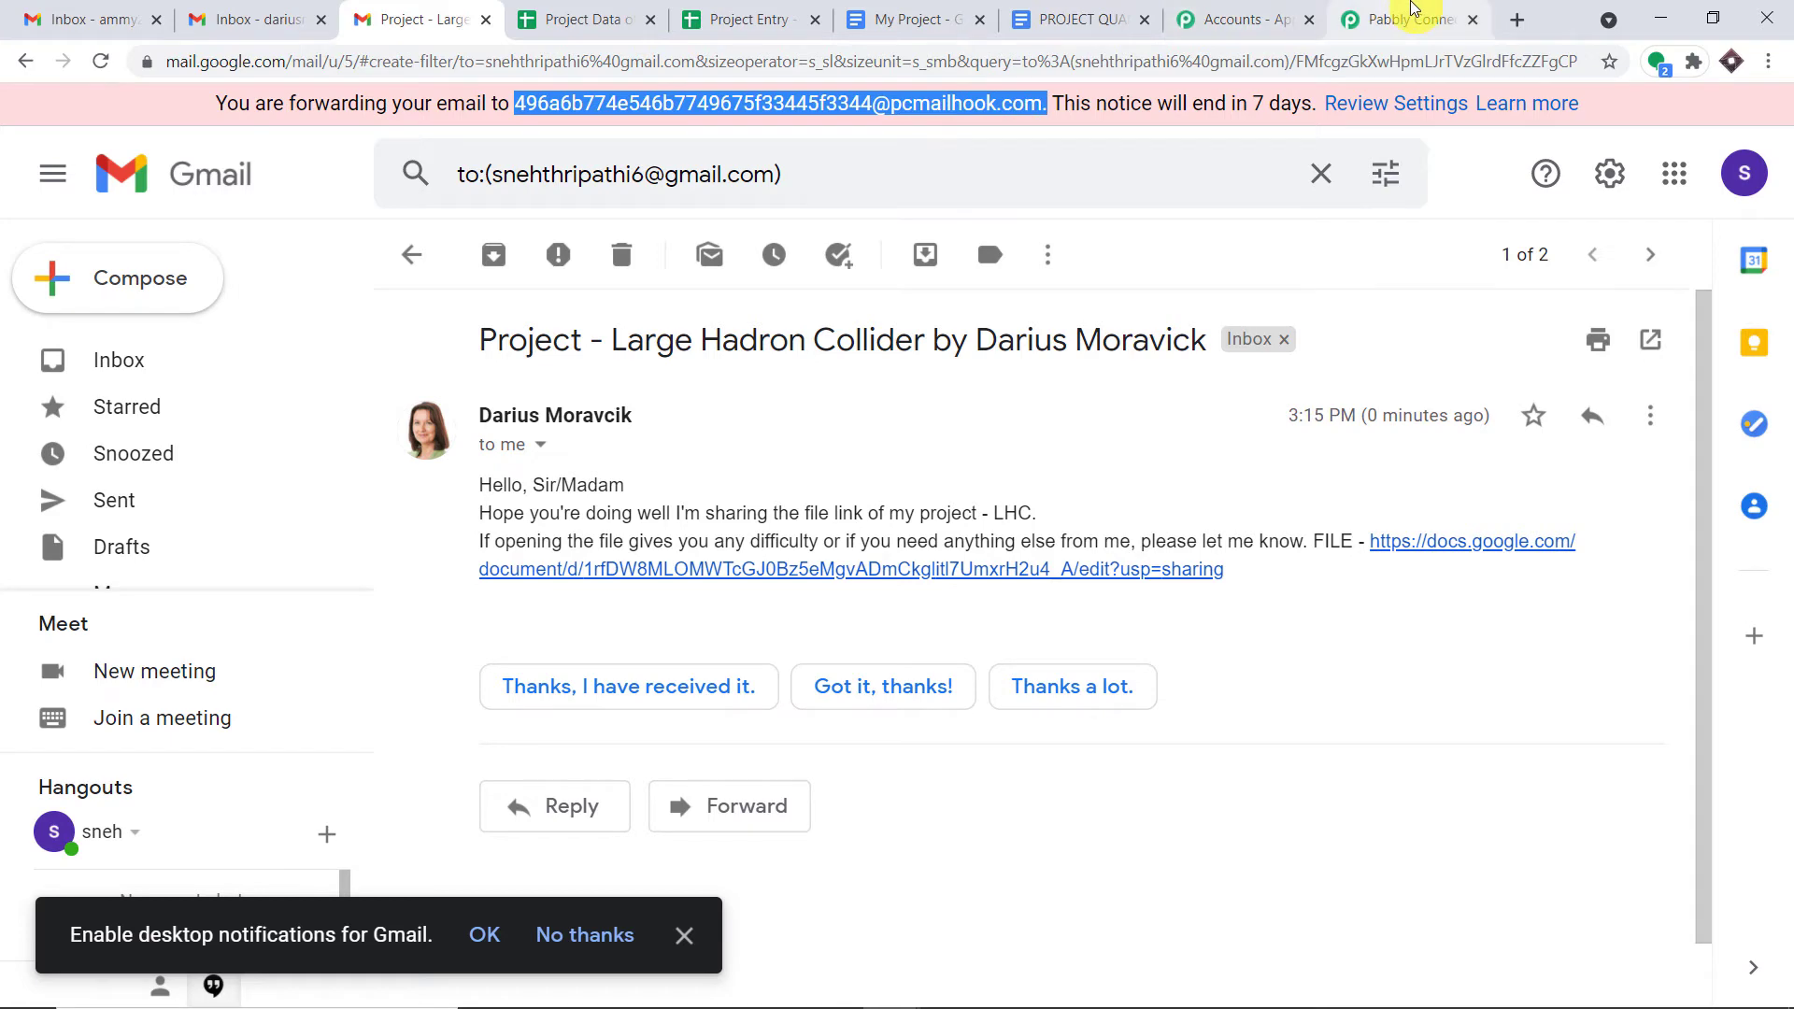
# - In the captured Email Parser response, highlight the sender's display name and address
pyautogui.click(1412, 9)
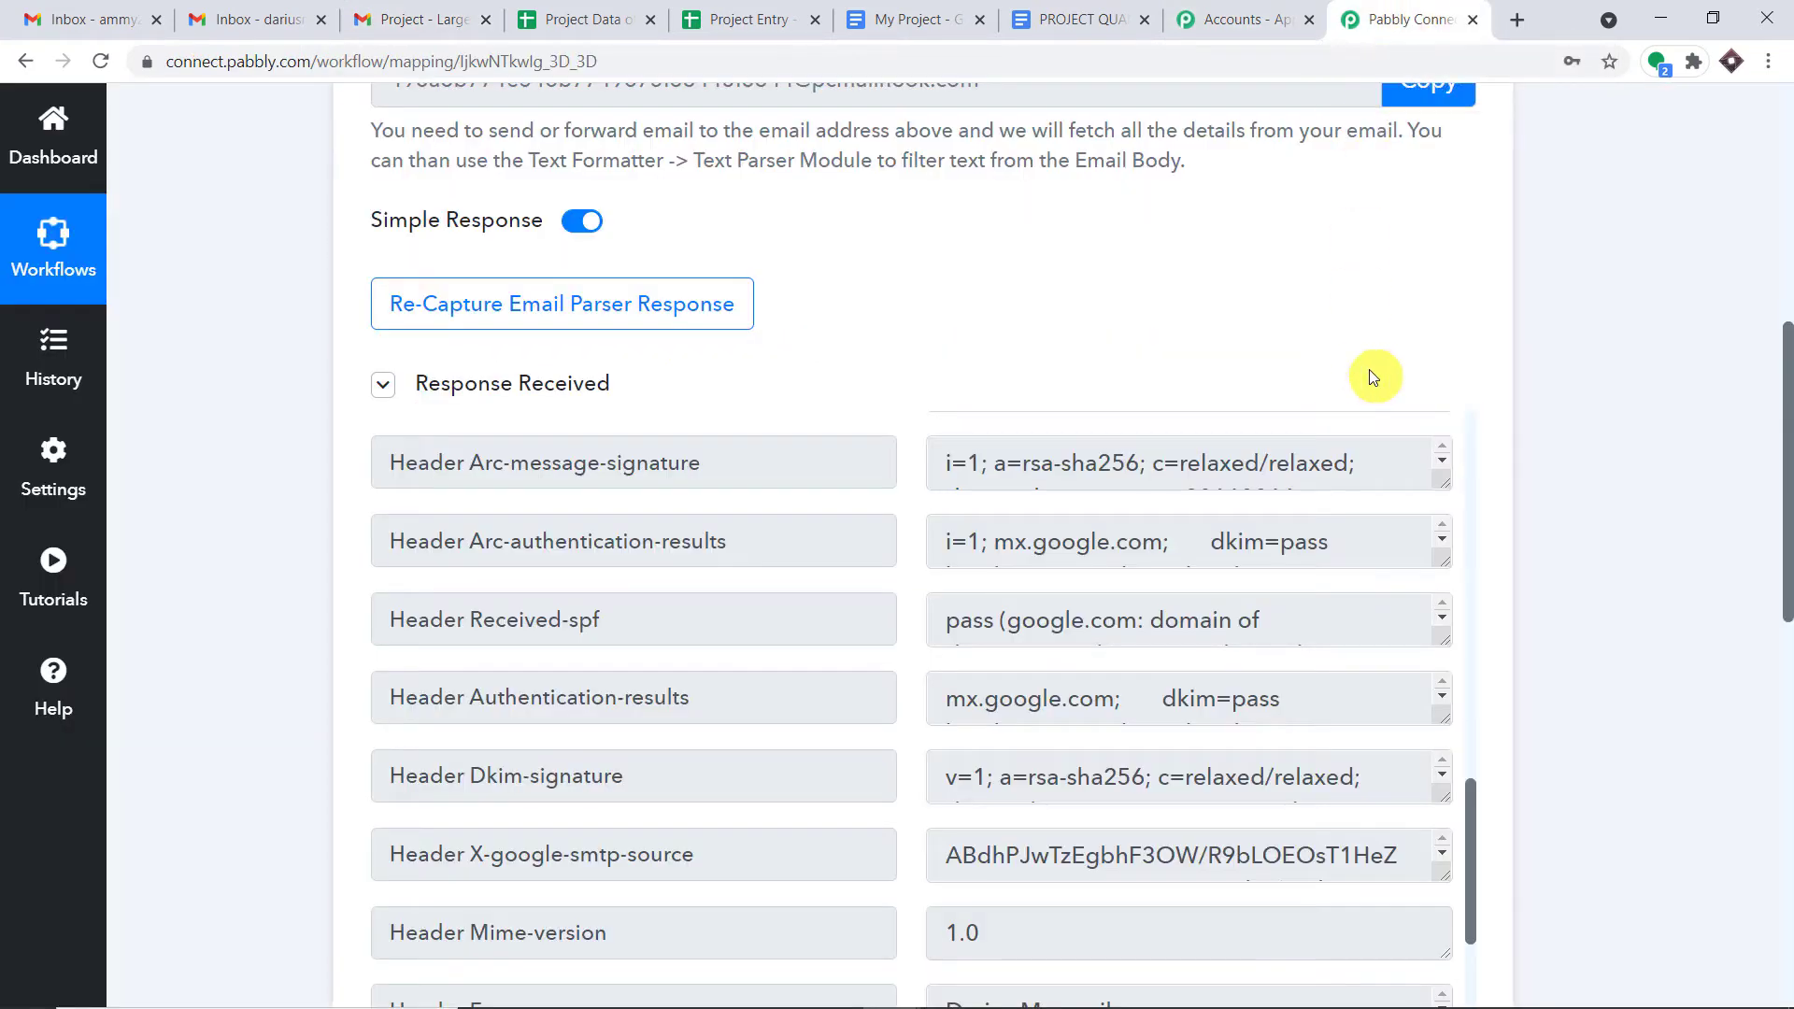
pyautogui.scroll(-1, 1785, 449)
pyautogui.scroll(-3, 1785, 448)
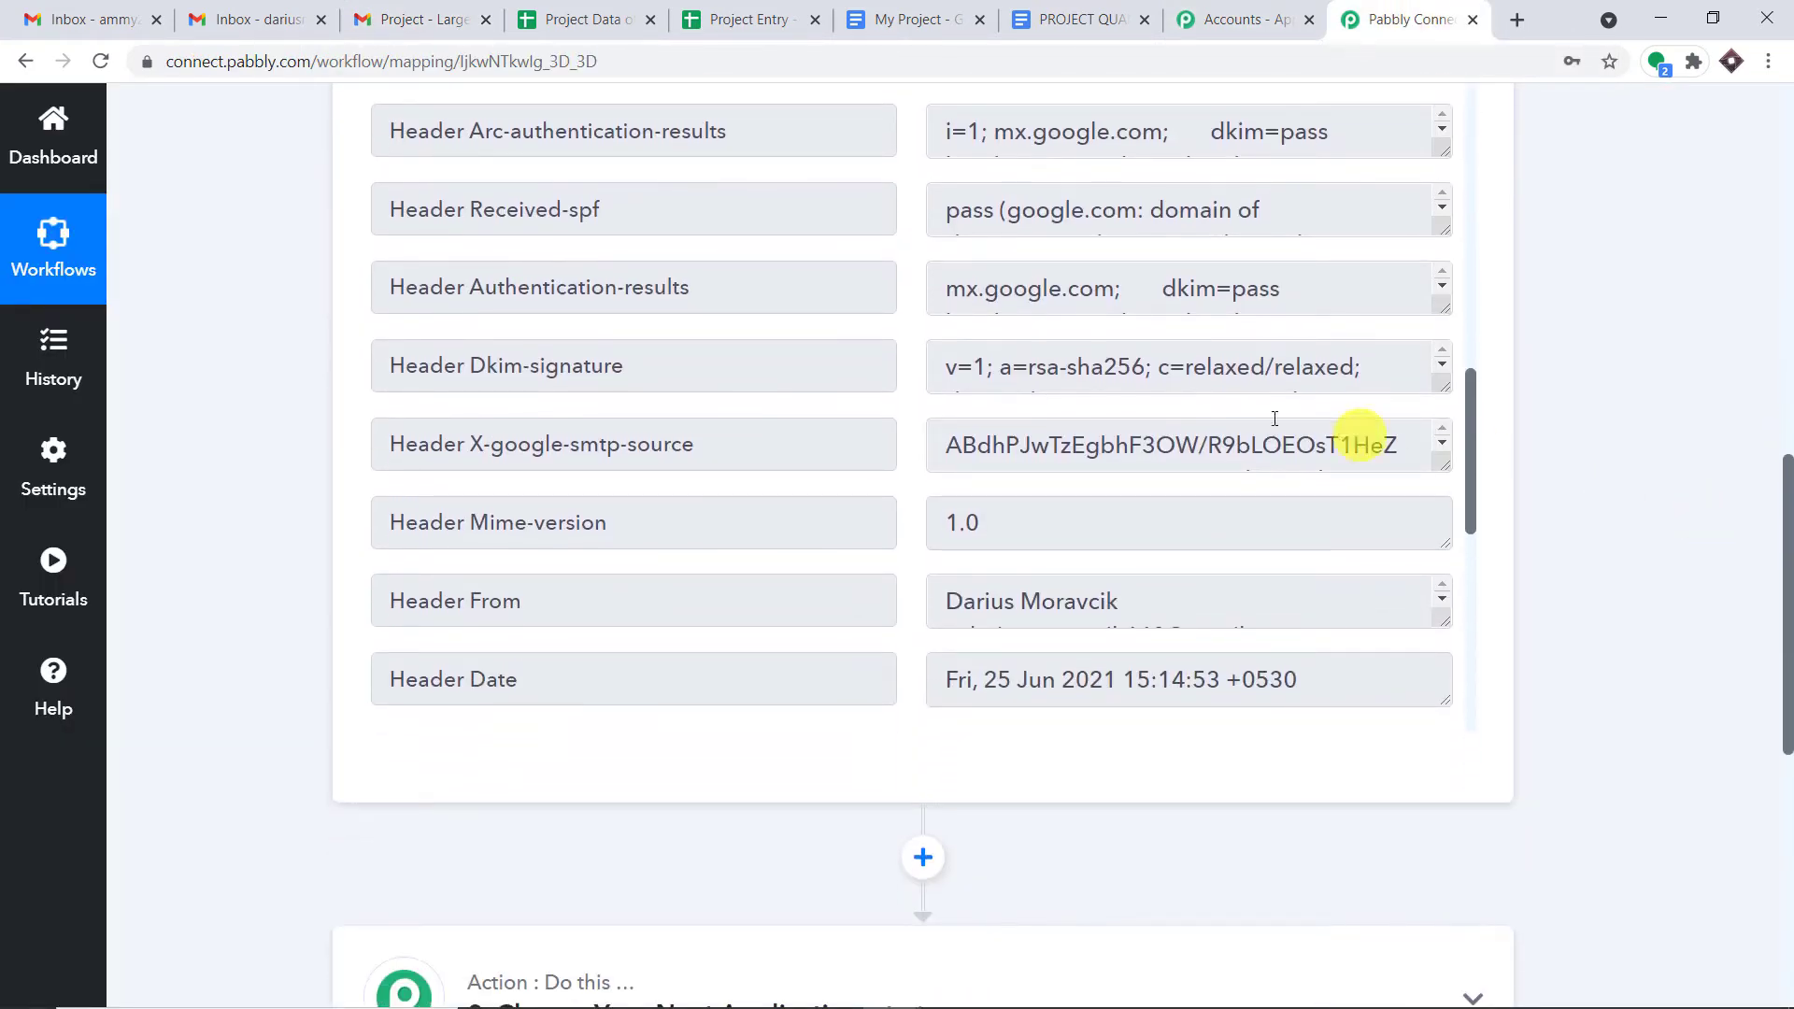
pyautogui.scroll(-2, 1309, 453)
pyautogui.moveTo(1462, 418); pyautogui.dragTo(1466, 64)
pyautogui.moveTo(1198, 268); pyautogui.dragTo(878, 259)
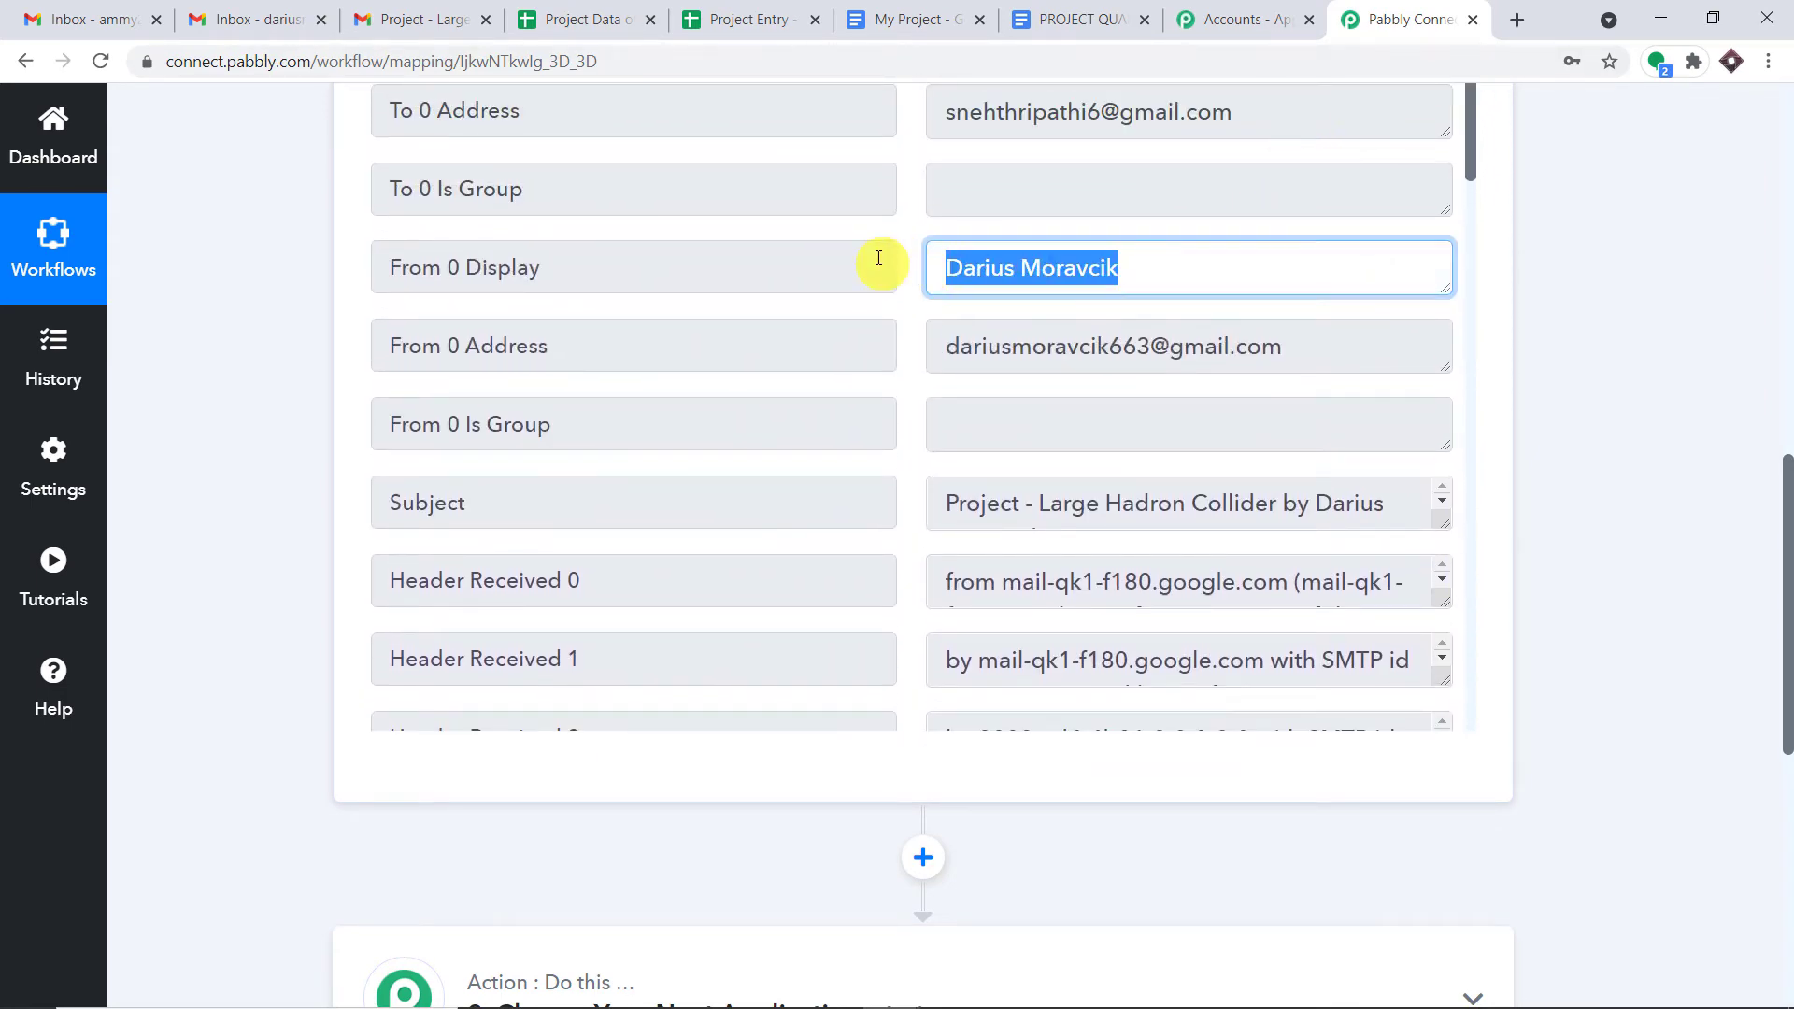
pyautogui.moveTo(1260, 352); pyautogui.dragTo(898, 343)
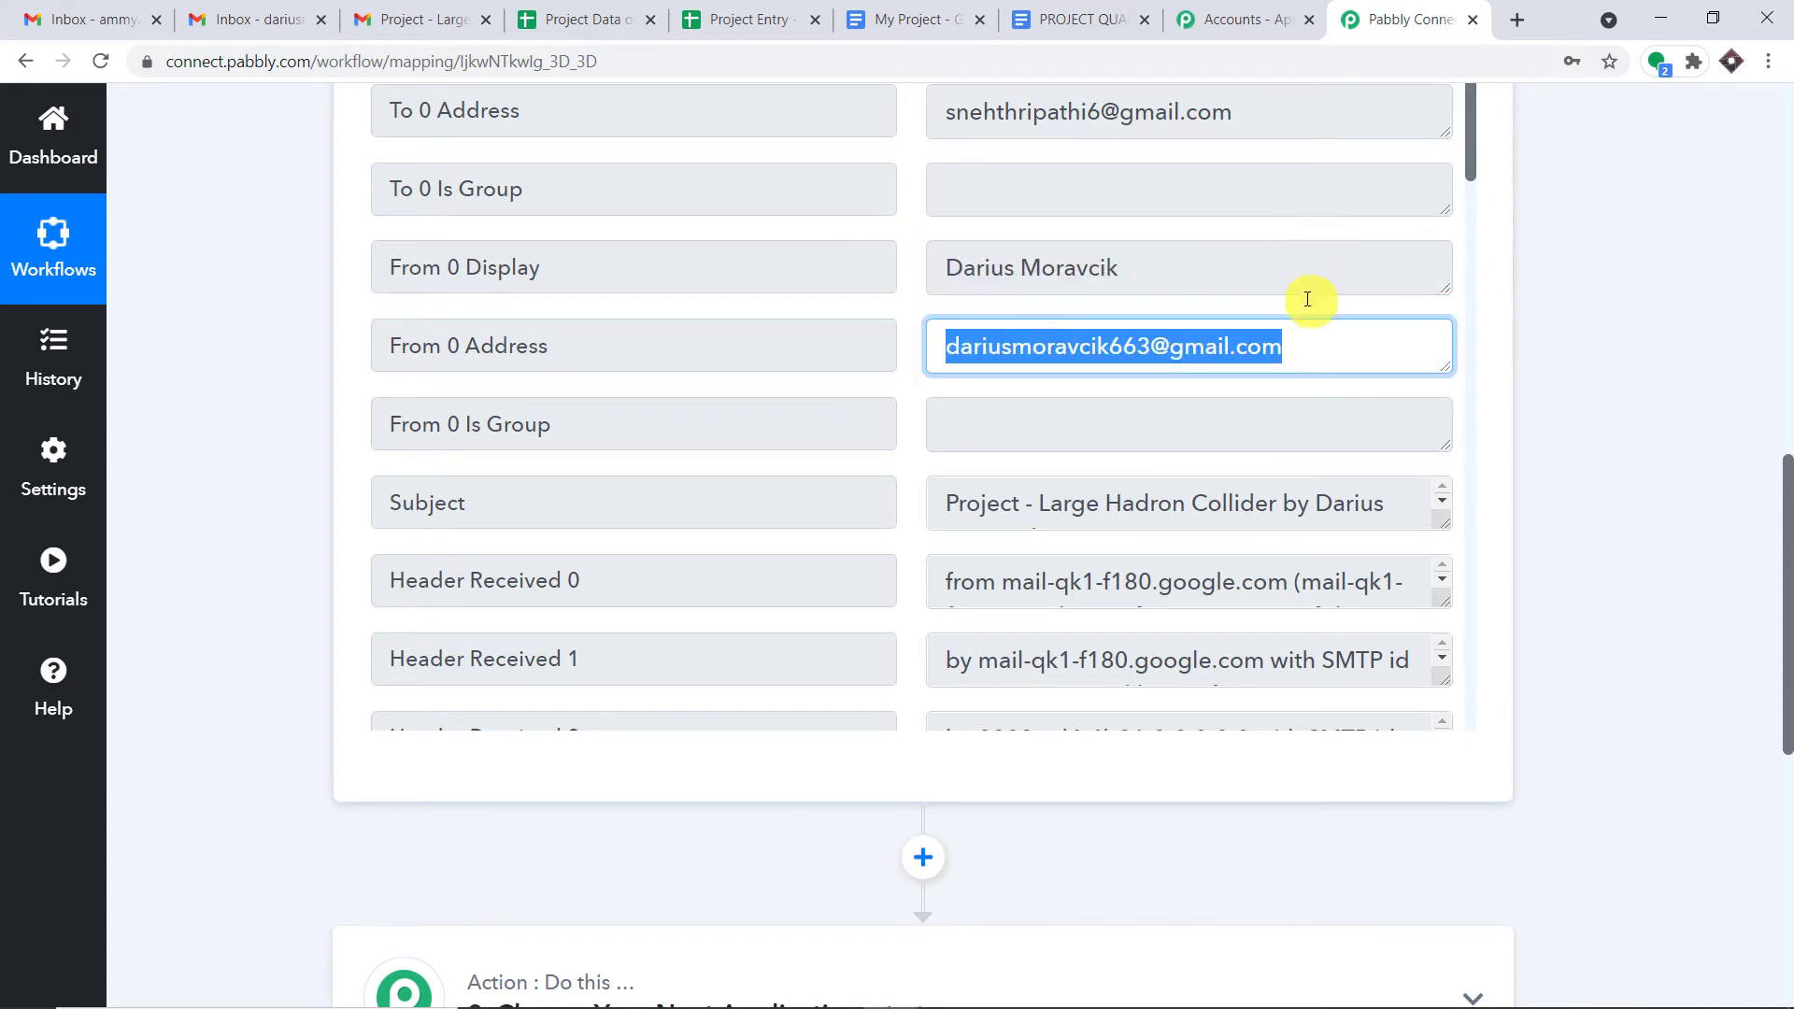
# - Enlarge the Subject and Body Text fields to read the full subject and message
pyautogui.scroll(-1, 1309, 342)
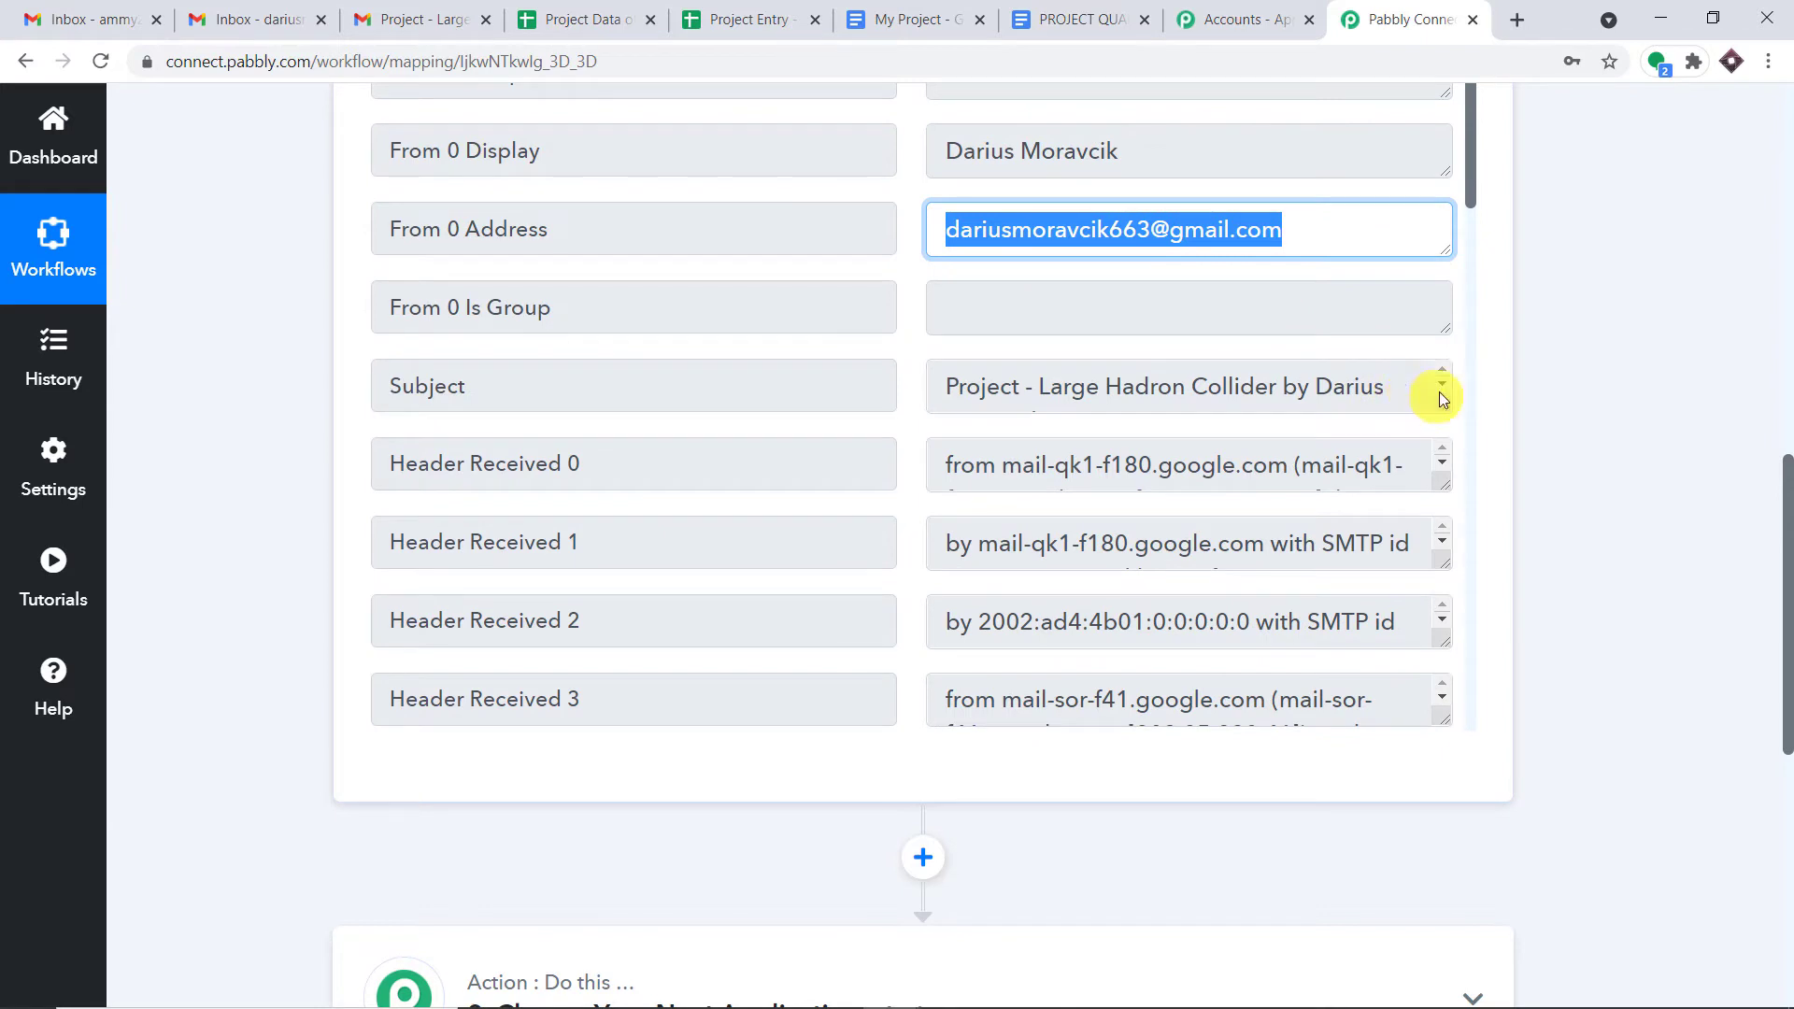
pyautogui.moveTo(1446, 426); pyautogui.dragTo(1454, 509)
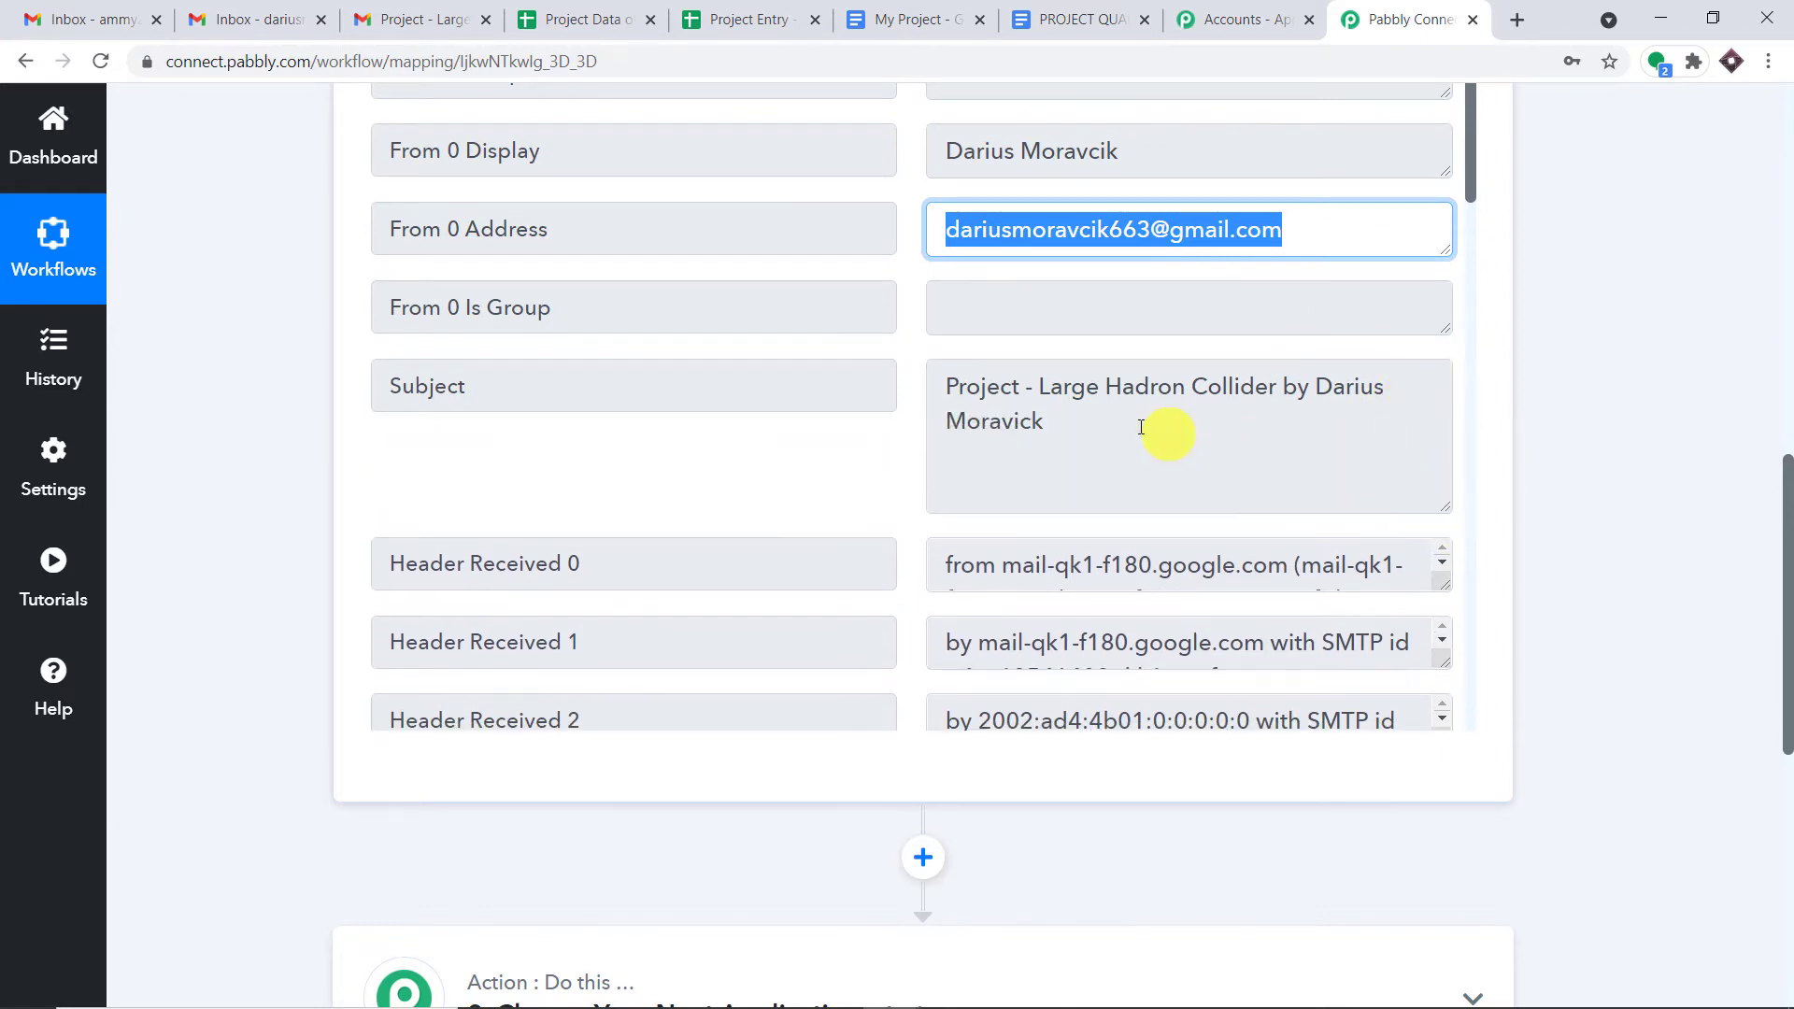
pyautogui.moveTo(1149, 425); pyautogui.dragTo(909, 380)
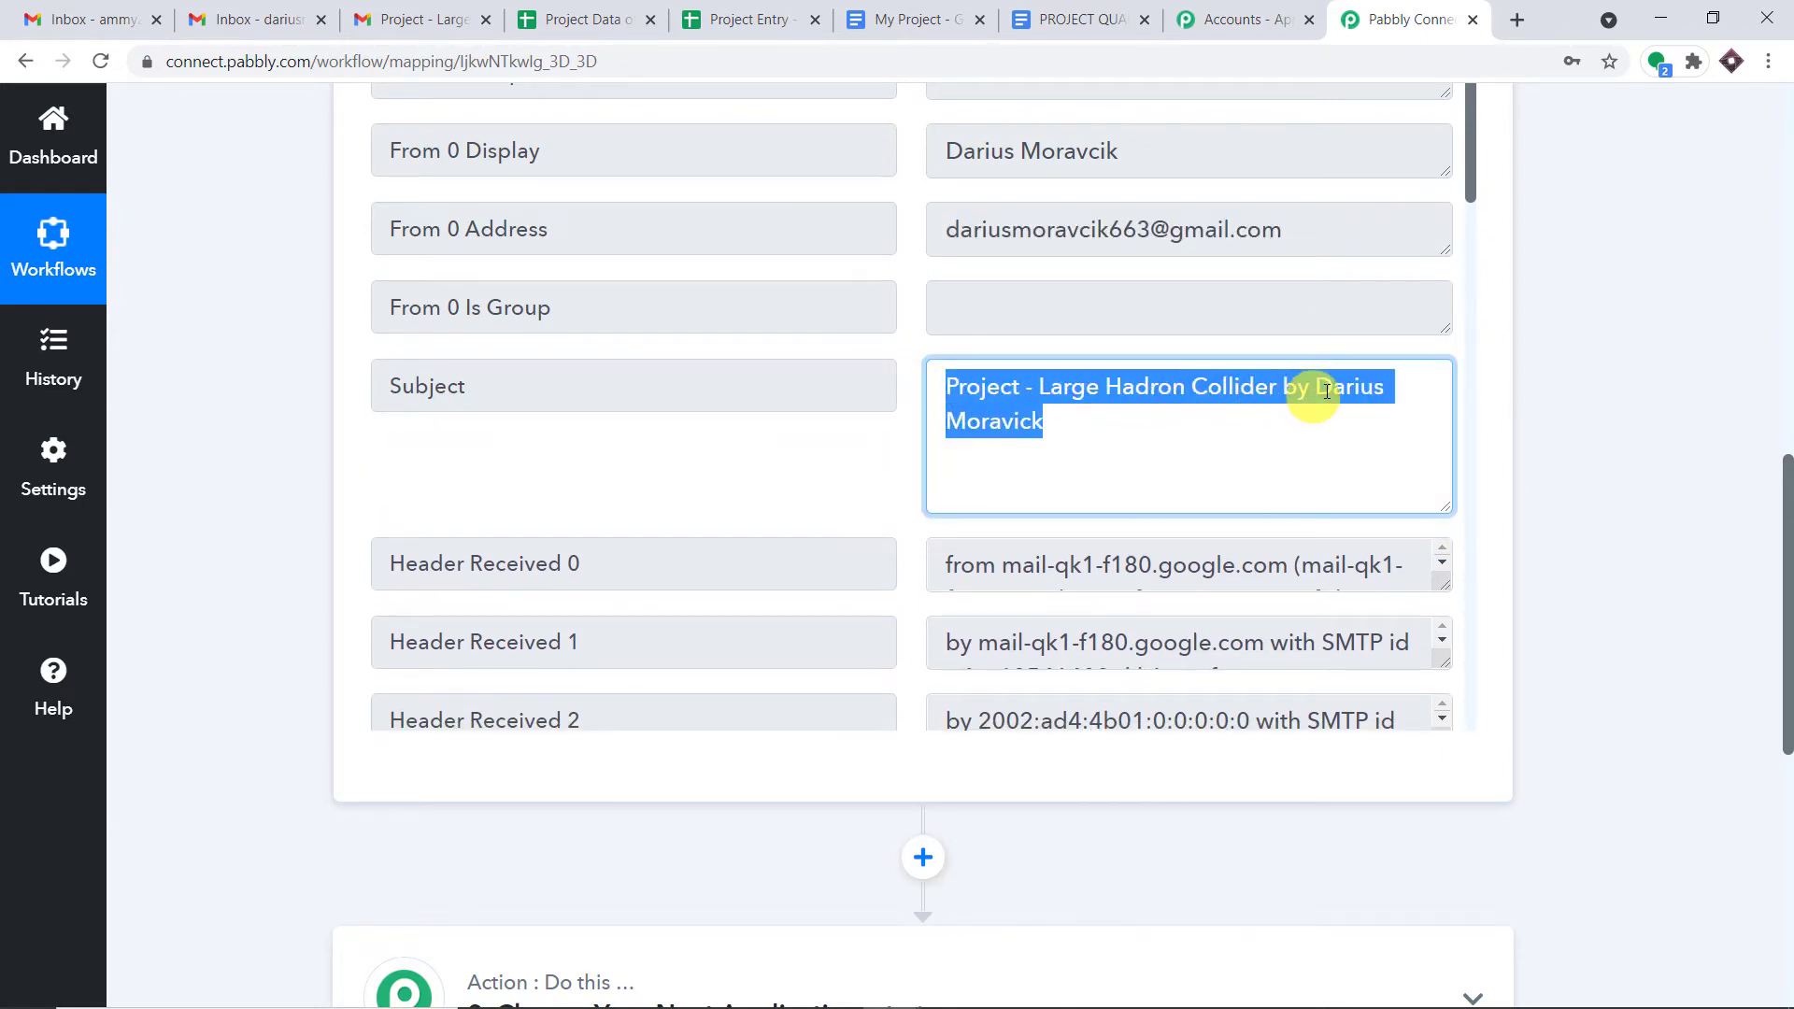
pyautogui.scroll(-6, 1470, 337)
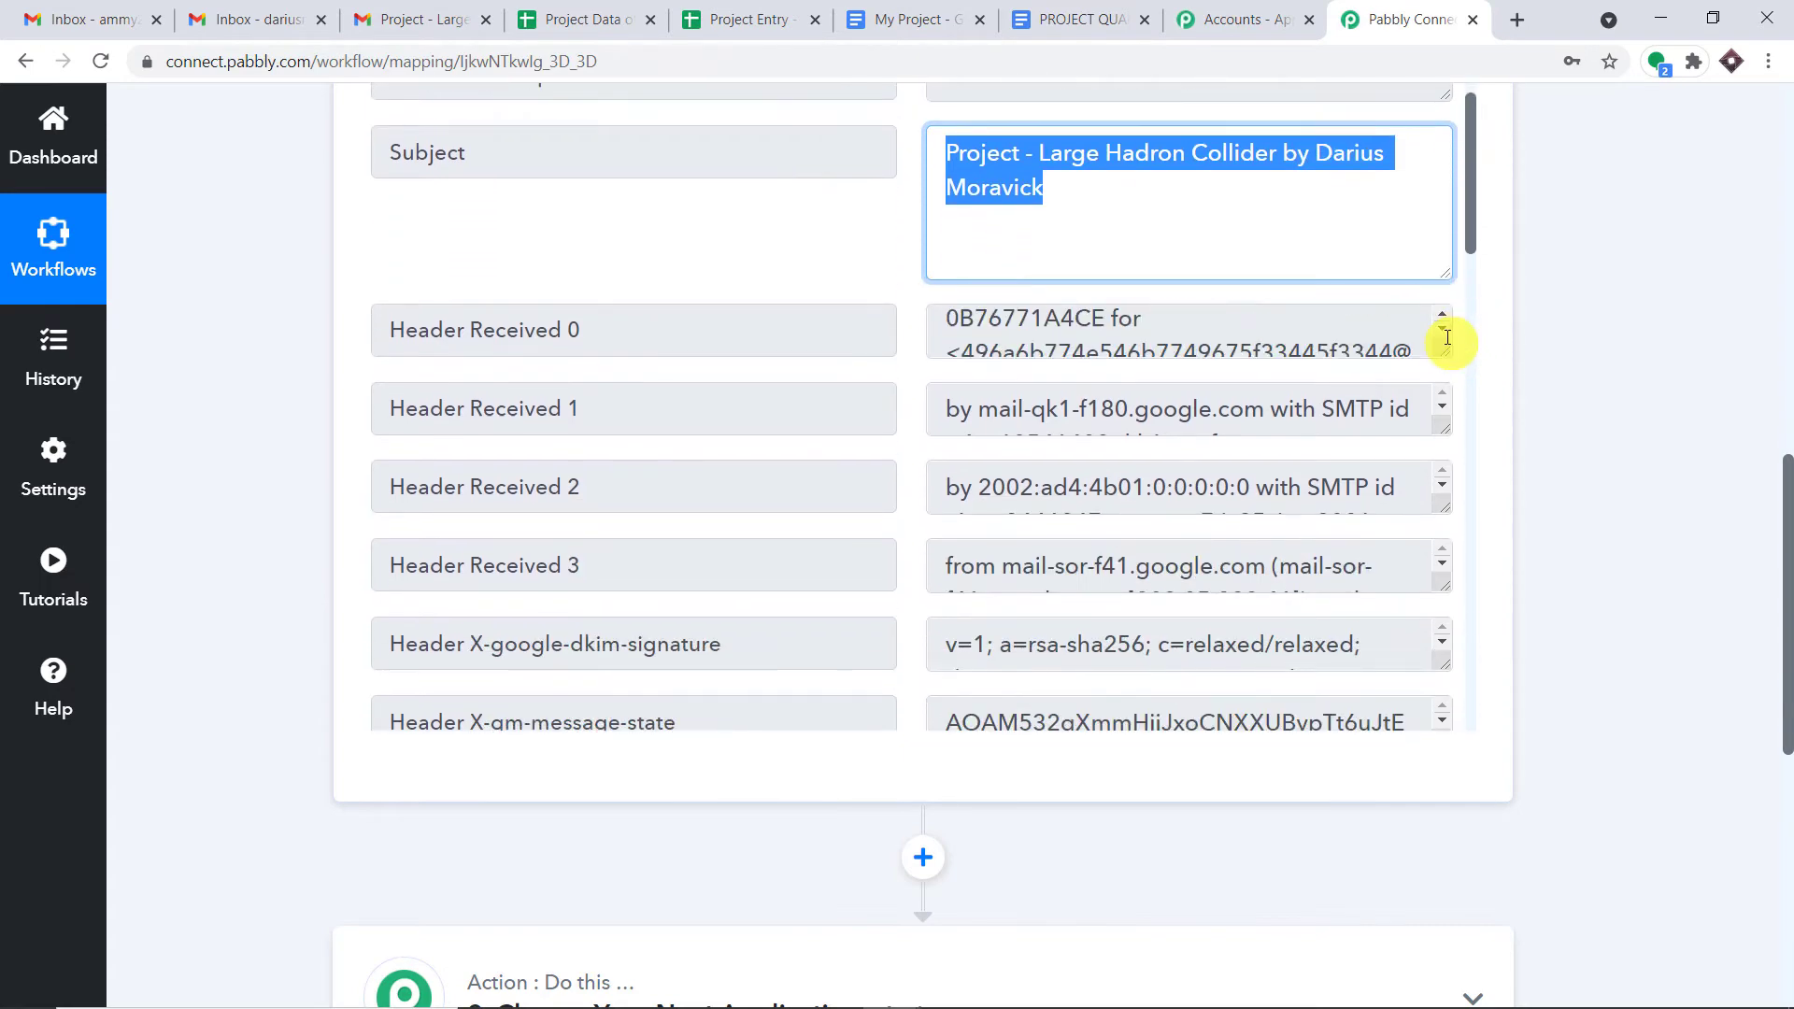
pyautogui.scroll(-10, 1474, 431)
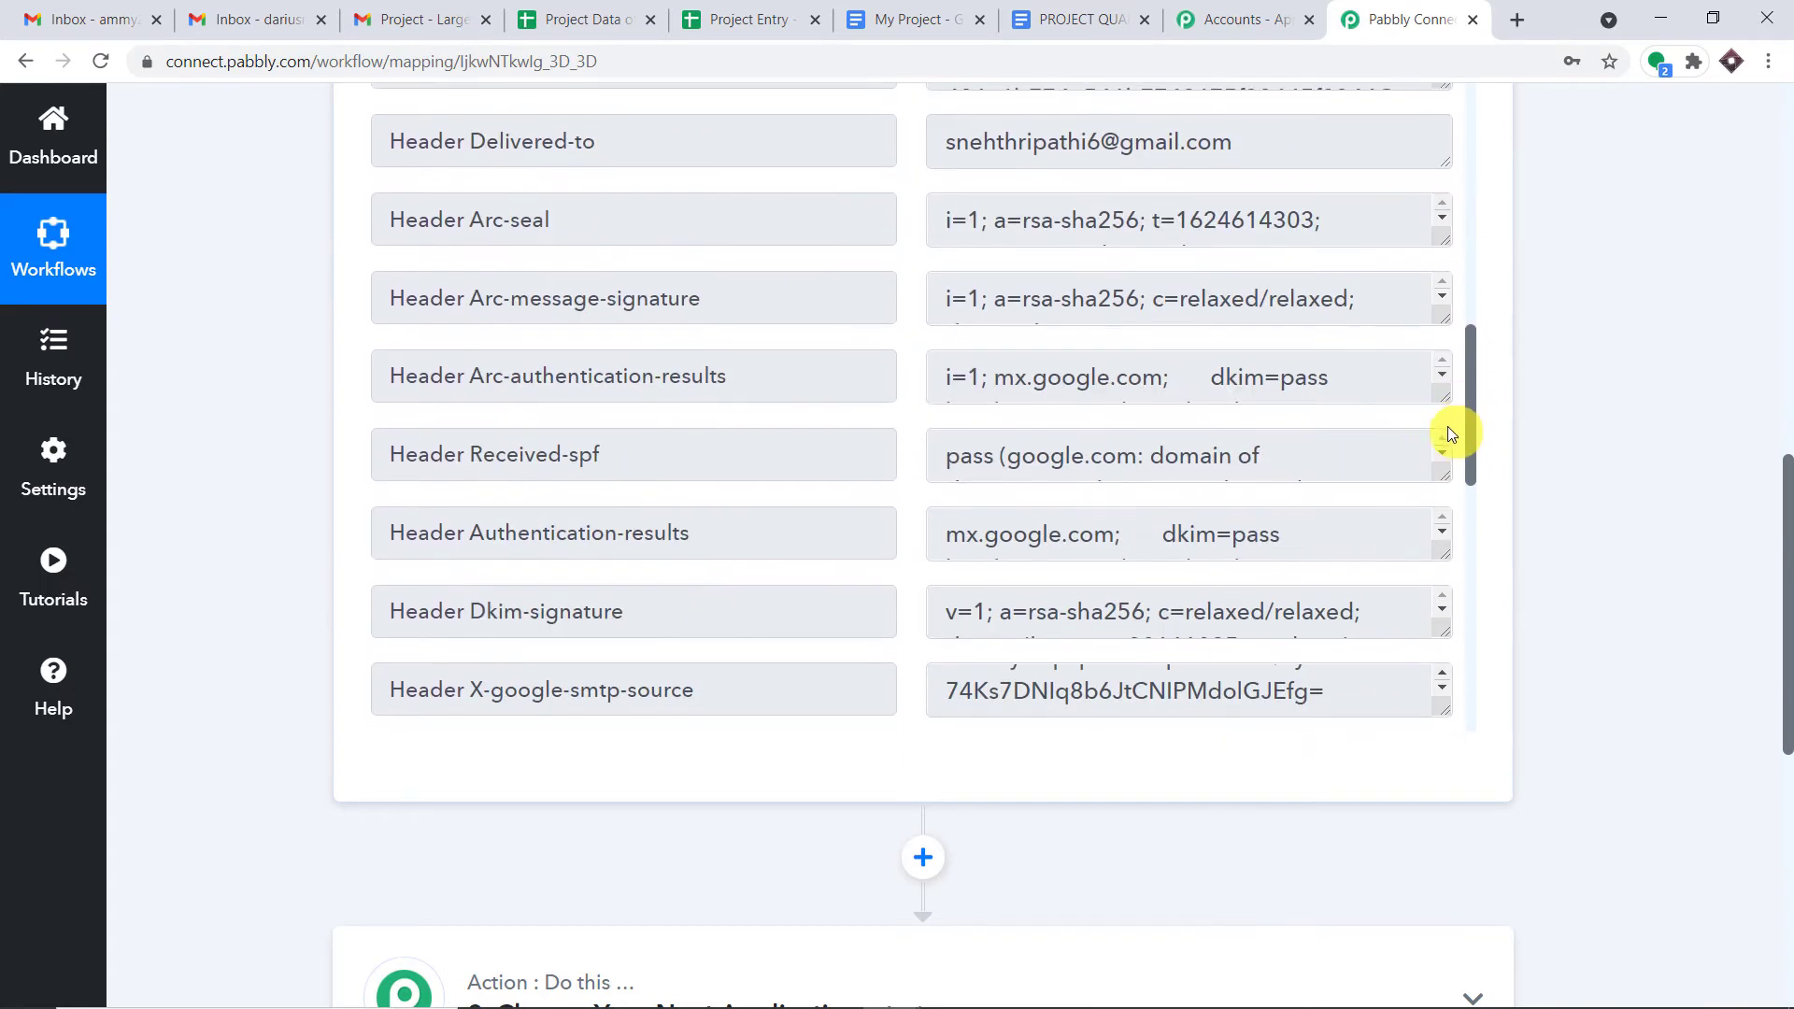
pyautogui.scroll(-10, 1433, 521)
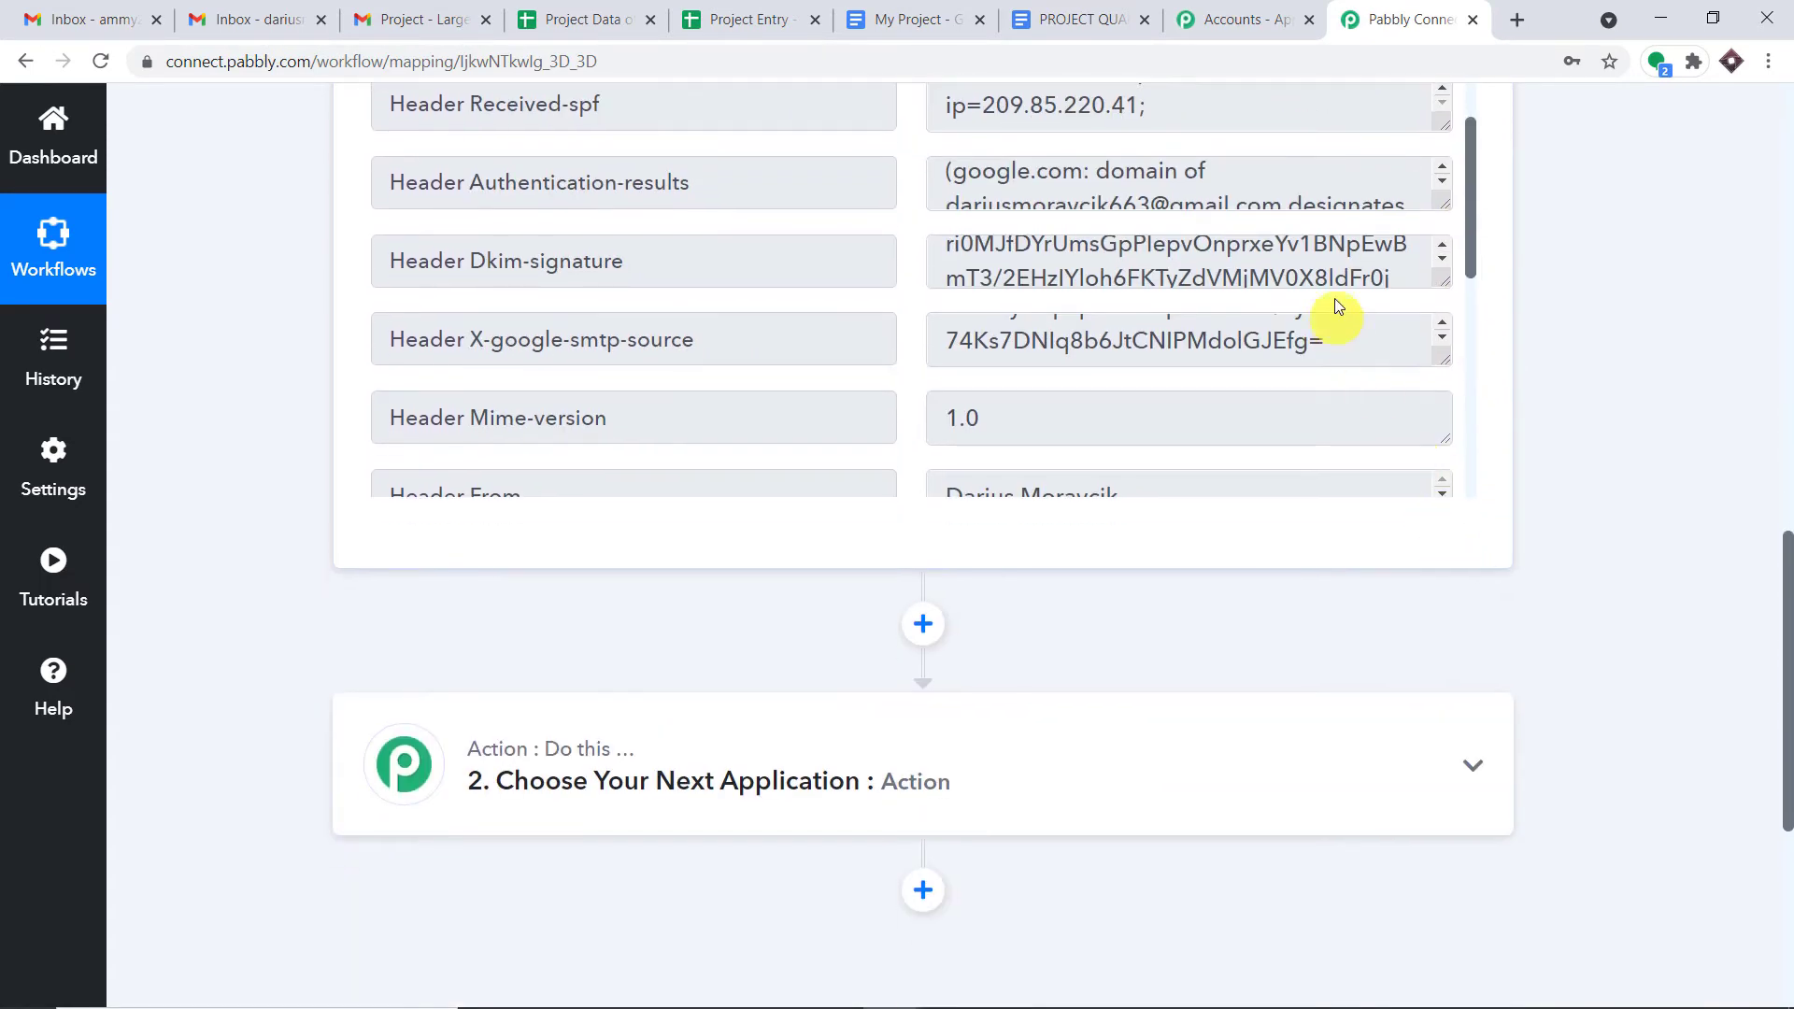
pyautogui.scroll(-7, 1349, 292)
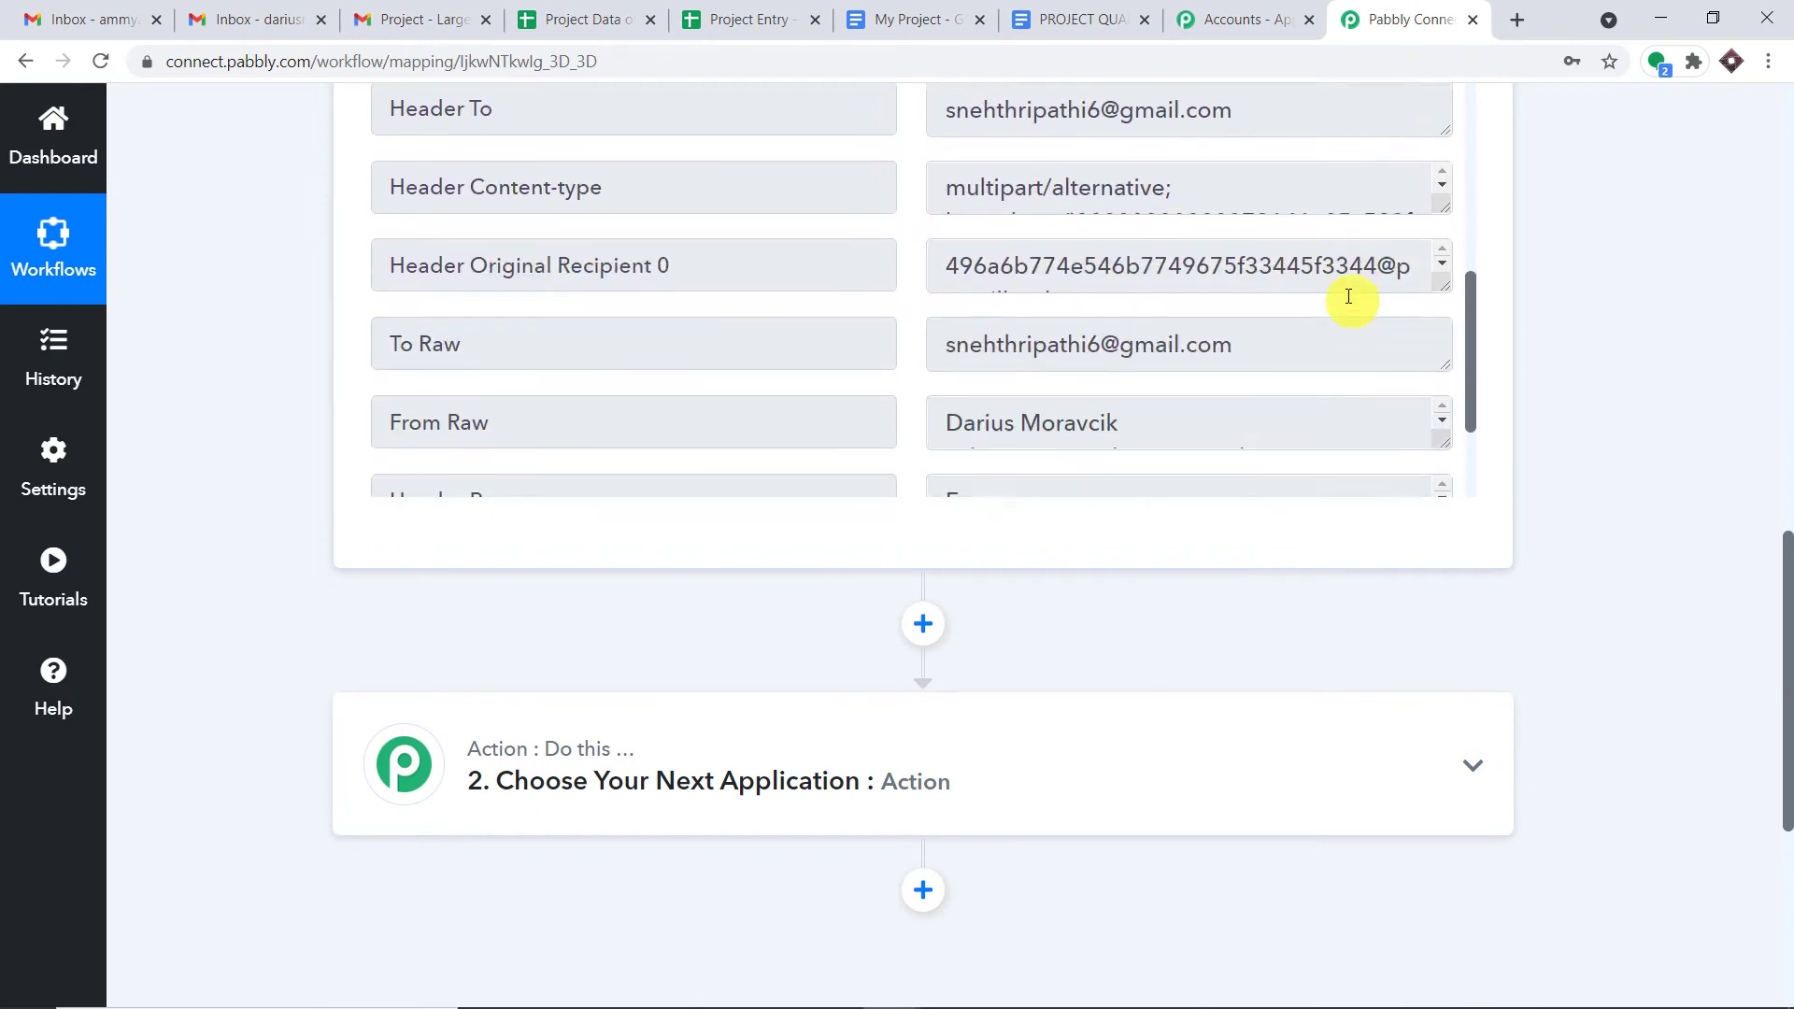
pyautogui.moveTo(1434, 308); pyautogui.dragTo(1417, 552)
pyautogui.scroll(-3, 1334, 362)
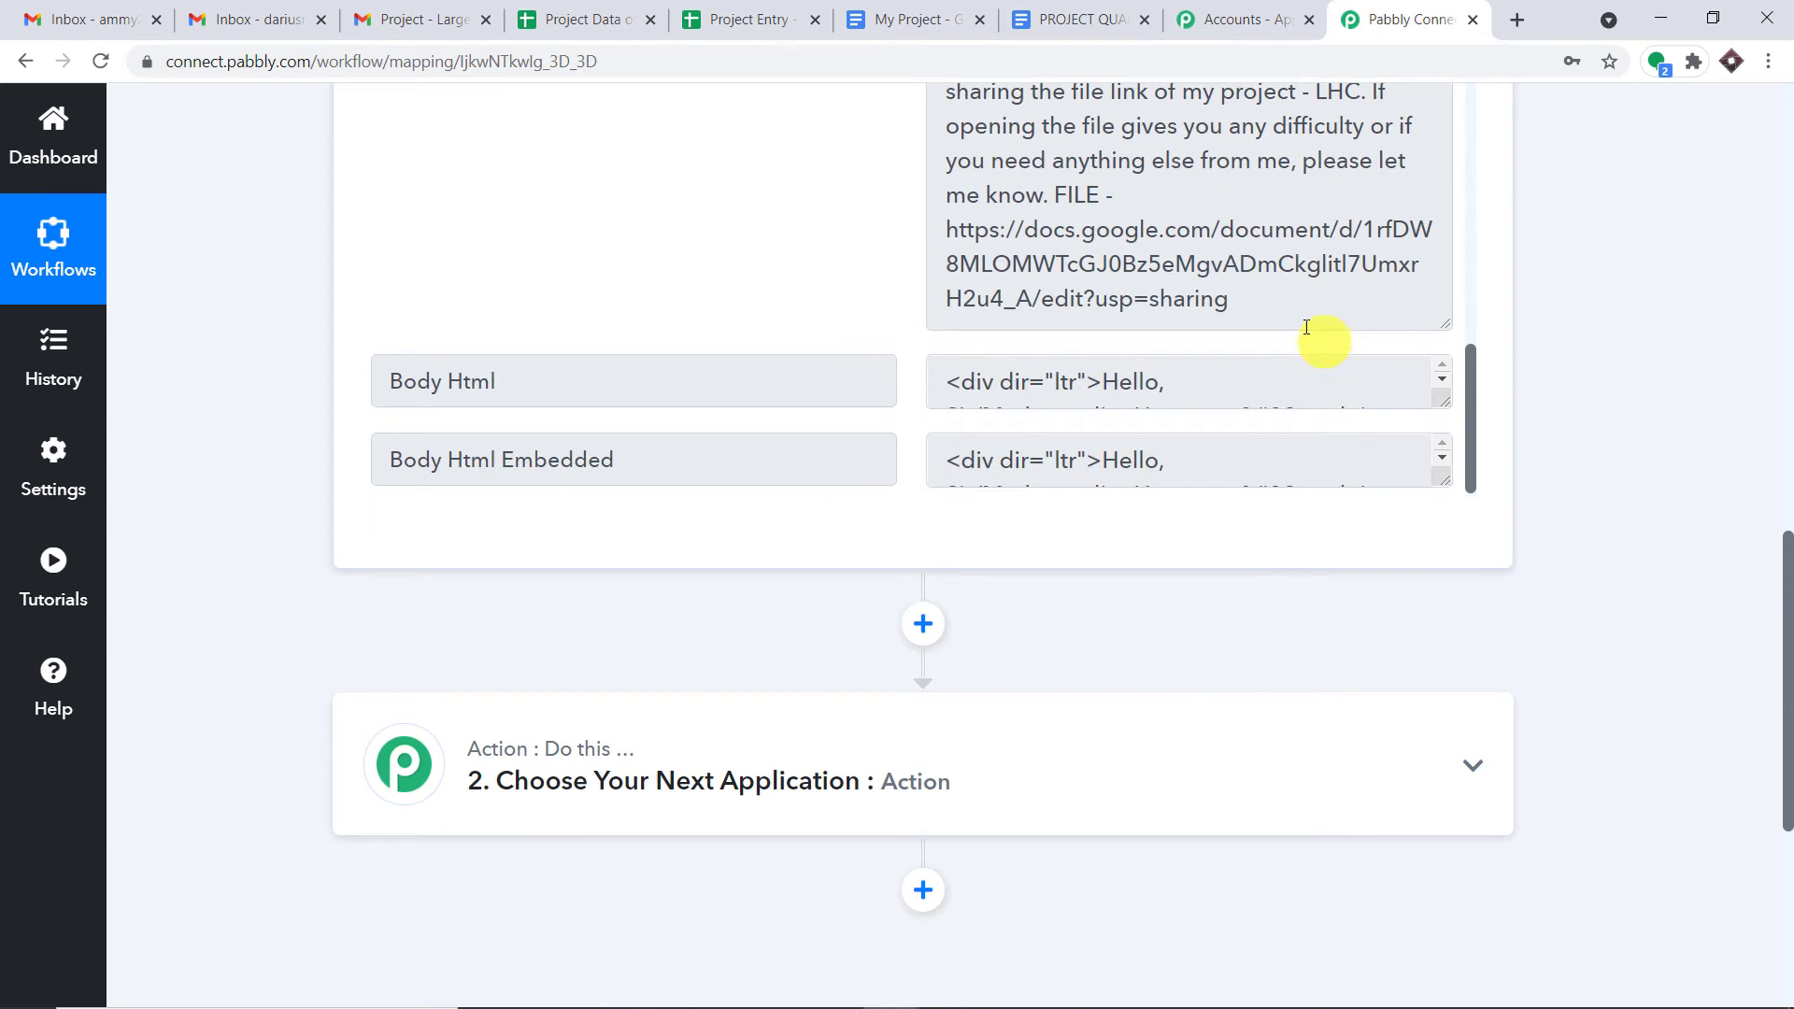
pyautogui.moveTo(1281, 312); pyautogui.dragTo(942, 234)
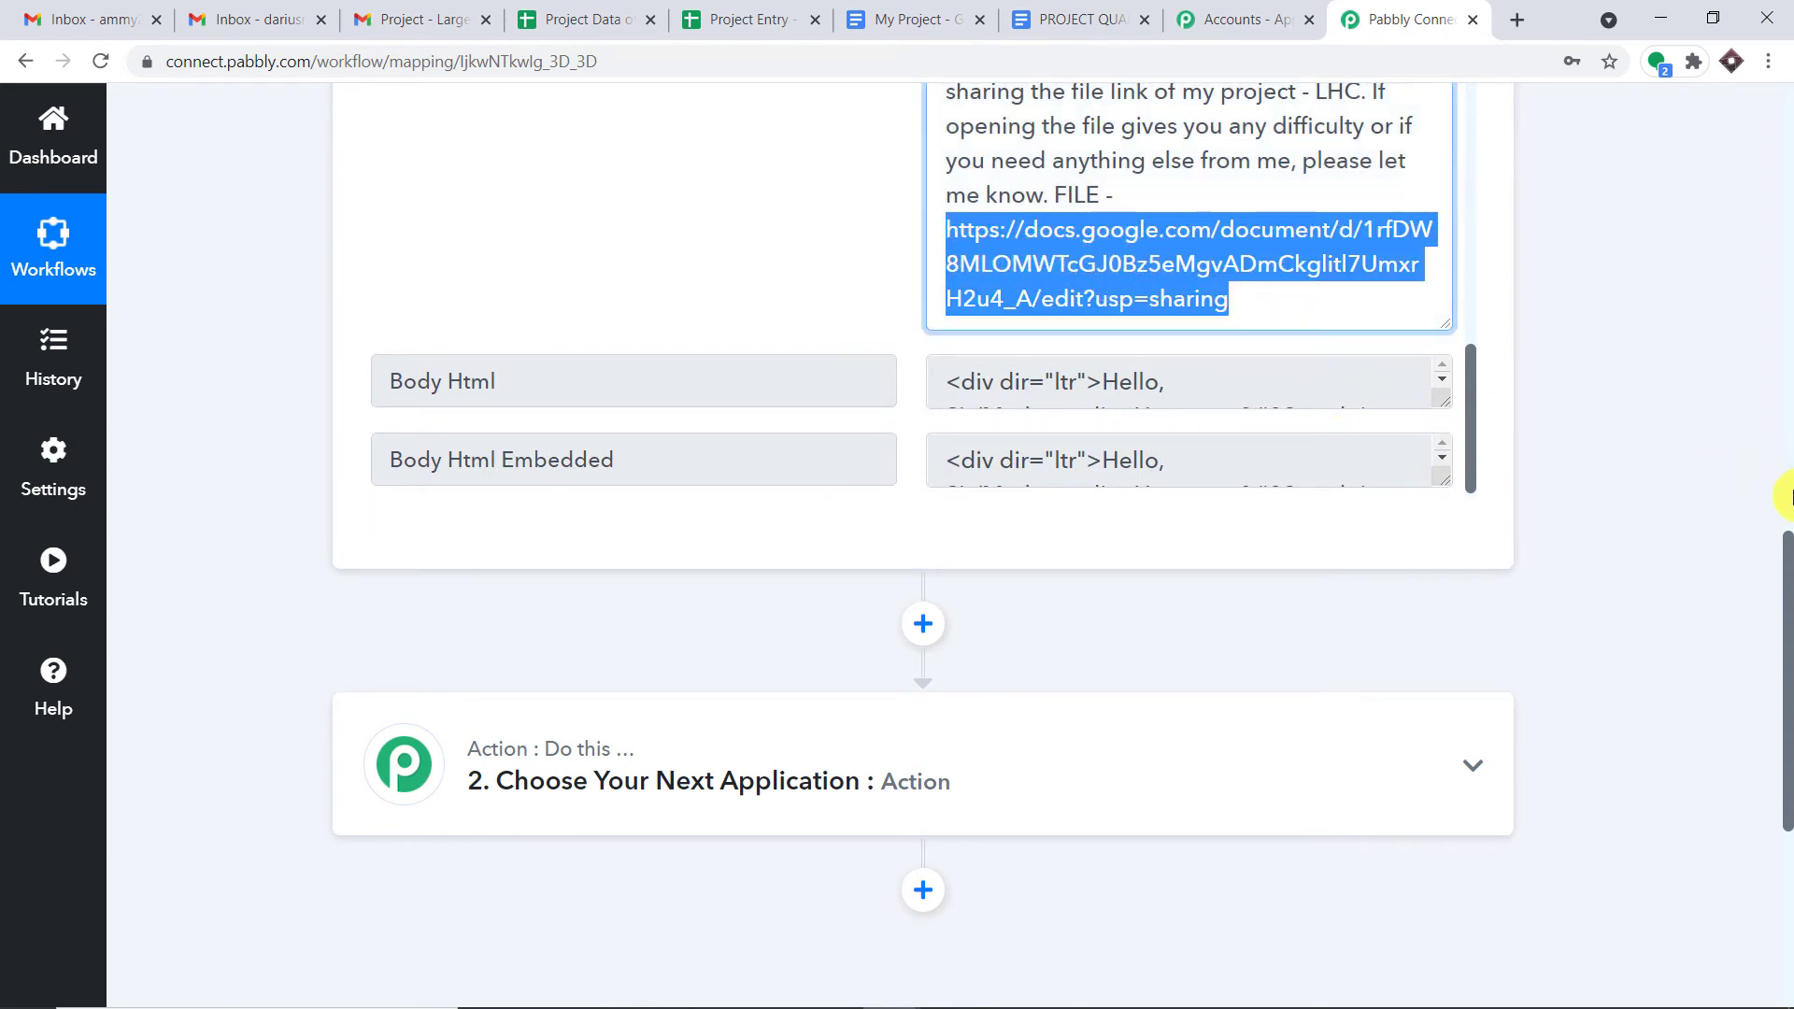
# - Mark the project name and sender's name in the subject, and the Google Docs link in the body
pyautogui.scroll(7, 1787, 496)
pyautogui.scroll(-2, 1785, 560)
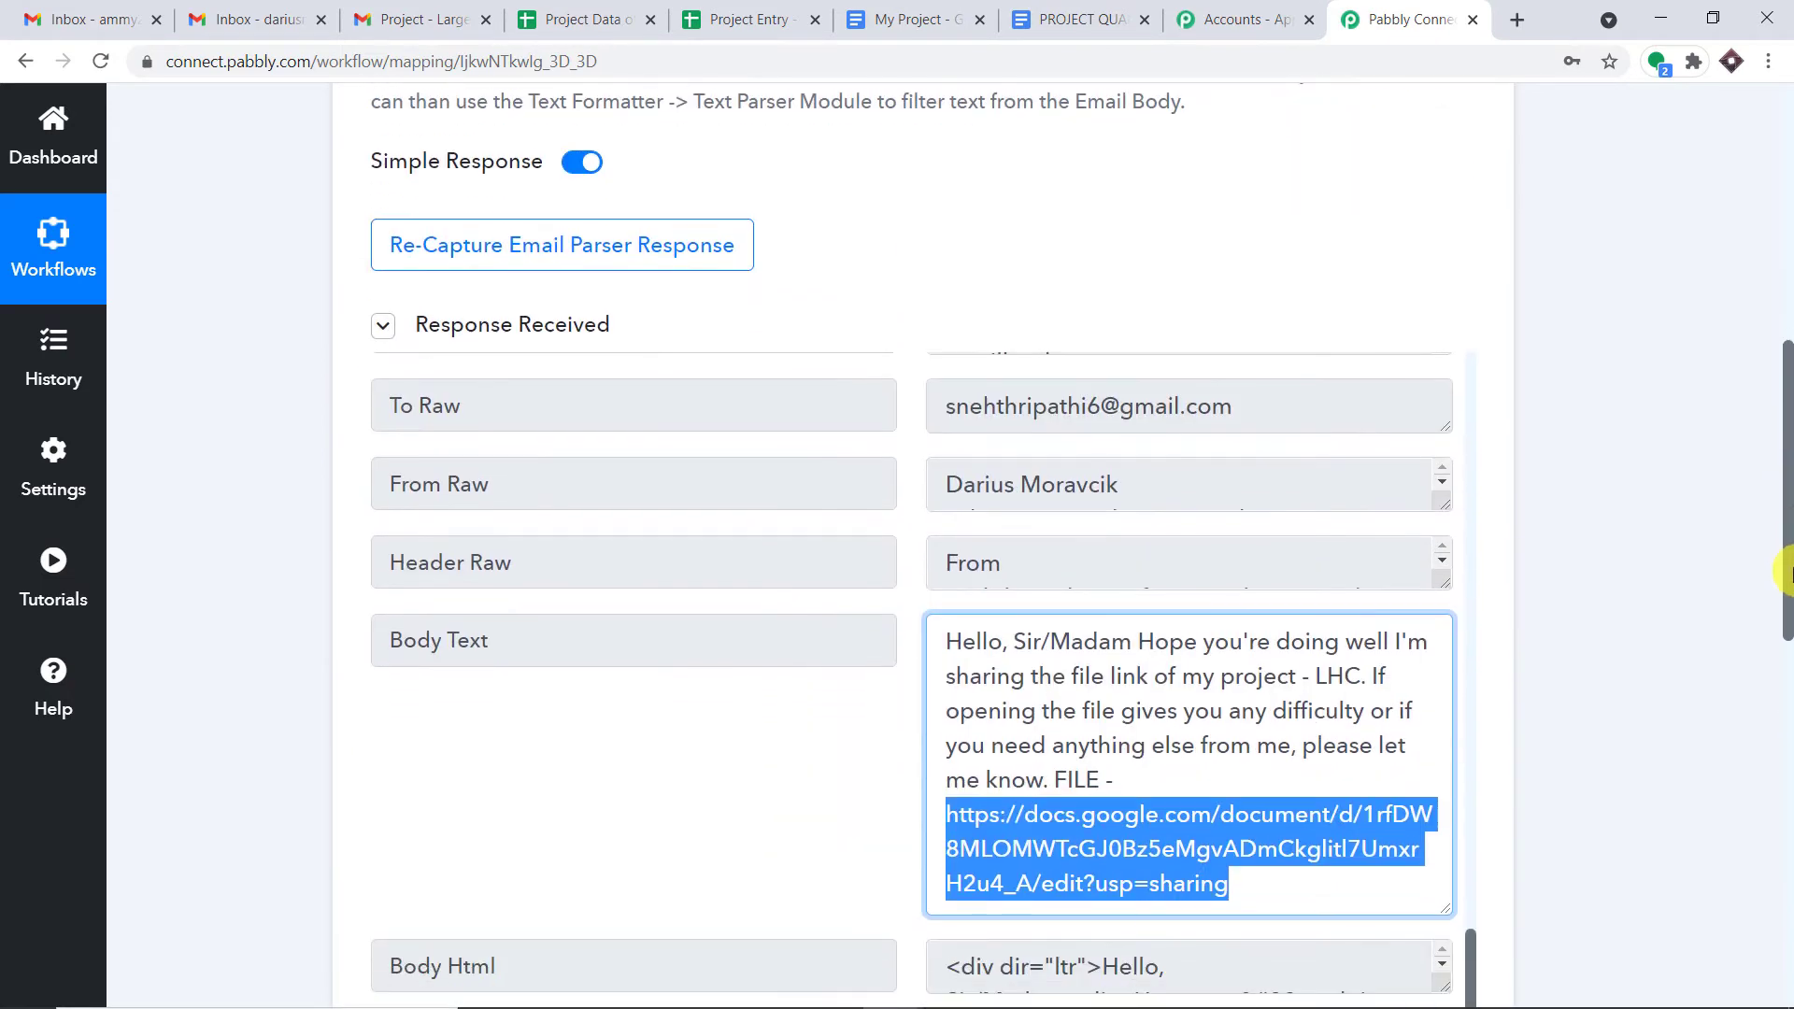
pyautogui.scroll(4, 1297, 535)
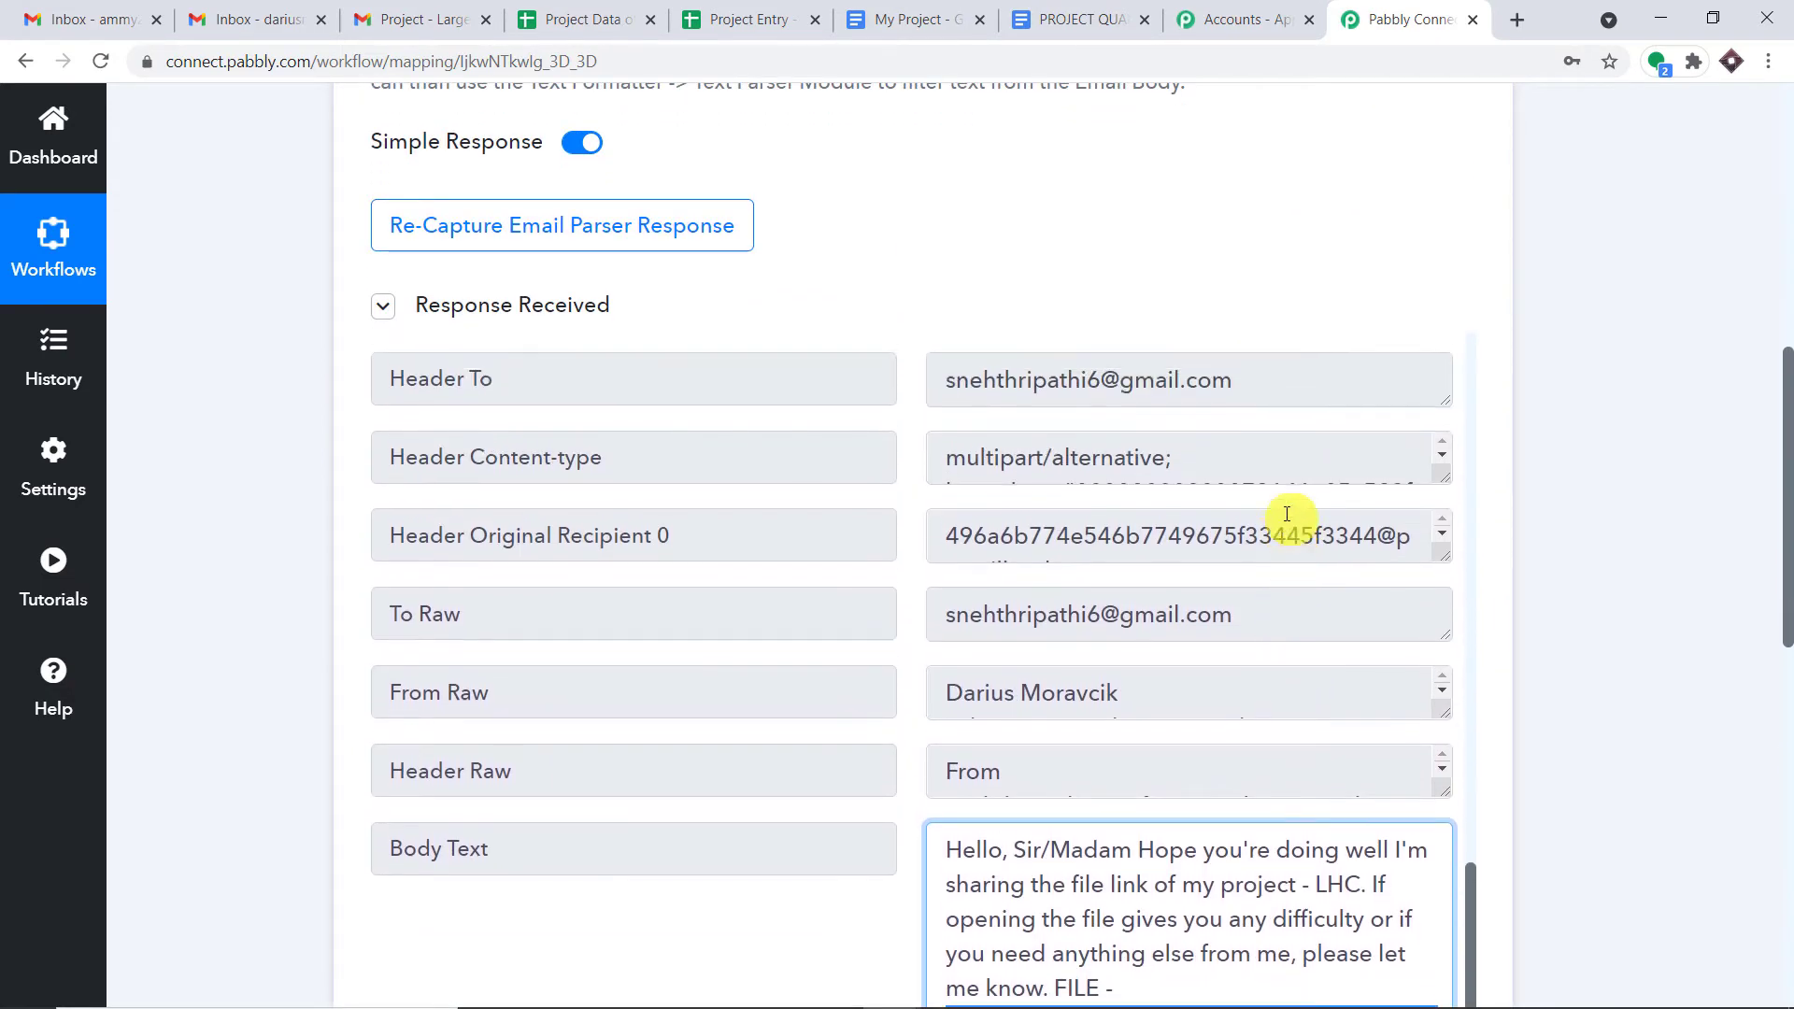
pyautogui.moveTo(1277, 424); pyautogui.dragTo(1040, 425)
pyautogui.moveTo(1447, 446); pyautogui.dragTo(1449, 553)
pyautogui.moveTo(1316, 425); pyautogui.dragTo(1363, 477)
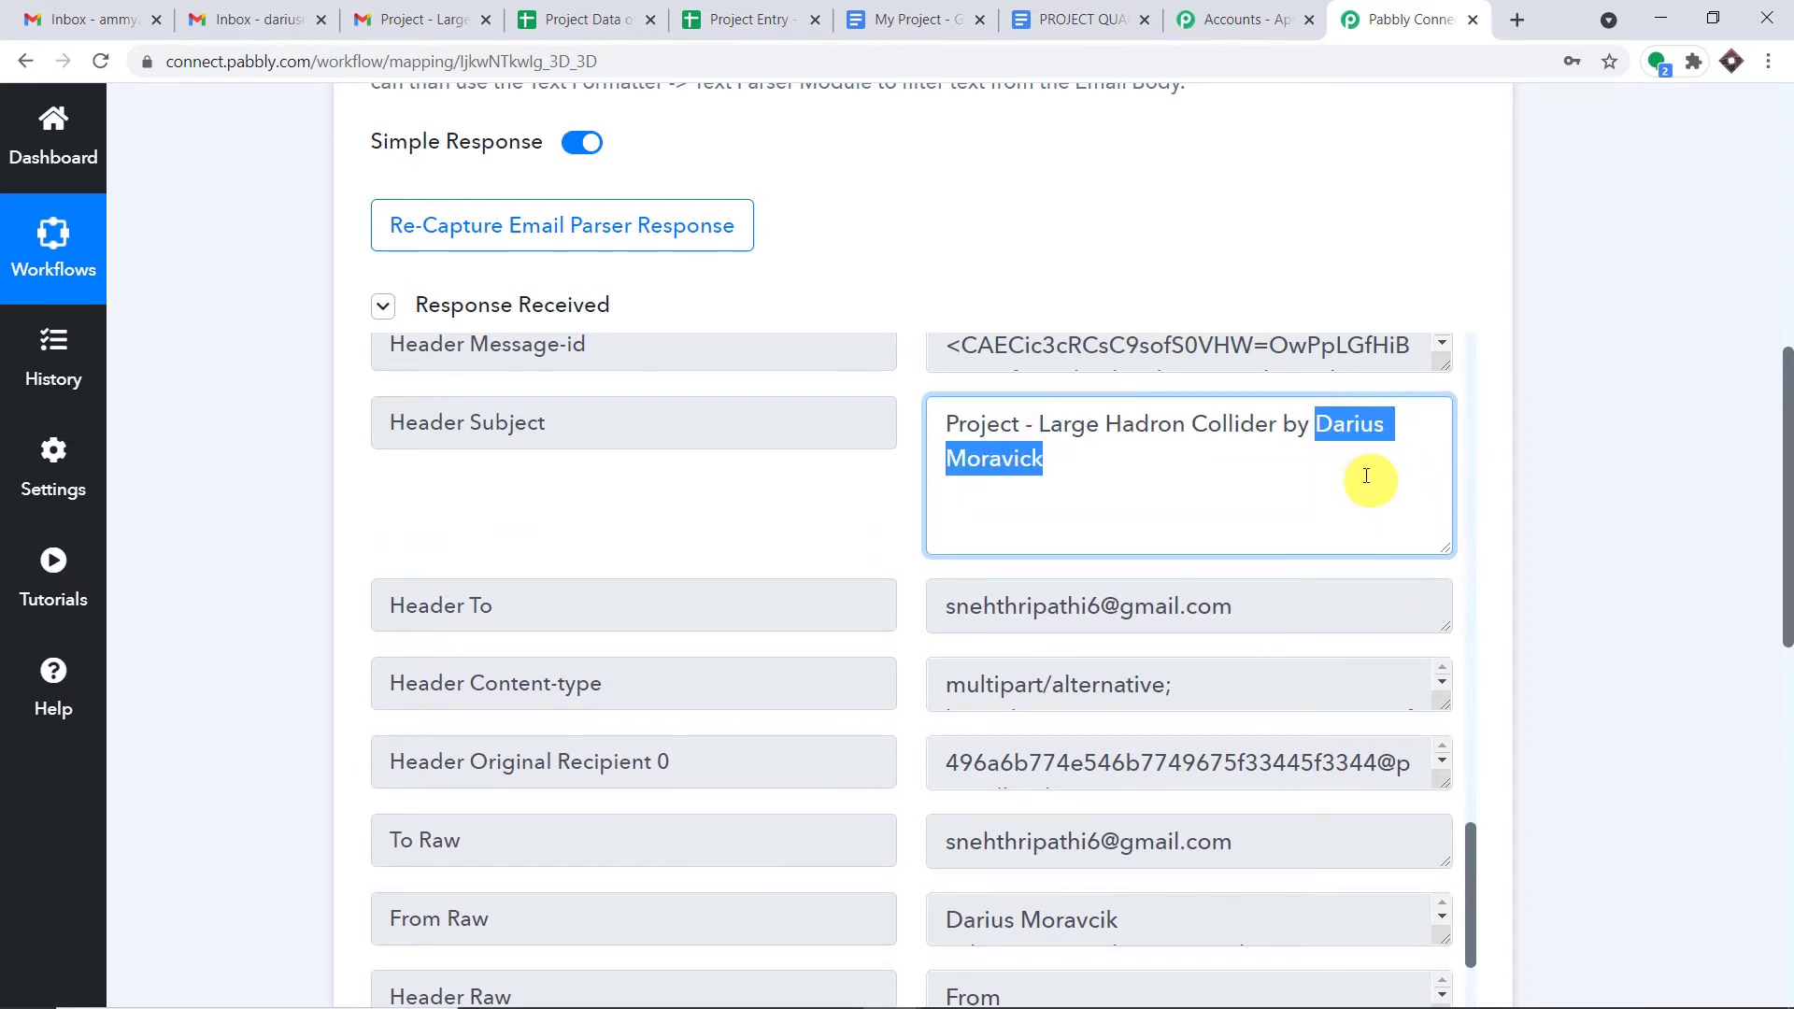
pyautogui.scroll(-2, 1401, 481)
pyautogui.scroll(-6, 1788, 533)
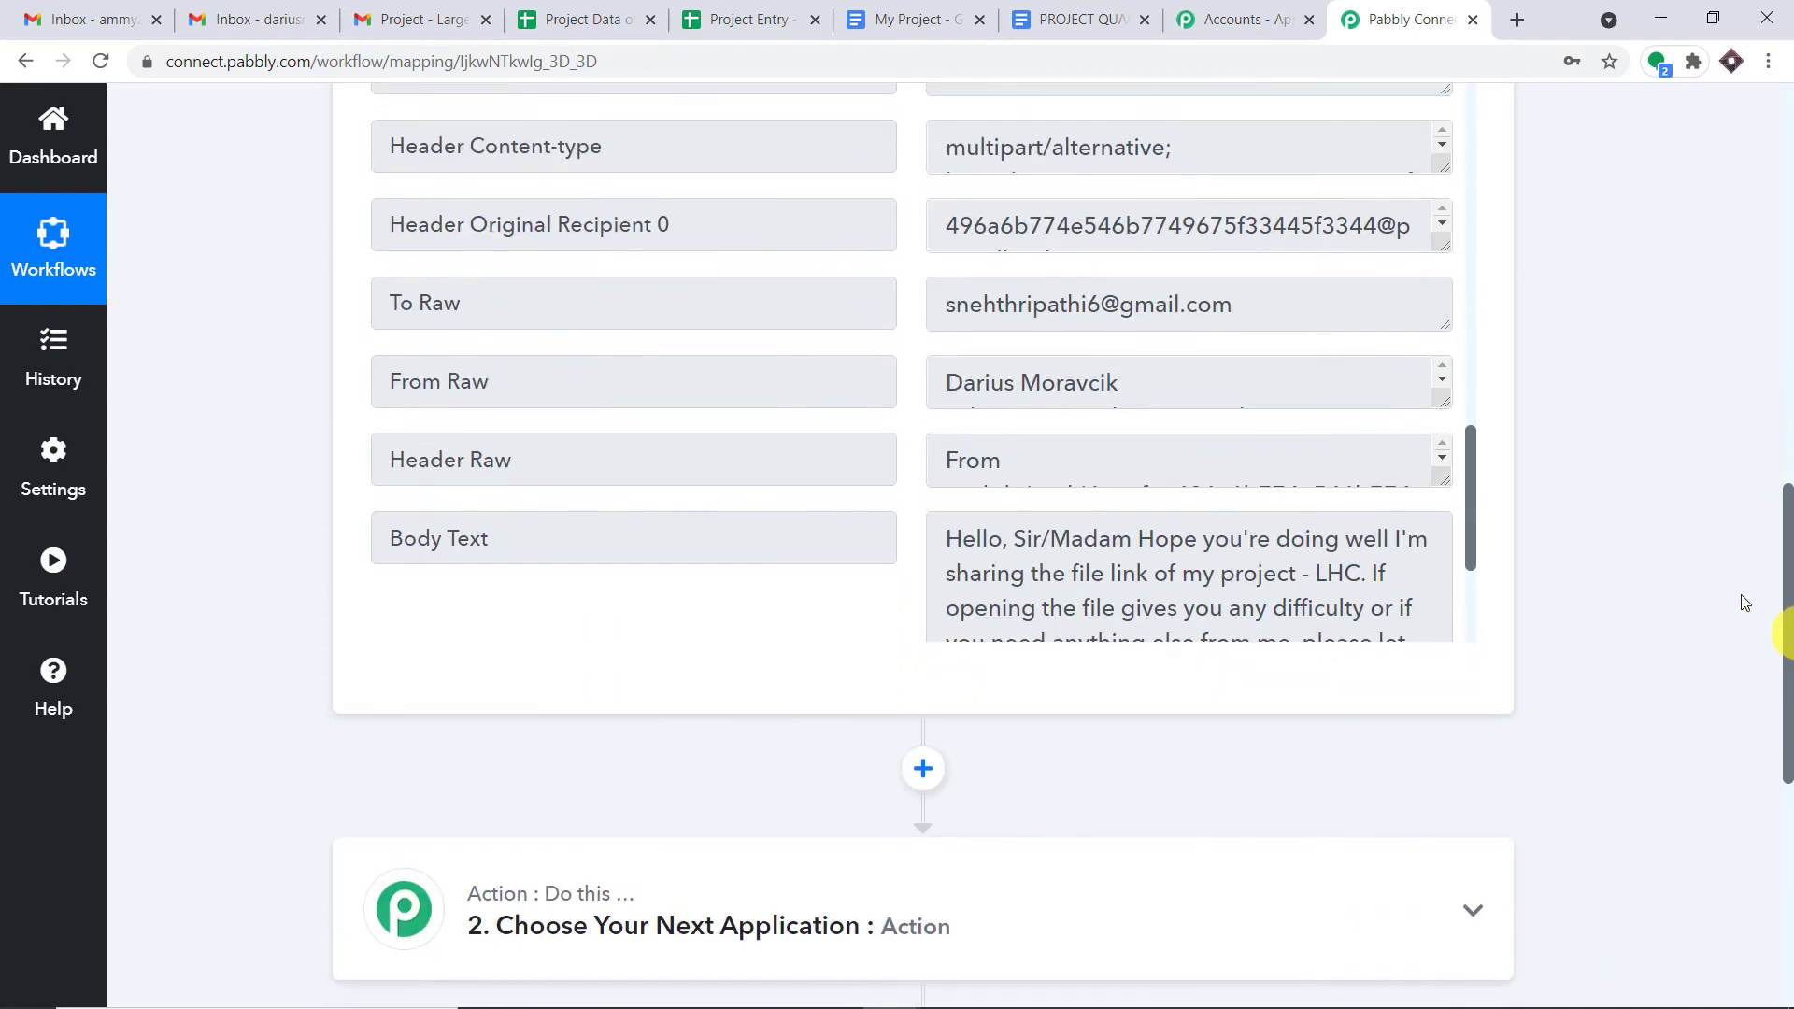
pyautogui.moveTo(1225, 437); pyautogui.dragTo(1141, 333)
pyautogui.click(1023, 196)
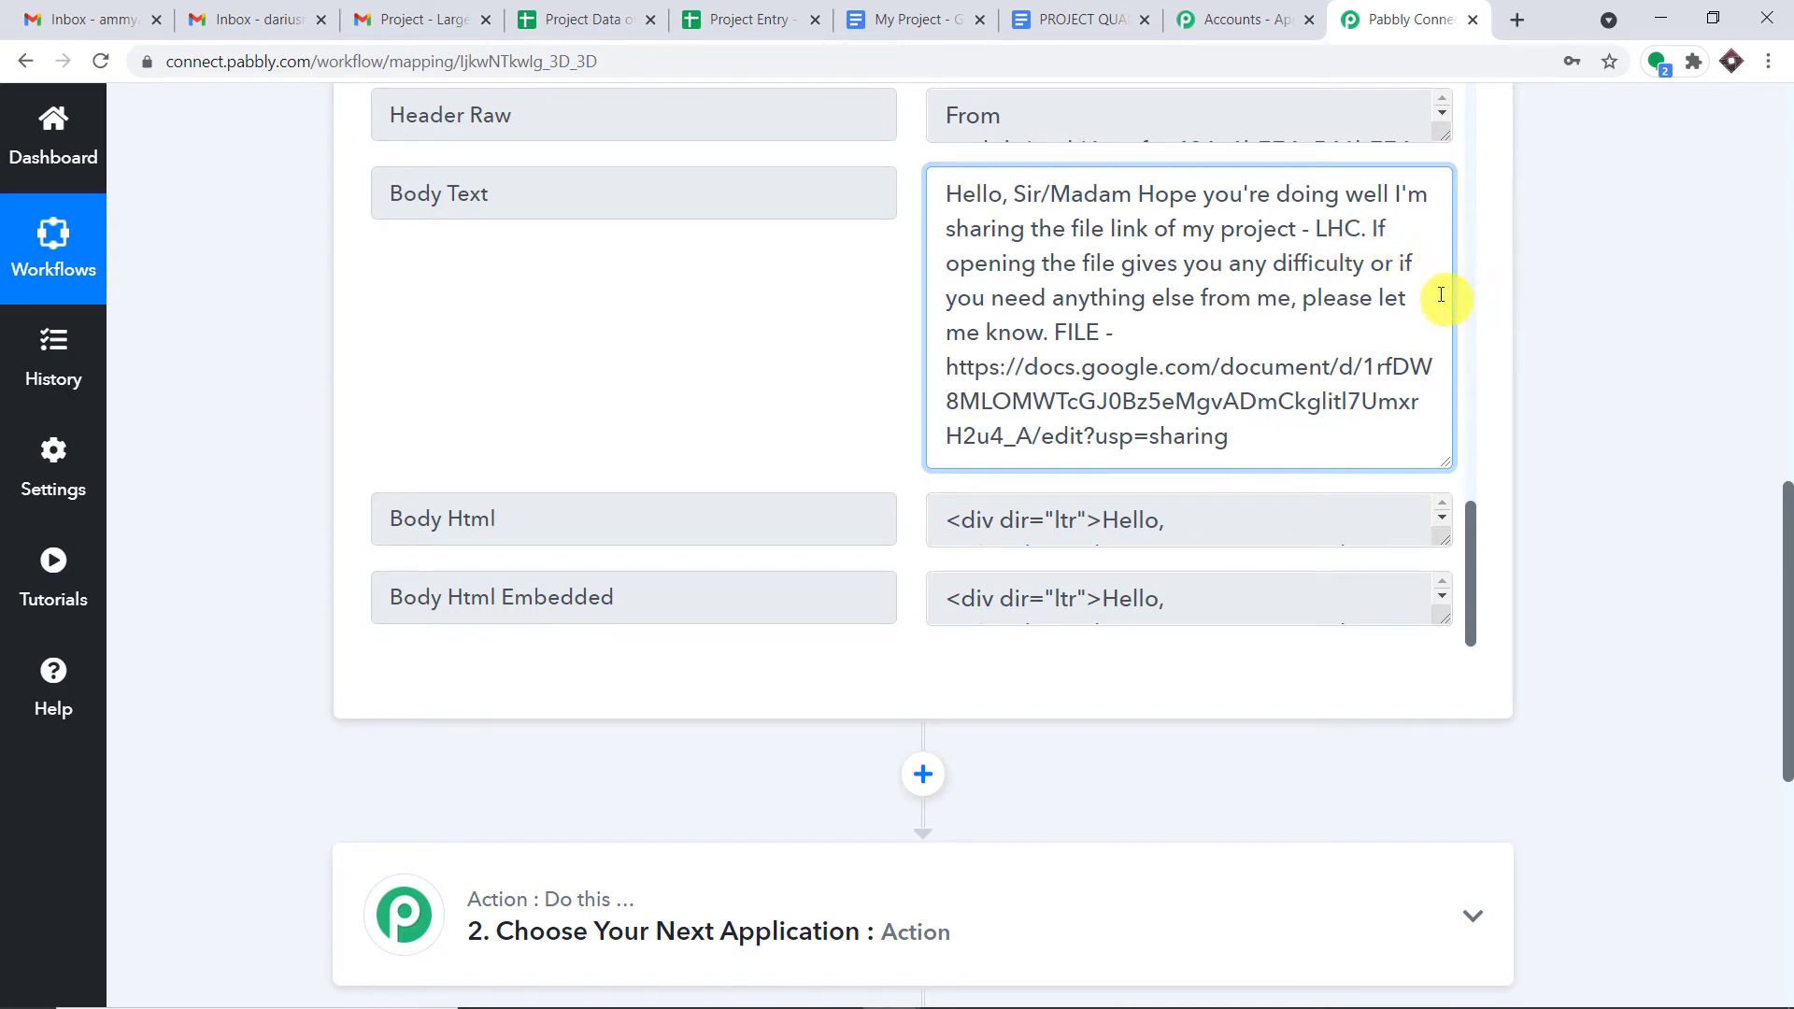
# - Highlight 'Large Hadron Collider' again and scroll down to the empty next action card
pyautogui.moveTo(1785, 542); pyautogui.dragTo(1789, 666)
pyautogui.scroll(3, 1500, 357)
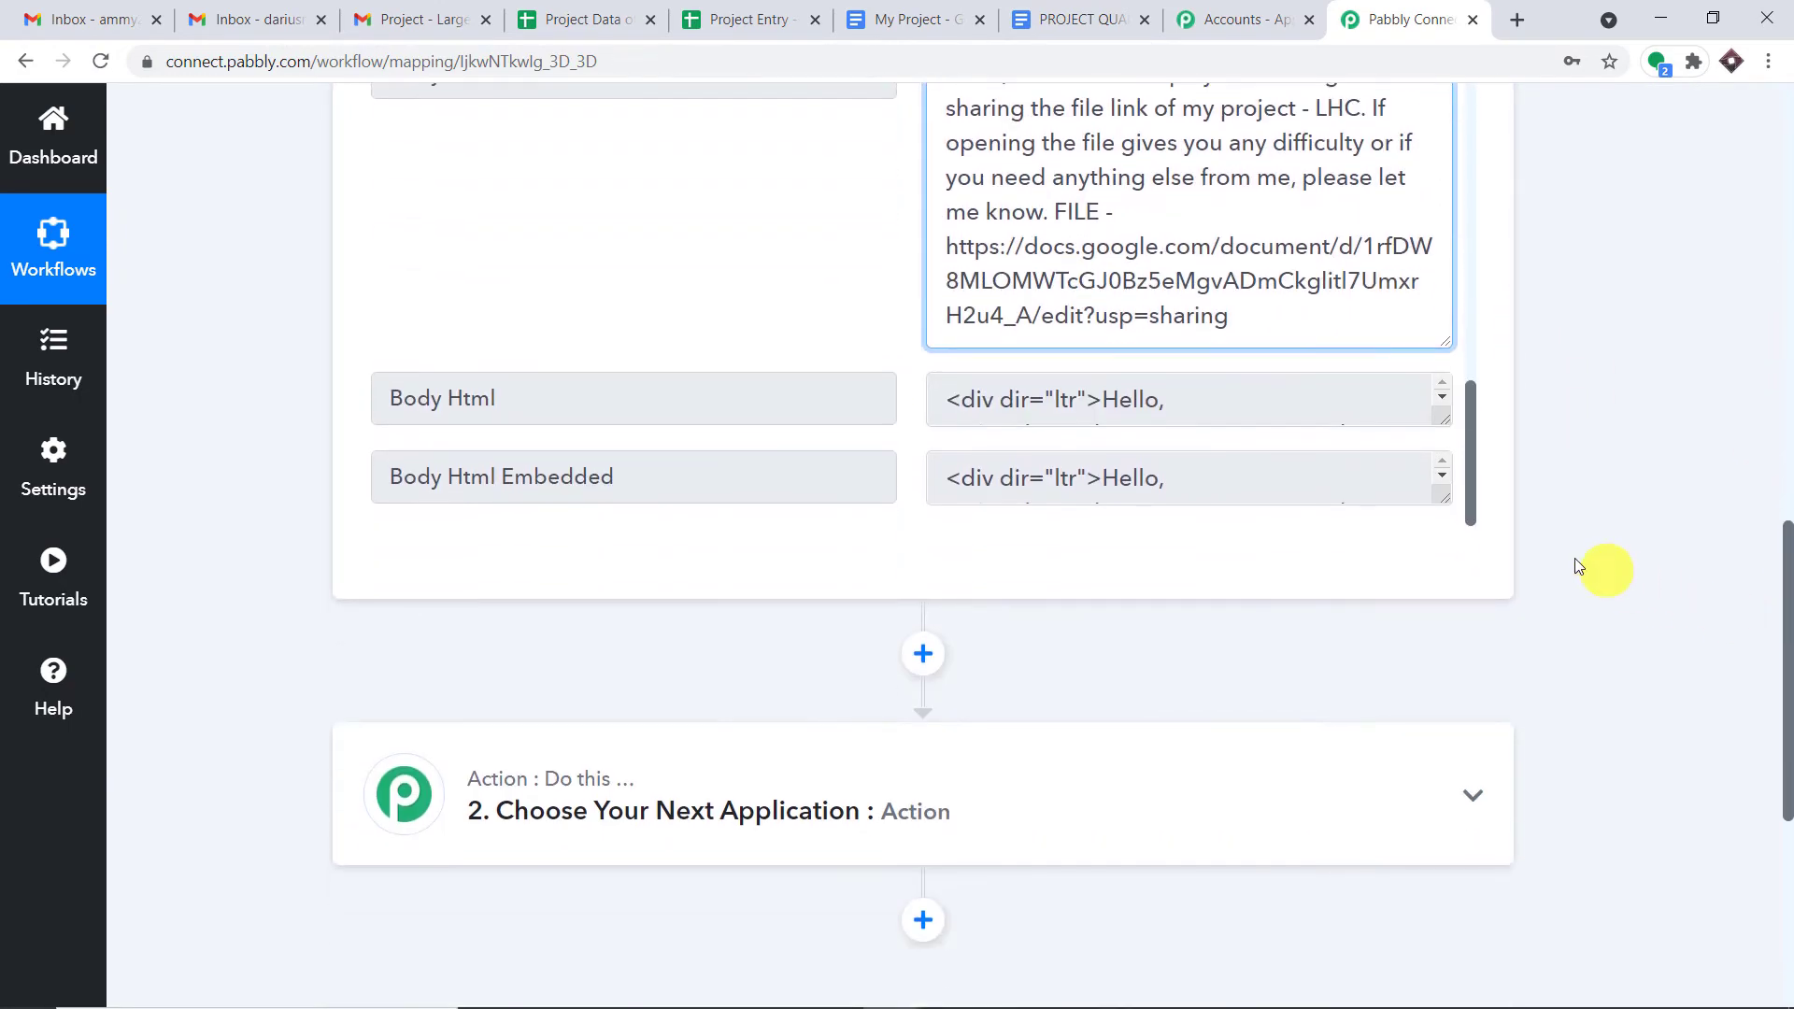
pyautogui.moveTo(1475, 469); pyautogui.dragTo(1475, 289)
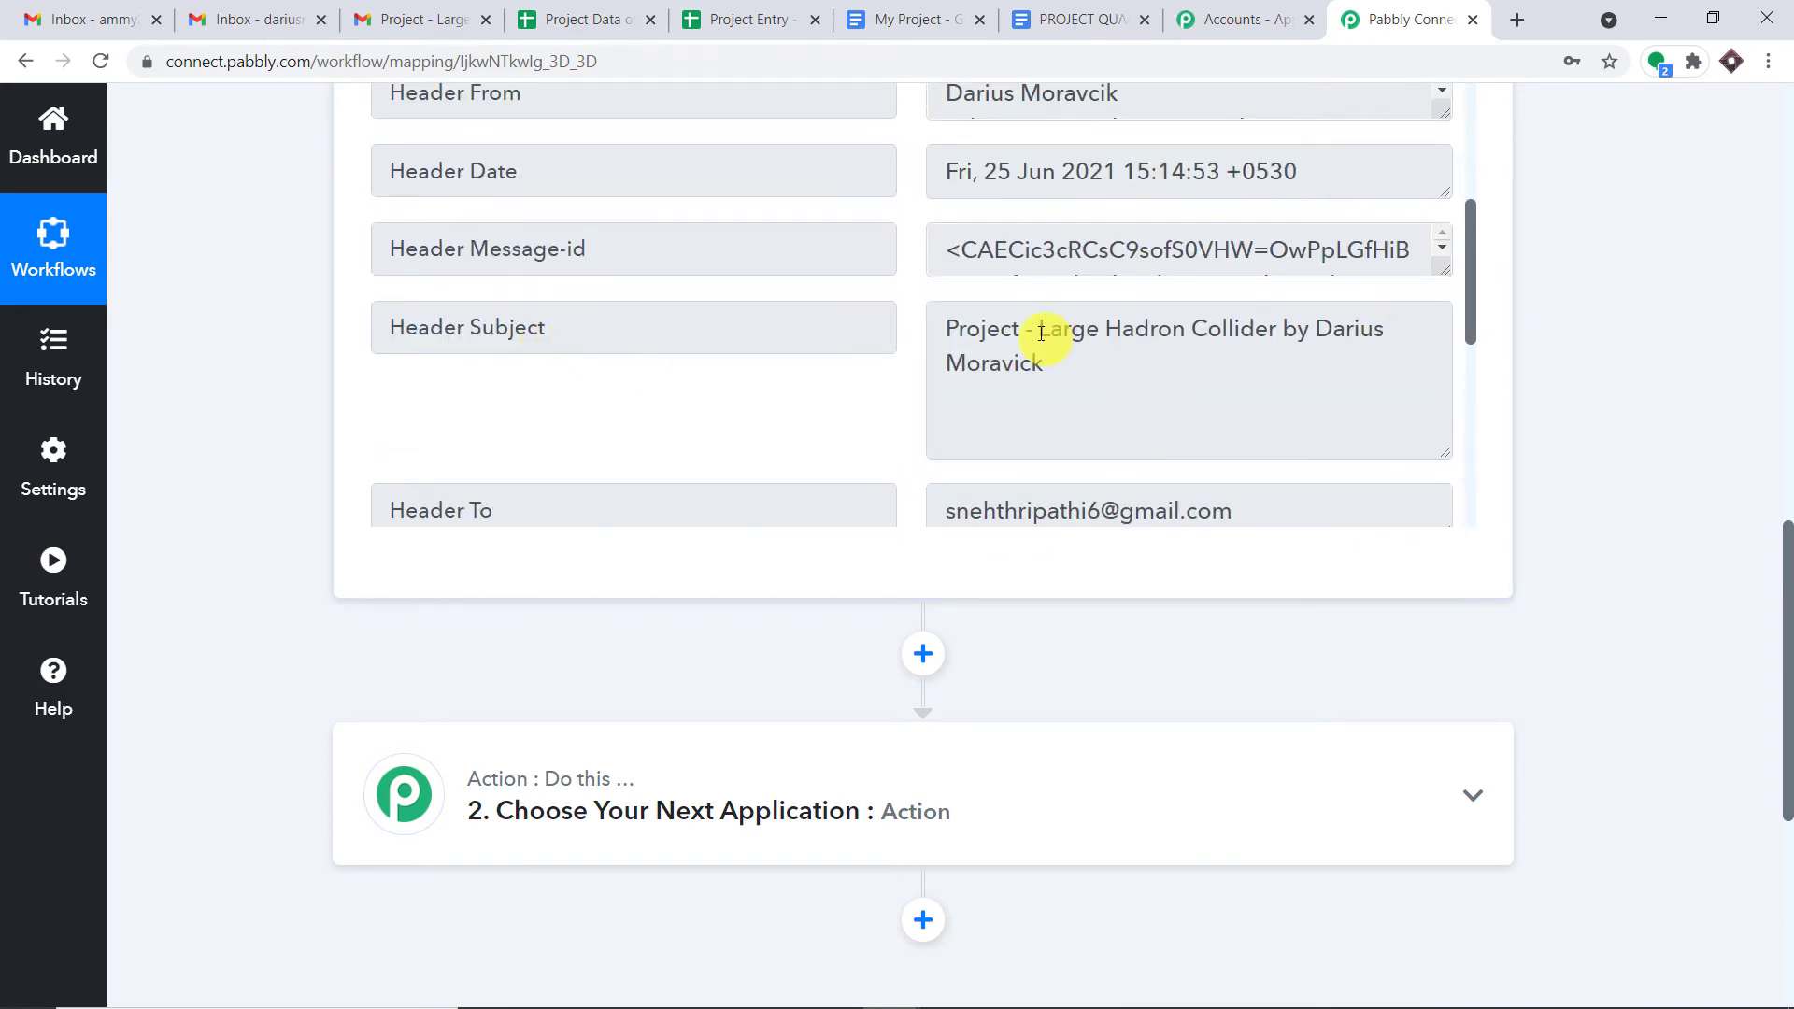
pyautogui.moveTo(1041, 334); pyautogui.dragTo(1265, 331)
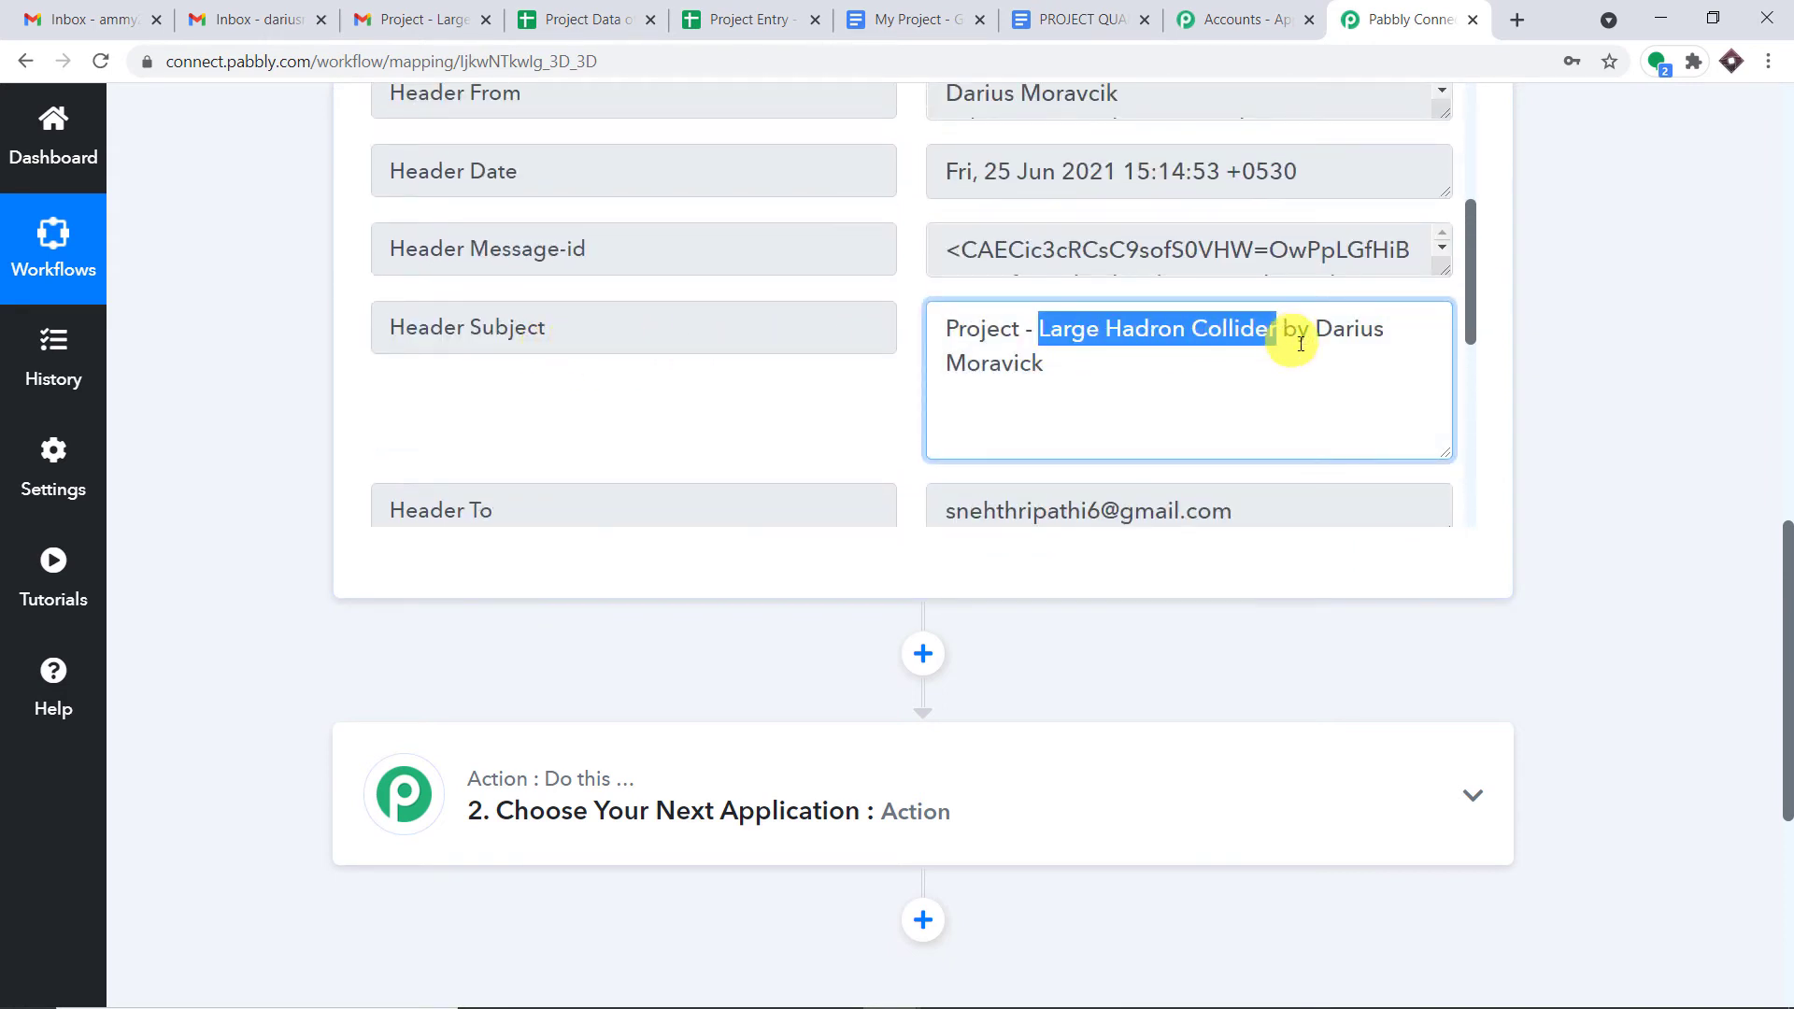
pyautogui.moveTo(1782, 605); pyautogui.dragTo(1782, 736)
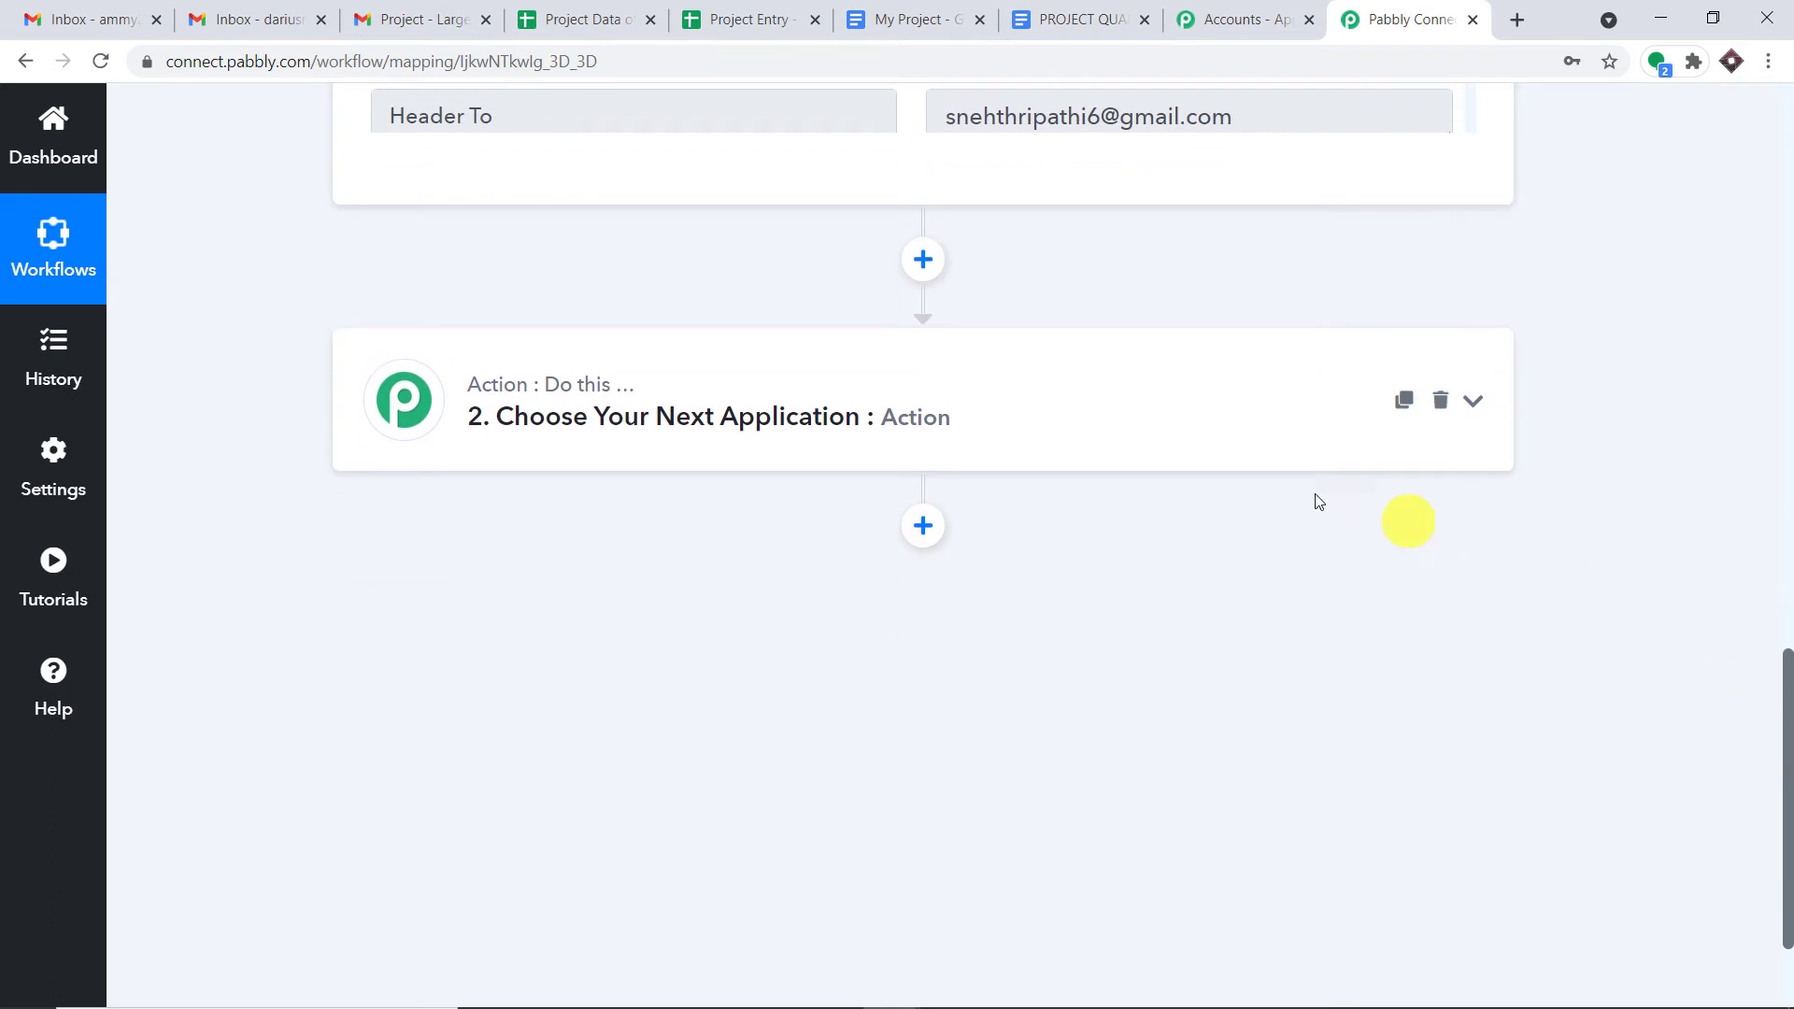
# - Add Text Formatter by Pabbly as the next action with the Text Parser event and connect it
pyautogui.click(1022, 398)
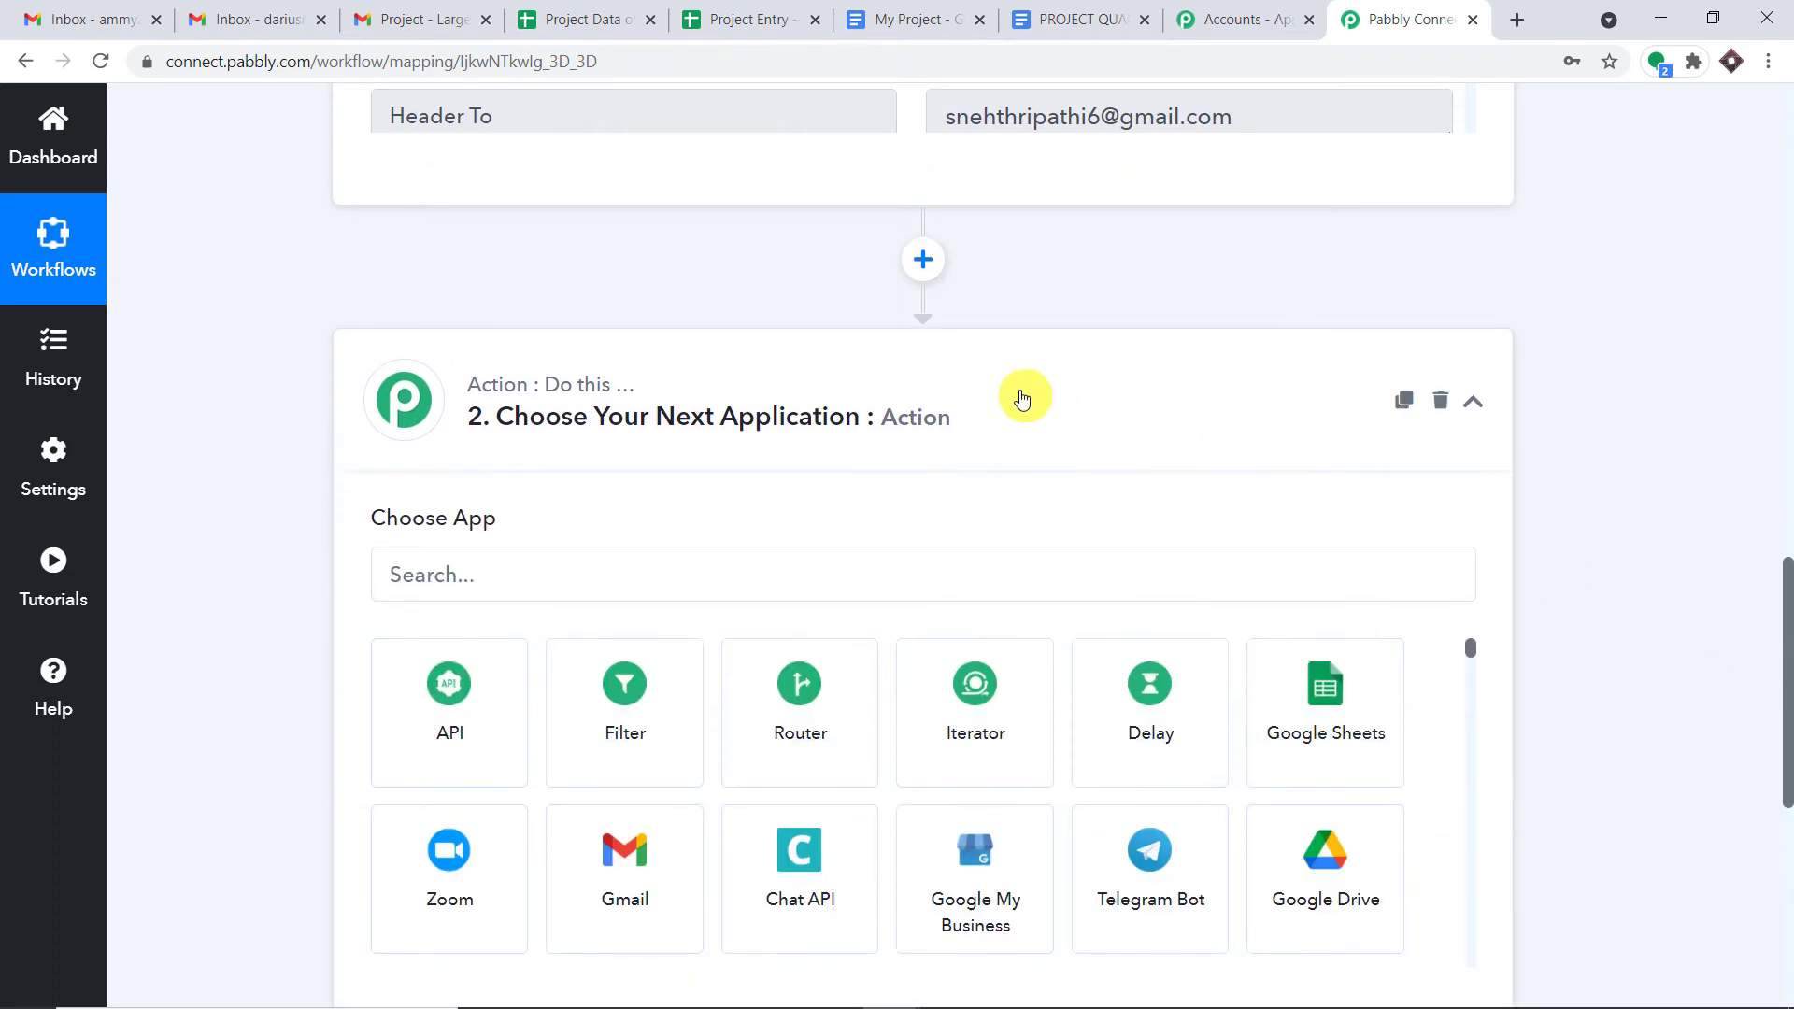
pyautogui.click(731, 569)
pyautogui.write('text')
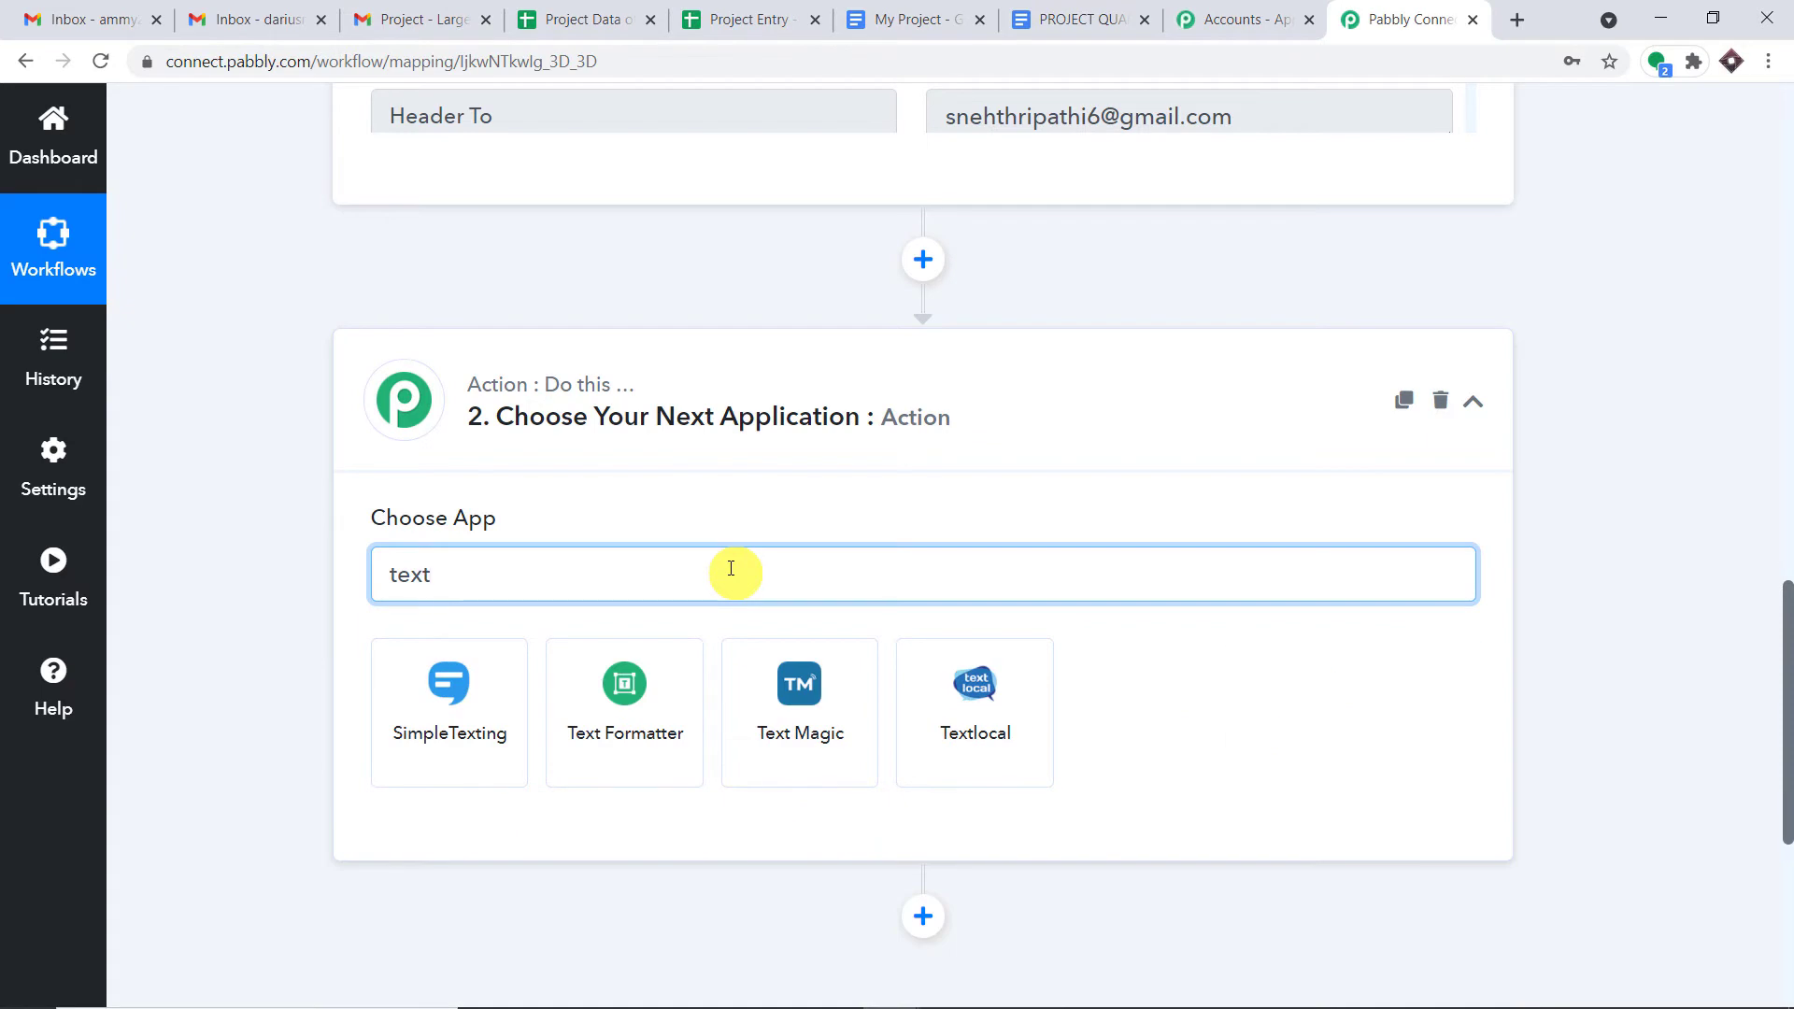
pyautogui.click(664, 680)
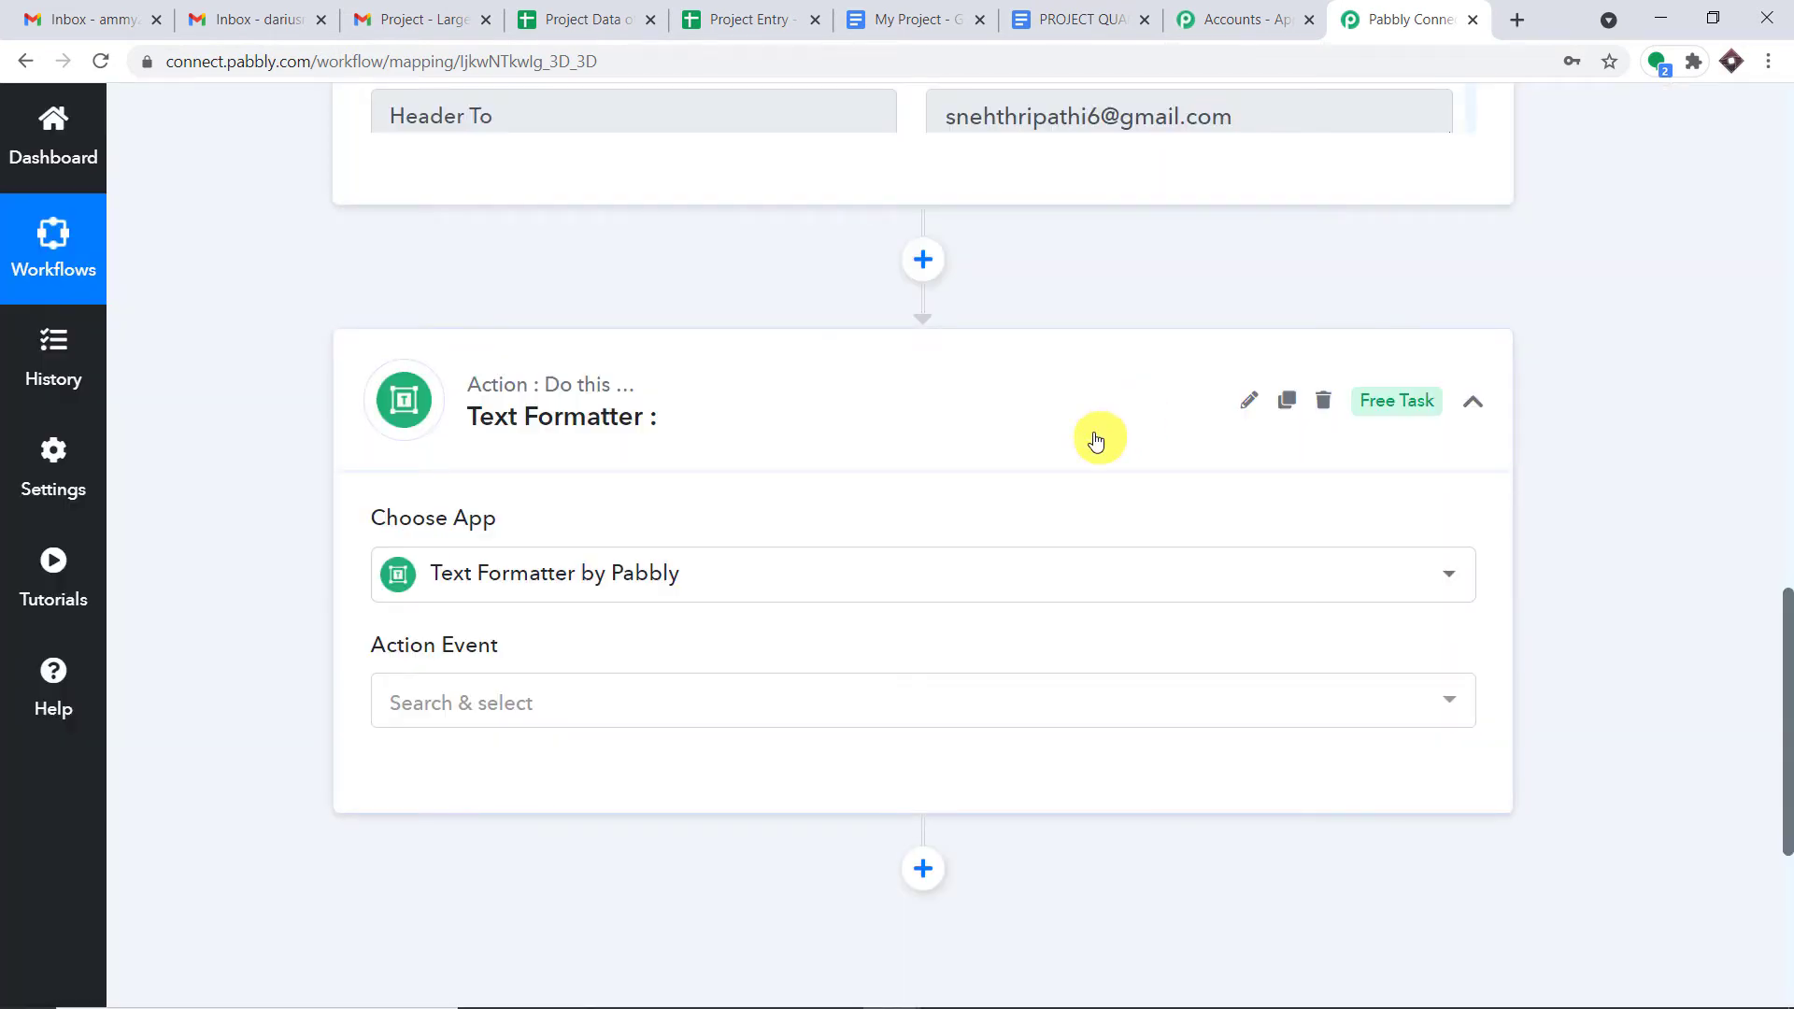
pyautogui.scroll(-2, 1089, 439)
pyautogui.click(735, 469)
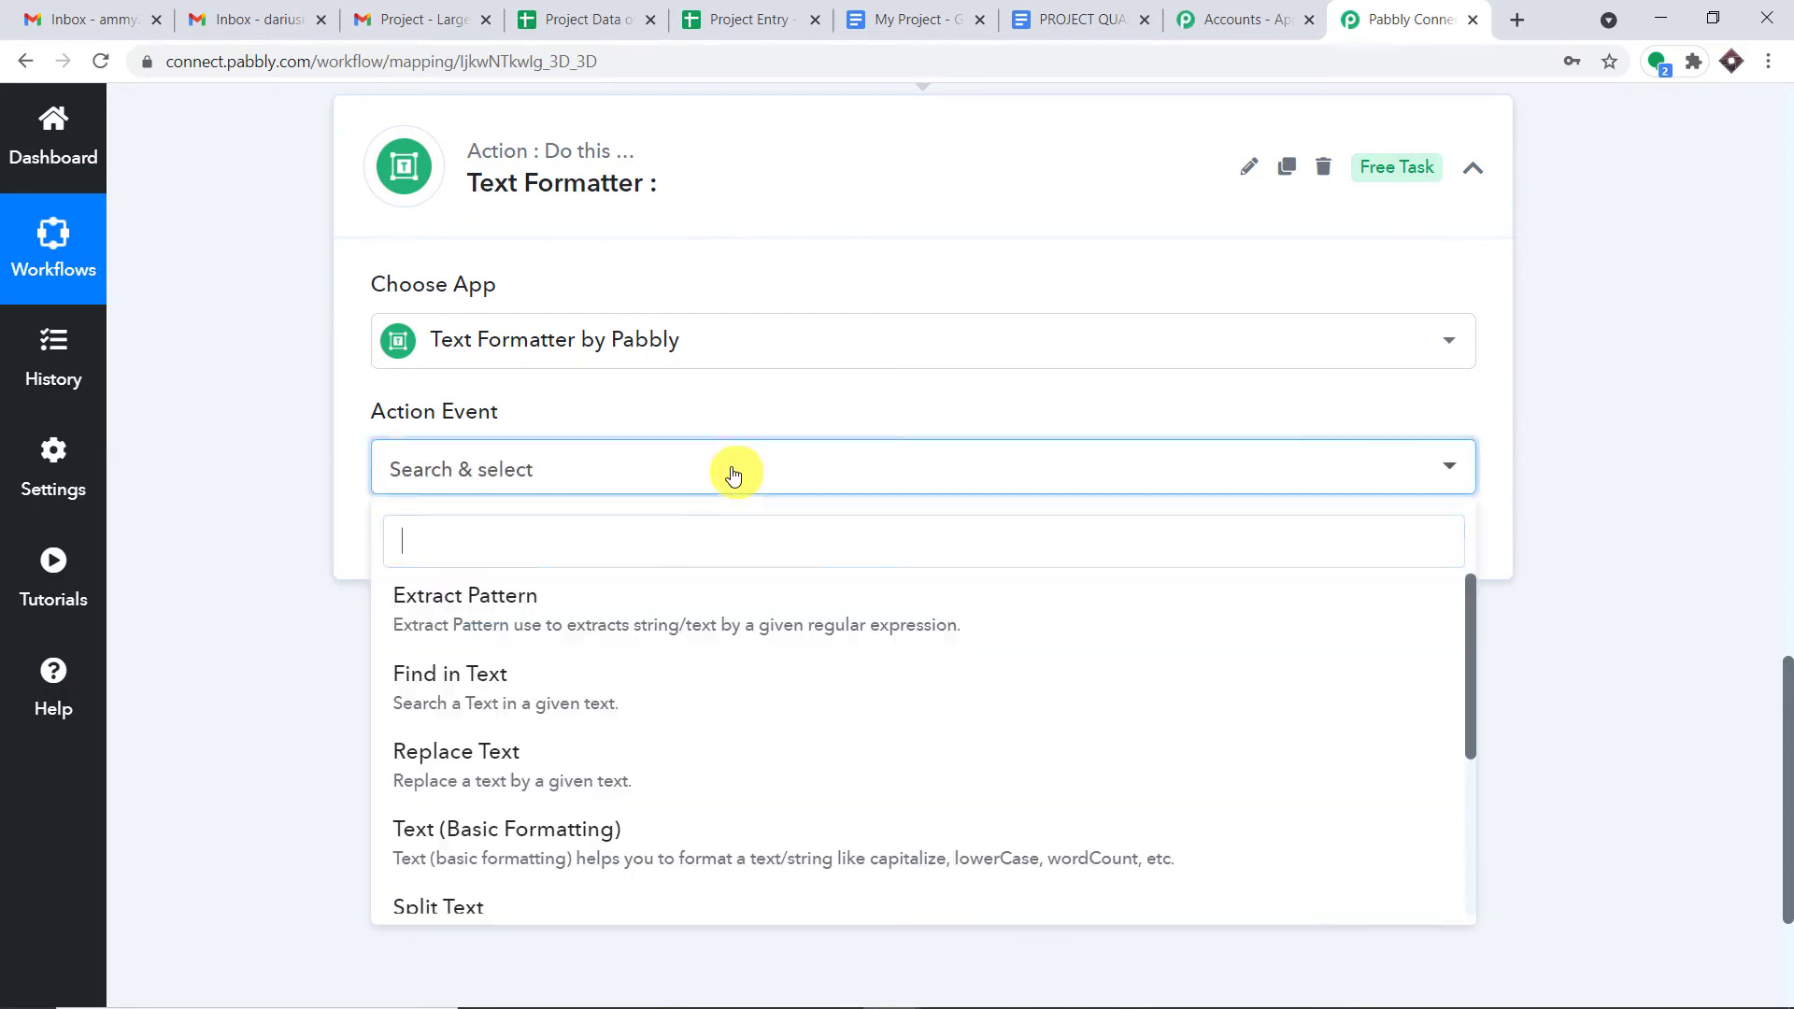
pyautogui.scroll(-2, 785, 693)
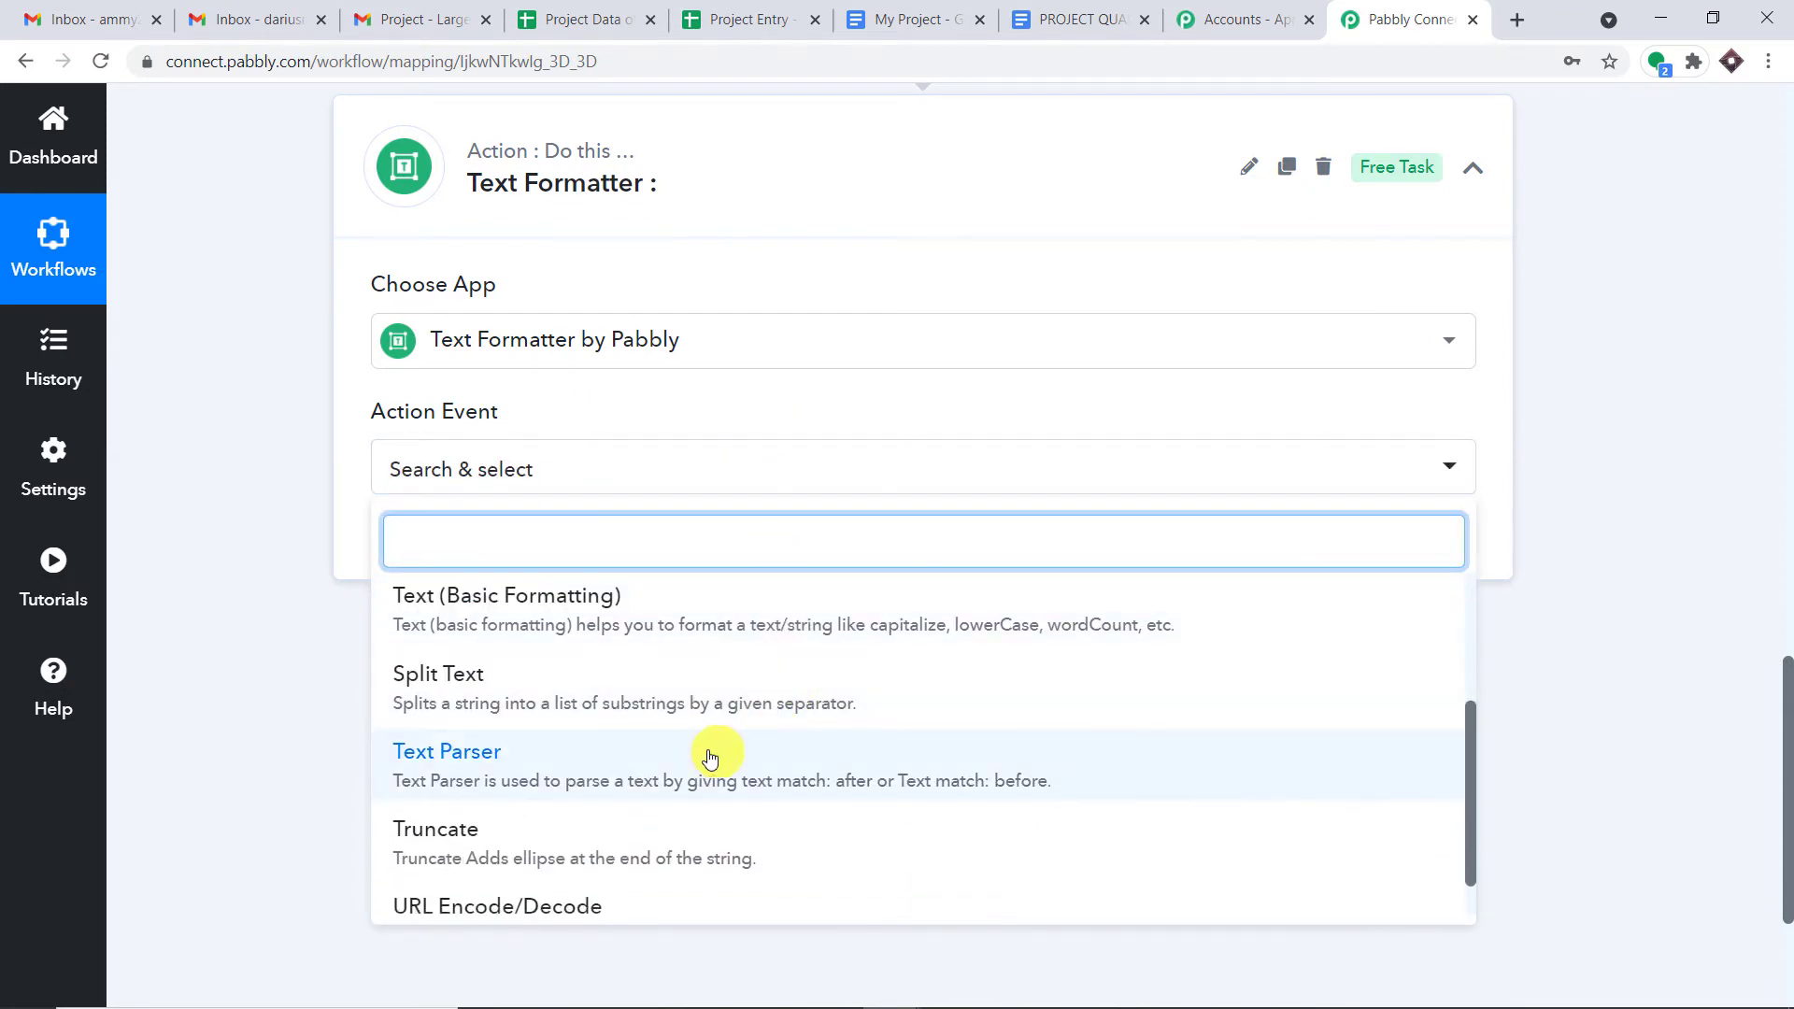
pyautogui.click(707, 755)
pyautogui.click(482, 546)
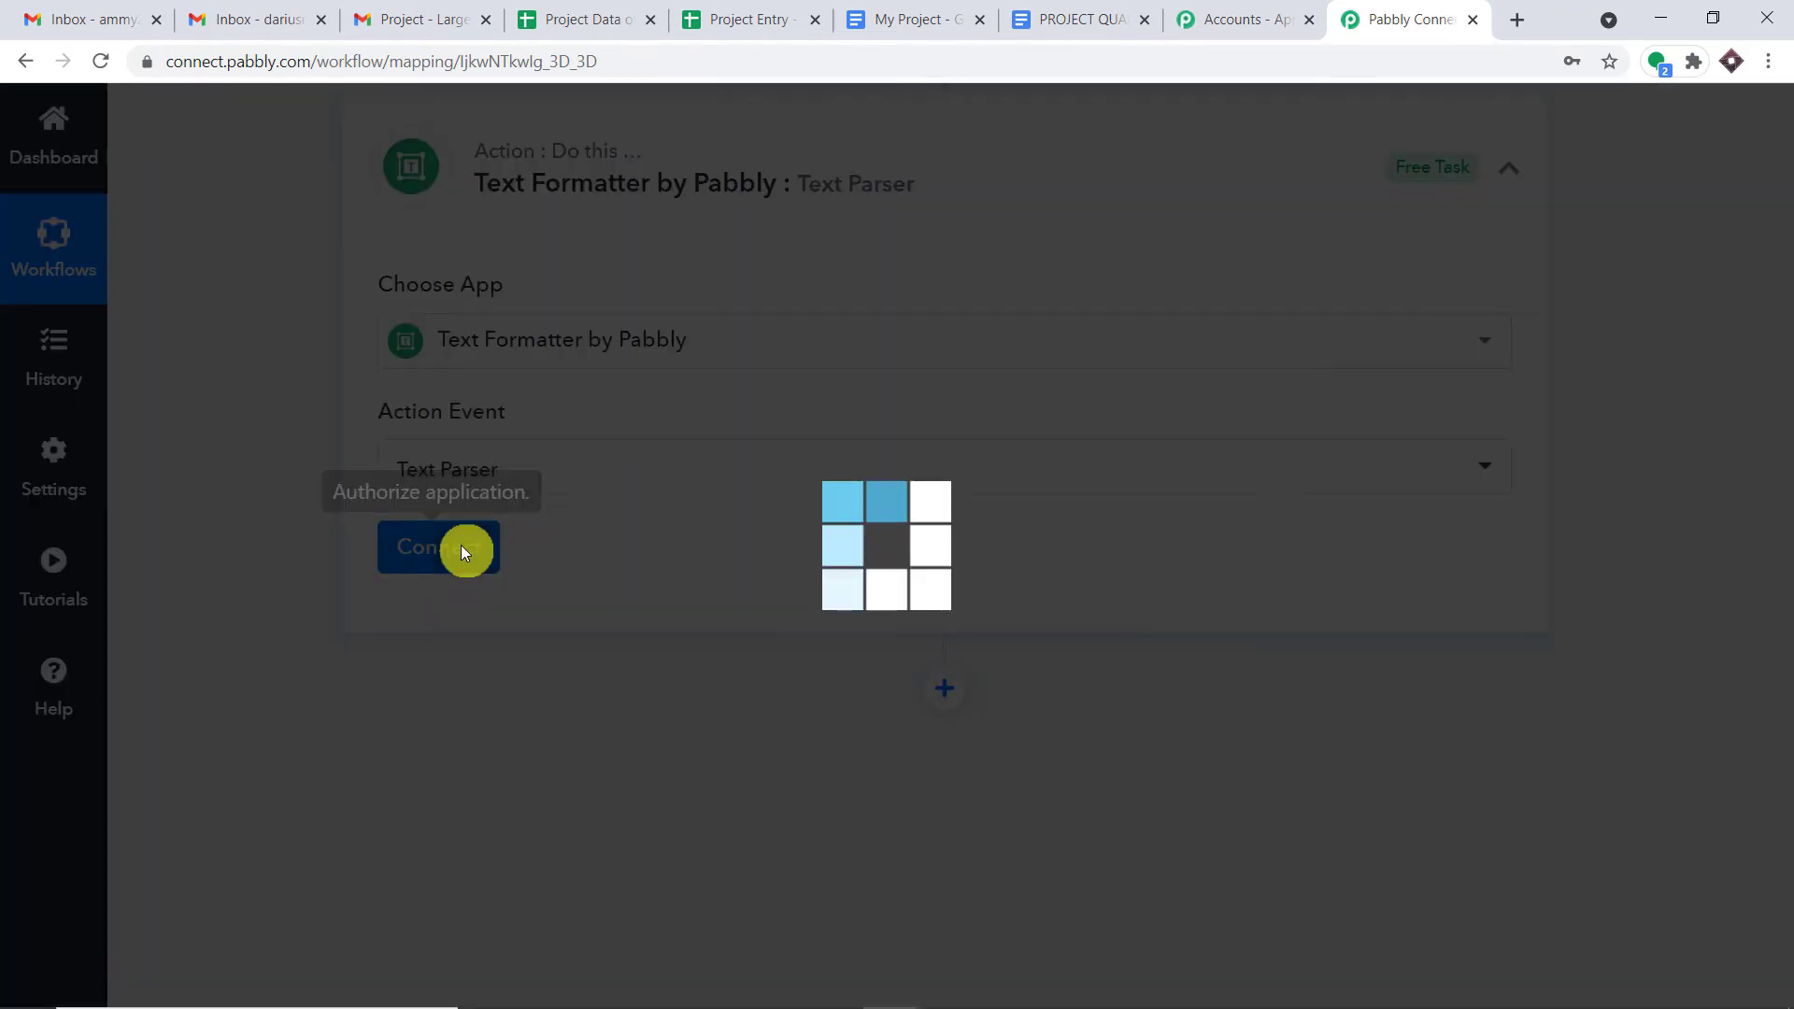
# - Highlight 'Large Hadron Collider' in the captured Header Subject, then return to the Text Parser fields
pyautogui.scroll(-1, 1358, 409)
pyautogui.scroll(-1, 1359, 410)
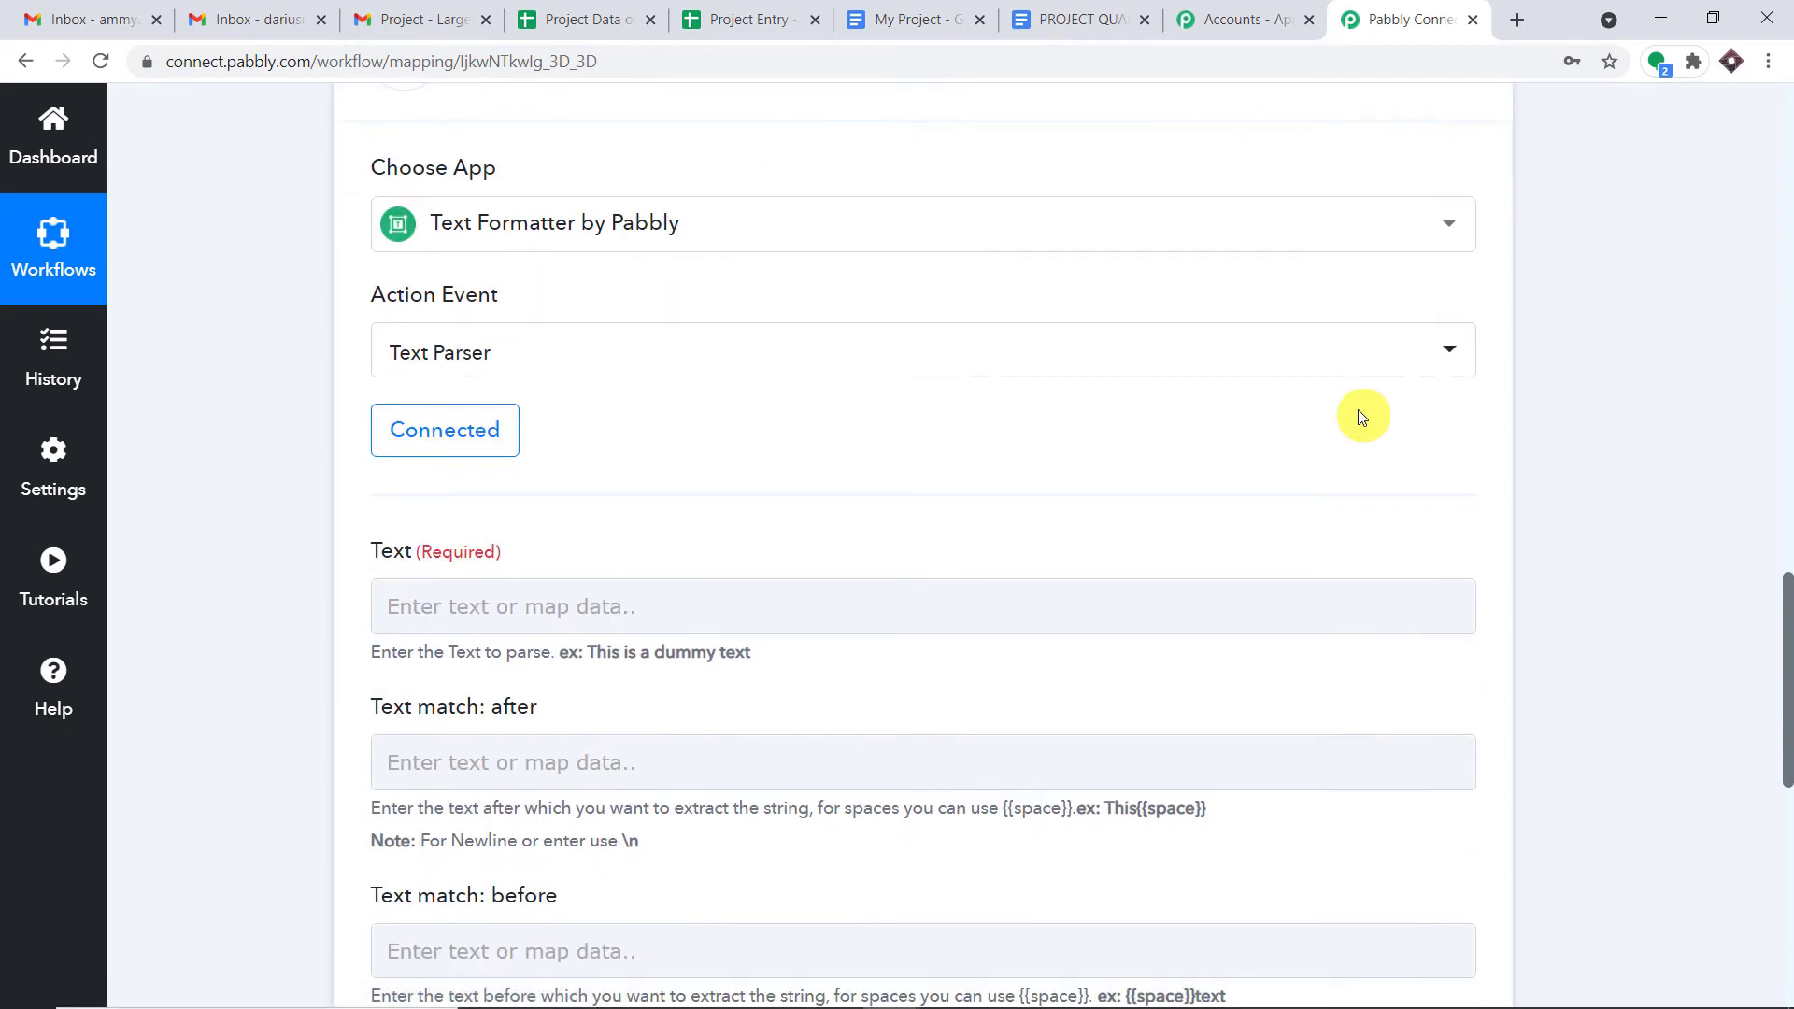
pyautogui.scroll(-4, 1359, 409)
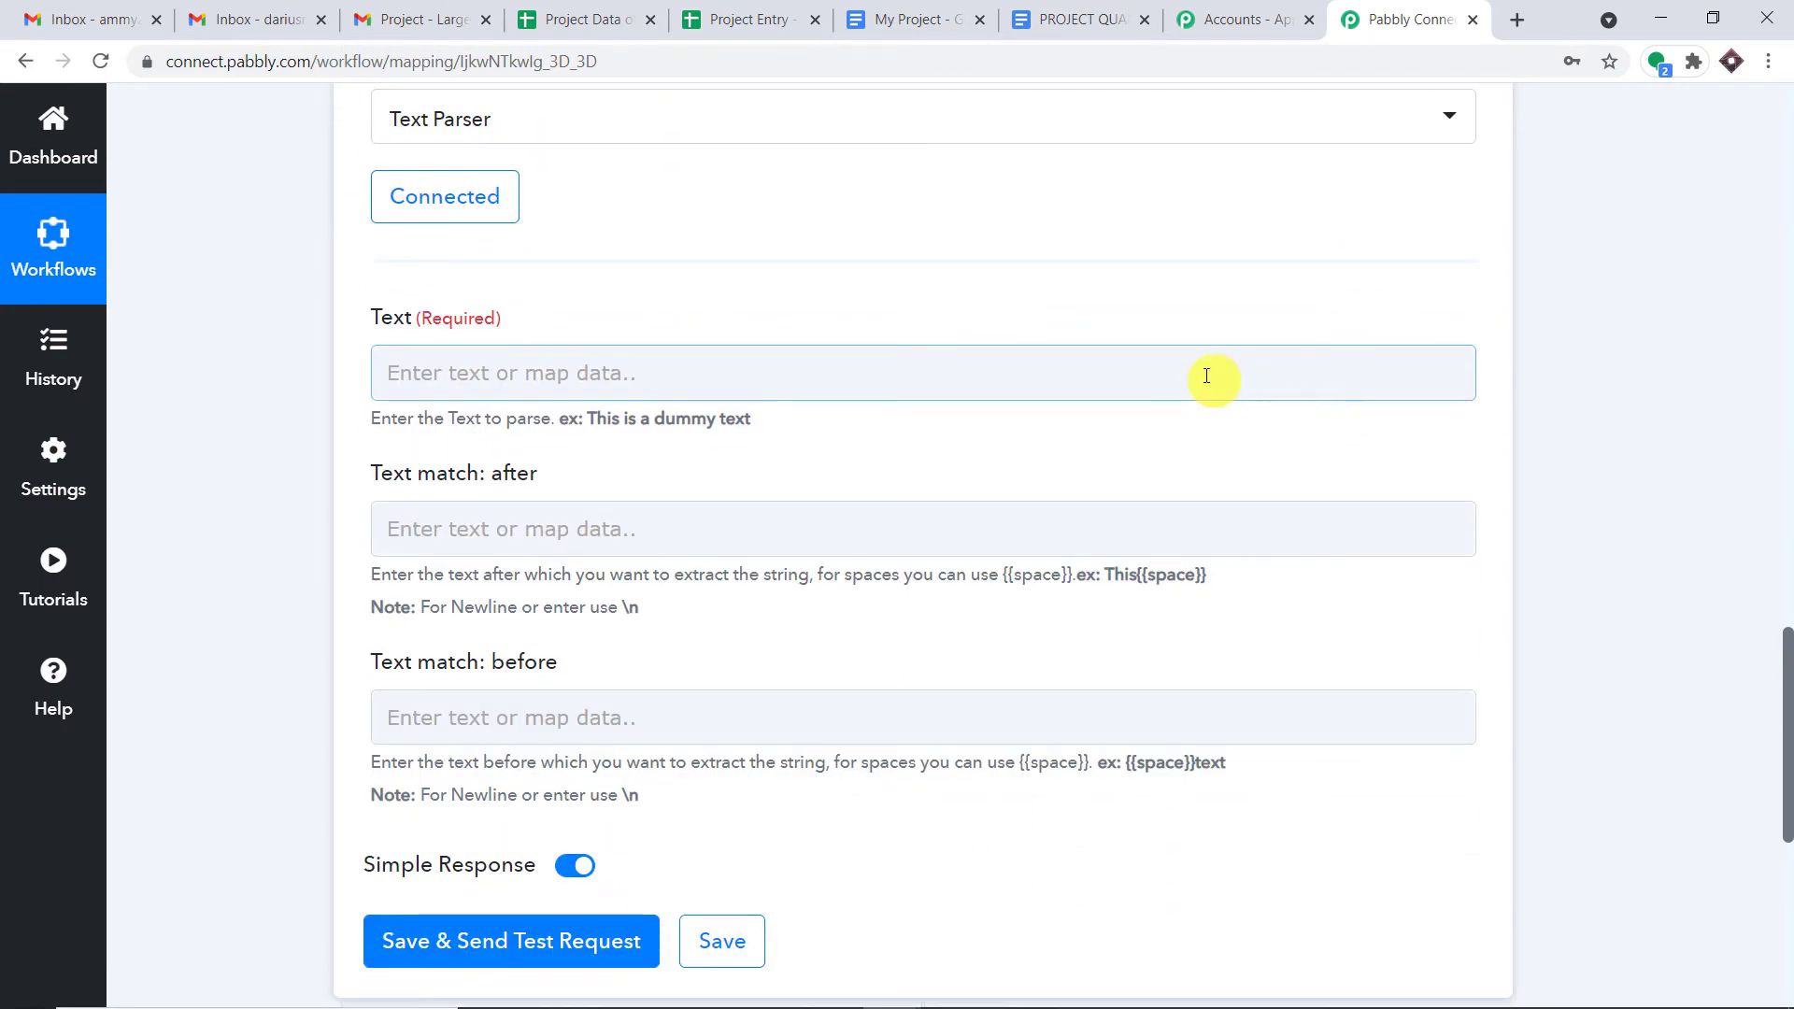
pyautogui.click(1789, 426)
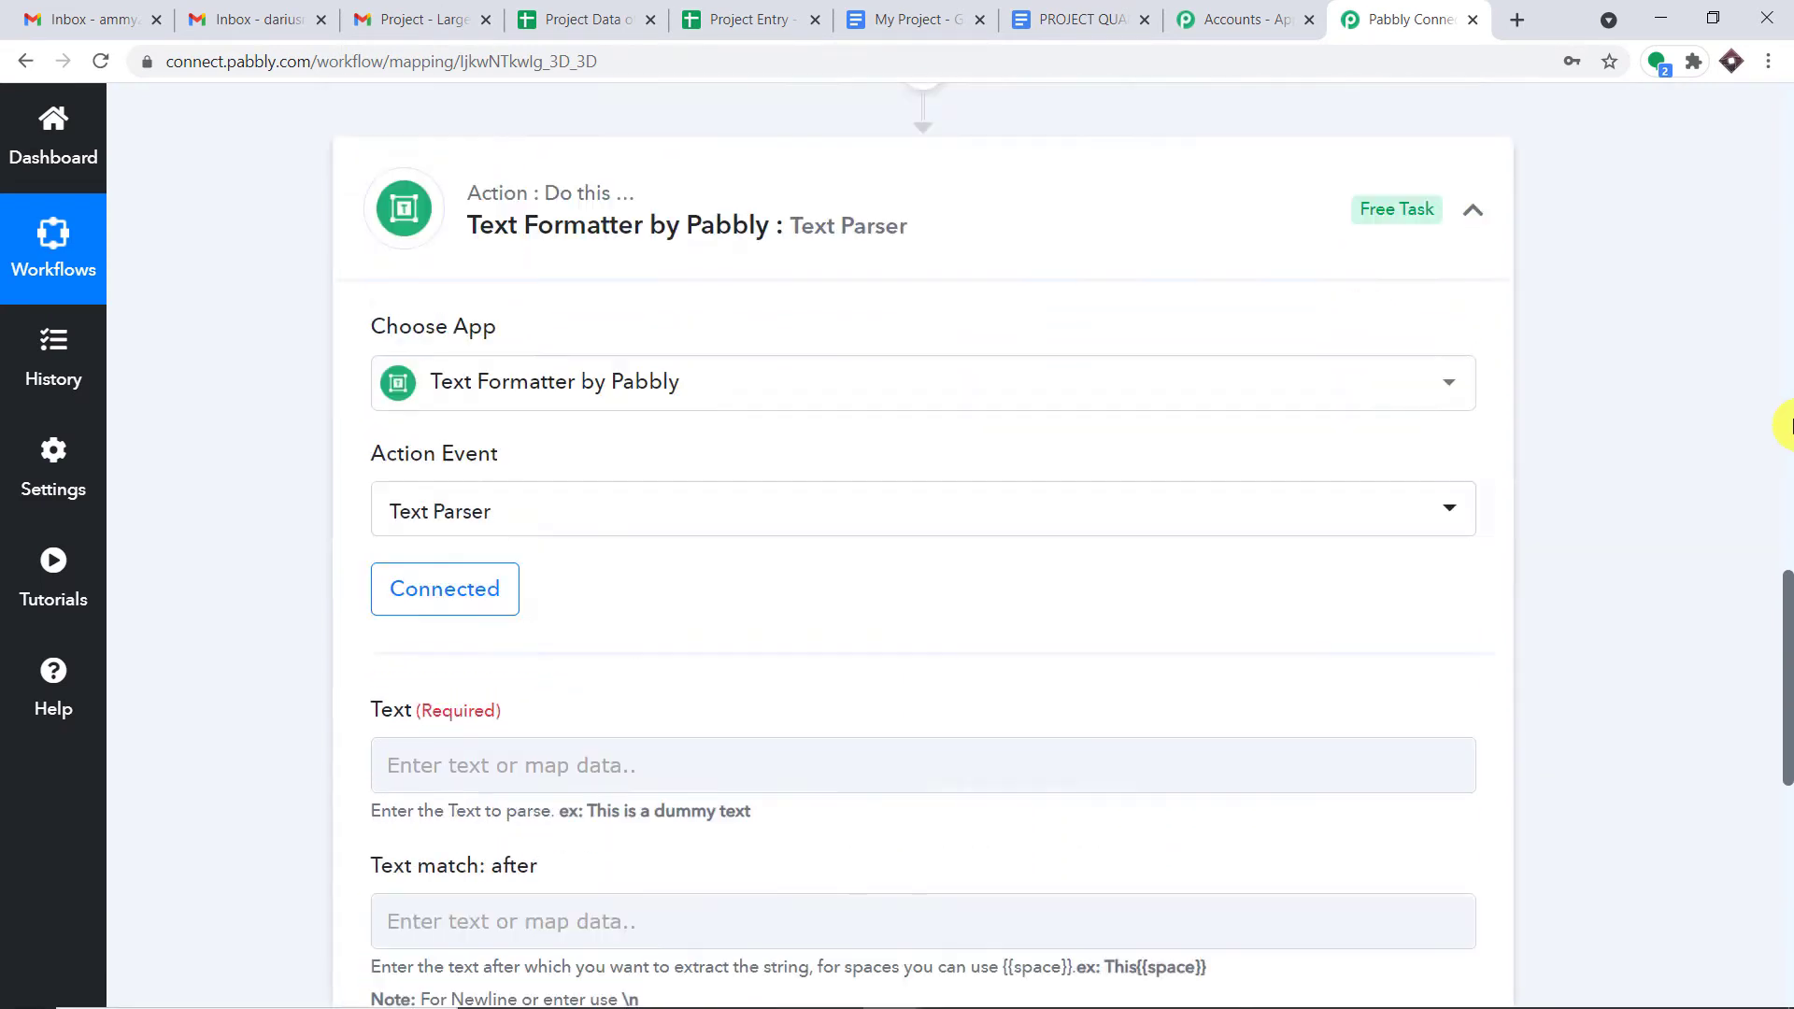
pyautogui.click(1788, 426)
pyautogui.moveTo(1789, 433); pyautogui.dragTo(1787, 486)
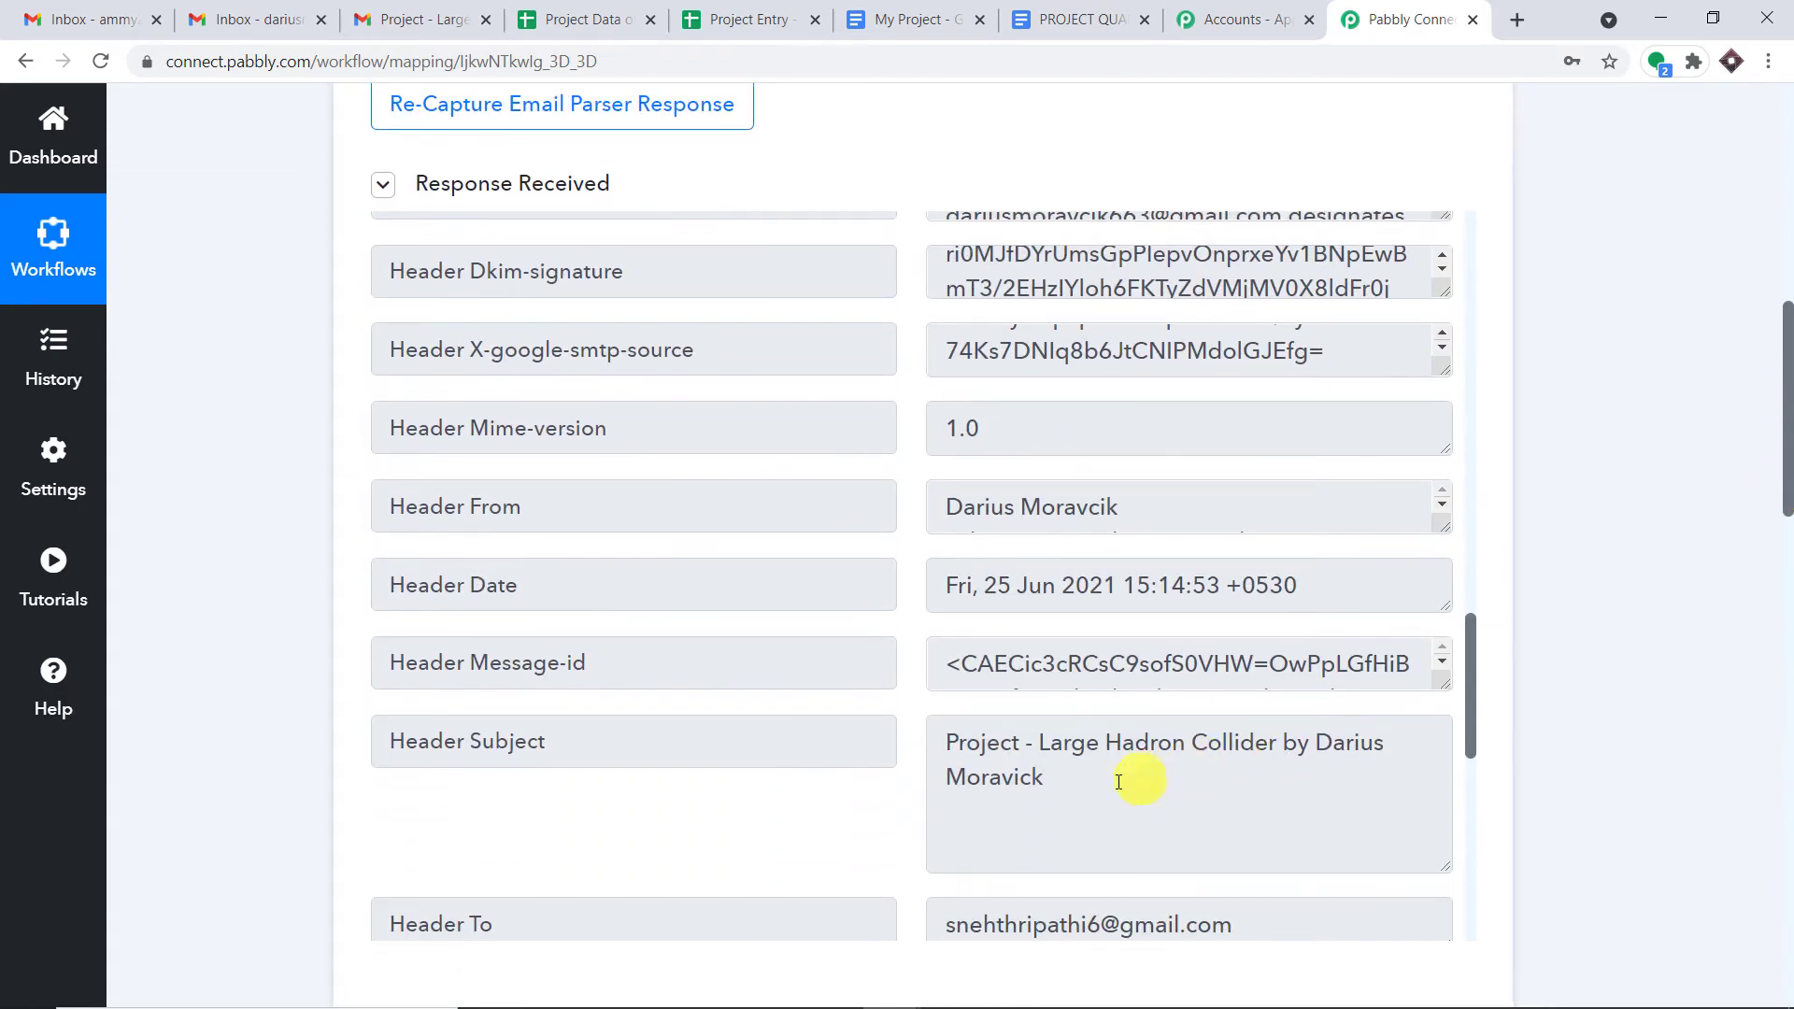
pyautogui.click(1075, 783)
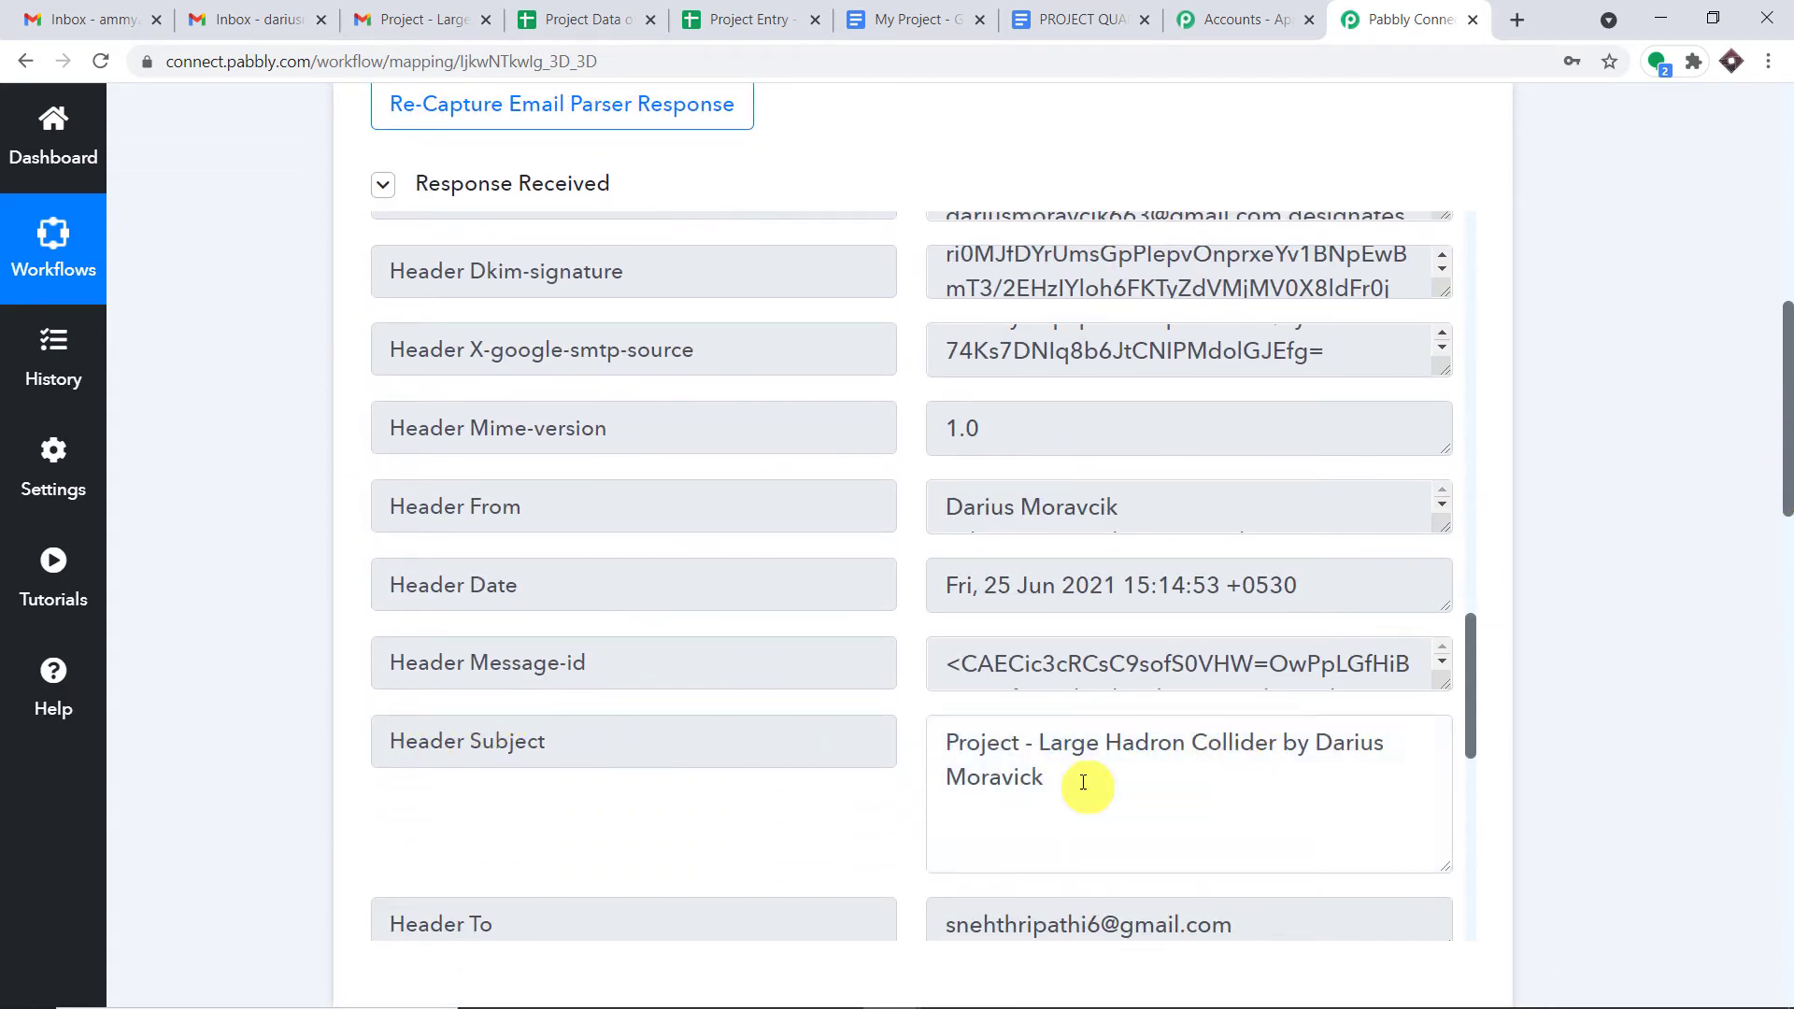
pyautogui.moveTo(1074, 783); pyautogui.dragTo(911, 721)
pyautogui.scroll(-1, 1369, 685)
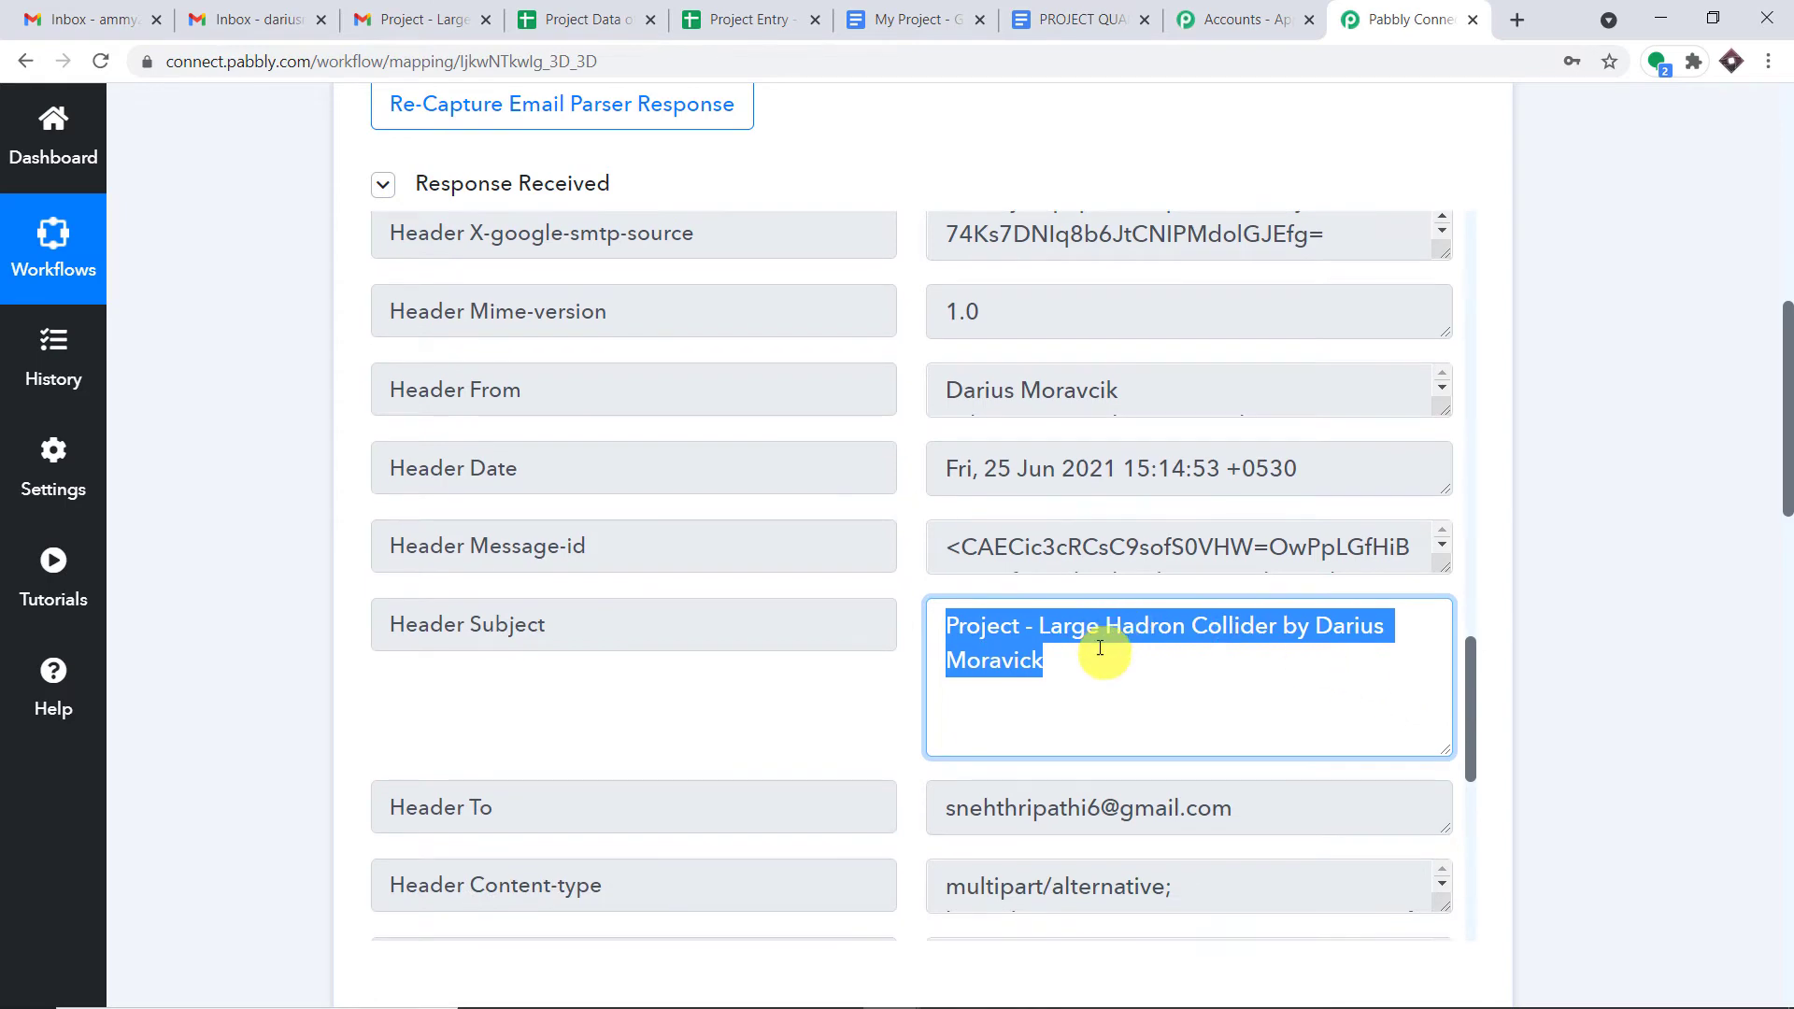
pyautogui.click(1043, 628)
pyautogui.moveTo(1058, 628); pyautogui.dragTo(1274, 640)
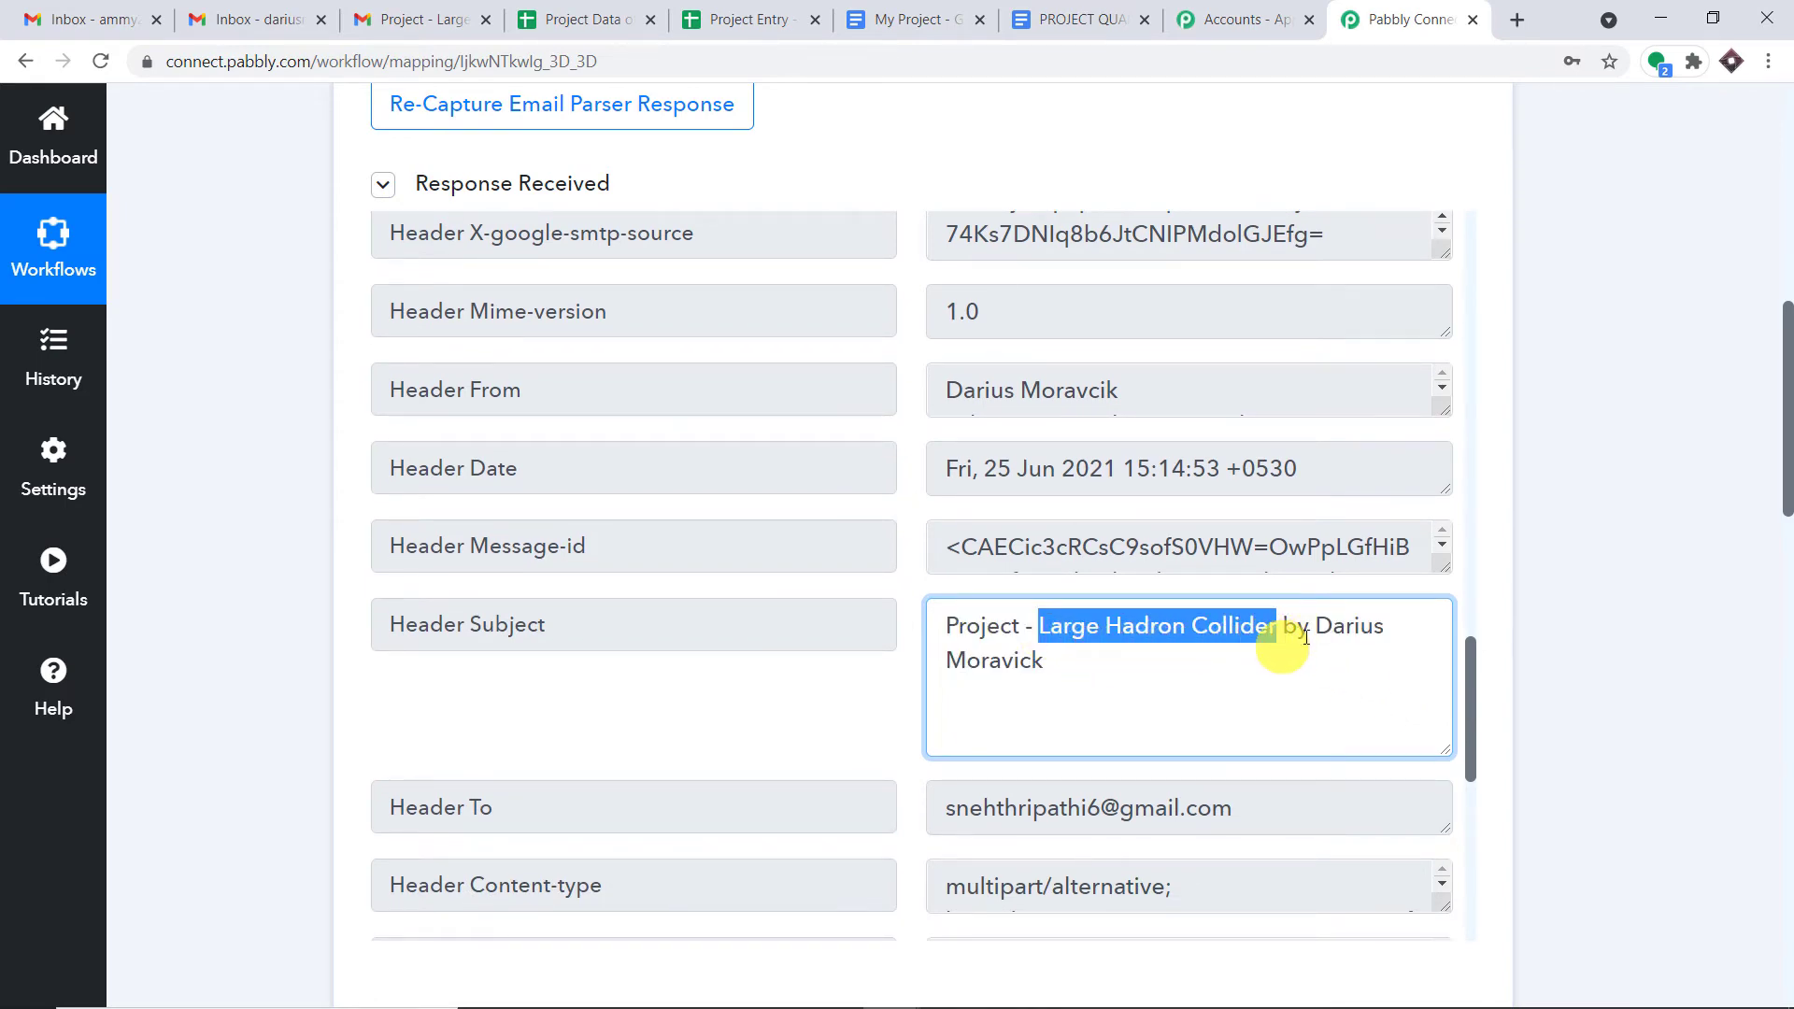
pyautogui.moveTo(1785, 482); pyautogui.dragTo(1785, 779)
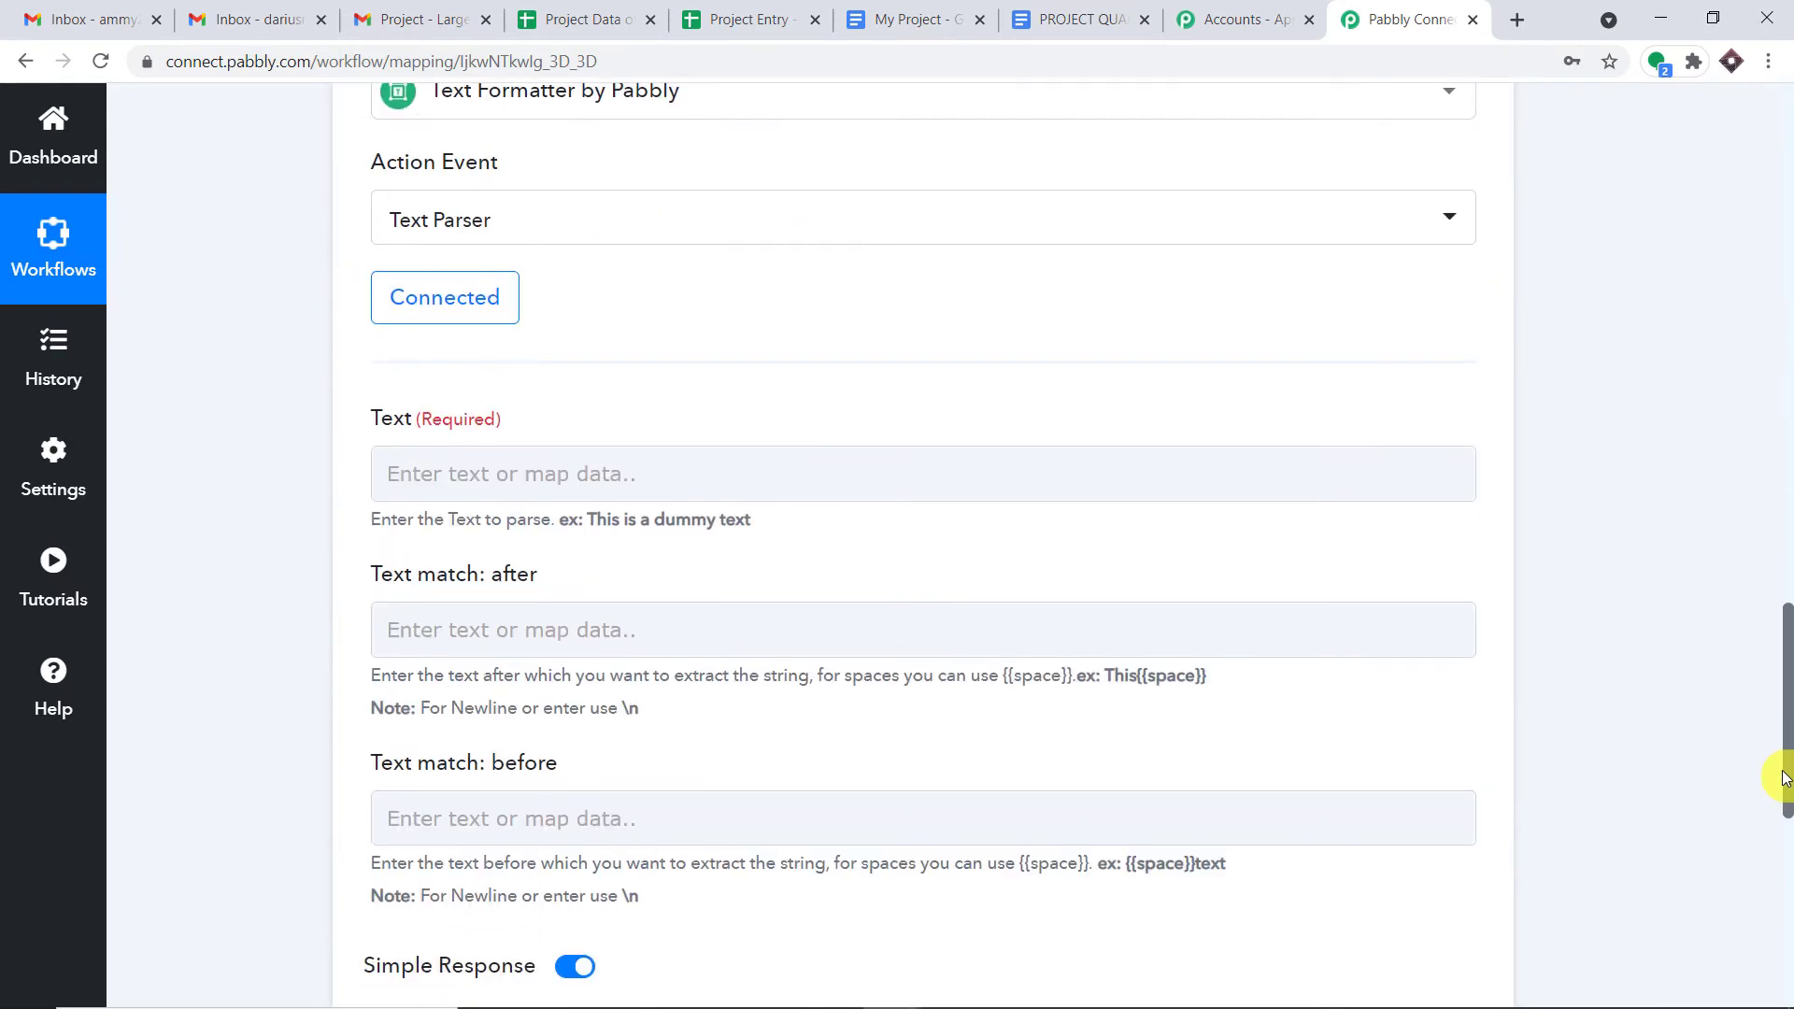
pyautogui.click(513, 474)
# - Map the Email Parser's 1. Subject field into the Text Parser's Text field
pyautogui.click(502, 466)
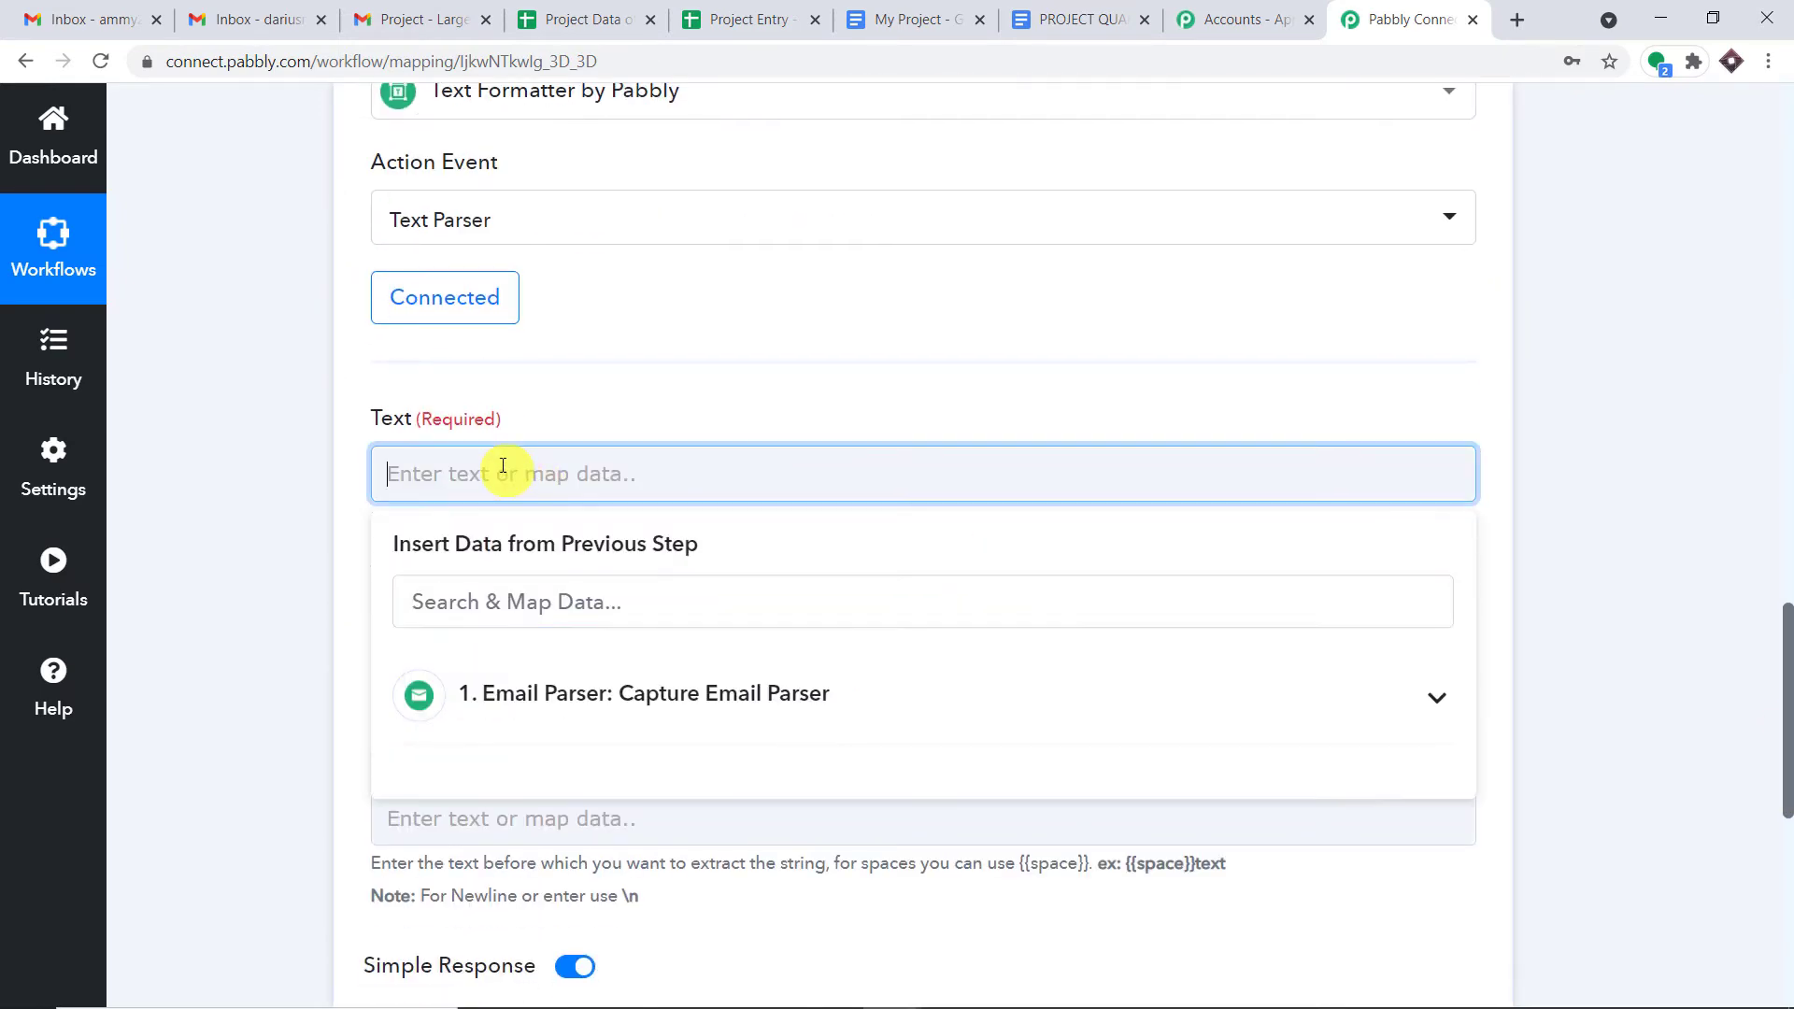
pyautogui.click(573, 685)
pyautogui.scroll(-1, 792, 790)
pyautogui.scroll(-2, 793, 790)
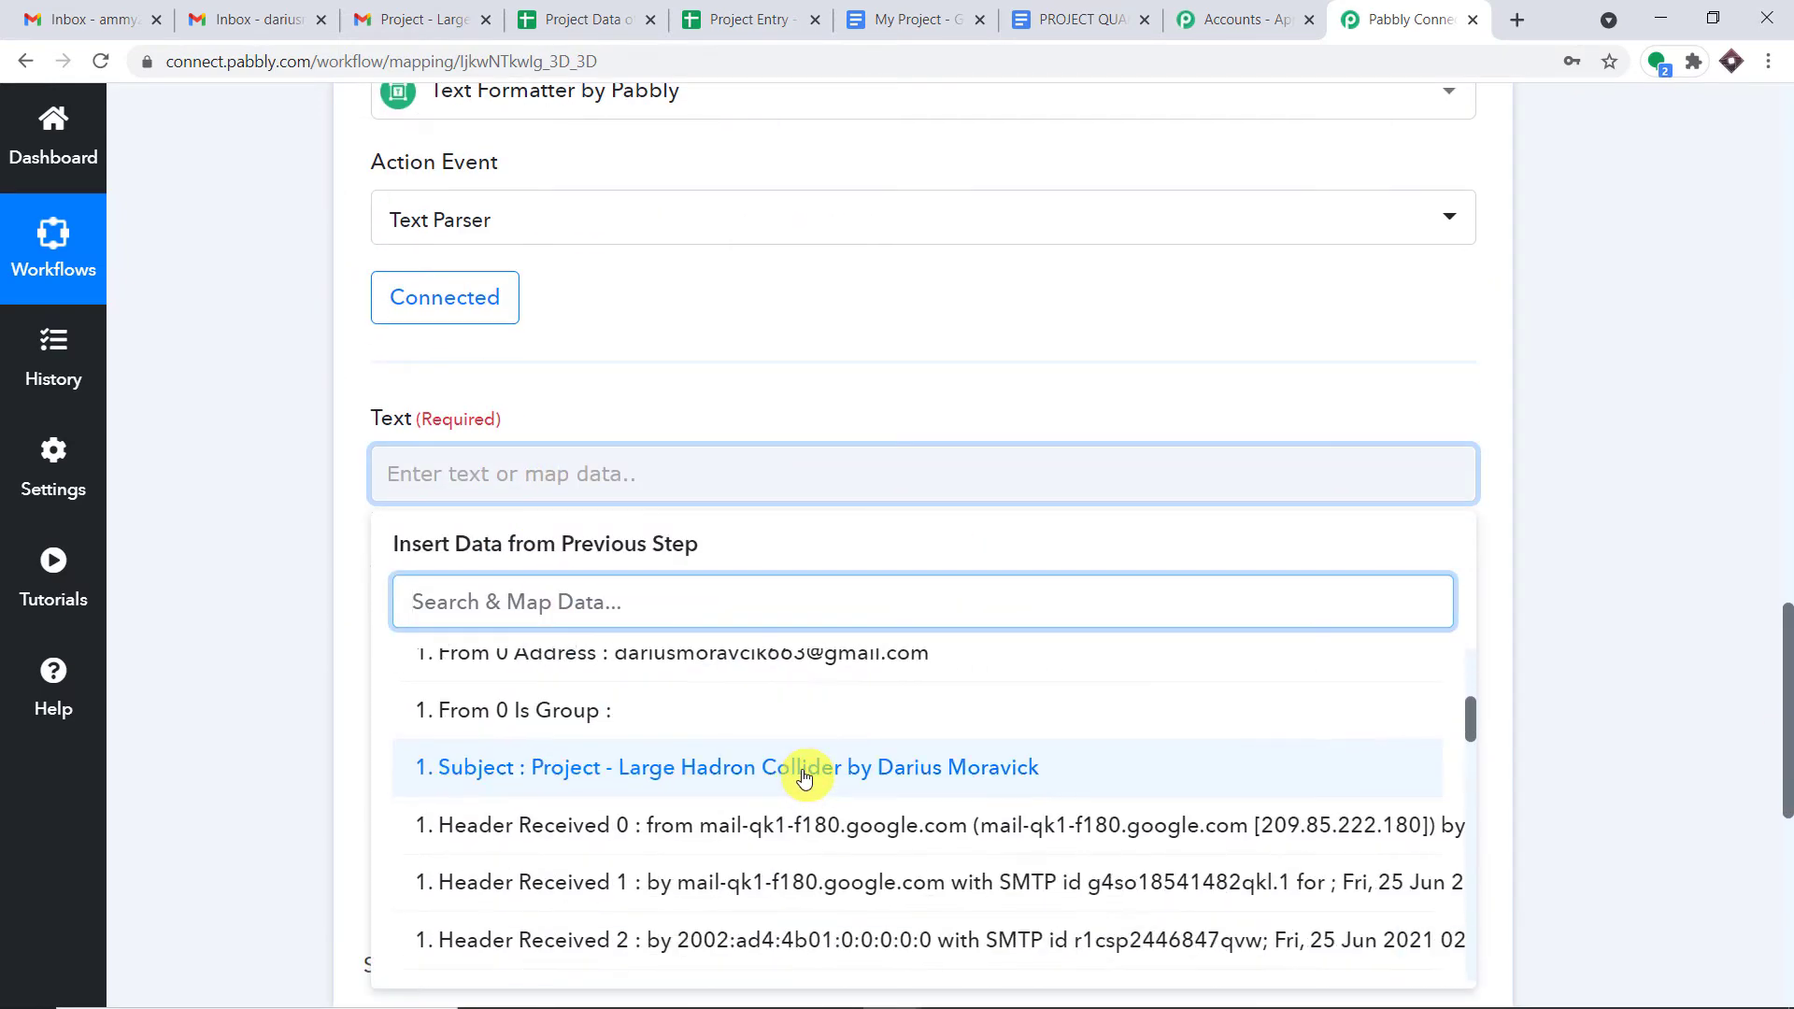
pyautogui.click(804, 776)
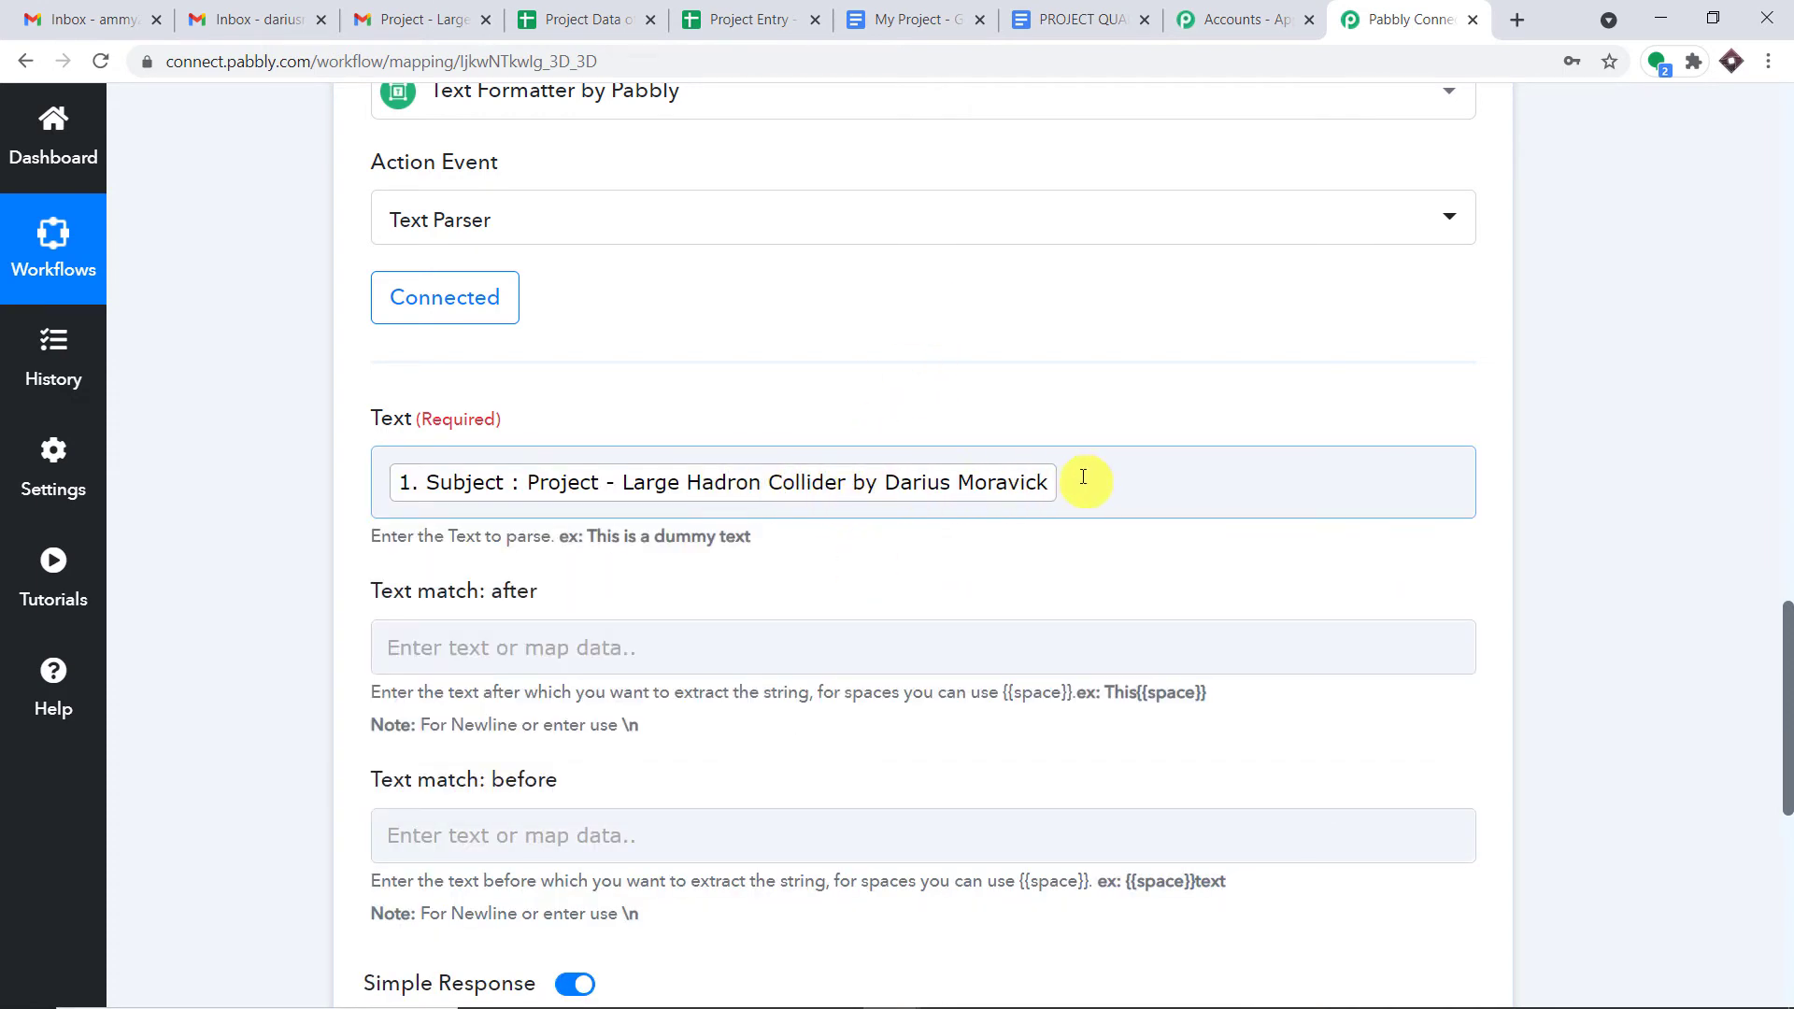
pyautogui.scroll(-2, 1102, 368)
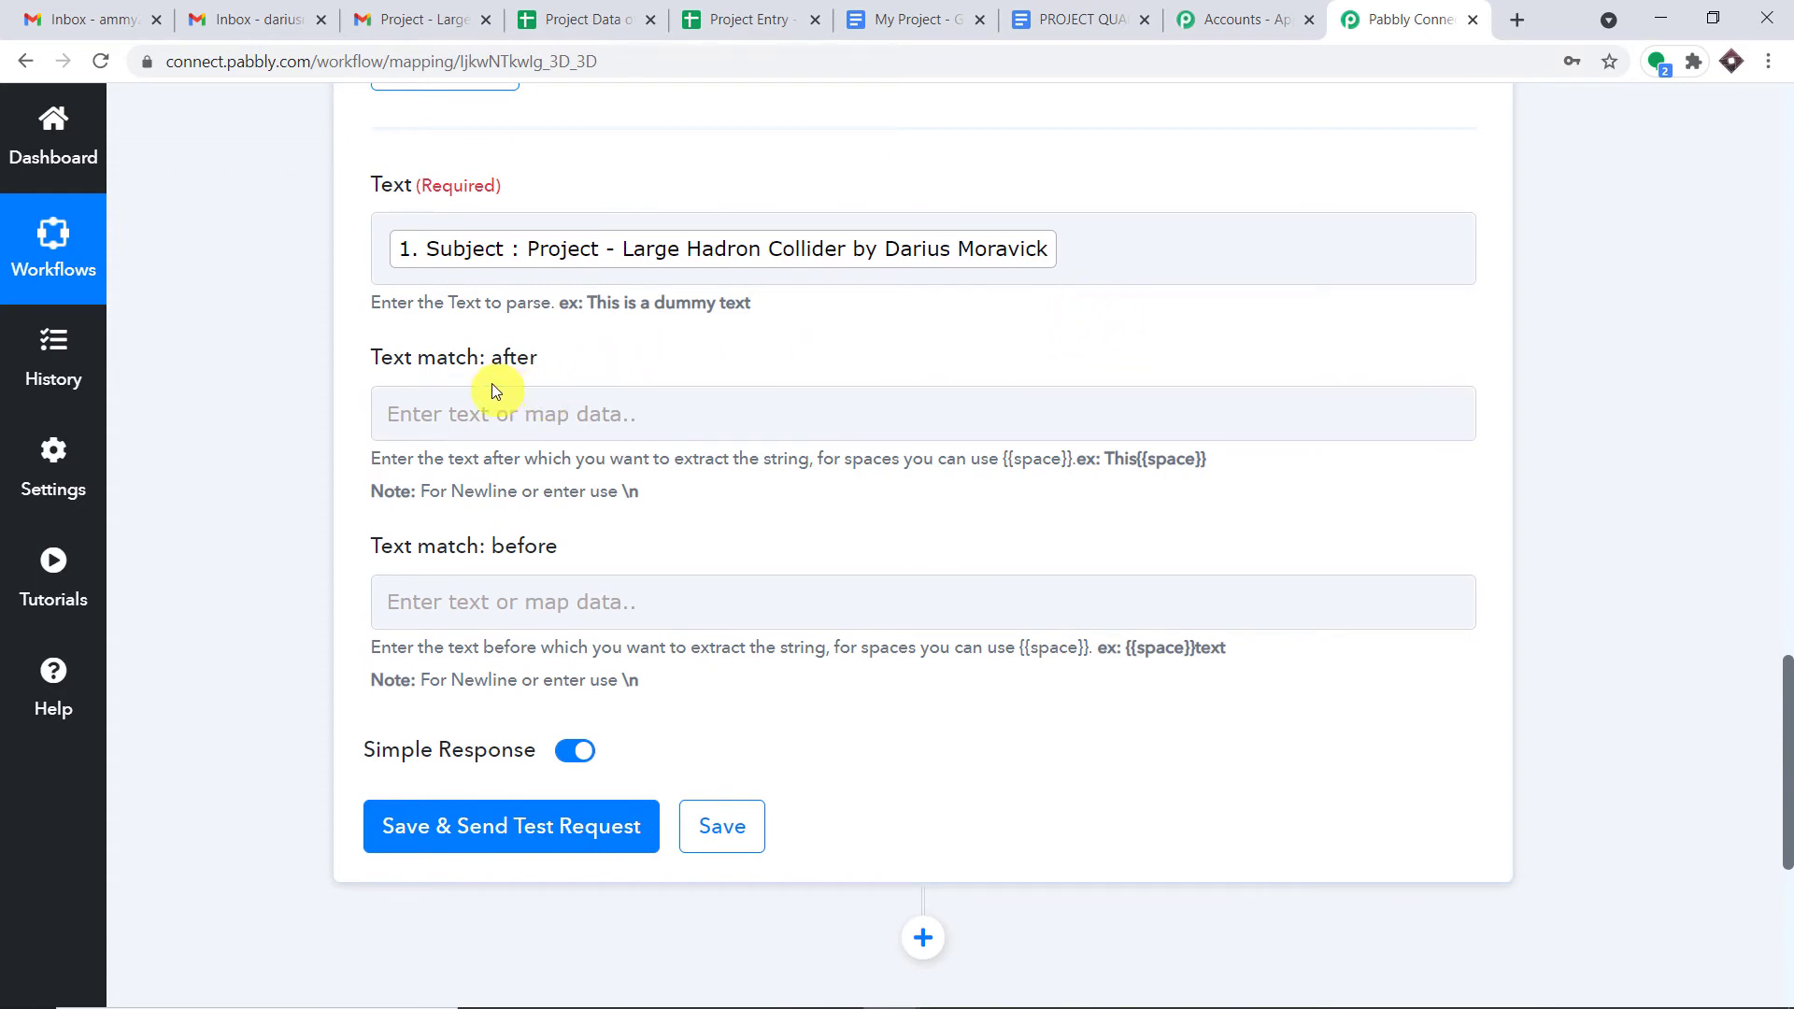
pyautogui.click(840, 249)
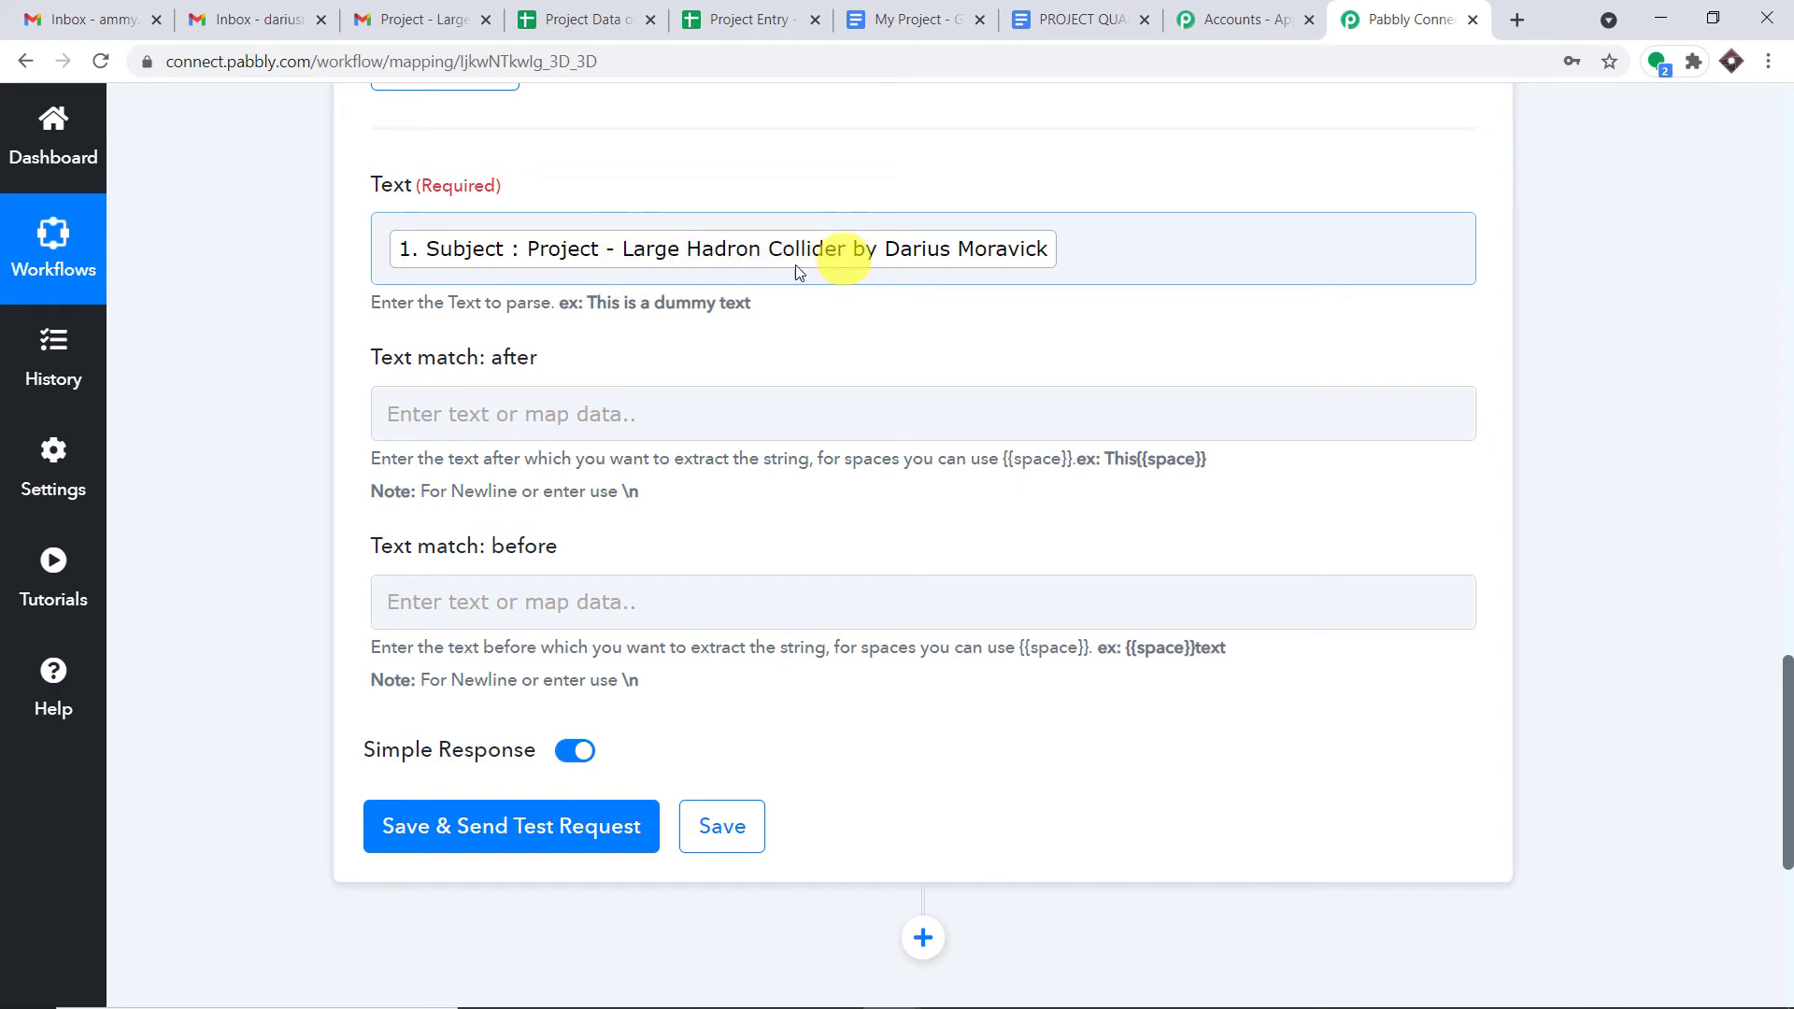
# - Set Text match: after to 'Project -' and Text match: before to 'by'
pyautogui.click(490, 424)
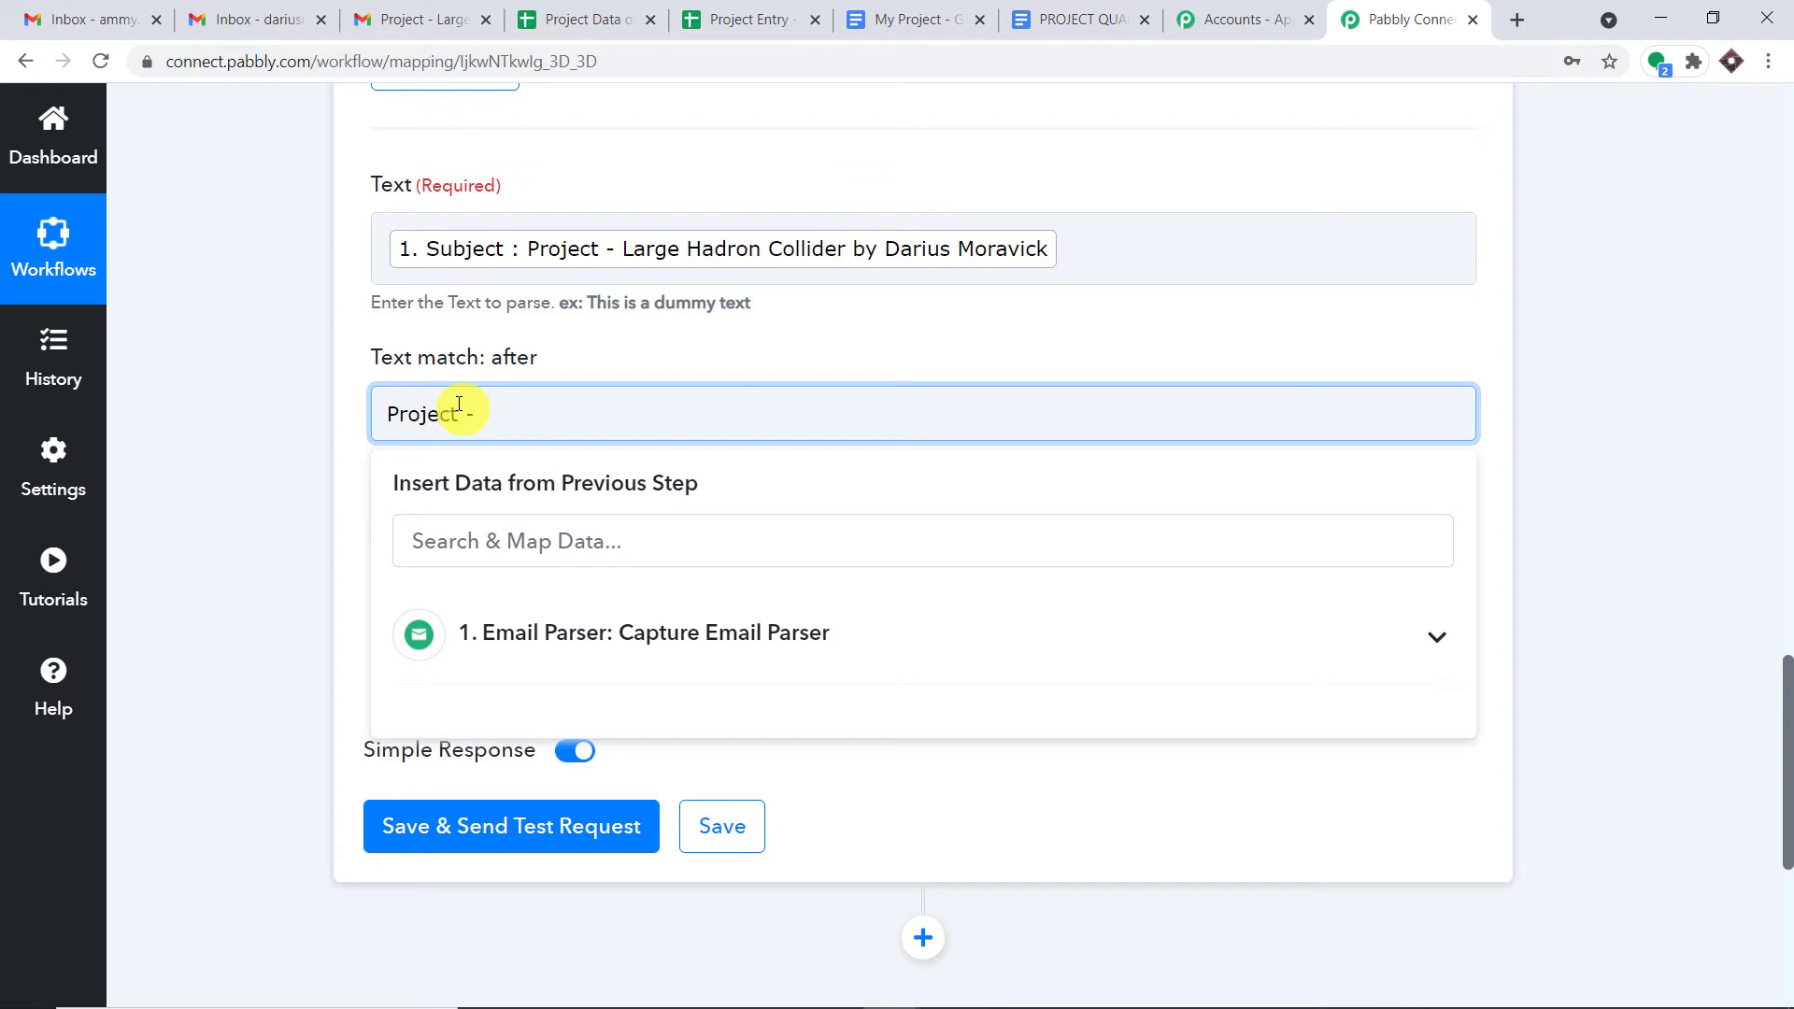
pyautogui.click(850, 316)
pyautogui.click(506, 601)
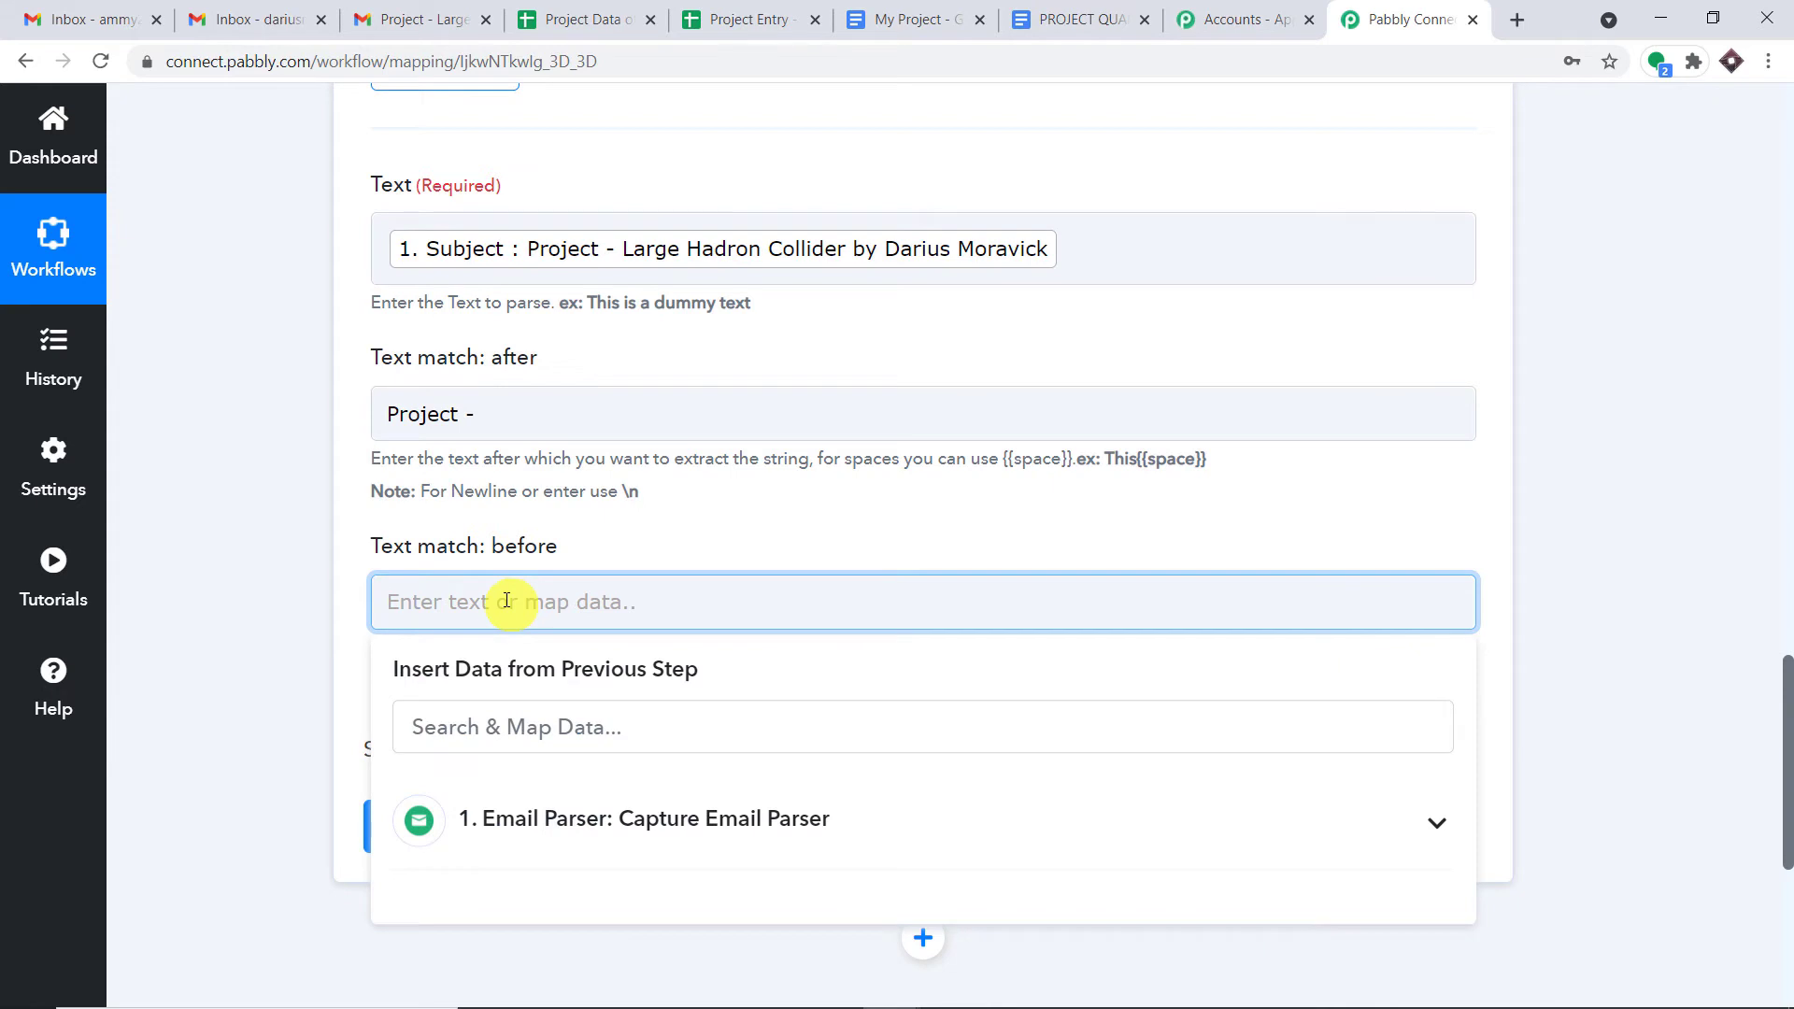
pyautogui.write('by')
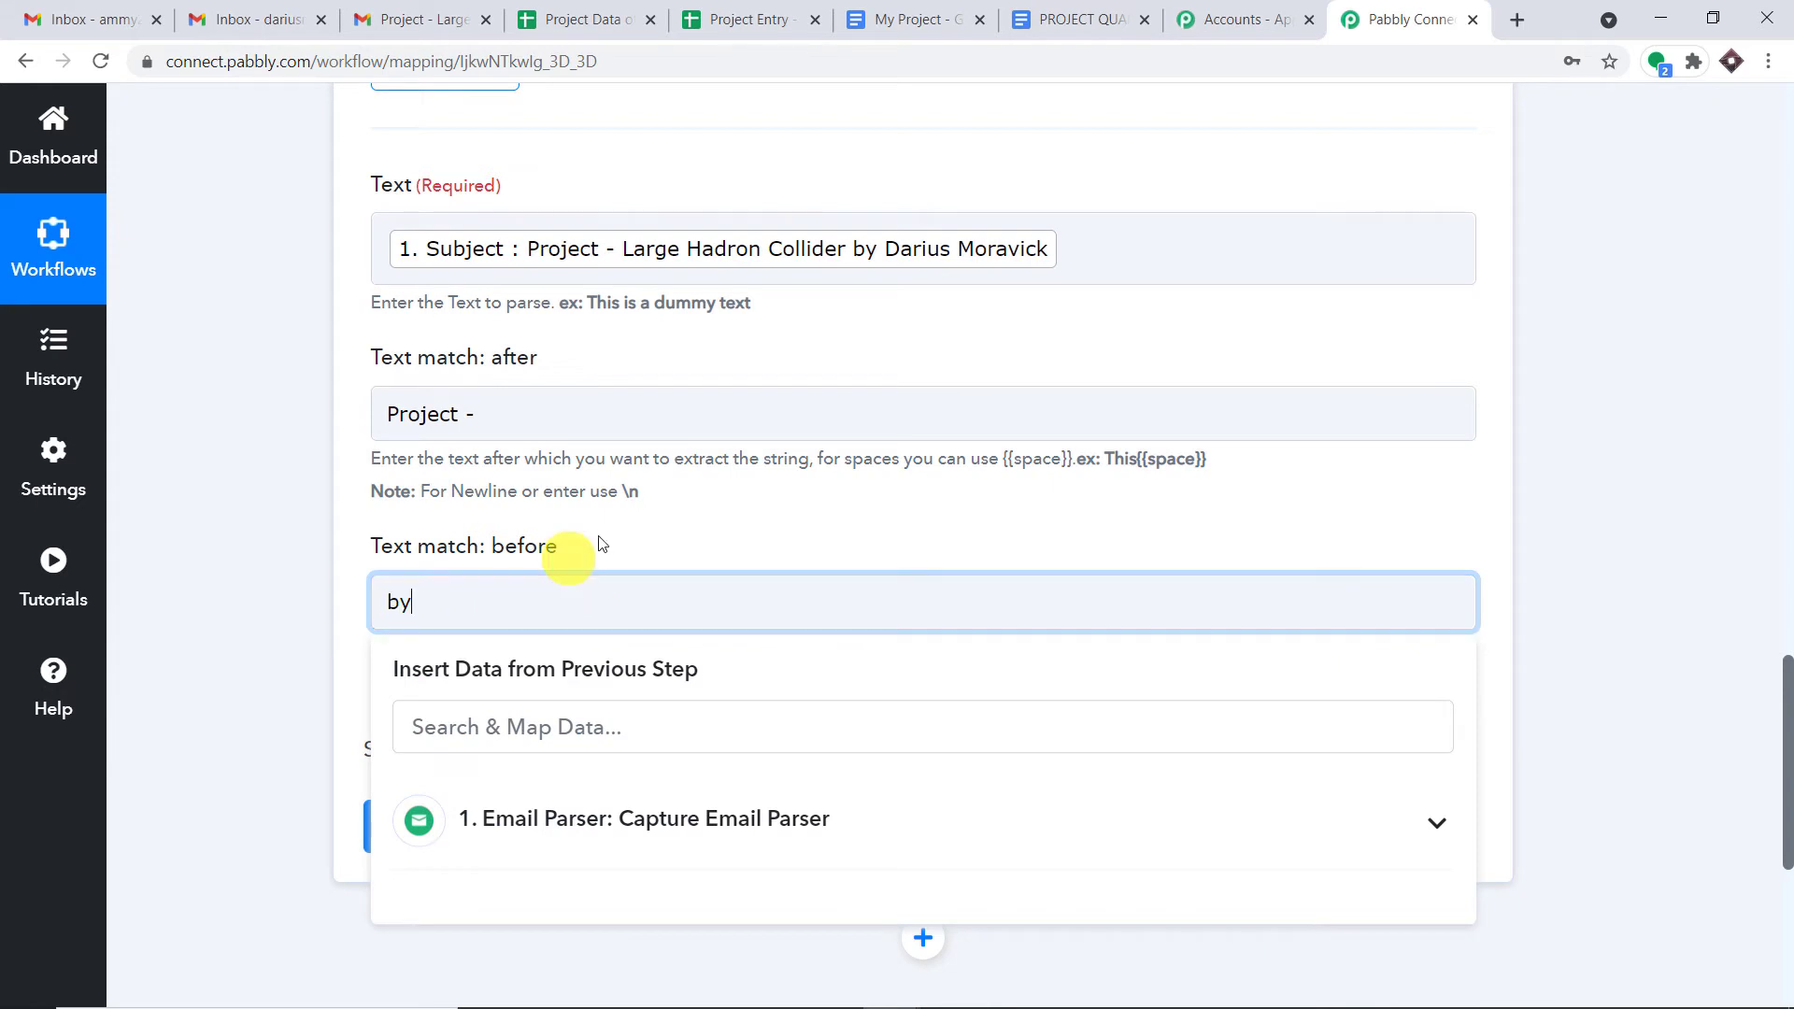
pyautogui.click(686, 501)
pyautogui.scroll(-3, 686, 501)
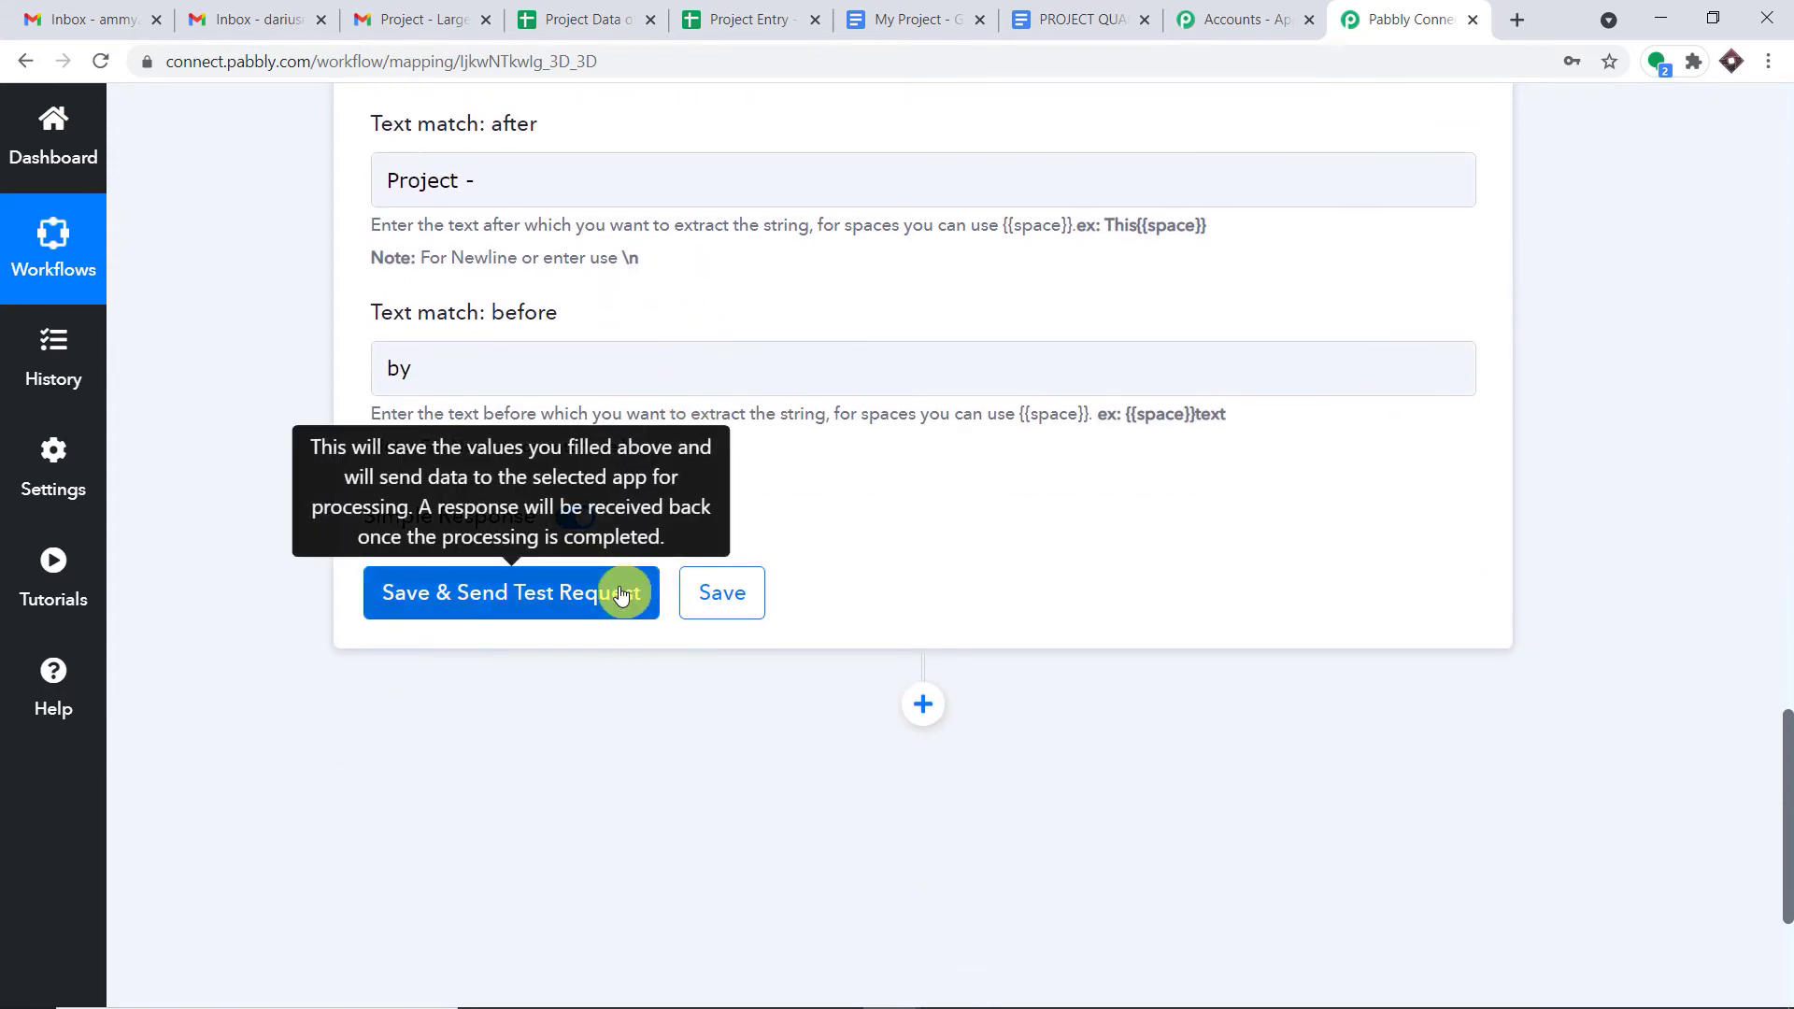
# - Save and test the parser step, confirming it returns 'Large Hadron Collider' as the result
pyautogui.scroll(1, 621, 594)
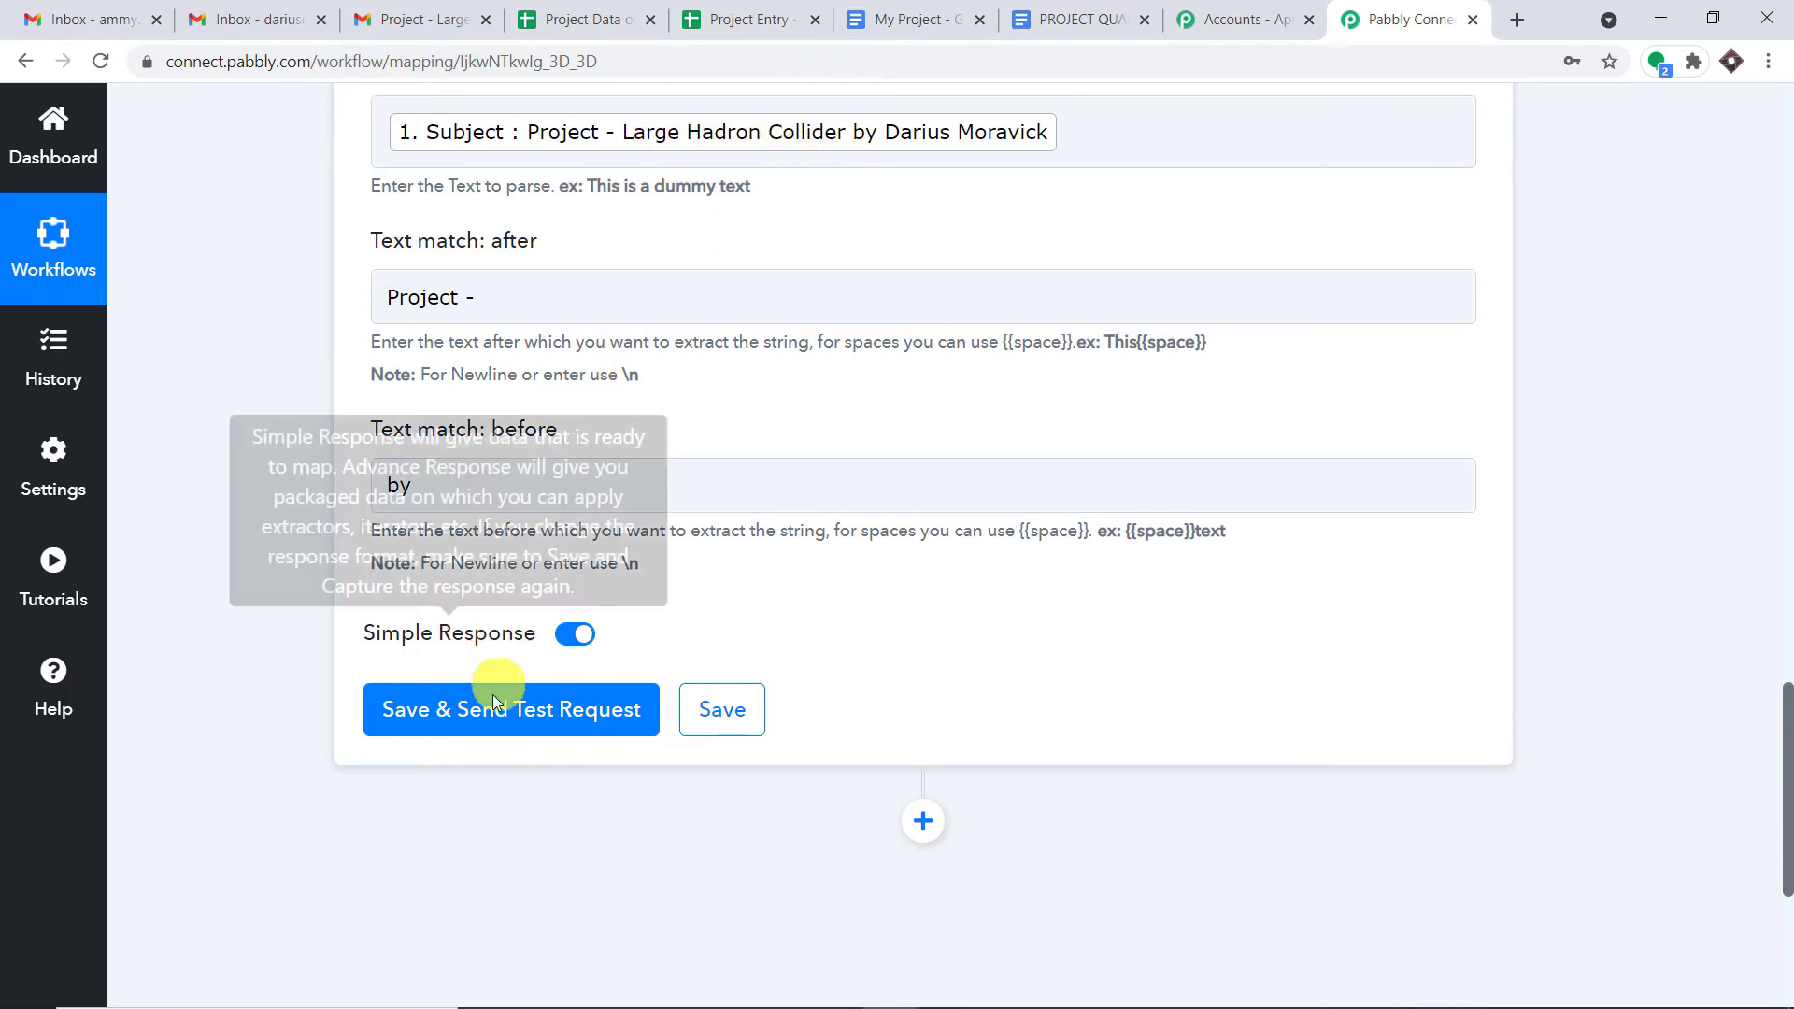
pyautogui.click(510, 725)
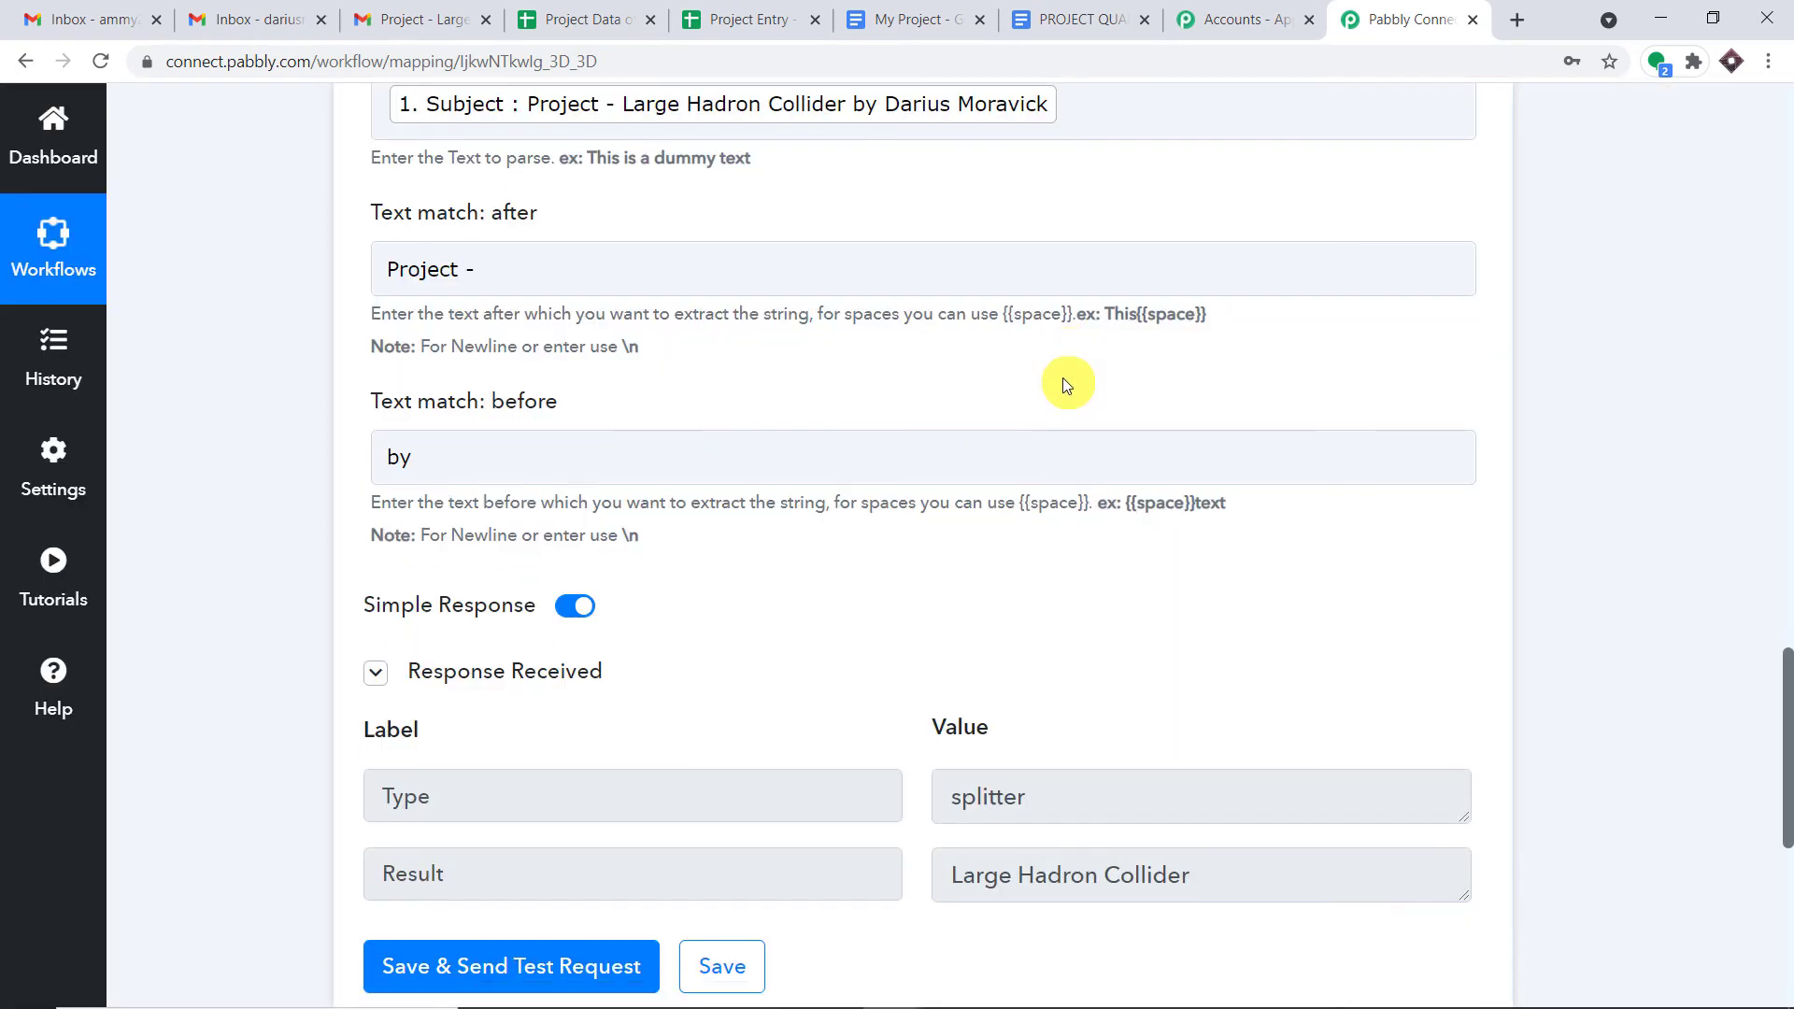
pyautogui.scroll(-3, 1075, 393)
pyautogui.click(1206, 677)
pyautogui.moveTo(1207, 677); pyautogui.dragTo(951, 671)
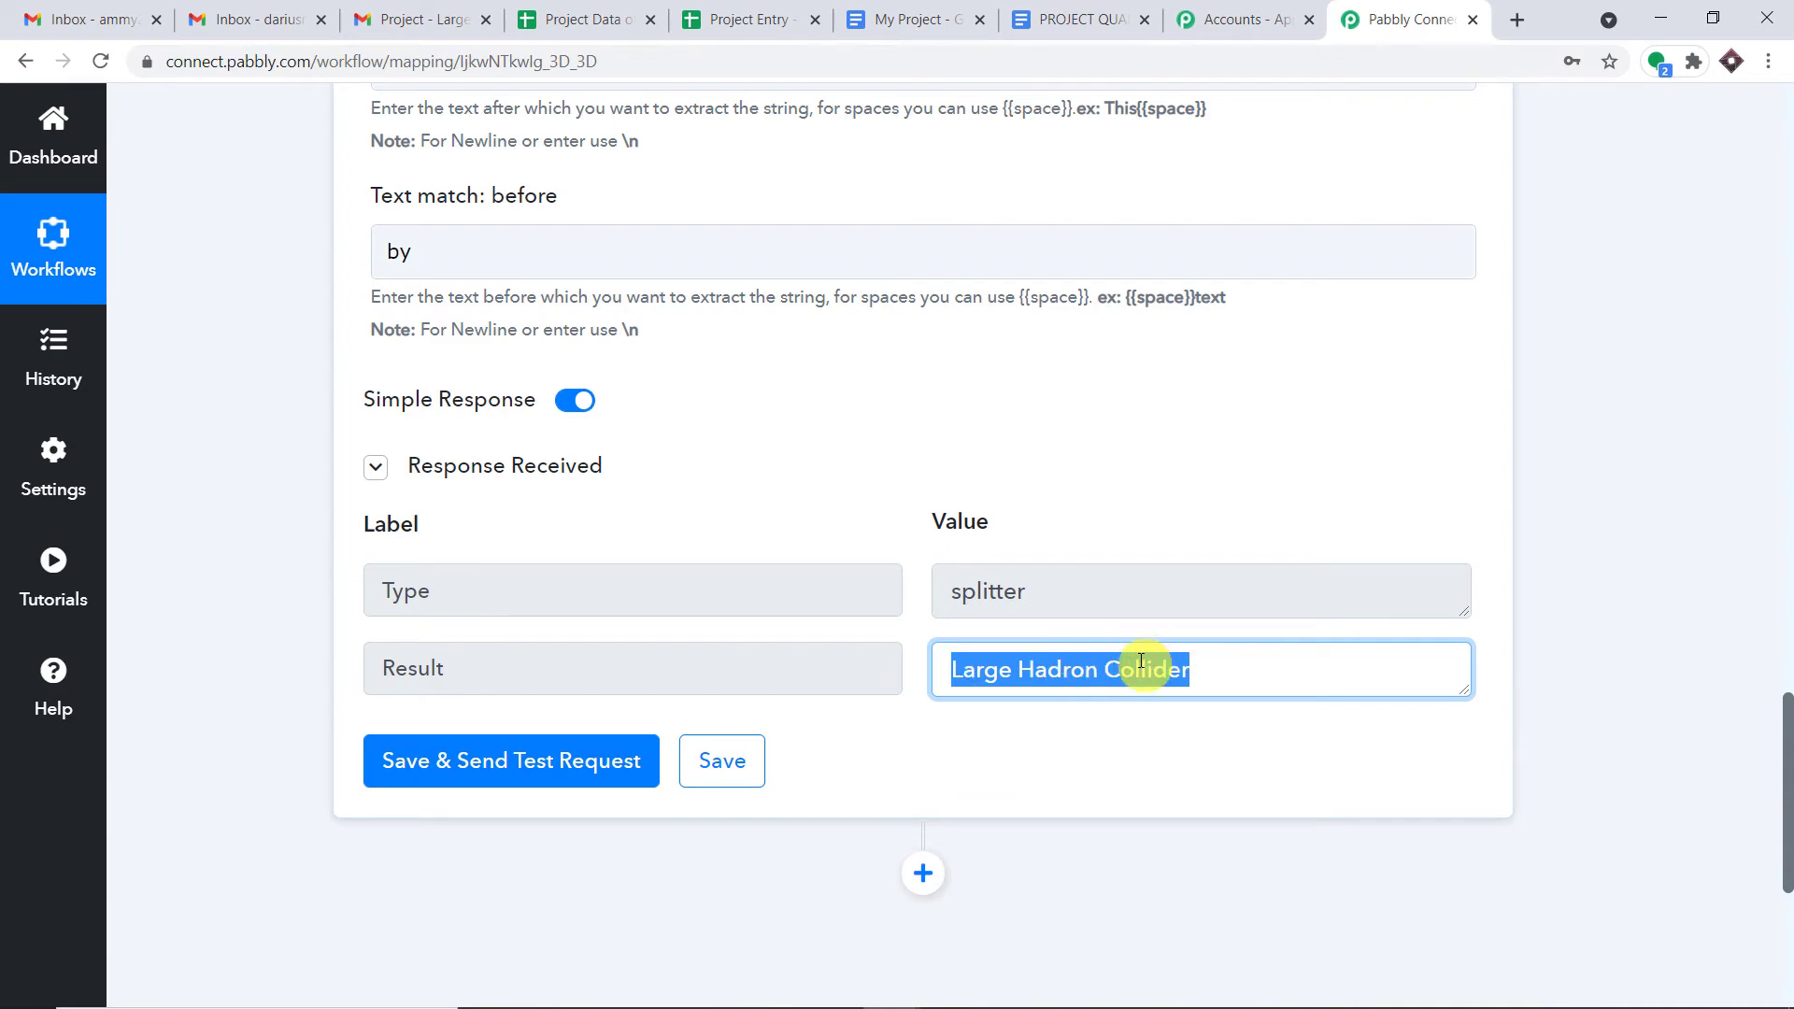
pyautogui.scroll(5, 1056, 548)
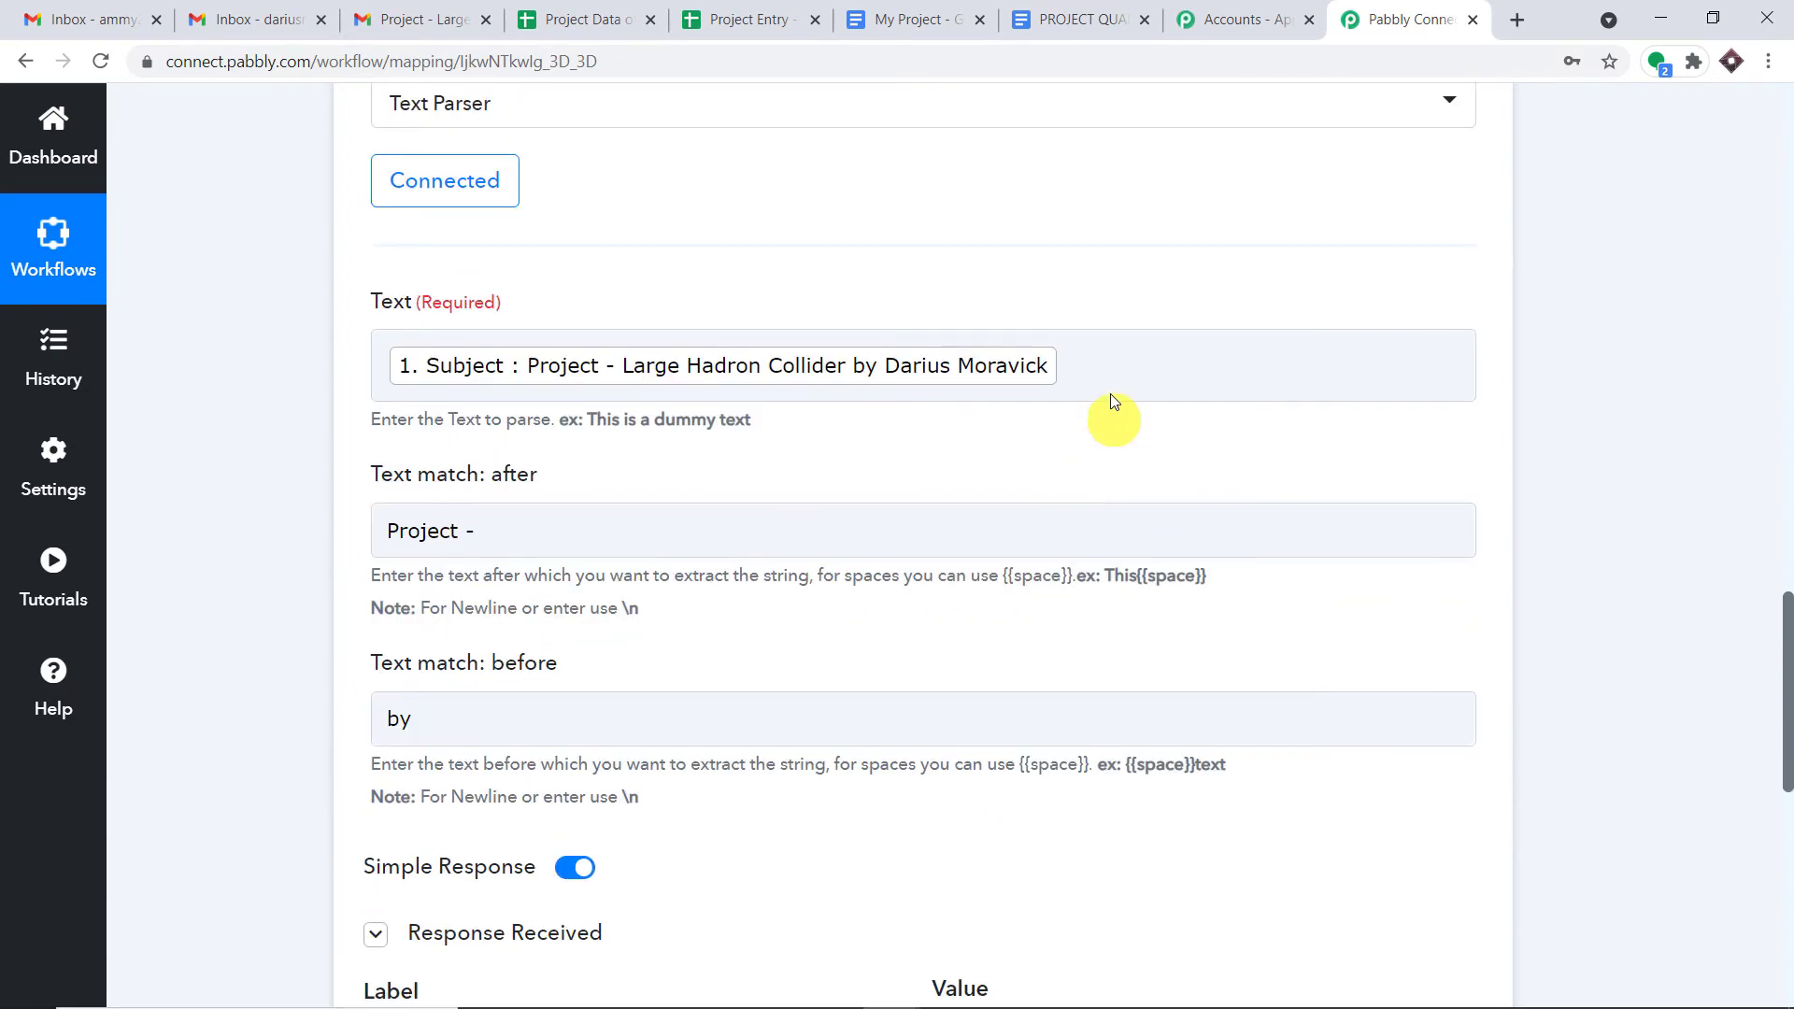
pyautogui.click(1088, 351)
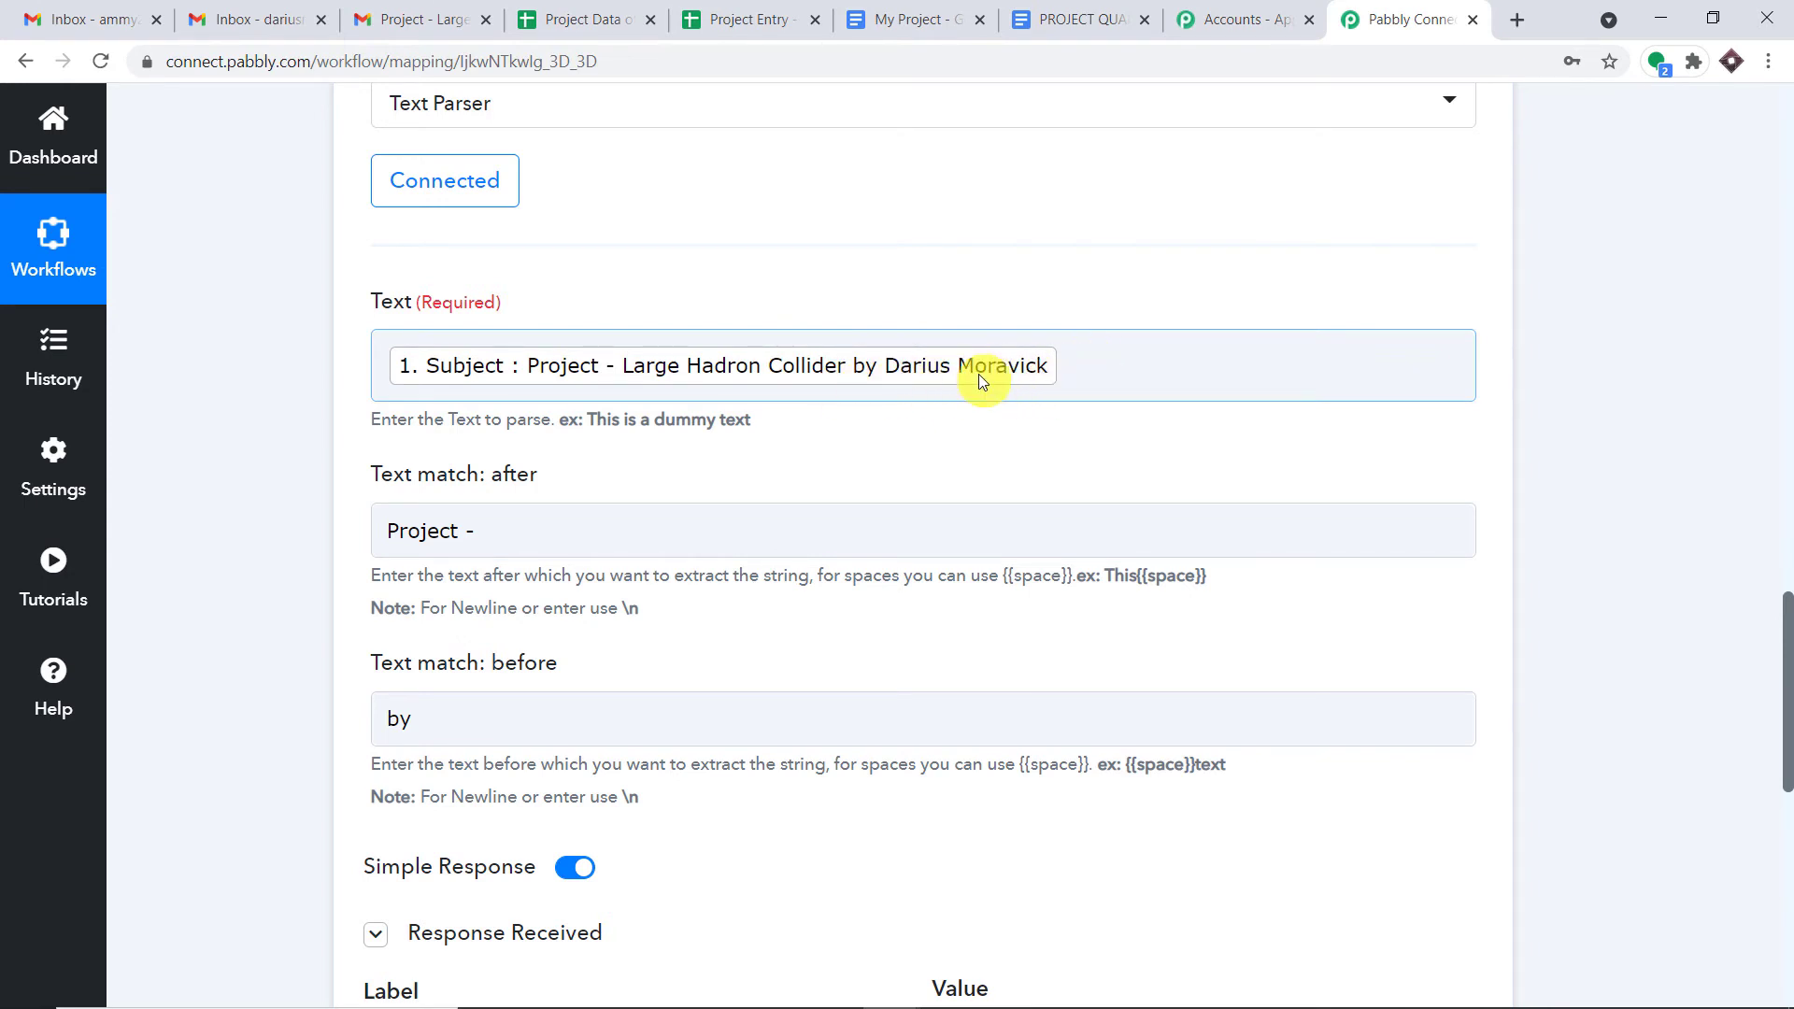
pyautogui.moveTo(1786, 669); pyautogui.dragTo(1775, 828)
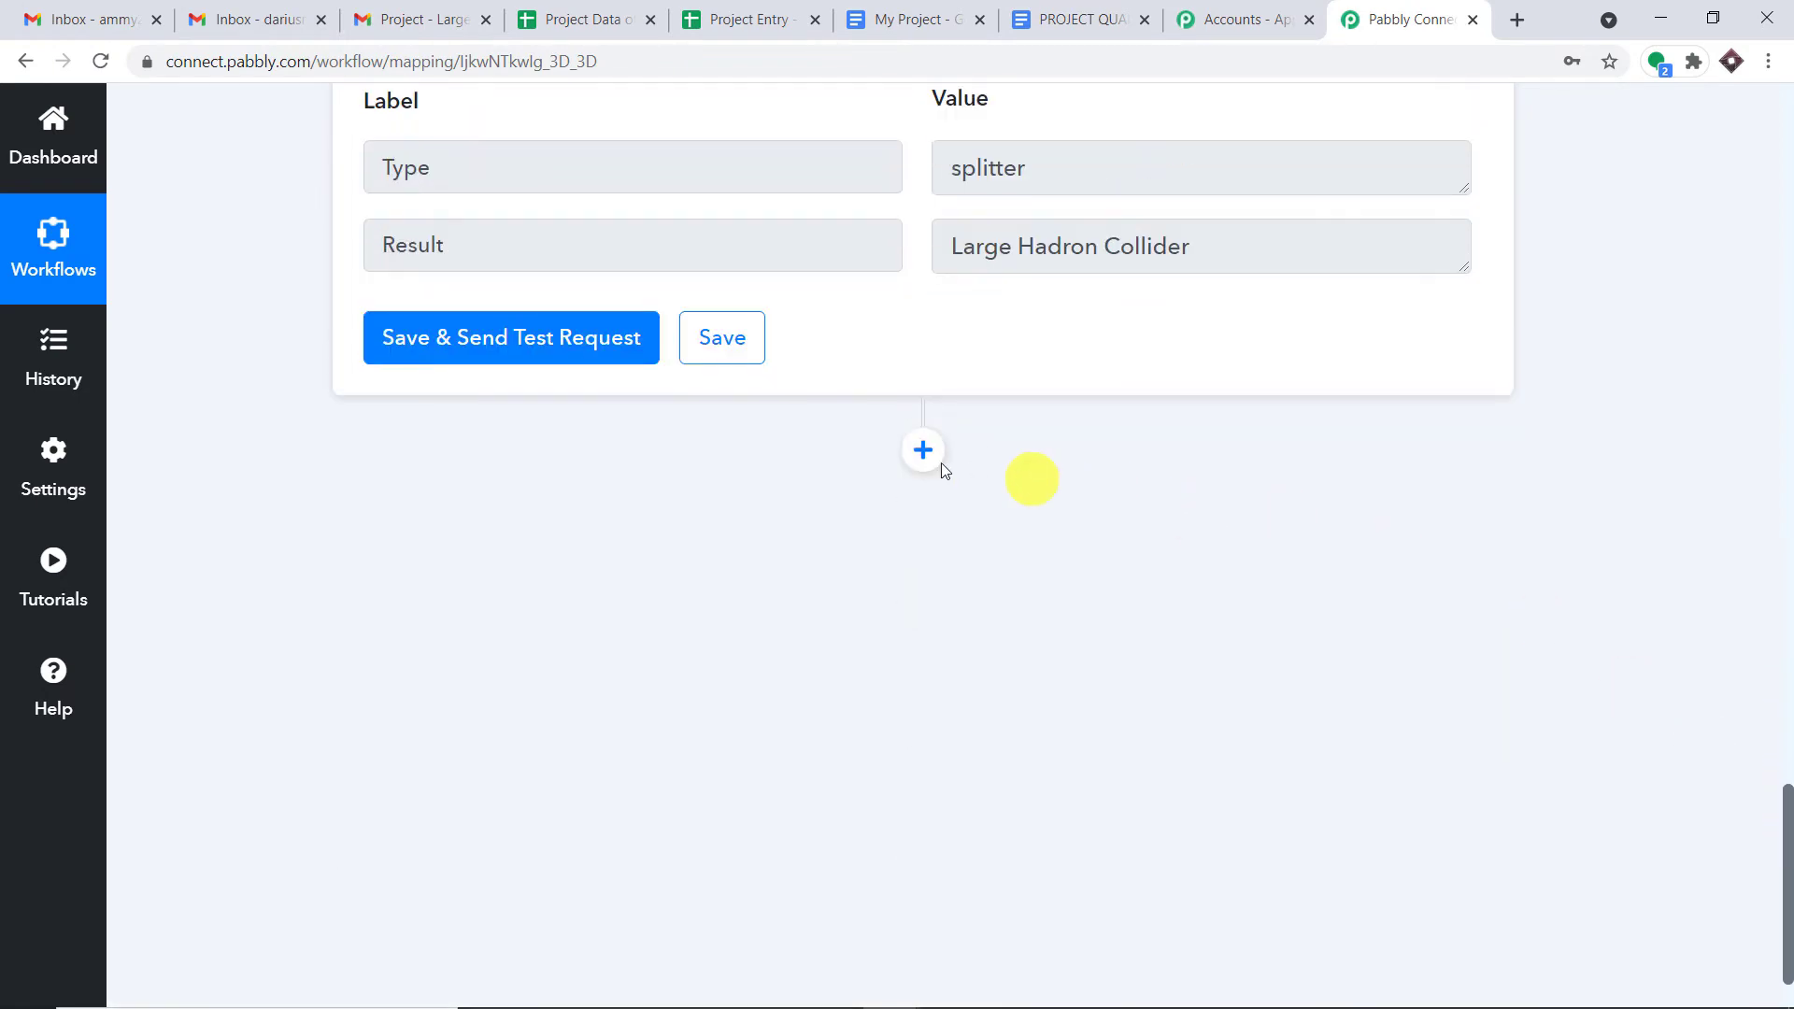
# - Add a second Text Formatter by Pabbly step using the Text Parser event and connect it
pyautogui.click(937, 456)
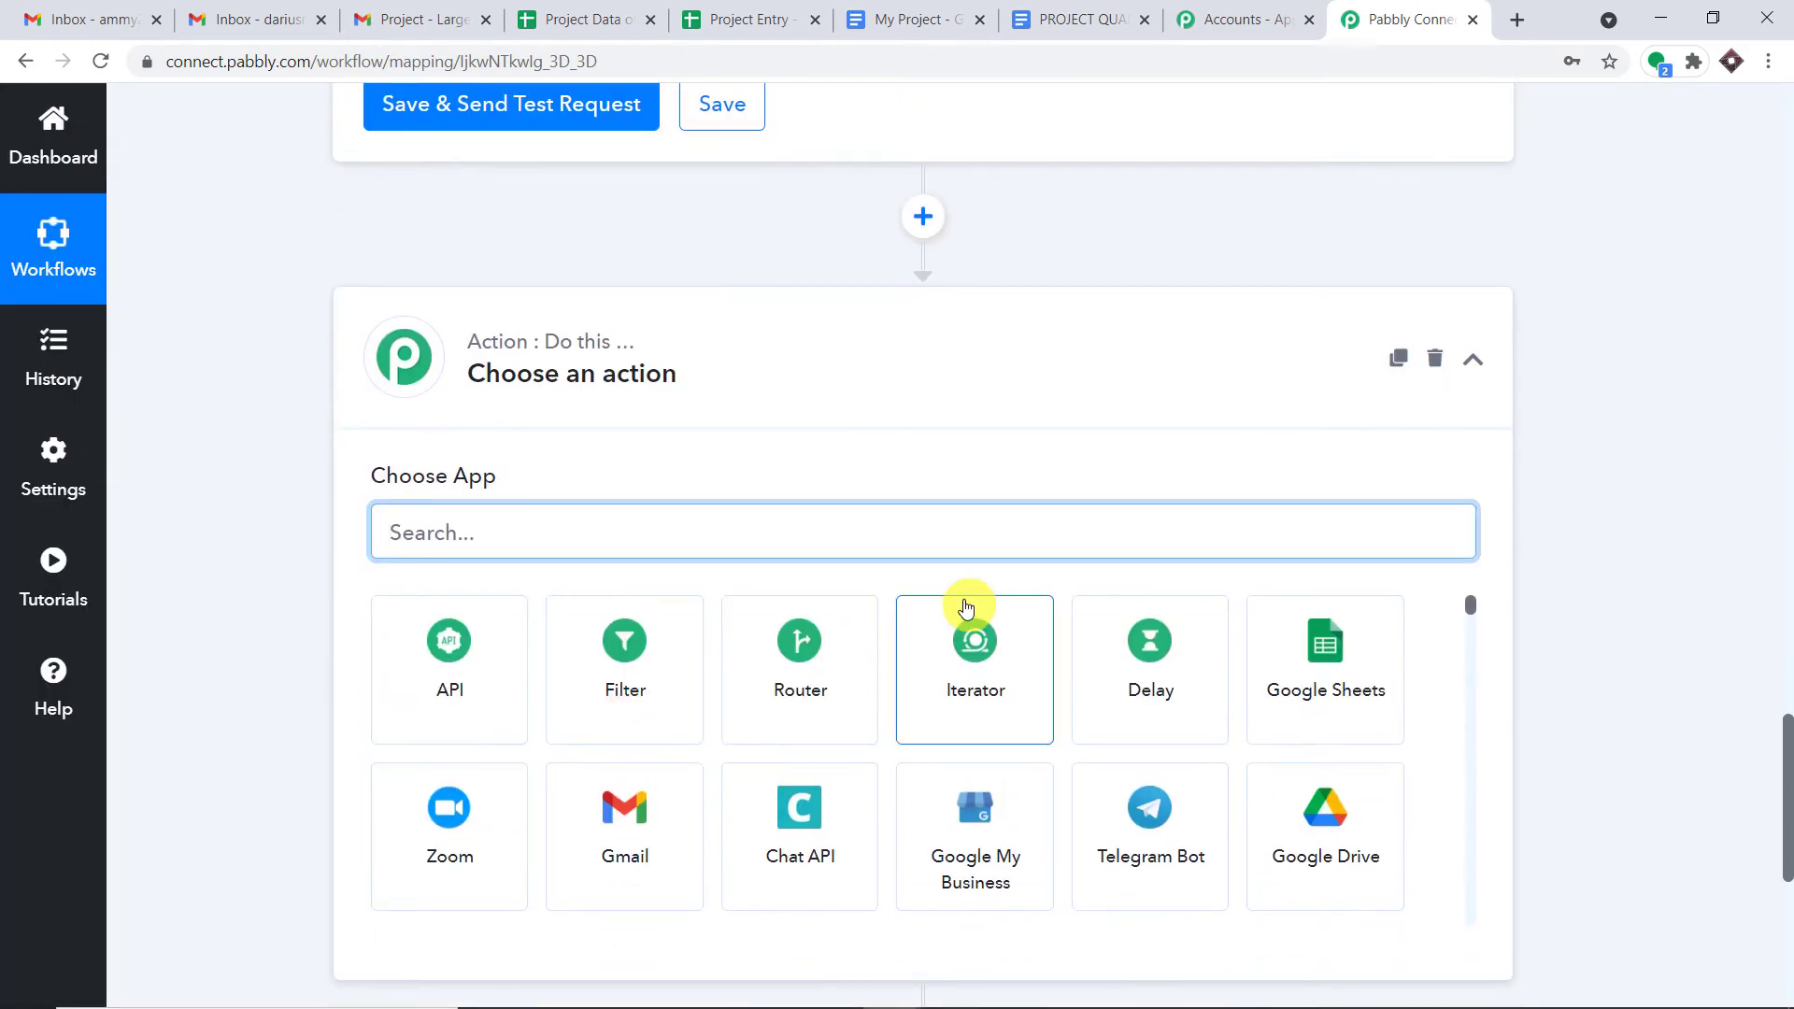
pyautogui.write('tex')
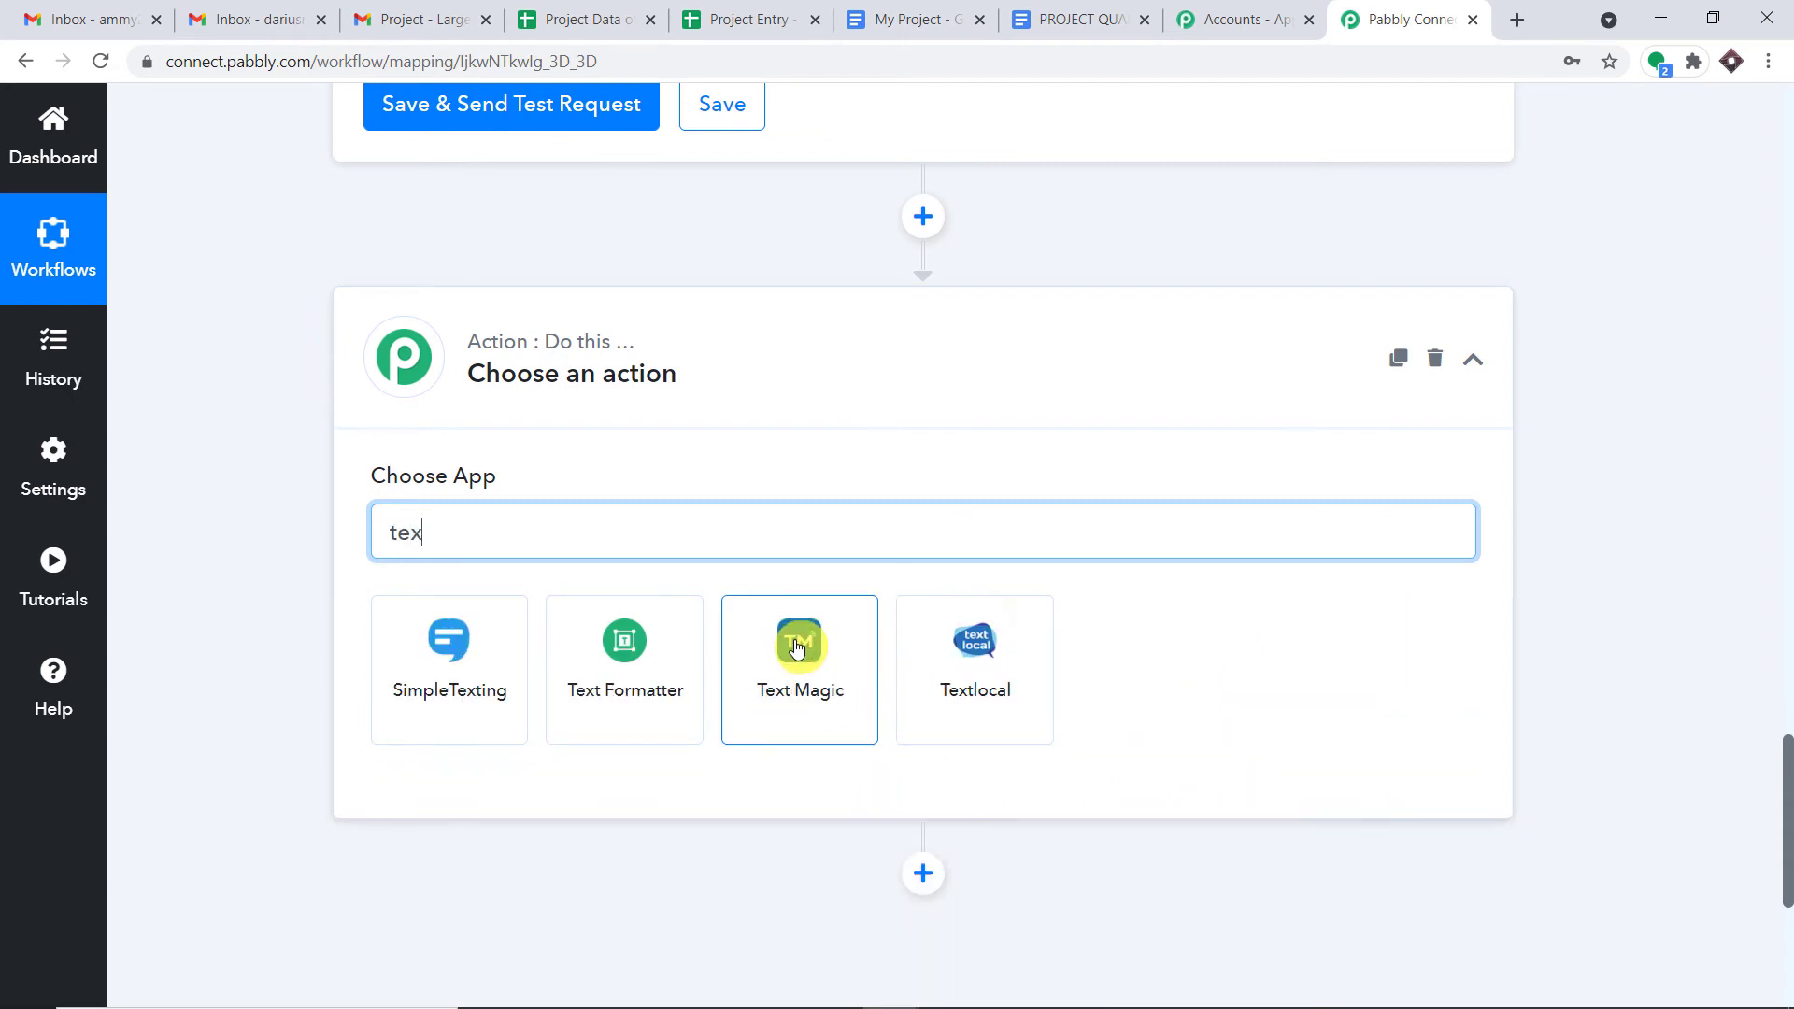
pyautogui.write('t')
pyautogui.click(624, 655)
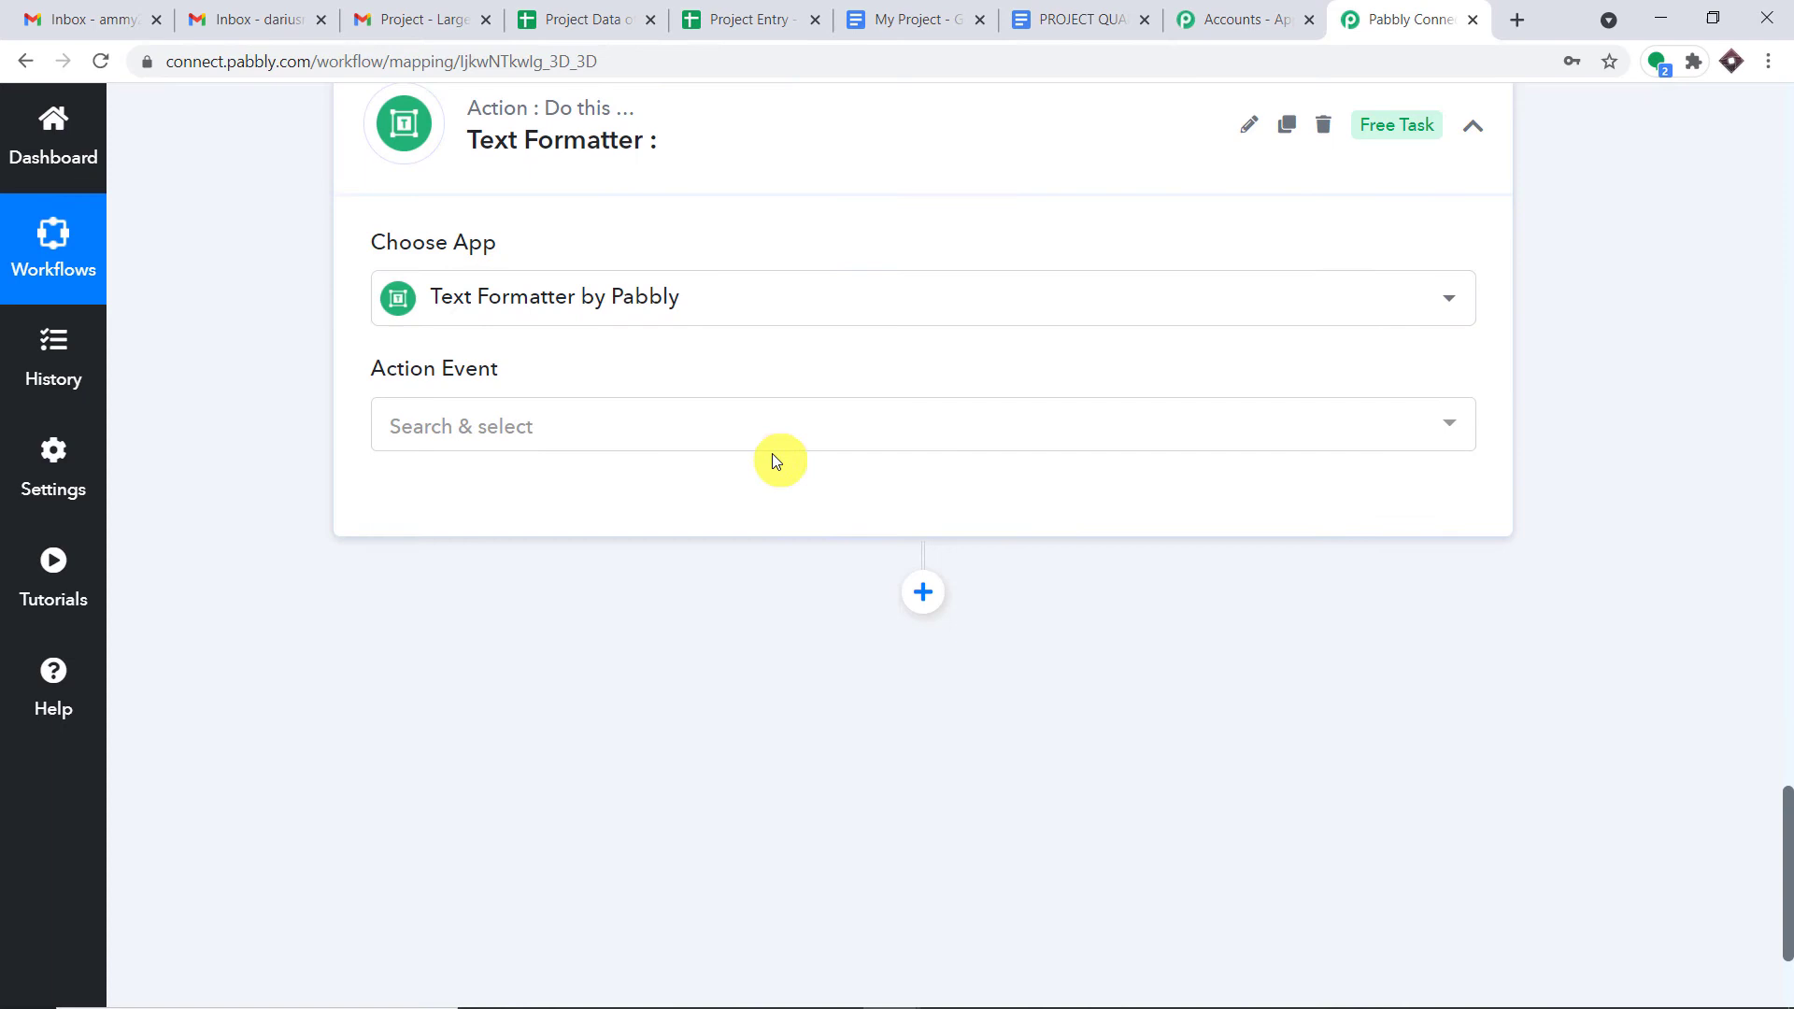
pyautogui.click(766, 448)
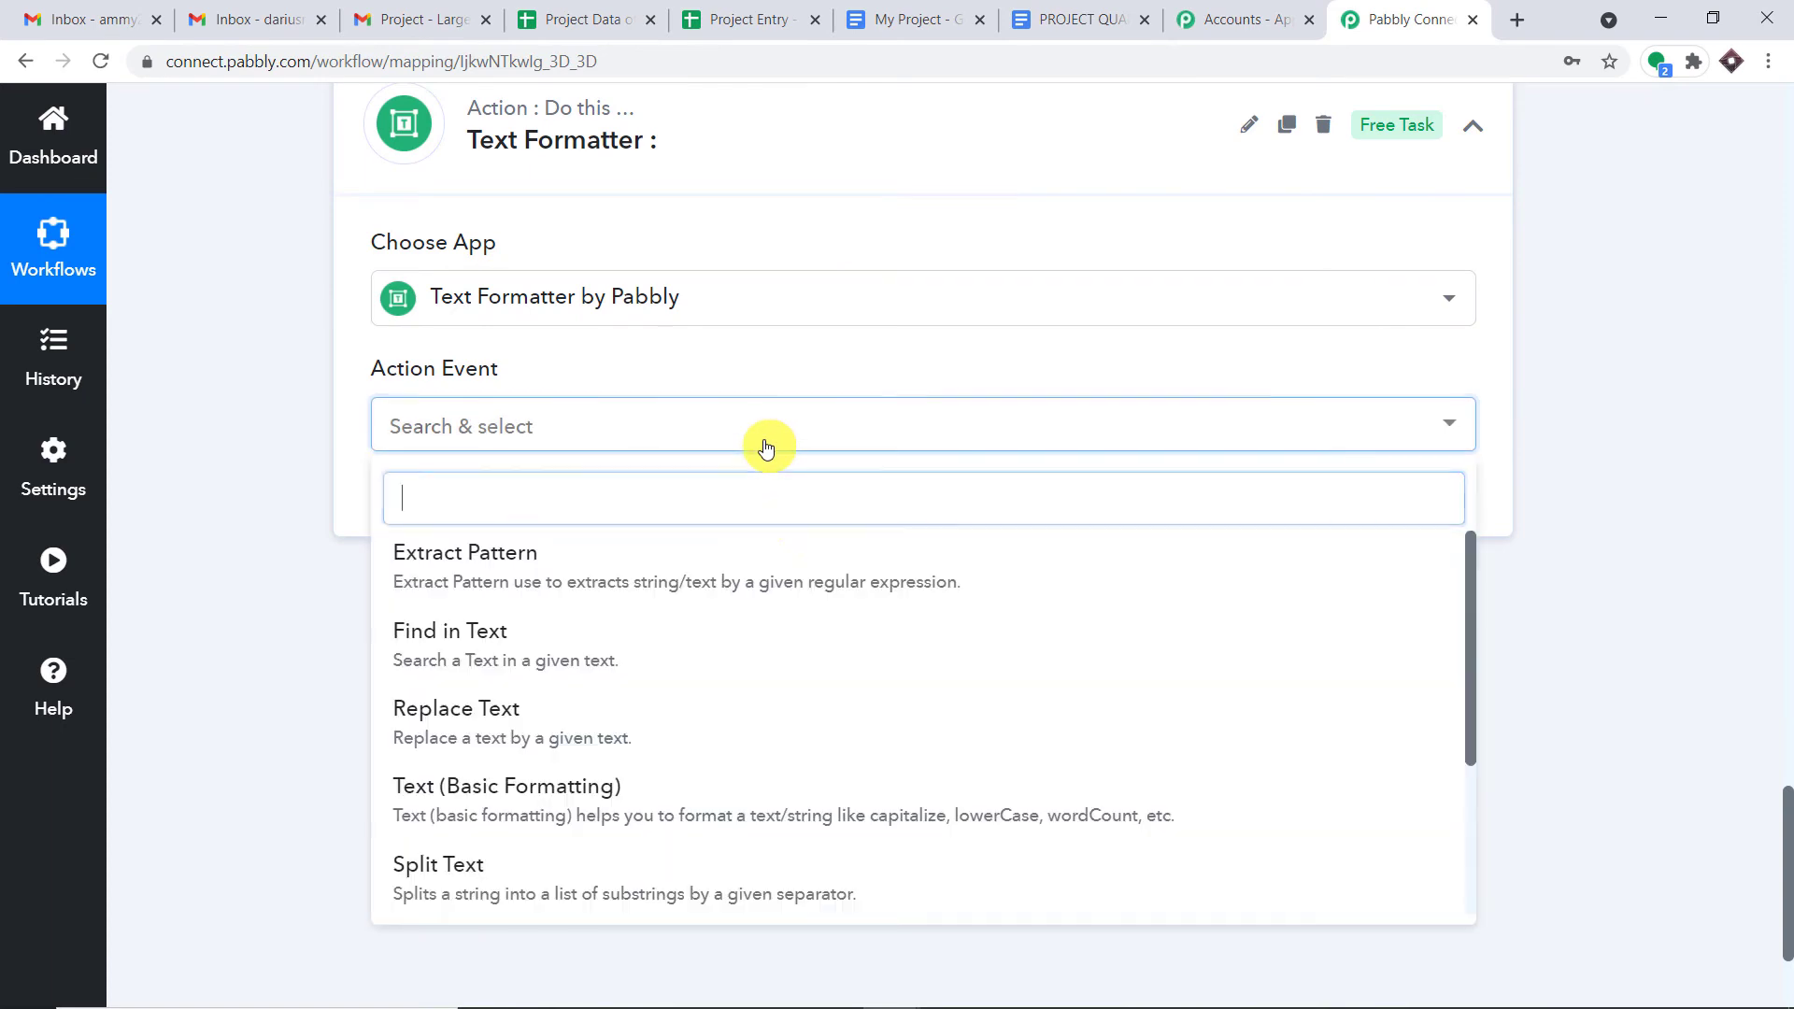
pyautogui.scroll(-1, 696, 659)
pyautogui.scroll(-1, 710, 722)
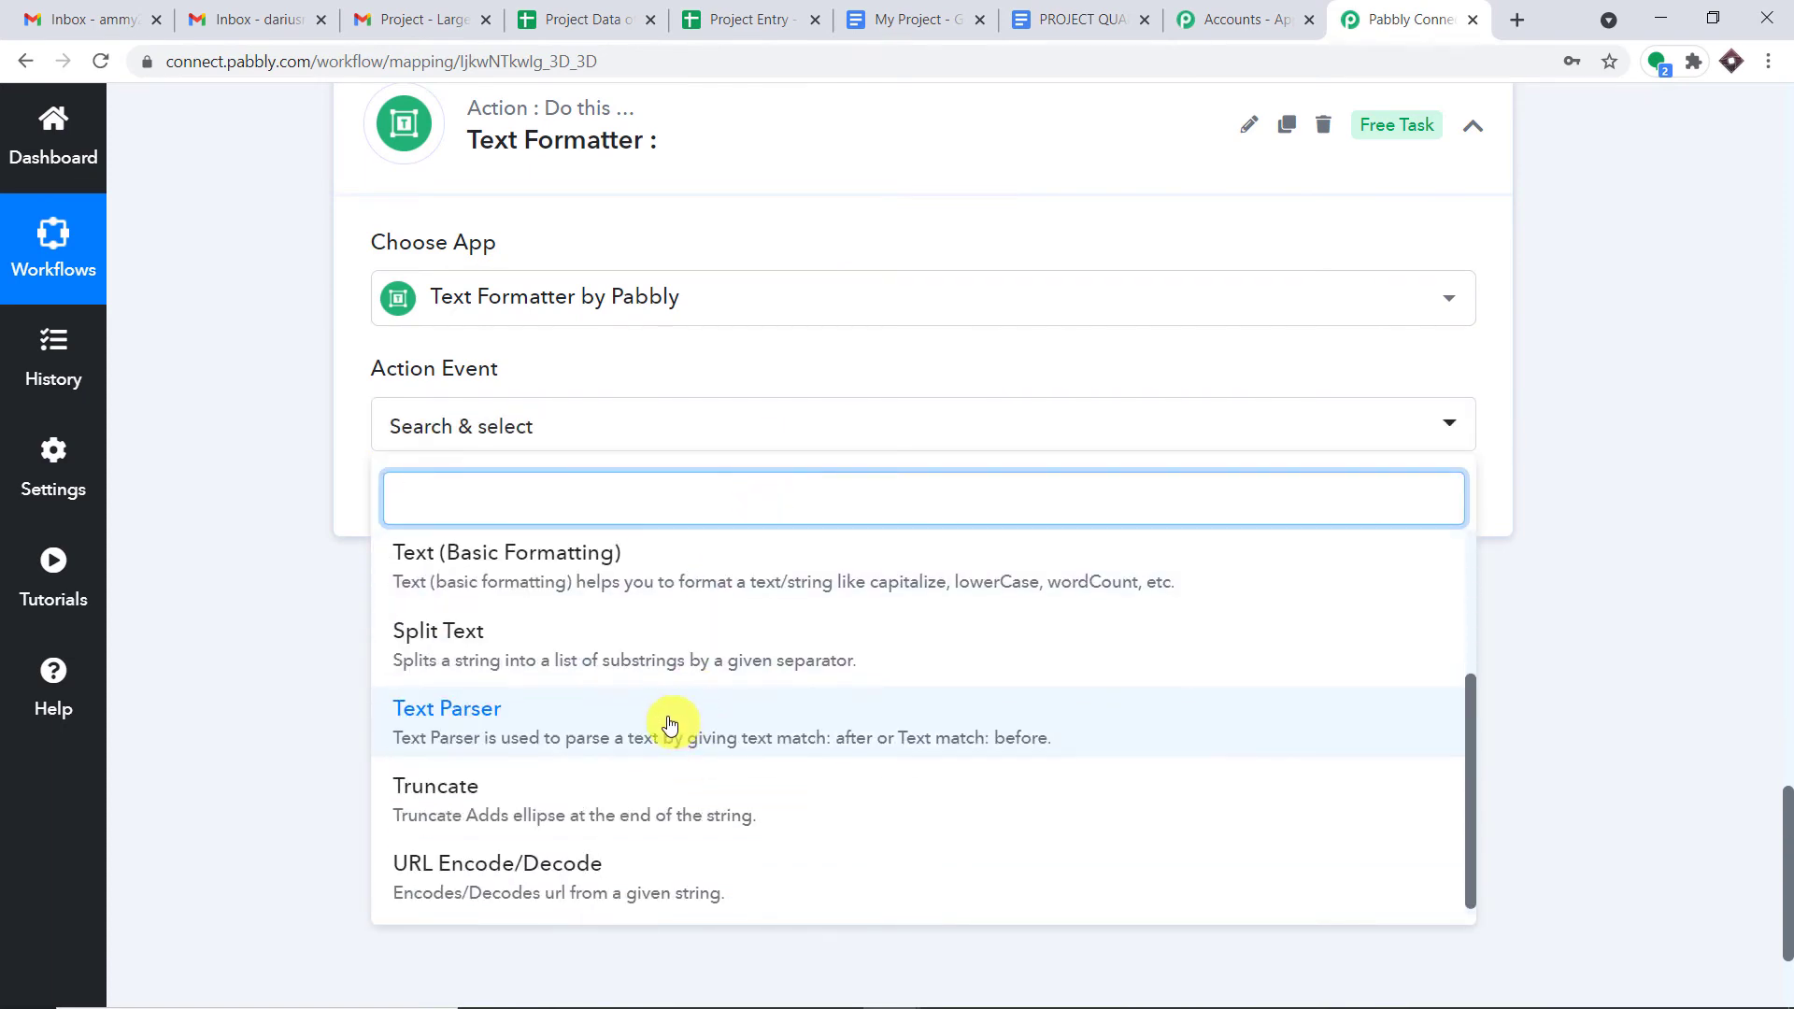
pyautogui.click(669, 724)
pyautogui.click(464, 505)
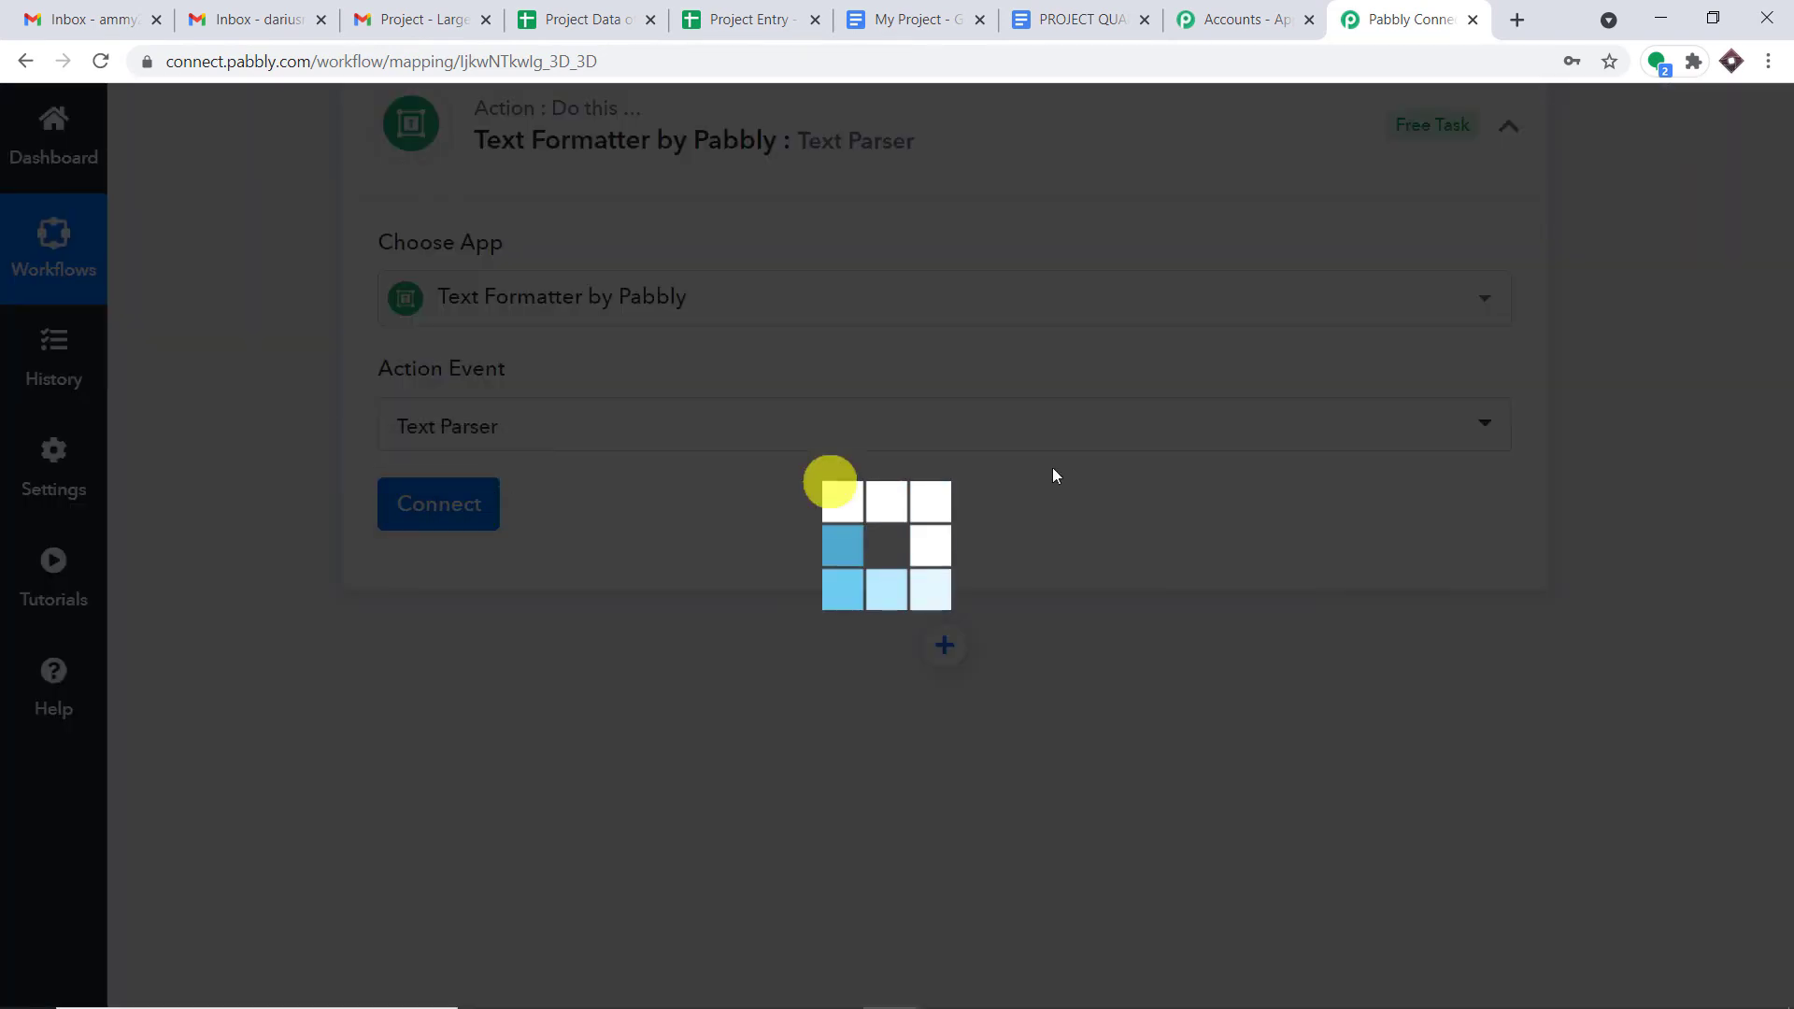
pyautogui.scroll(-2, 1186, 485)
pyautogui.click(822, 441)
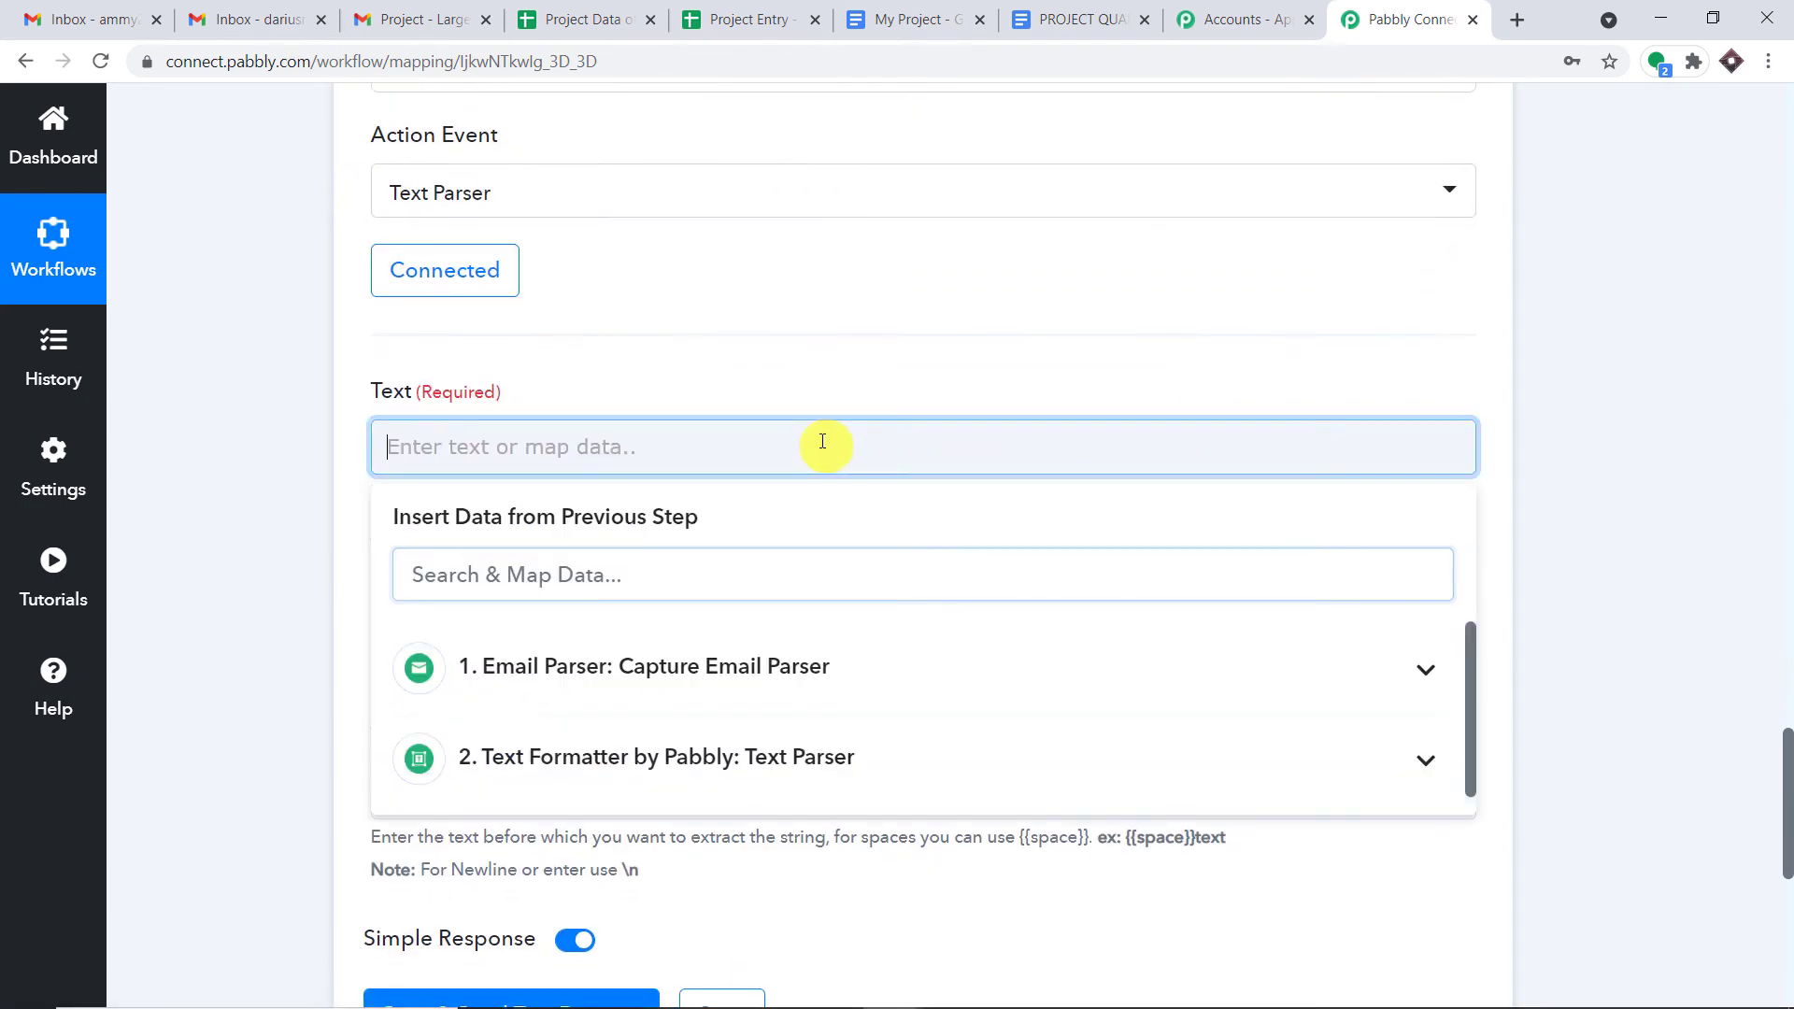
# - Map the email Subject into Text, match after 'by', and test to get the sender's name
pyautogui.click(779, 663)
pyautogui.scroll(-5, 801, 748)
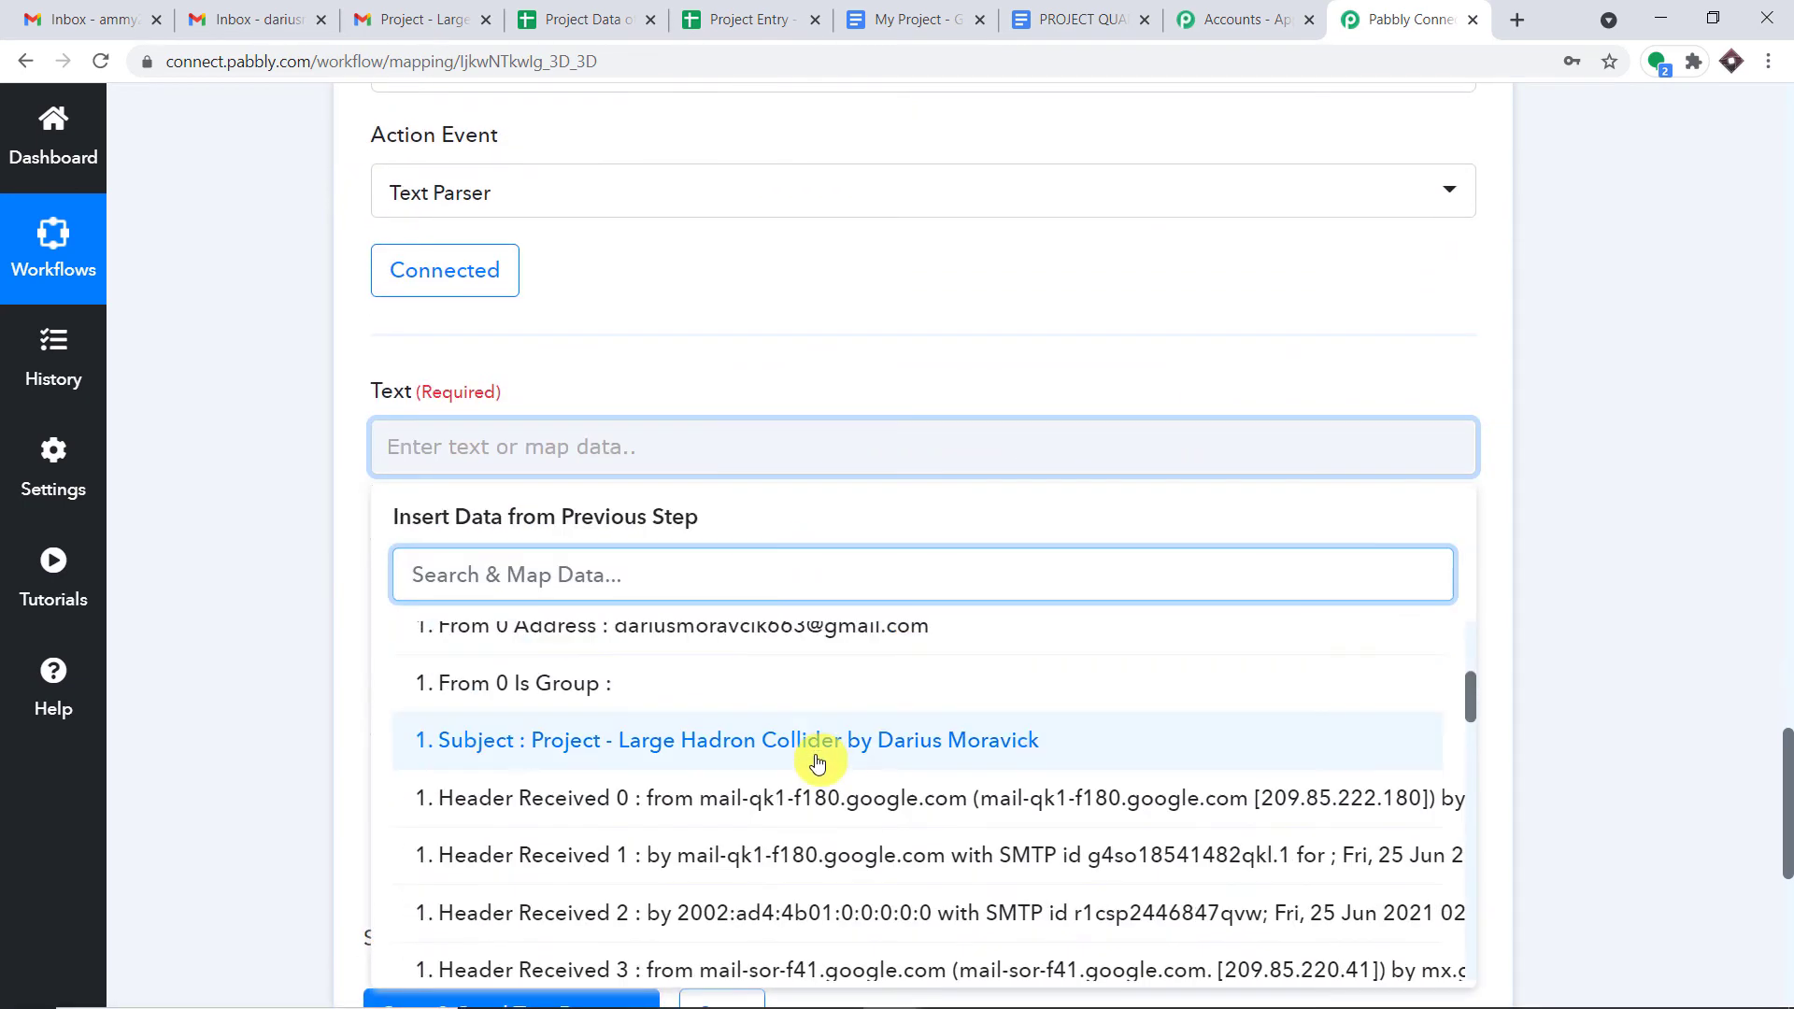
pyautogui.click(817, 748)
pyautogui.click(1084, 447)
pyautogui.click(1114, 320)
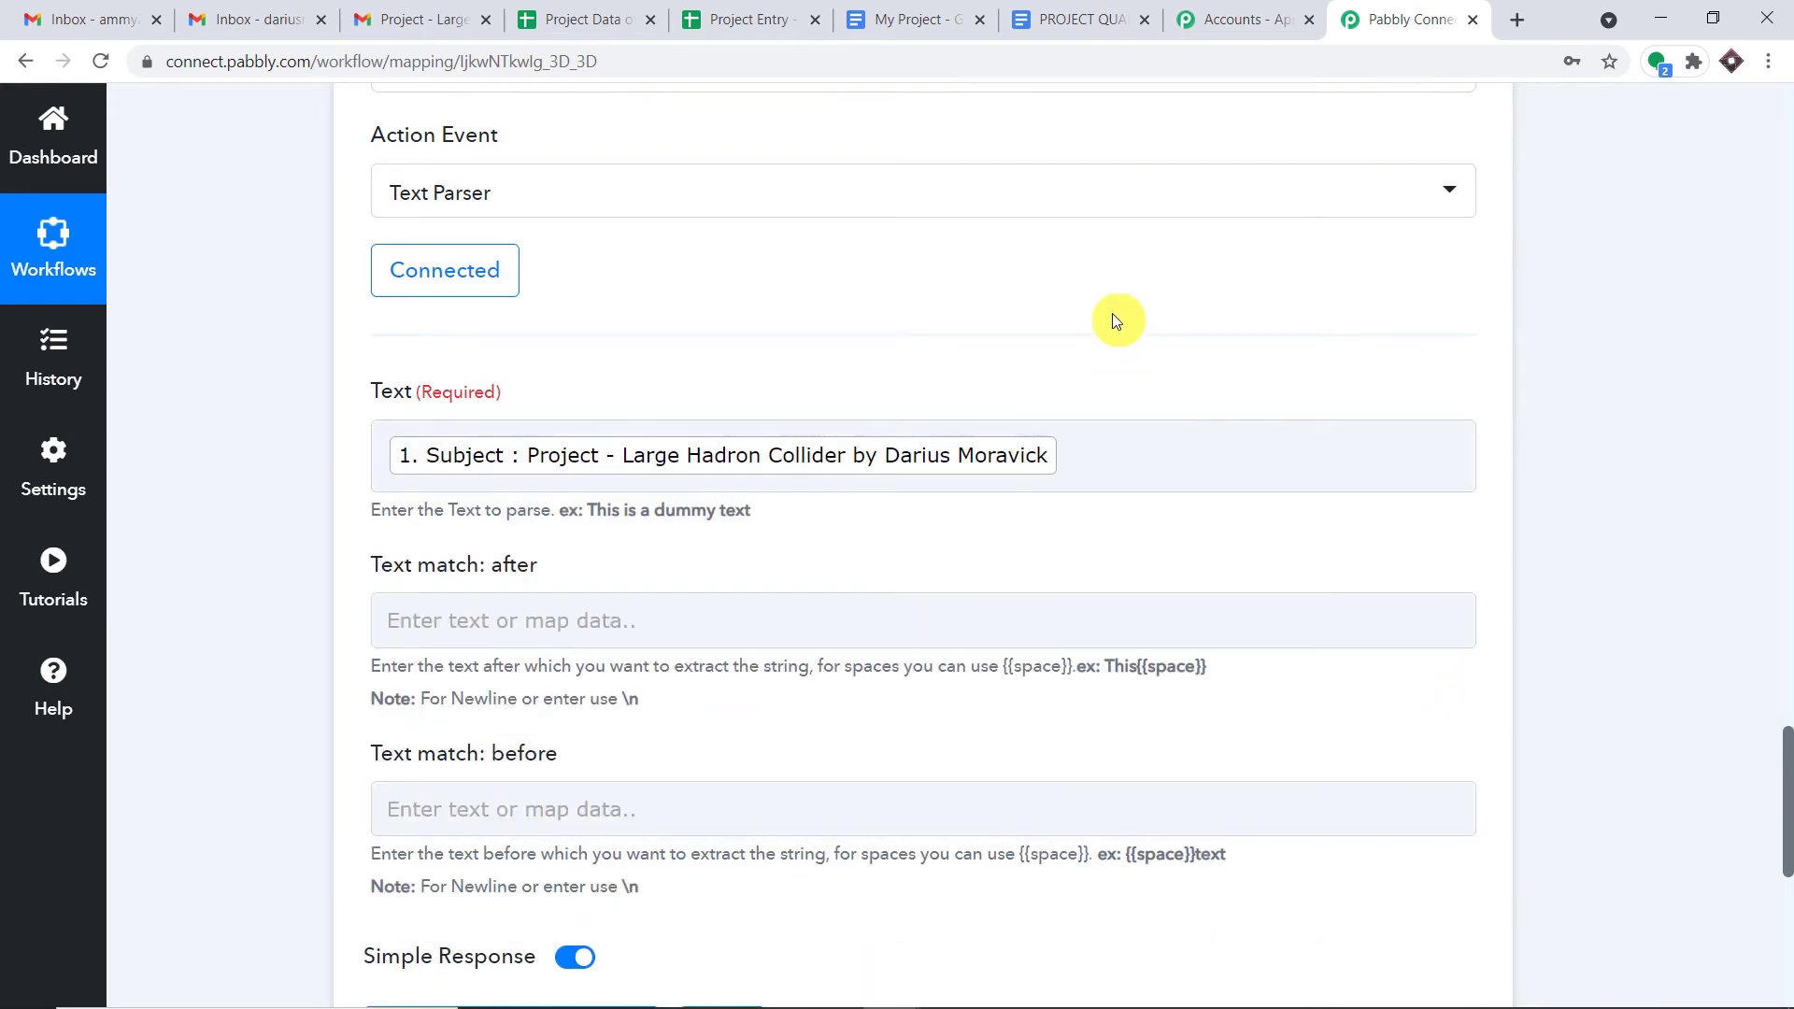
pyautogui.scroll(-3, 1112, 321)
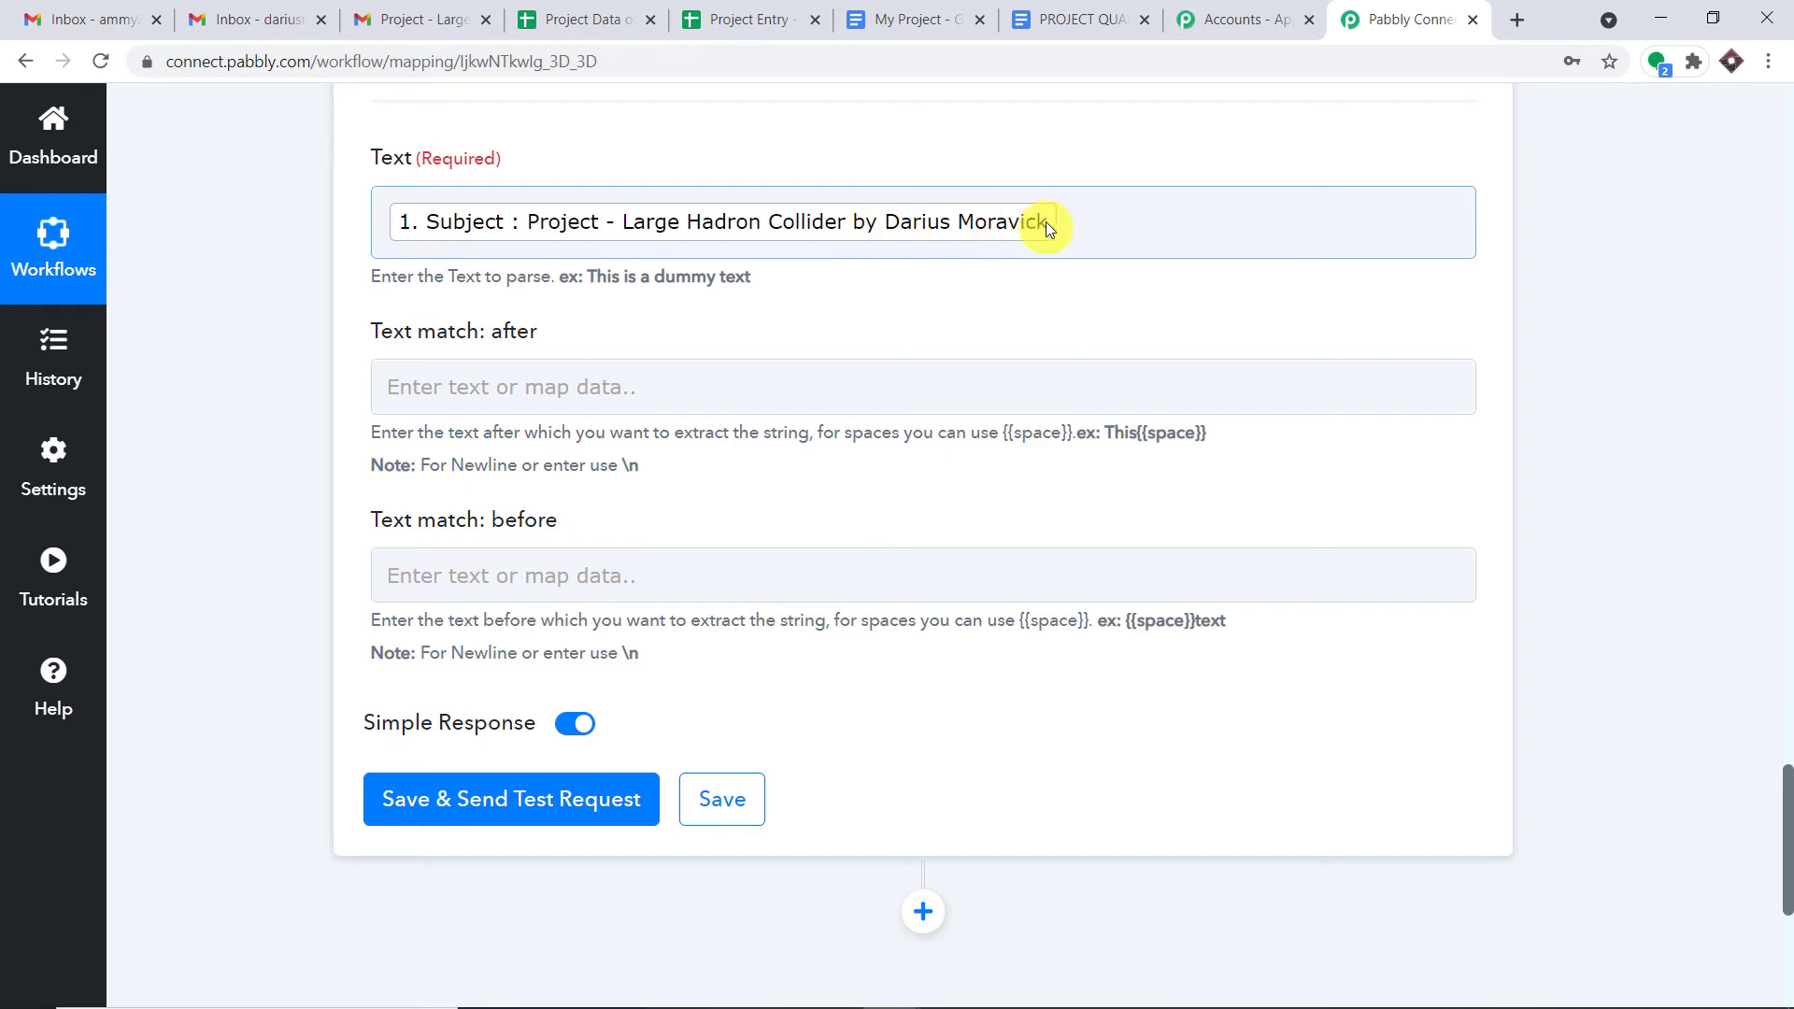
pyautogui.click(609, 388)
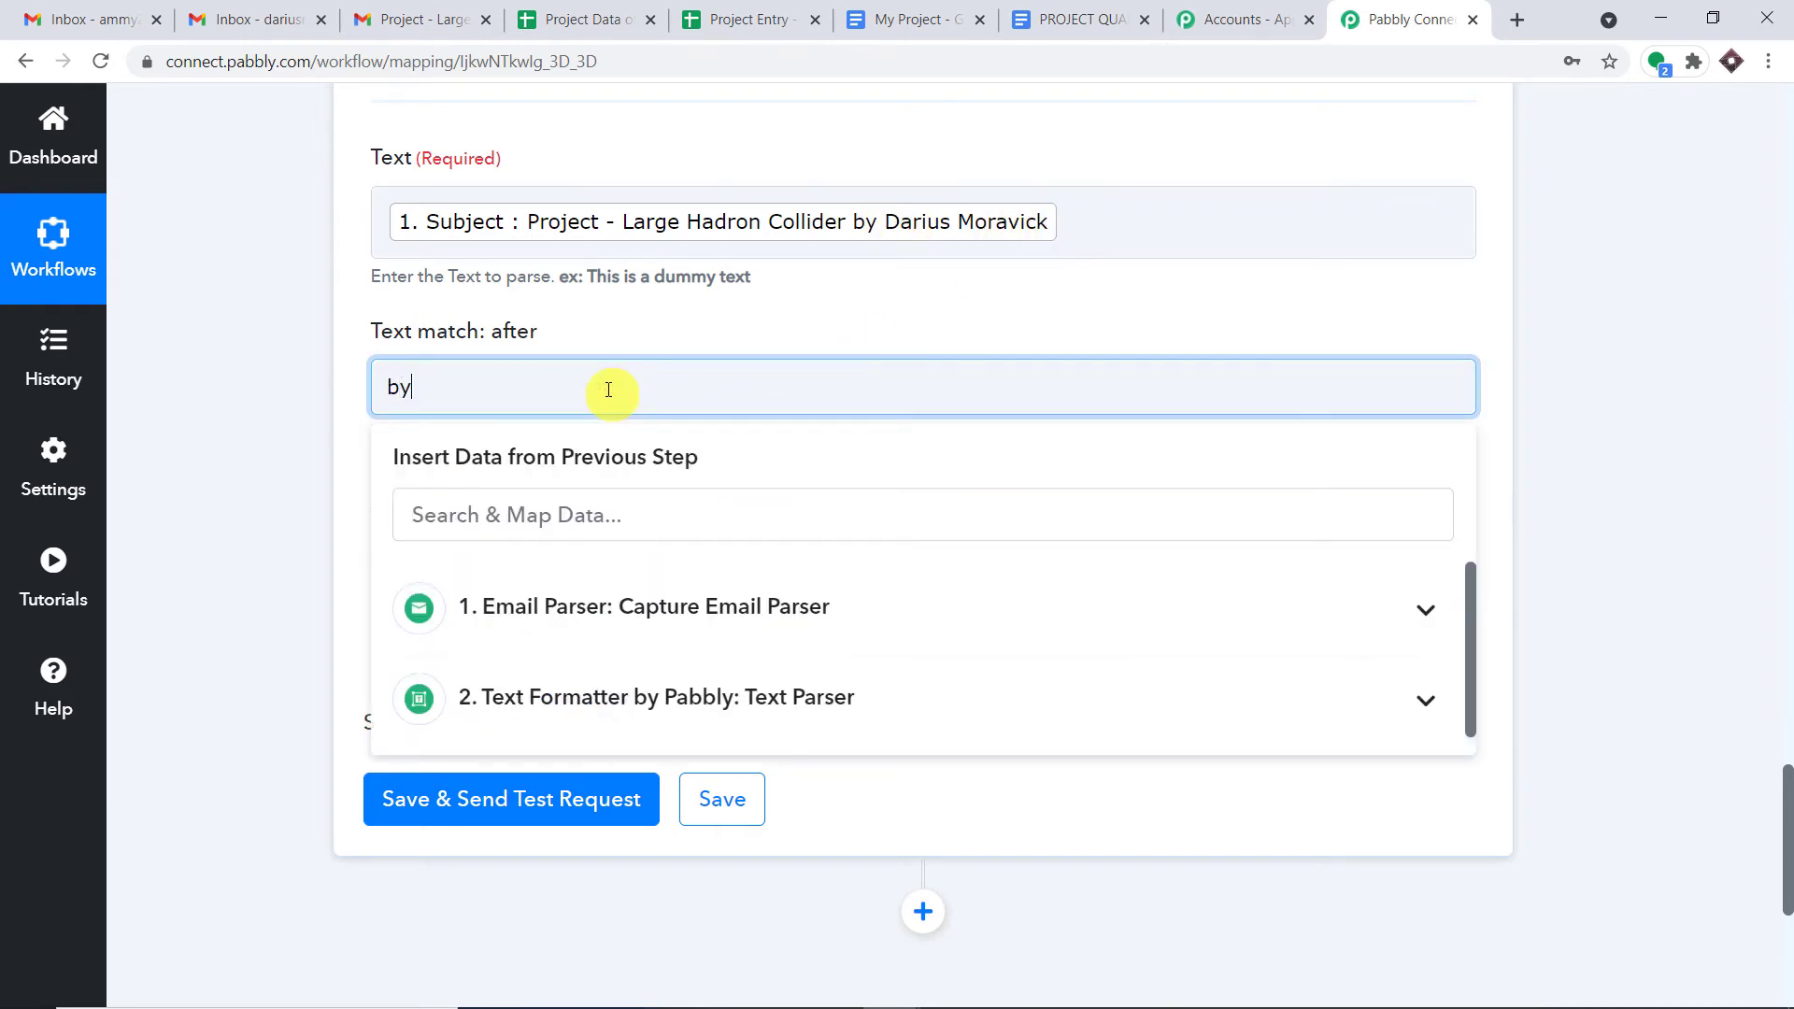
pyautogui.click(813, 277)
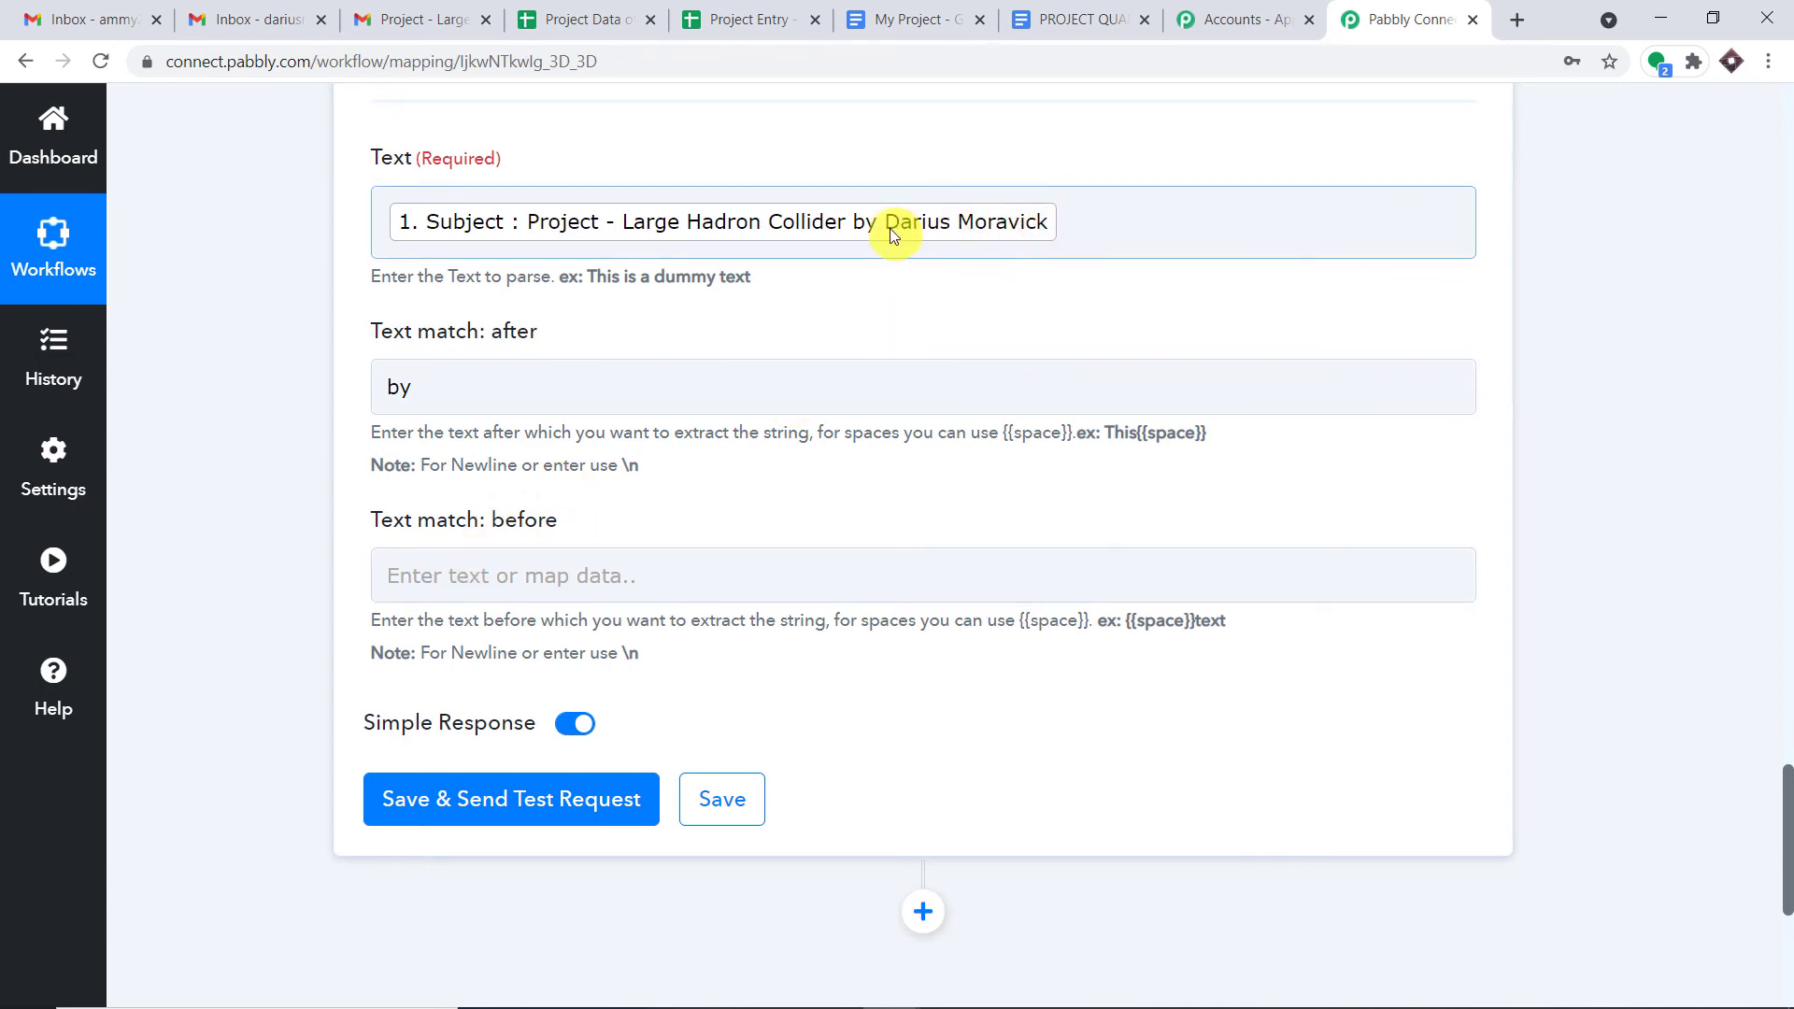
pyautogui.scroll(-1, 985, 296)
pyautogui.scroll(-1, 985, 296)
pyautogui.click(411, 586)
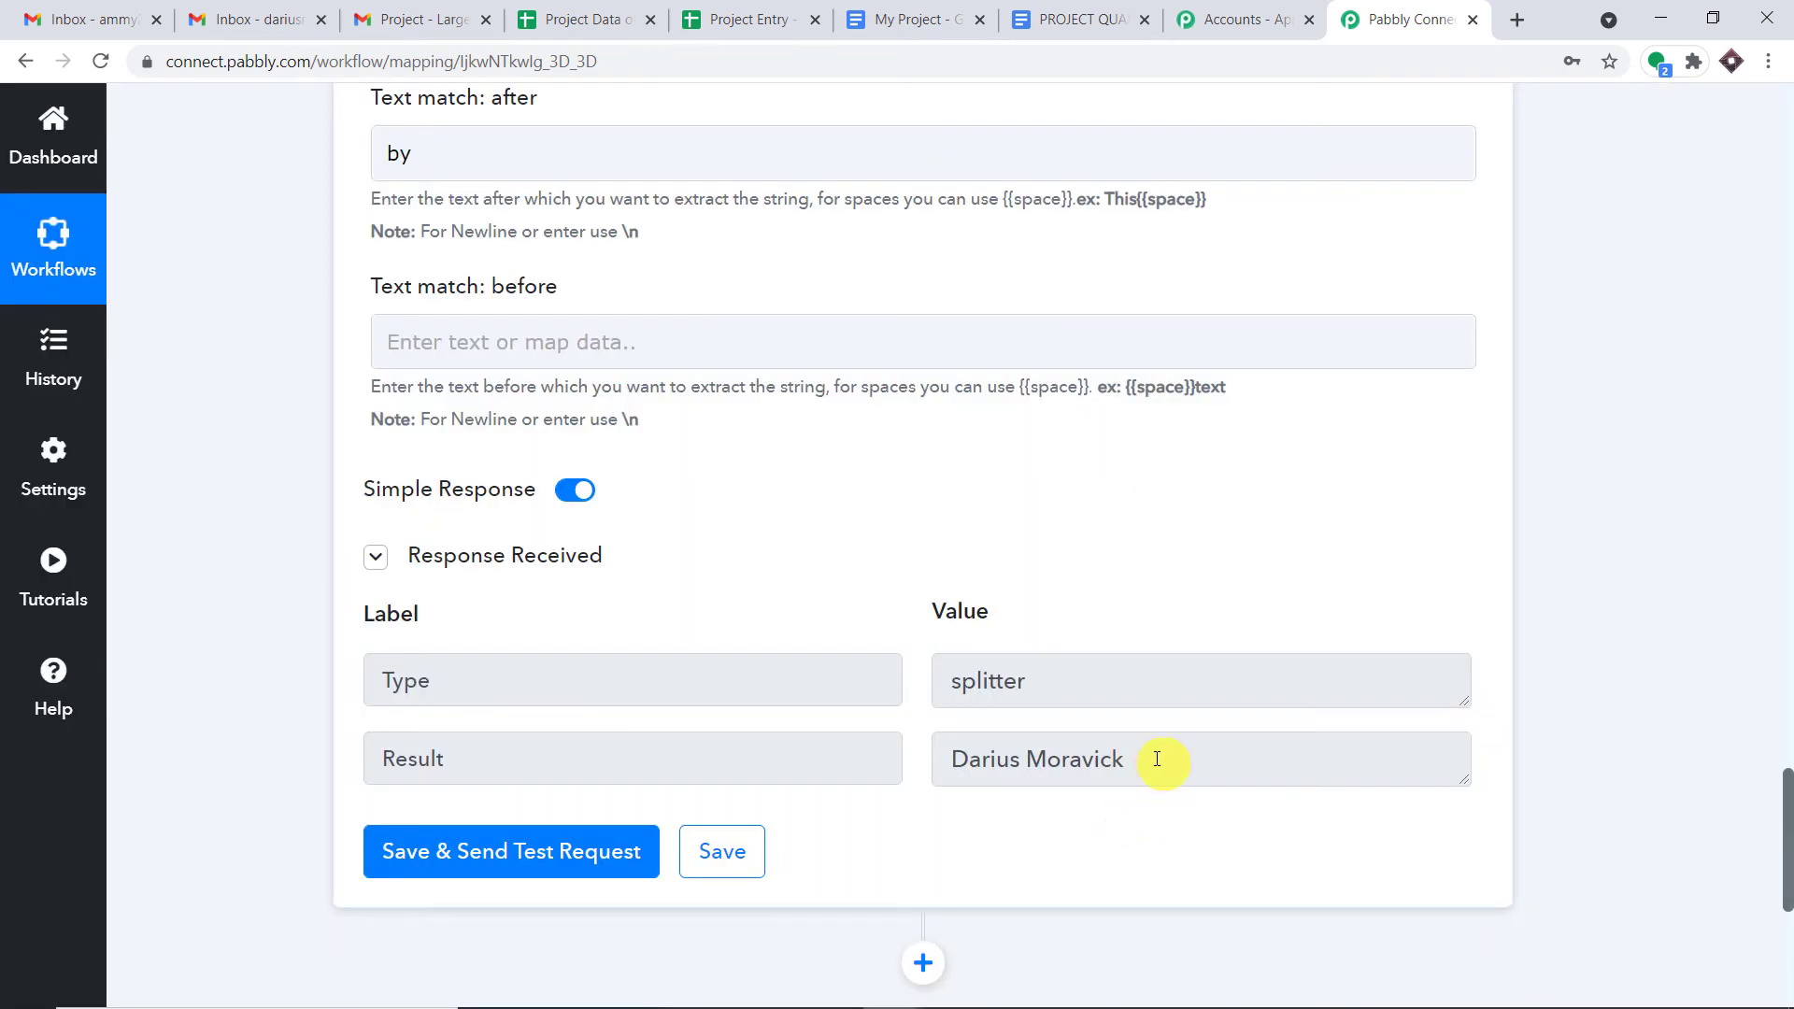
pyautogui.click(1157, 759)
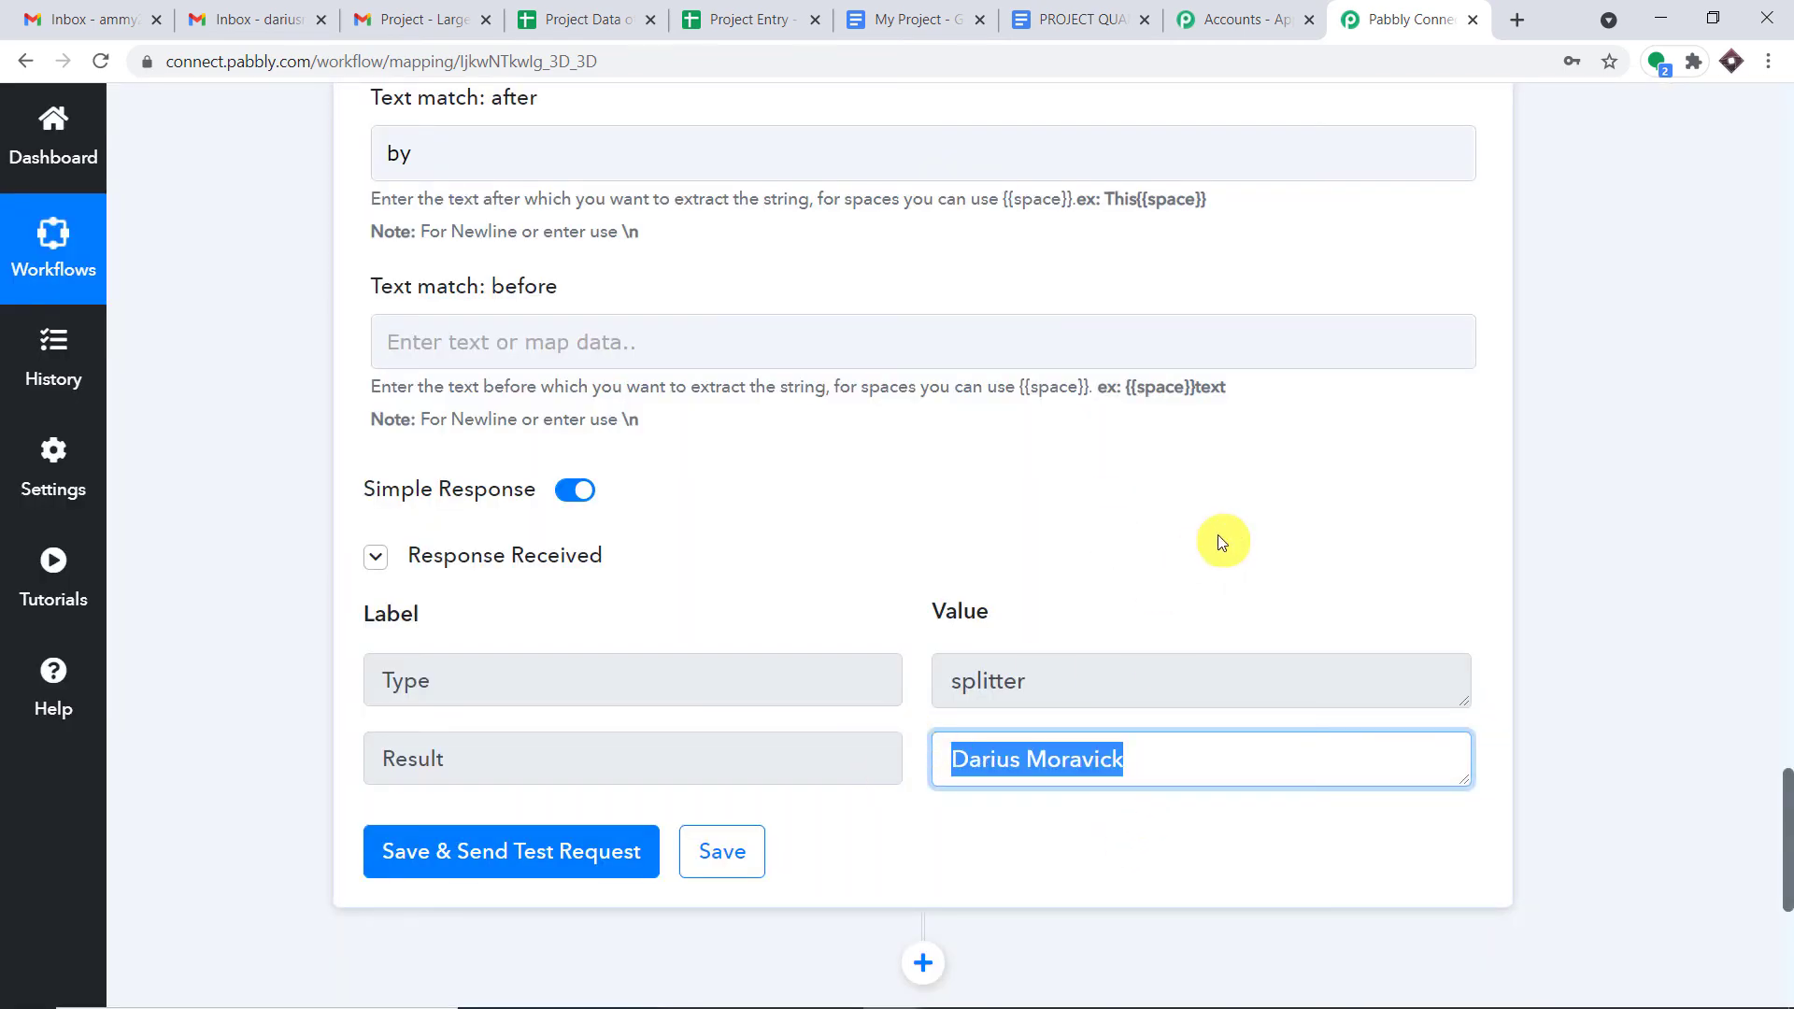
pyautogui.scroll(-1, 1218, 536)
pyautogui.scroll(5, 1221, 535)
pyautogui.click(1789, 590)
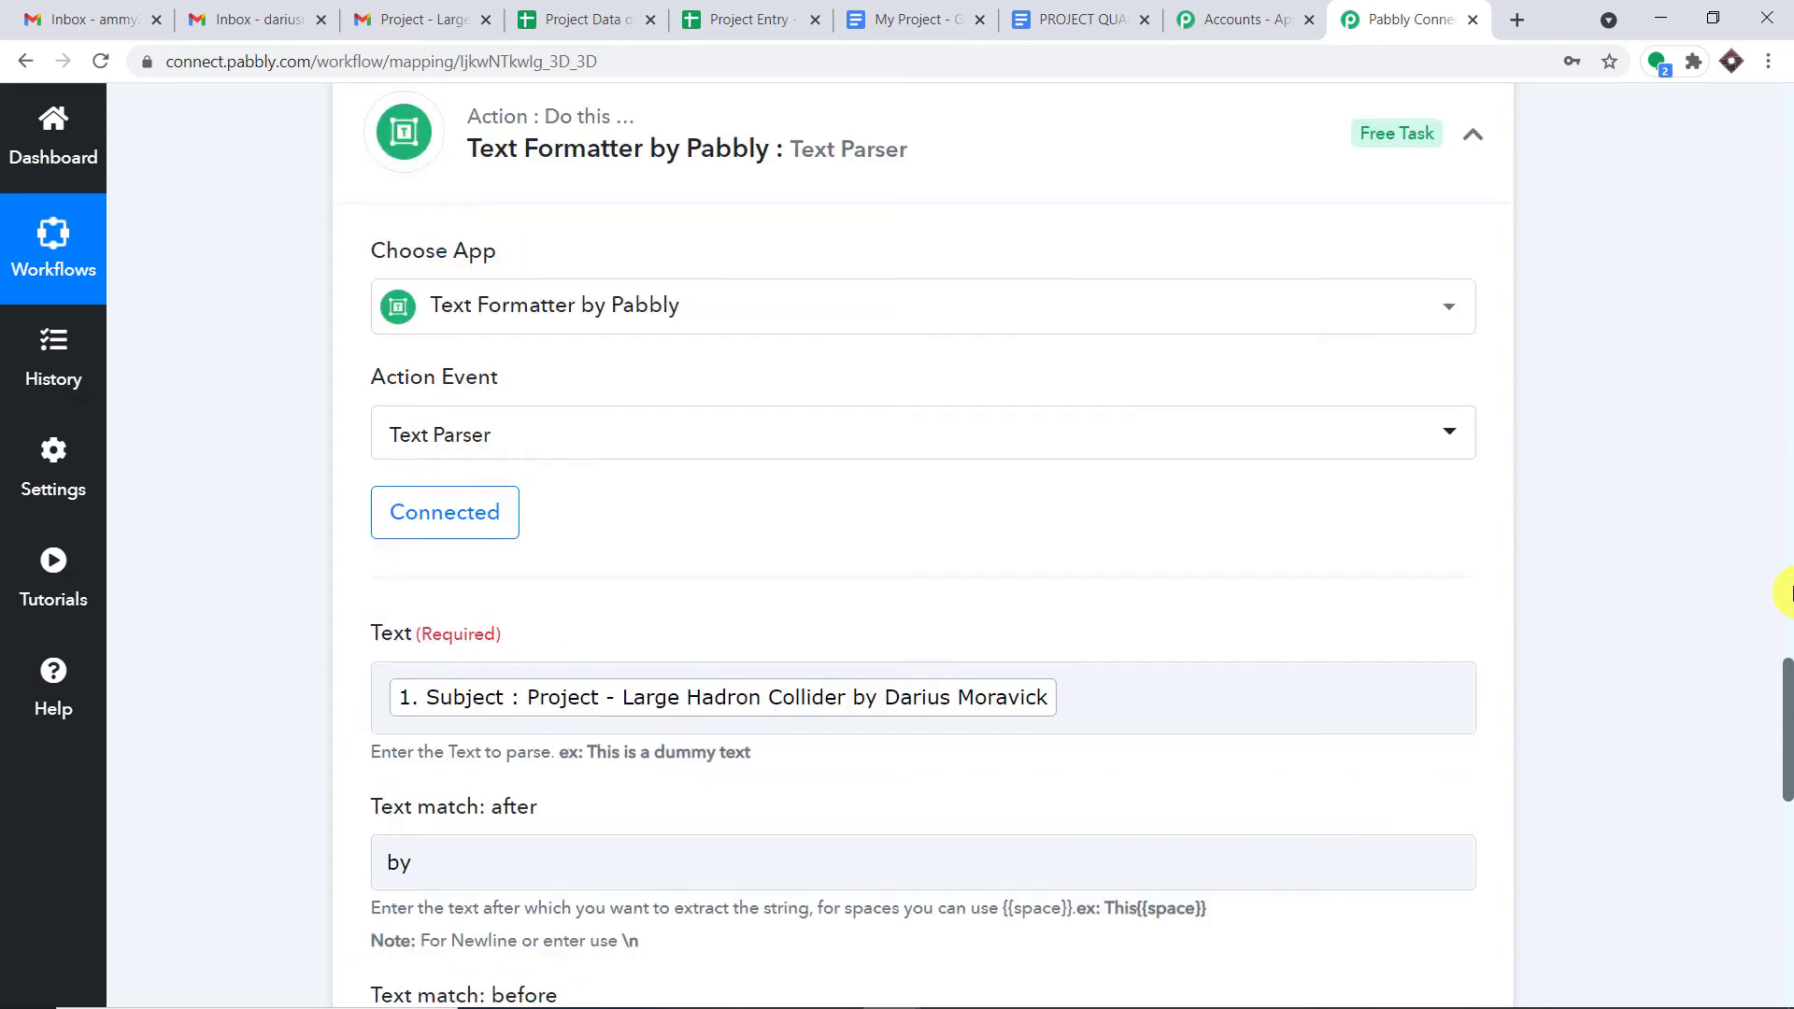
pyautogui.moveTo(1787, 649); pyautogui.dragTo(1787, 311)
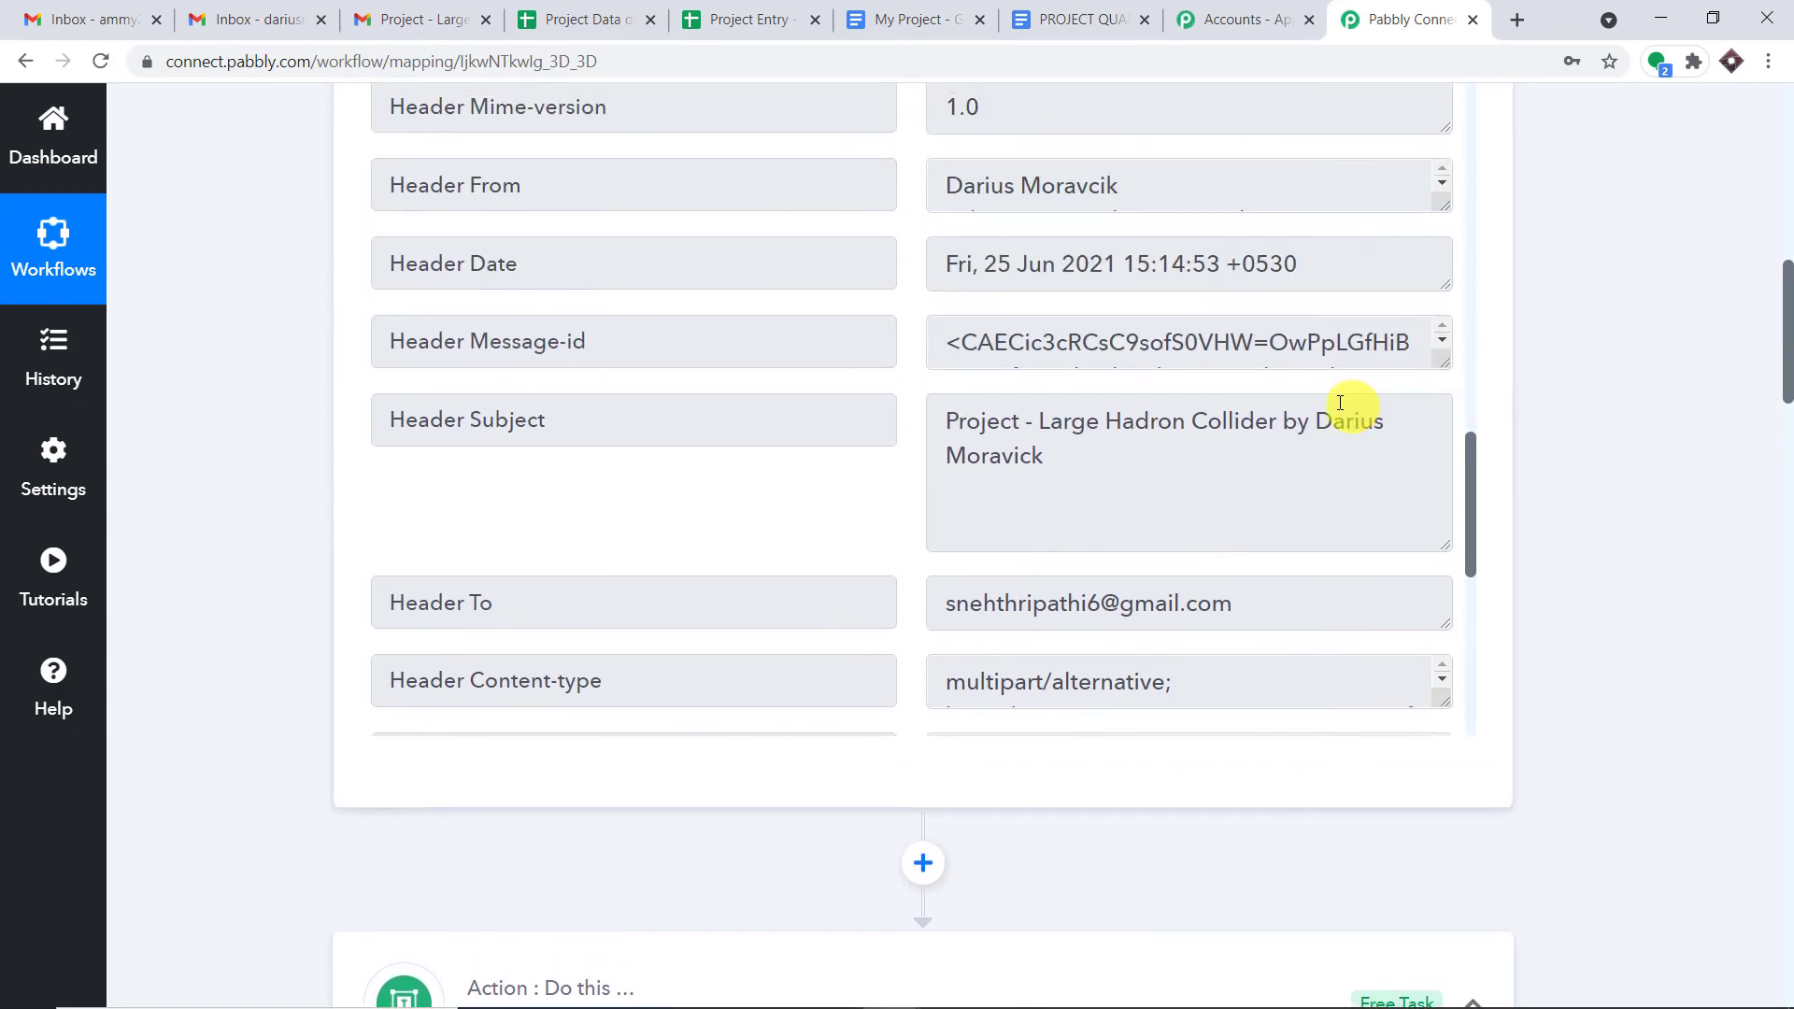
pyautogui.scroll(-3, 1333, 425)
pyautogui.scroll(-2, 1337, 450)
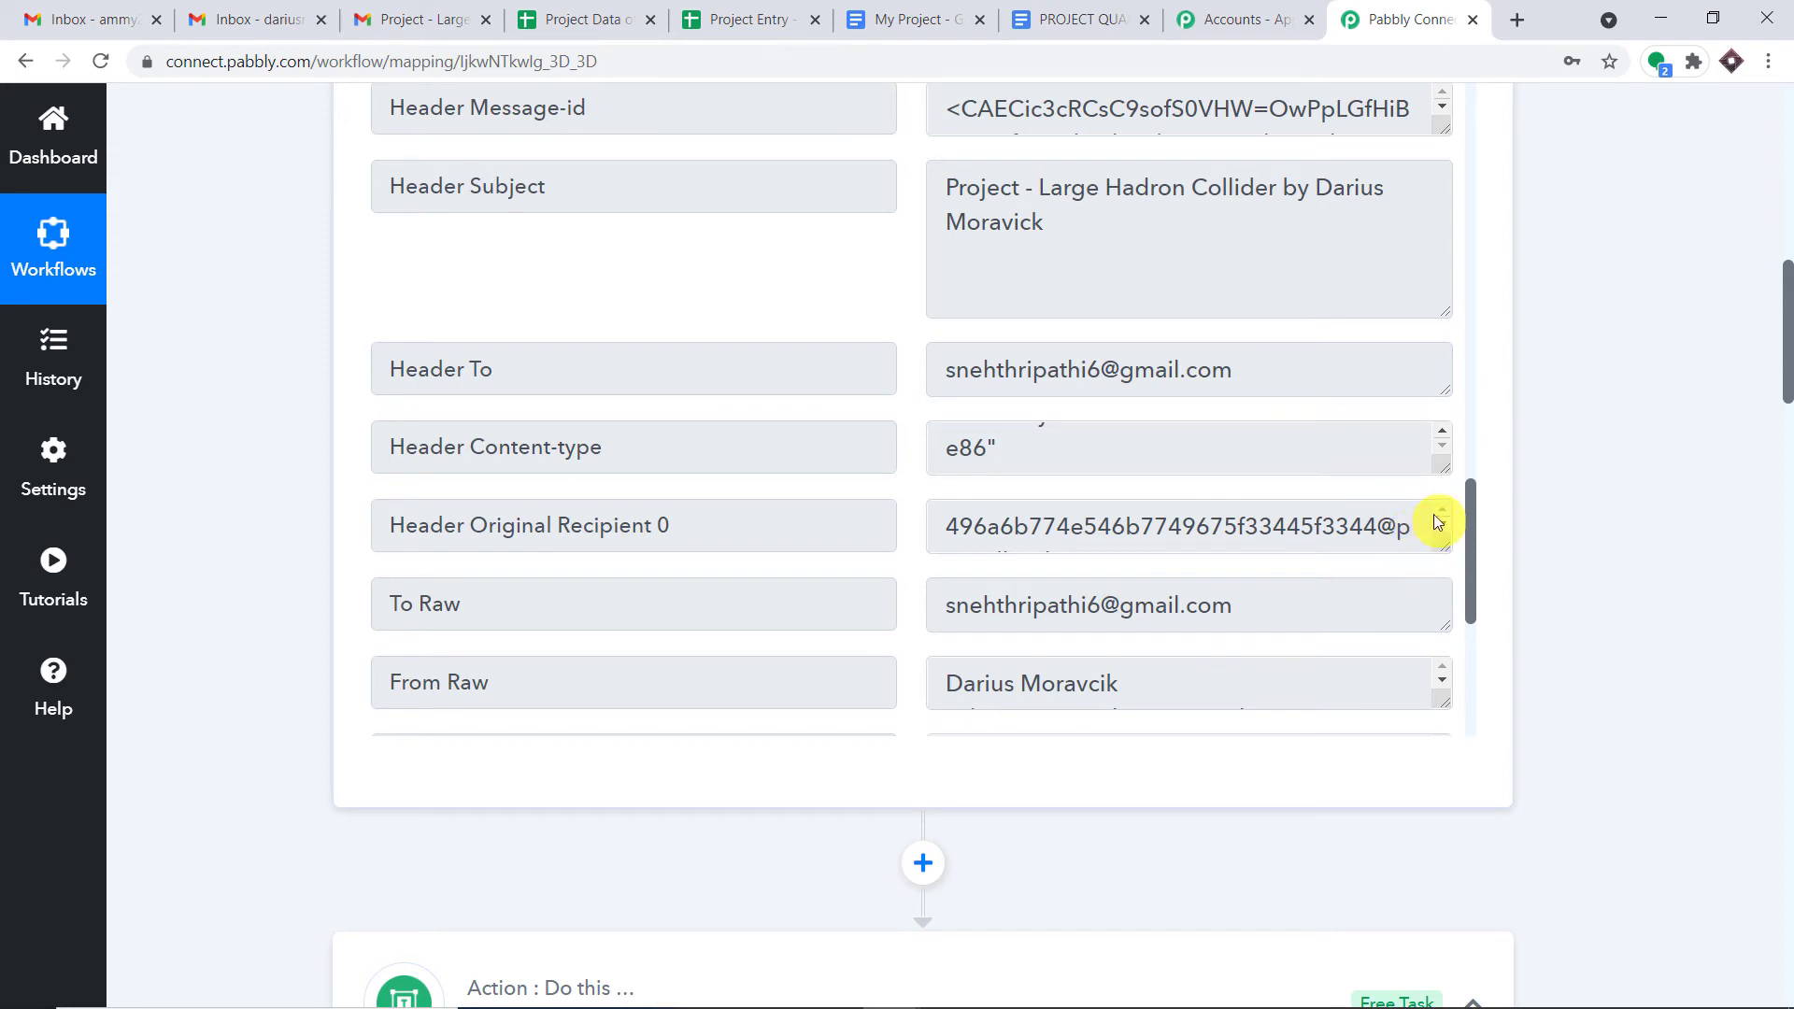
pyautogui.scroll(-5, 1438, 521)
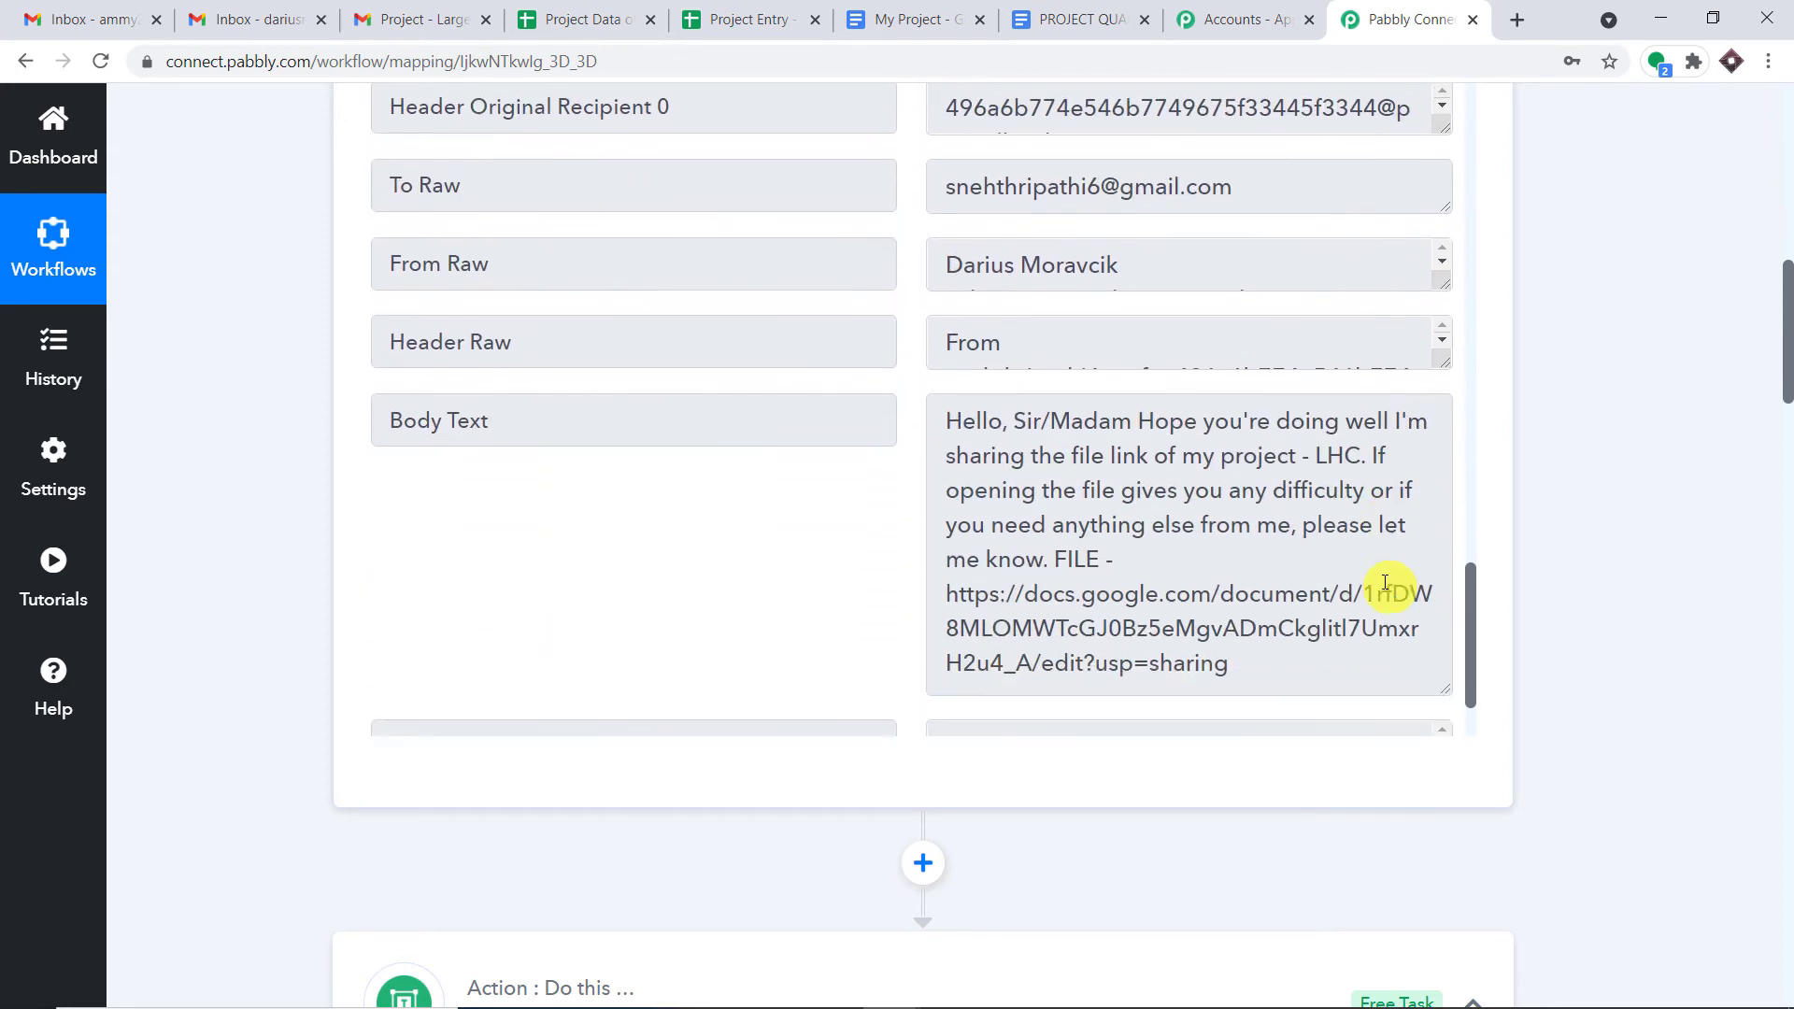
pyautogui.scroll(-2, 1386, 583)
pyautogui.moveTo(1316, 523); pyautogui.dragTo(950, 446)
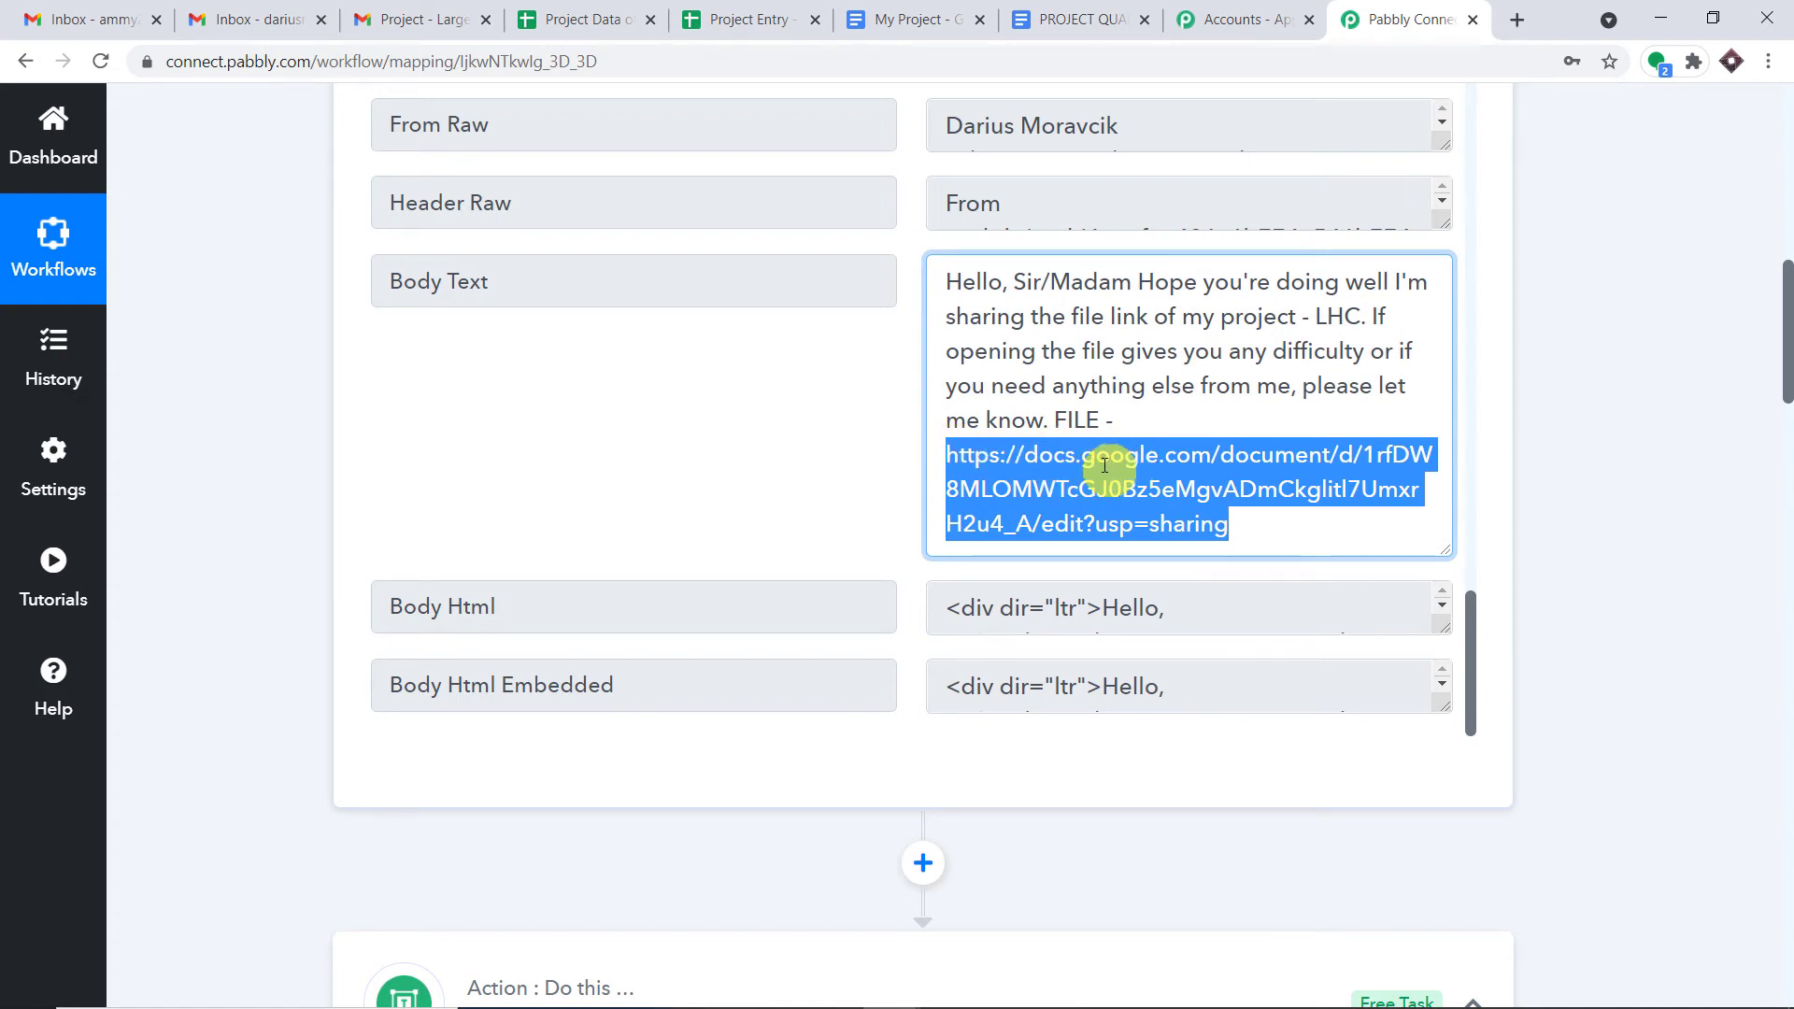
pyautogui.moveTo(1787, 301); pyautogui.dragTo(1787, 869)
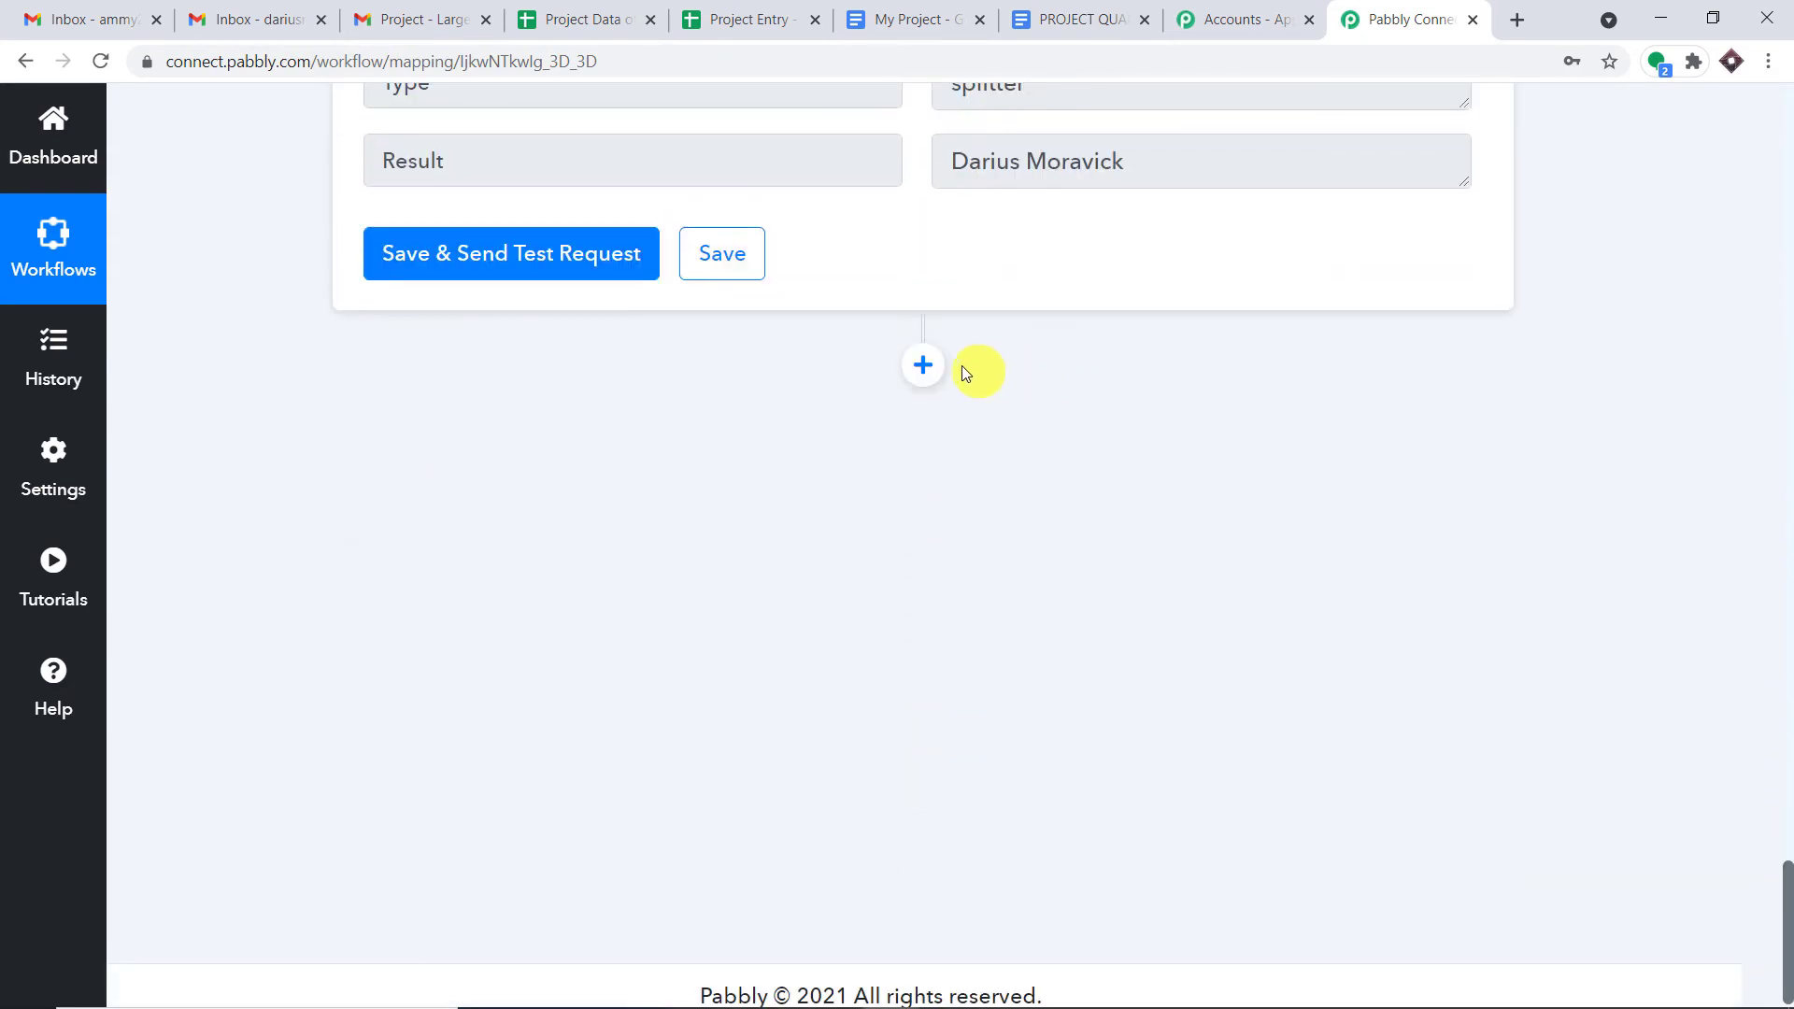
# - Add a third action step after the sender parser using the Text Formatter by Pabbly app
pyautogui.click(936, 368)
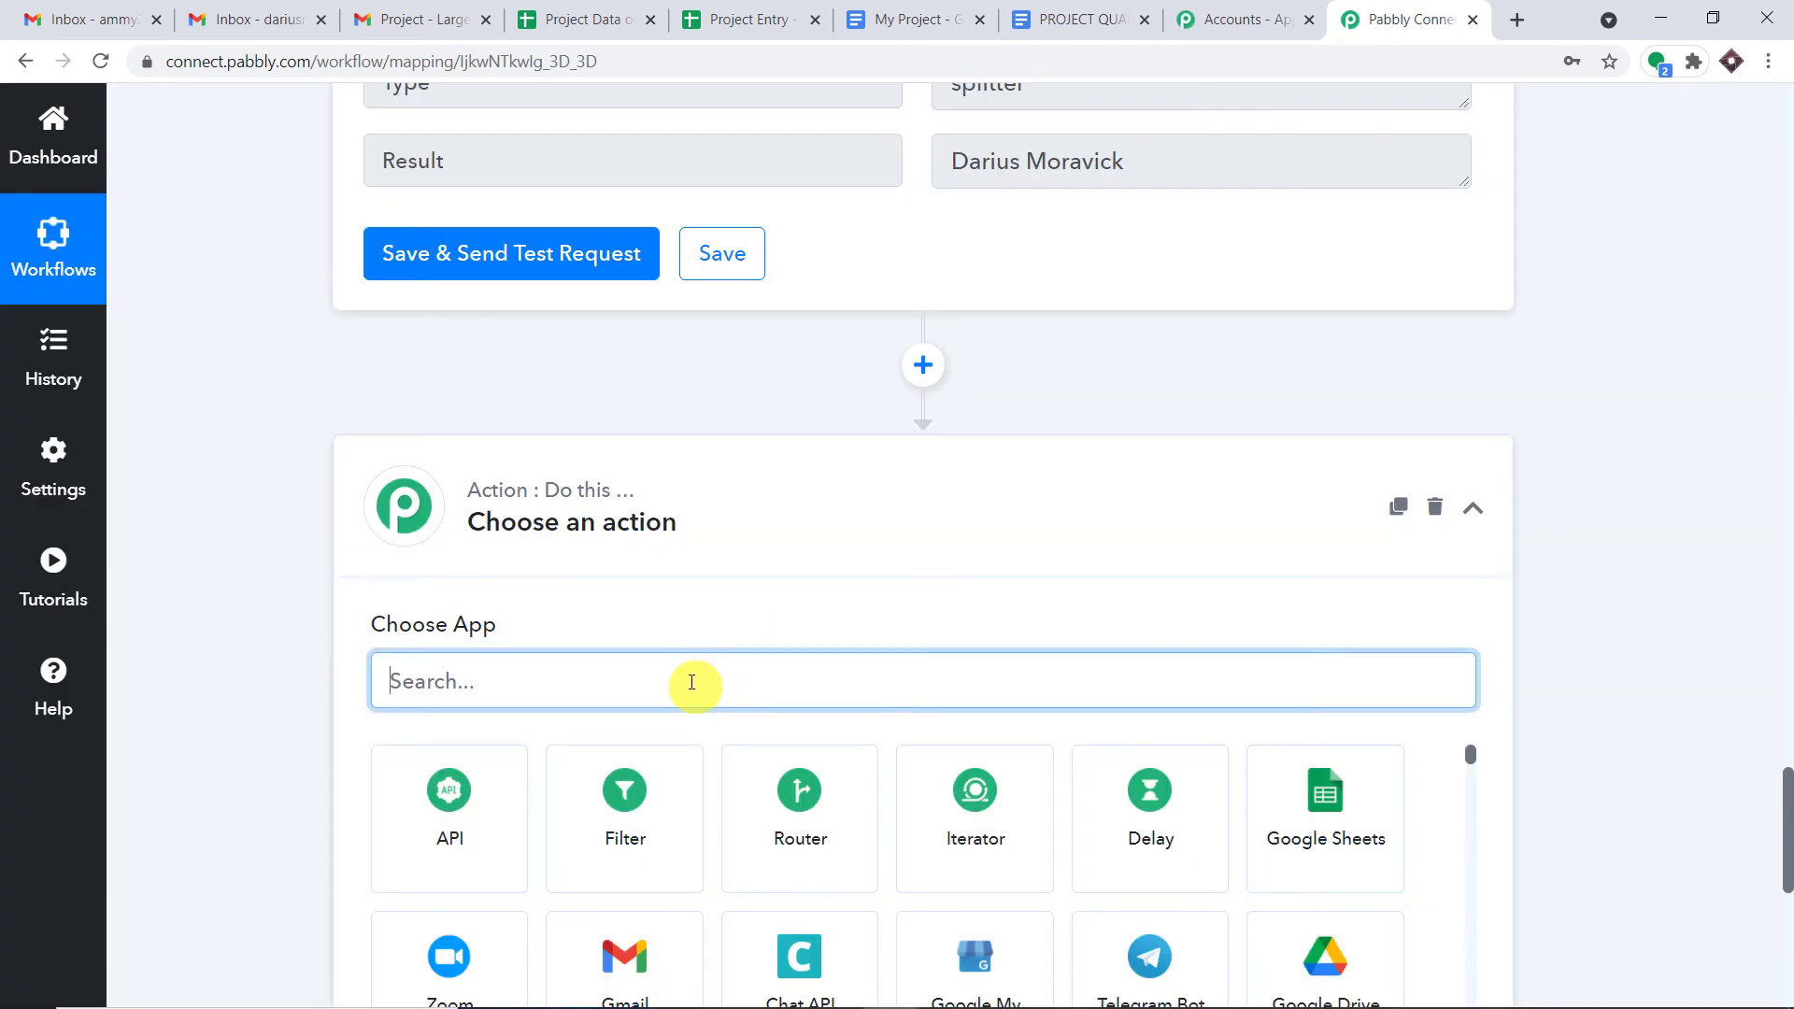
pyautogui.write('tex')
pyautogui.click(626, 802)
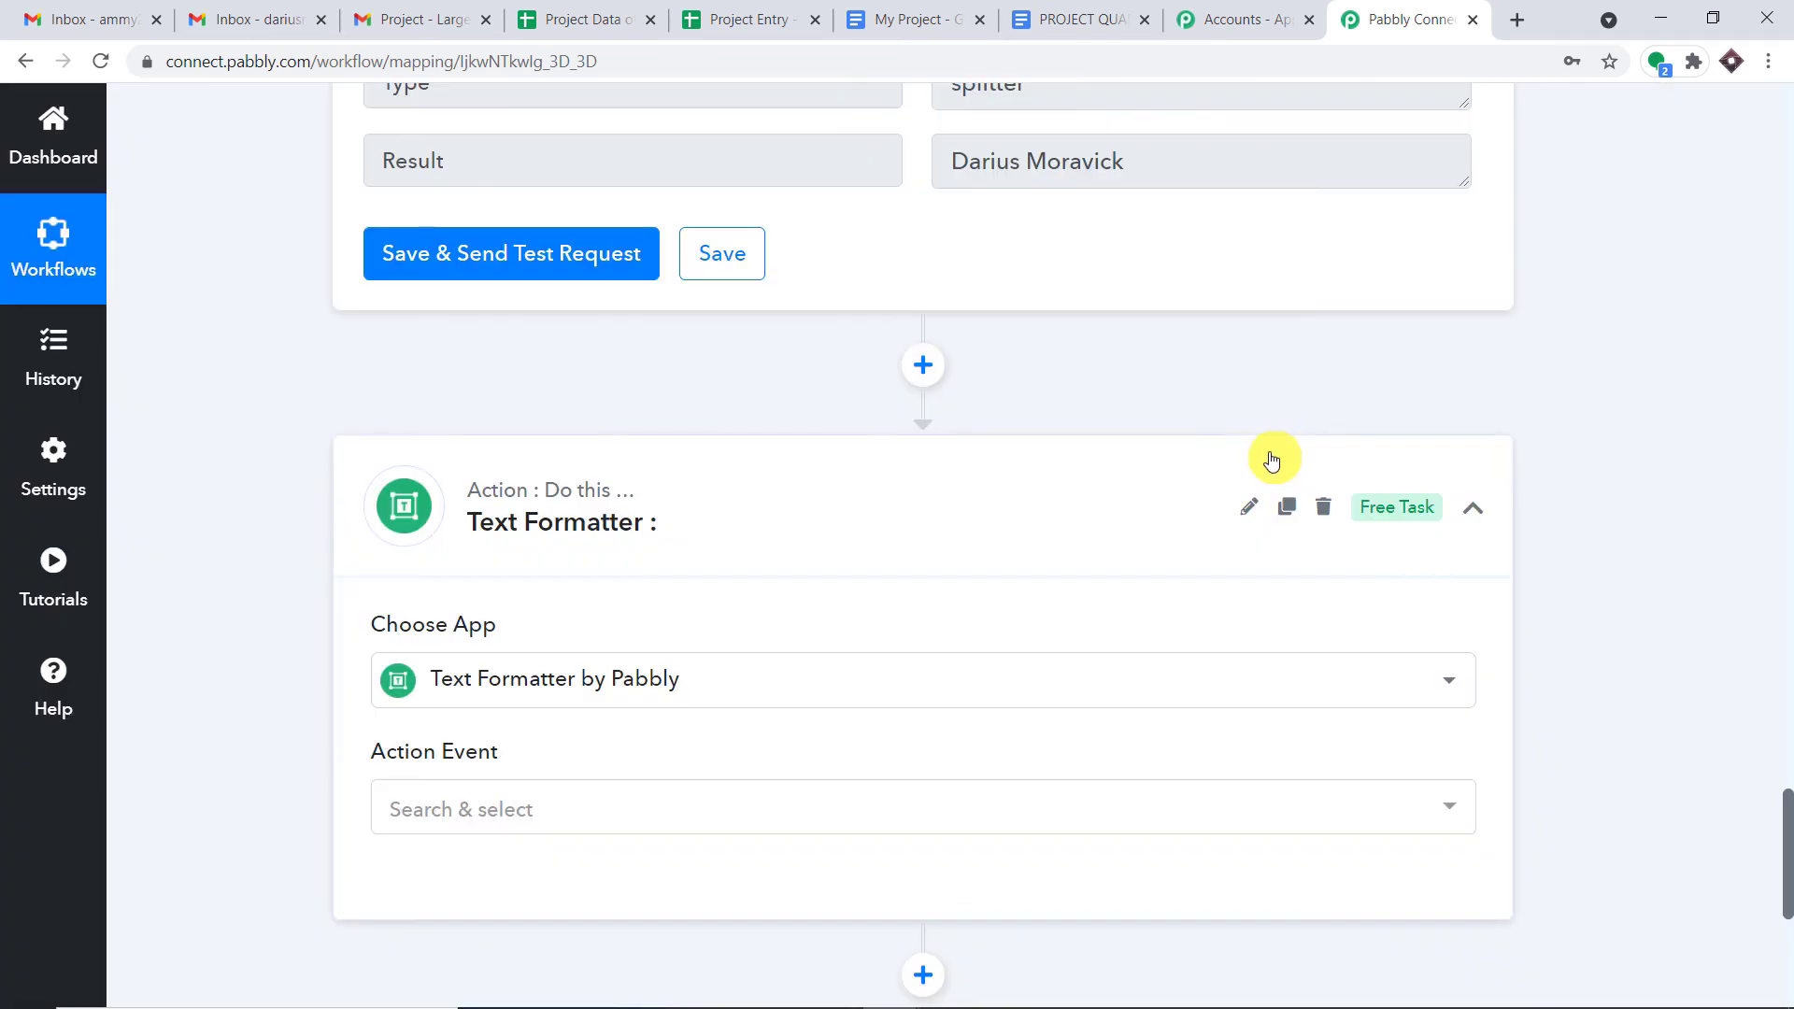
pyautogui.scroll(-3, 1121, 477)
# - Set the new step's action event to Text Parser and connect it
pyautogui.click(881, 592)
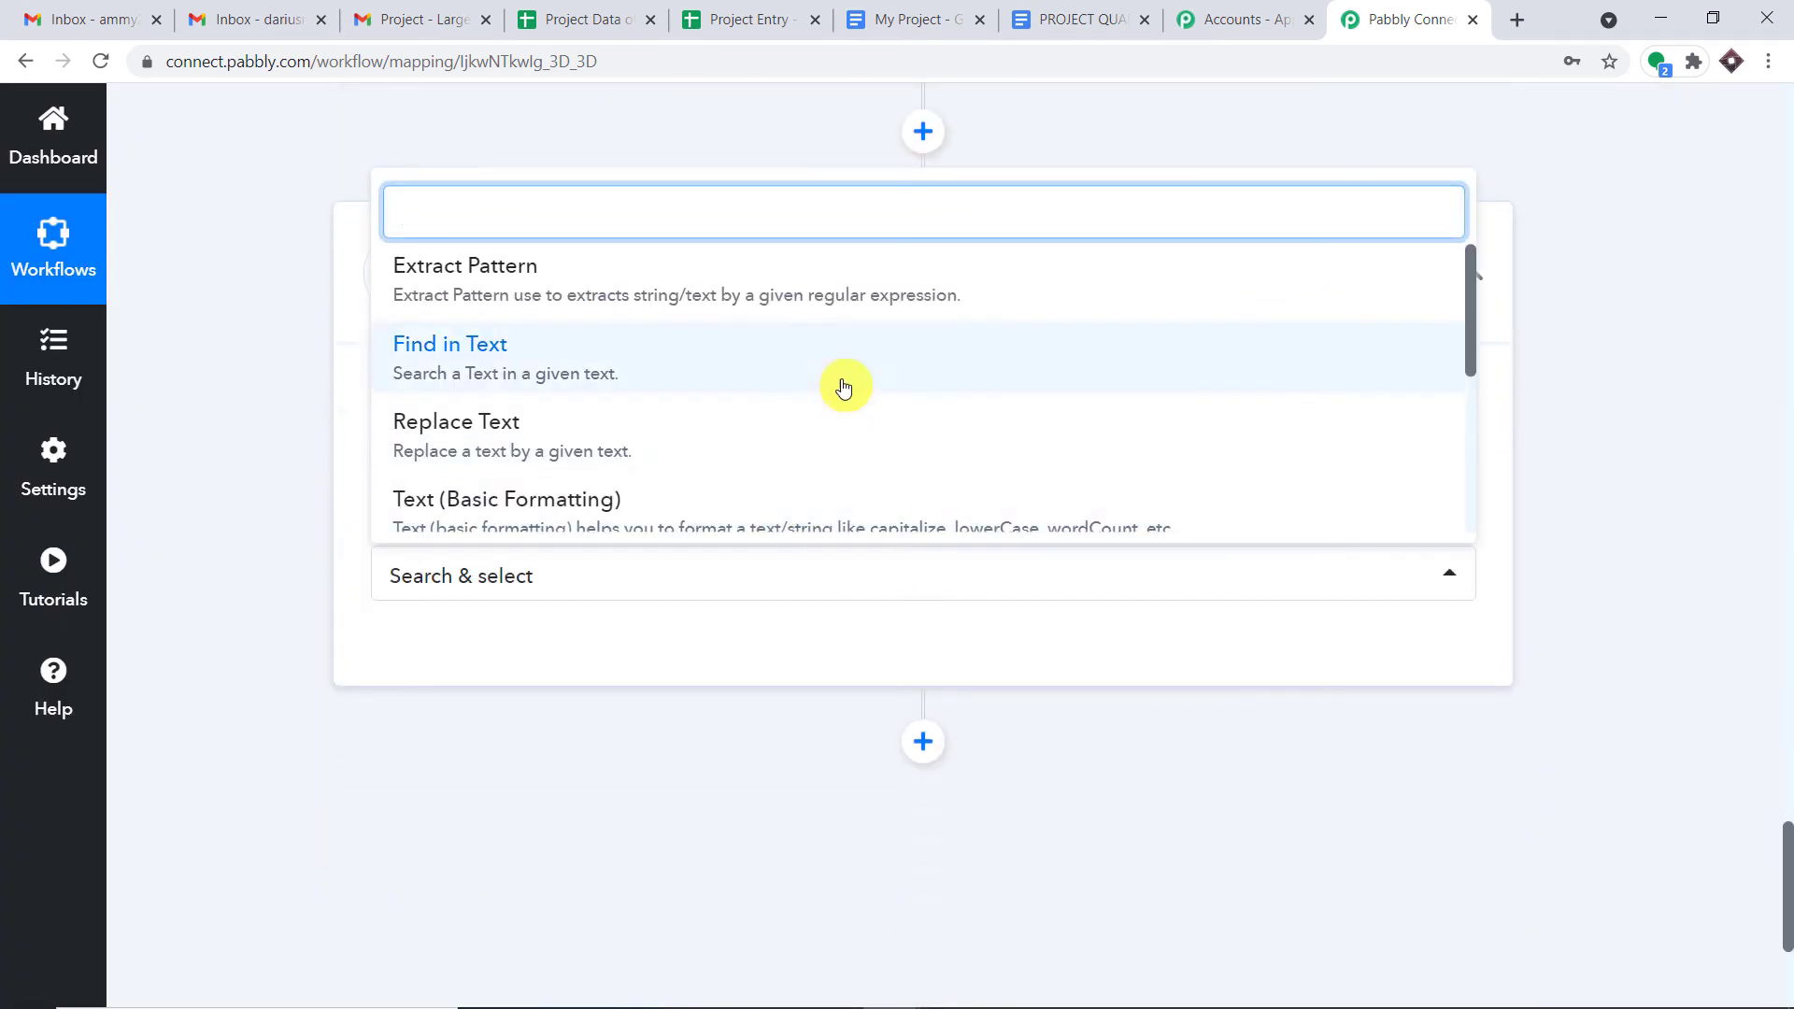
pyautogui.scroll(-3, 889, 380)
pyautogui.click(902, 352)
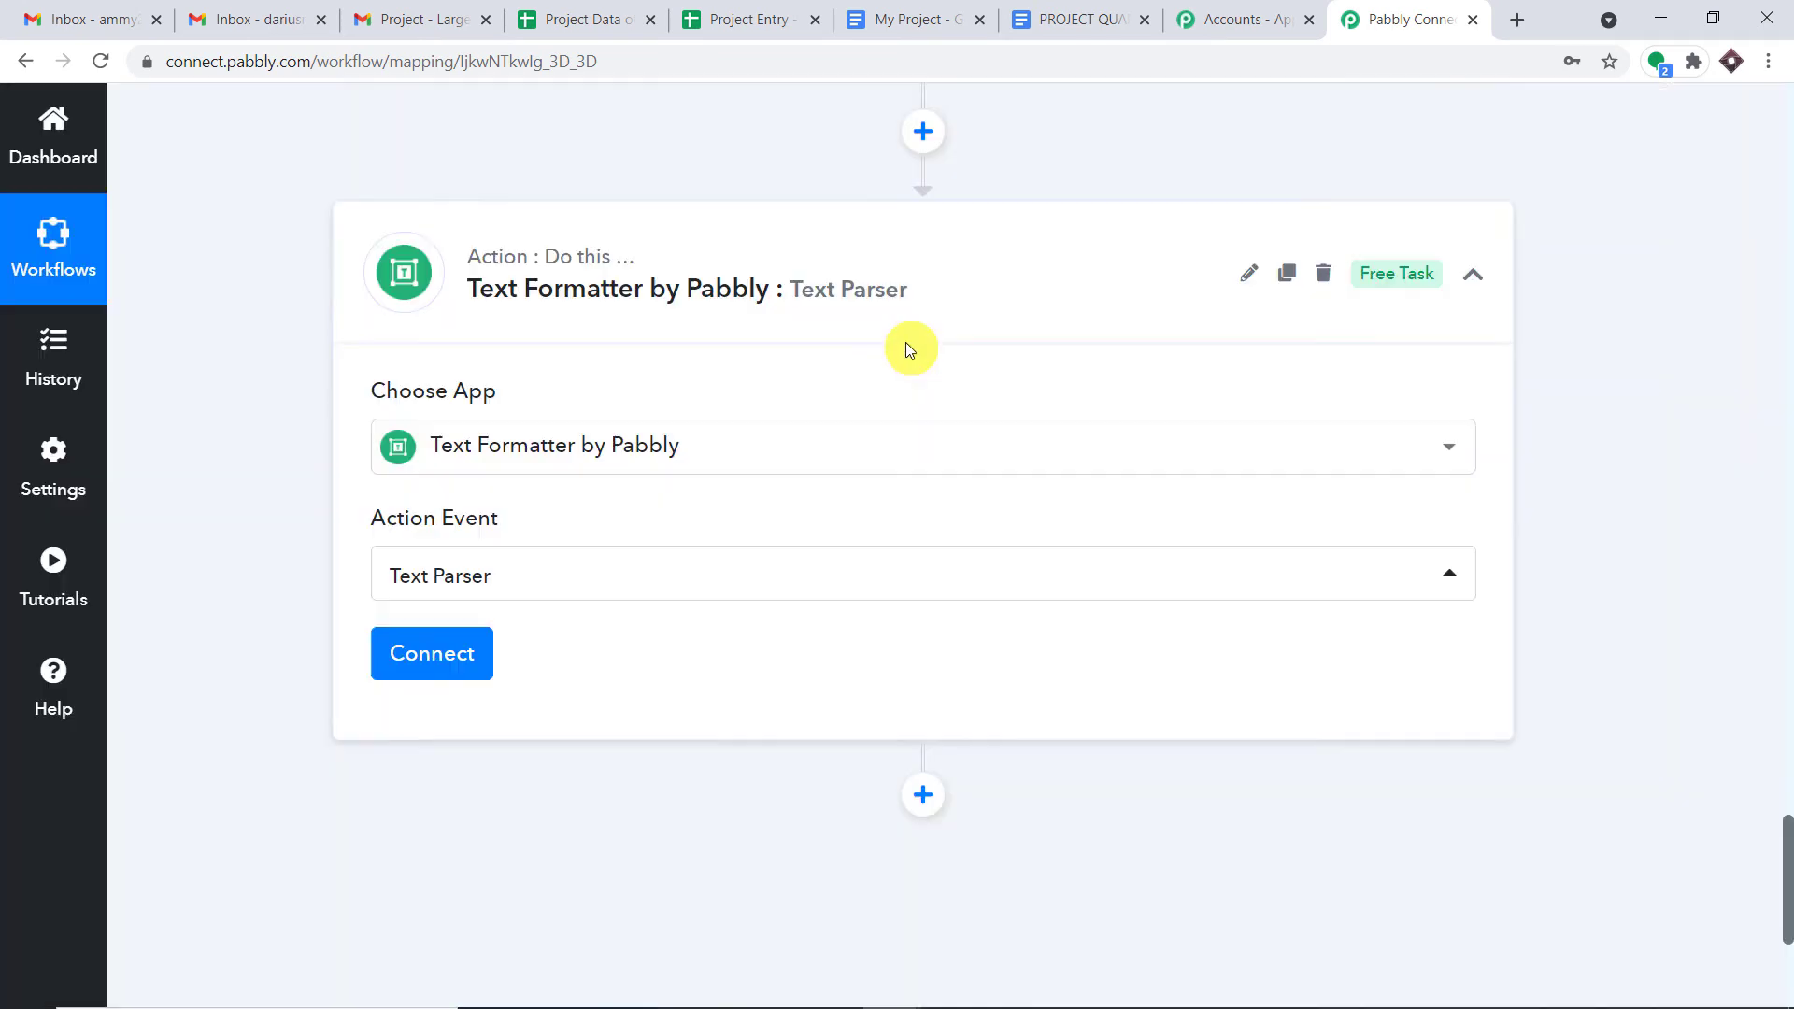
pyautogui.click(484, 652)
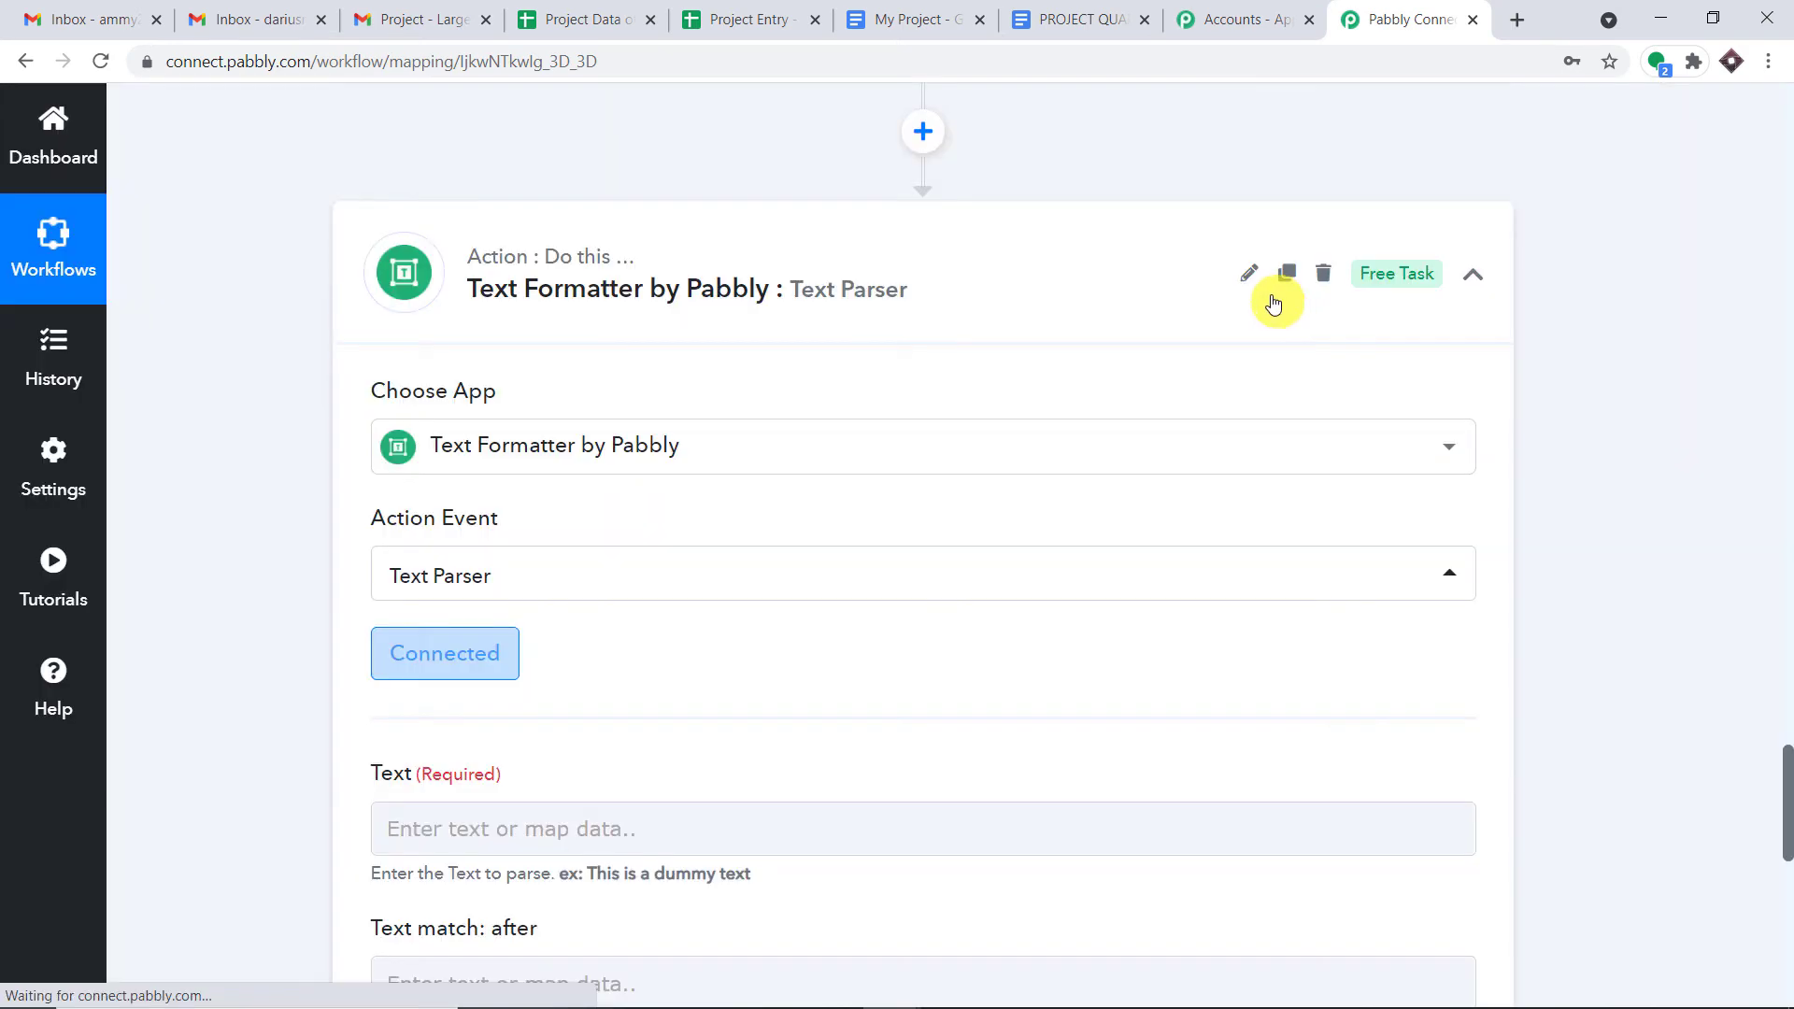
pyautogui.scroll(-4, 1261, 356)
# - Review the email Body Text captured by the Email Parser trigger in the earlier steps
pyautogui.click(1787, 472)
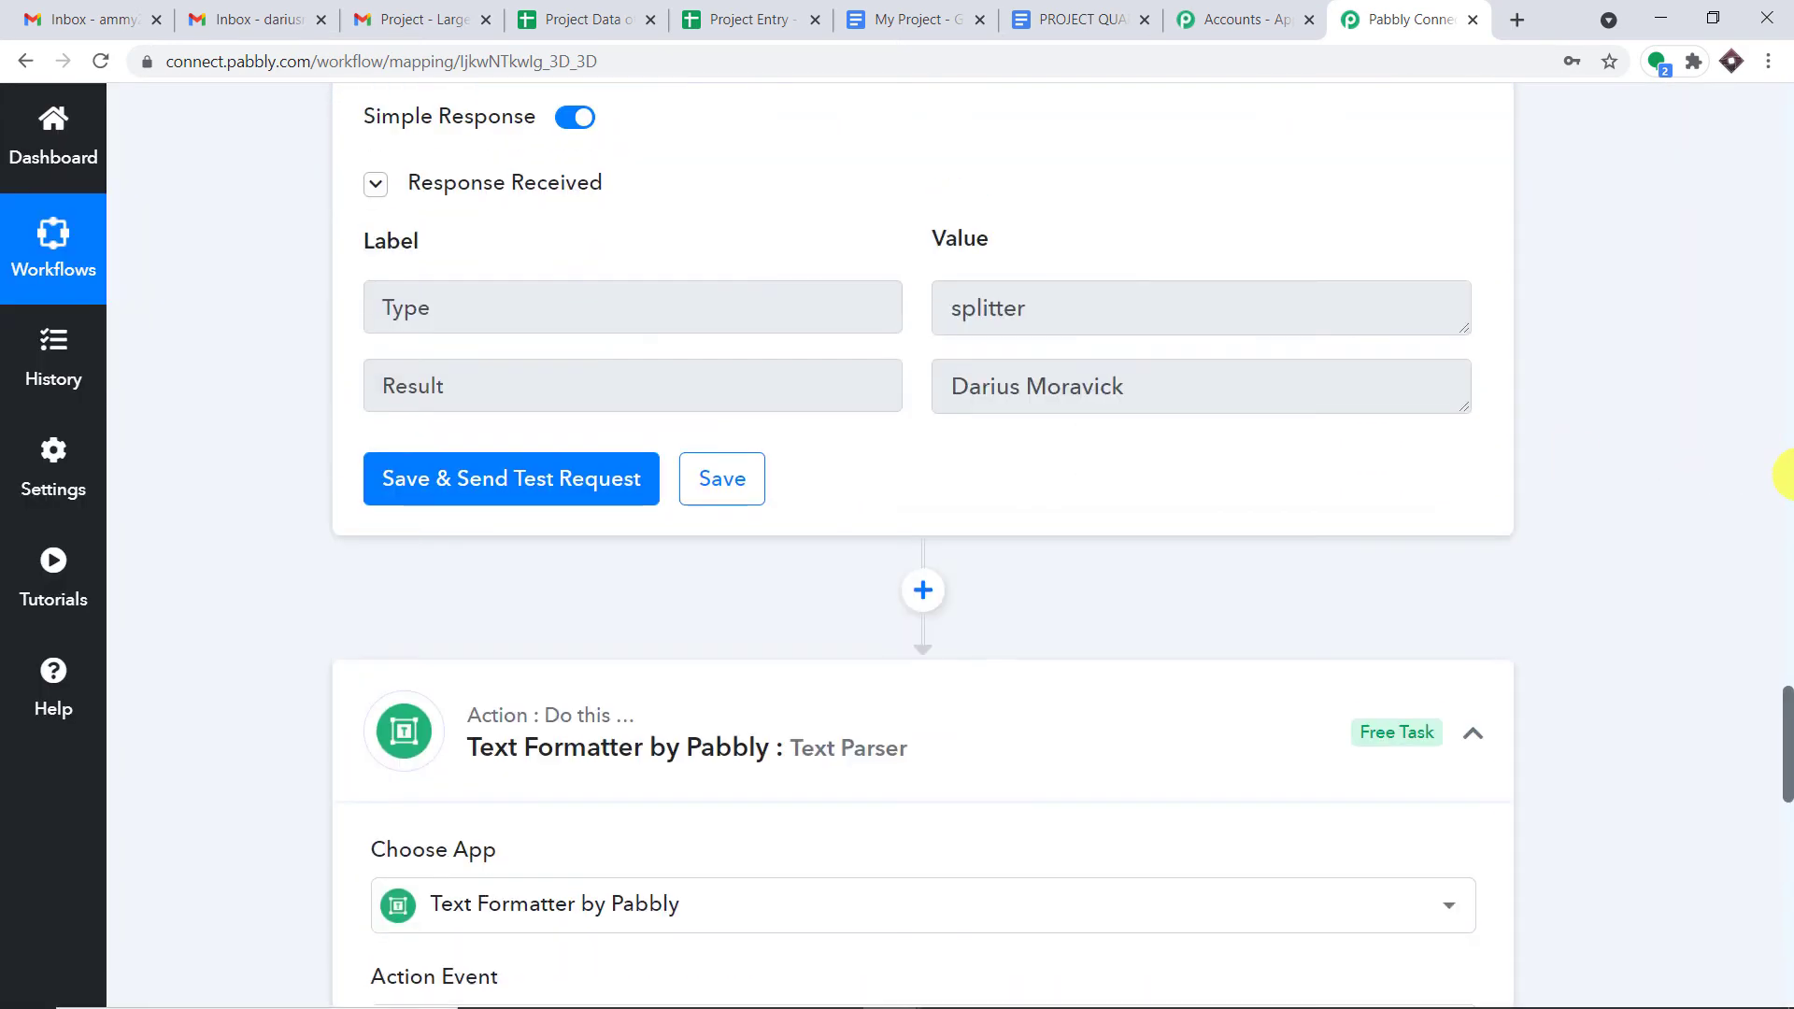
pyautogui.moveTo(1787, 472); pyautogui.dragTo(1785, 247)
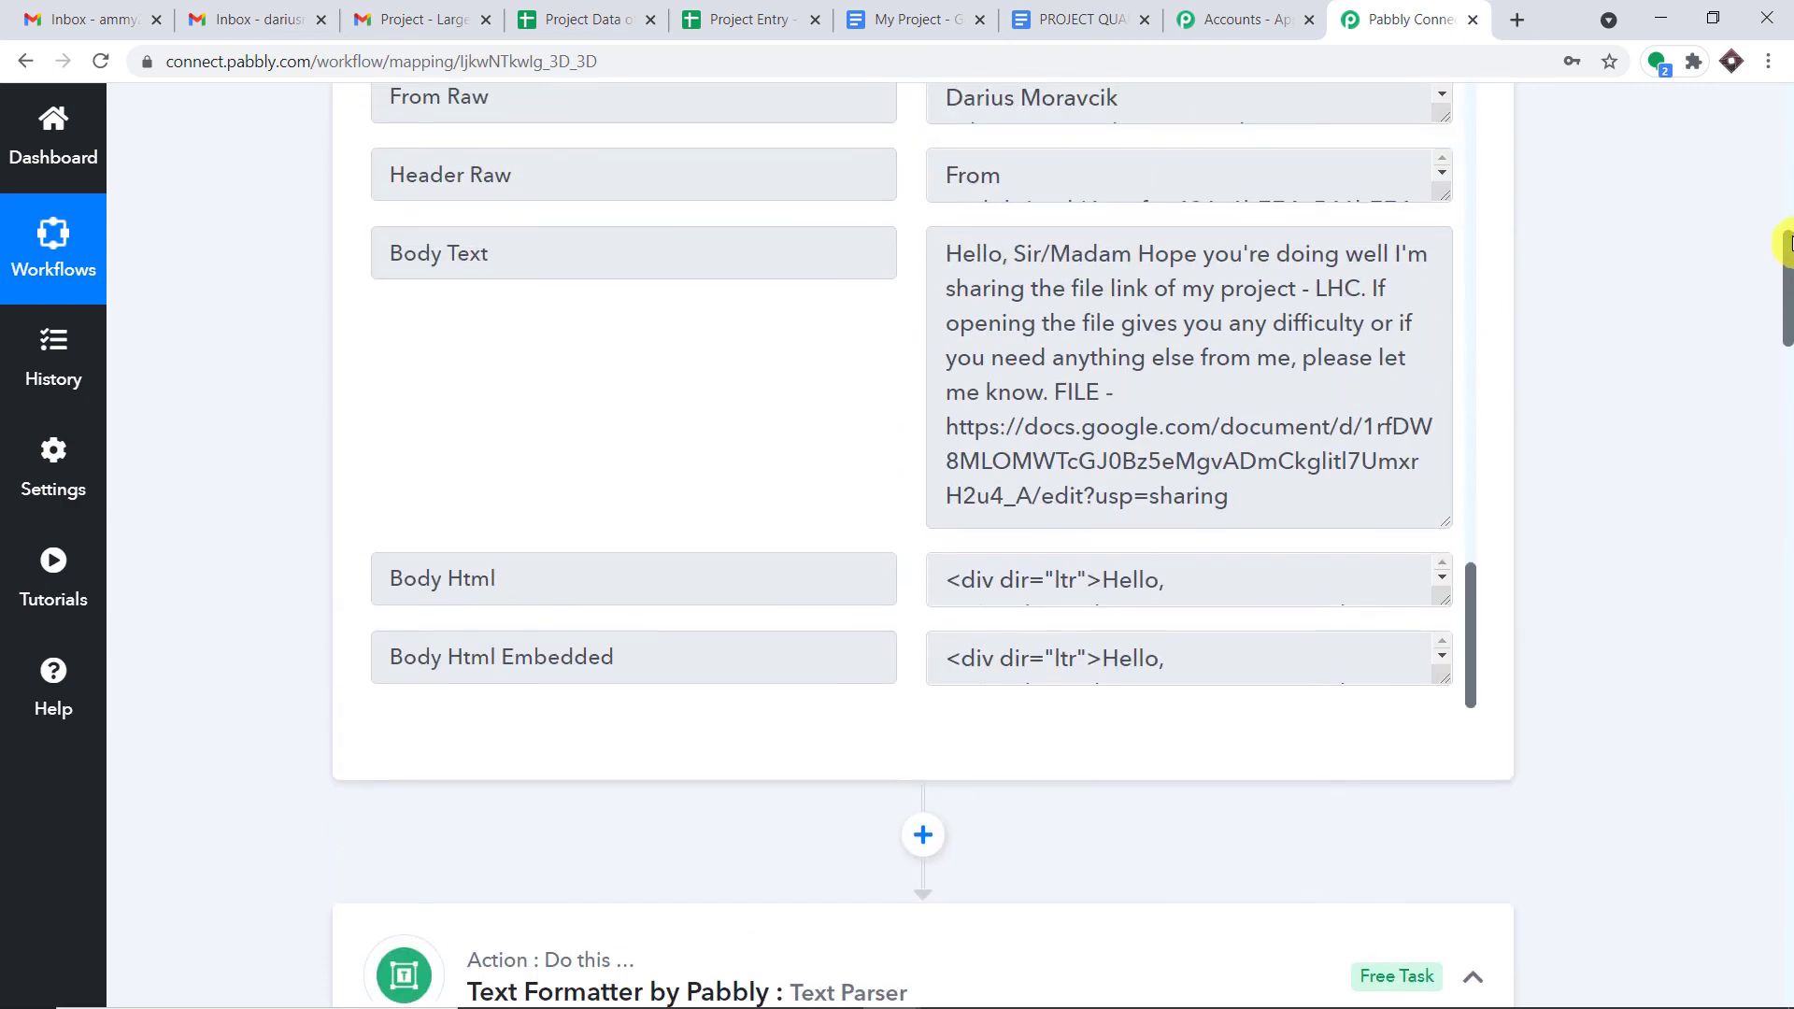
pyautogui.click(409, 281)
pyautogui.moveTo(501, 289); pyautogui.dragTo(382, 277)
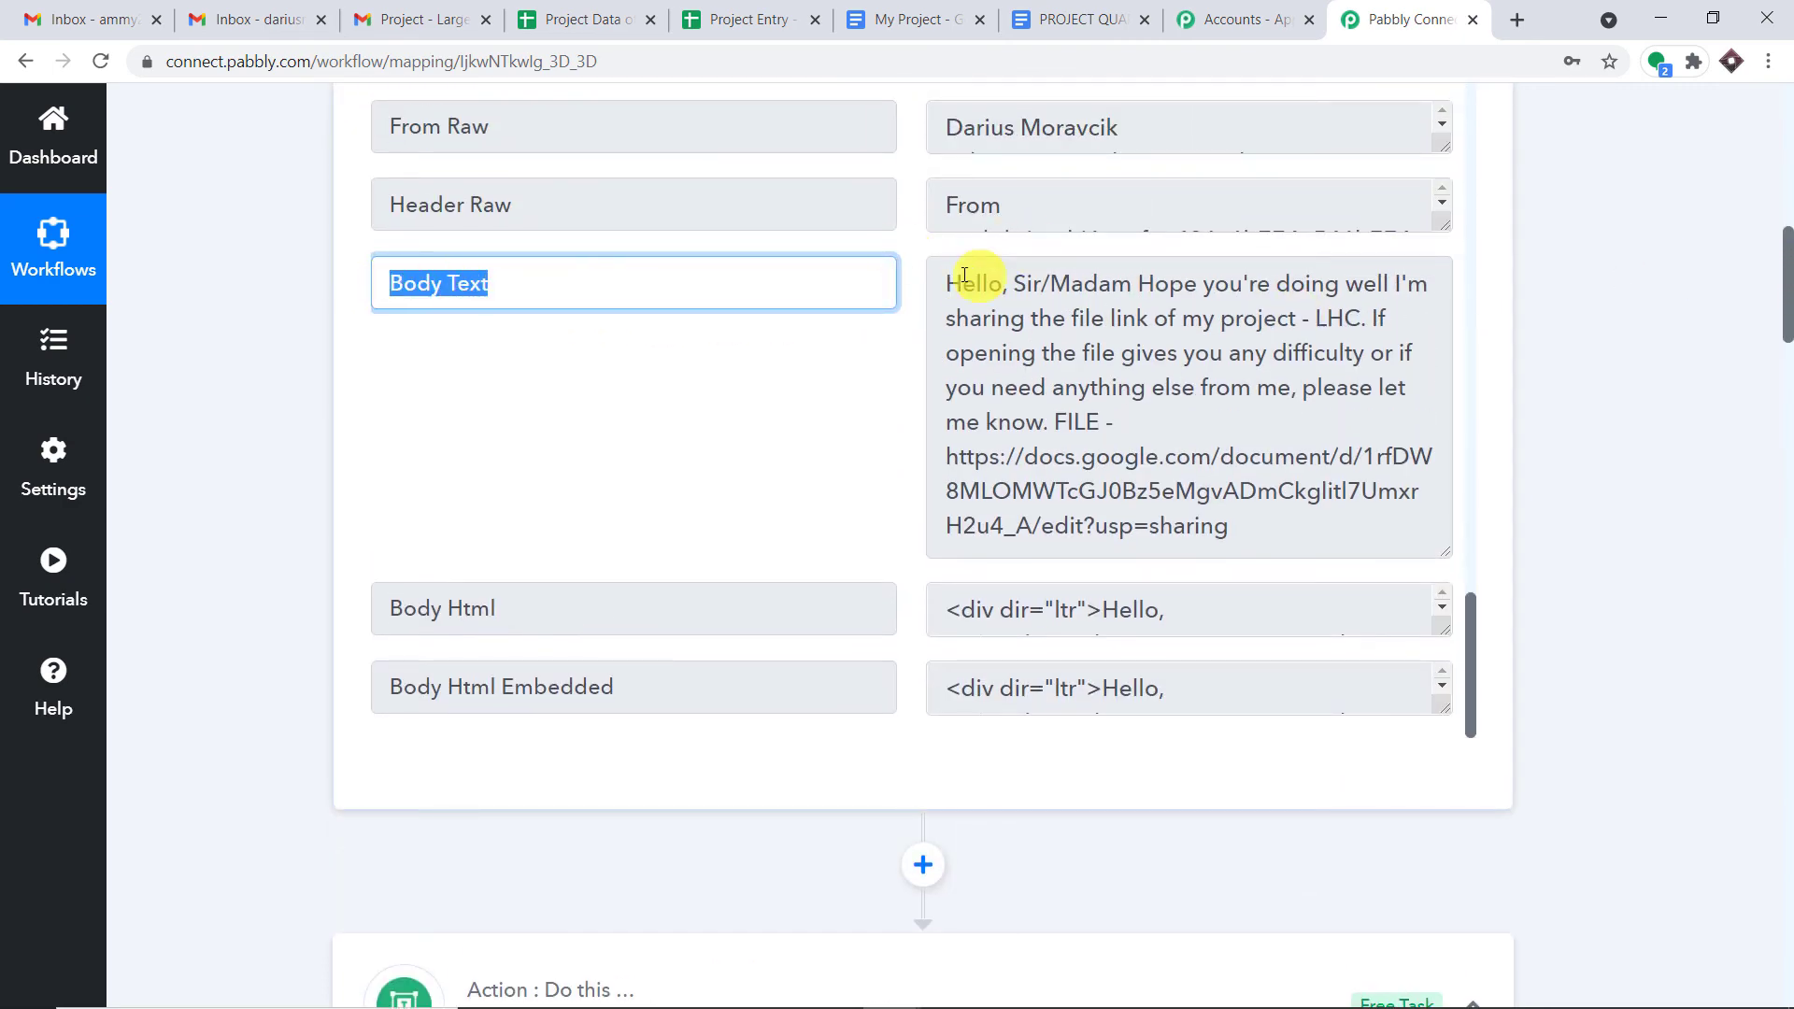
pyautogui.moveTo(965, 277); pyautogui.dragTo(942, 458)
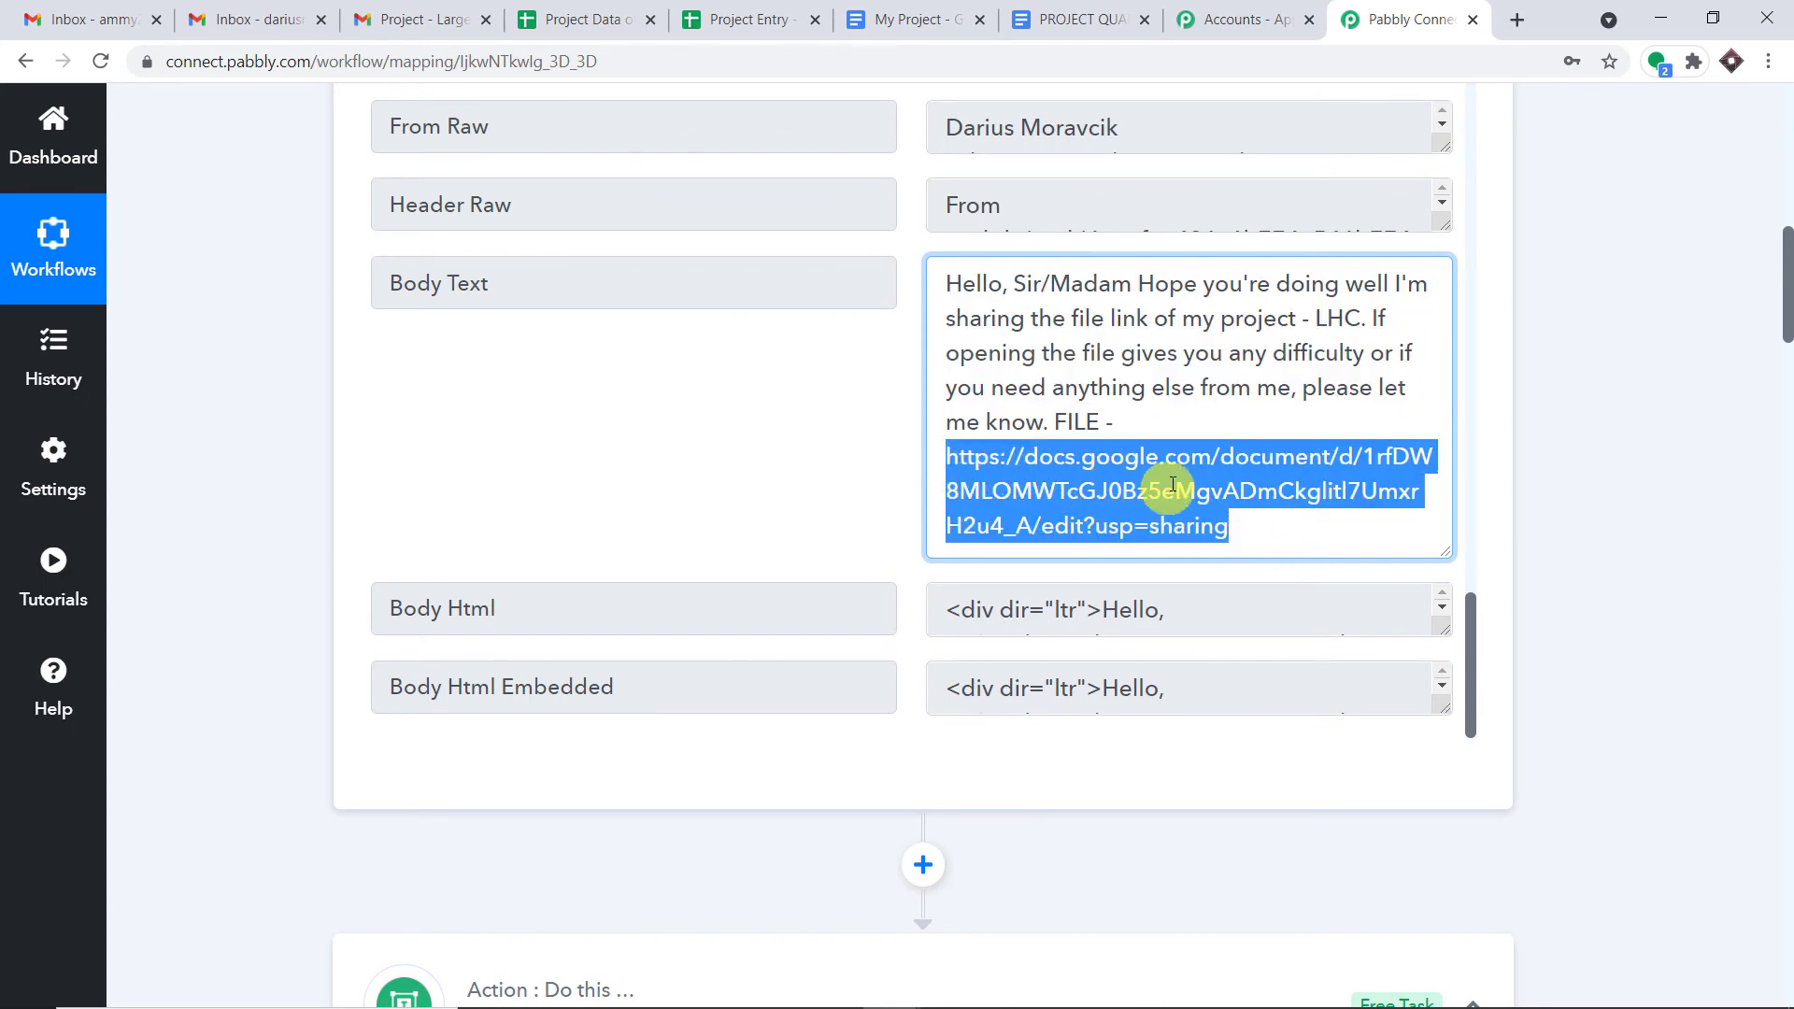
pyautogui.moveTo(1785, 351); pyautogui.dragTo(1787, 903)
# - Map the Email Parser's Body Text into the Text field
pyautogui.click(699, 436)
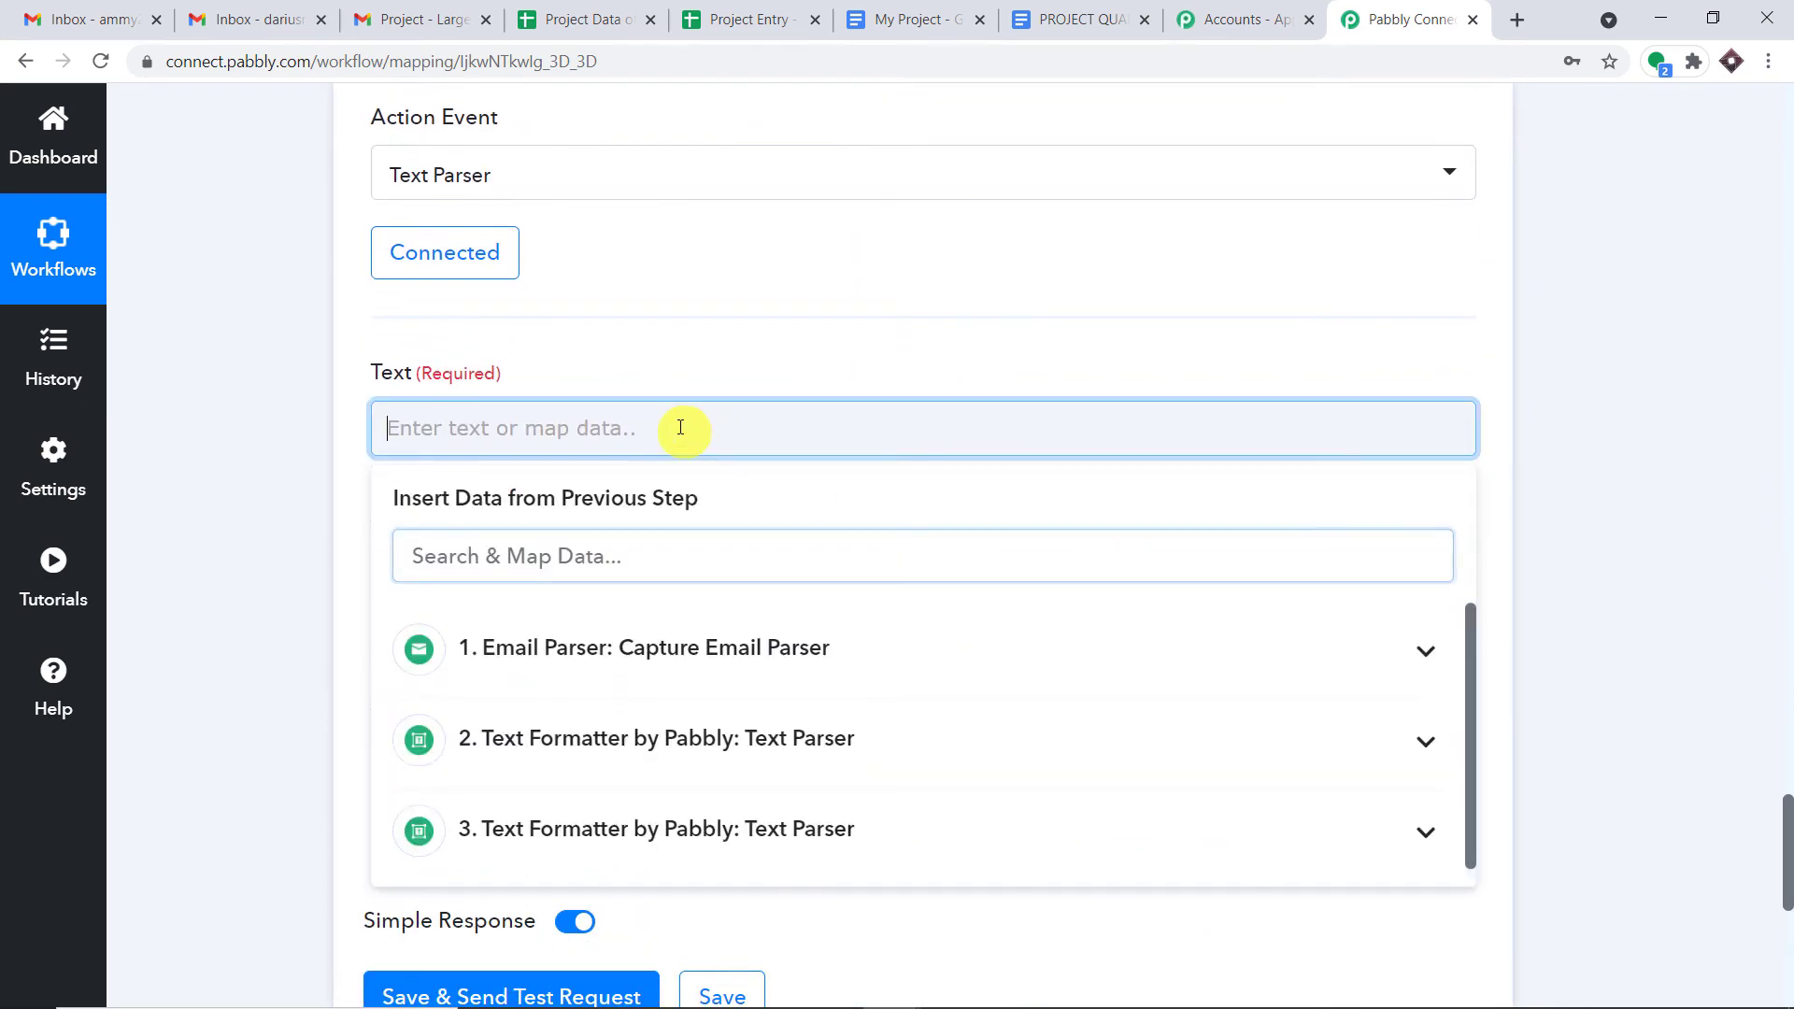
pyautogui.click(689, 648)
pyautogui.scroll(-15, 944, 757)
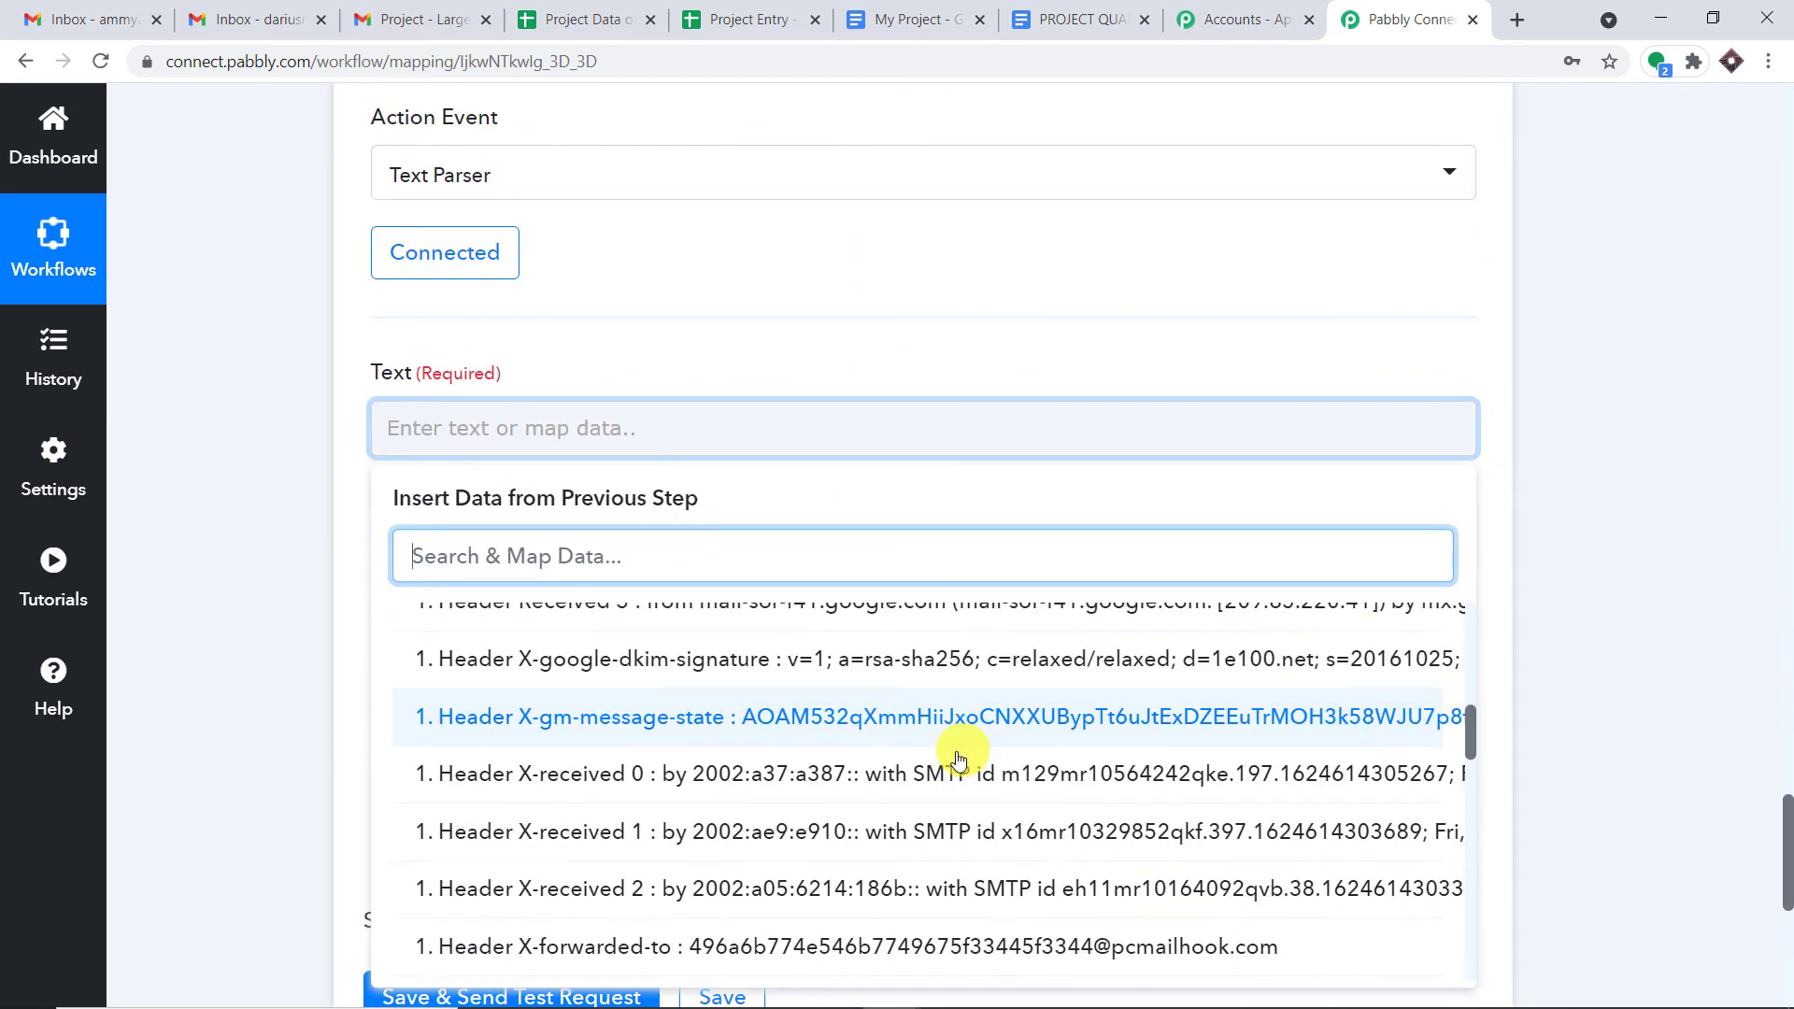
pyautogui.scroll(-8, 949, 759)
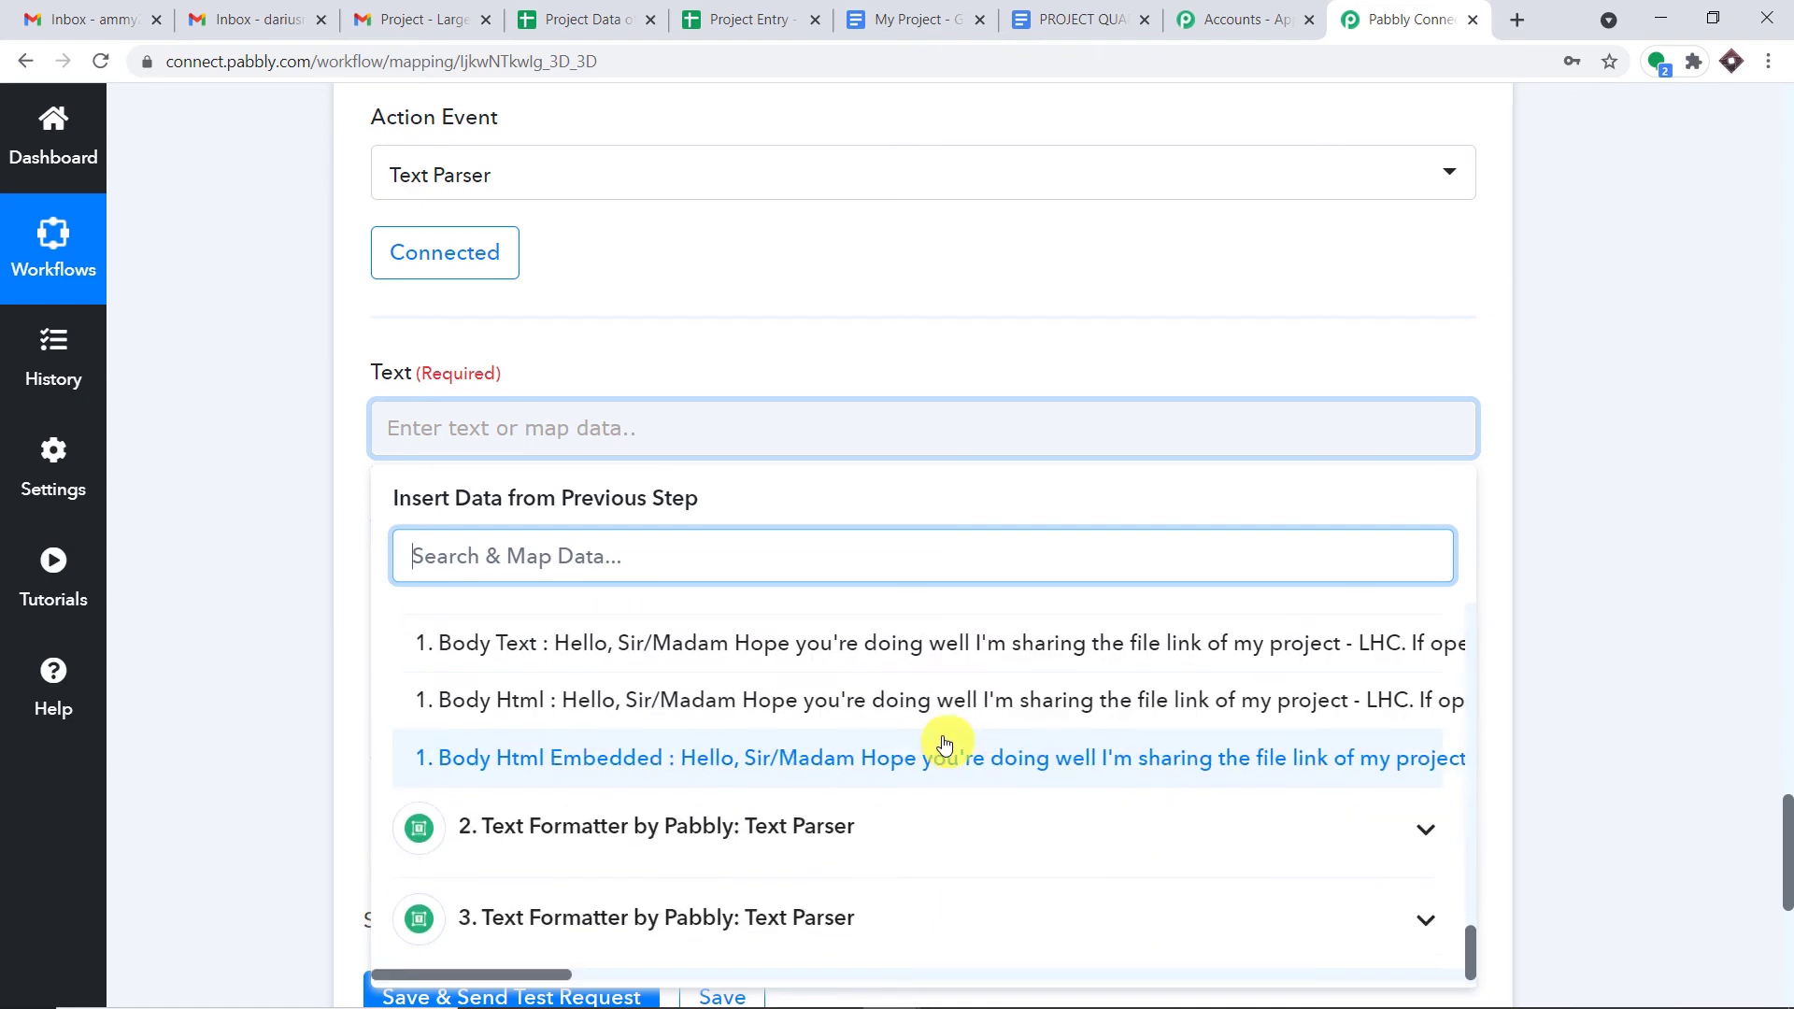
pyautogui.click(699, 657)
pyautogui.click(995, 344)
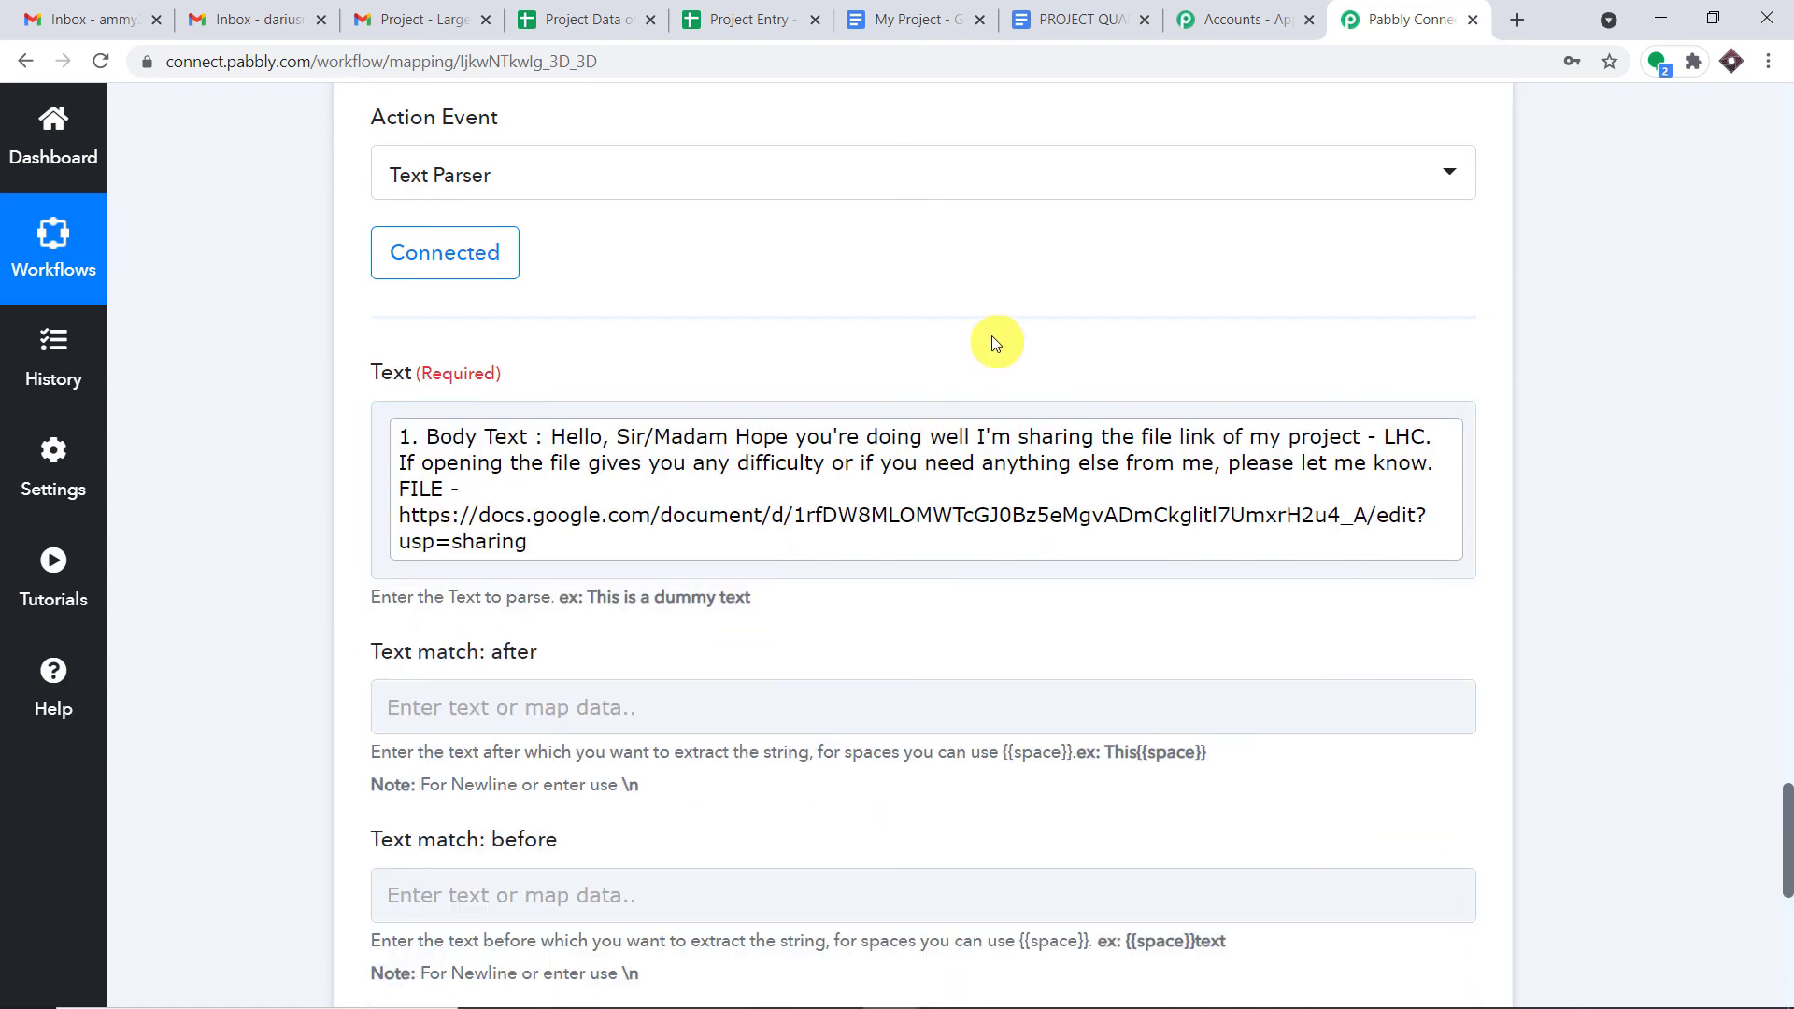
# - Set Text match: after to 'FILE -'
pyautogui.scroll(-1, 995, 344)
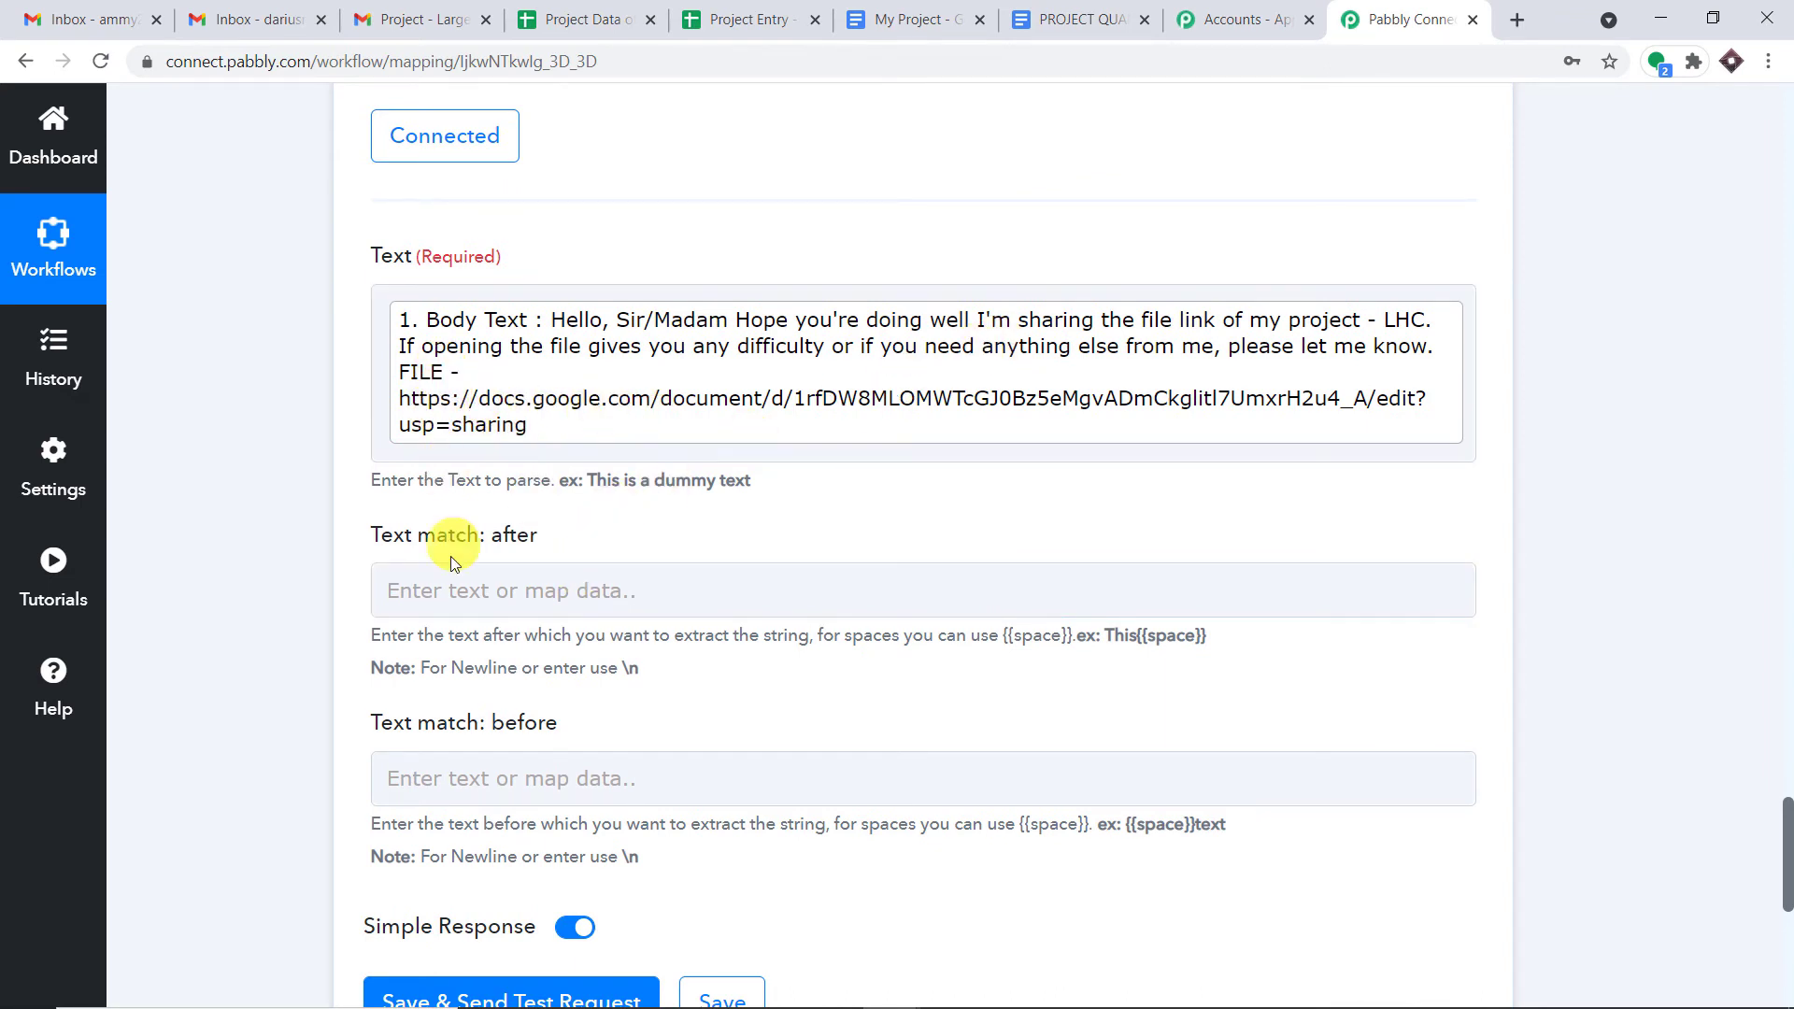
pyautogui.click(449, 588)
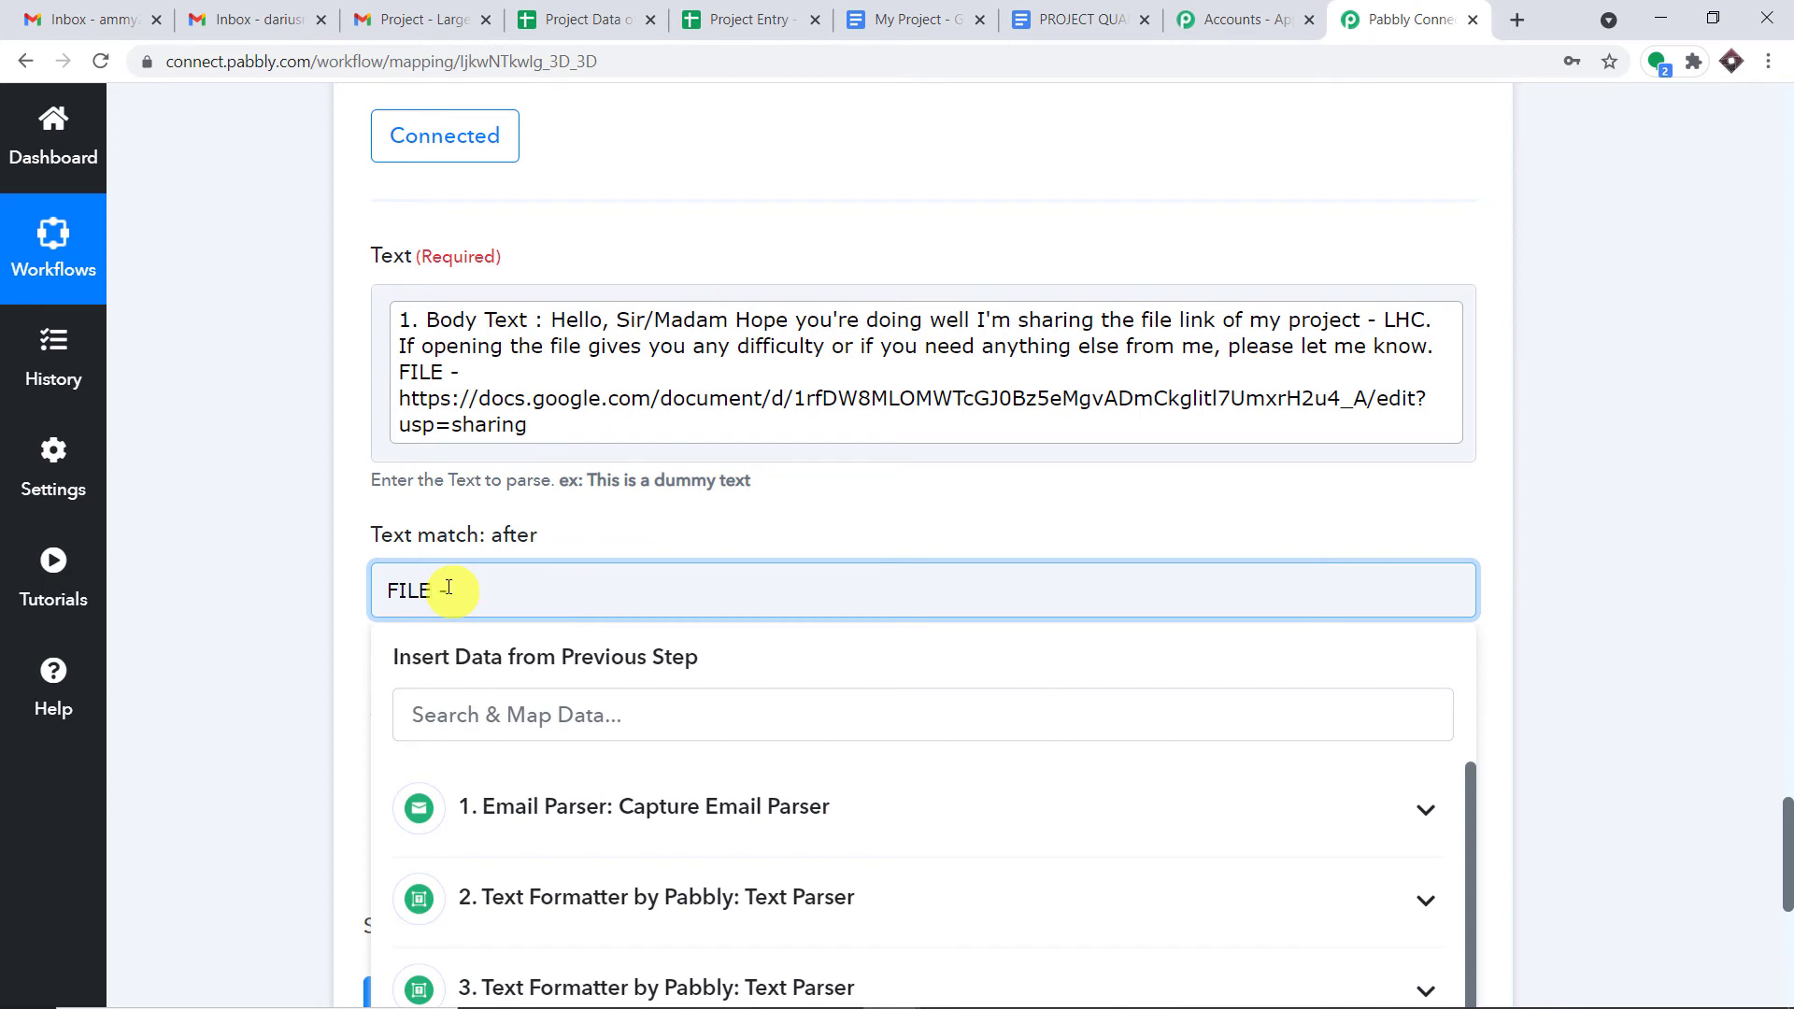
pyautogui.click(643, 511)
pyautogui.scroll(-1, 669, 529)
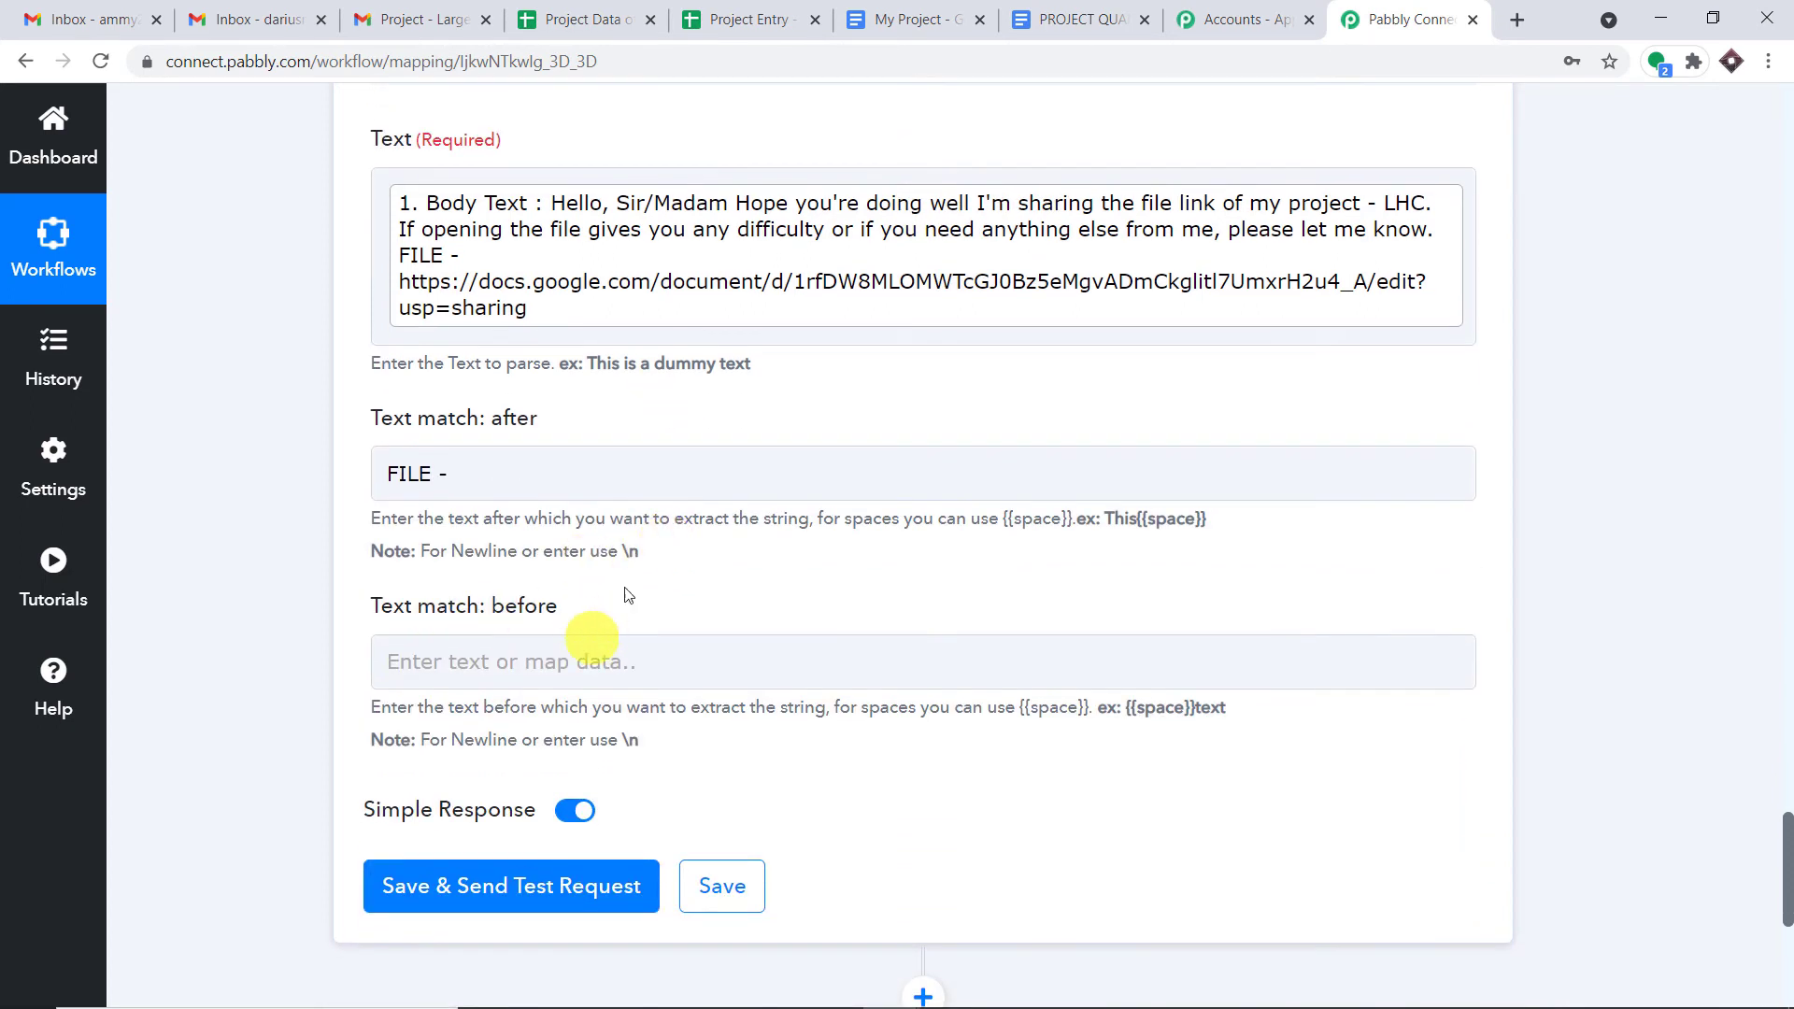
pyautogui.click(561, 310)
pyautogui.click(526, 683)
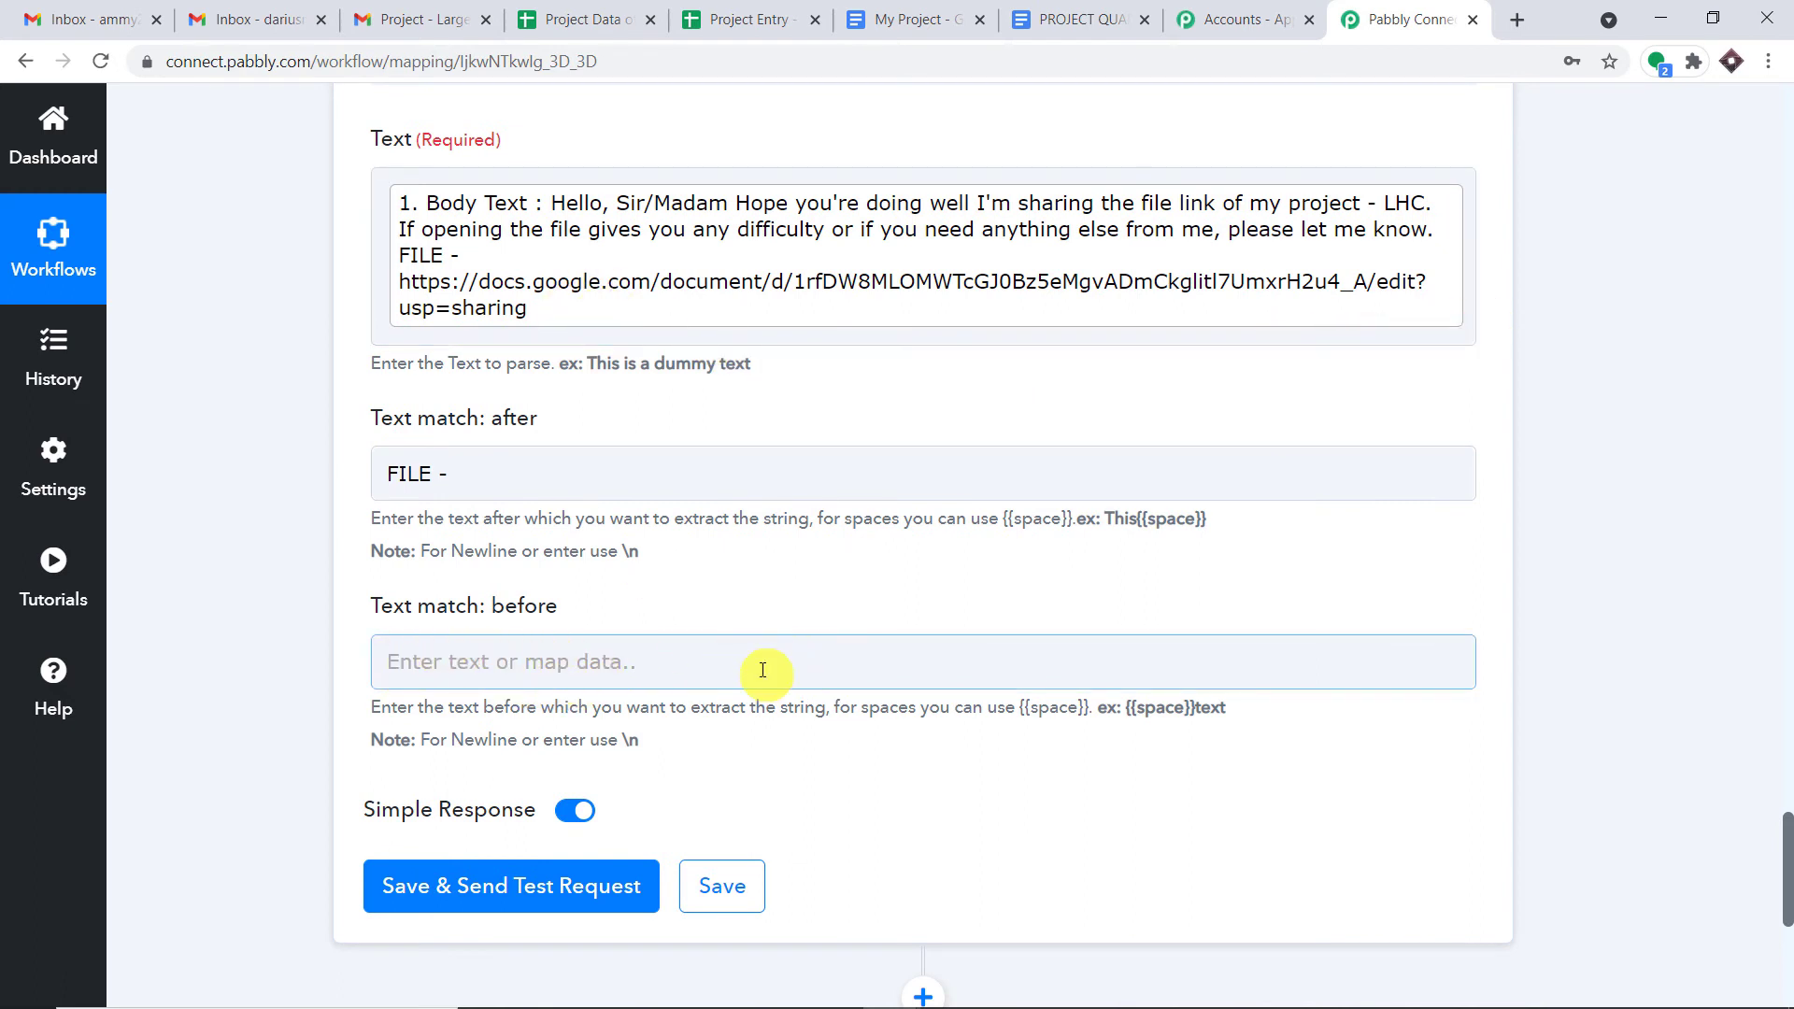
# - Test the step, confirm the extracted file URL, and bring up the Project Data of Students sheet
pyautogui.click(533, 896)
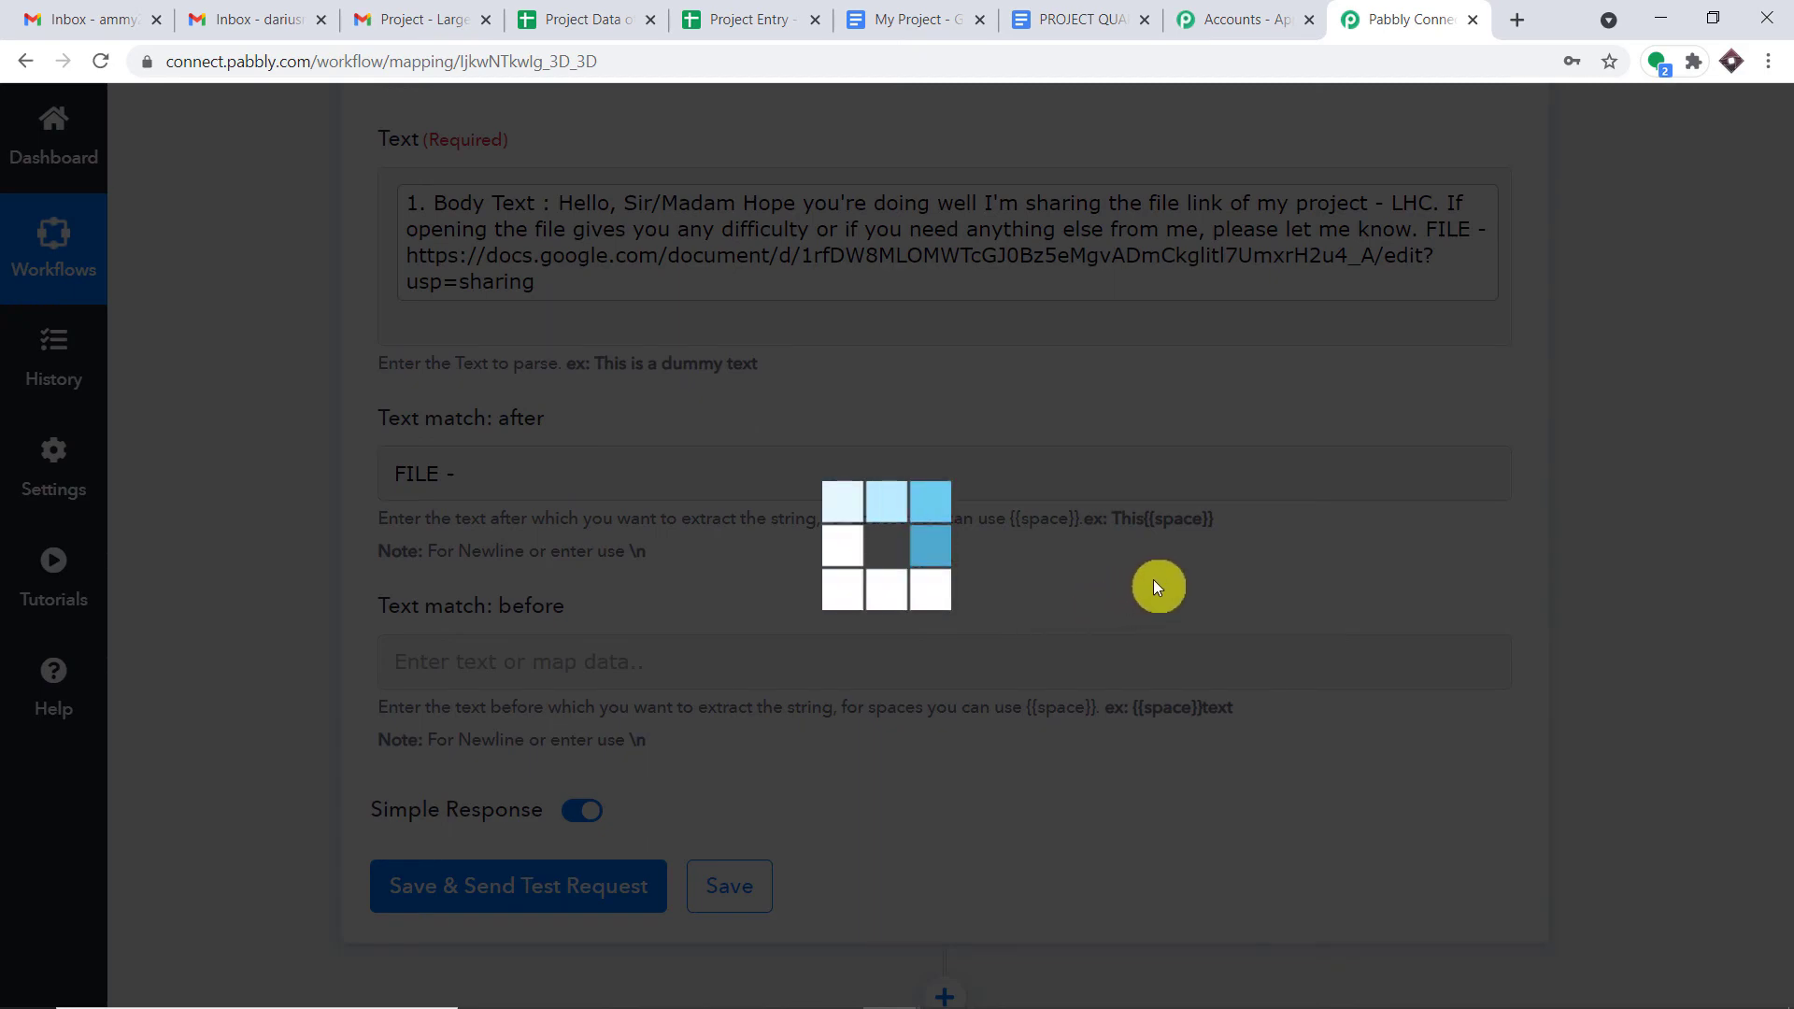
pyautogui.scroll(-5, 1182, 593)
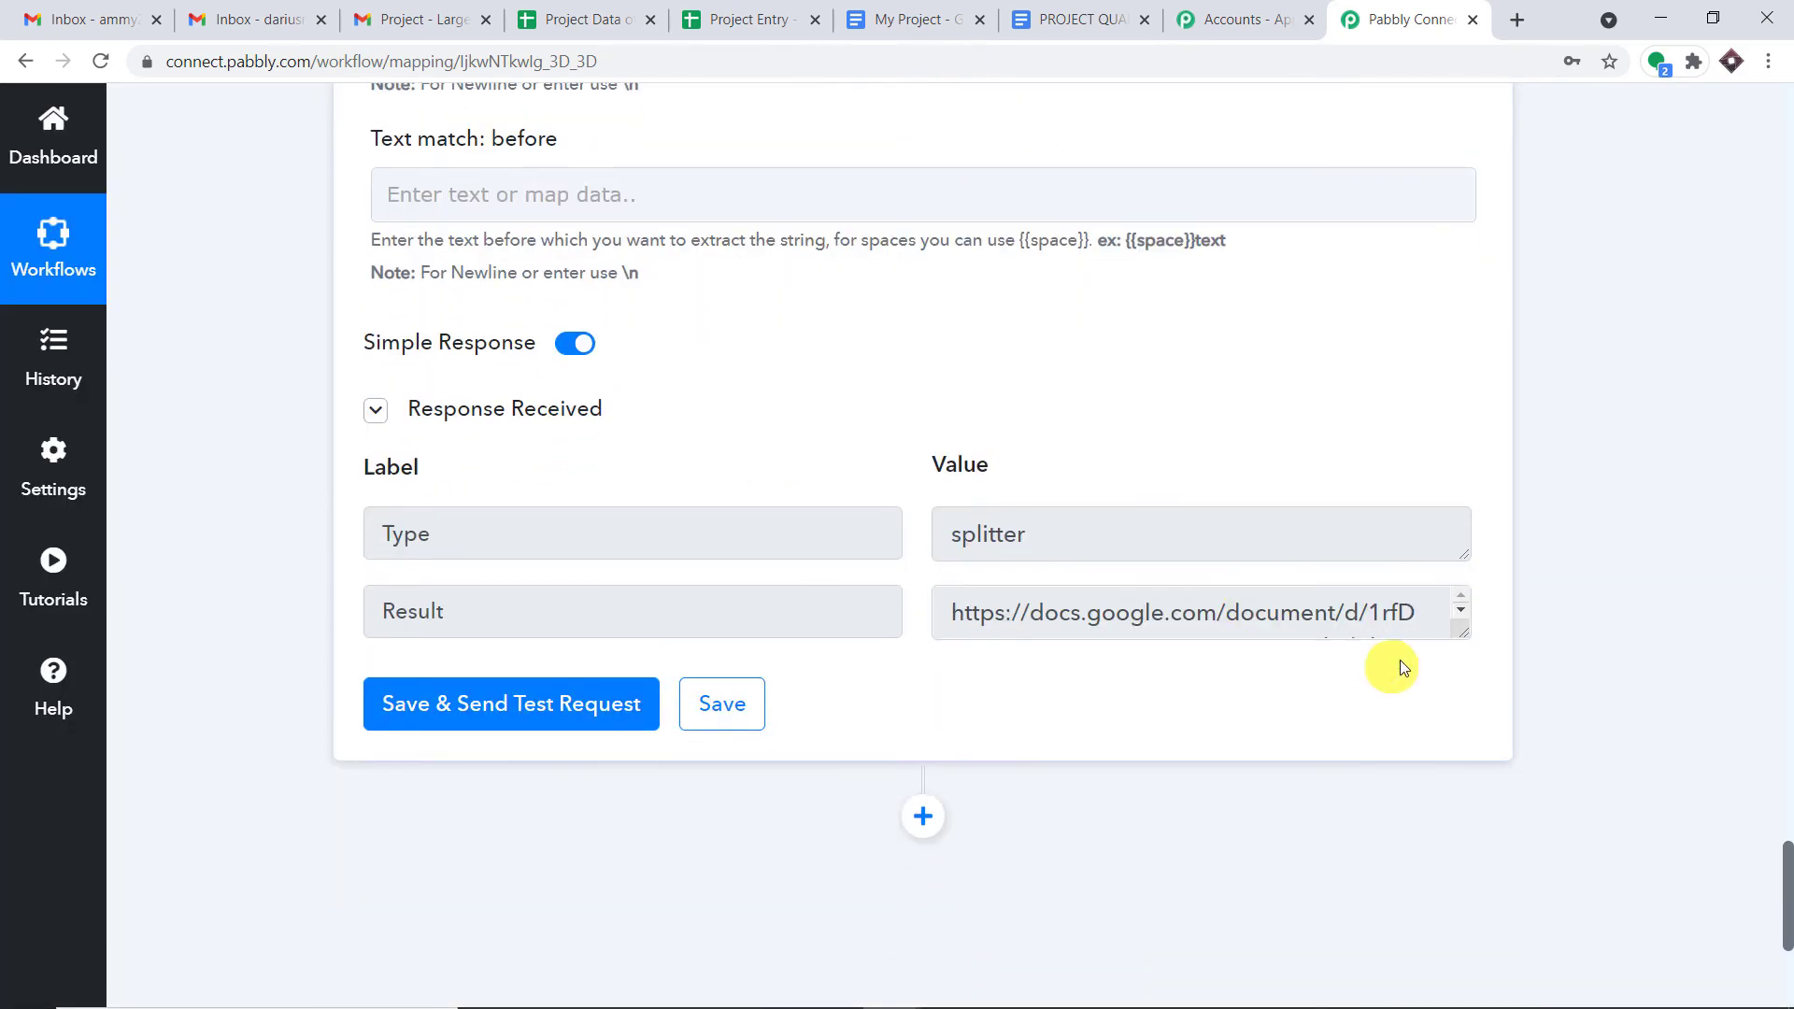
pyautogui.moveTo(1457, 638); pyautogui.dragTo(1464, 842)
pyautogui.moveTo(1309, 745); pyautogui.dragTo(961, 612)
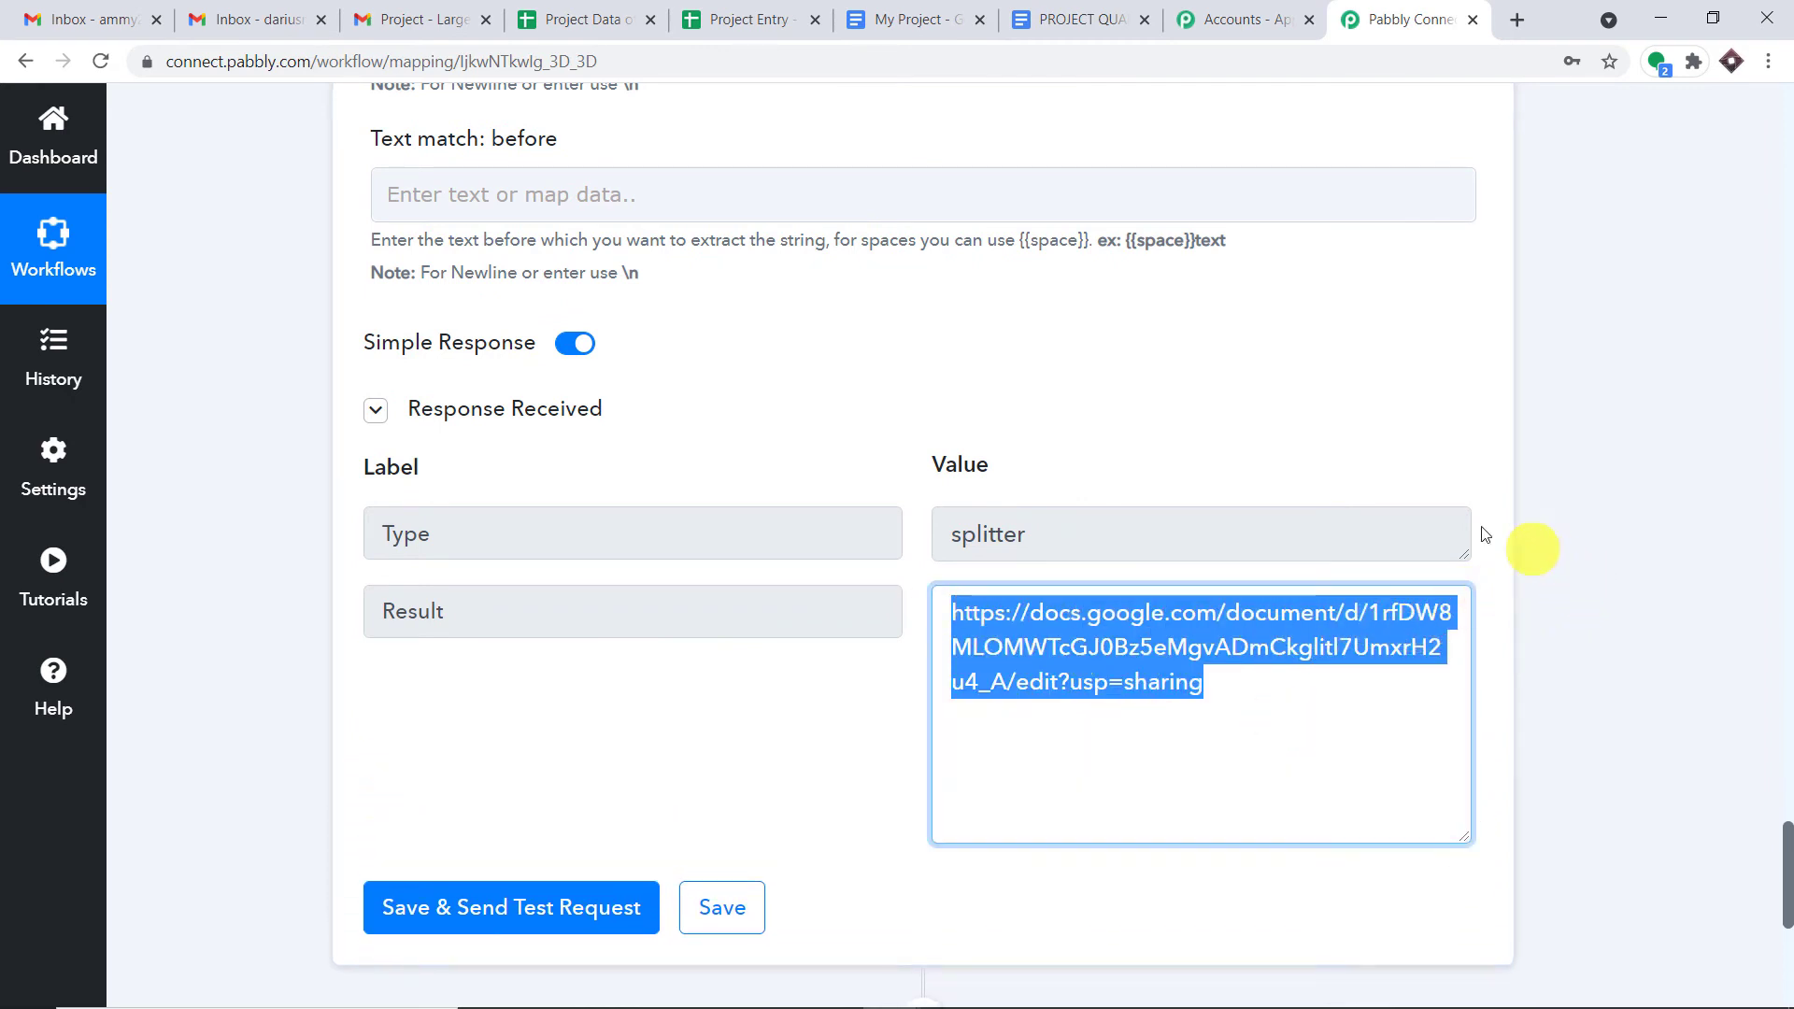
pyautogui.click(603, 13)
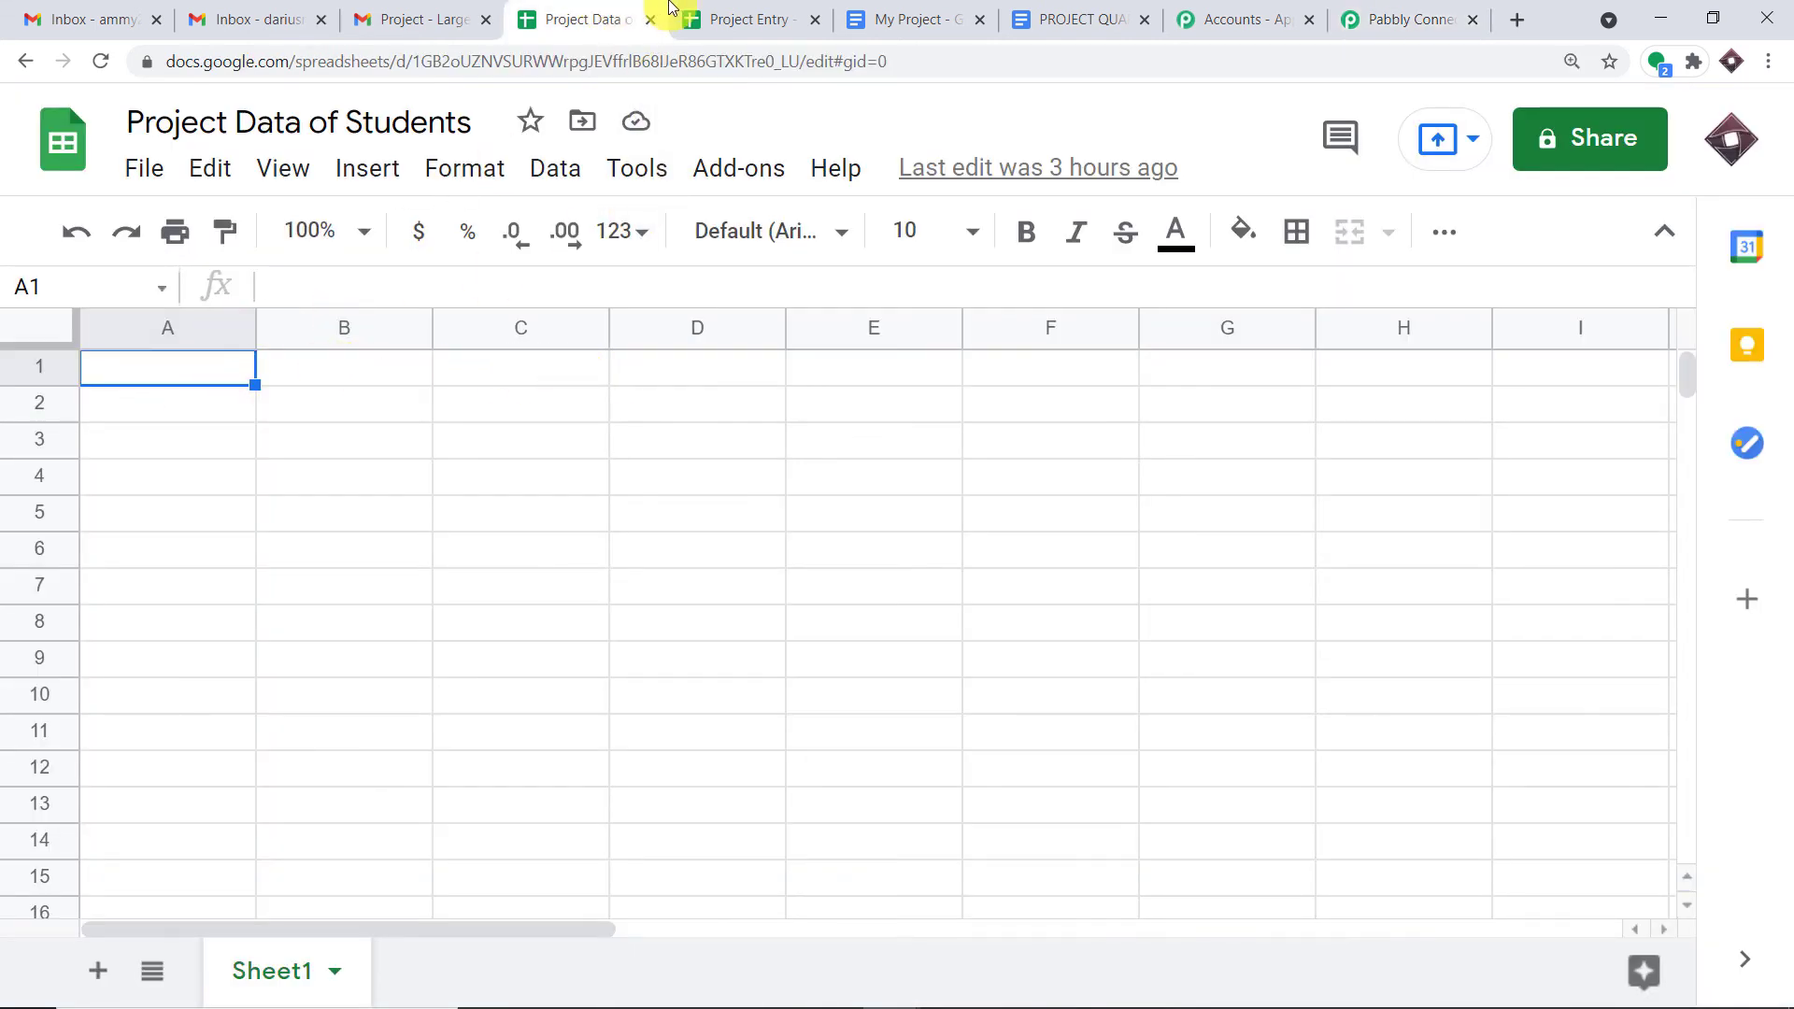
# - Enter the headers Project Name, Student and Project URL in A1:C1
pyautogui.write('P')
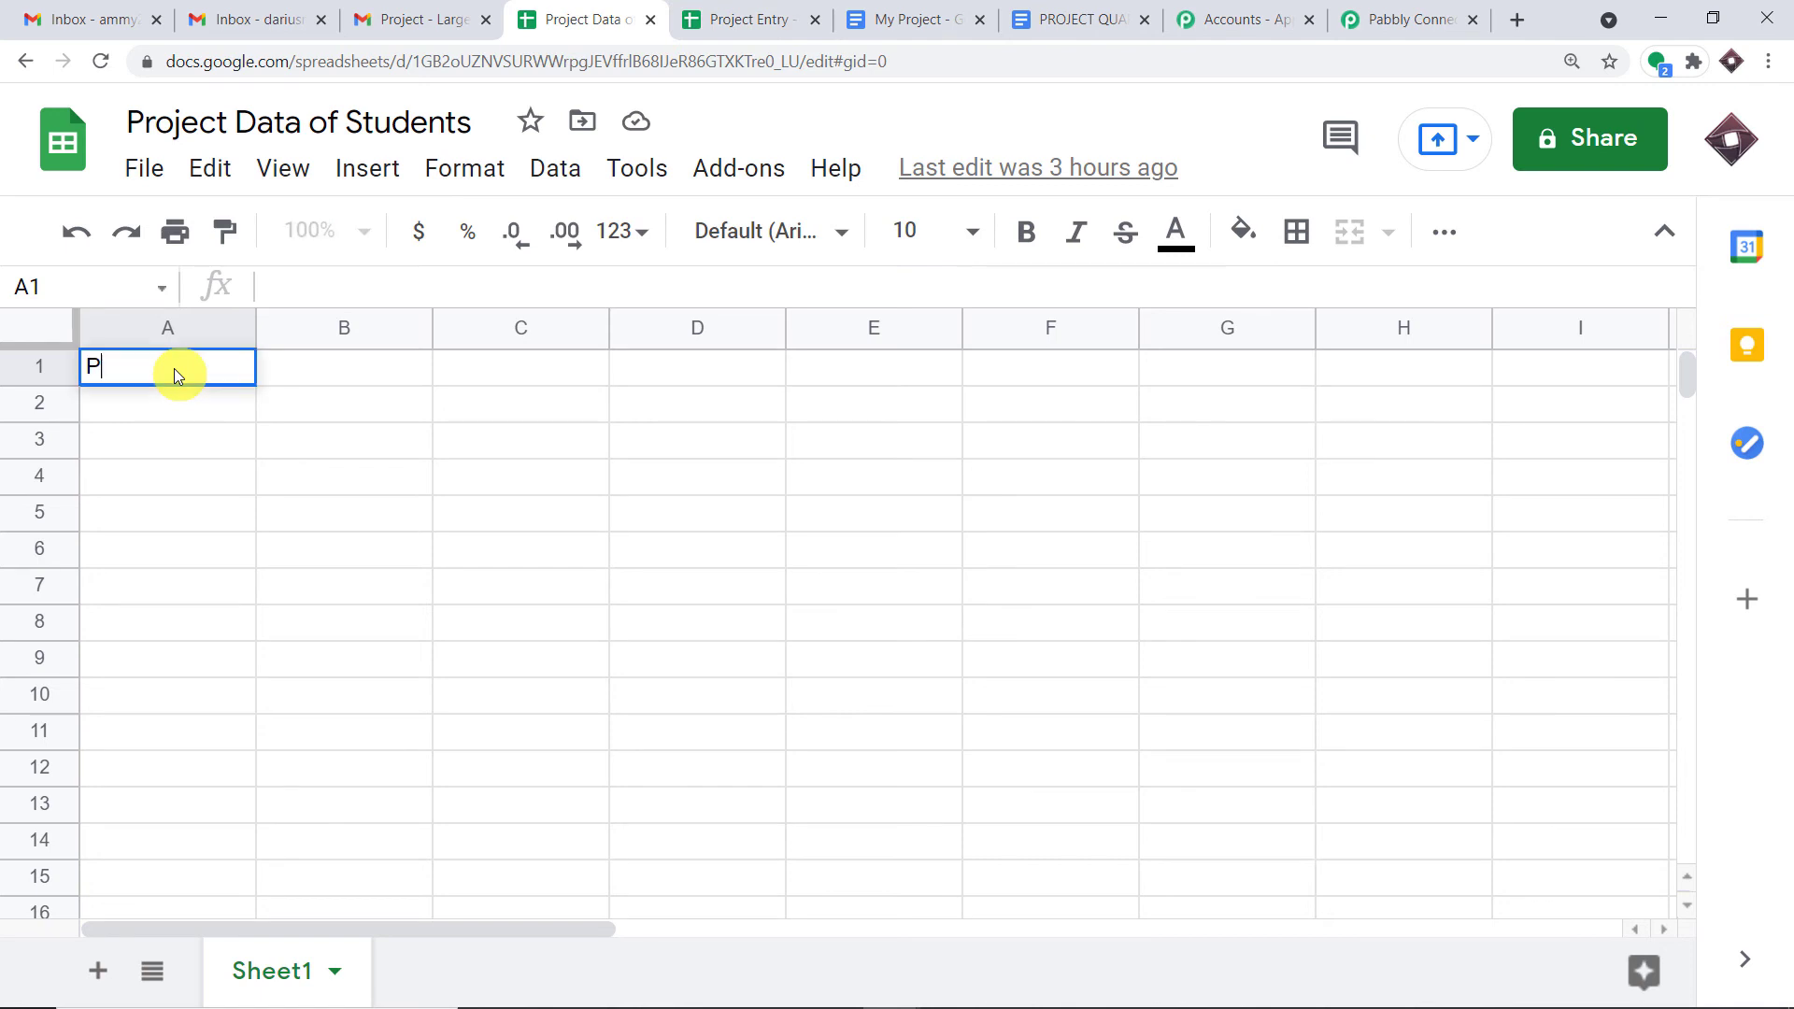
pyautogui.write('roject Nam e')
pyautogui.press('BackSpace')
pyautogui.press('BackSpace')
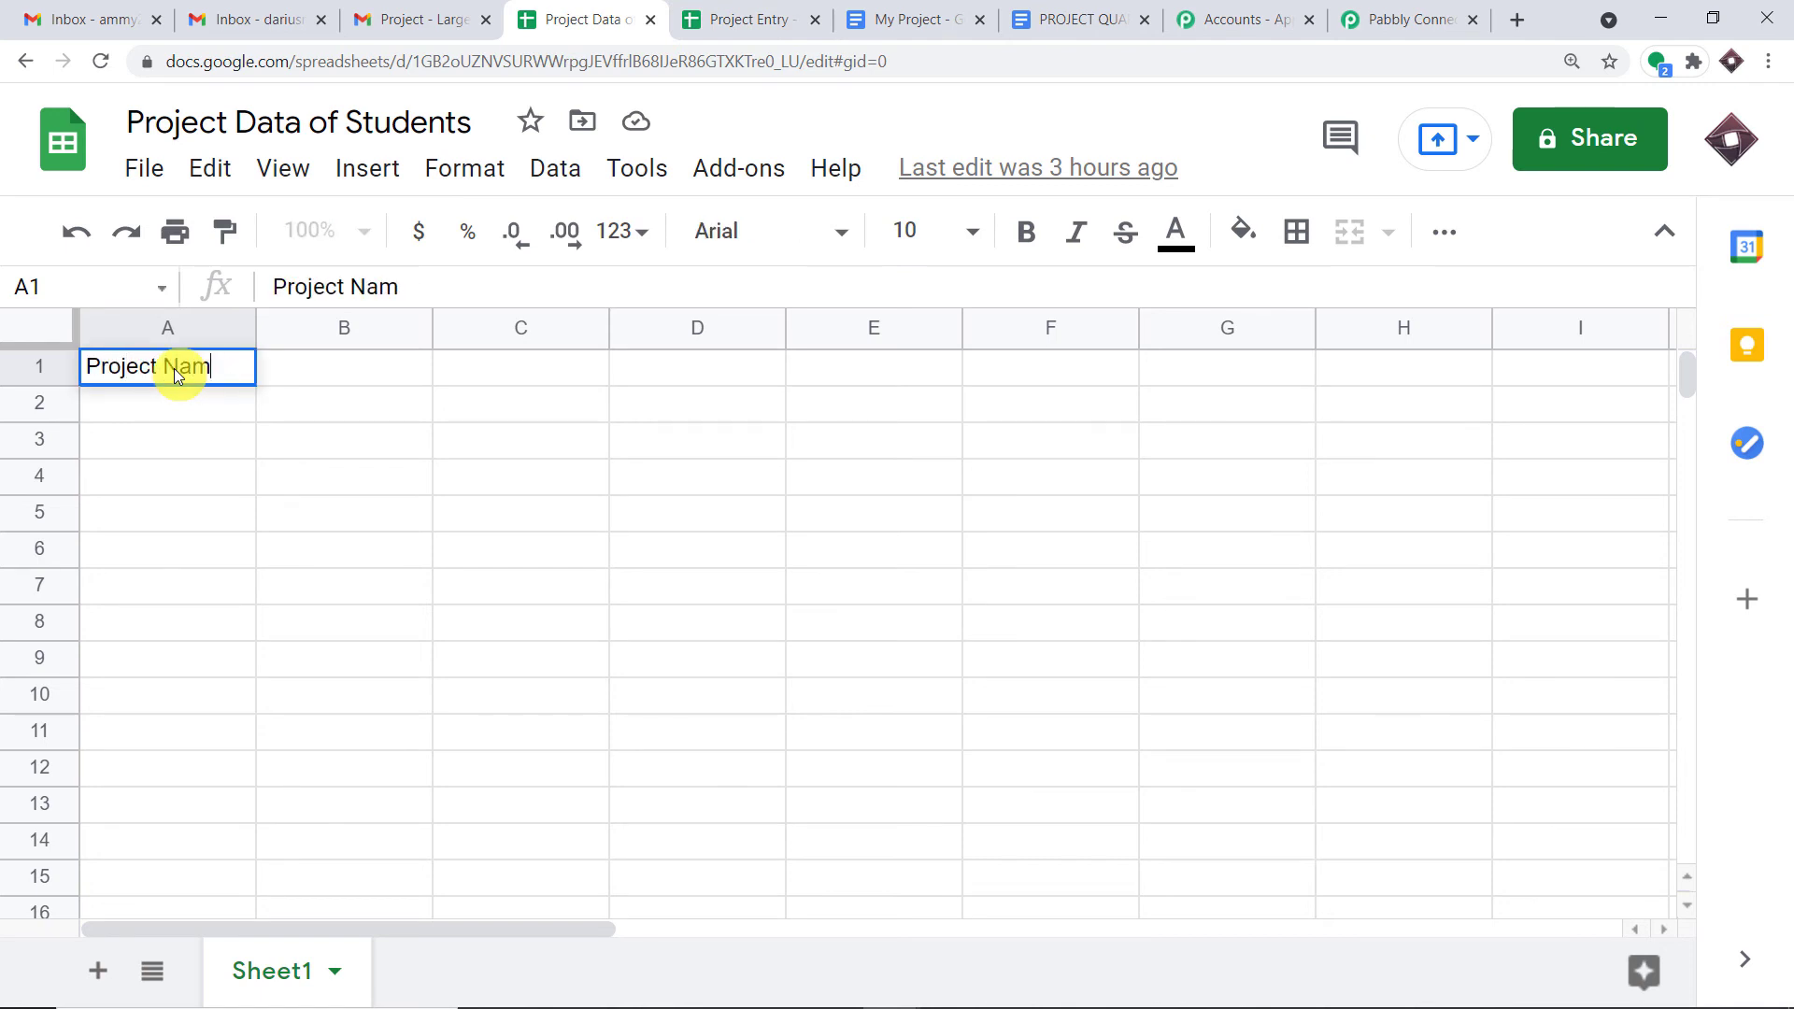
pyautogui.write('e')
pyautogui.press('Tab')
pyautogui.write('Student')
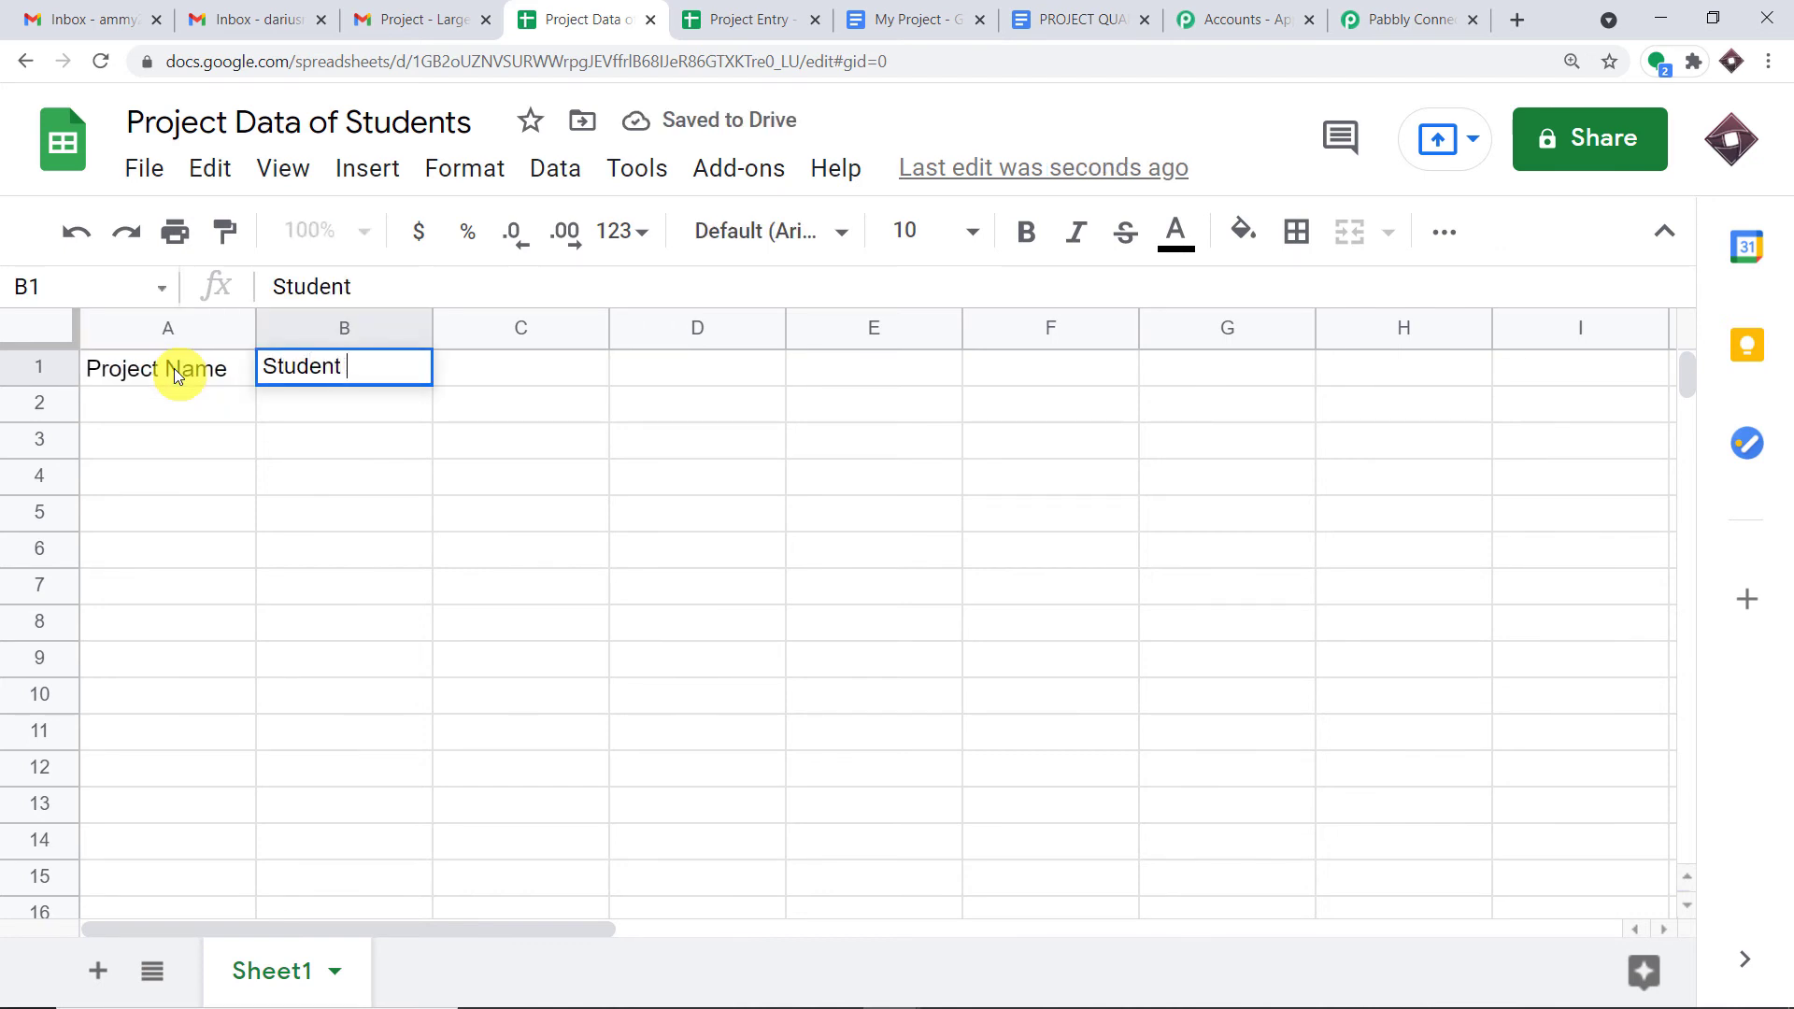
pyautogui.press('Tab')
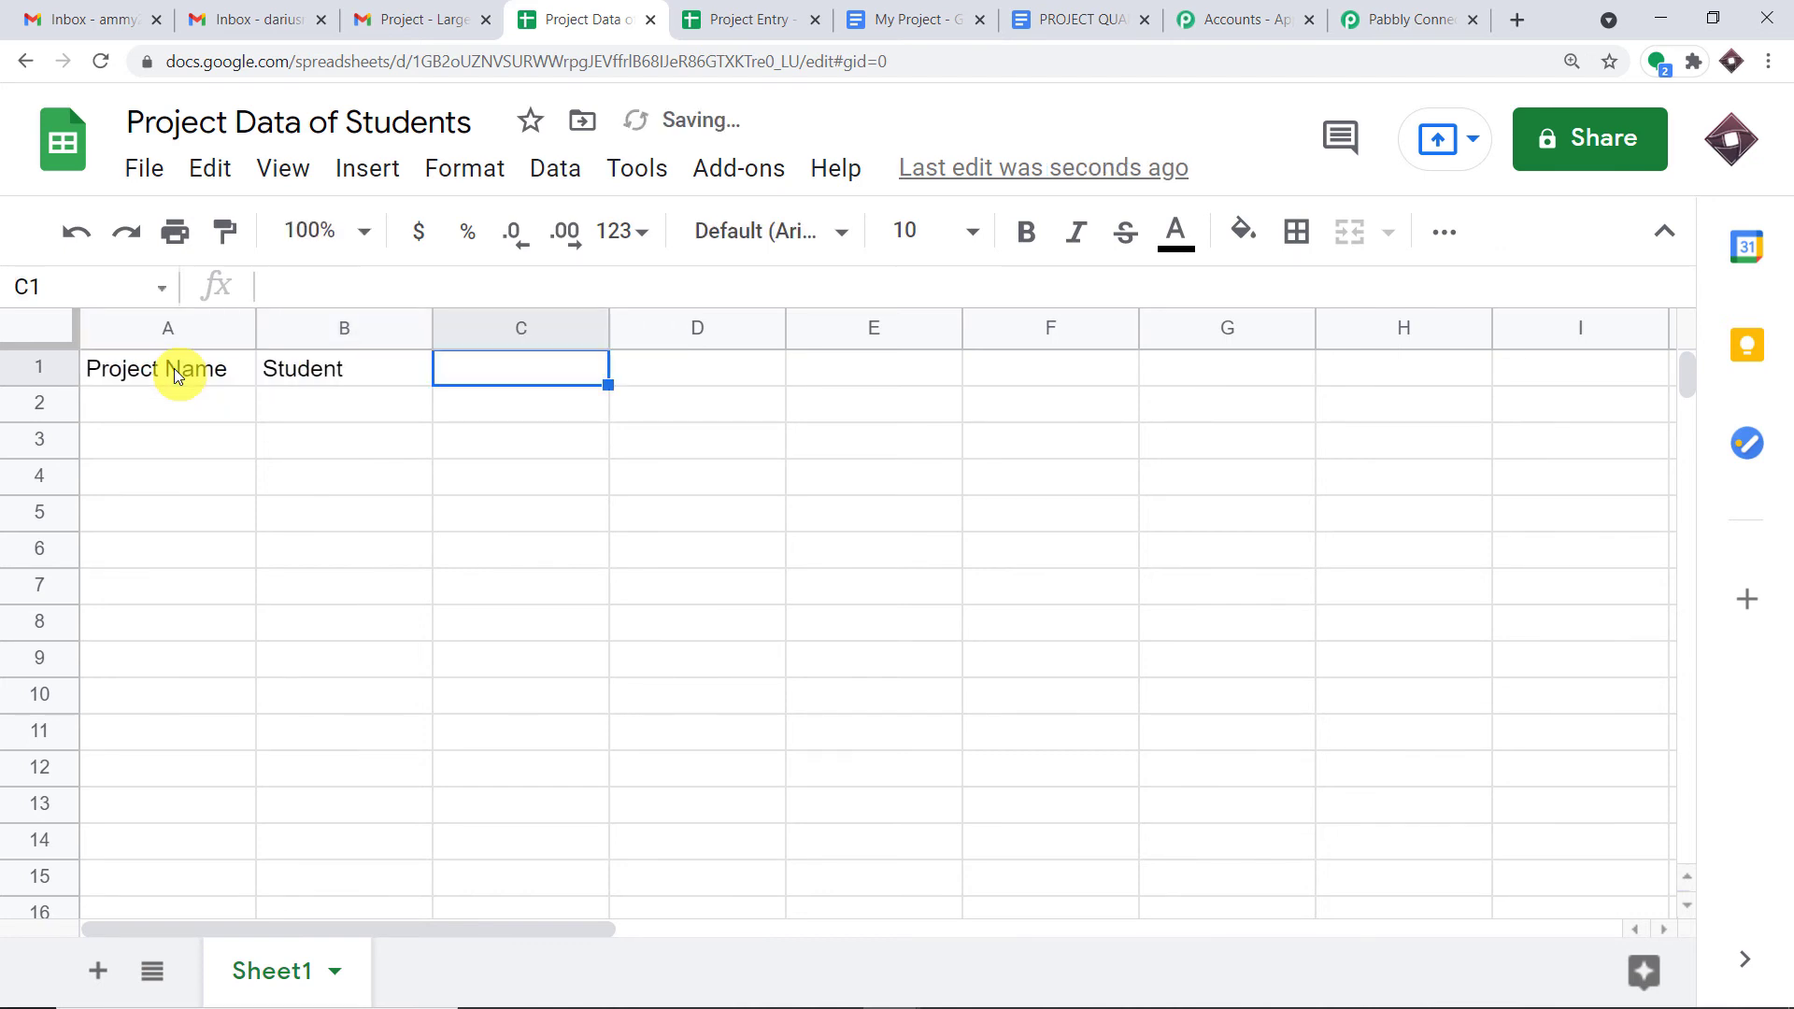
pyautogui.write('Projec')
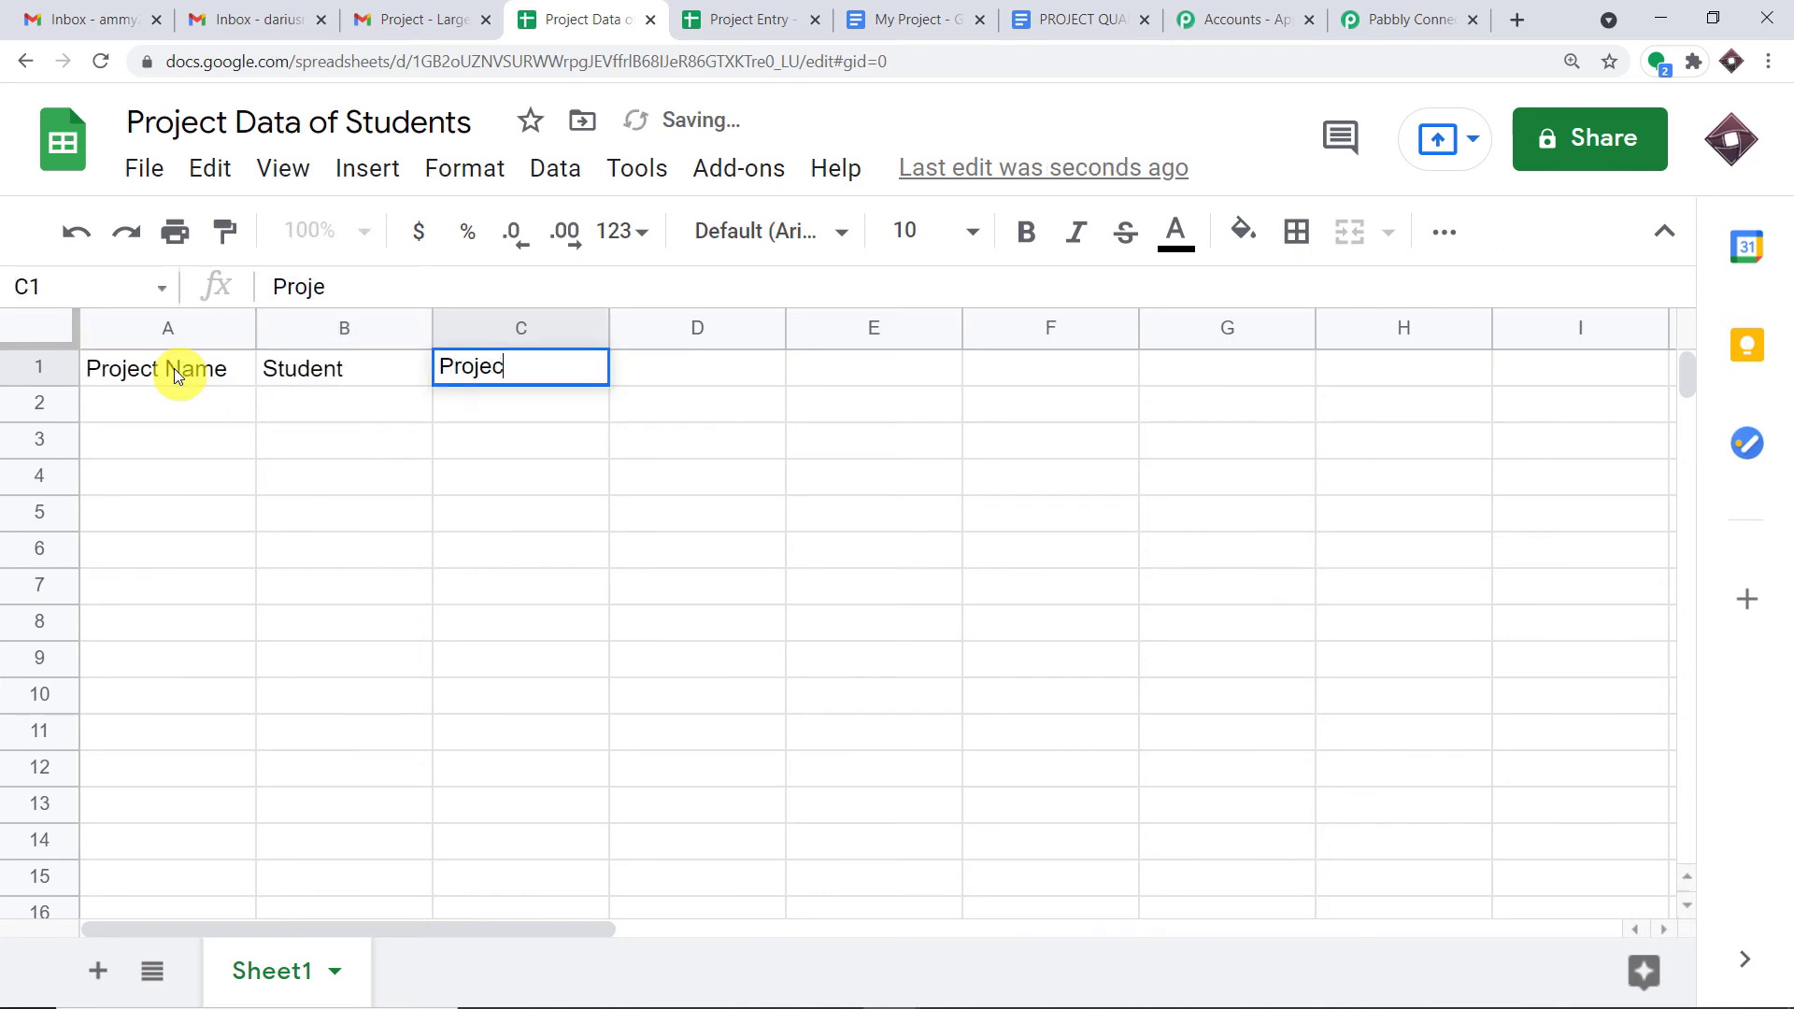
pyautogui.write('t URL')
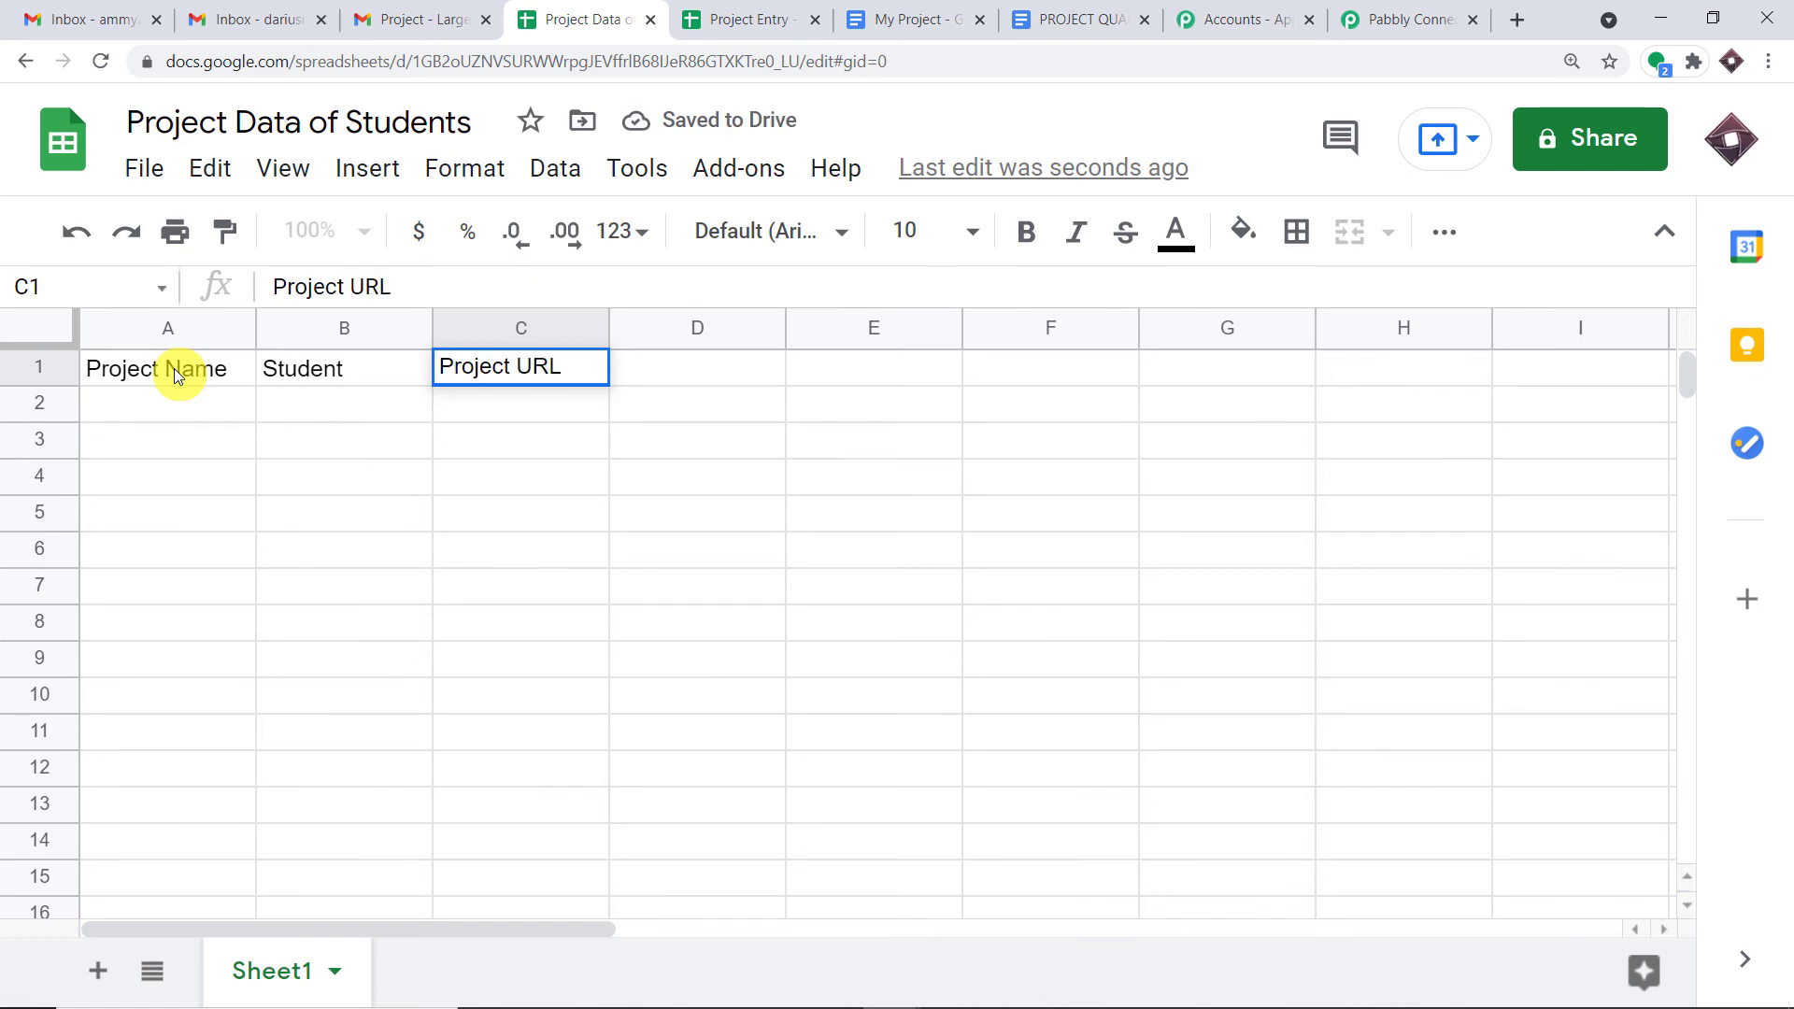
pyautogui.press('Return')
# - Make the header row bold and return to the Pabbly Connect workflow
pyautogui.moveTo(636, 369); pyautogui.dragTo(3, 379)
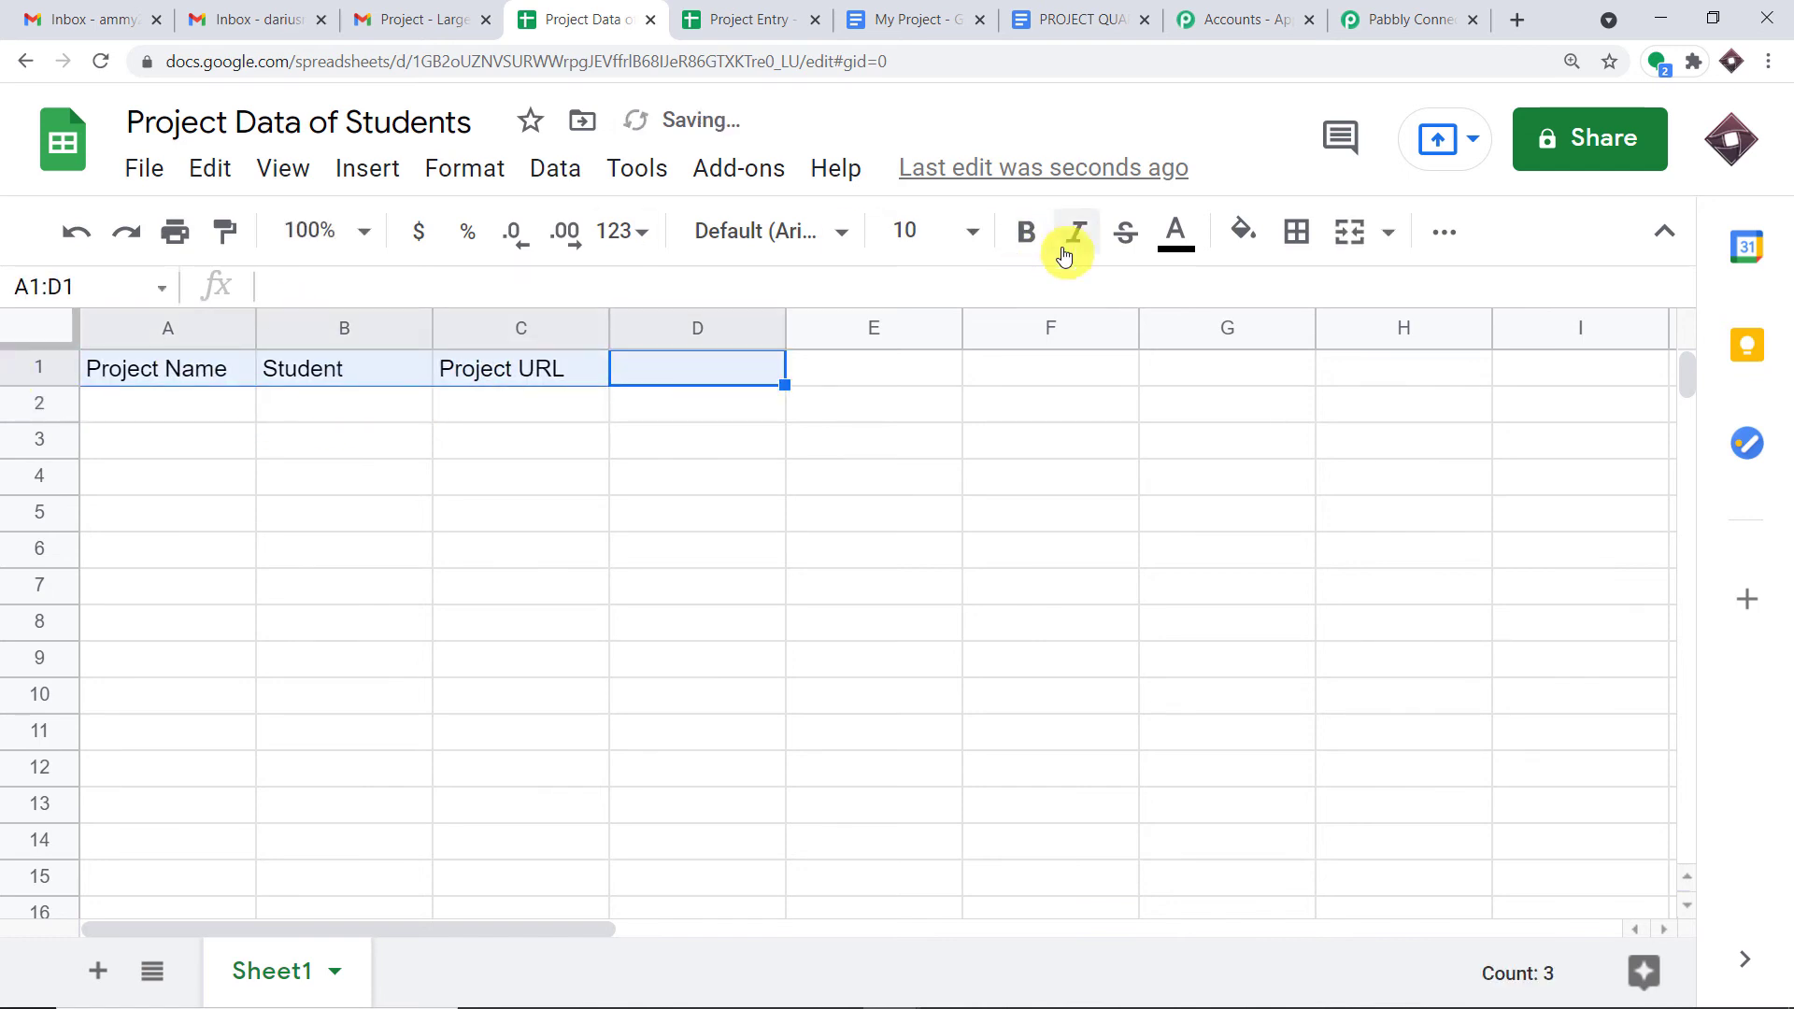
pyautogui.click(1026, 231)
pyautogui.click(738, 539)
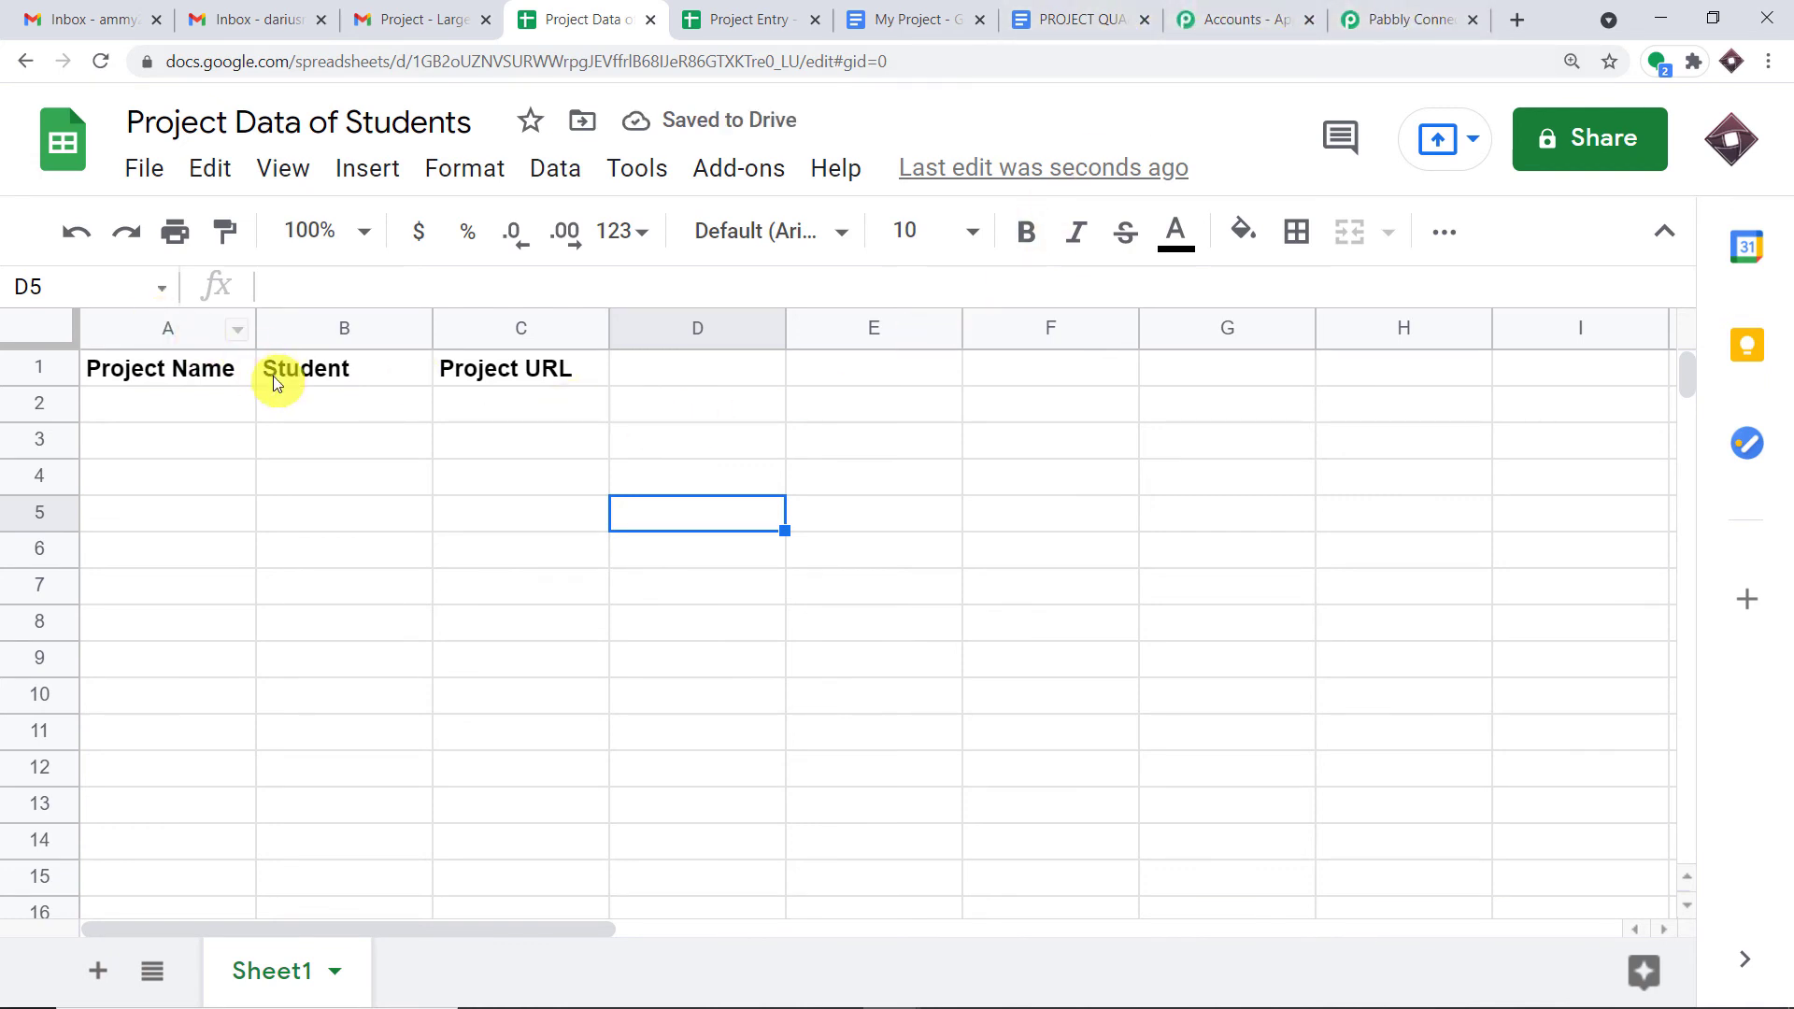
pyautogui.click(161, 410)
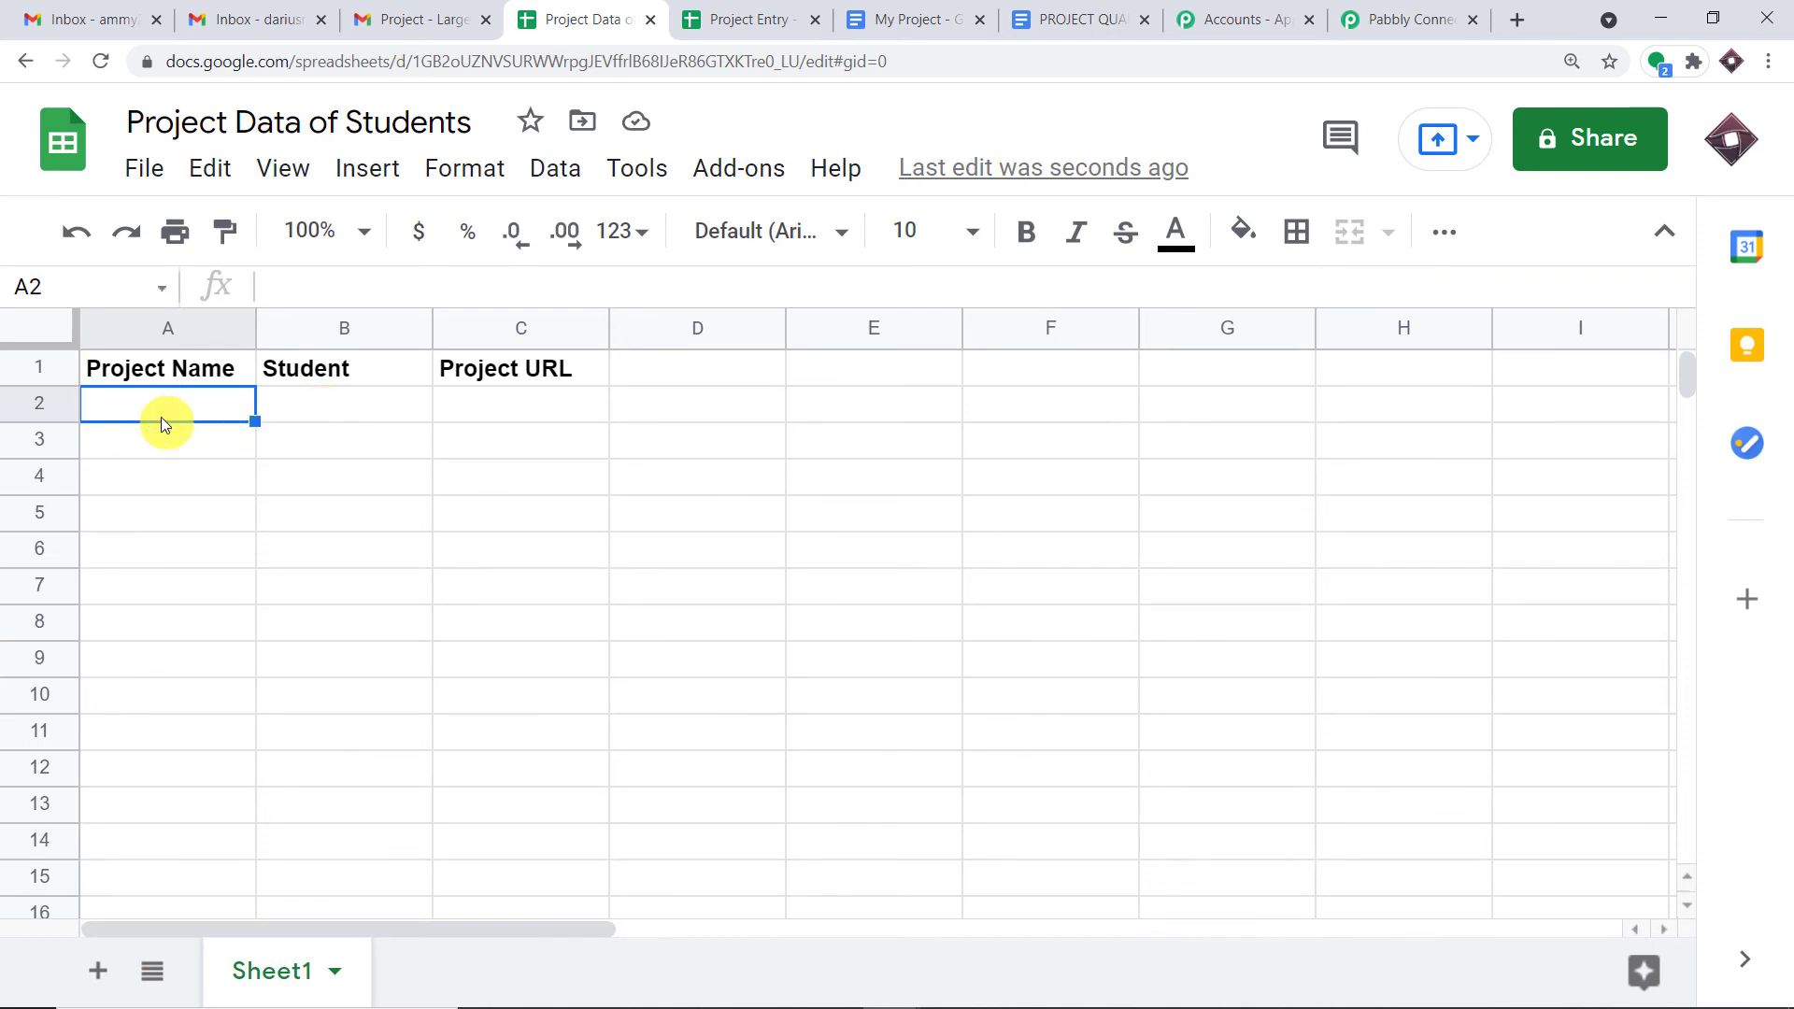
pyautogui.click(598, 400)
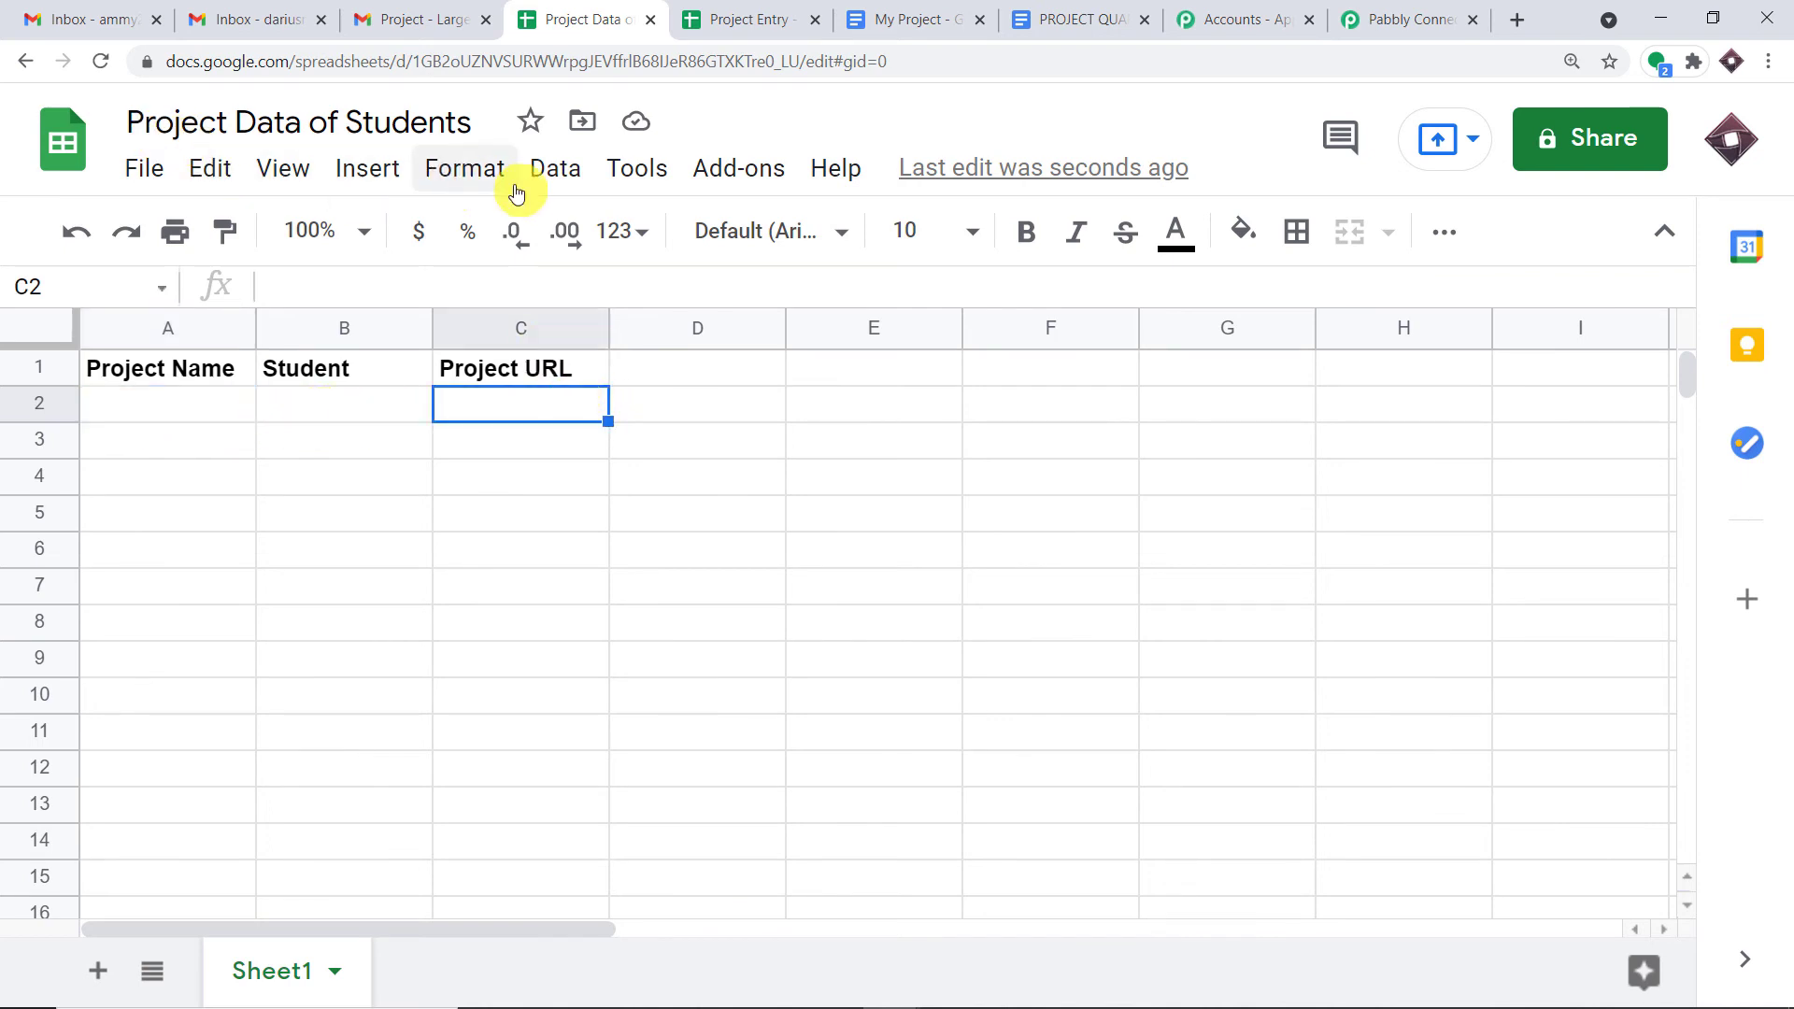
pyautogui.click(1402, 18)
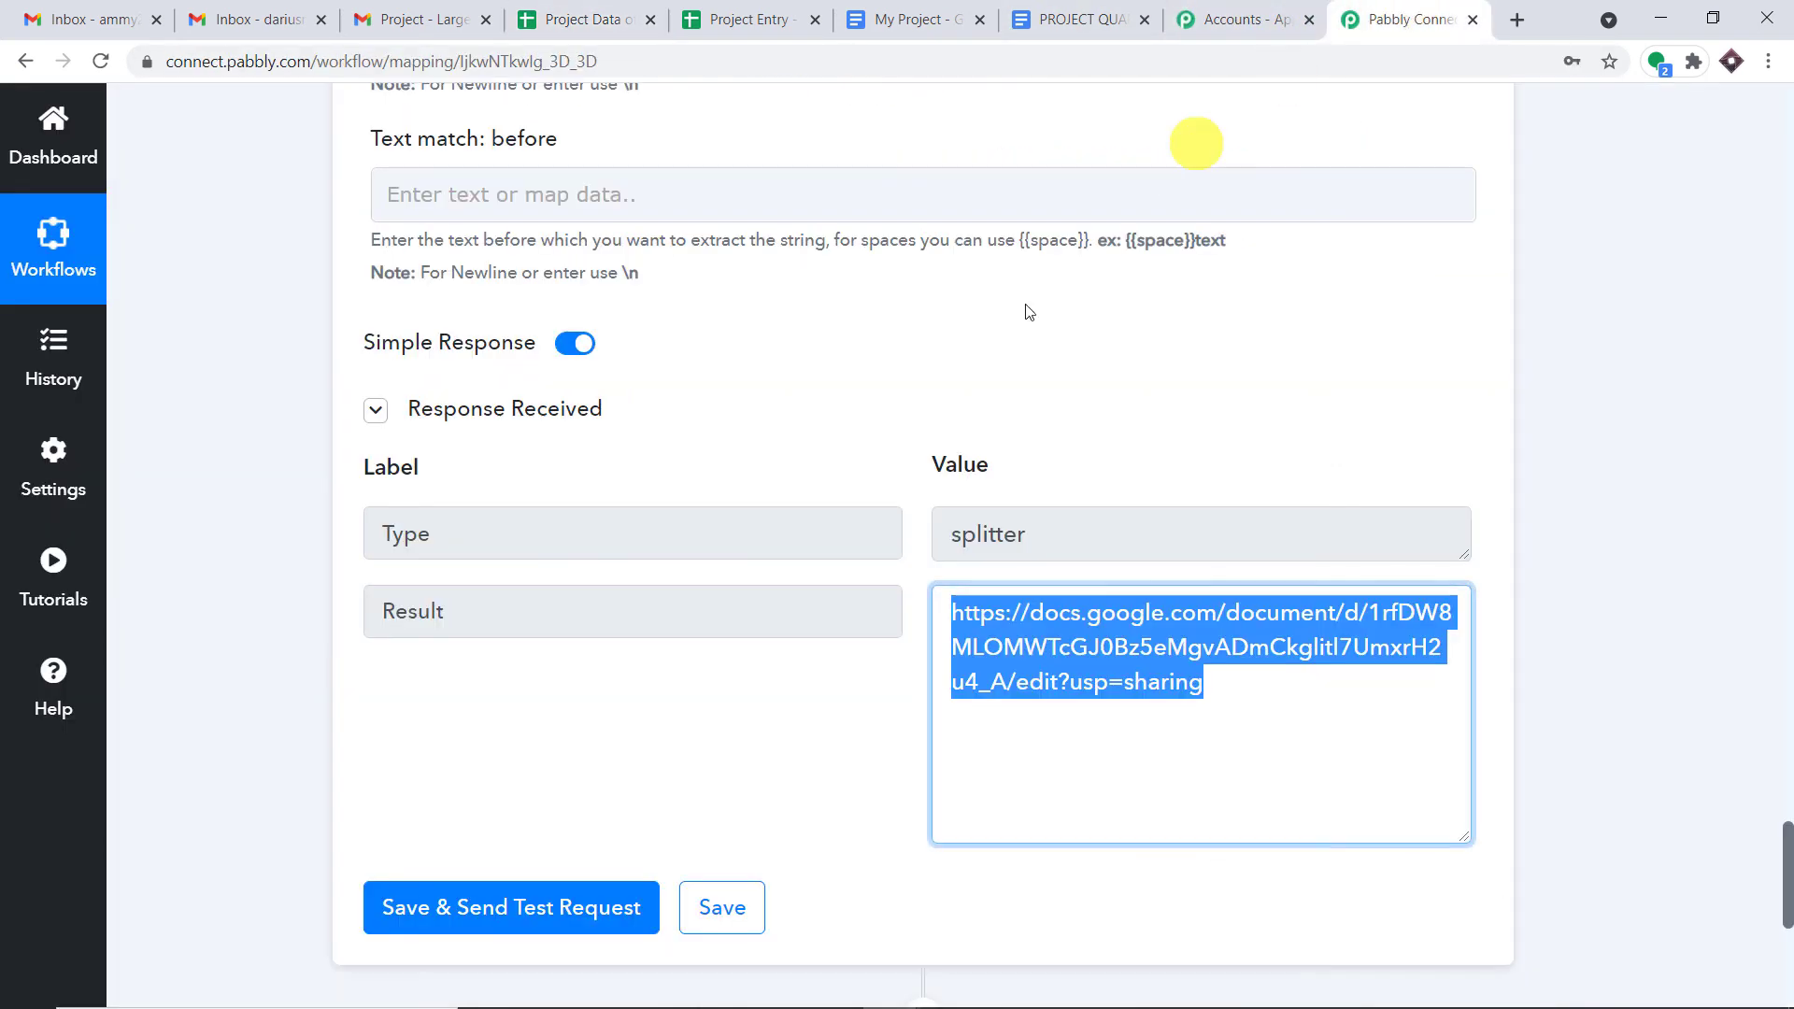
# - Add a Google Sheets action step after the URL parser with the Add New Row event
pyautogui.scroll(-6, 1309, 281)
pyautogui.click(924, 435)
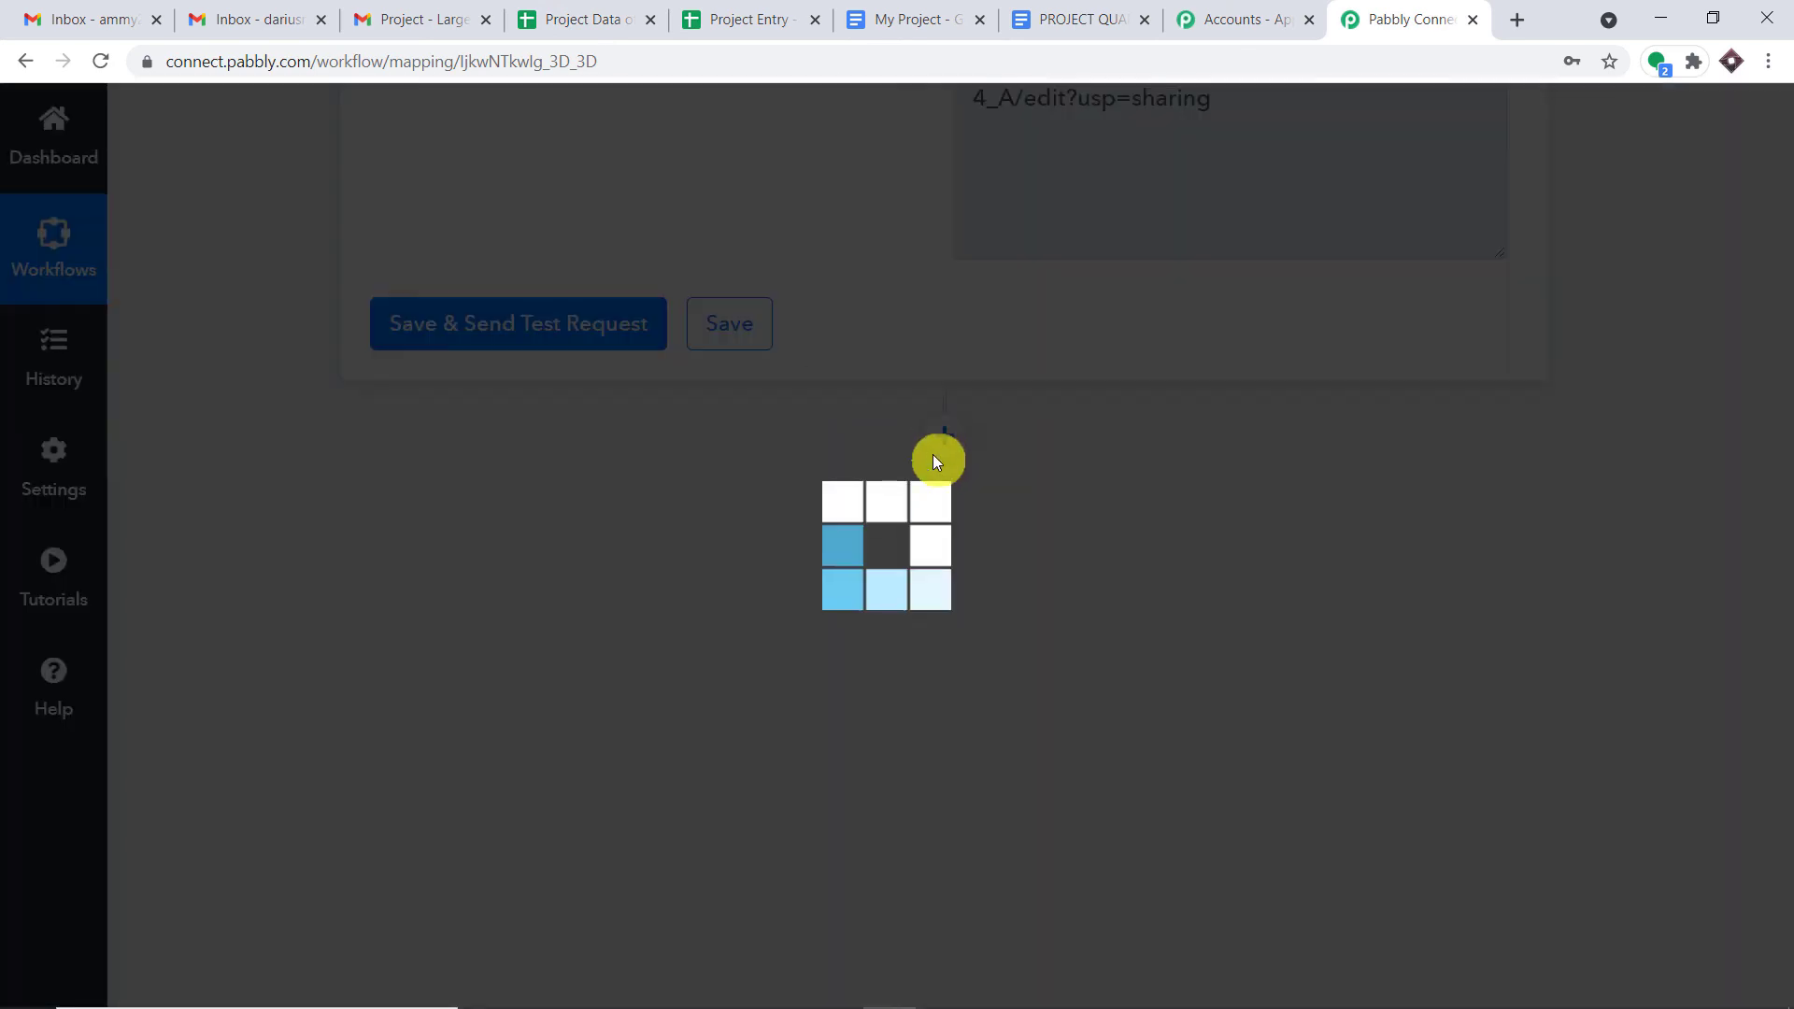
pyautogui.click(629, 738)
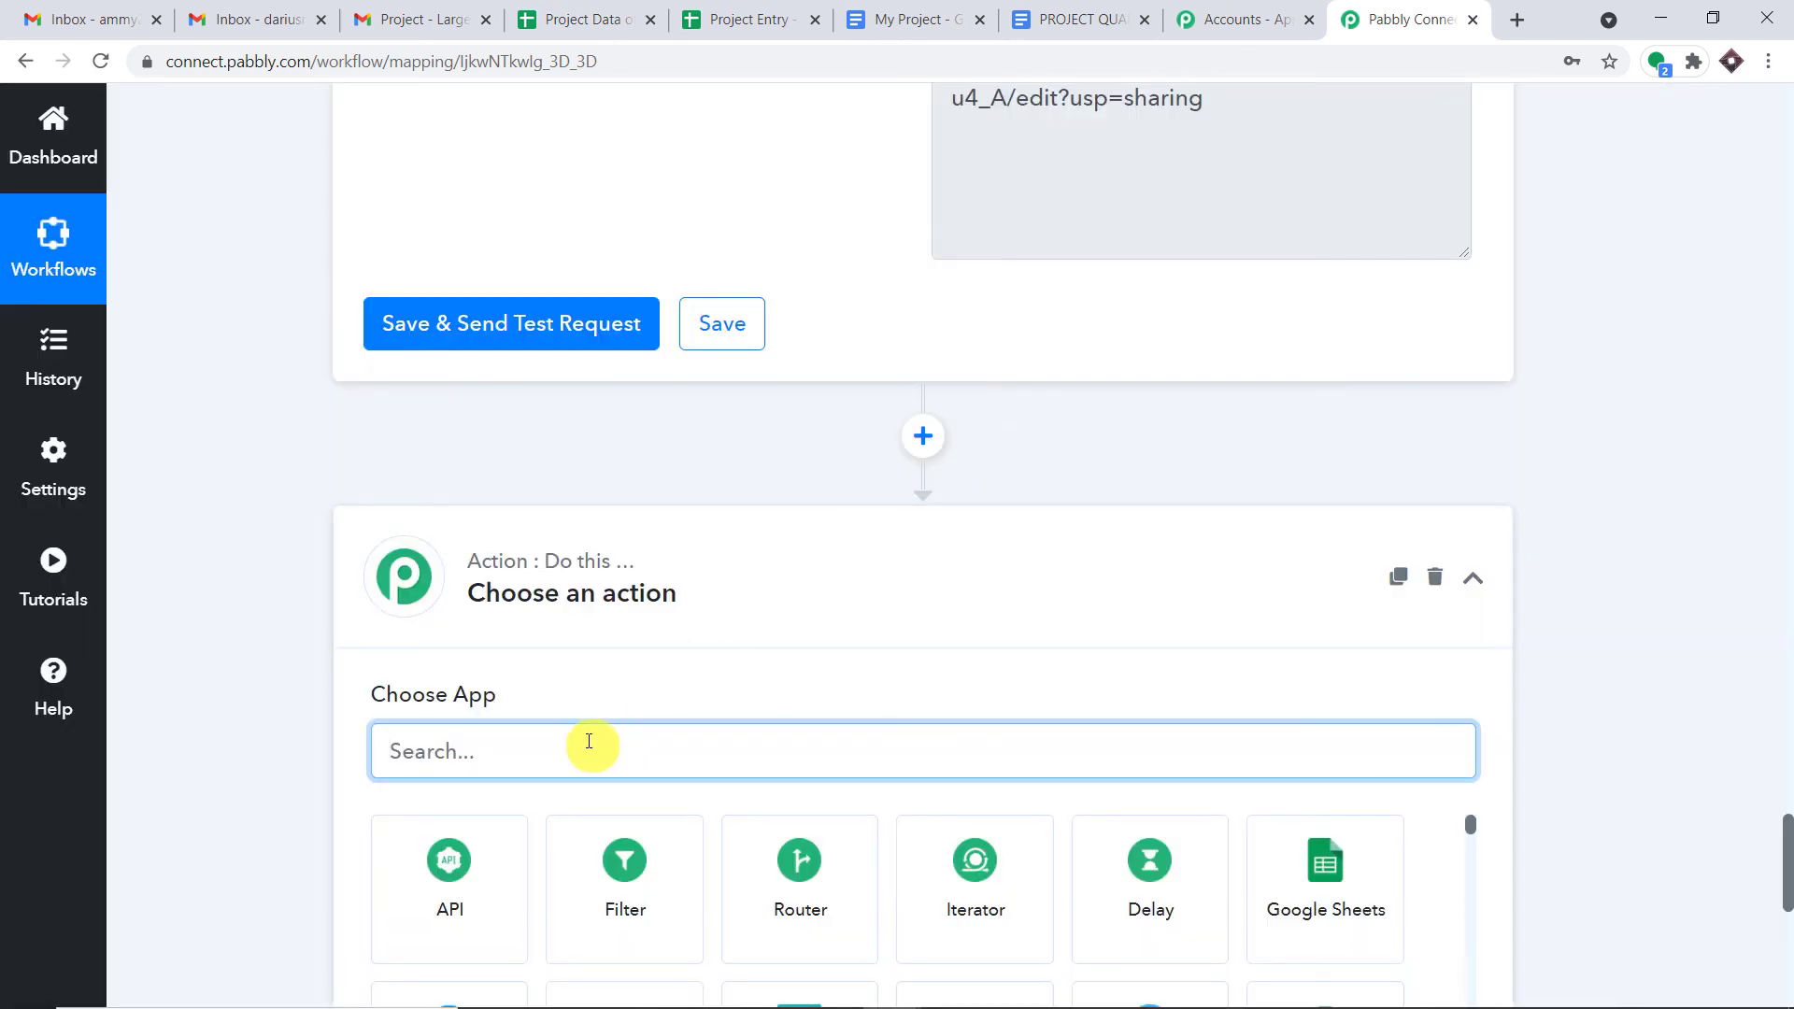
pyautogui.write('goo')
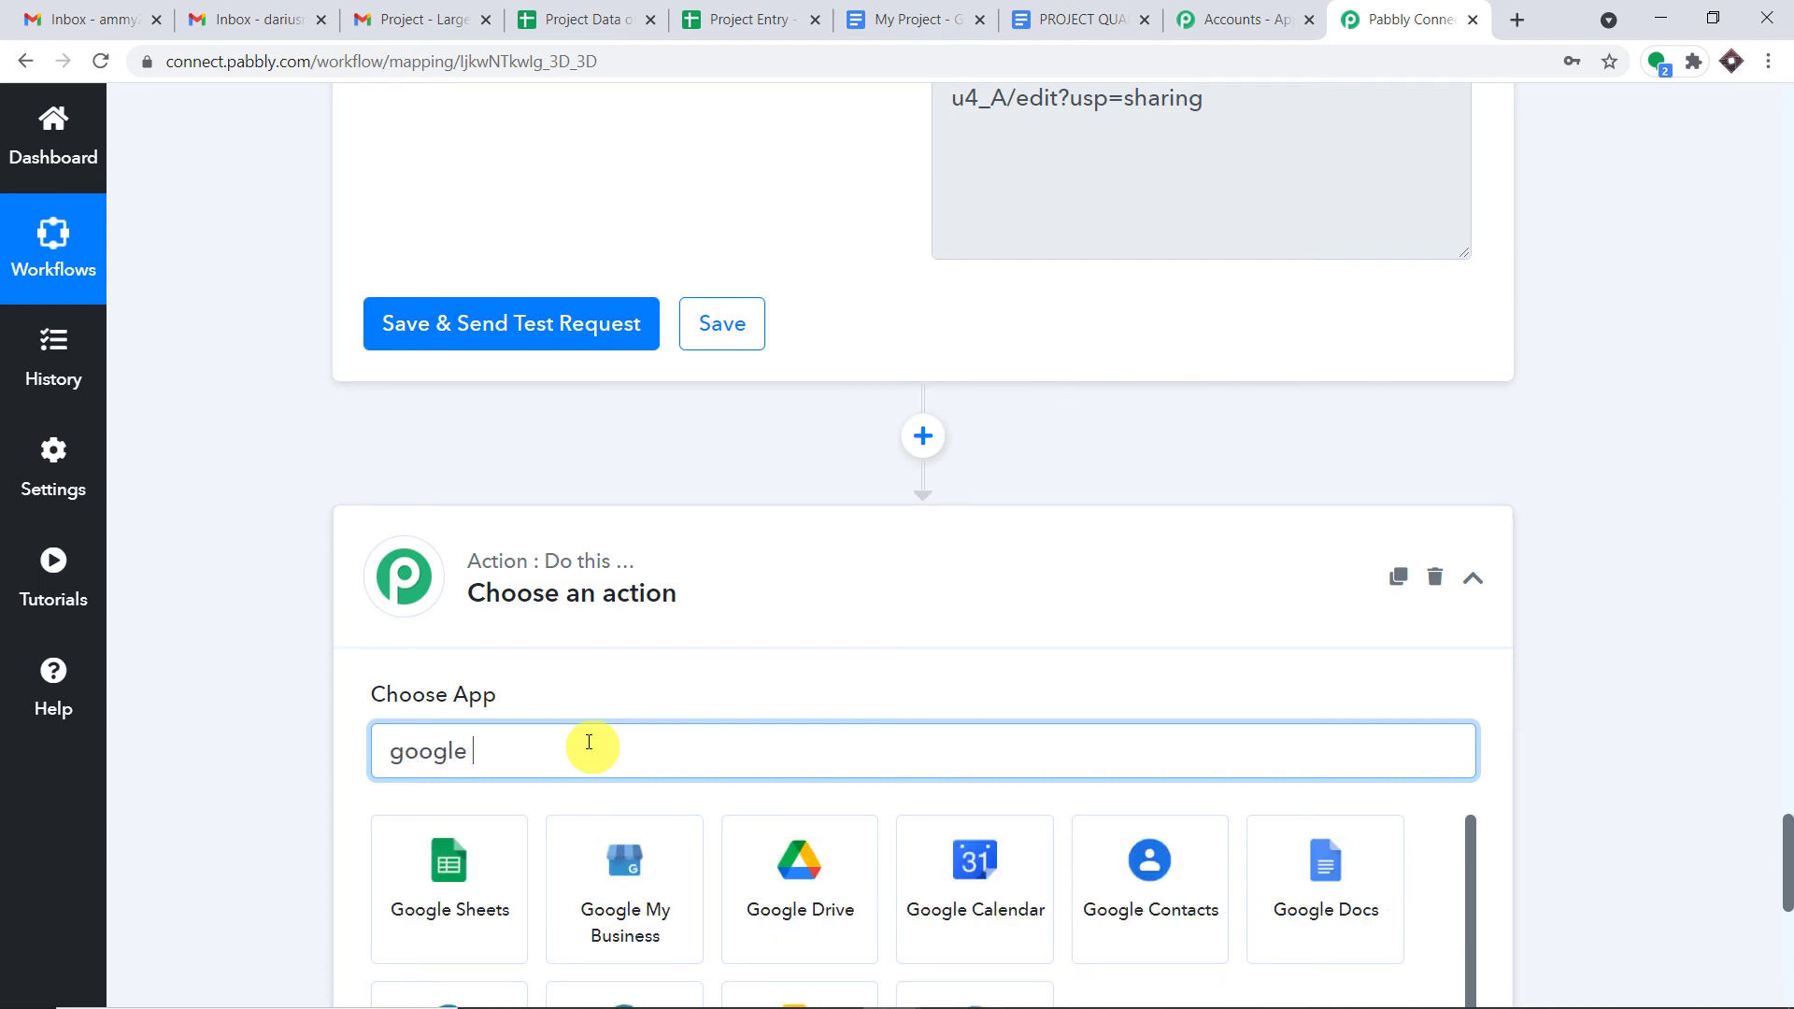
pyautogui.write('gle')
pyautogui.click(469, 870)
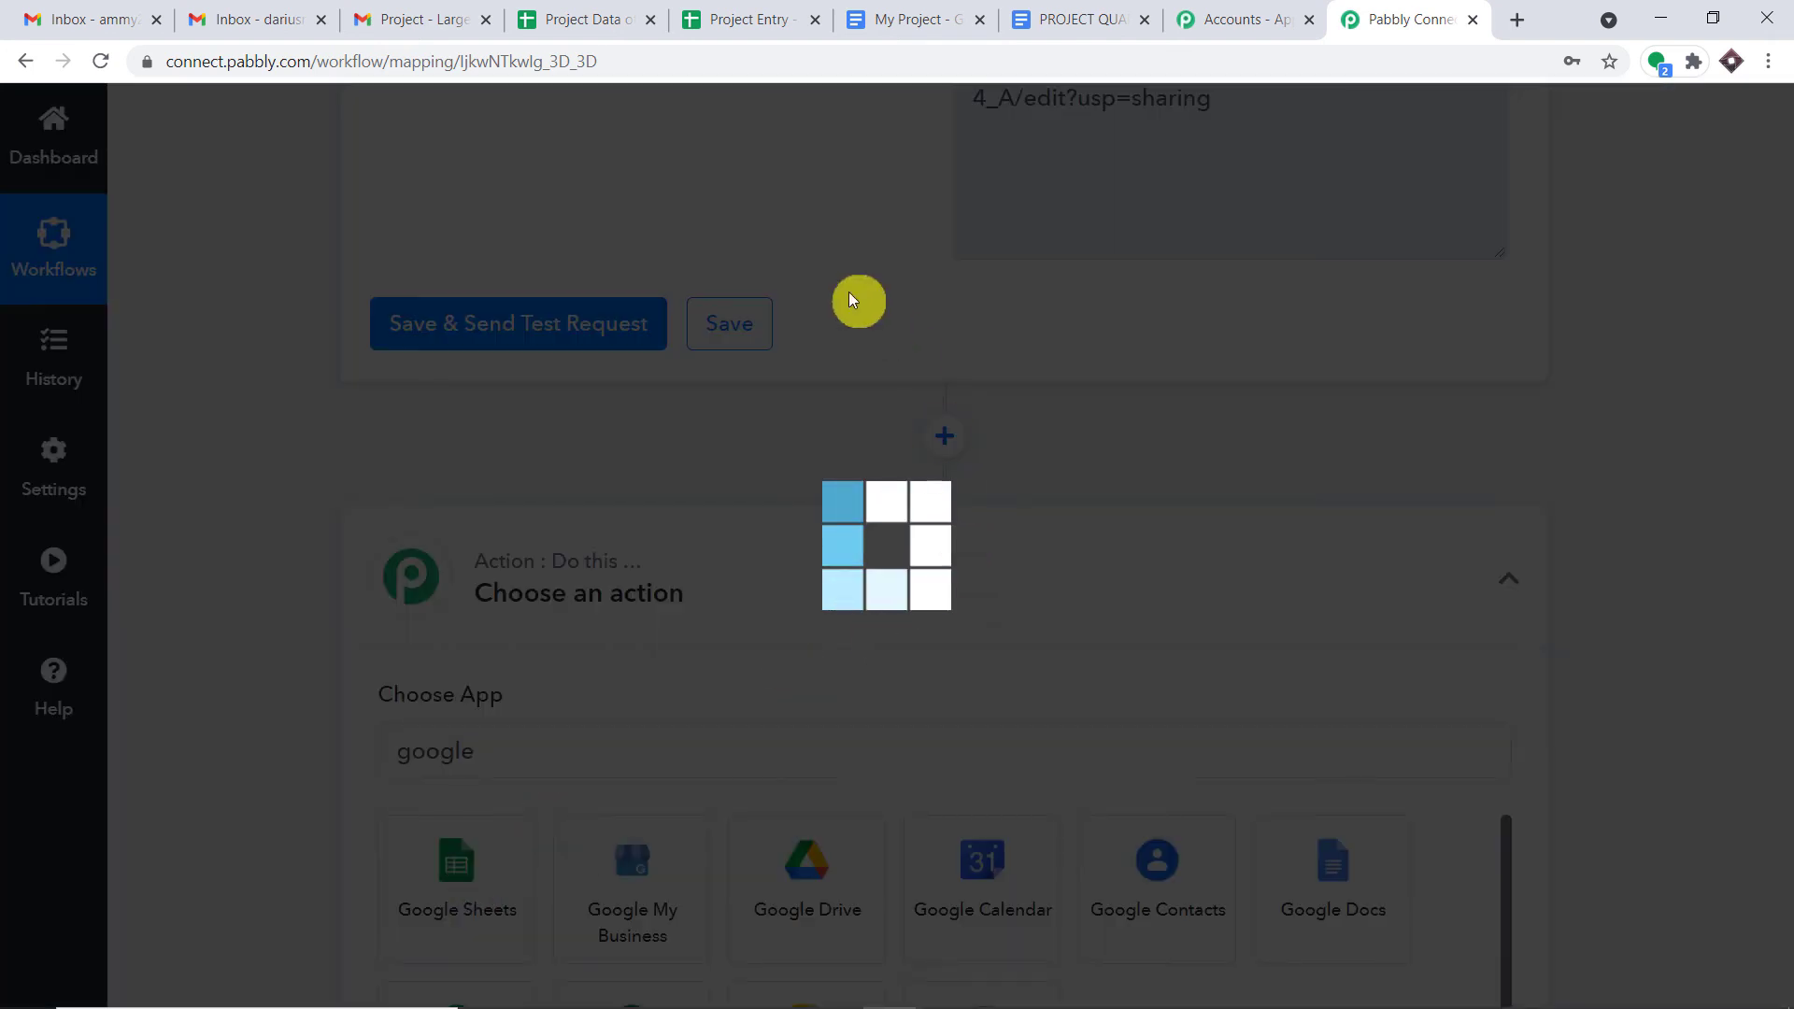
pyautogui.scroll(-4, 850, 297)
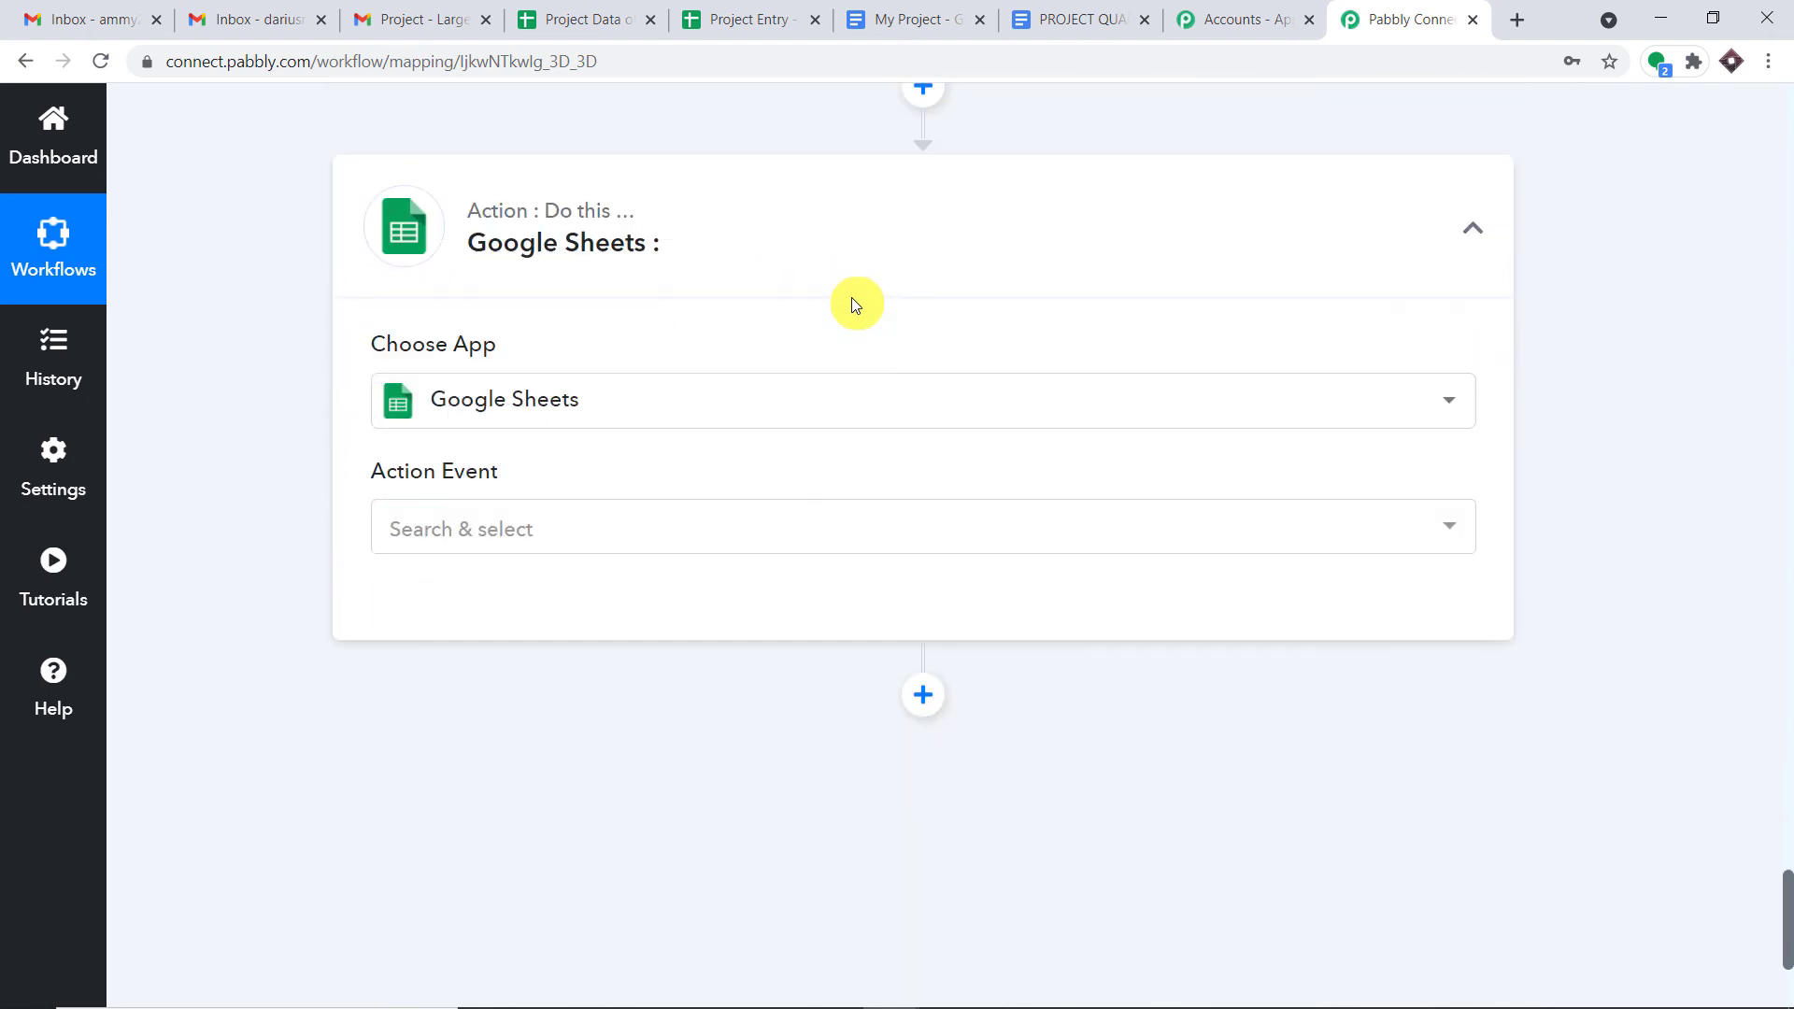
pyautogui.click(604, 529)
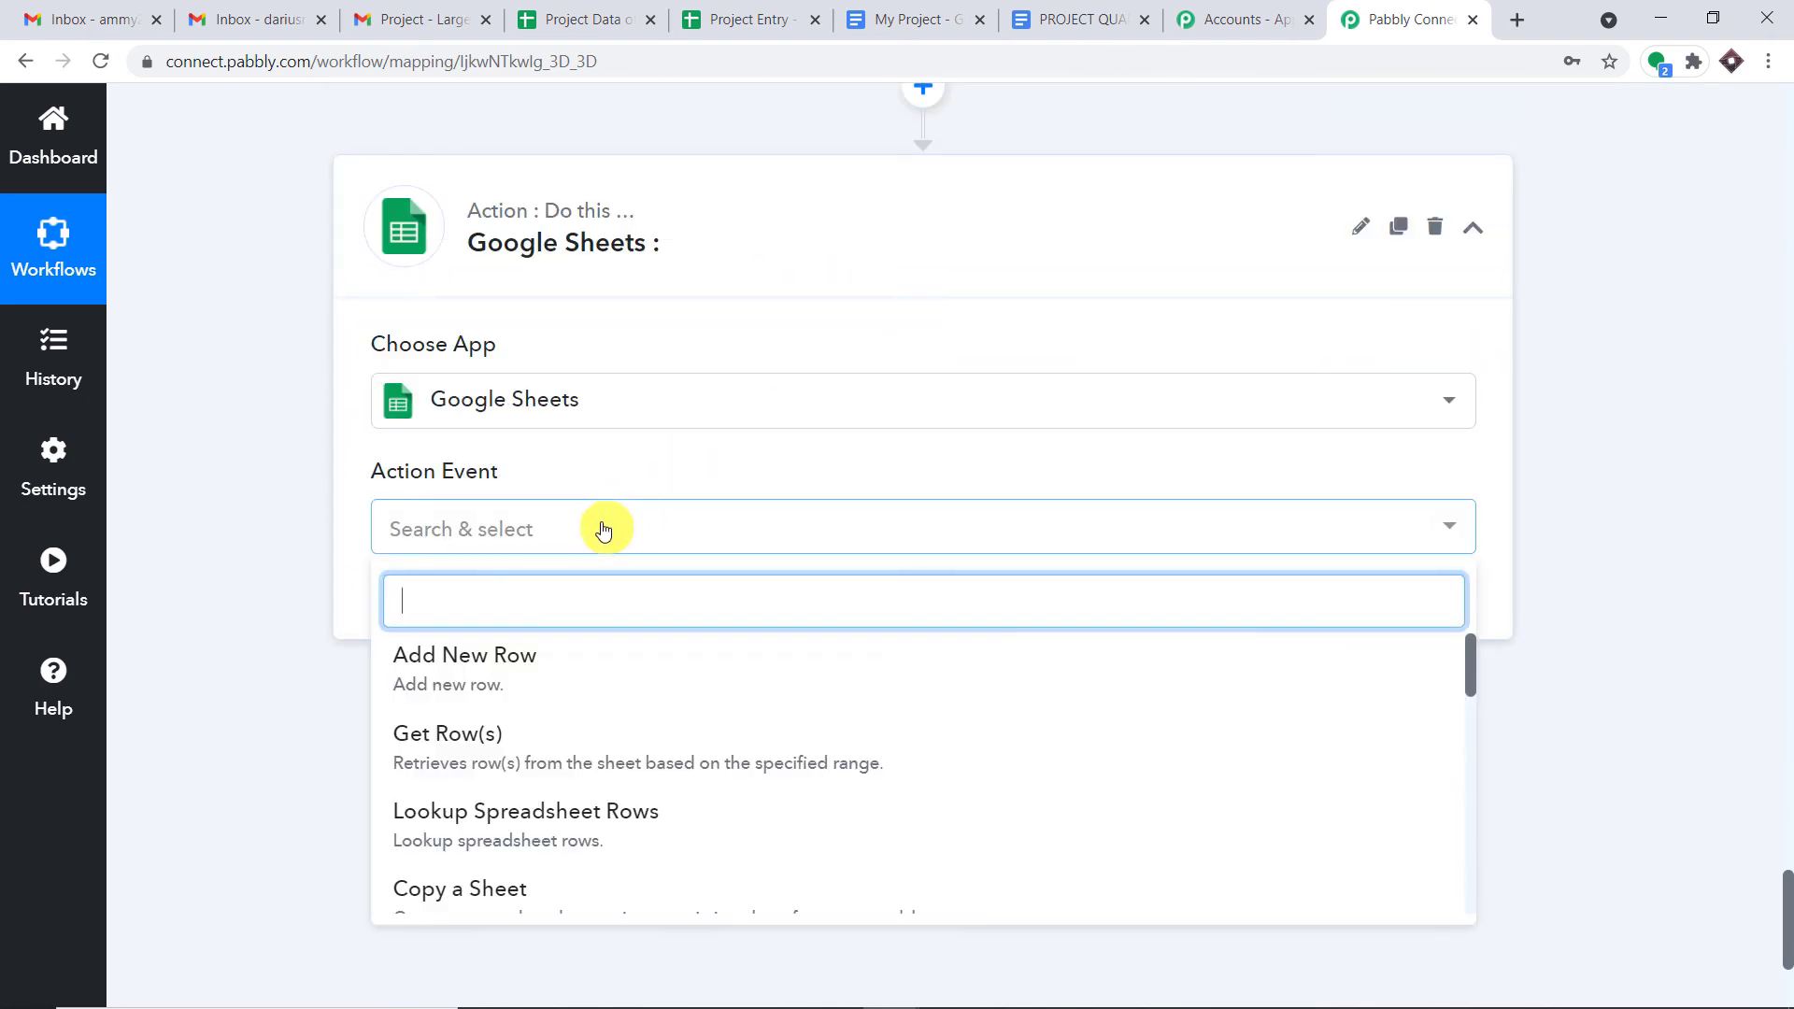
pyautogui.click(594, 674)
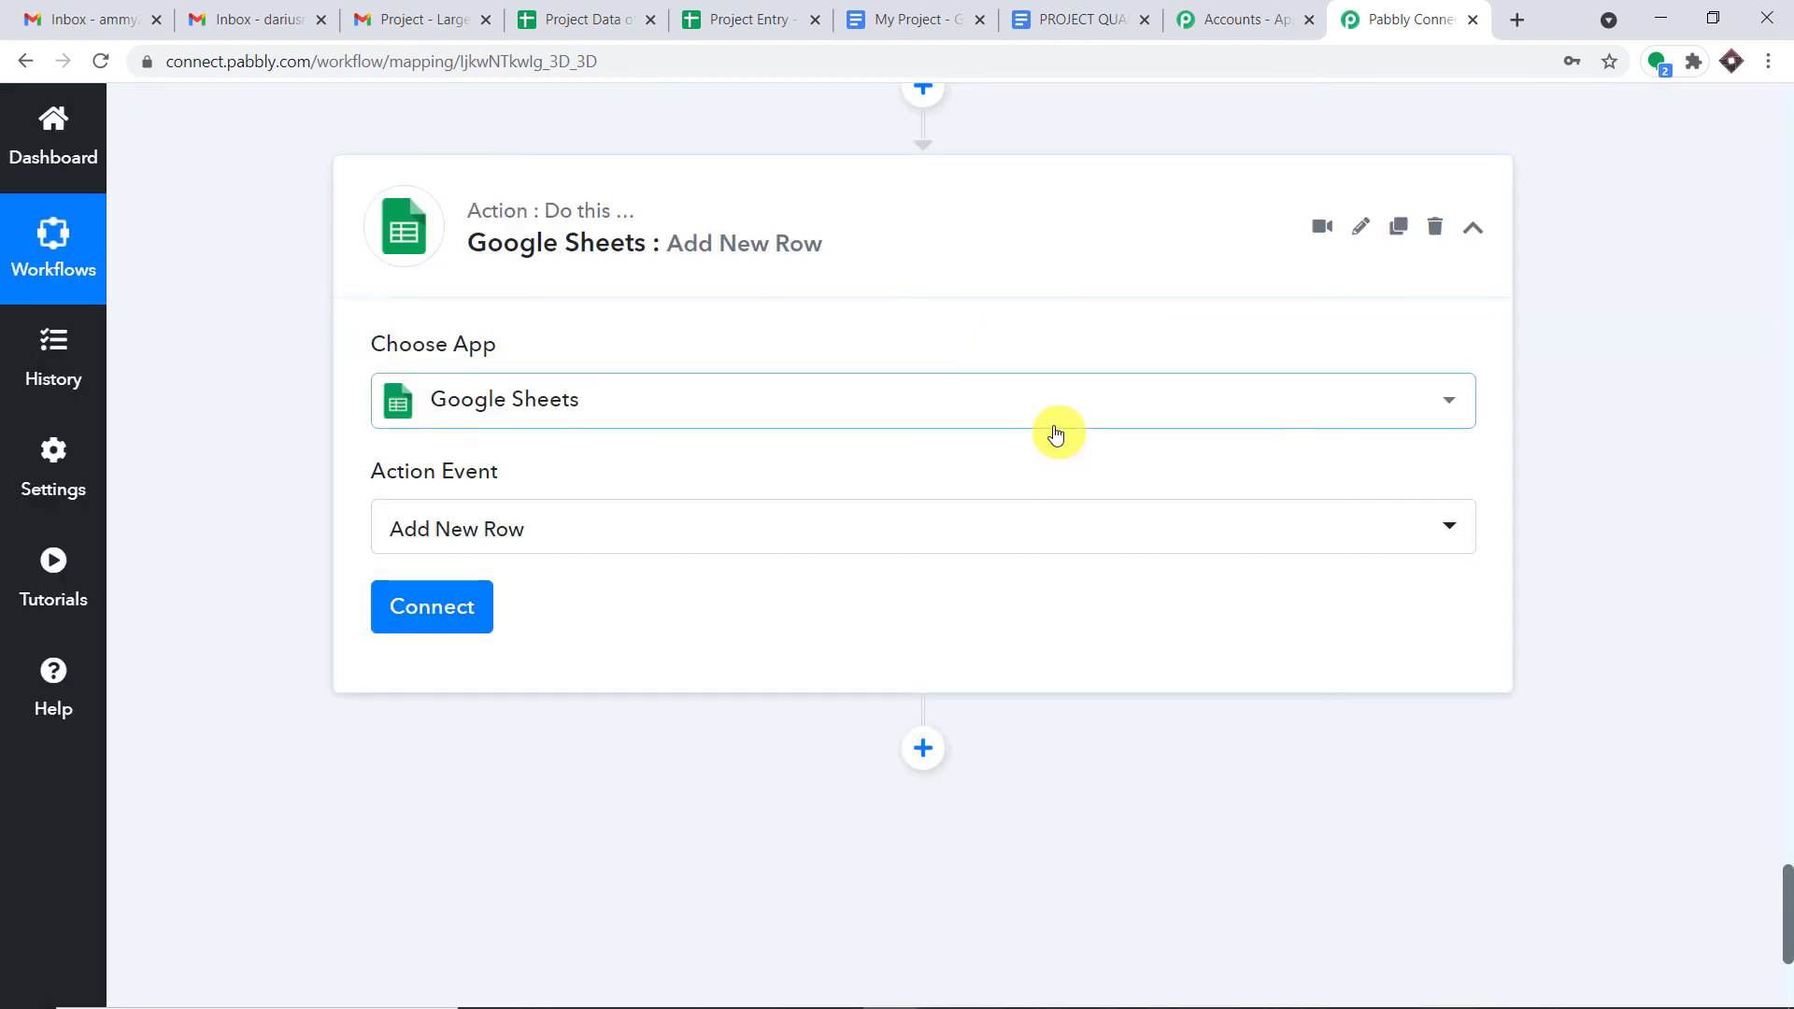
pyautogui.click(453, 609)
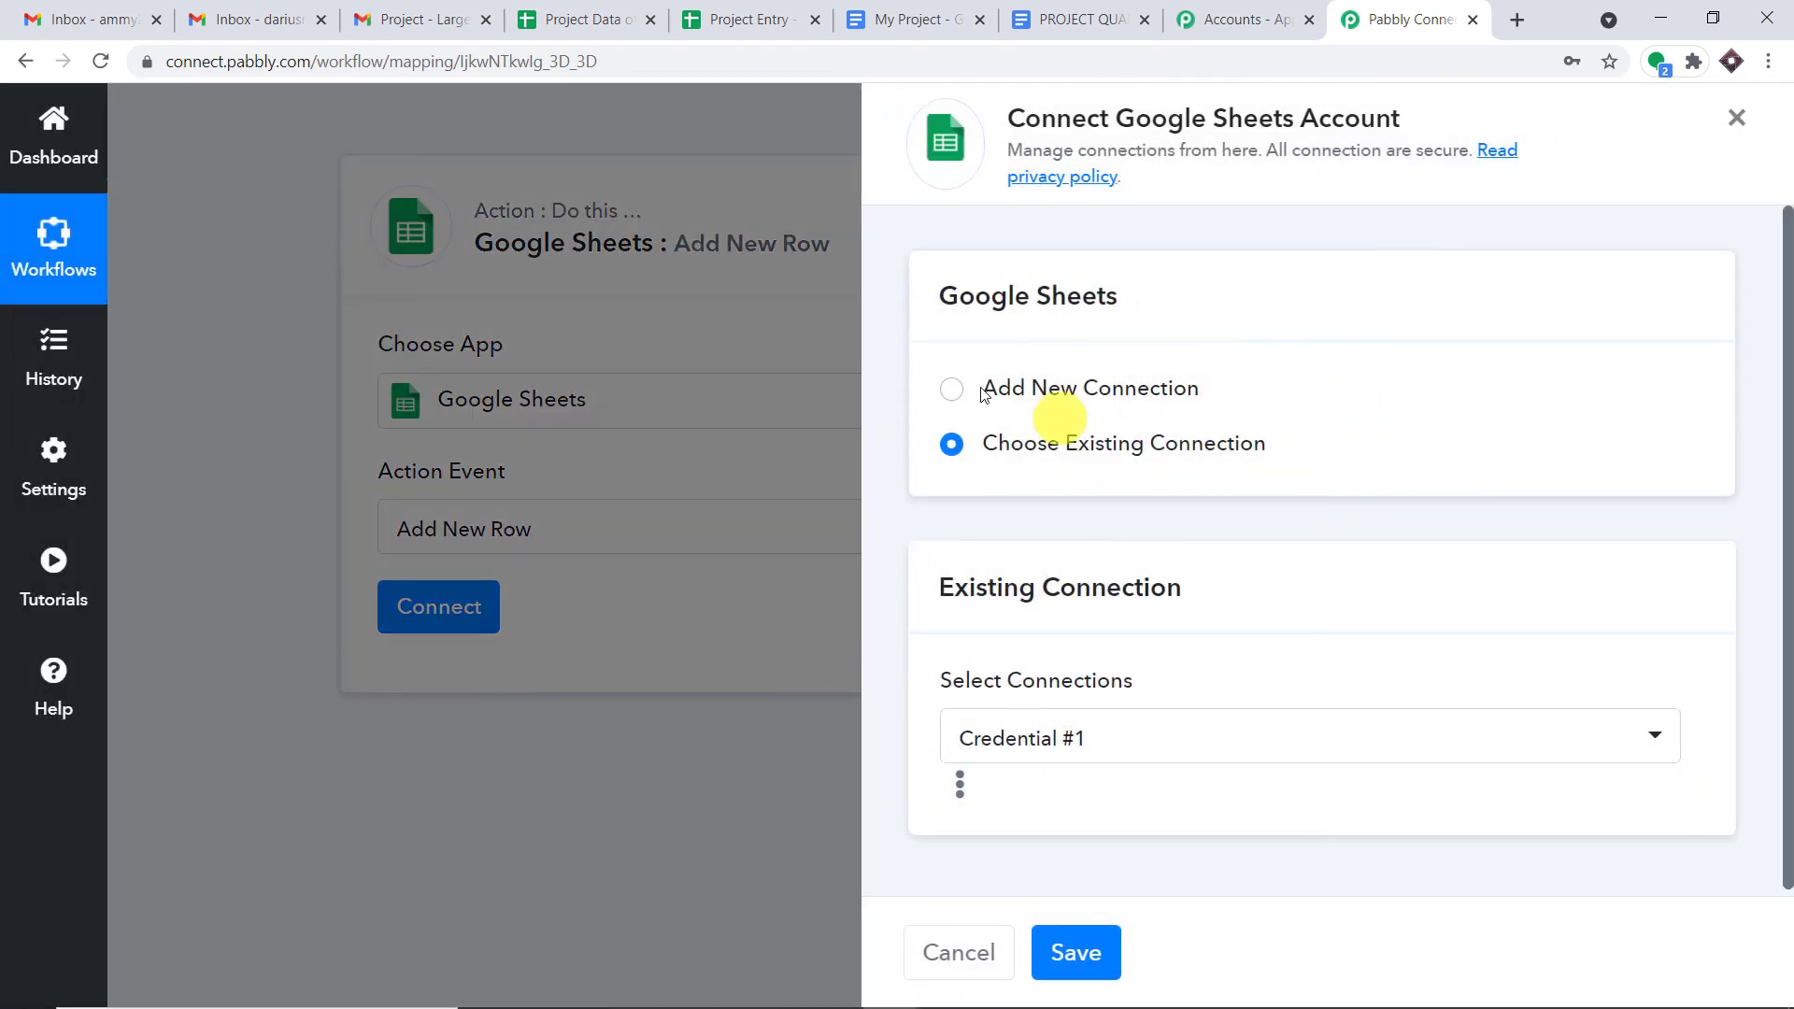
# - Create a new Google Sheets connection, sign in with the Google account and allow spreadsheet access
pyautogui.click(986, 388)
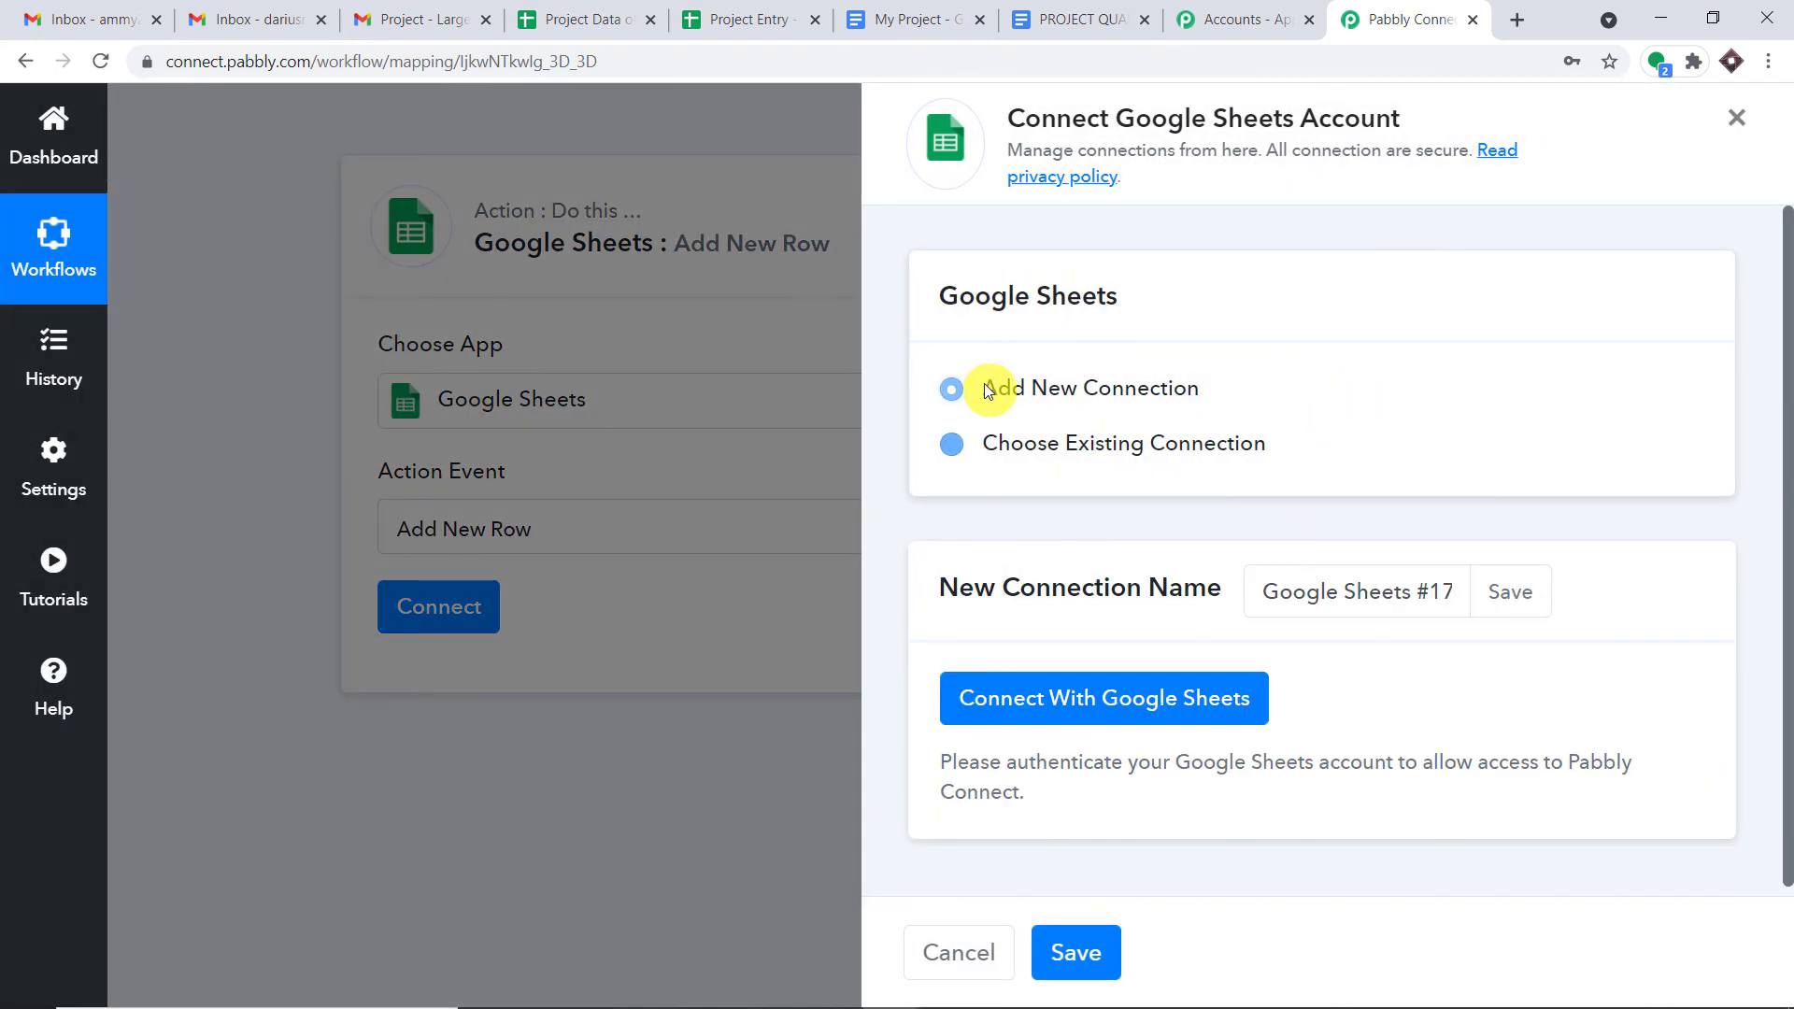
pyautogui.click(1009, 696)
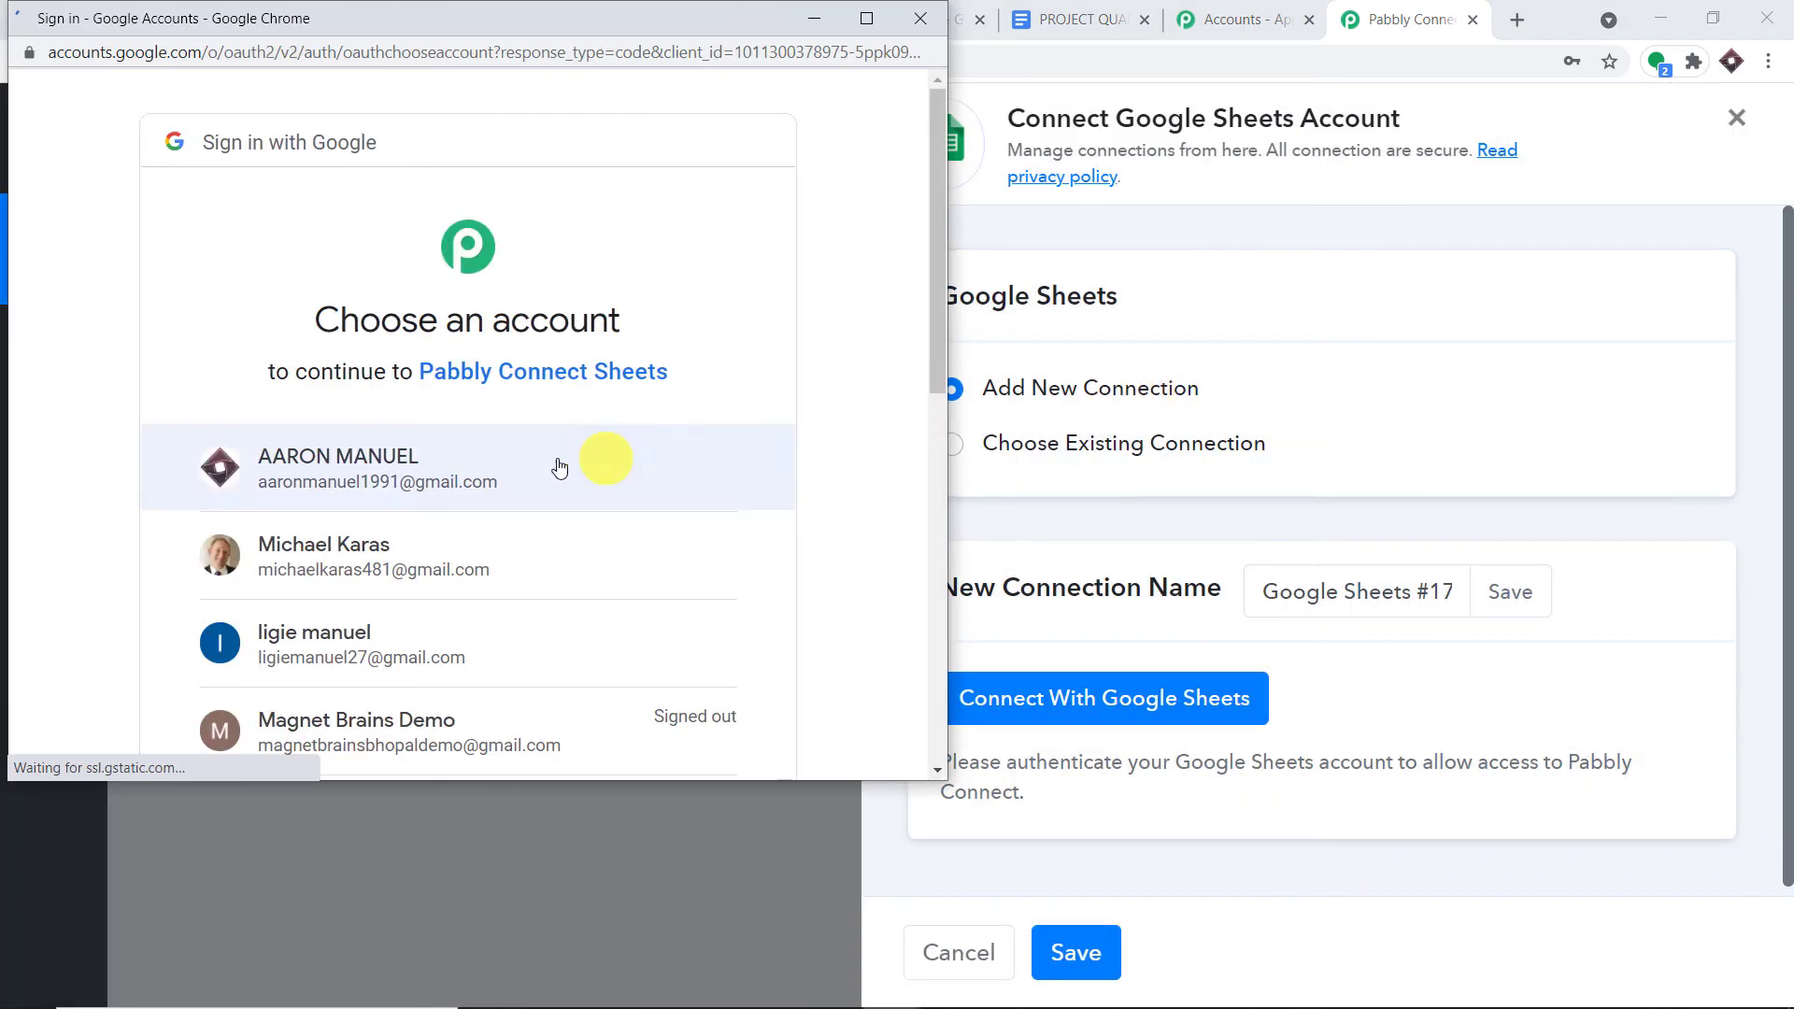
pyautogui.moveTo(552, 18); pyautogui.dragTo(1352, 206)
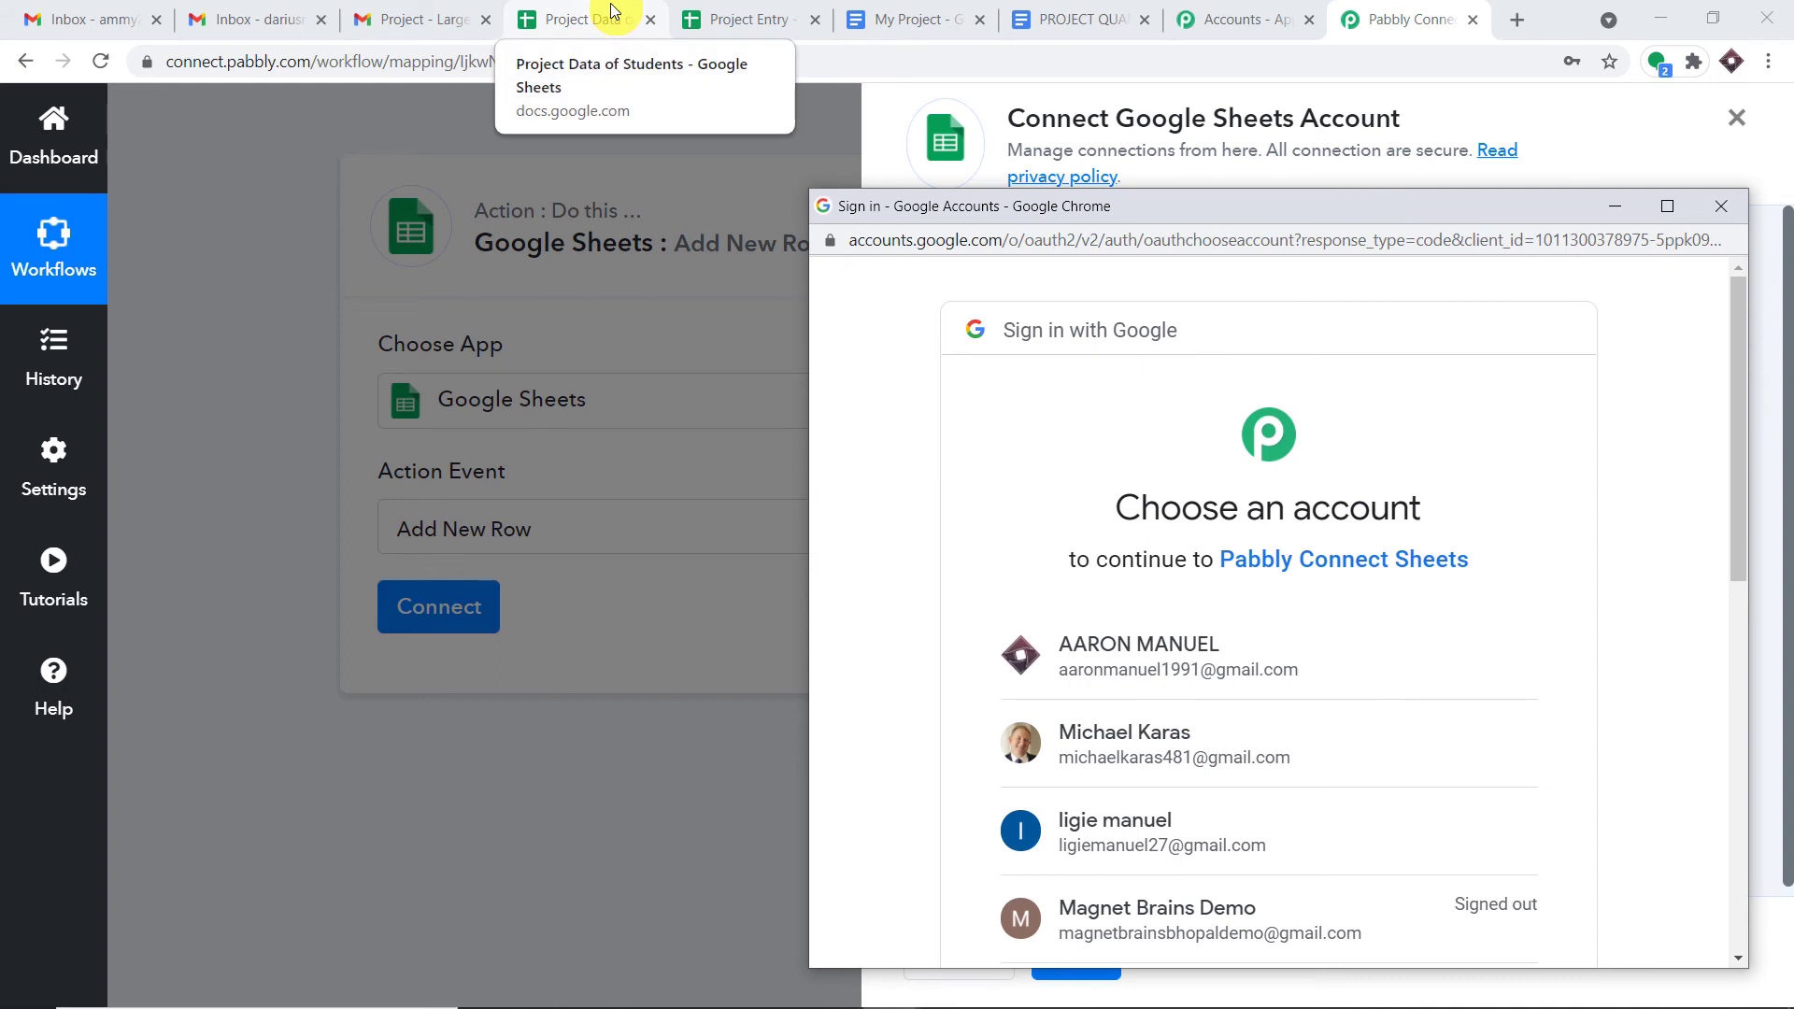
pyautogui.click(1175, 663)
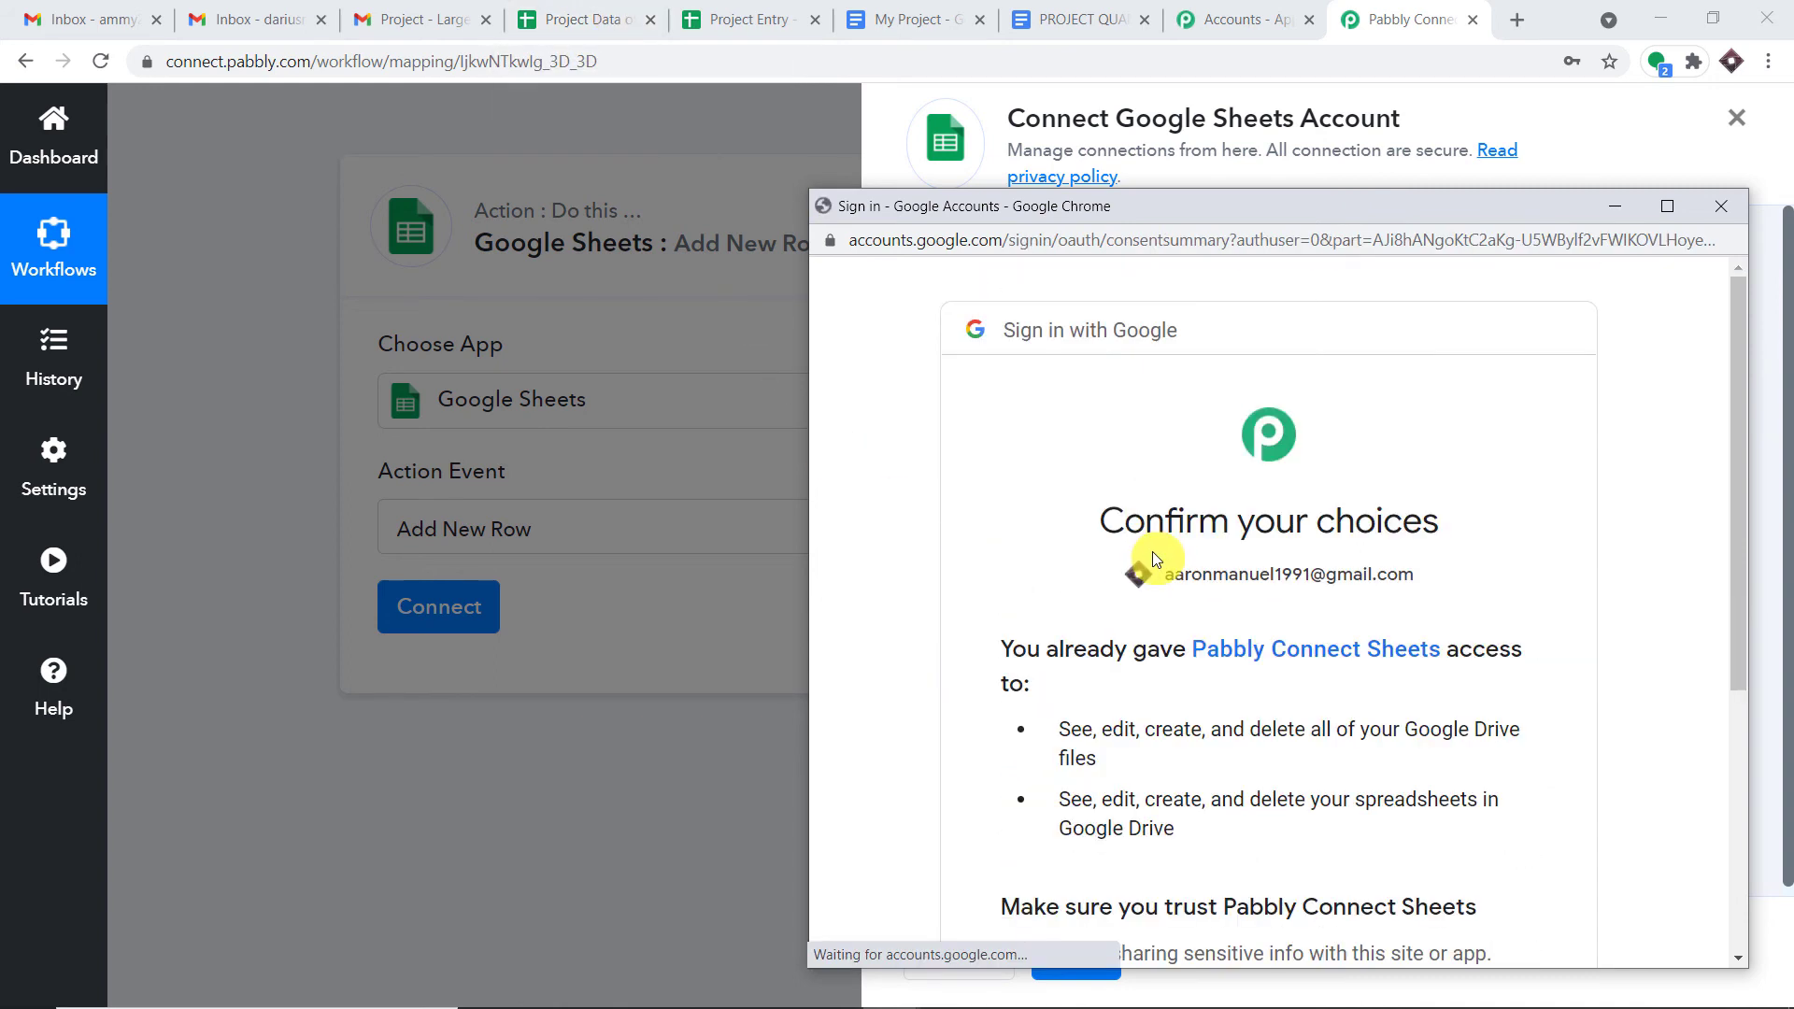
pyautogui.scroll(-5, 1159, 561)
pyautogui.click(1464, 768)
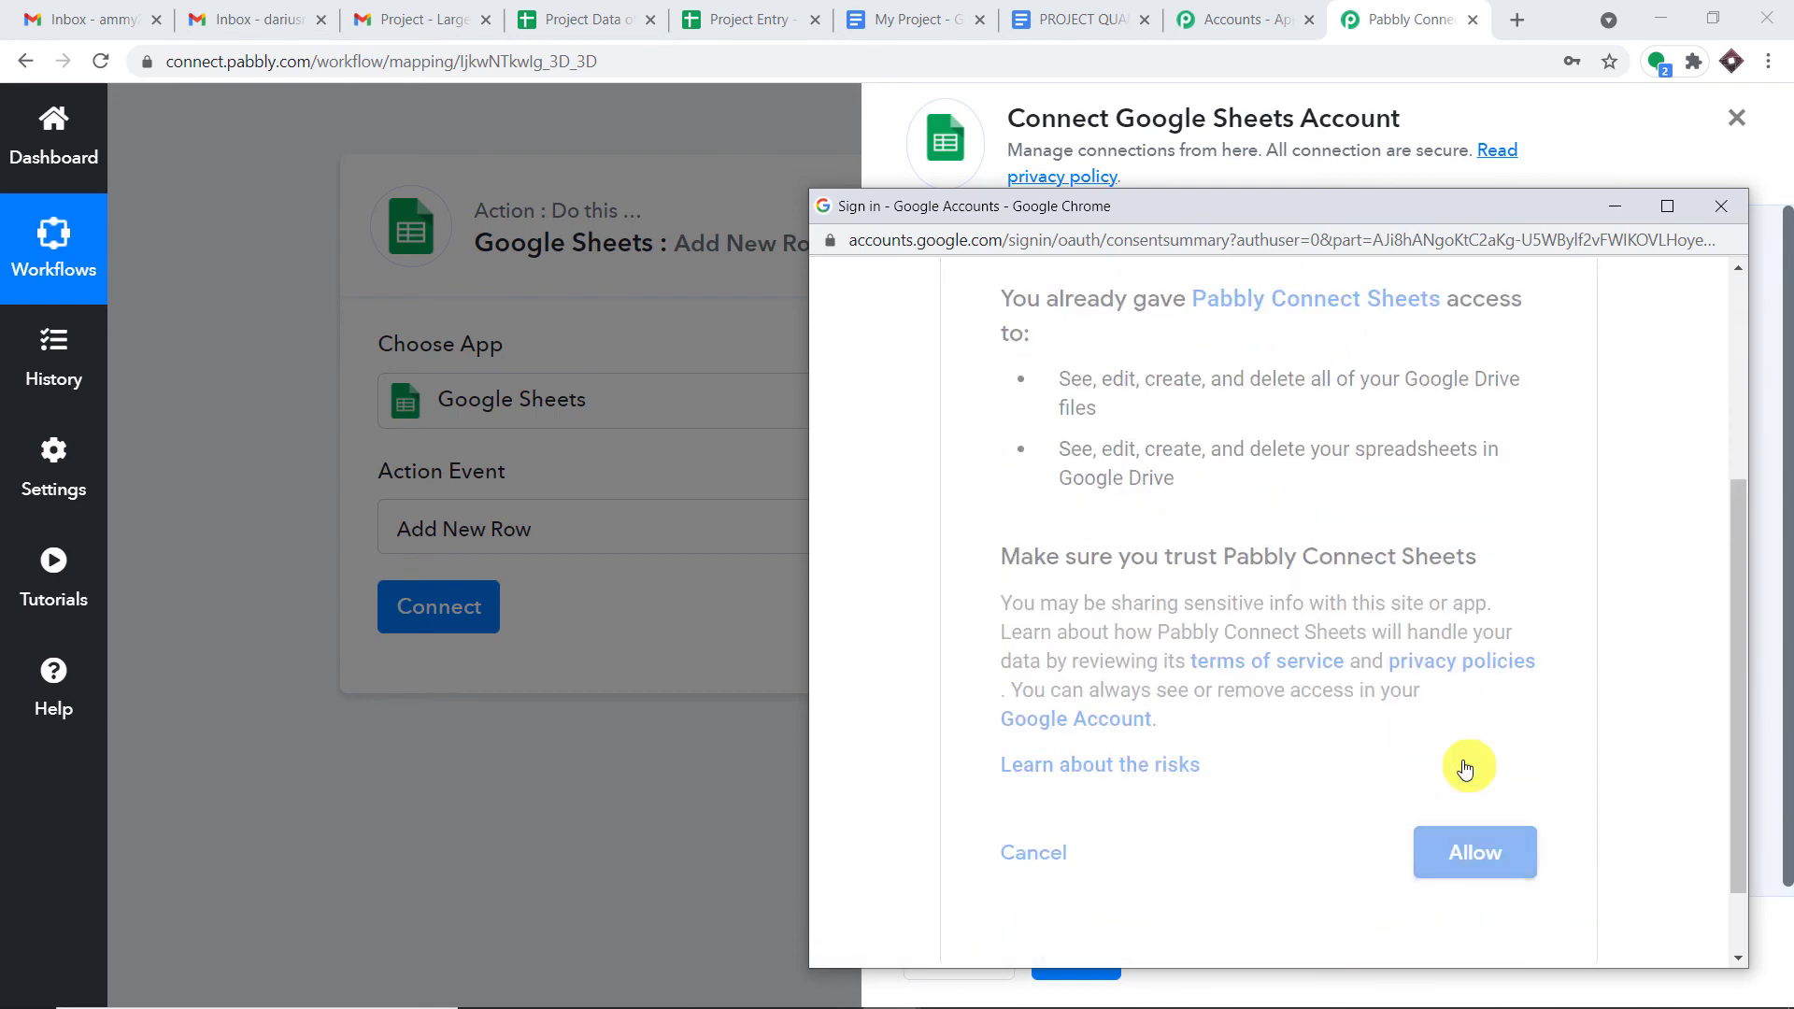
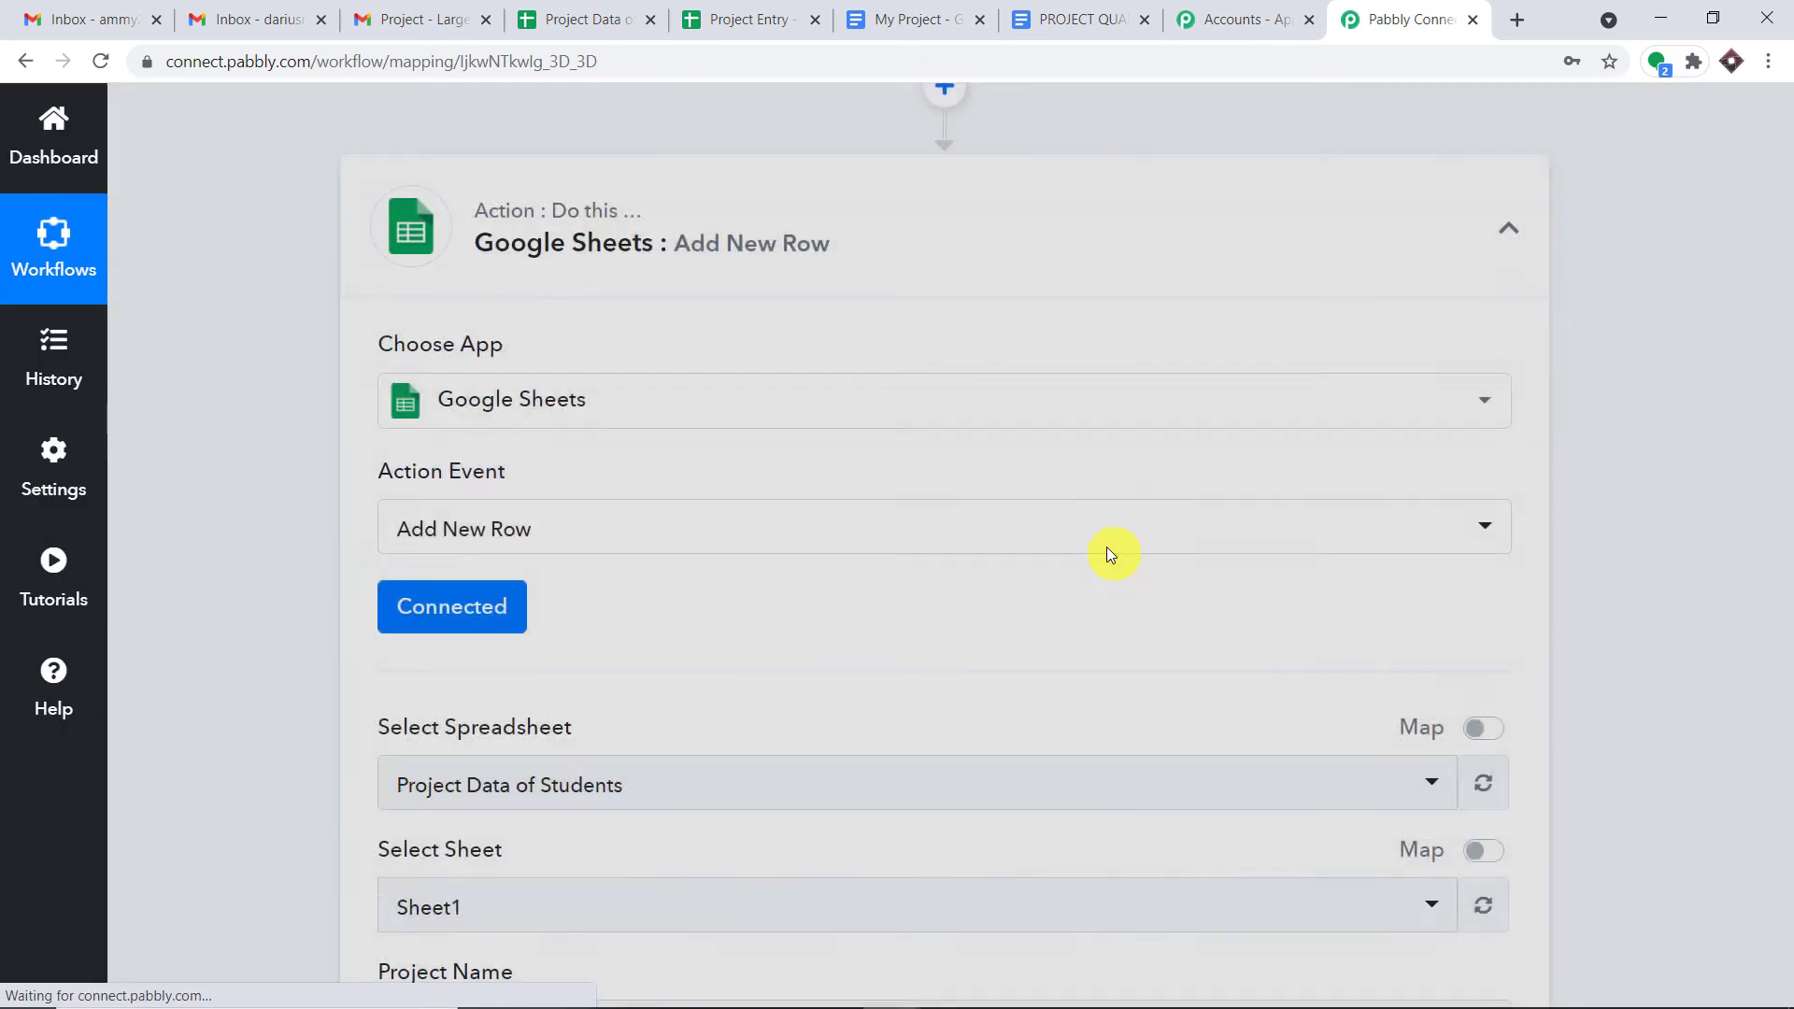
# - Select 'Project Data of Students' as the target spreadsheet for the Add New Row action
pyautogui.scroll(-5, 1107, 546)
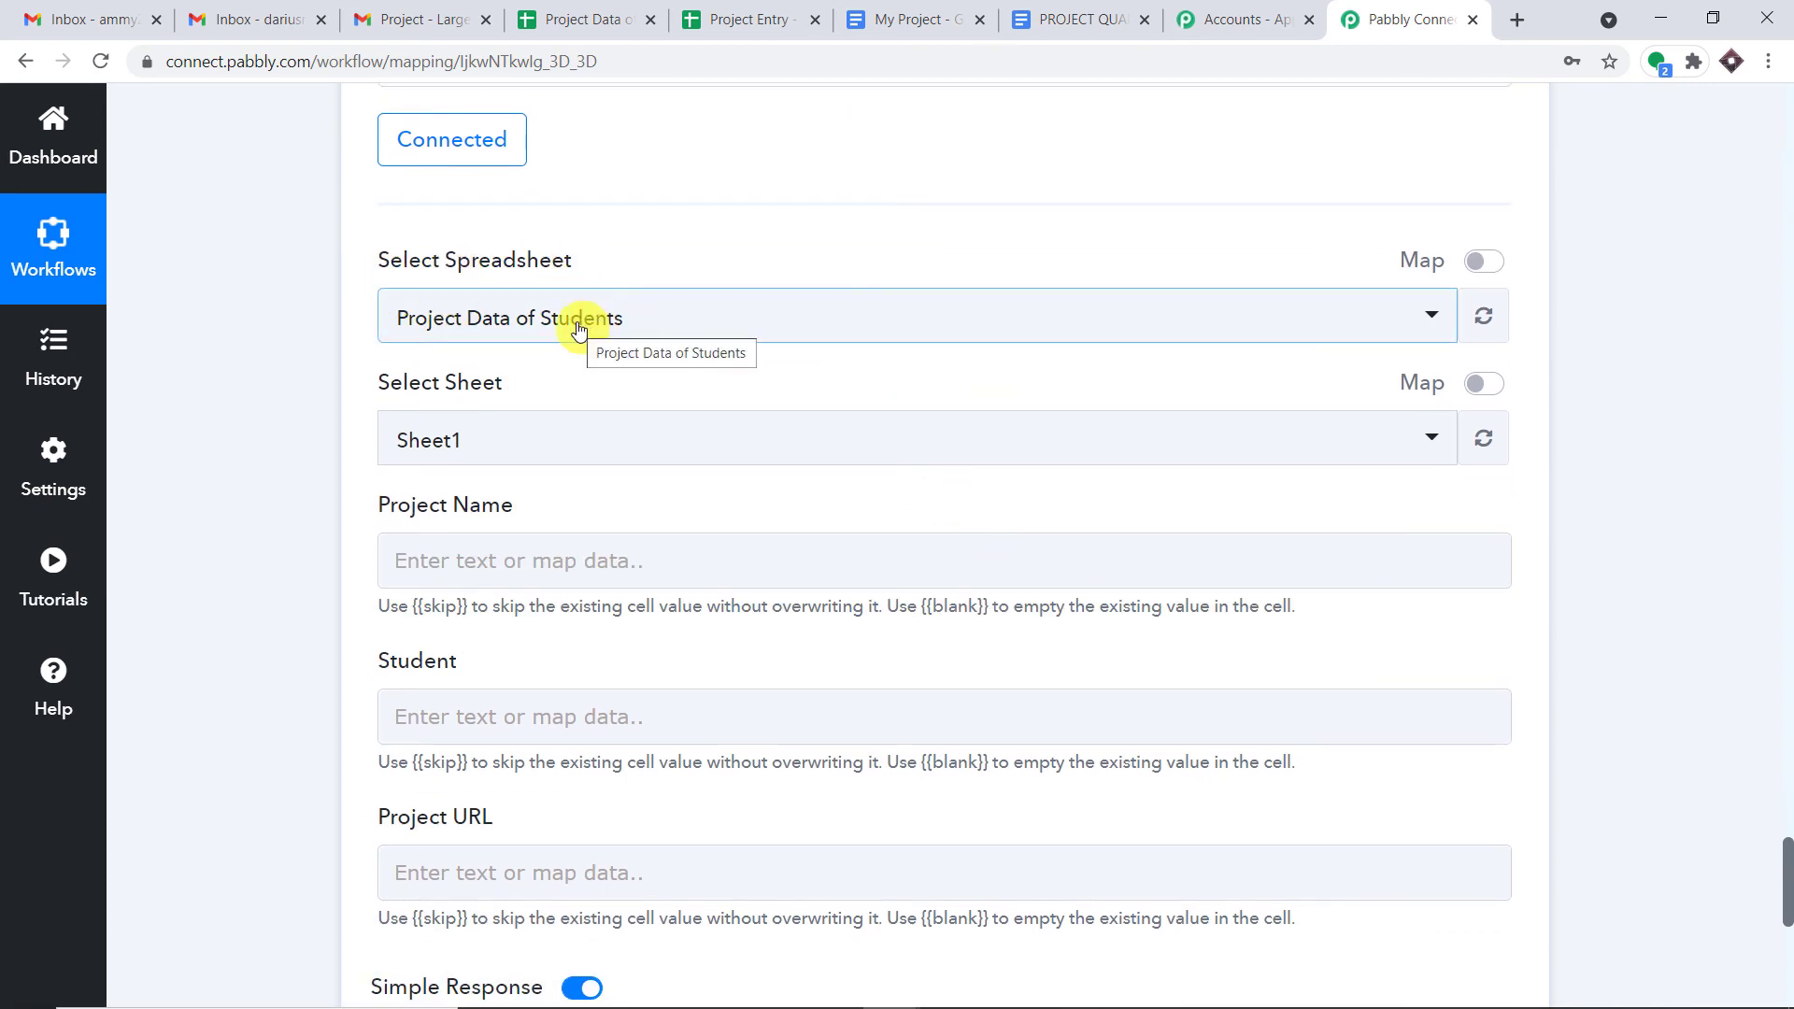
pyautogui.click(579, 24)
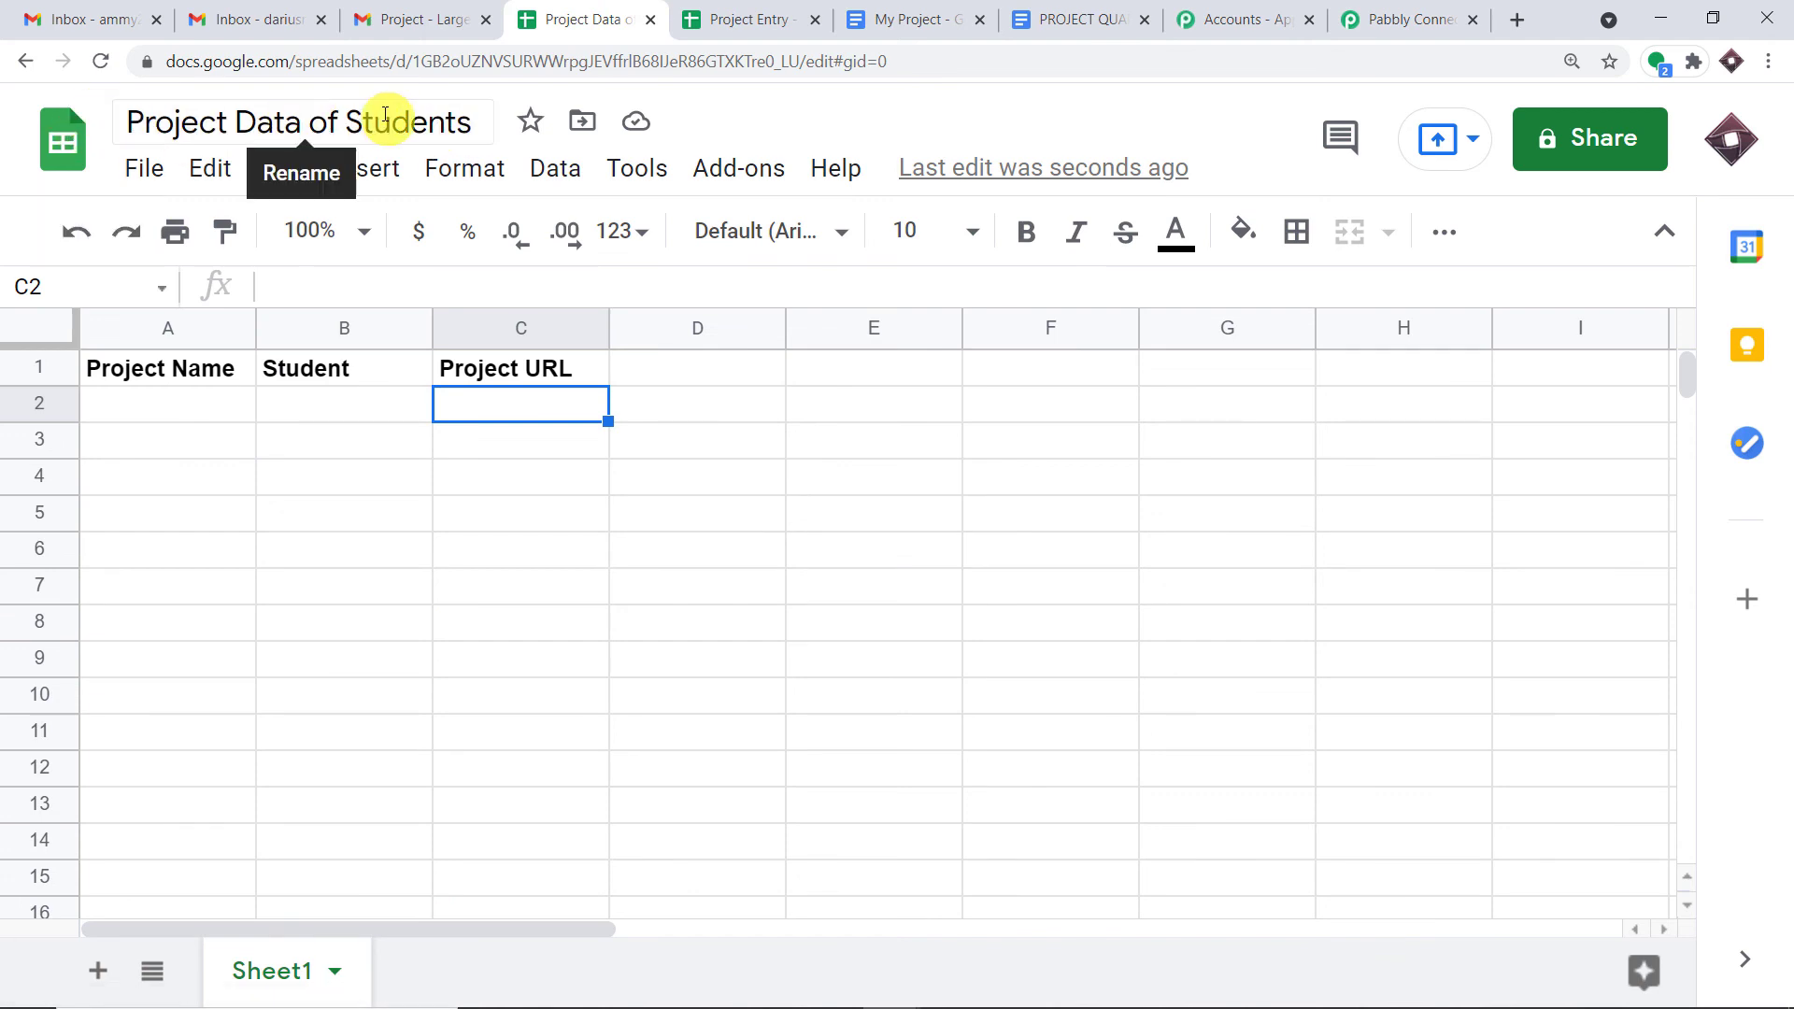
pyautogui.click(1402, 19)
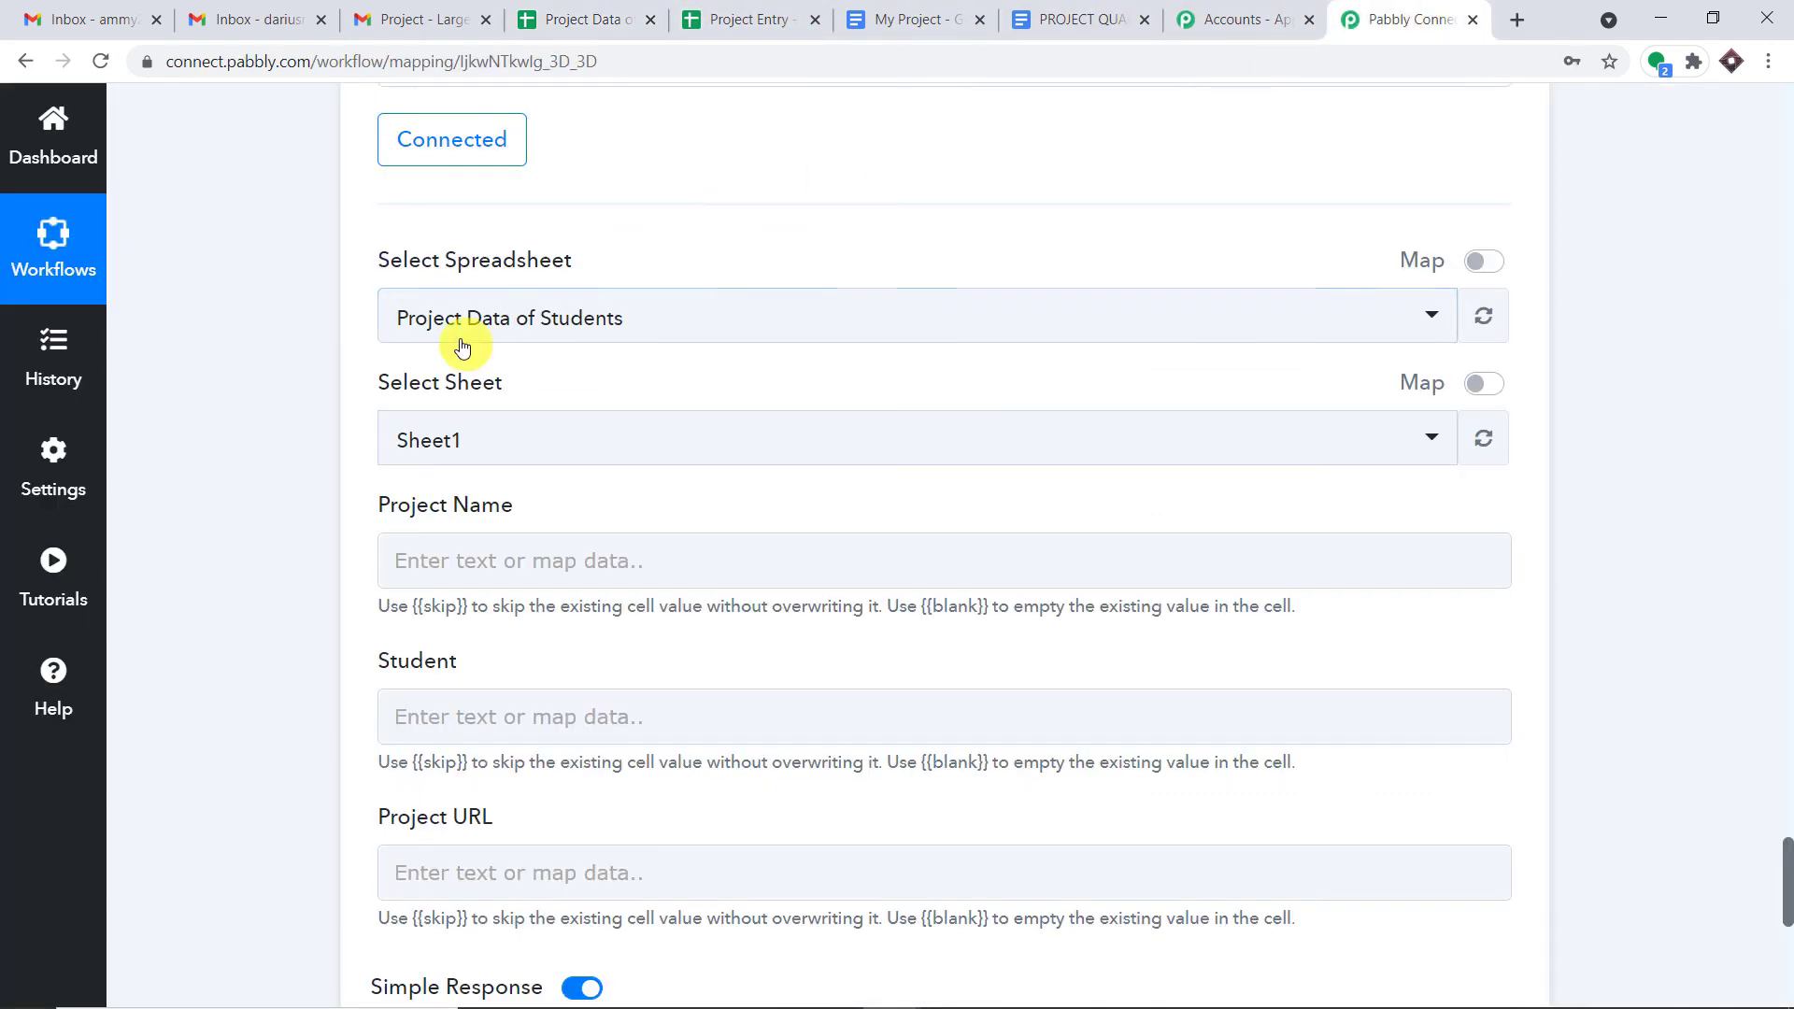
pyautogui.click(481, 318)
pyautogui.scroll(-5, 620, 642)
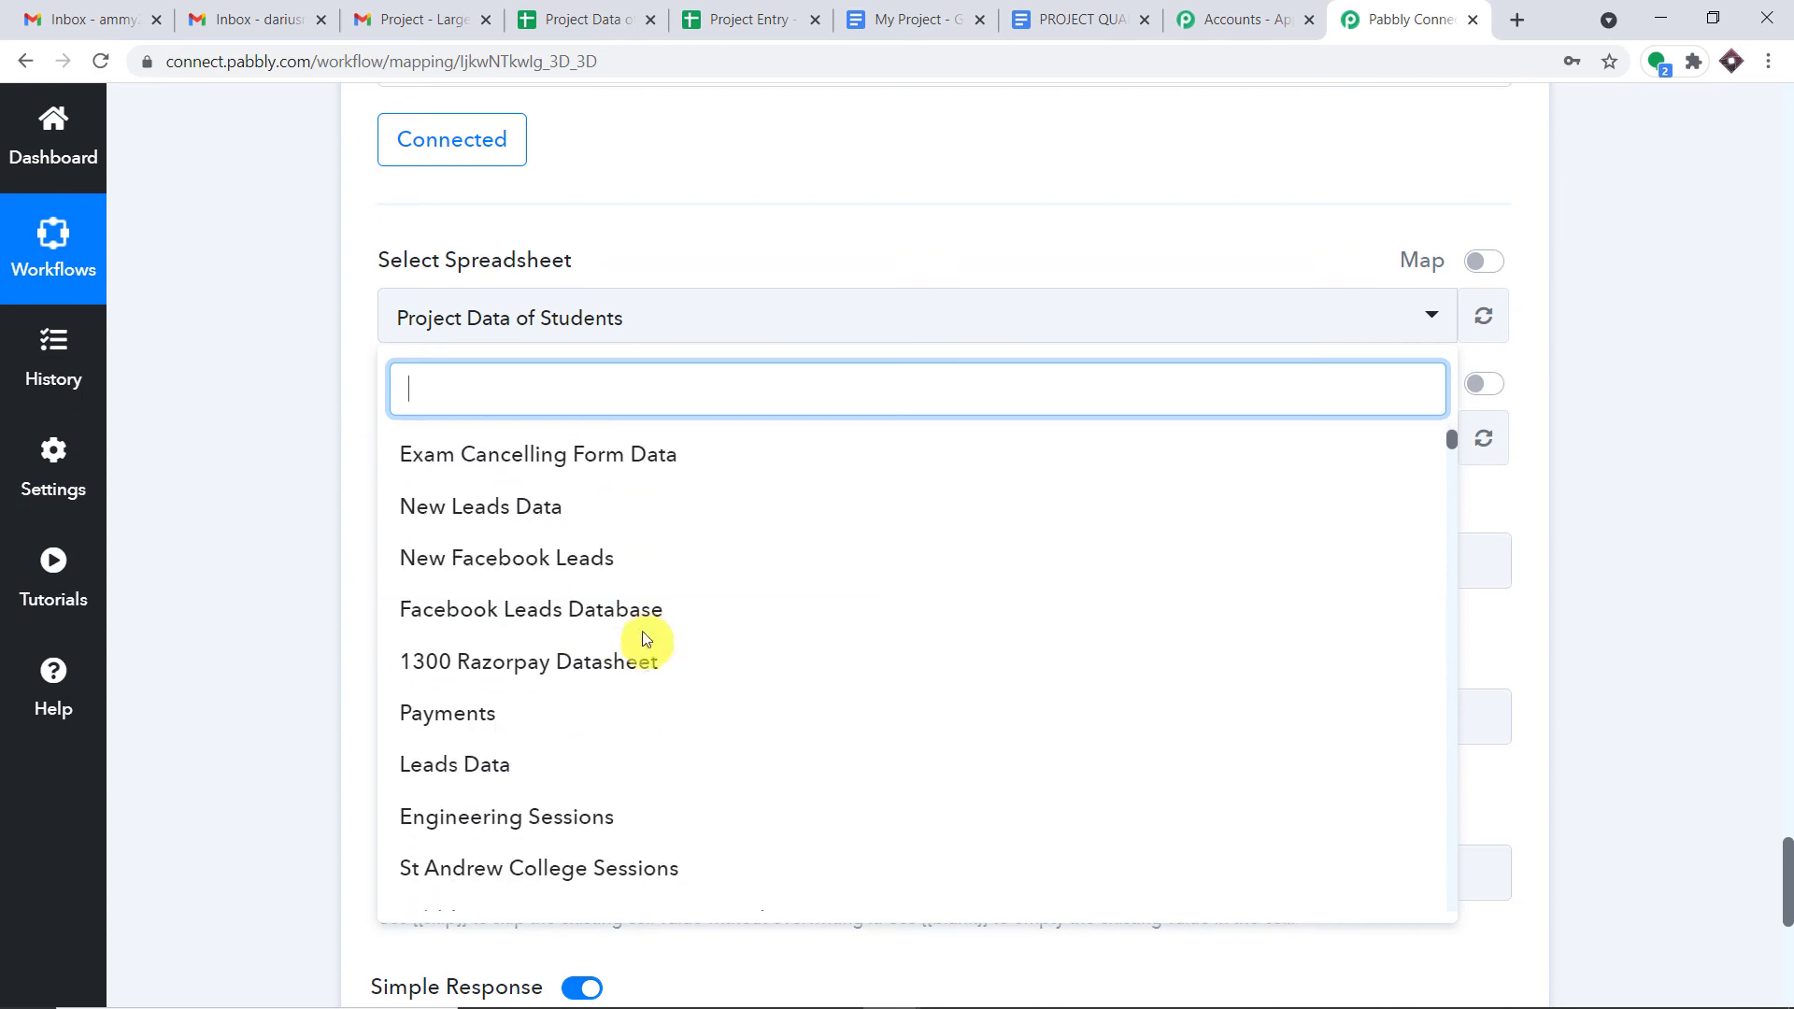
pyautogui.scroll(-10, 673, 572)
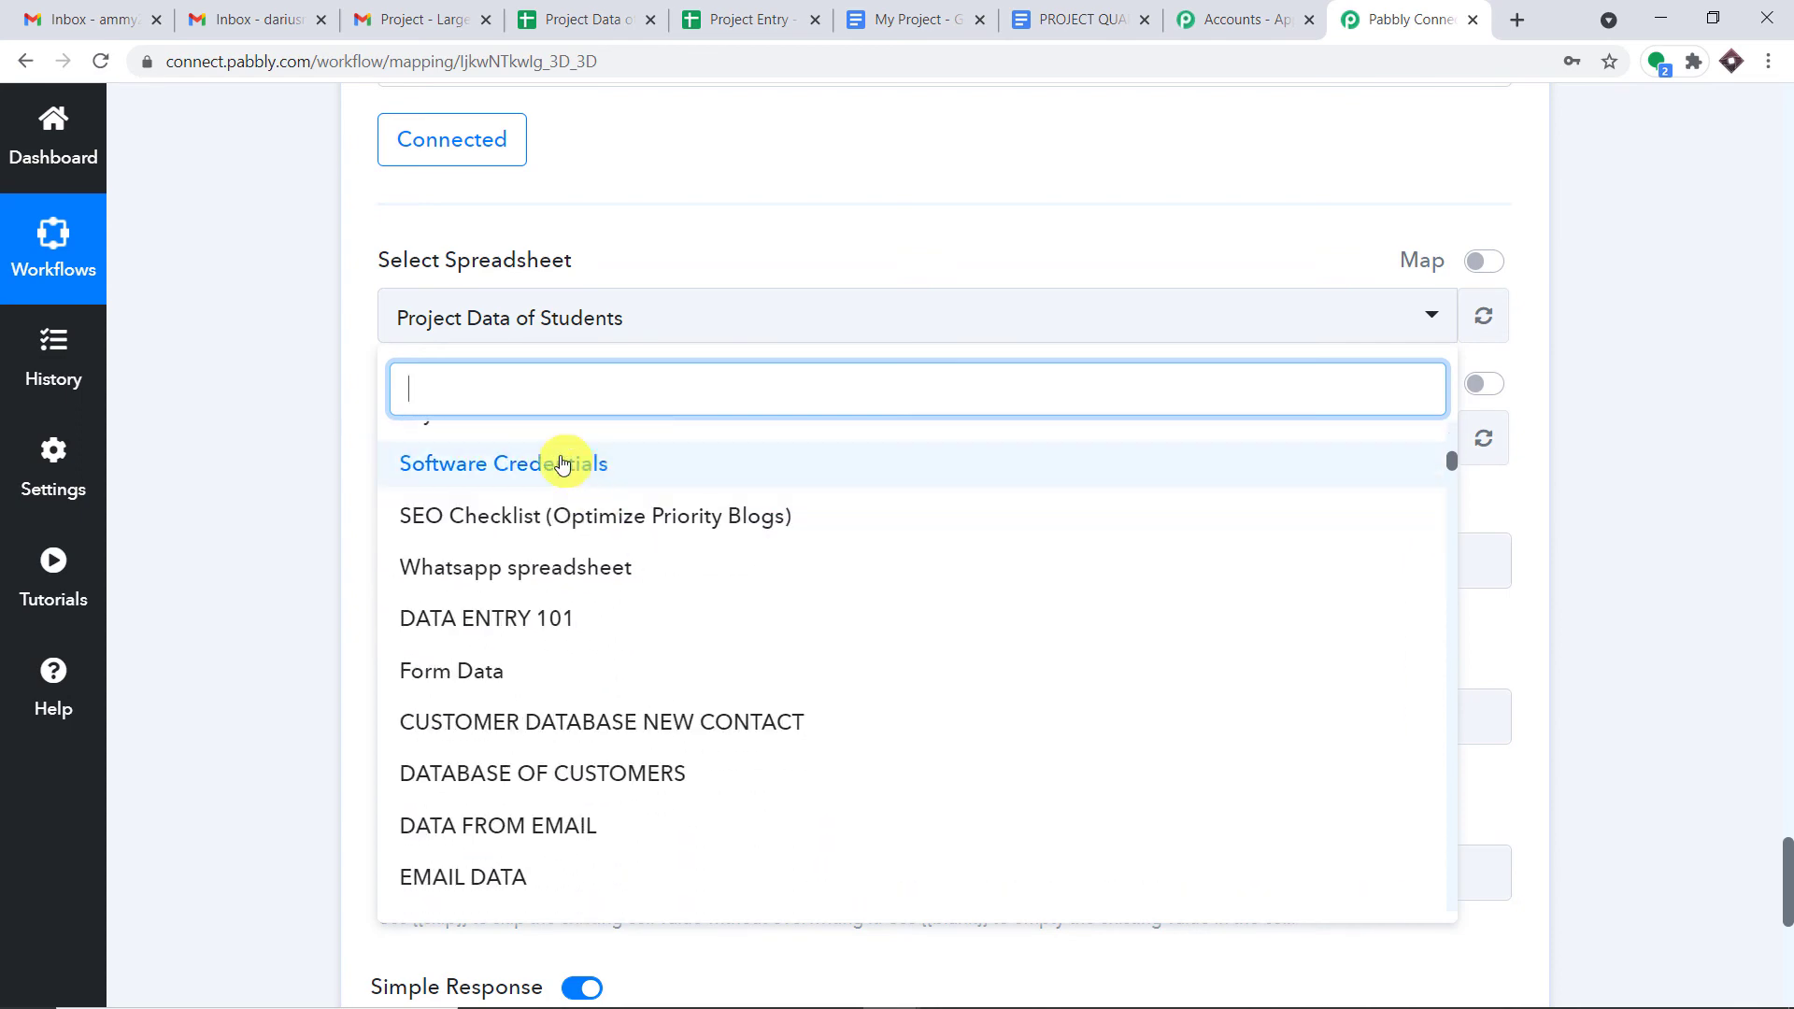
pyautogui.scroll(15, 628, 519)
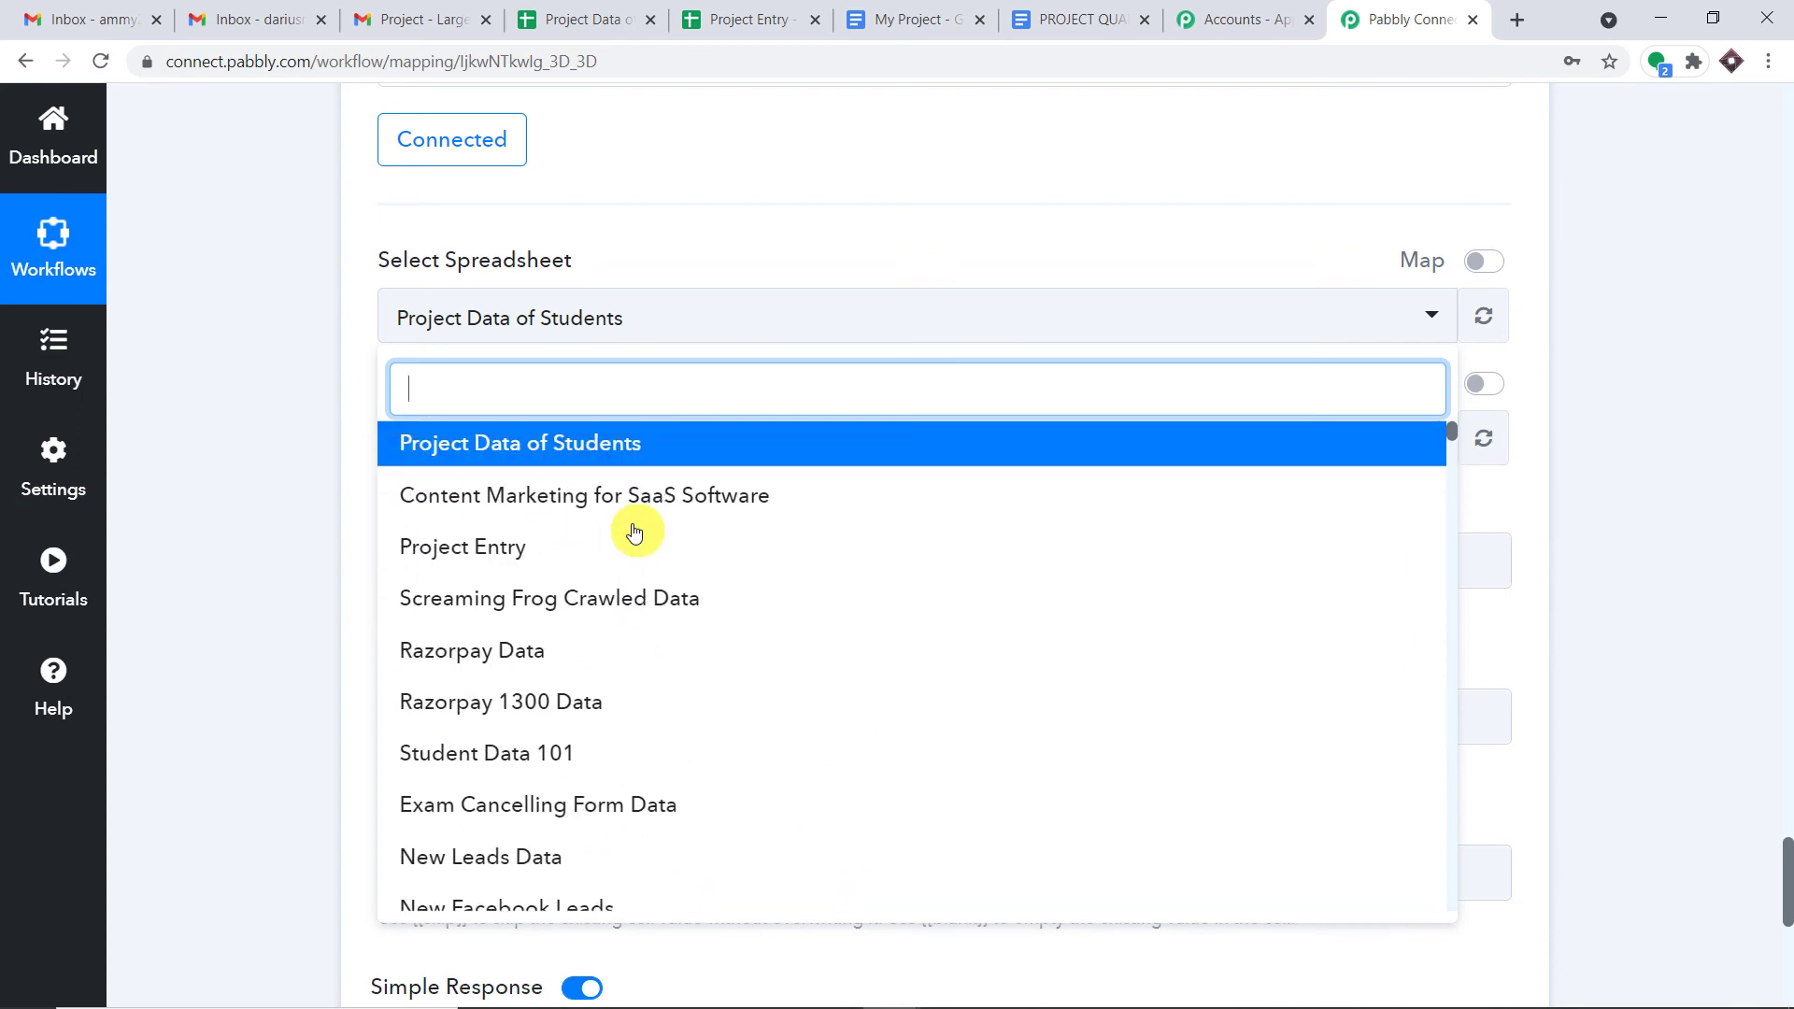
pyautogui.scroll(-20, 628, 495)
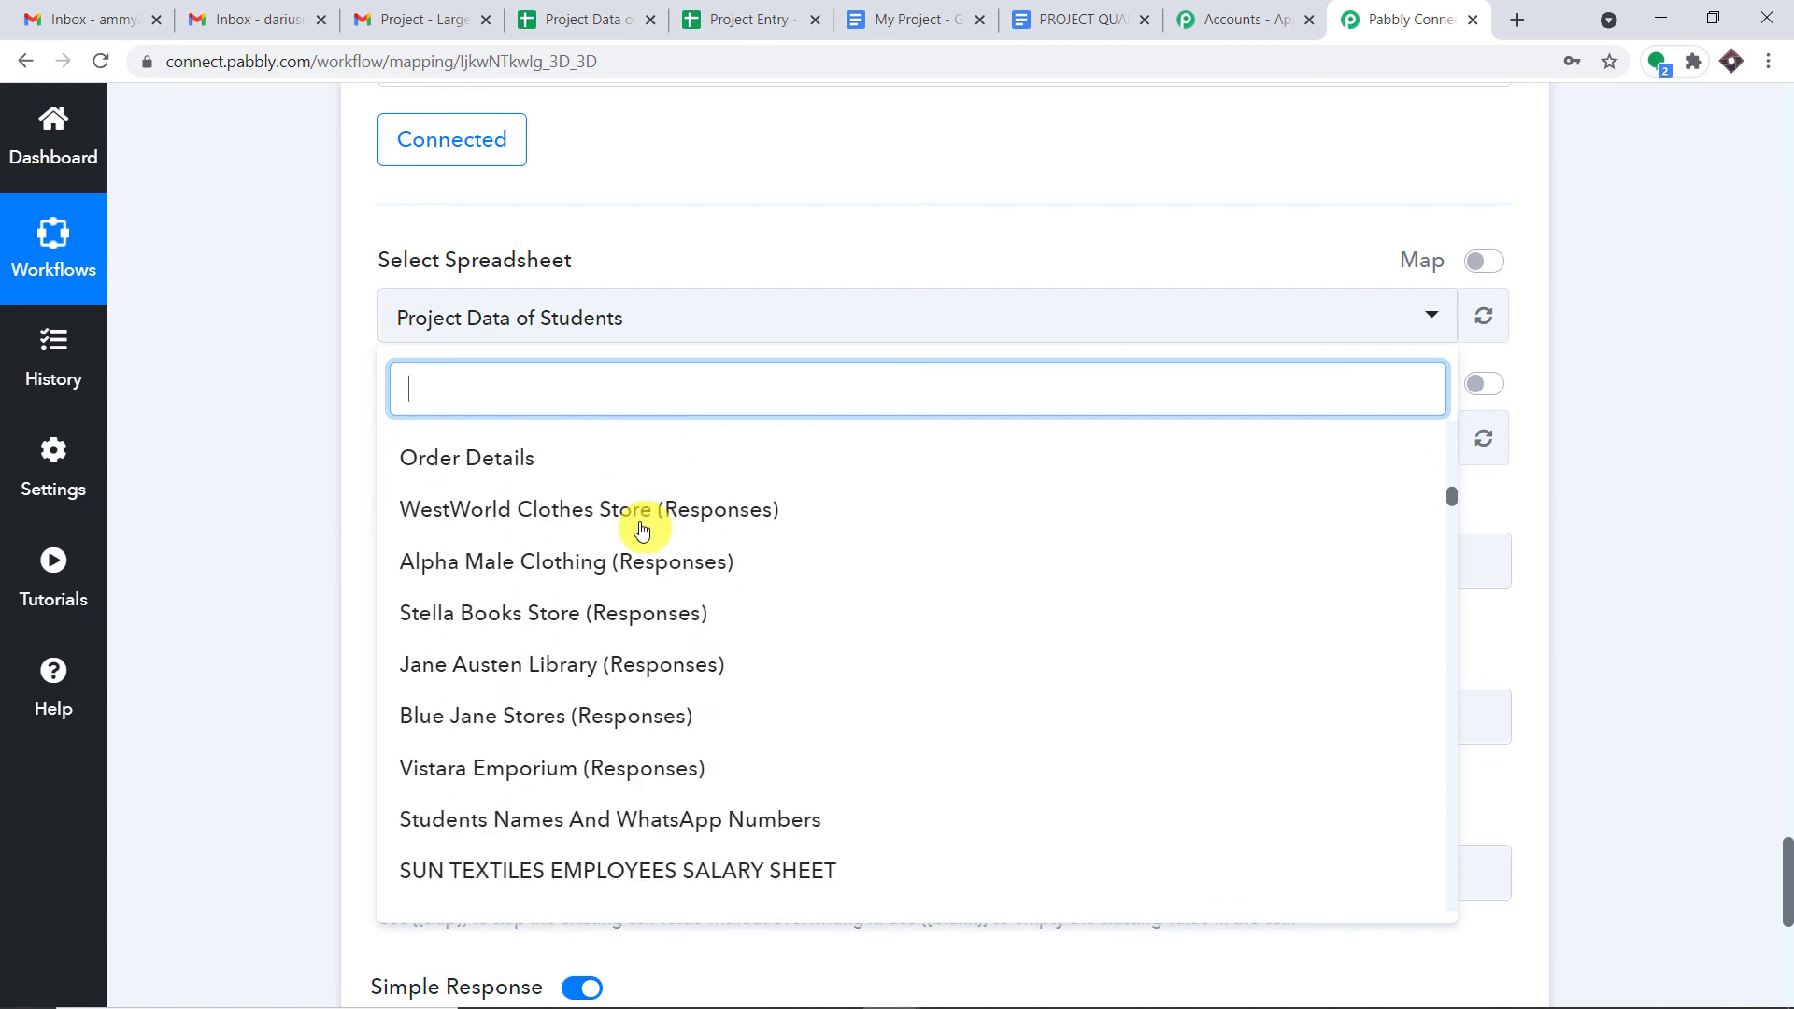
pyautogui.scroll(-20, 643, 530)
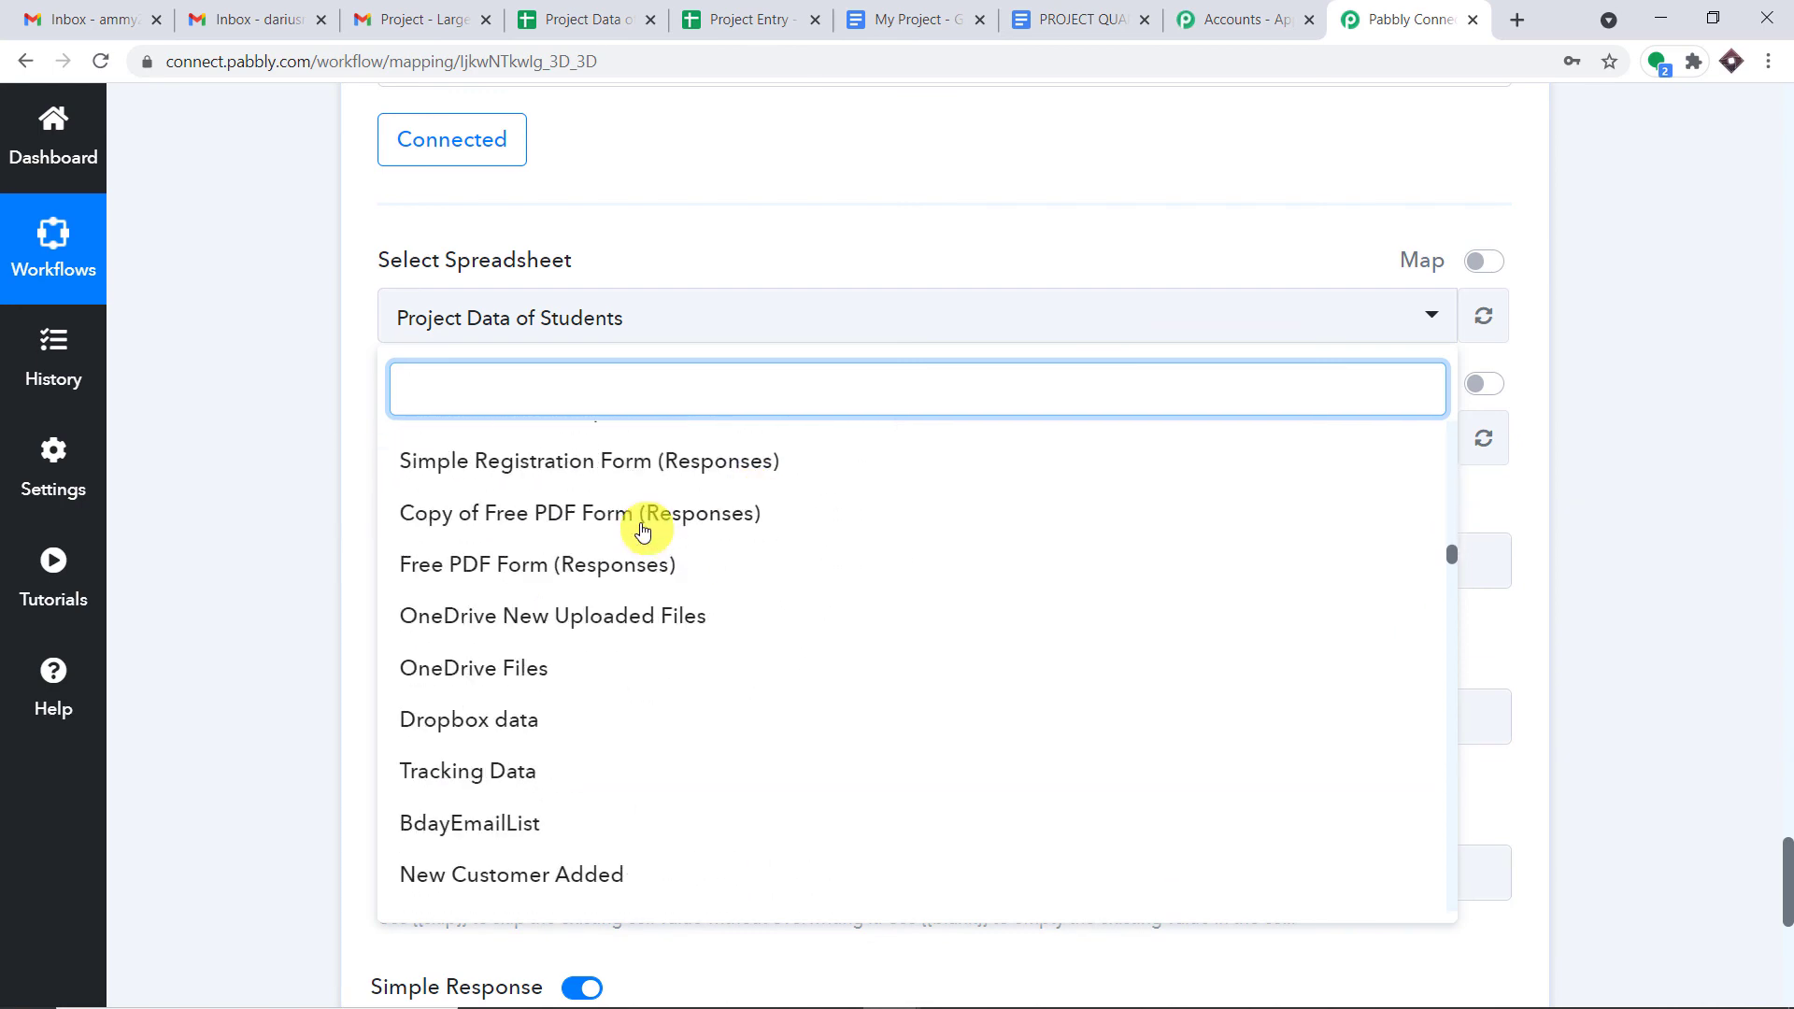
pyautogui.scroll(20, 642, 530)
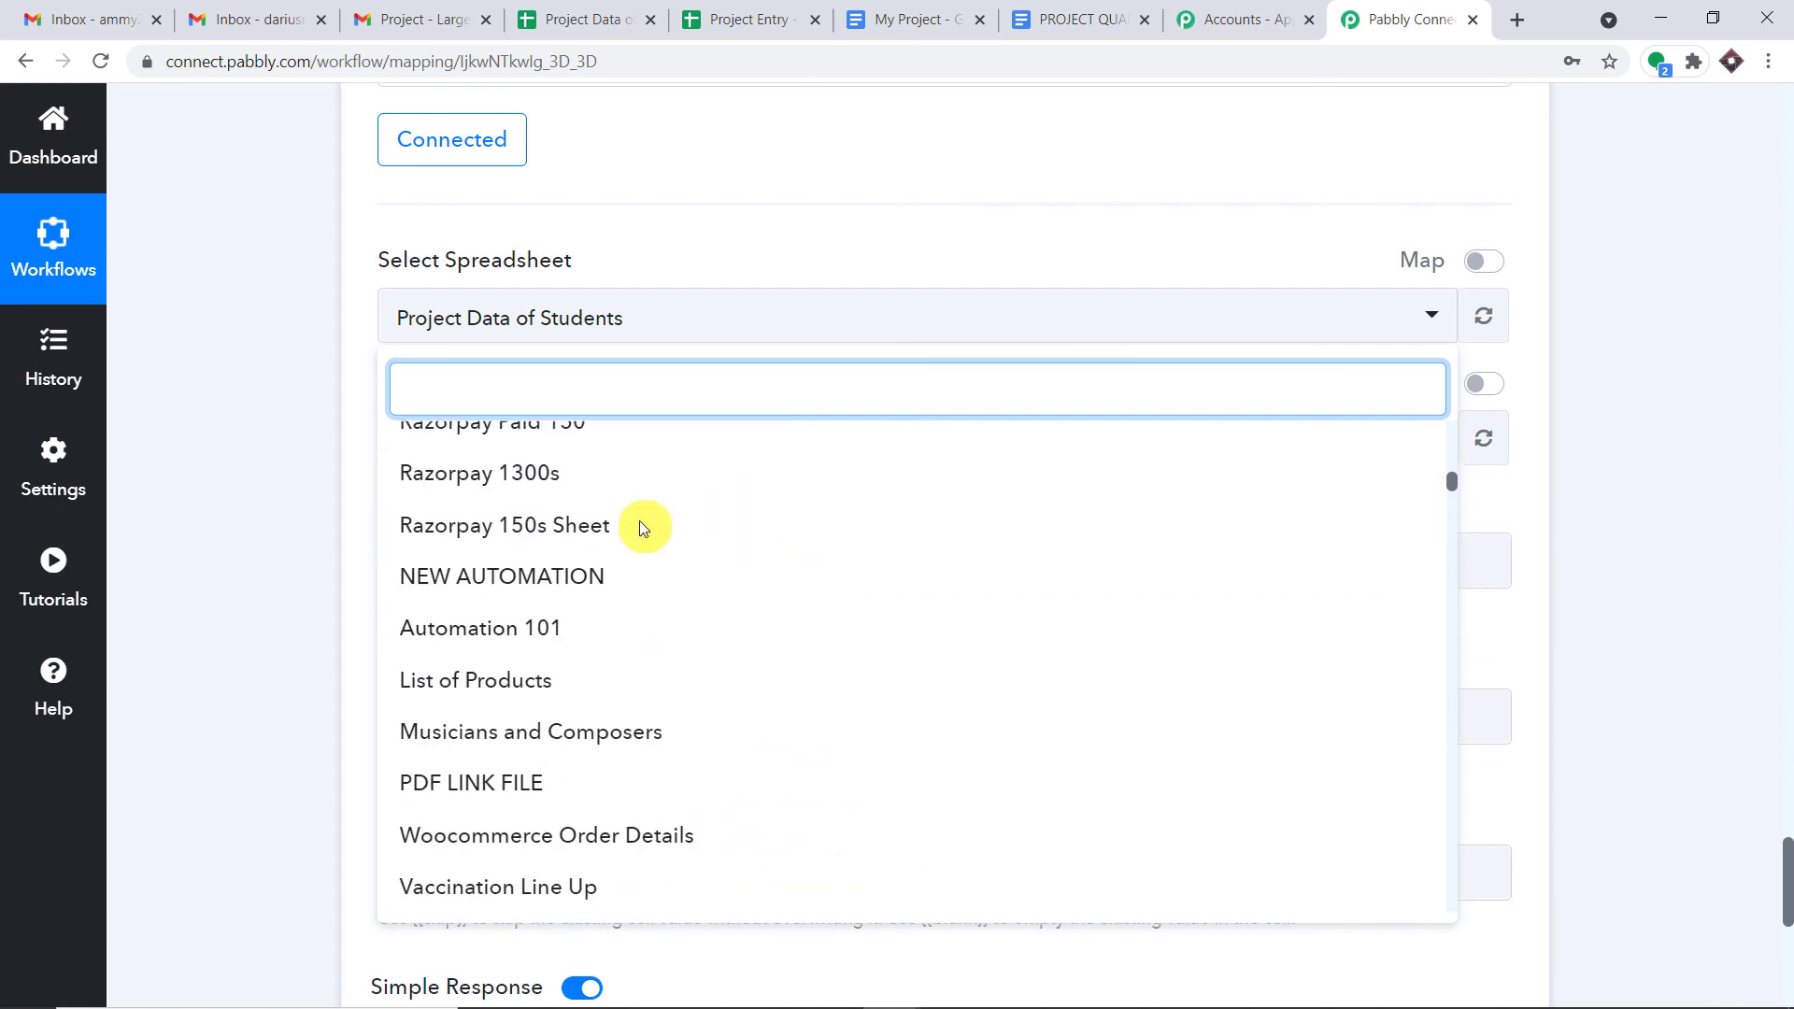
pyautogui.scroll(8, 643, 530)
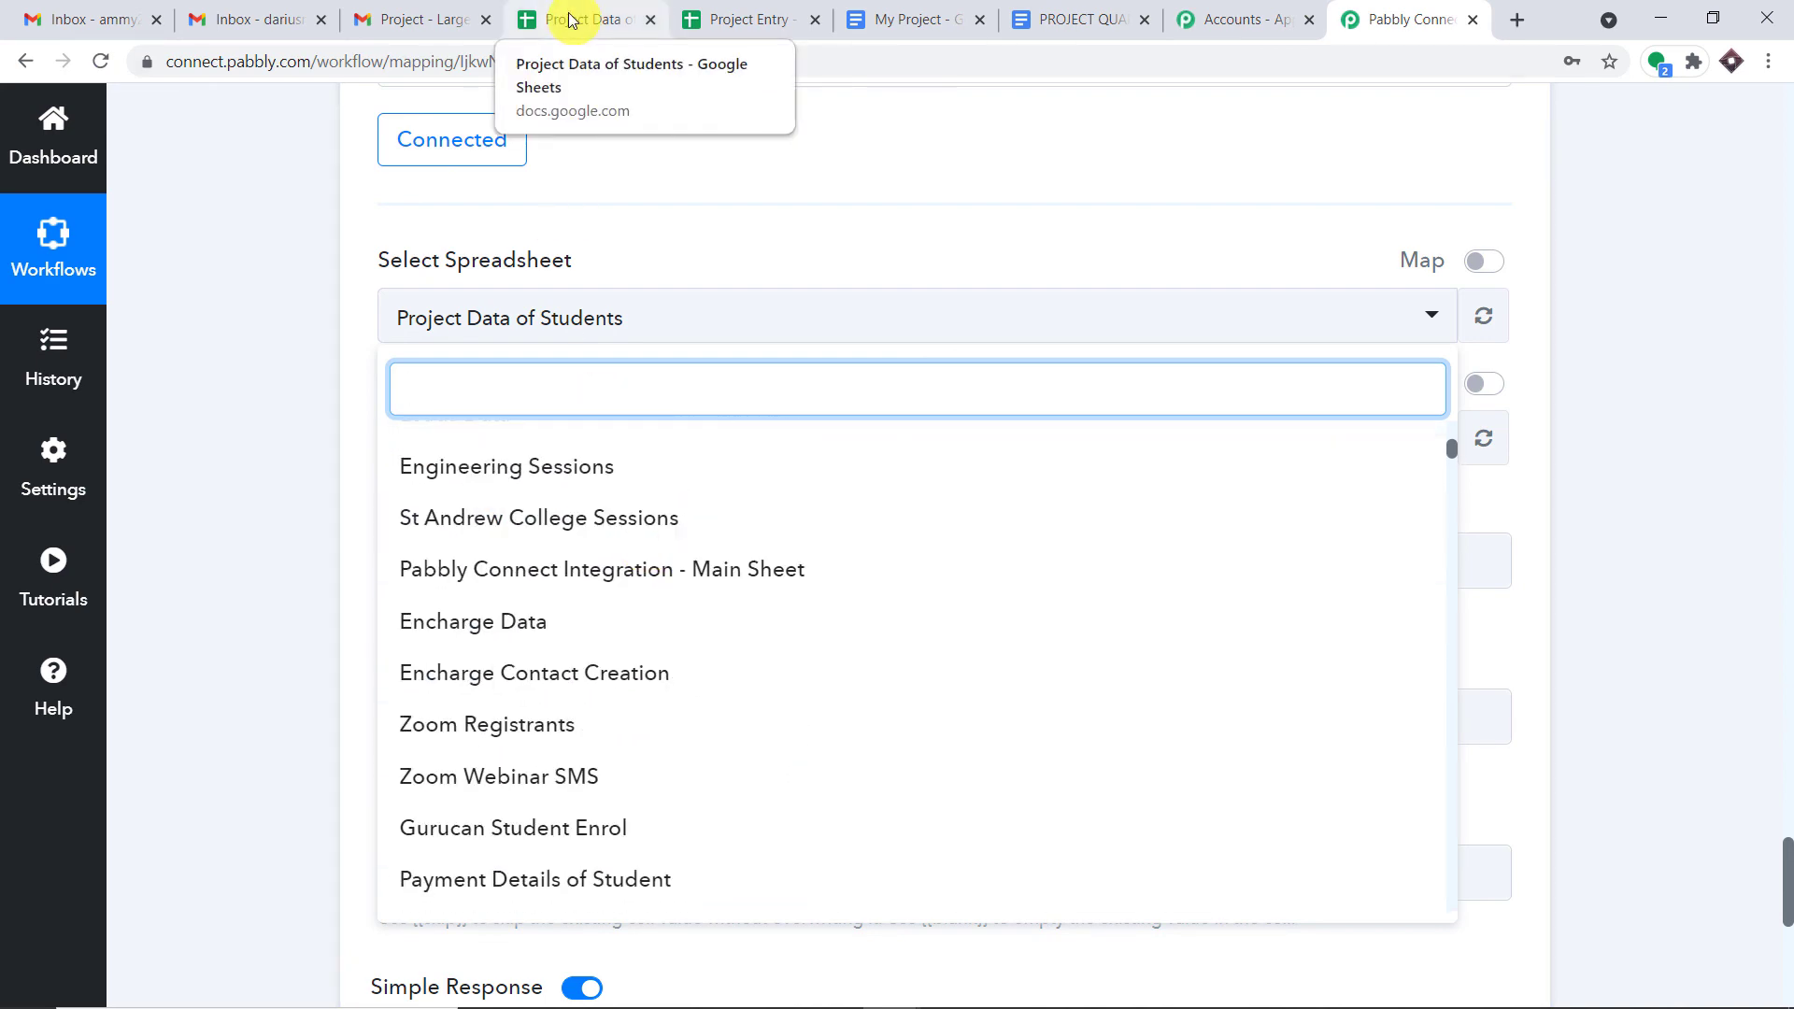
pyautogui.scroll(10, 633, 607)
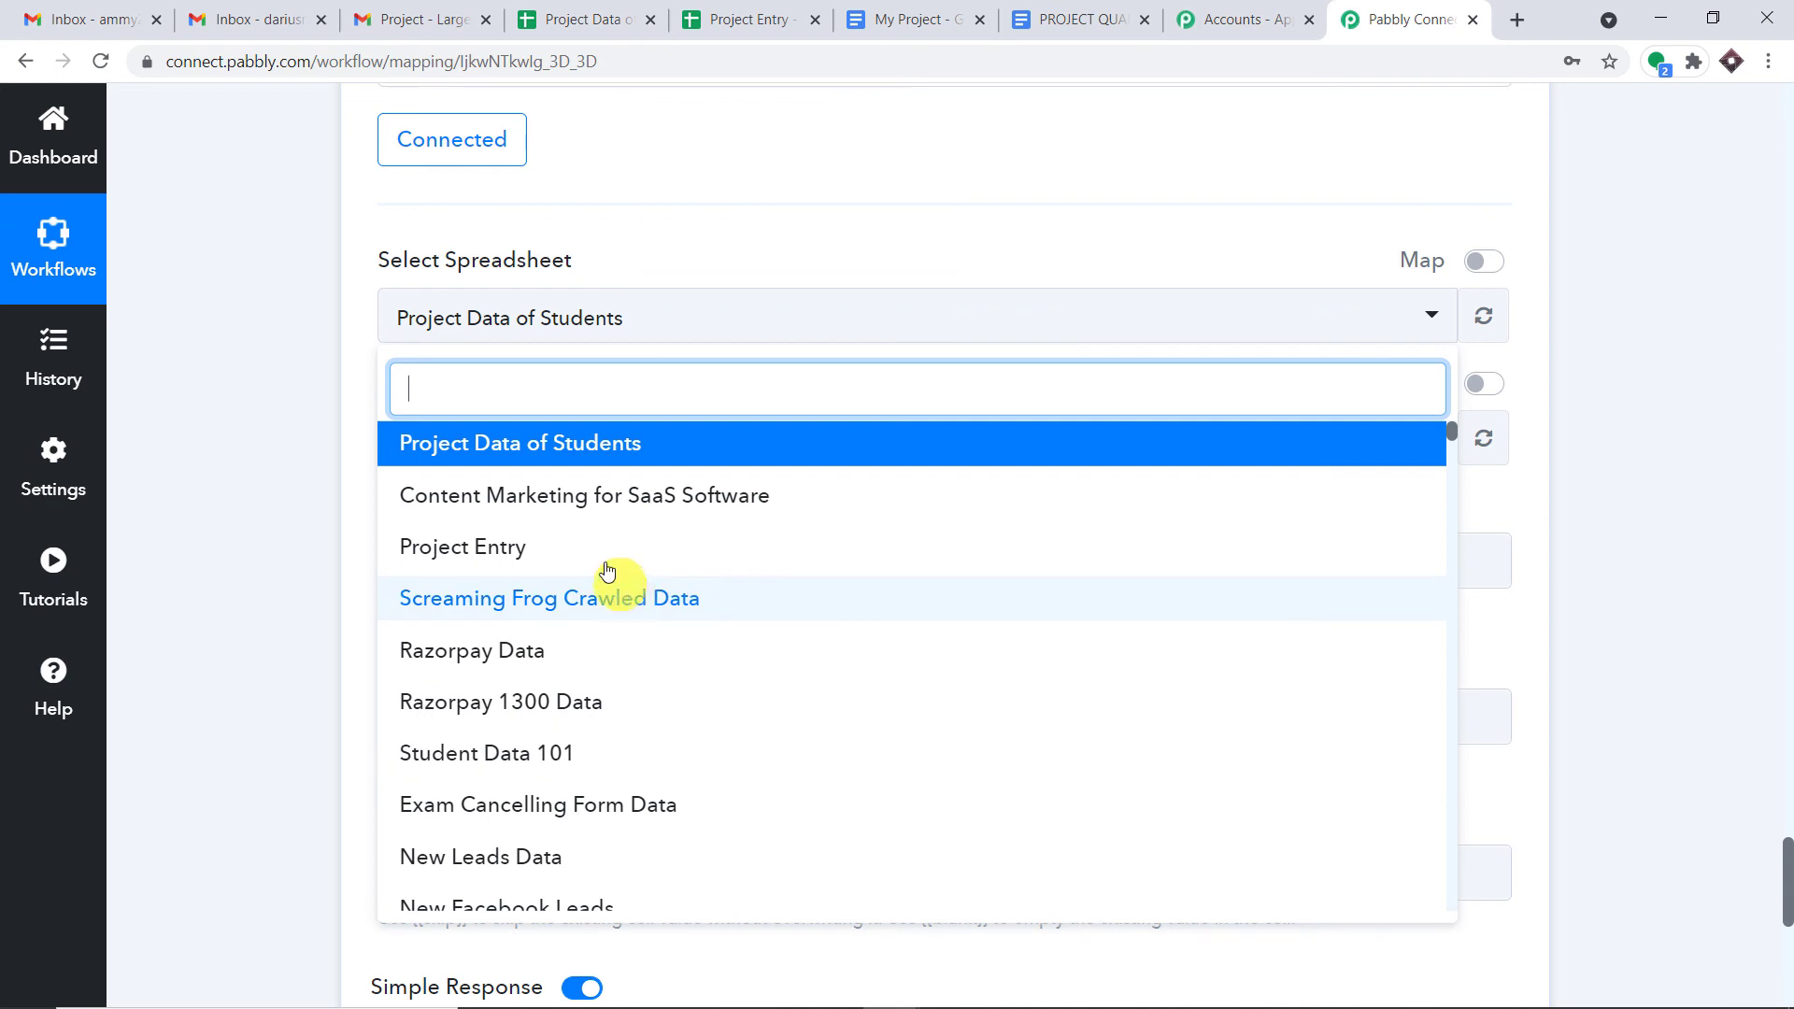
pyautogui.click(613, 447)
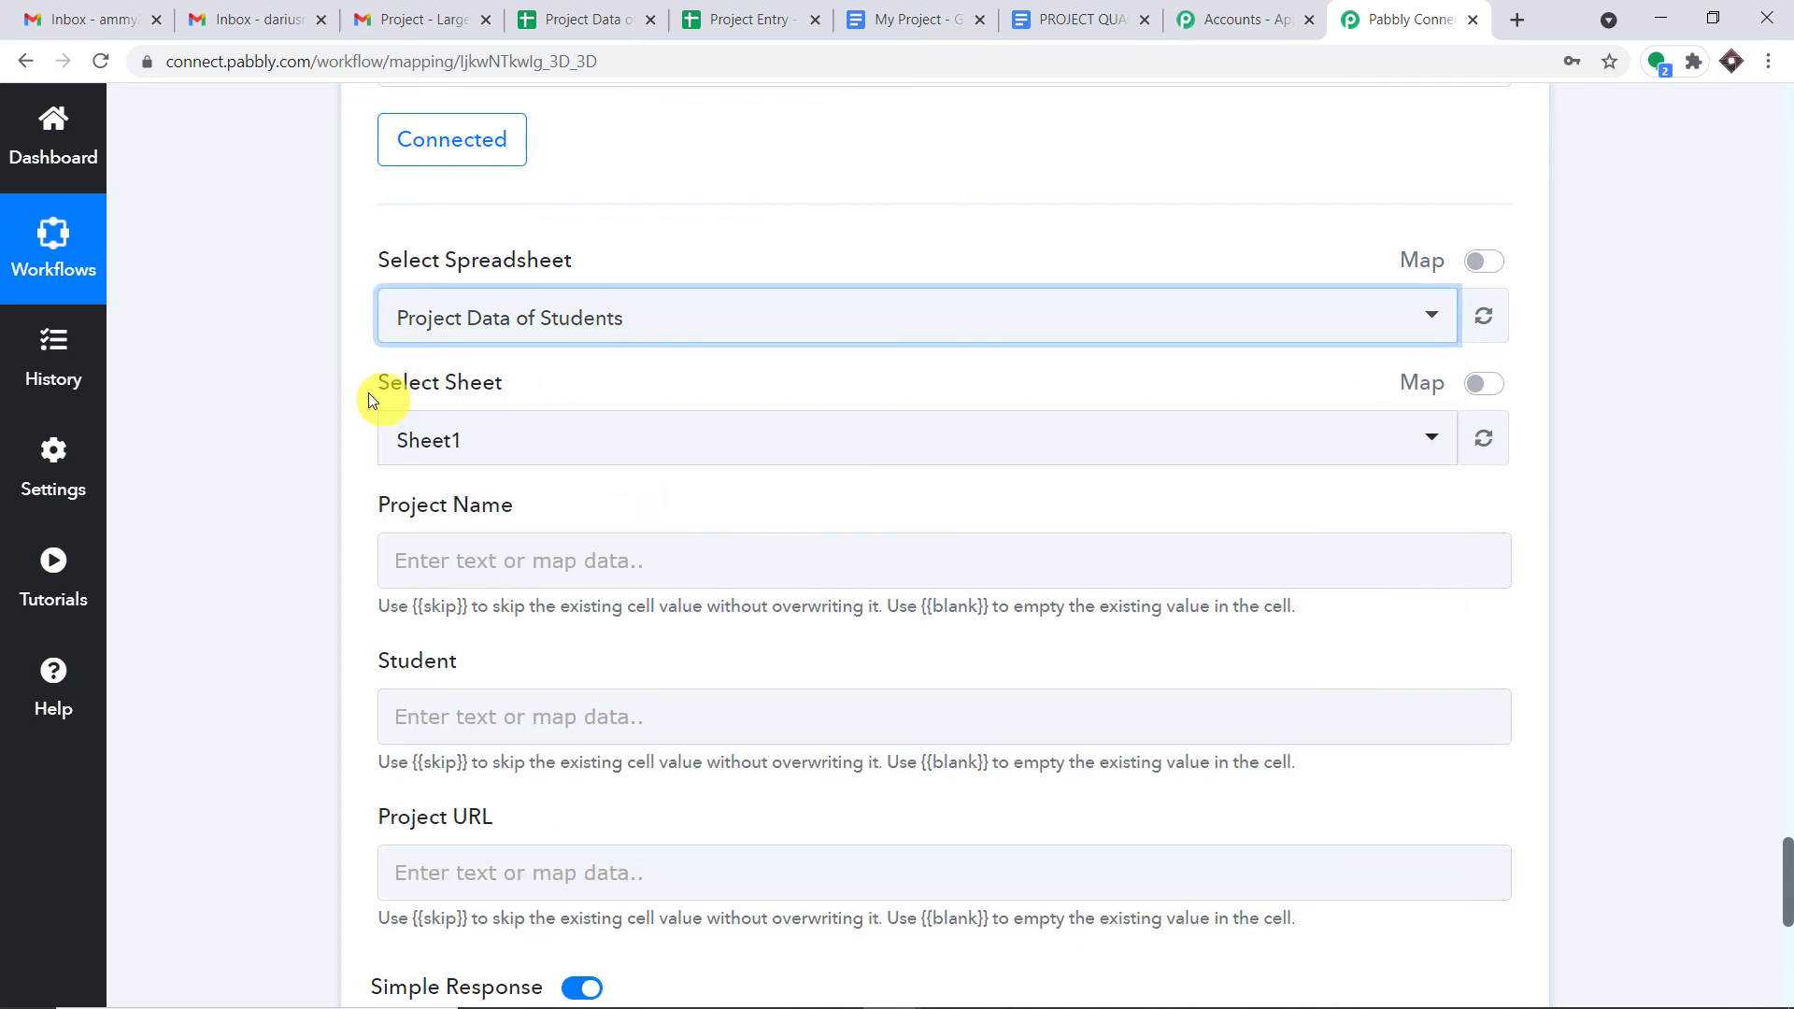
# - Recheck the sheet columns, review the parsed 'Large Hadron Collider' result, and open previous-step data for Project Name
pyautogui.click(598, 19)
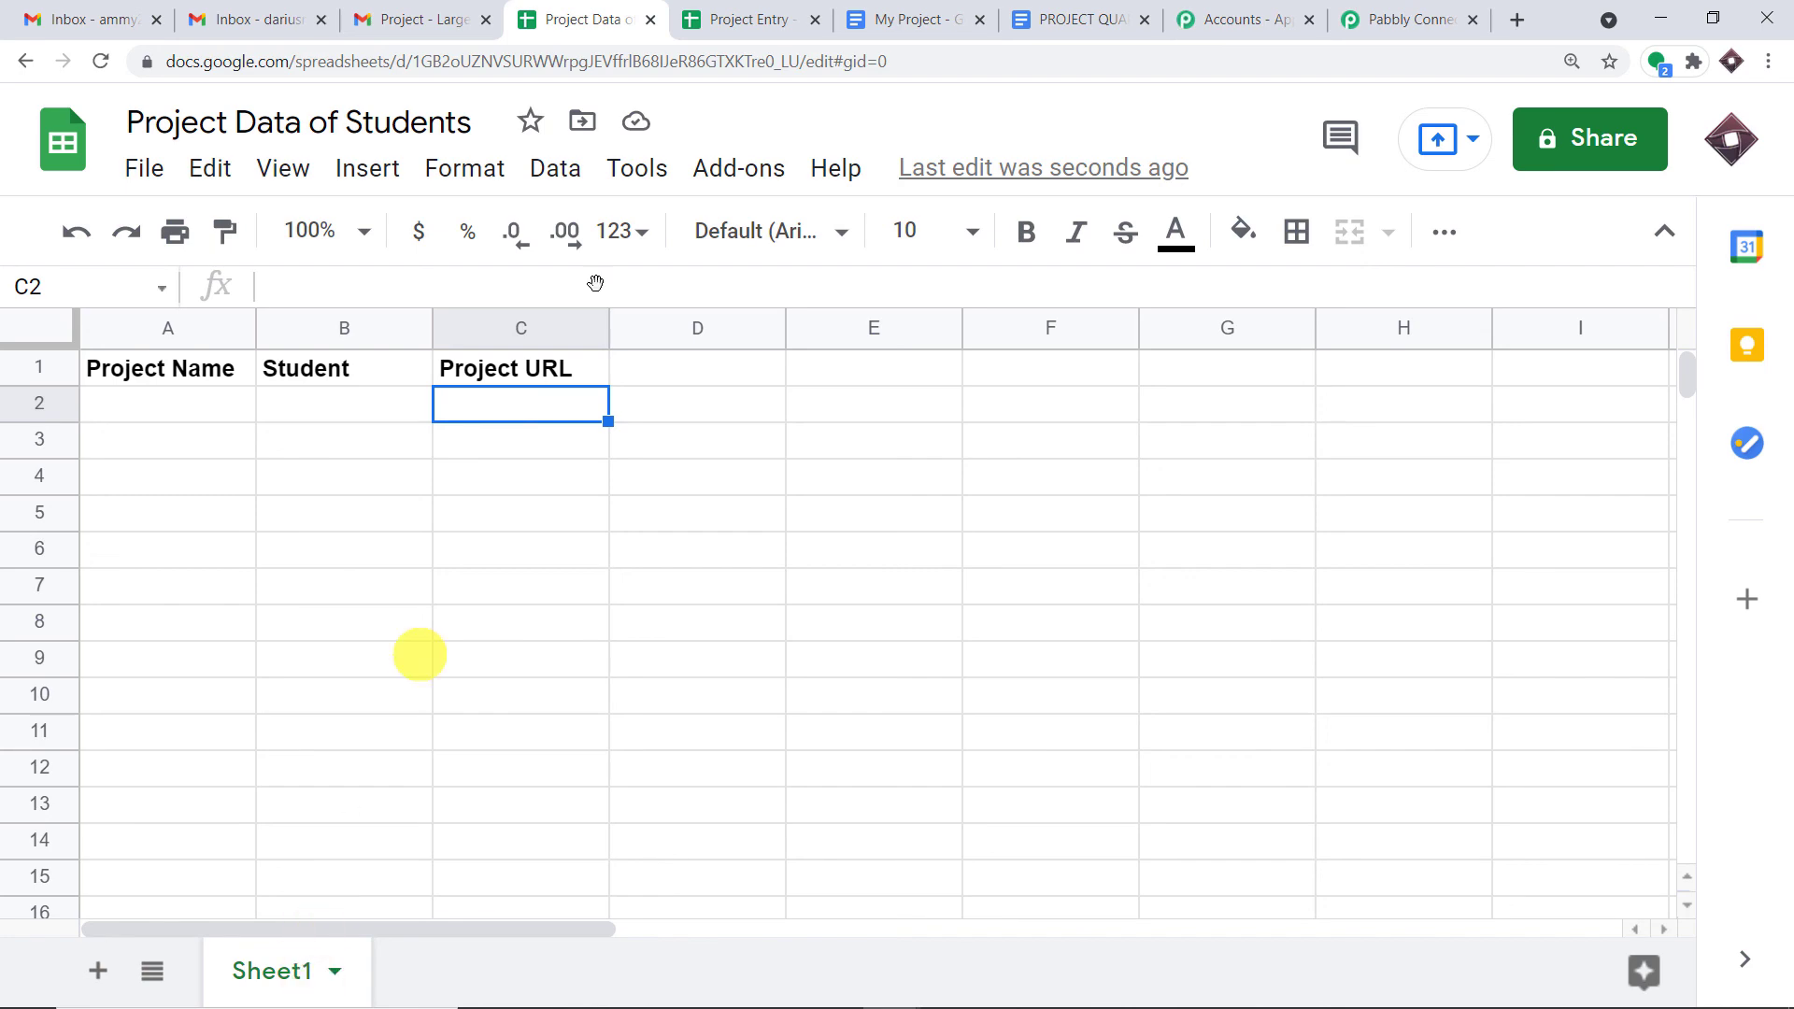
pyautogui.click(732, 17)
pyautogui.click(1411, 19)
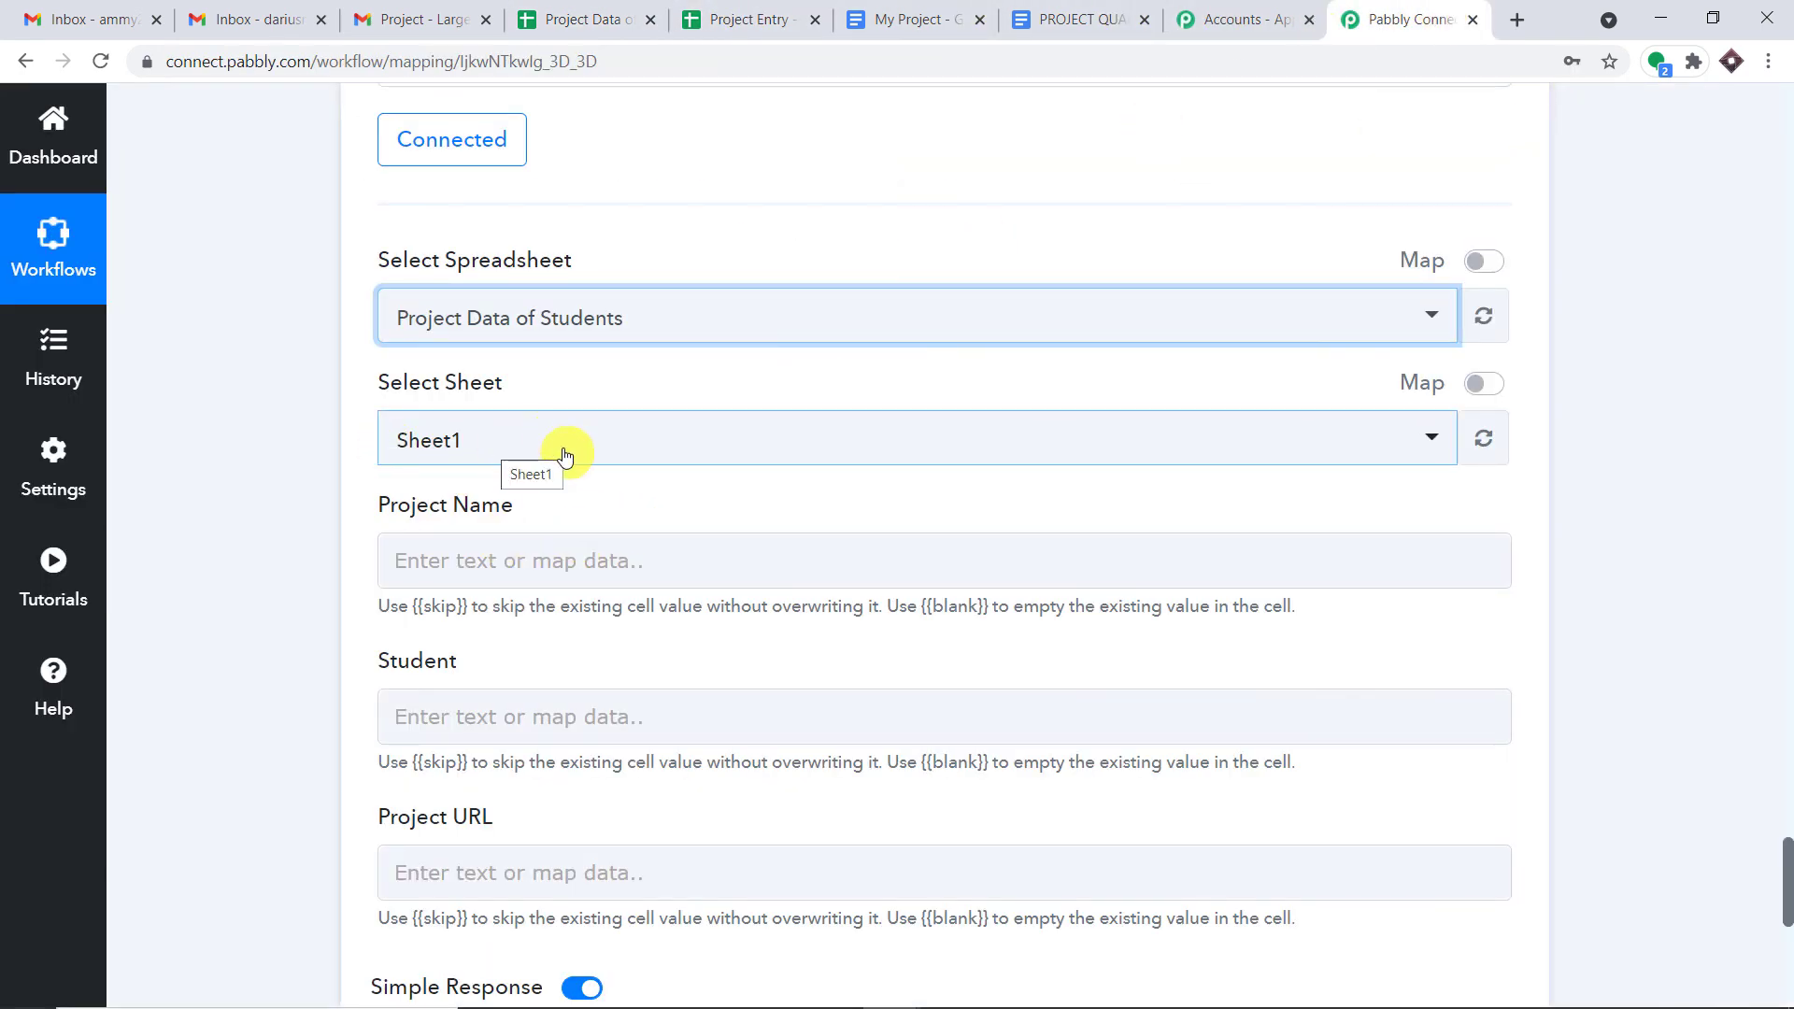
pyautogui.scroll(-1, 565, 455)
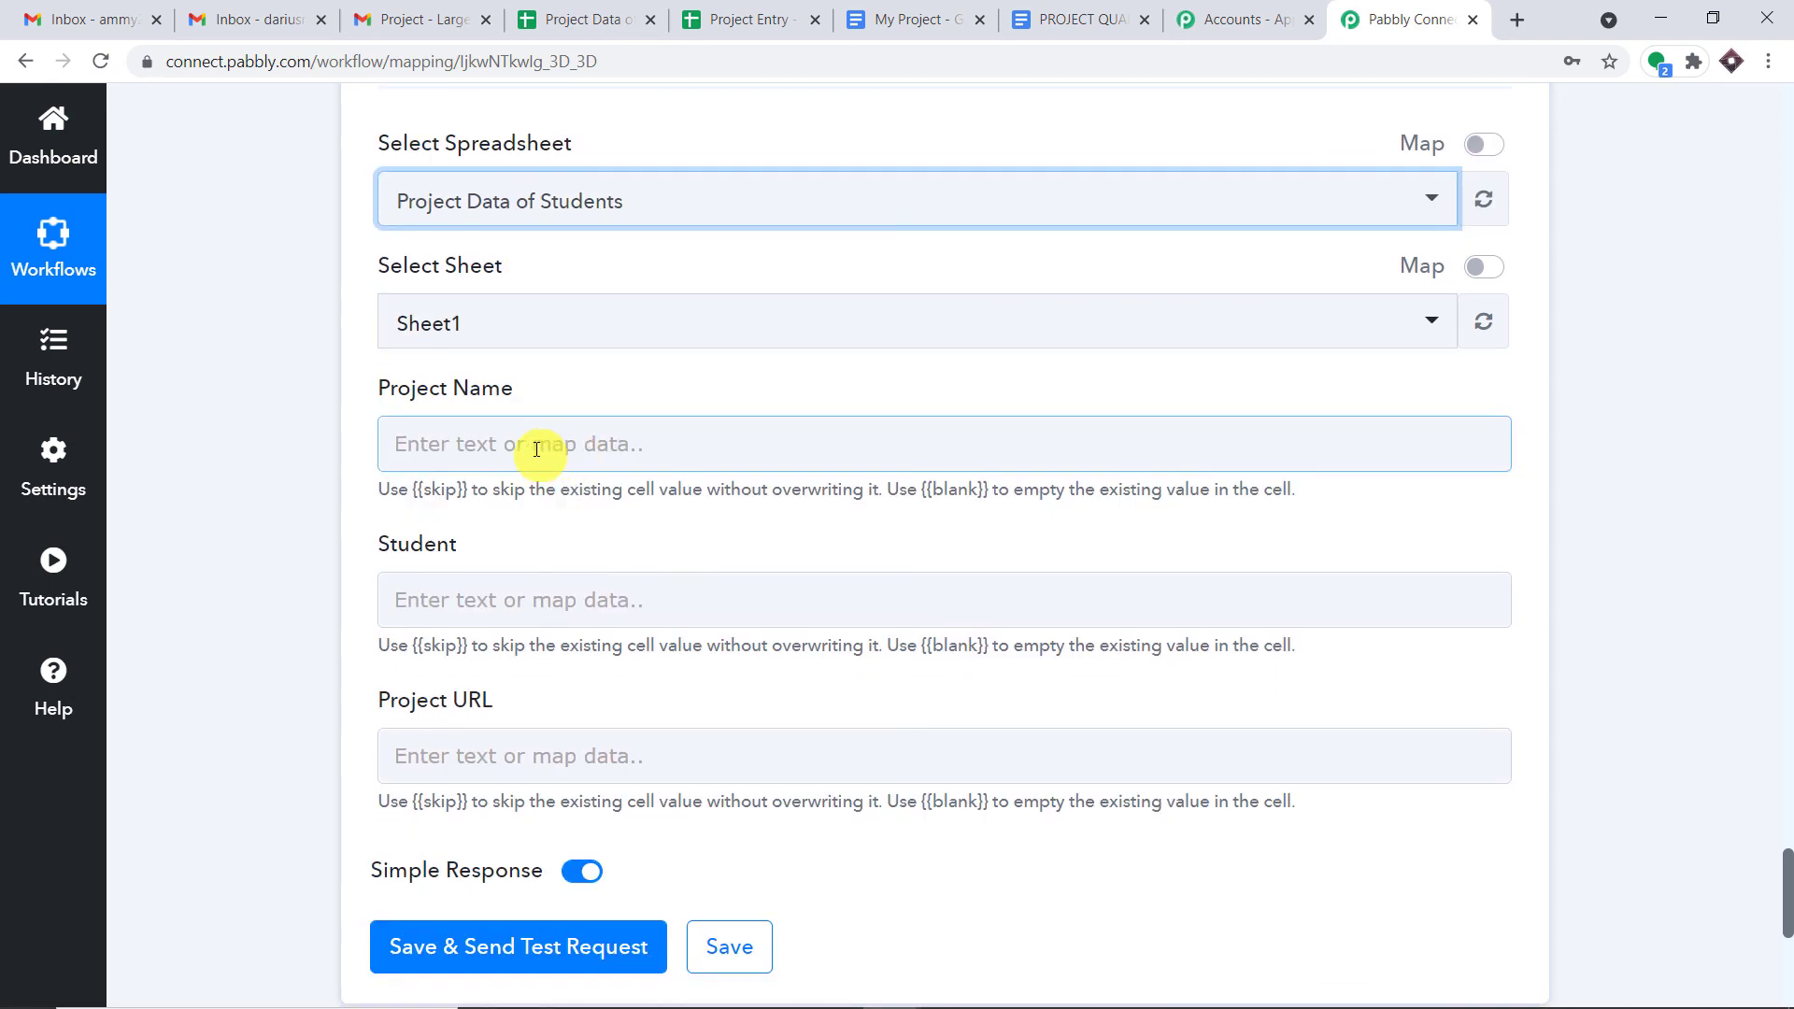
pyautogui.scroll(15, 1787, 504)
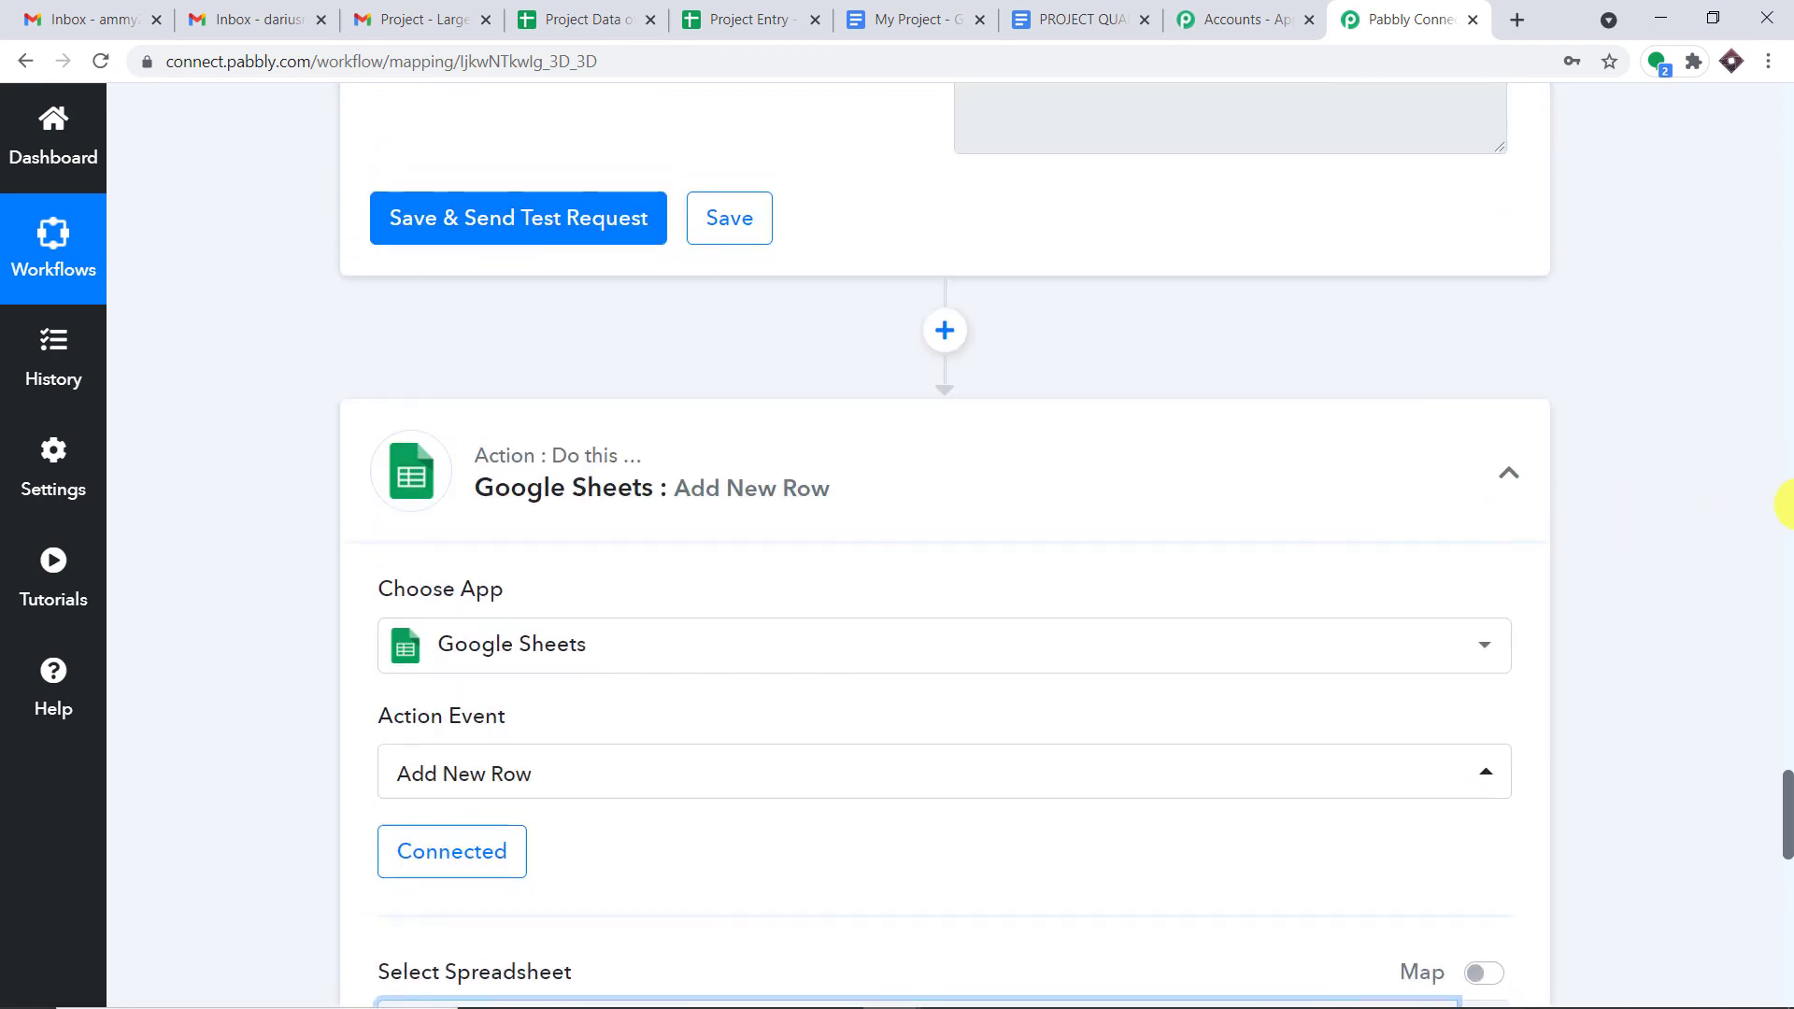
pyautogui.moveTo(1793, 507); pyautogui.dragTo(1787, 411)
pyautogui.moveTo(1219, 663); pyautogui.dragTo(890, 656)
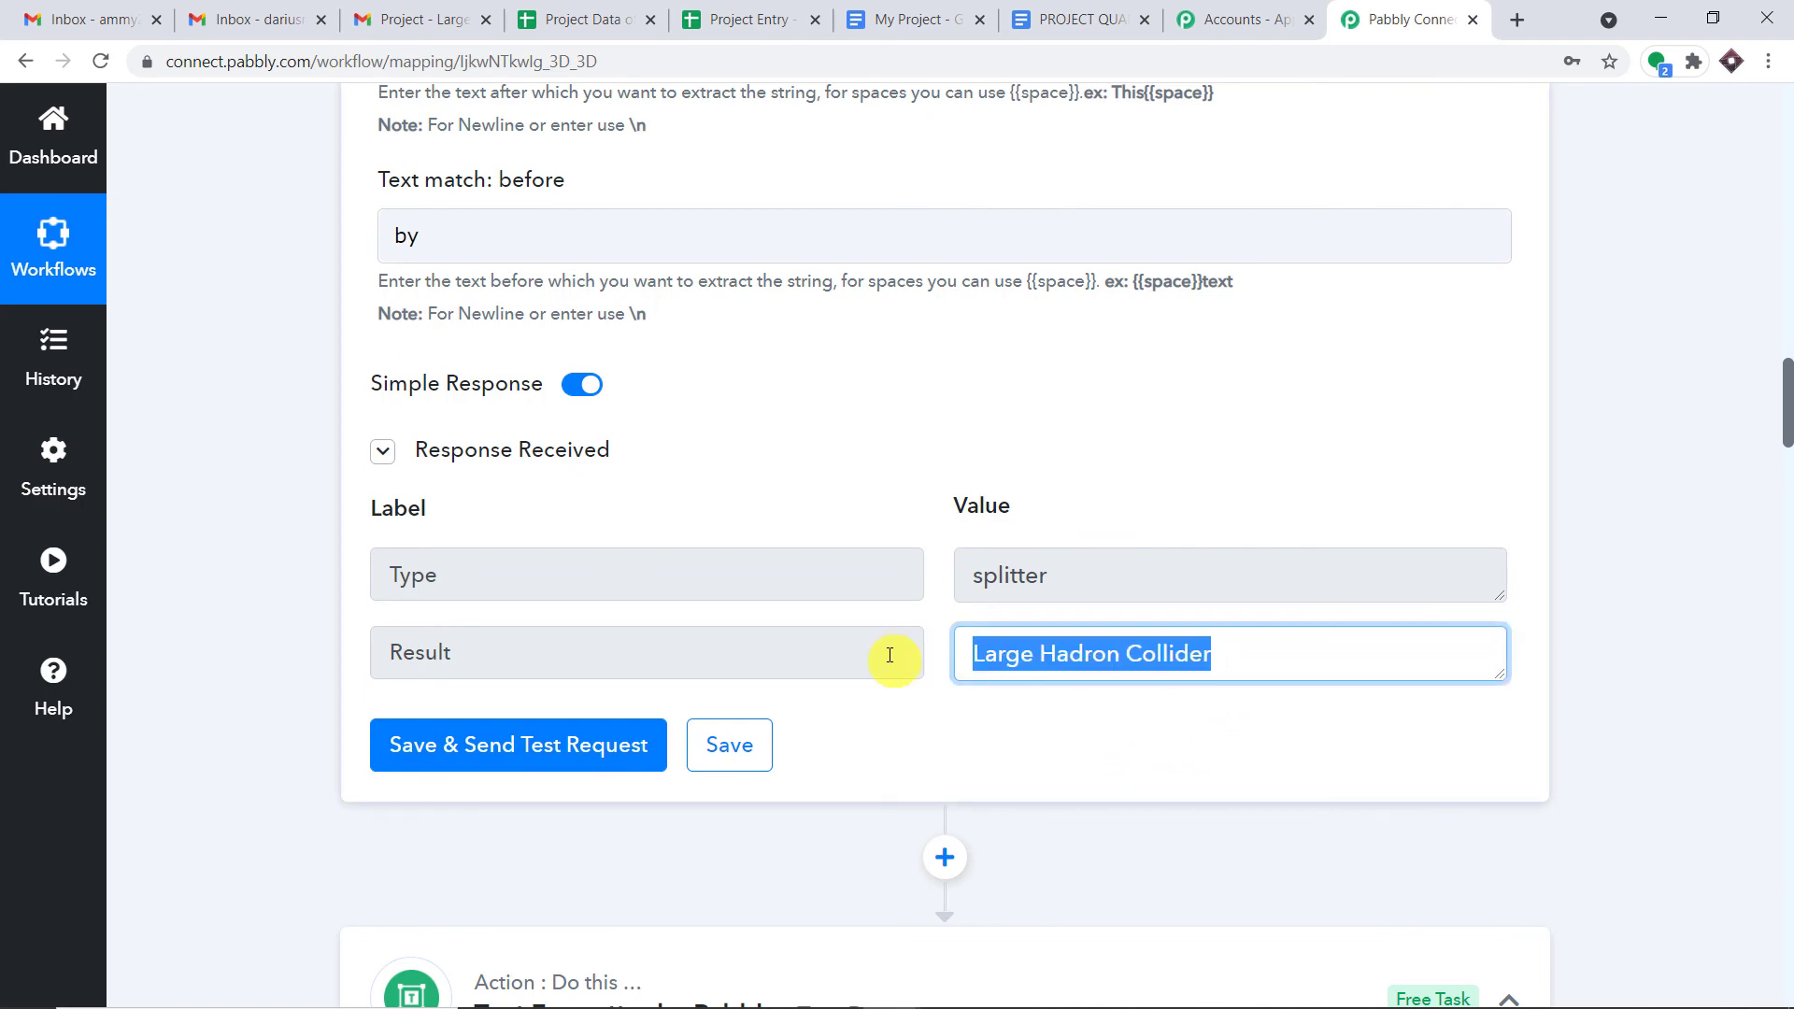
pyautogui.moveTo(1787, 411); pyautogui.dragTo(1785, 855)
pyautogui.scroll(-8, 1780, 858)
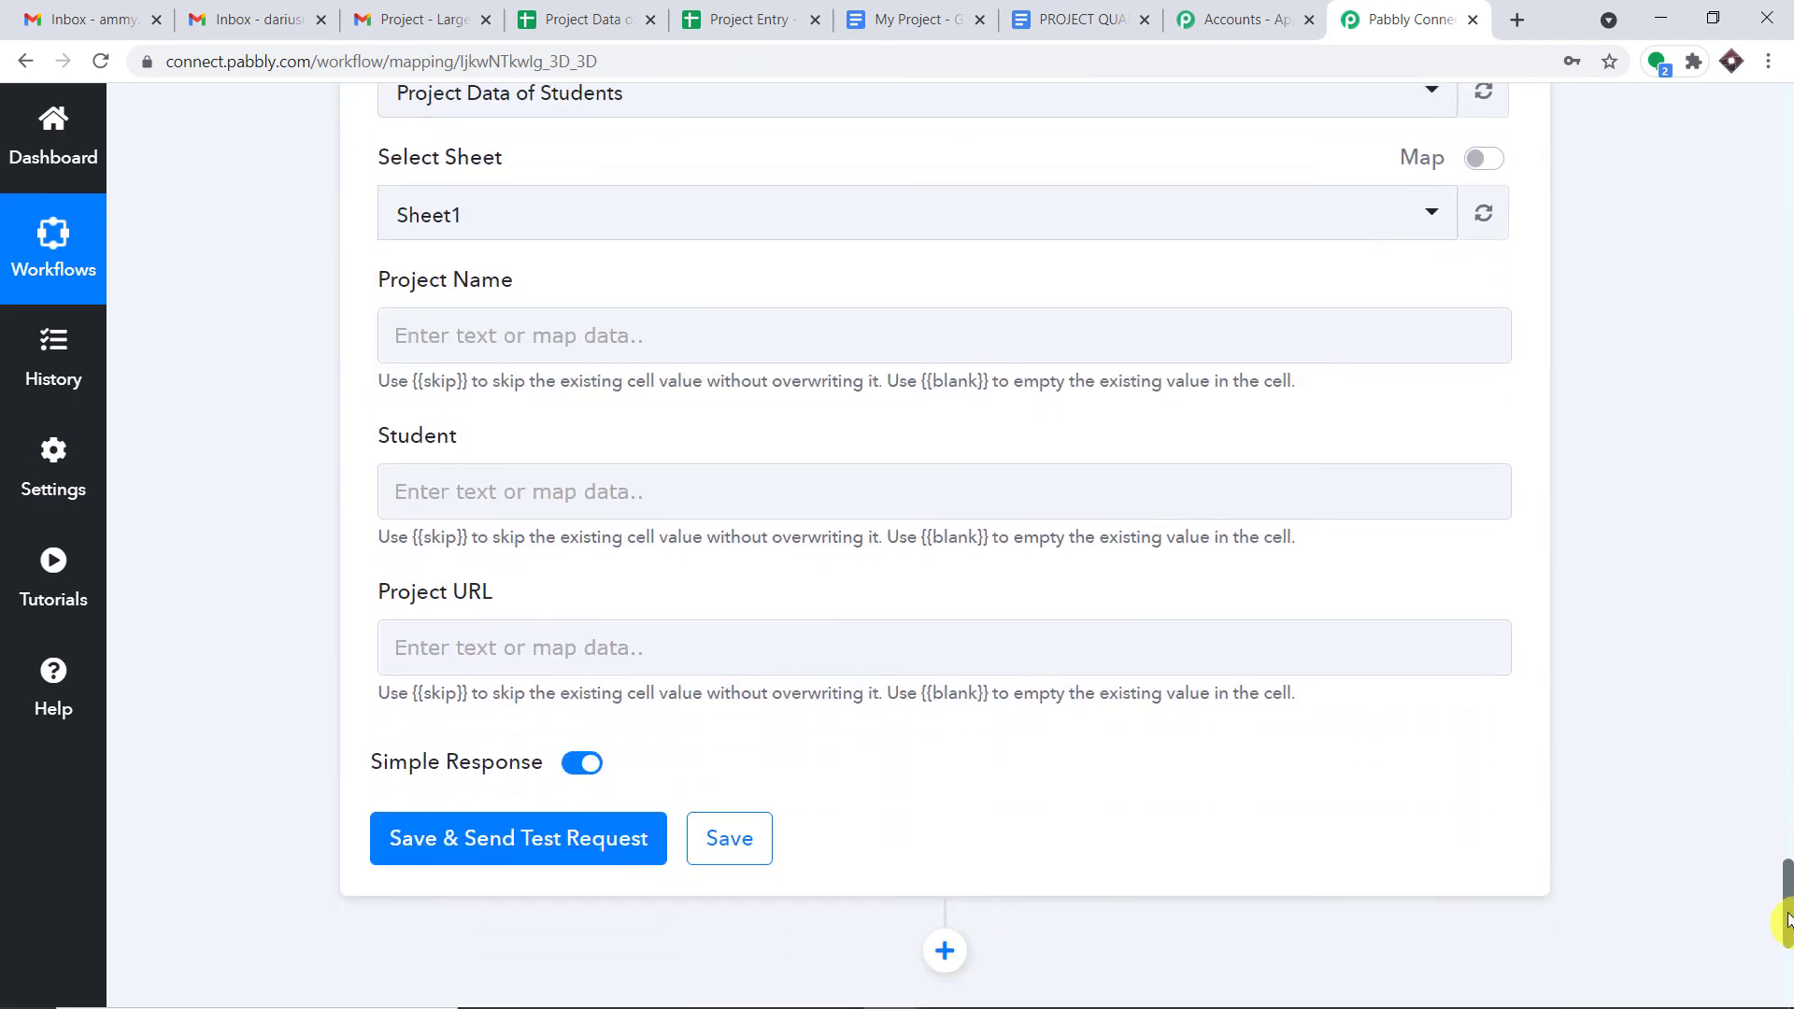
pyautogui.click(526, 343)
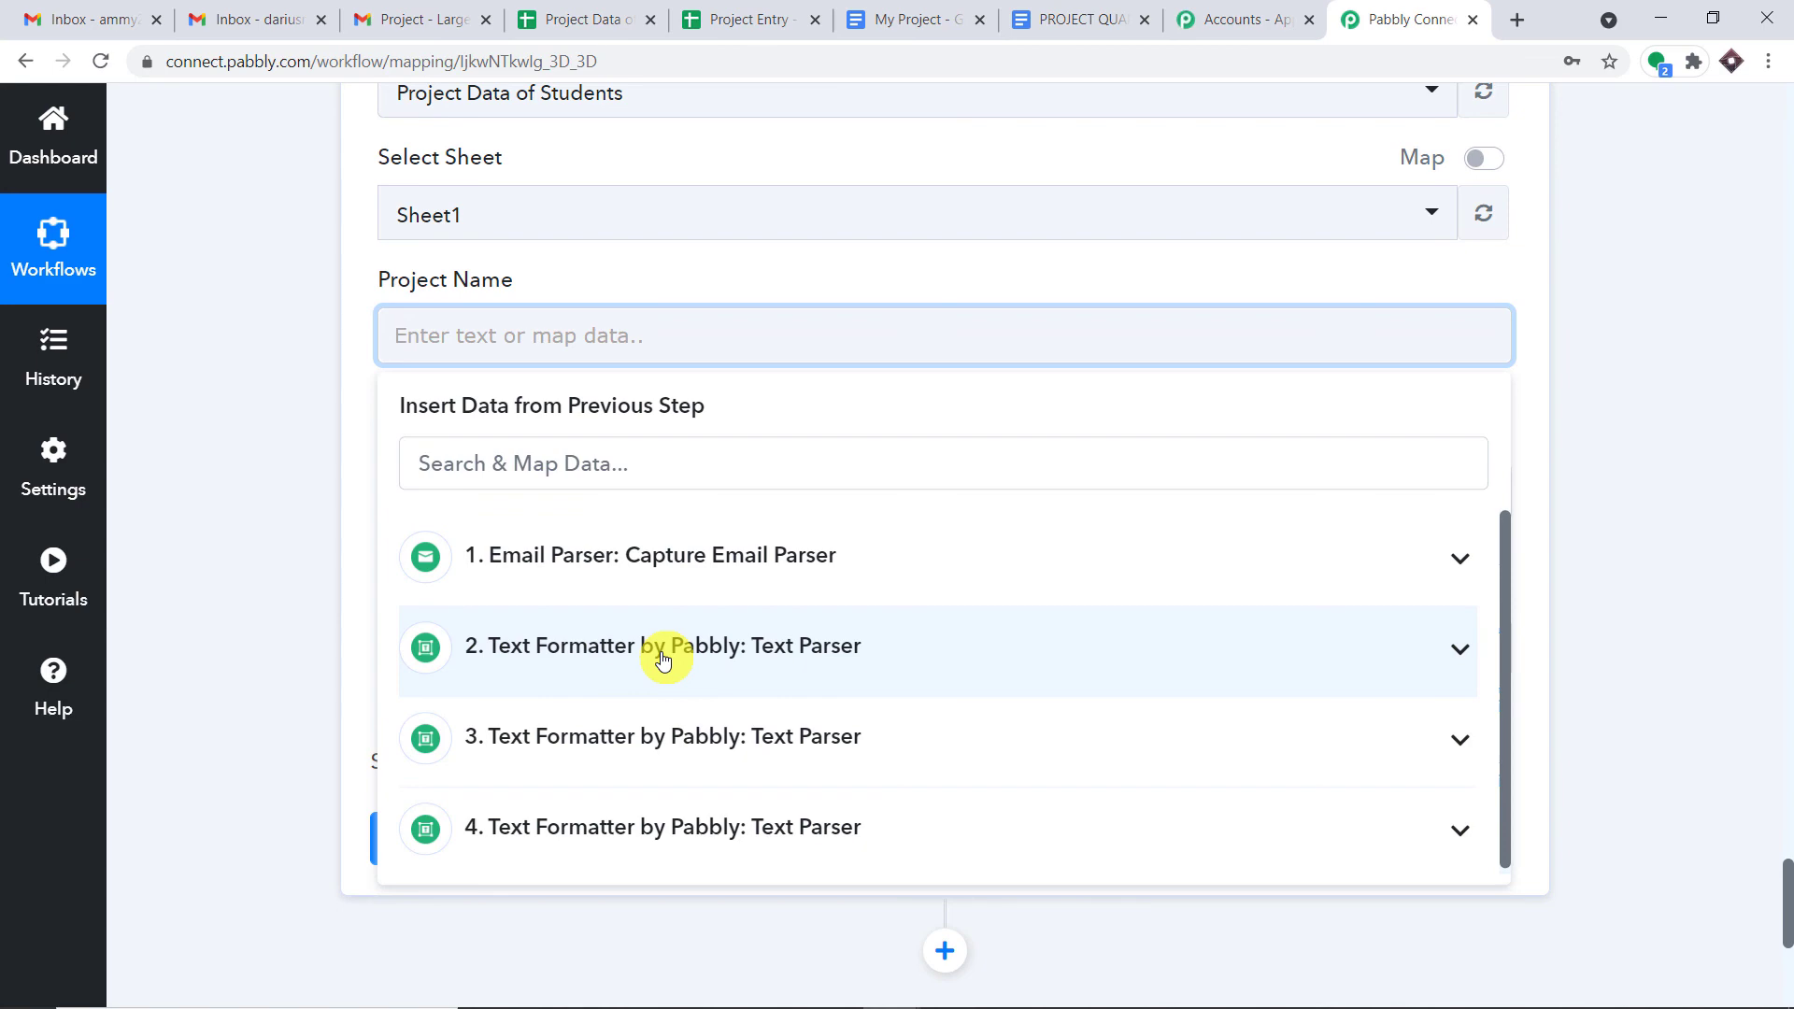
# - Map the second Text Parser's project name into Project Name and the third parser's student name into Student
pyautogui.click(663, 656)
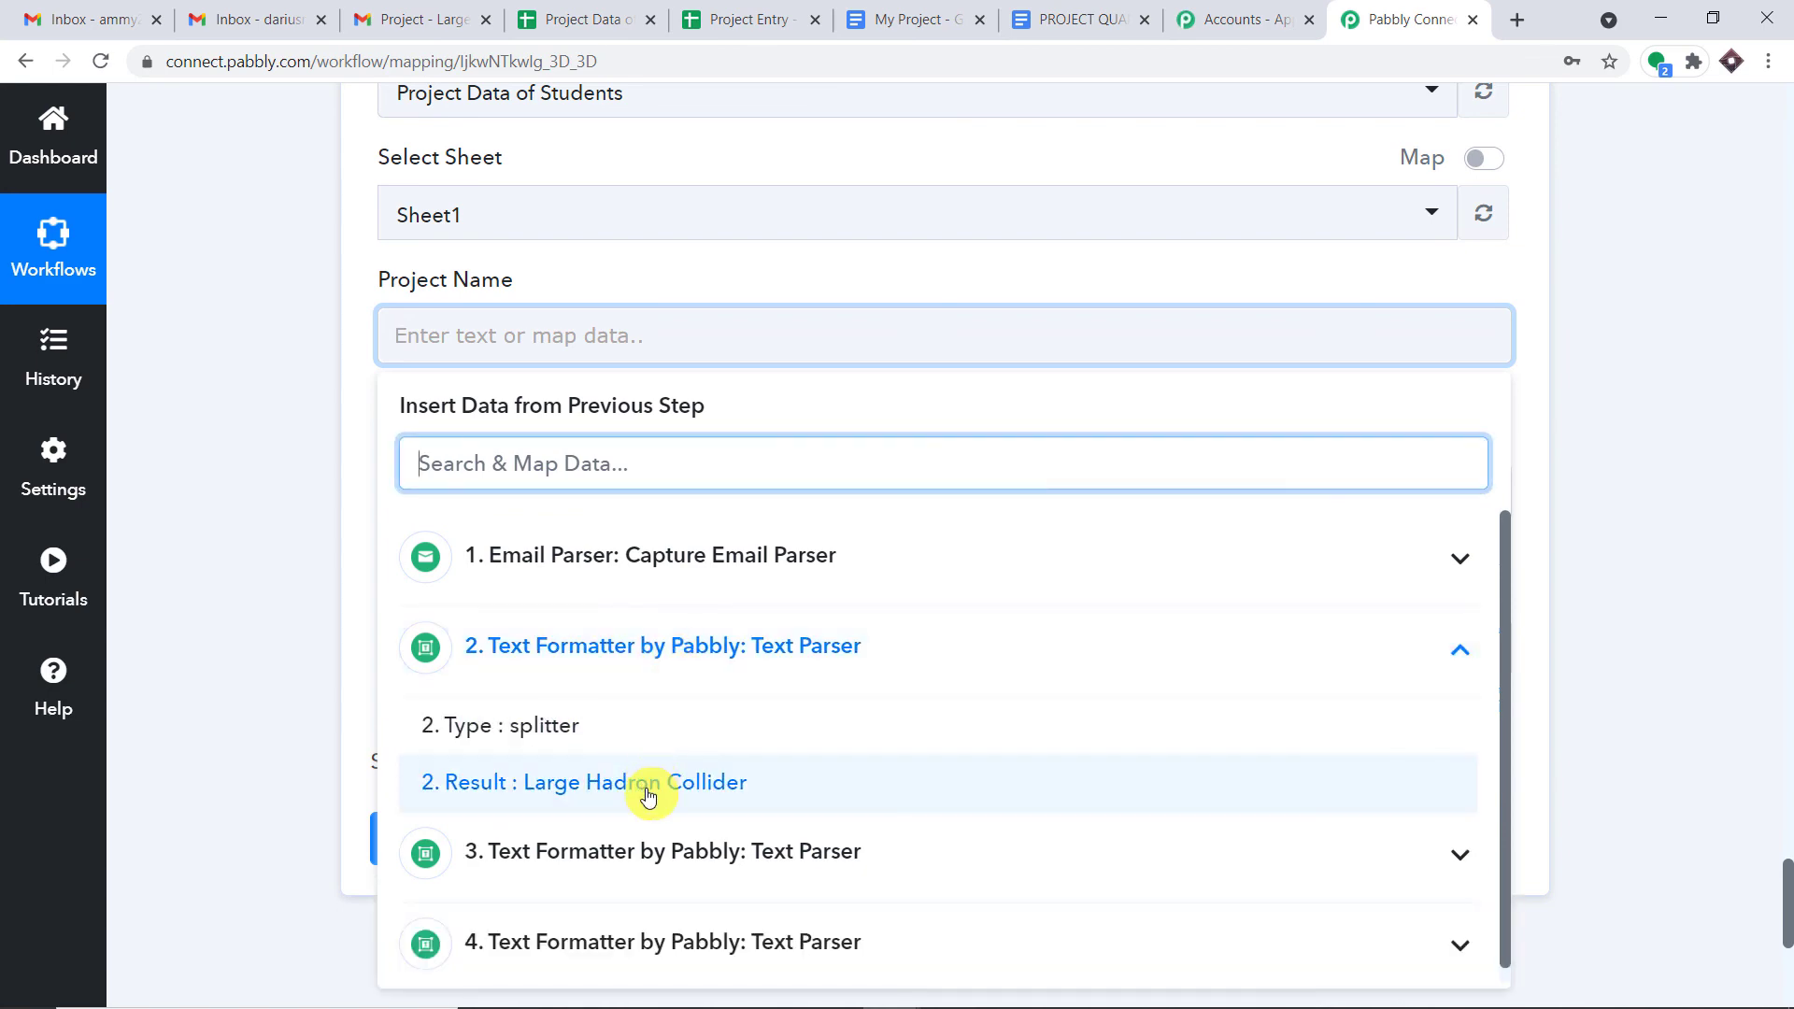
pyautogui.click(651, 783)
pyautogui.click(873, 146)
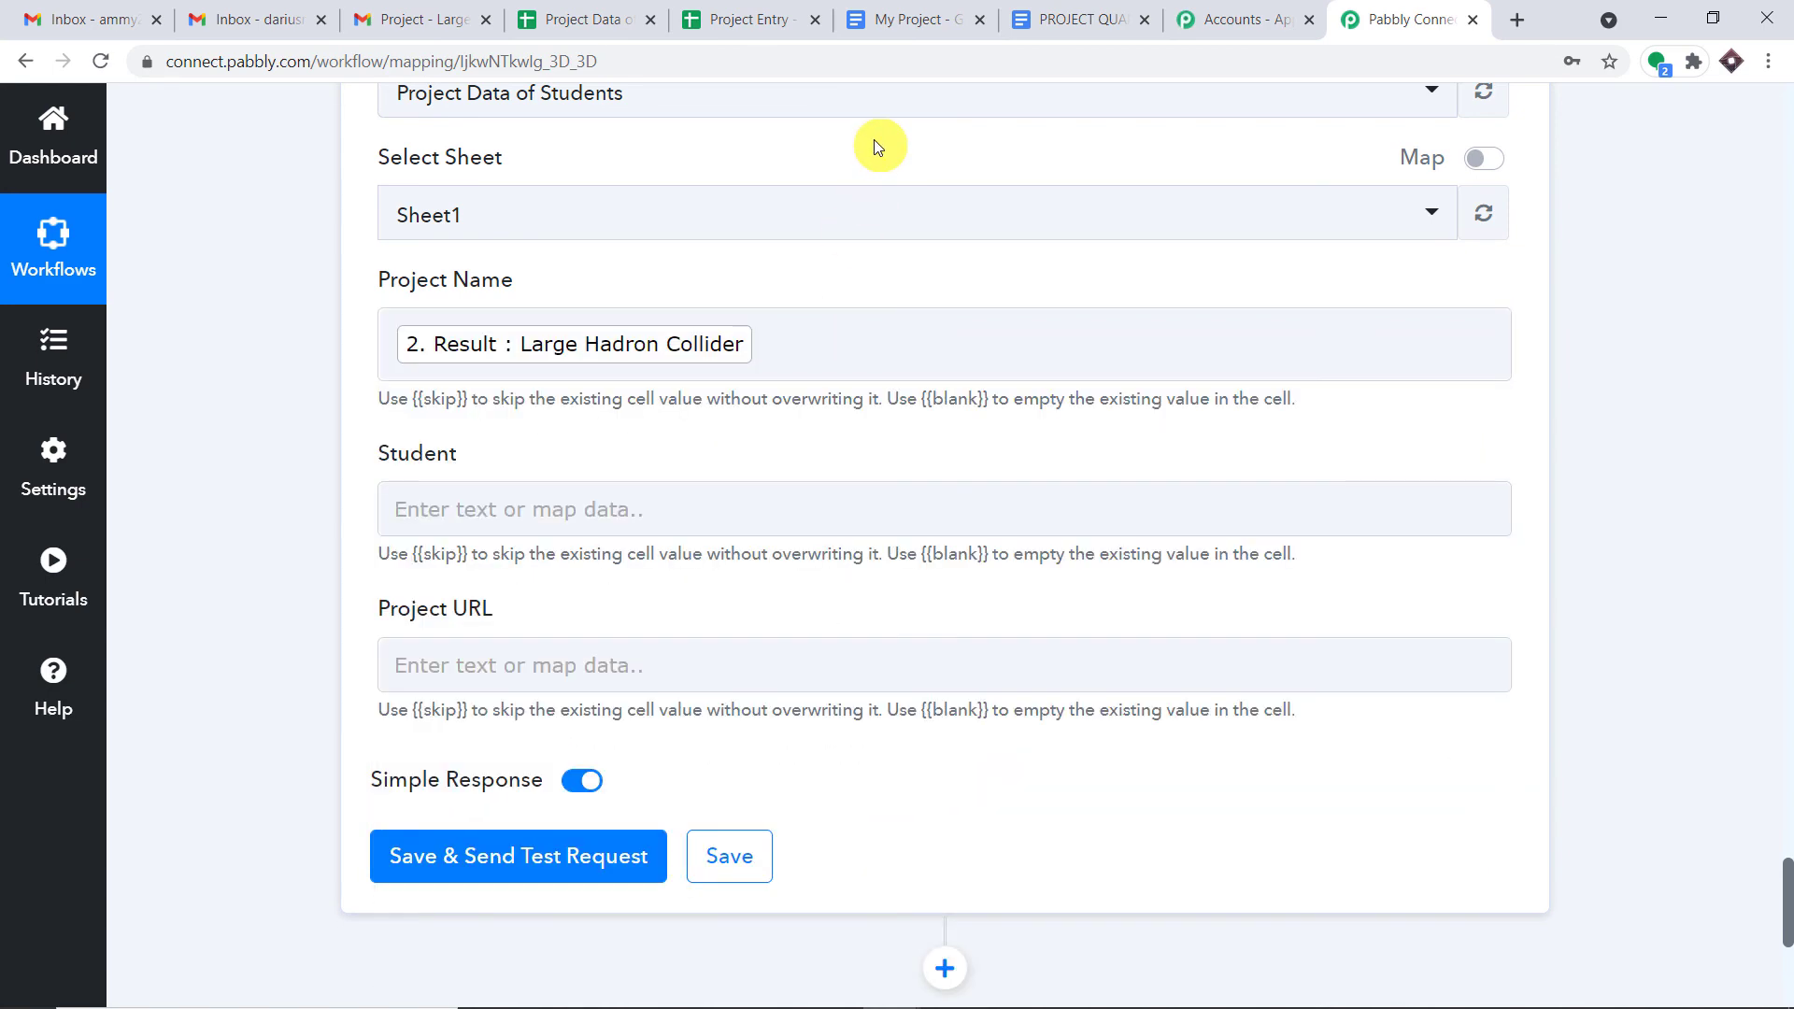
pyautogui.scroll(-1, 883, 158)
pyautogui.scroll(-2, 892, 176)
pyautogui.click(689, 280)
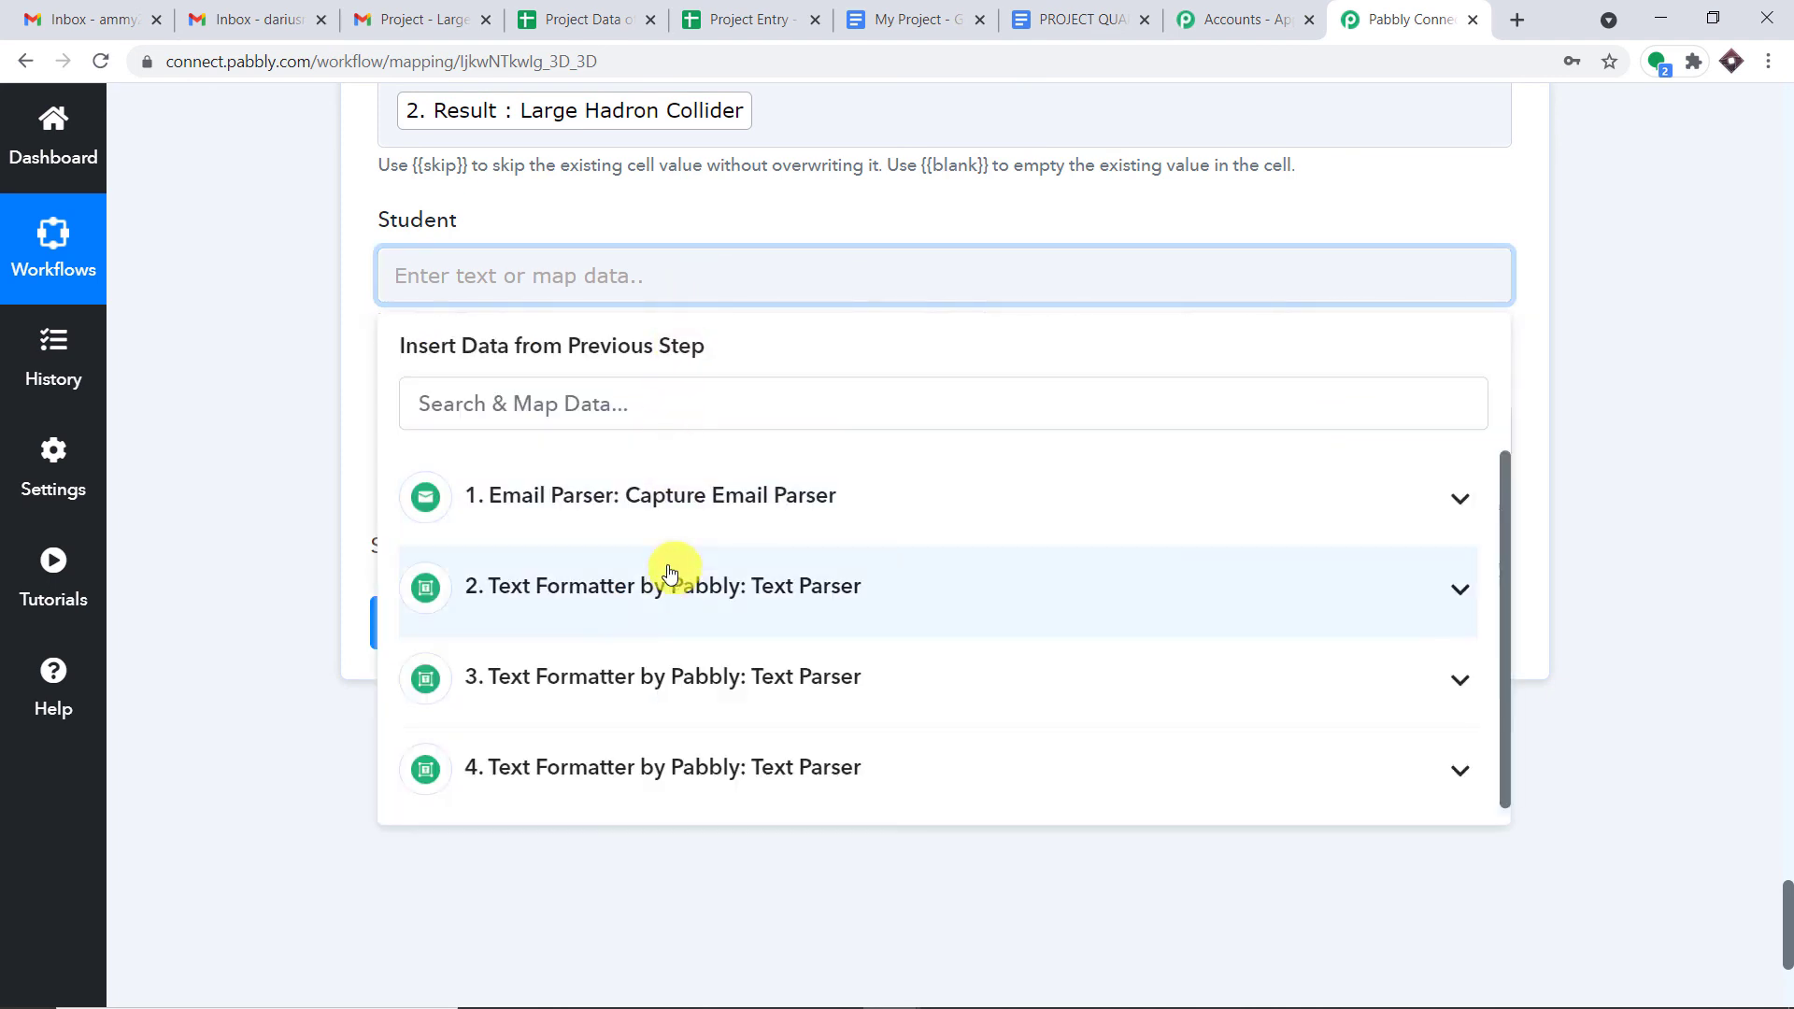
pyautogui.click(654, 687)
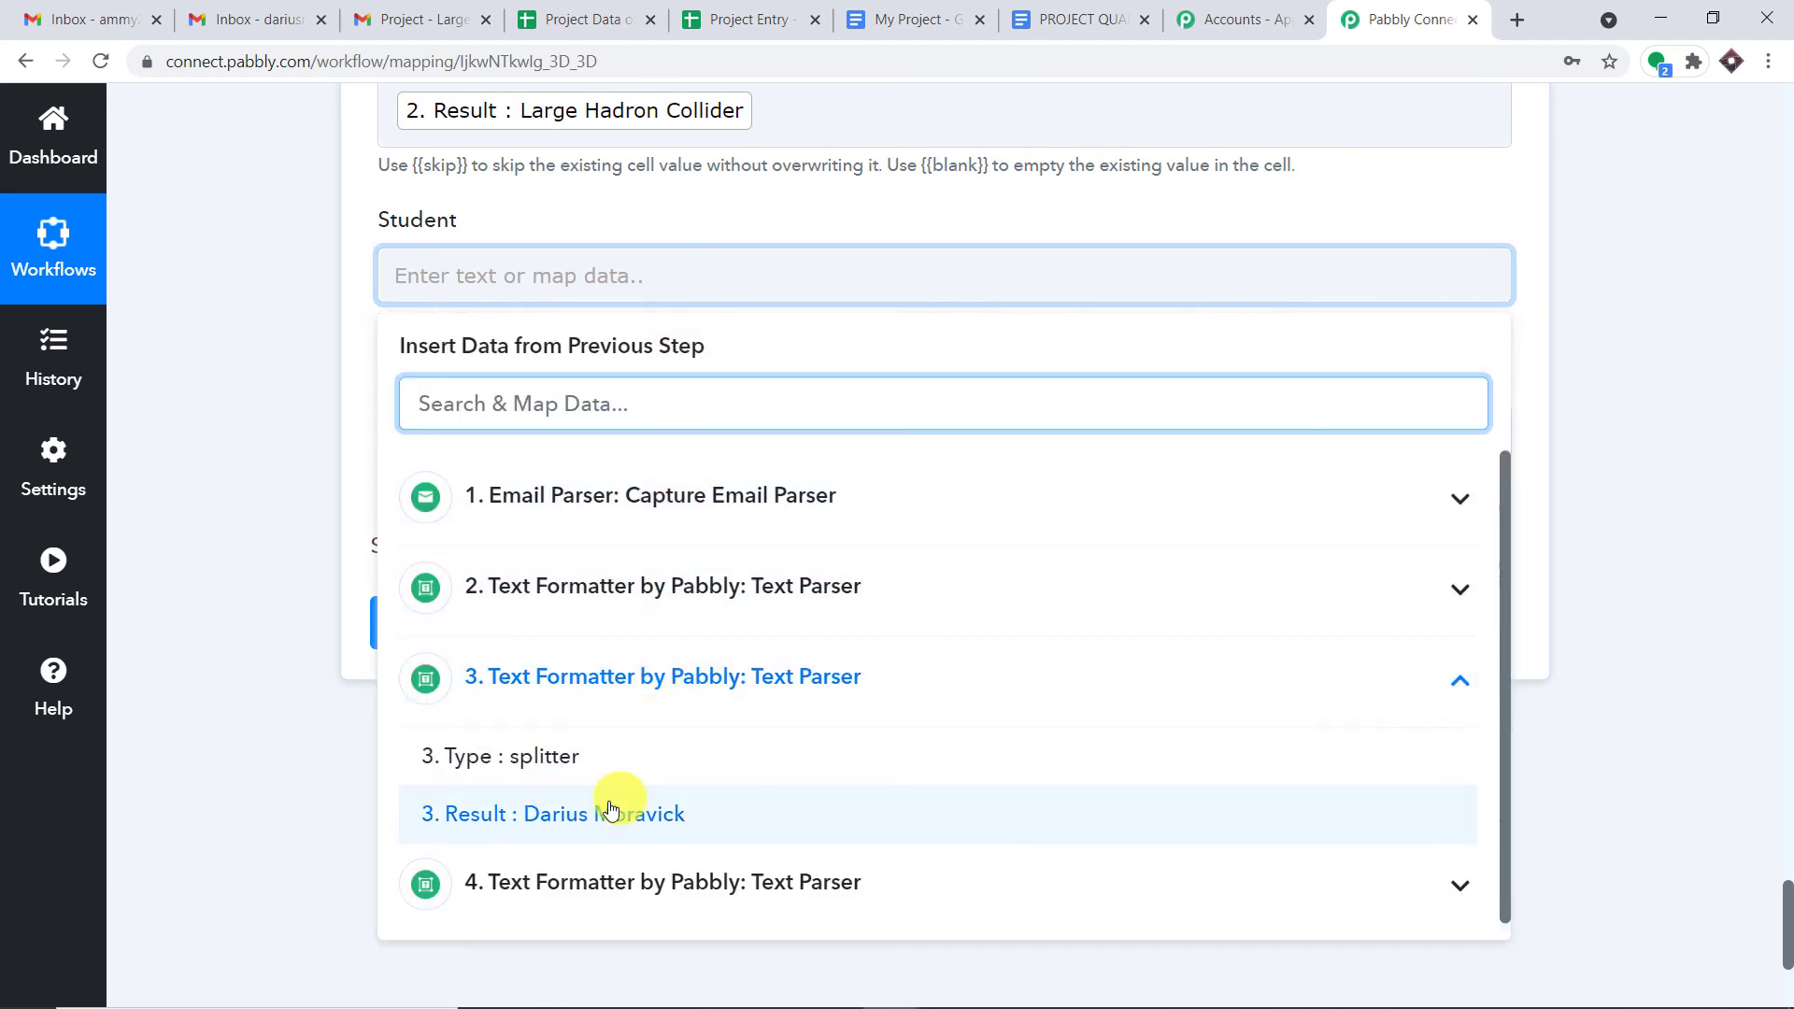
pyautogui.click(641, 809)
# - Map the fourth Text Parser's result (the project link) into the Project URL field
pyautogui.click(785, 219)
pyautogui.scroll(-1, 747, 262)
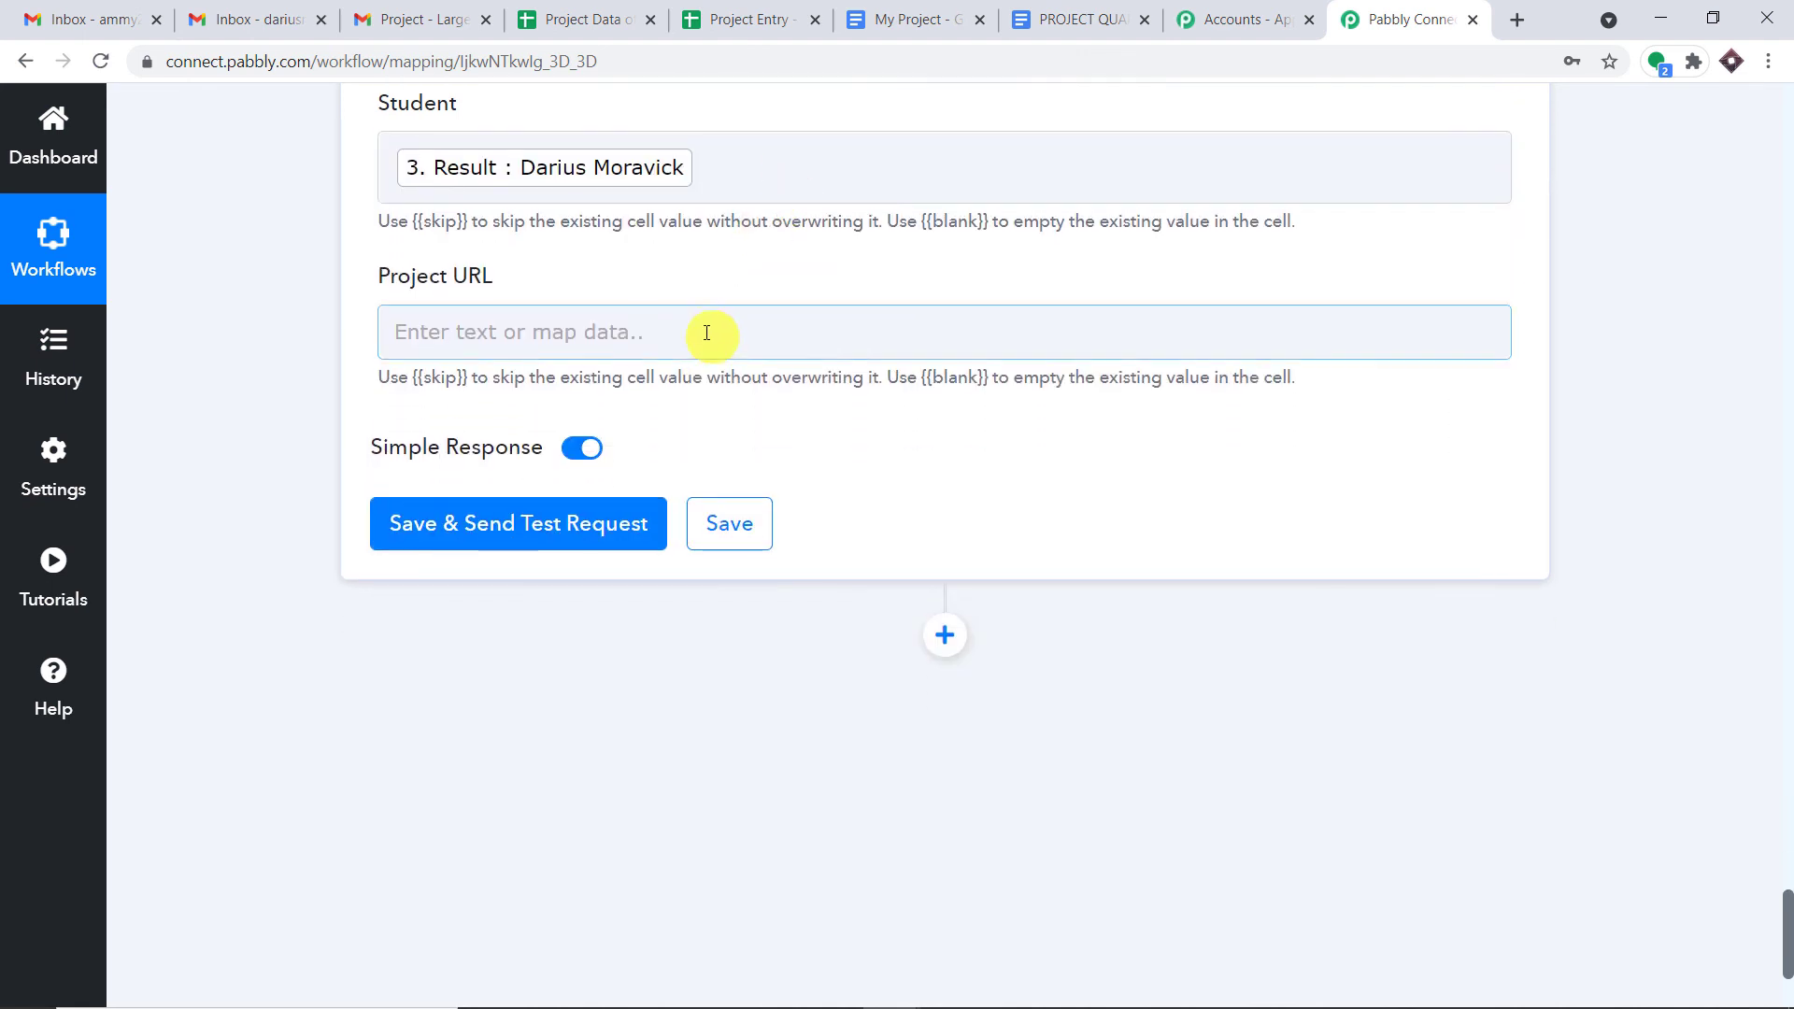
pyautogui.click(705, 333)
pyautogui.click(593, 815)
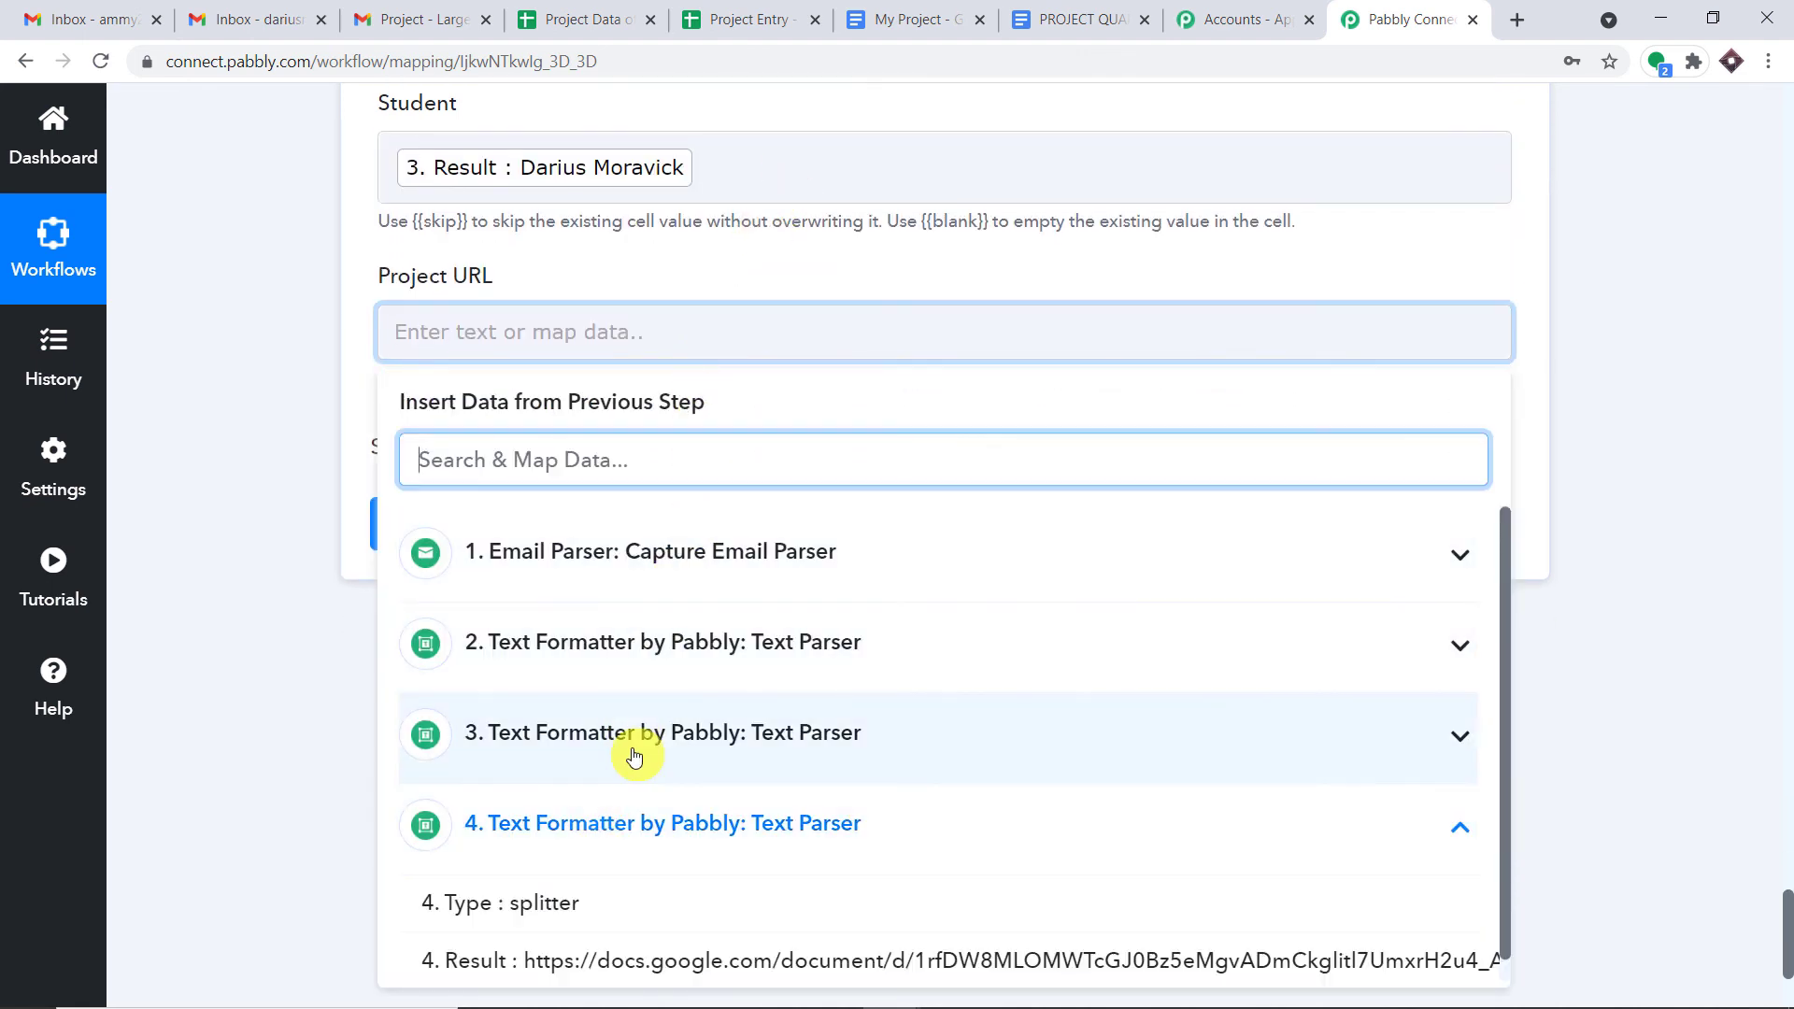
pyautogui.click(609, 938)
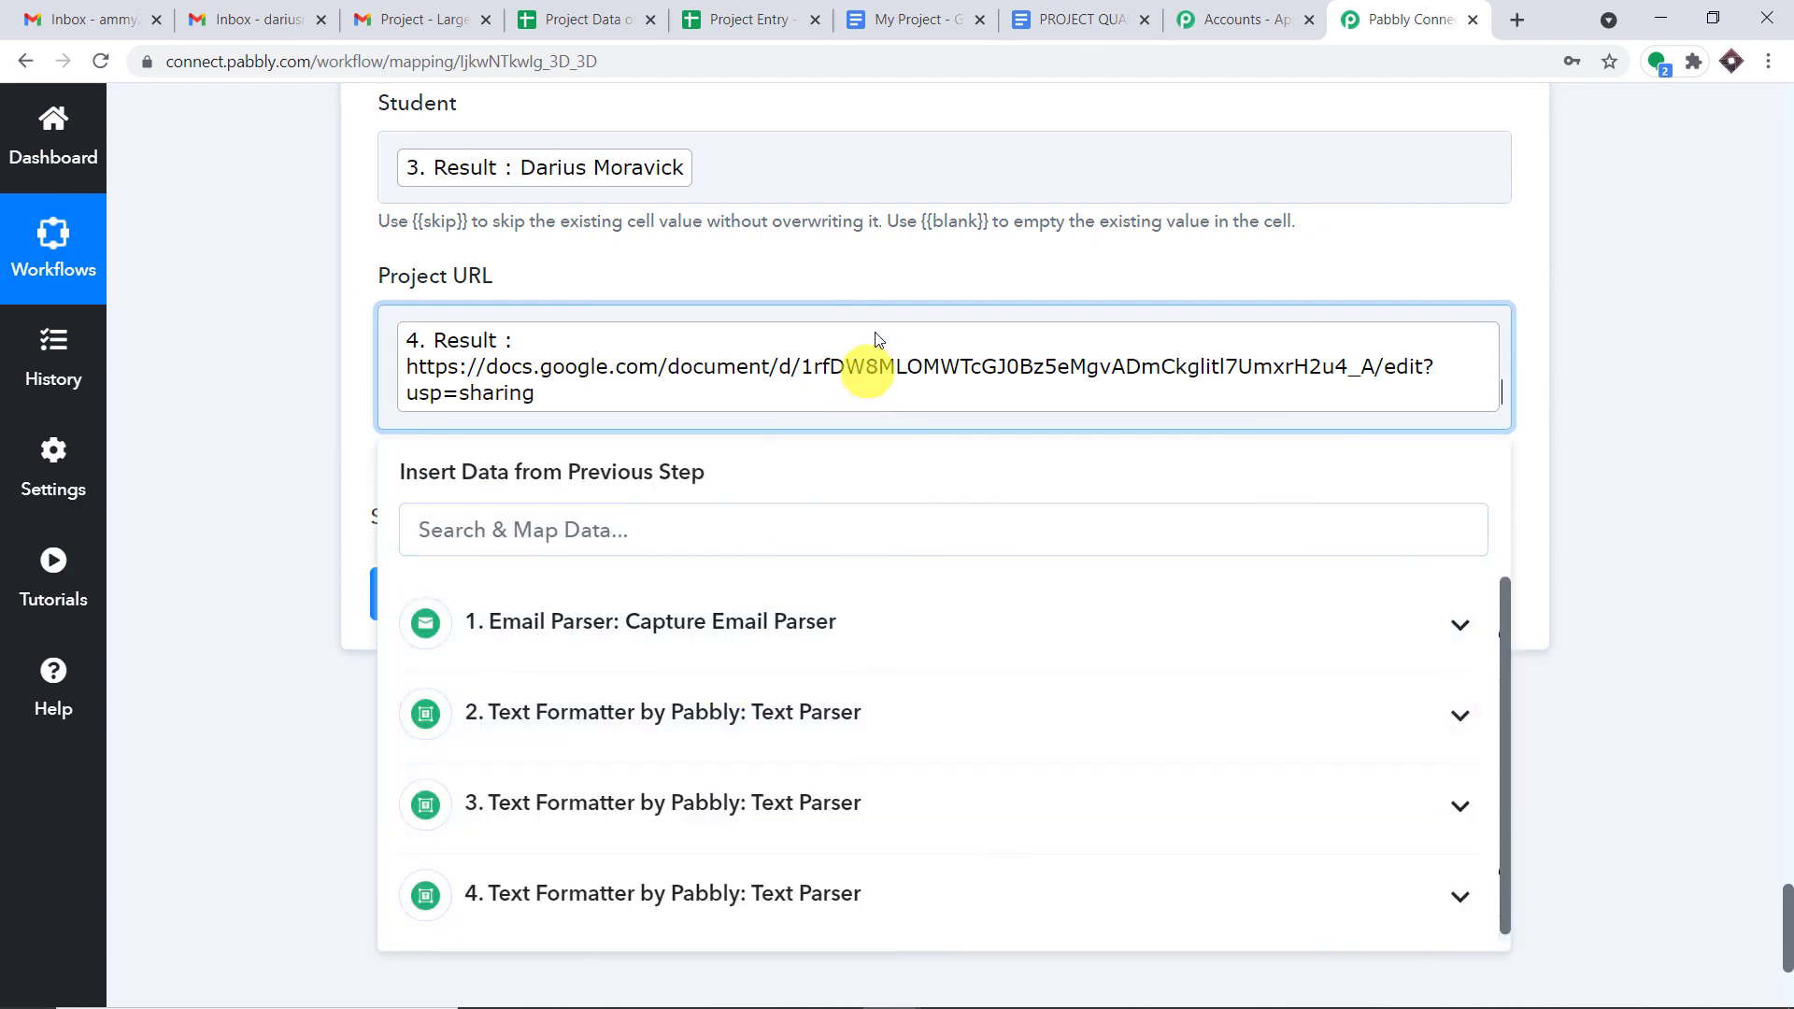
pyautogui.click(883, 267)
# - Save the step, send a test row, and view the Project Data of Students sheet
pyautogui.scroll(5, 883, 267)
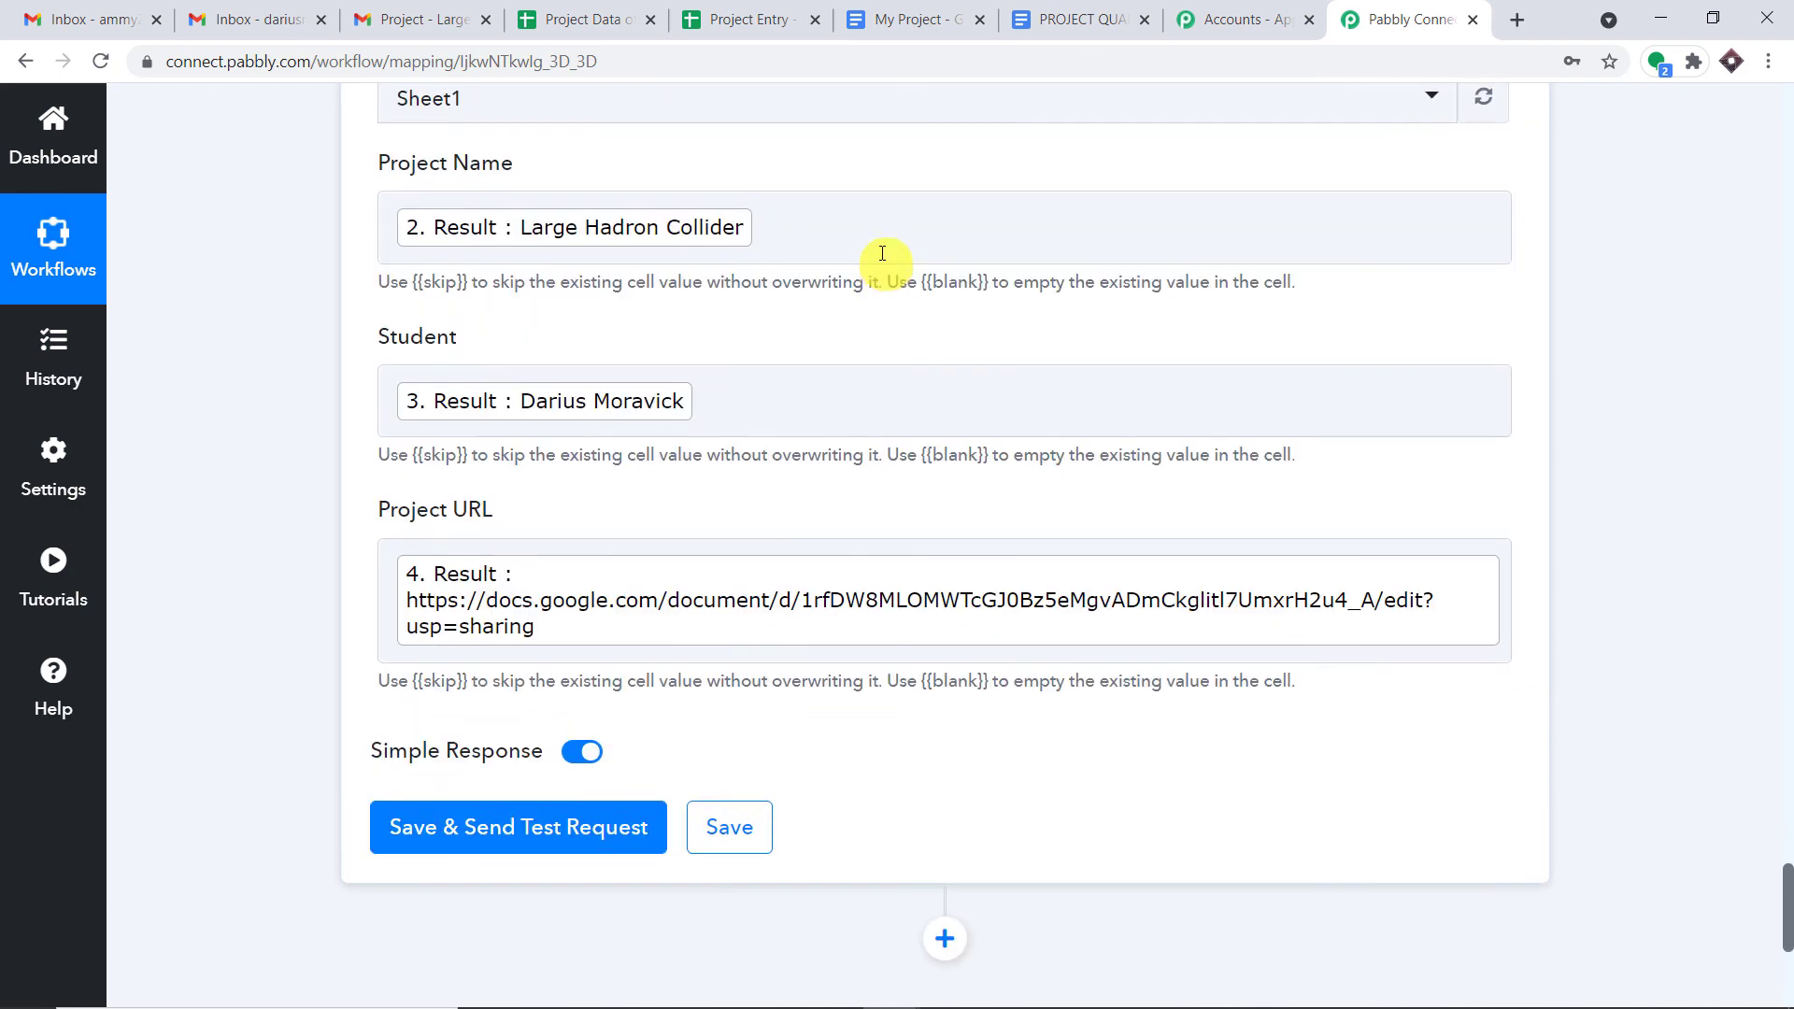
pyautogui.scroll(-6, 881, 234)
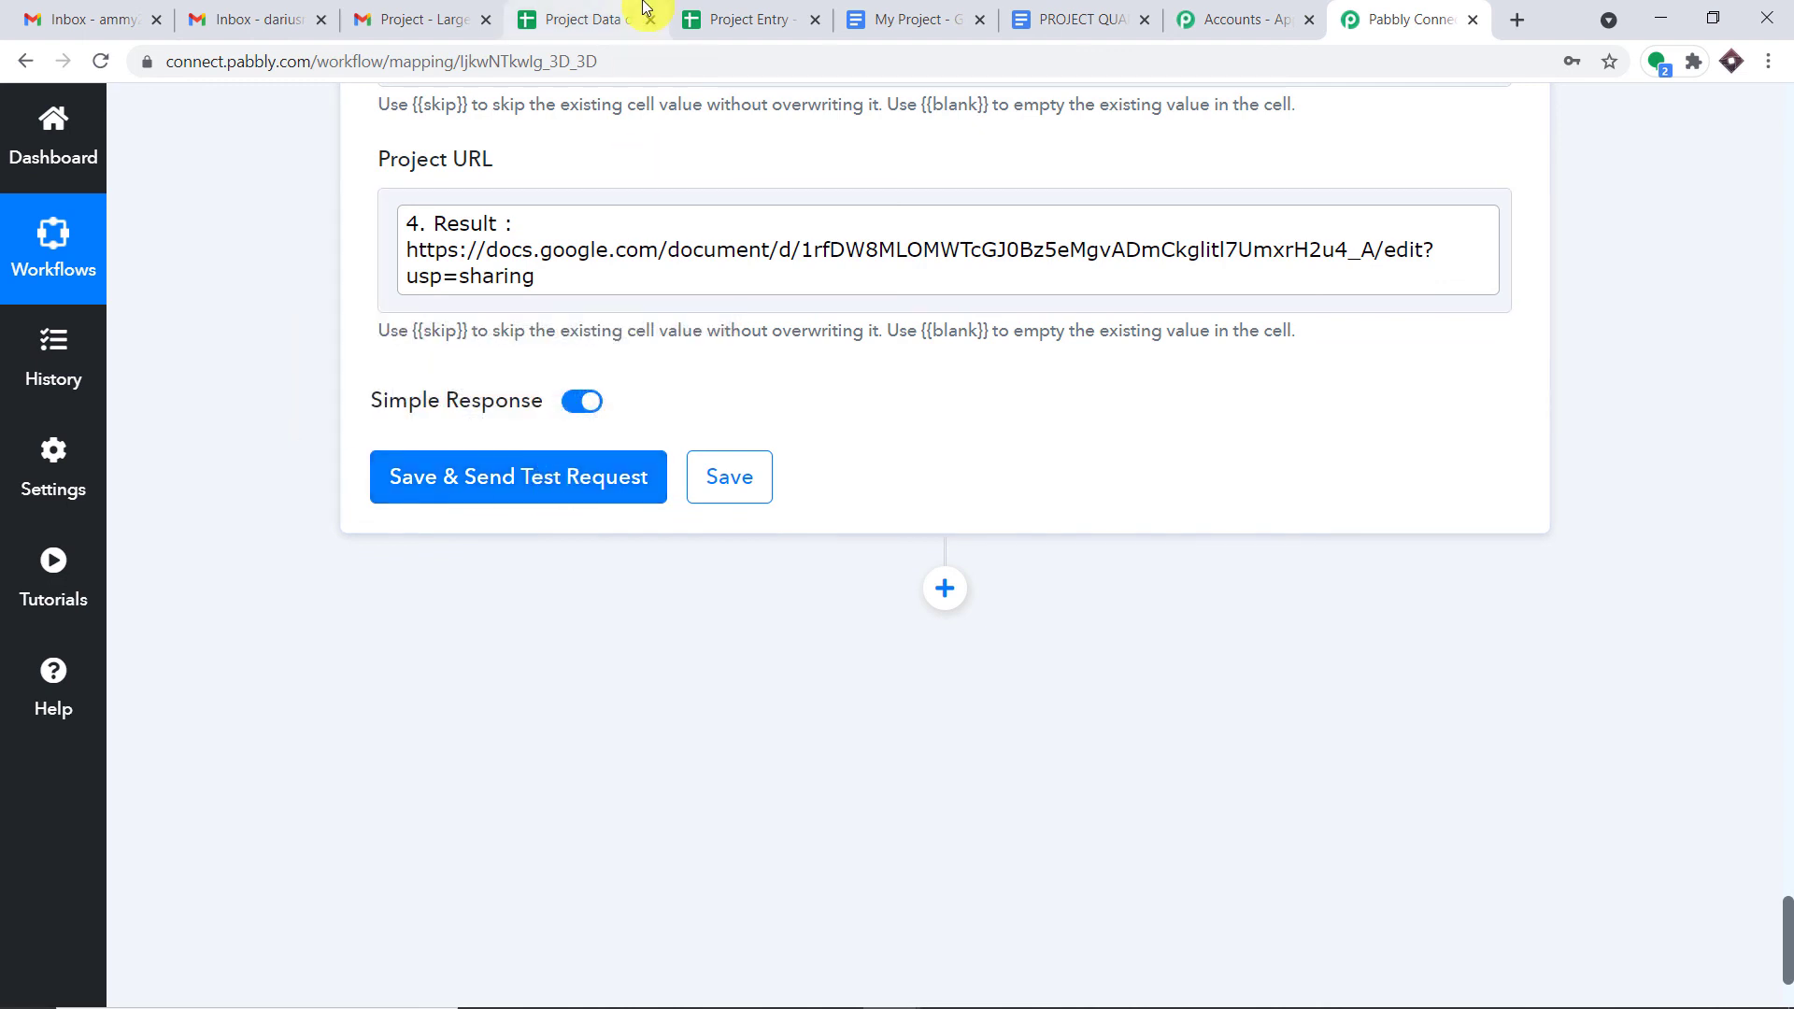
pyautogui.click(559, 476)
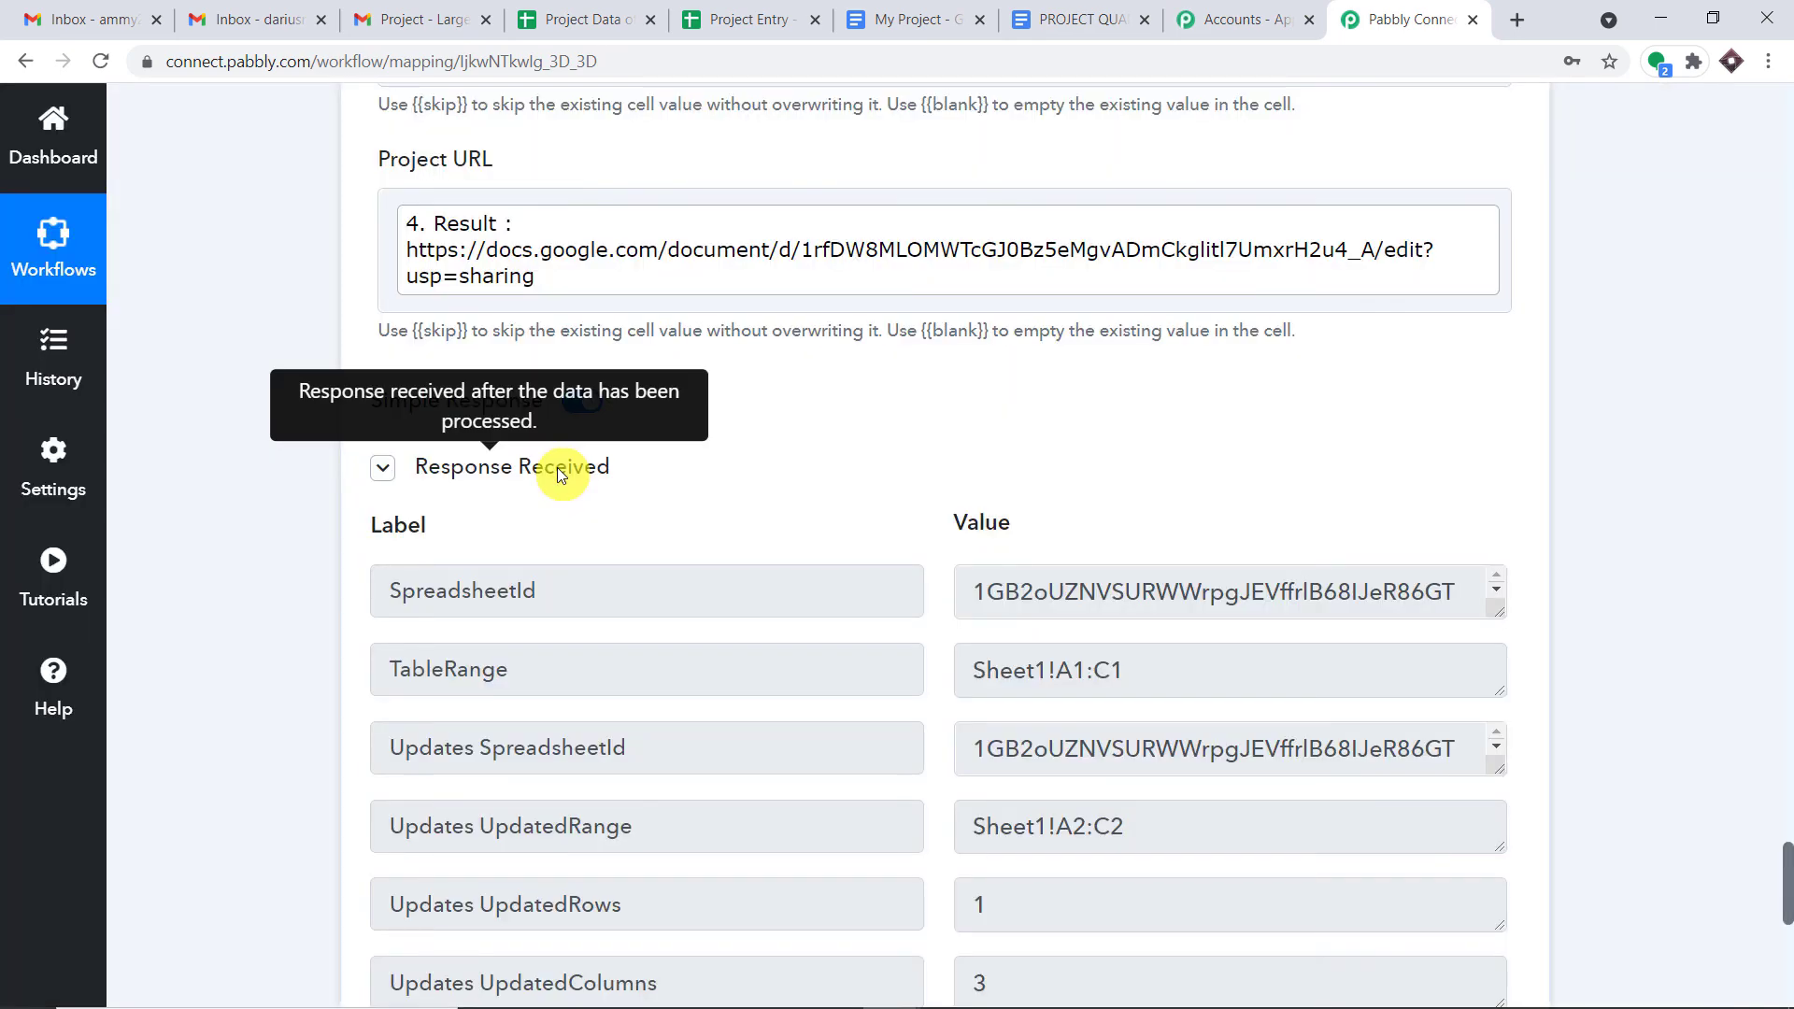
pyautogui.click(580, 18)
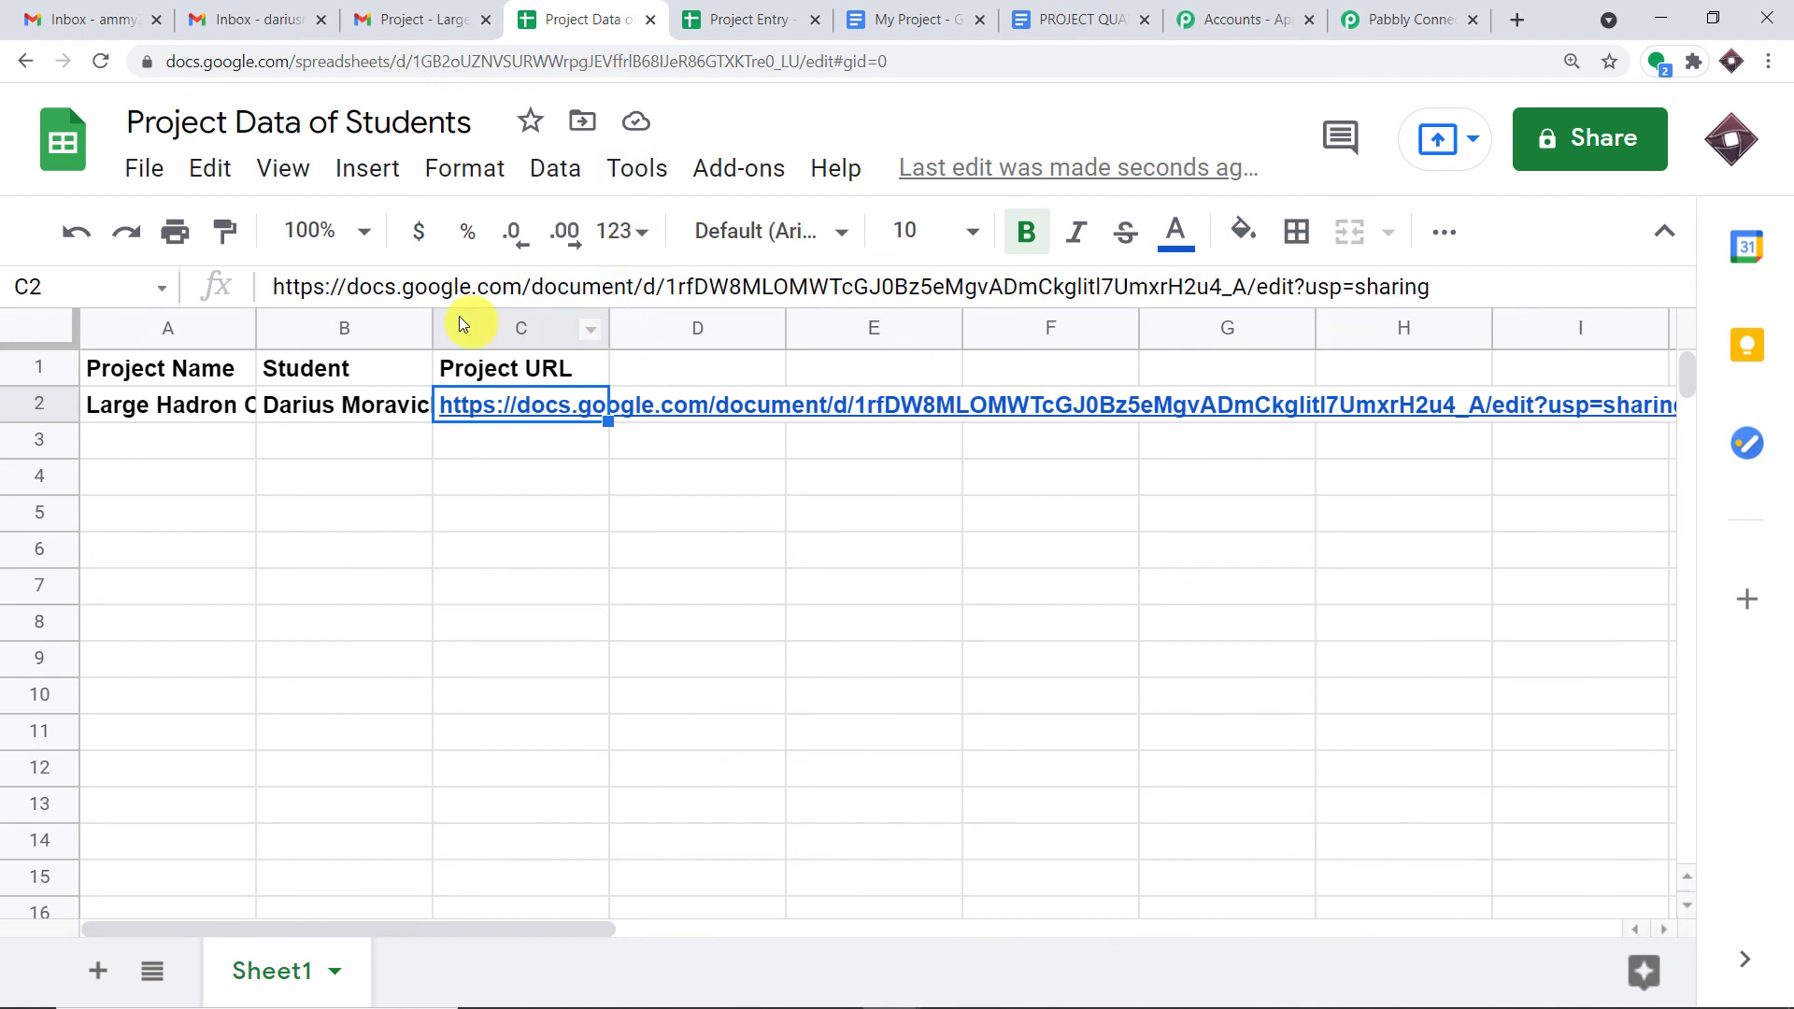
# - Widen columns A and B, verify the student name in B2 and project link in C2
pyautogui.moveTo(432, 327); pyautogui.dragTo(642, 329)
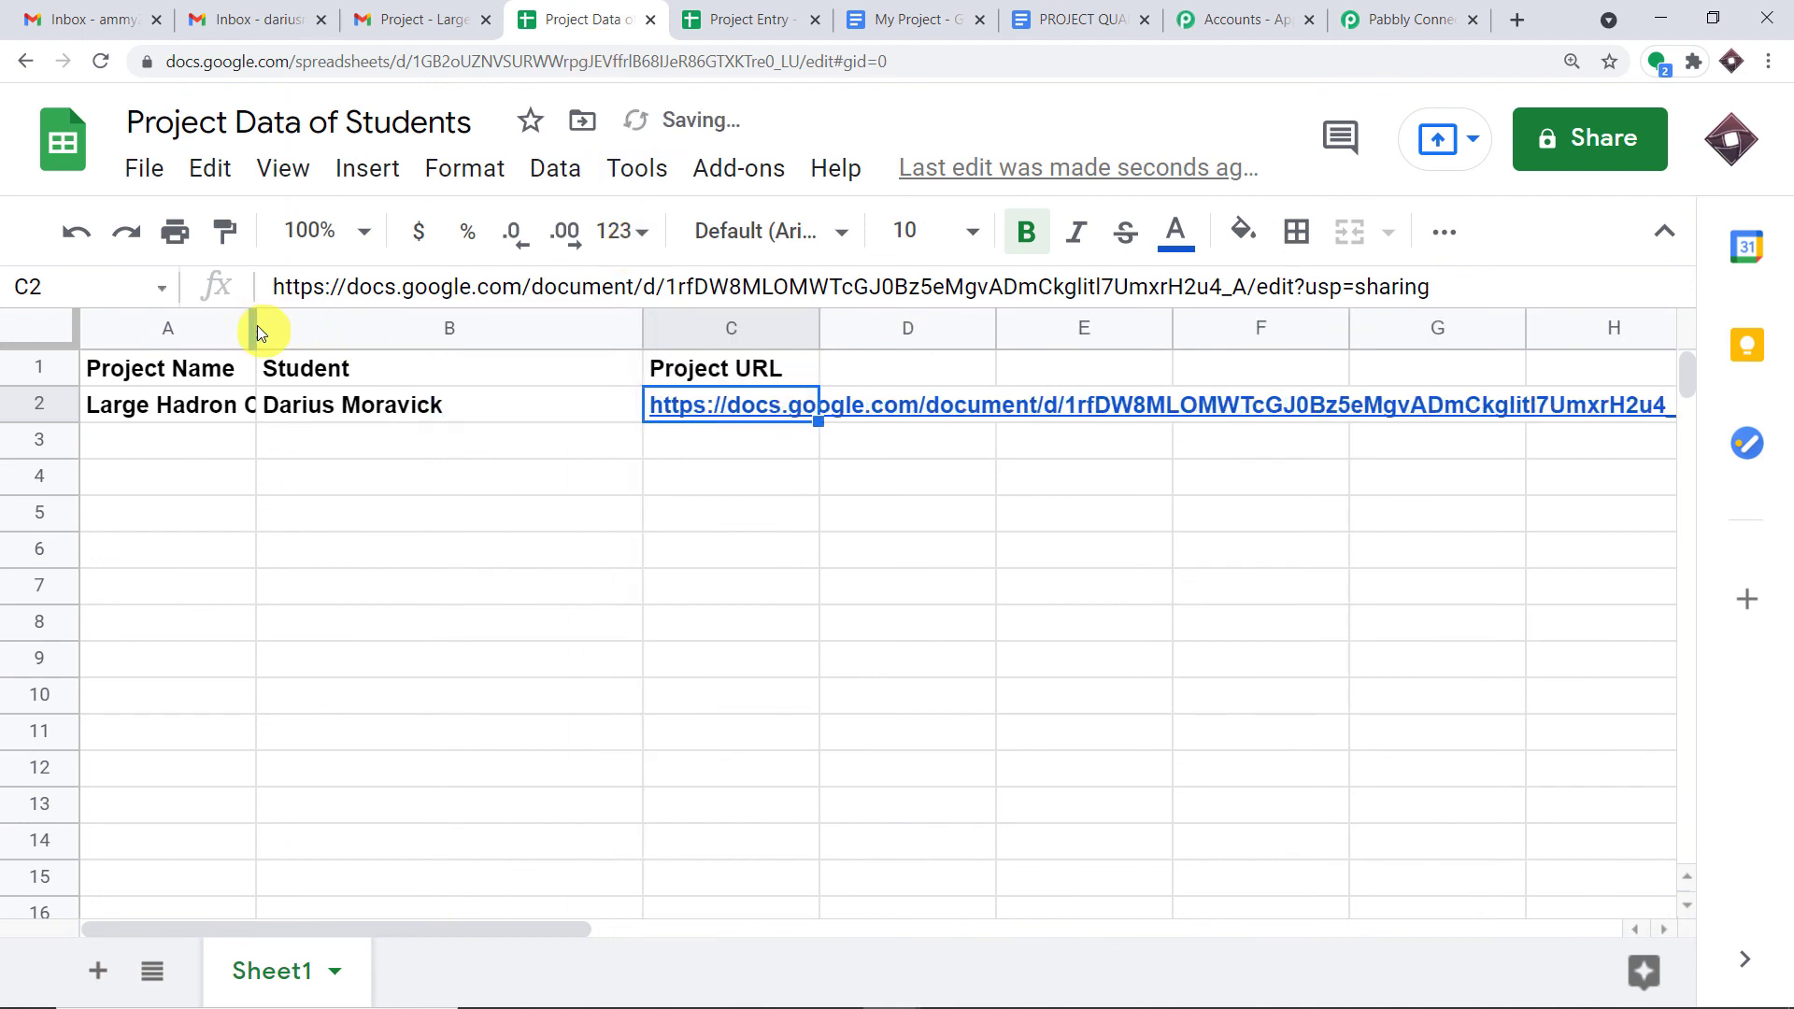
pyautogui.moveTo(254, 322); pyautogui.dragTo(396, 329)
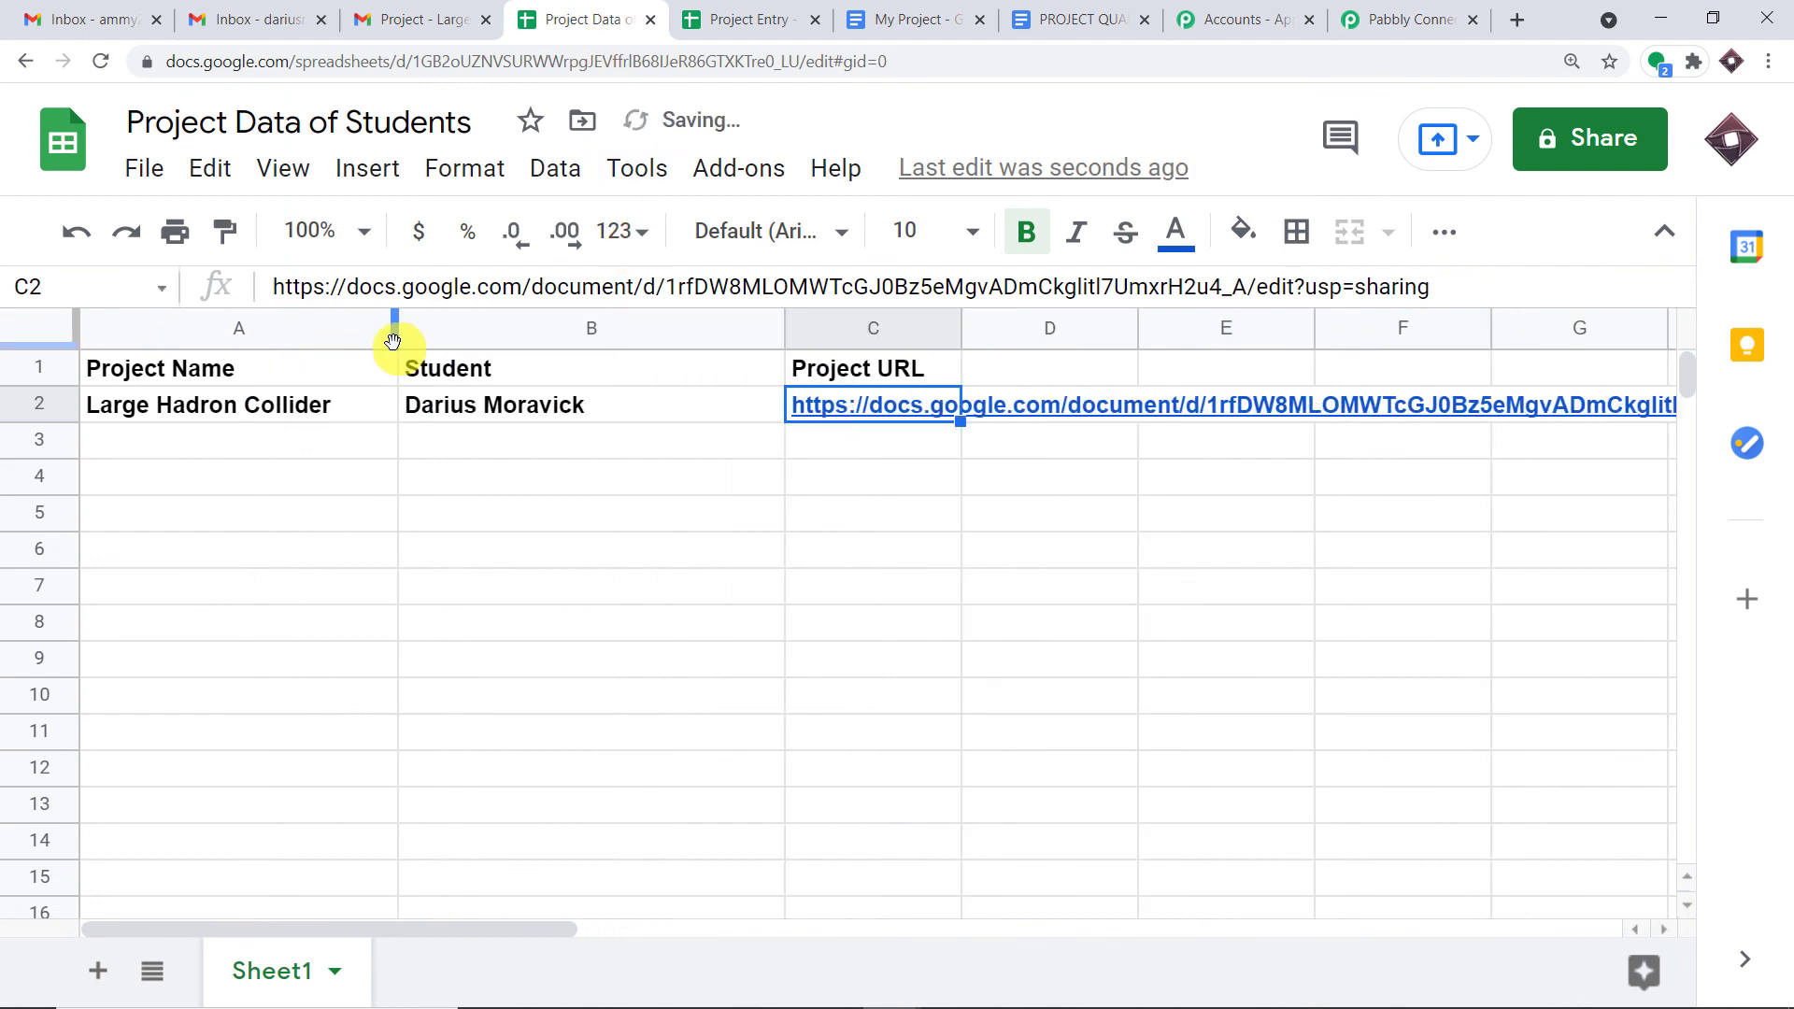
pyautogui.click(593, 413)
pyautogui.click(875, 408)
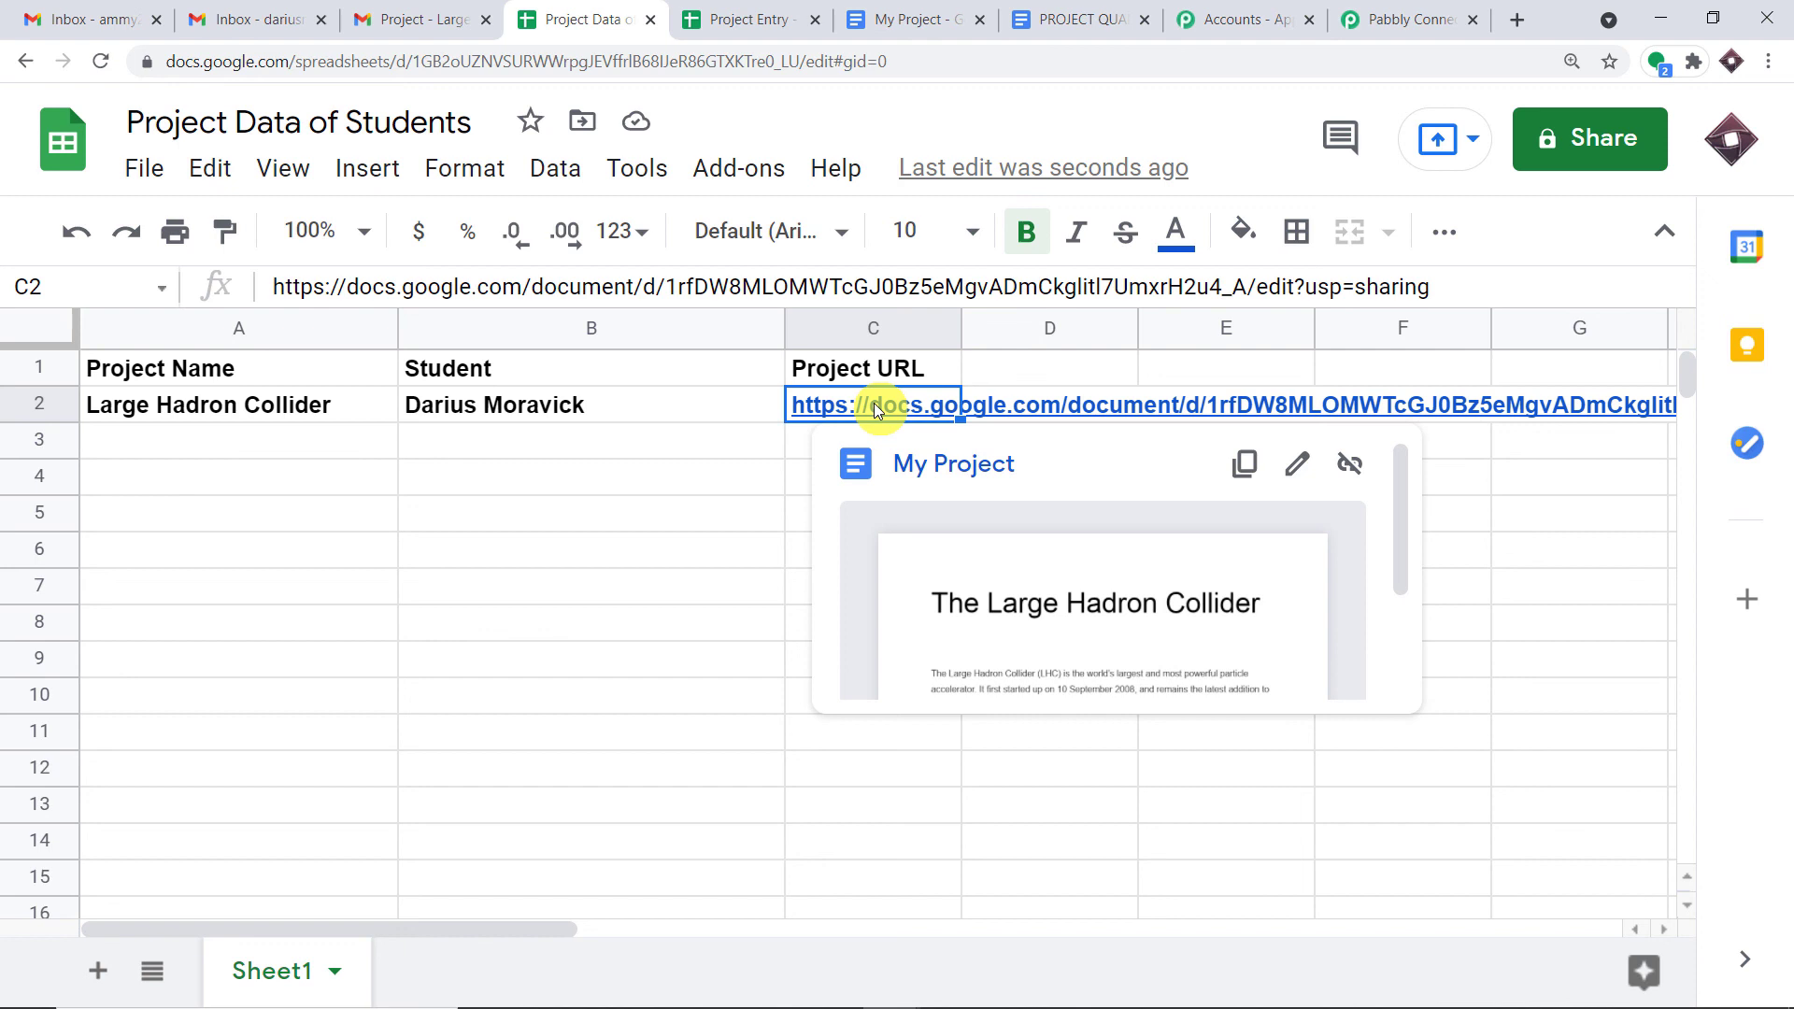
pyautogui.click(1355, 19)
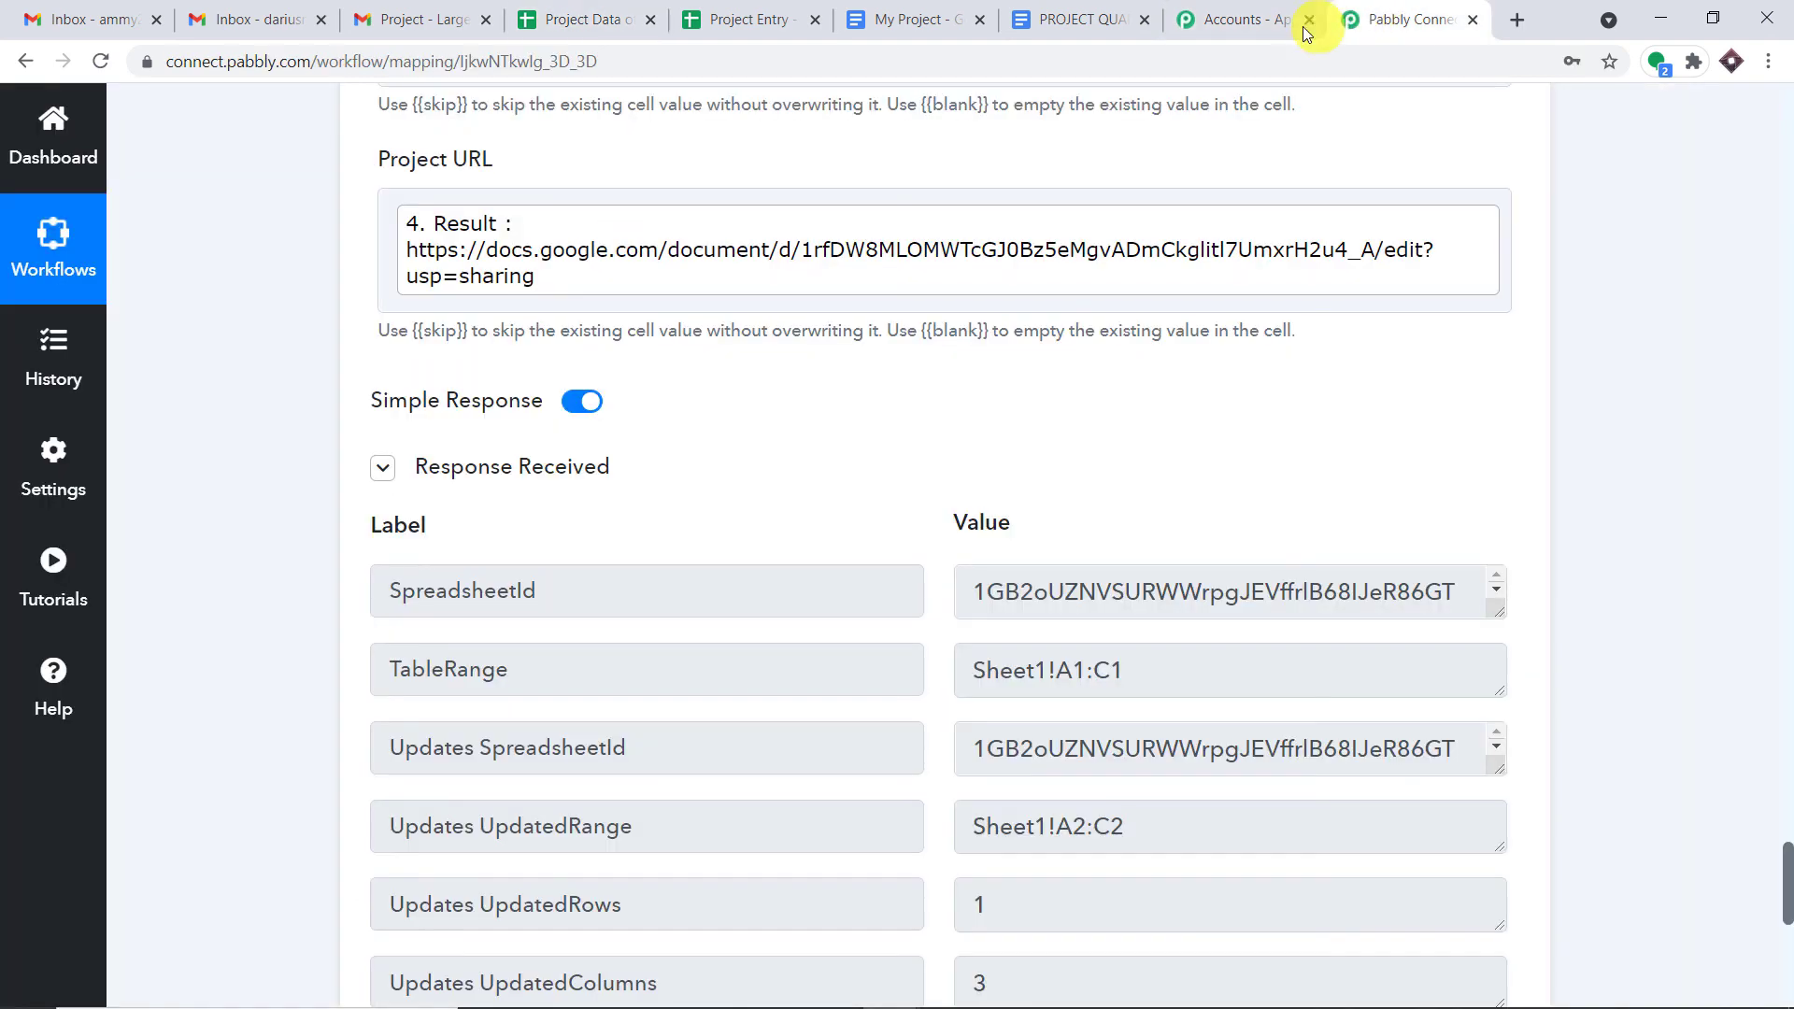
# - Collapse the Email Parser trigger and review the Text Parser and Add New Row cards
pyautogui.scroll(14, 1791, 520)
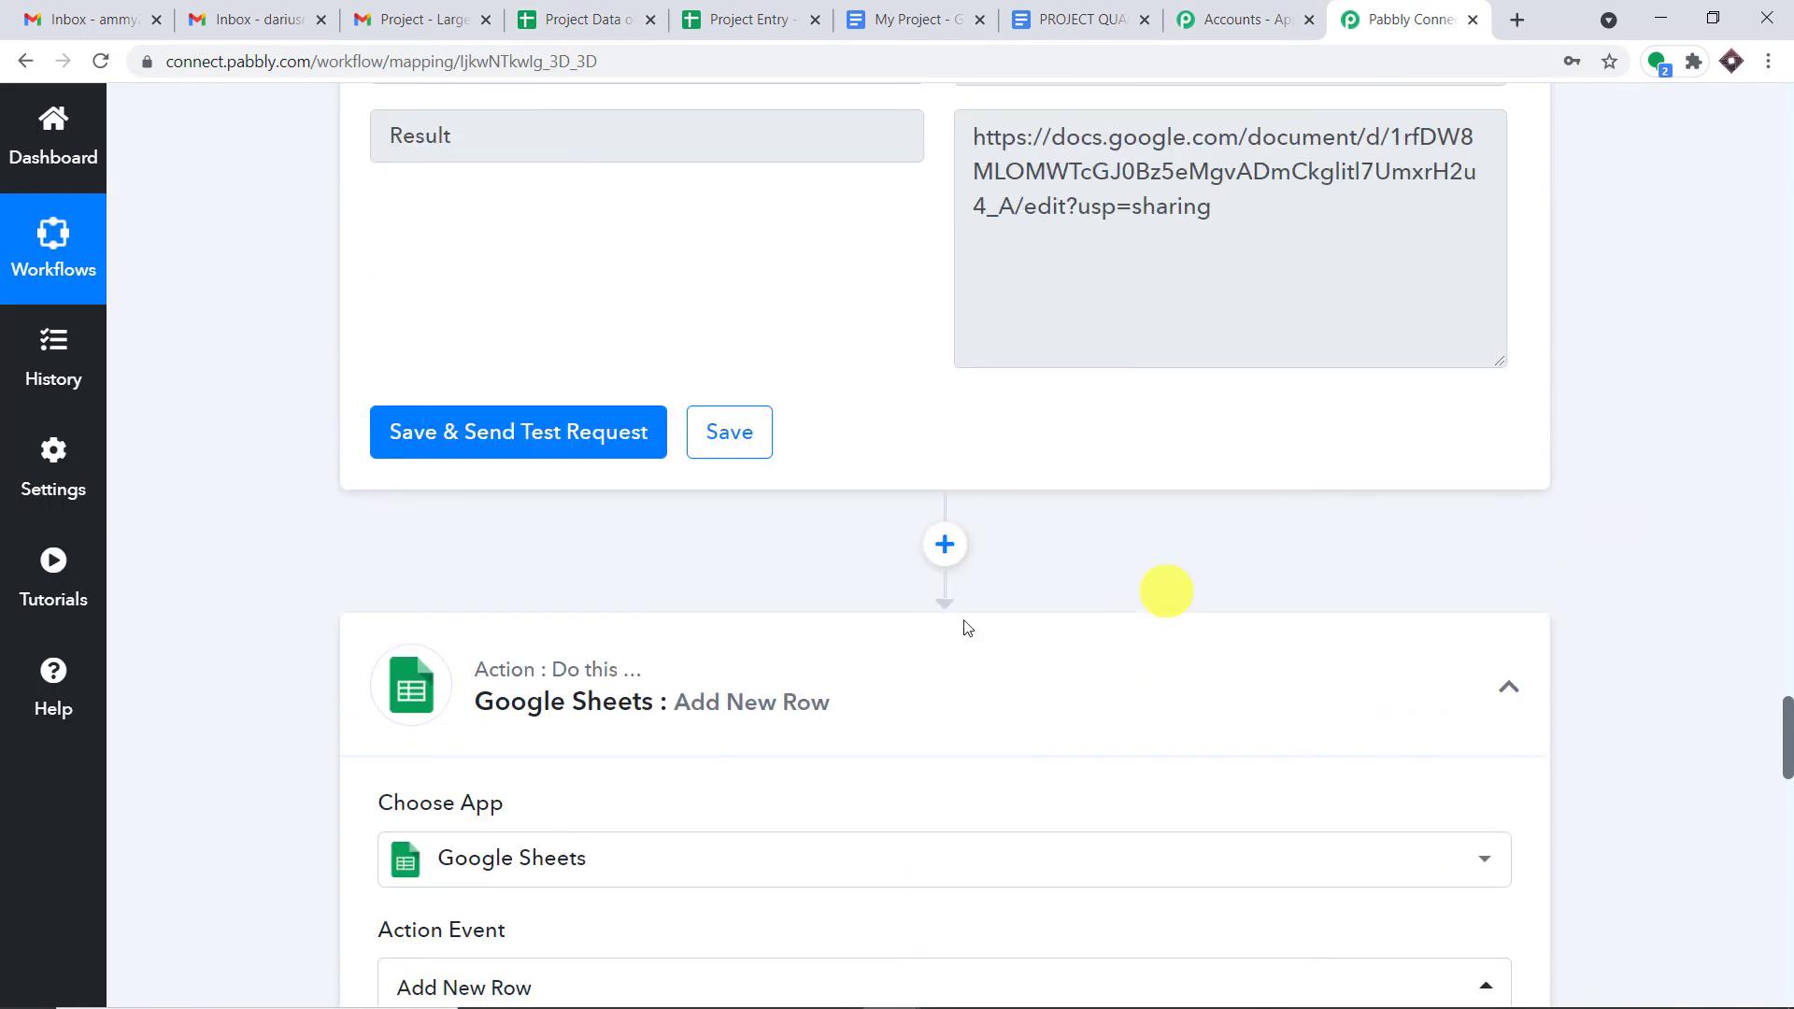
pyautogui.scroll(15, 1786, 601)
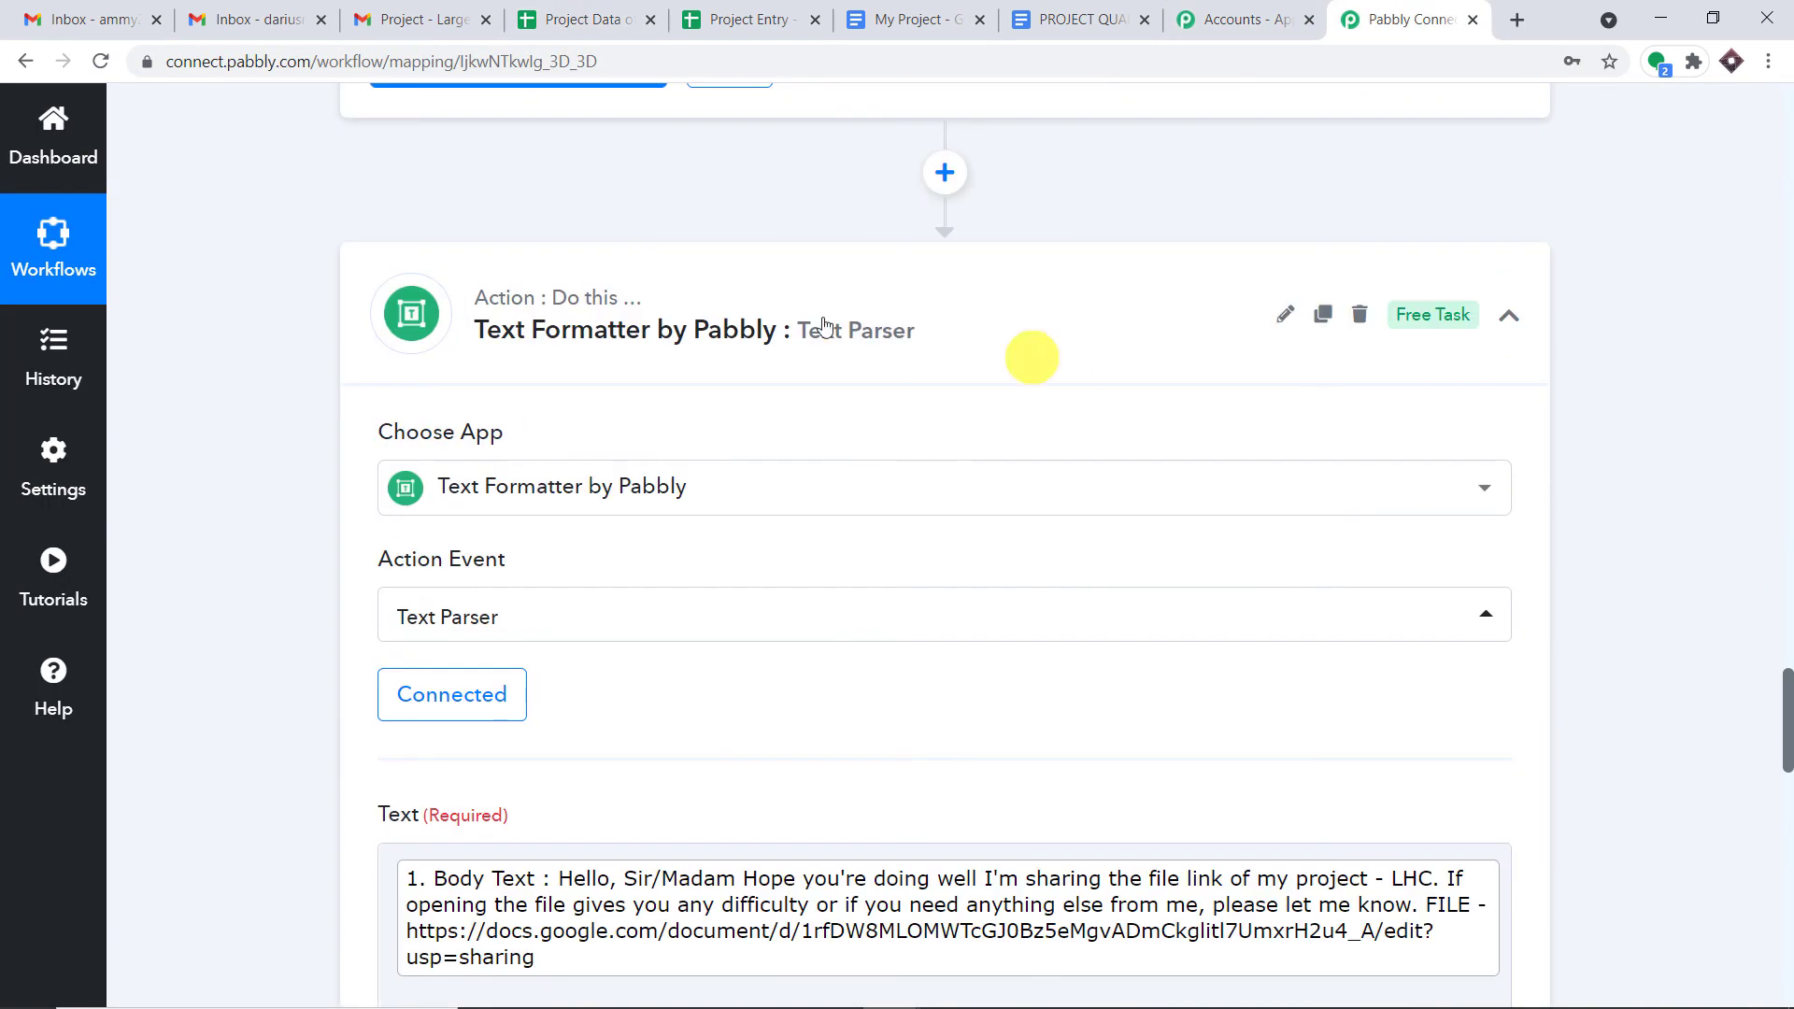
pyautogui.scroll(15, 1786, 368)
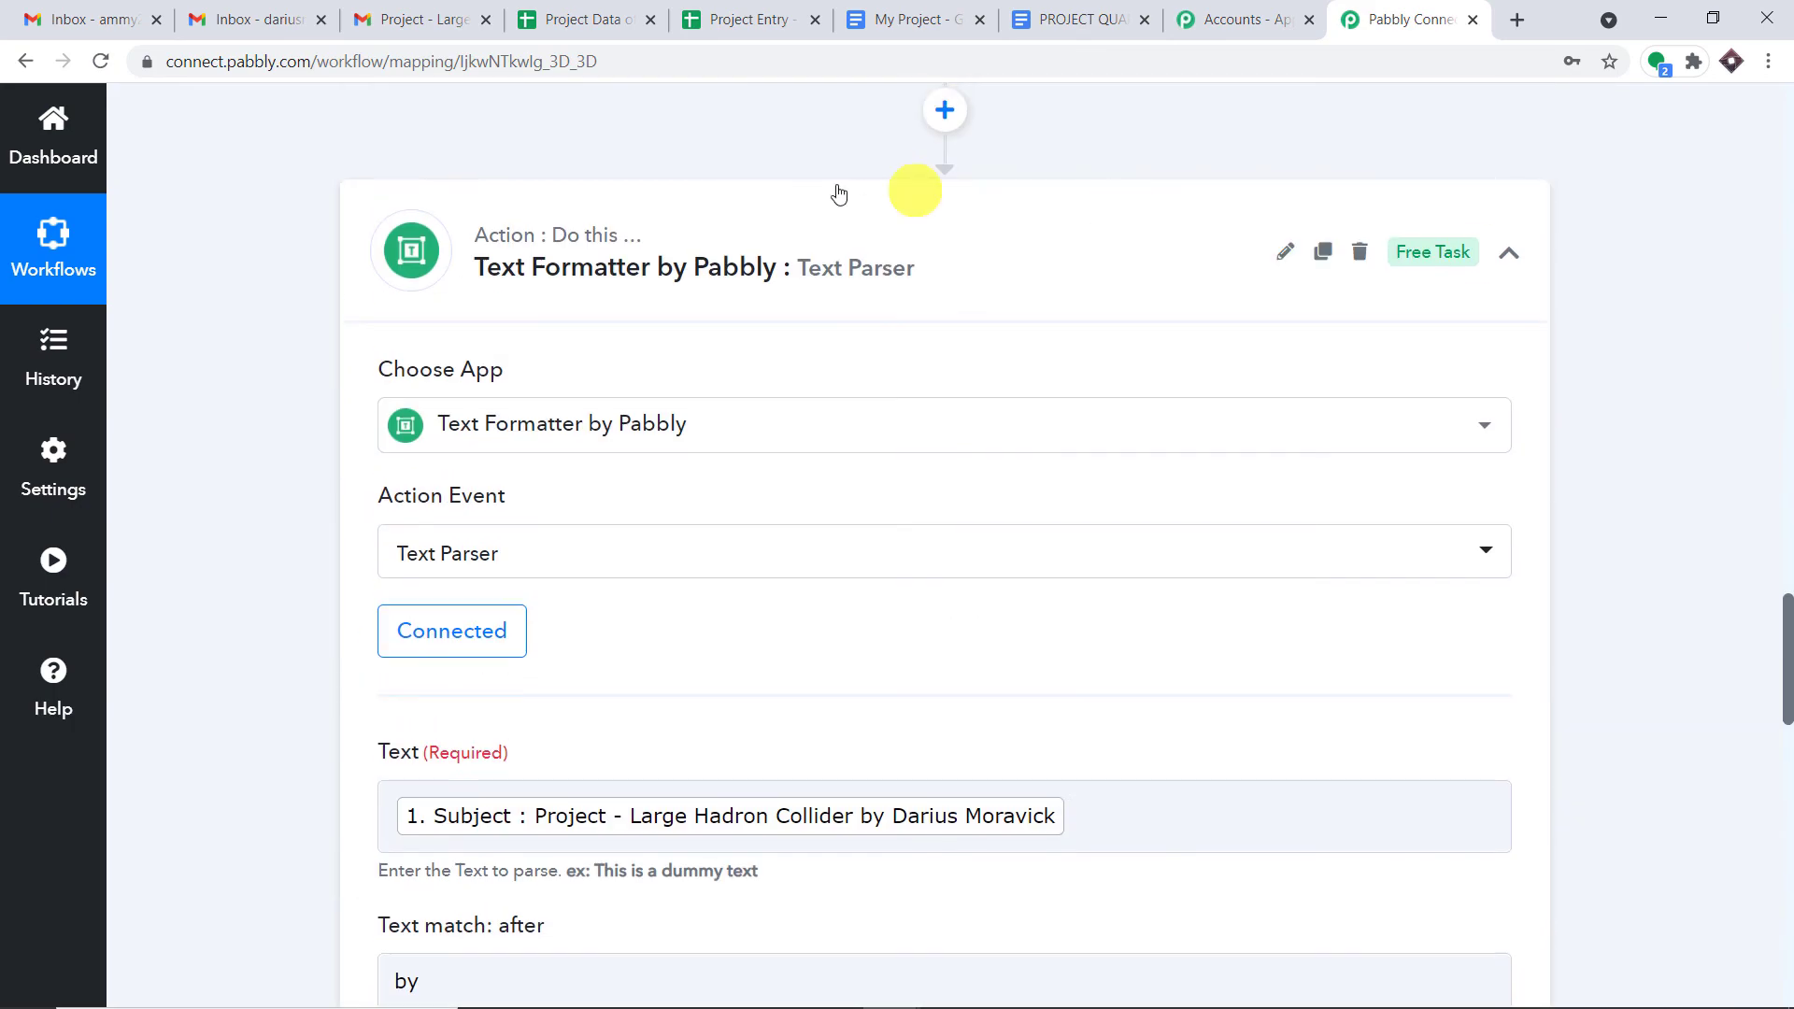
pyautogui.click(1789, 221)
pyautogui.click(1789, 222)
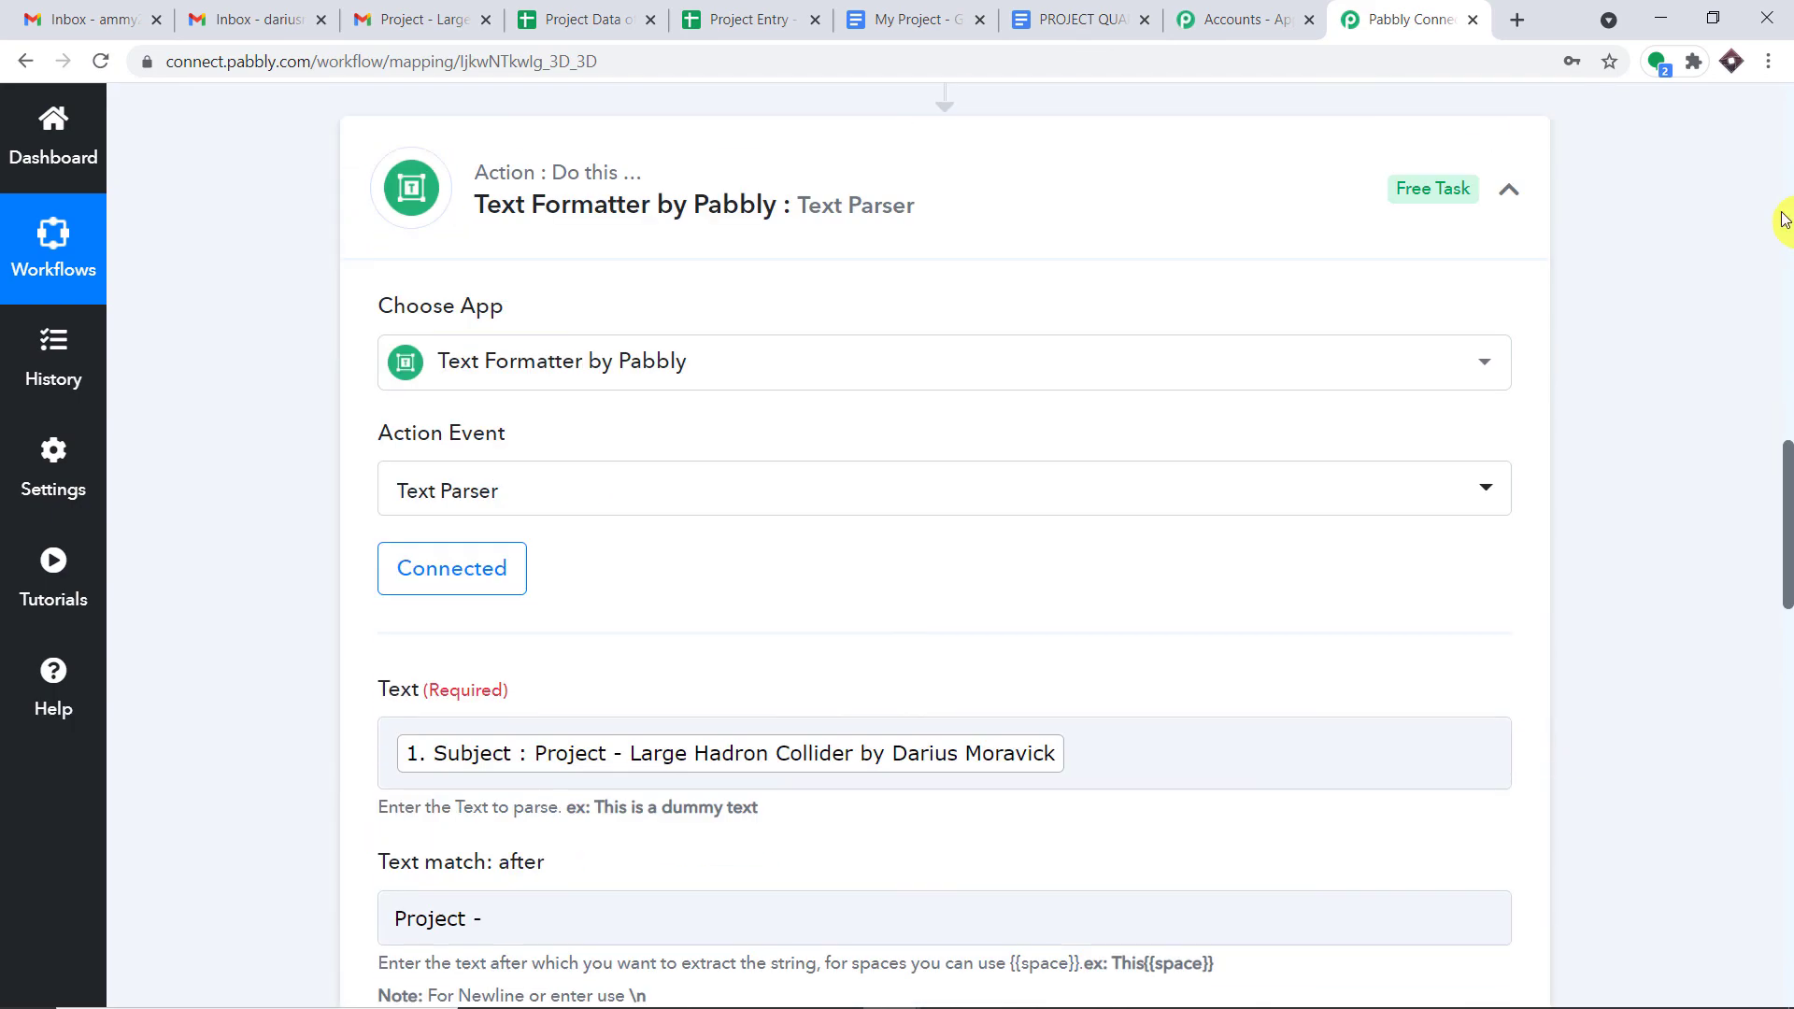
pyautogui.scroll(20, 977, 183)
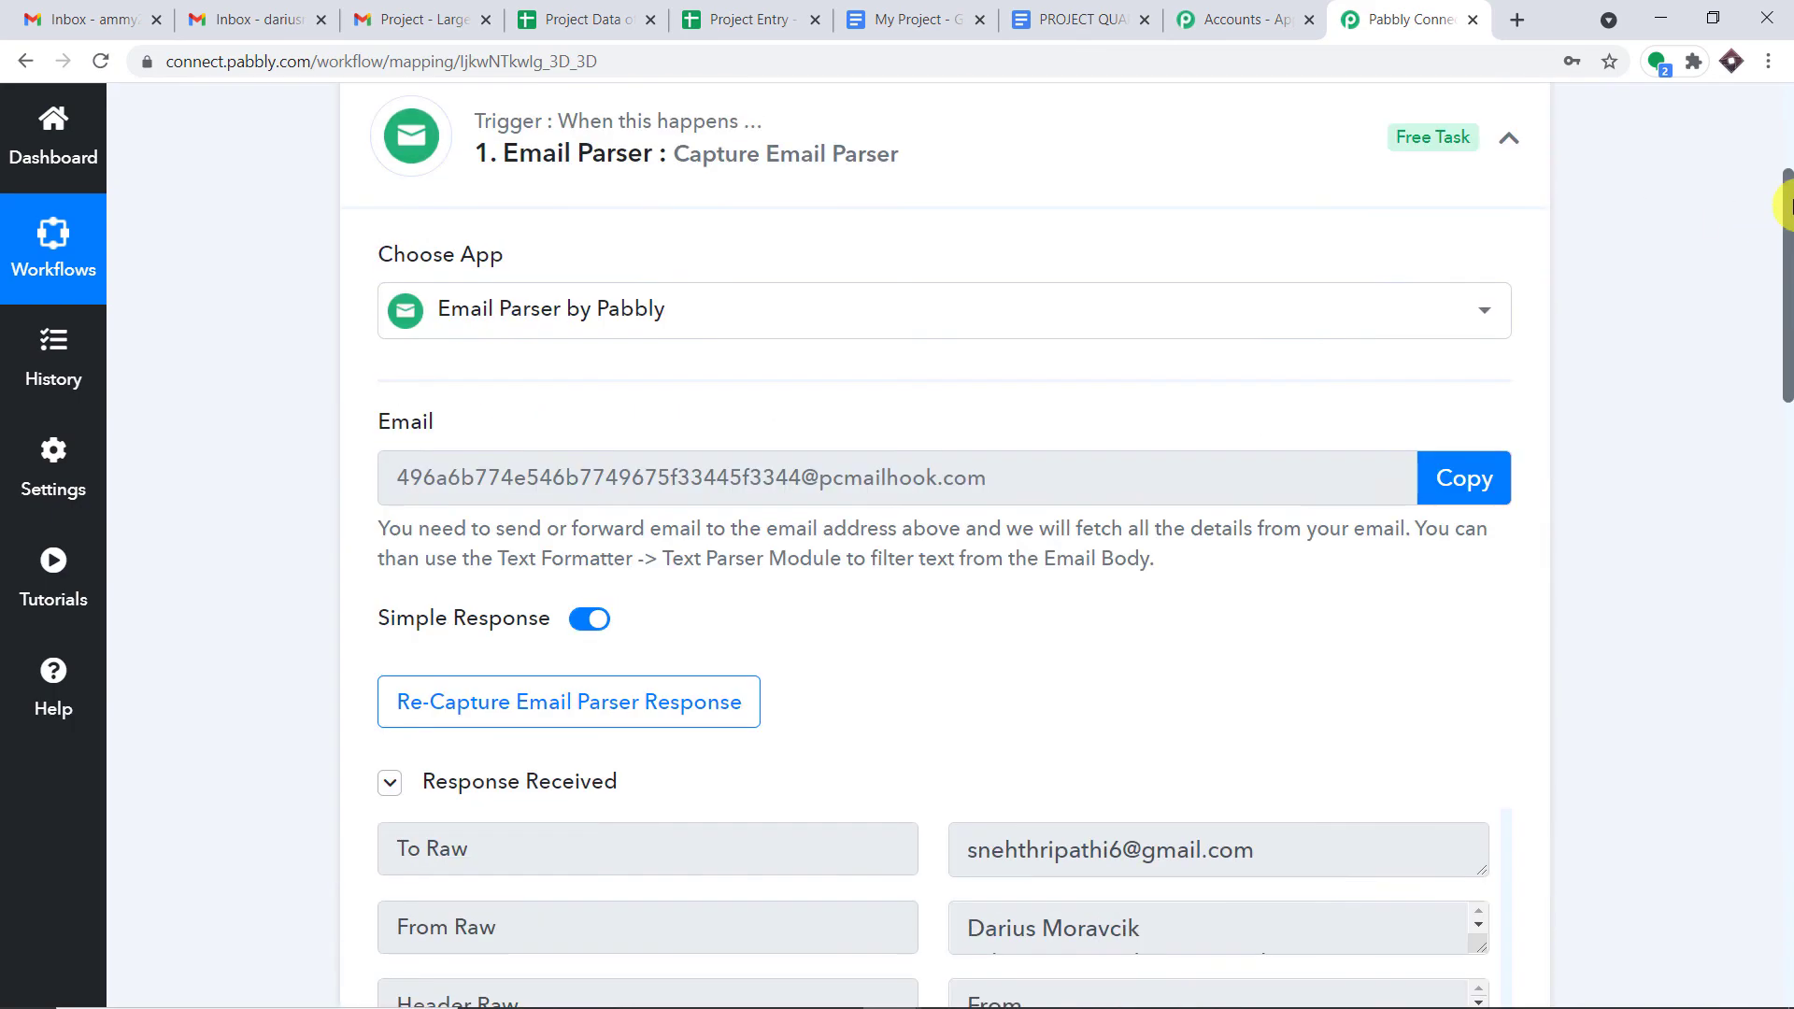
pyautogui.click(1017, 148)
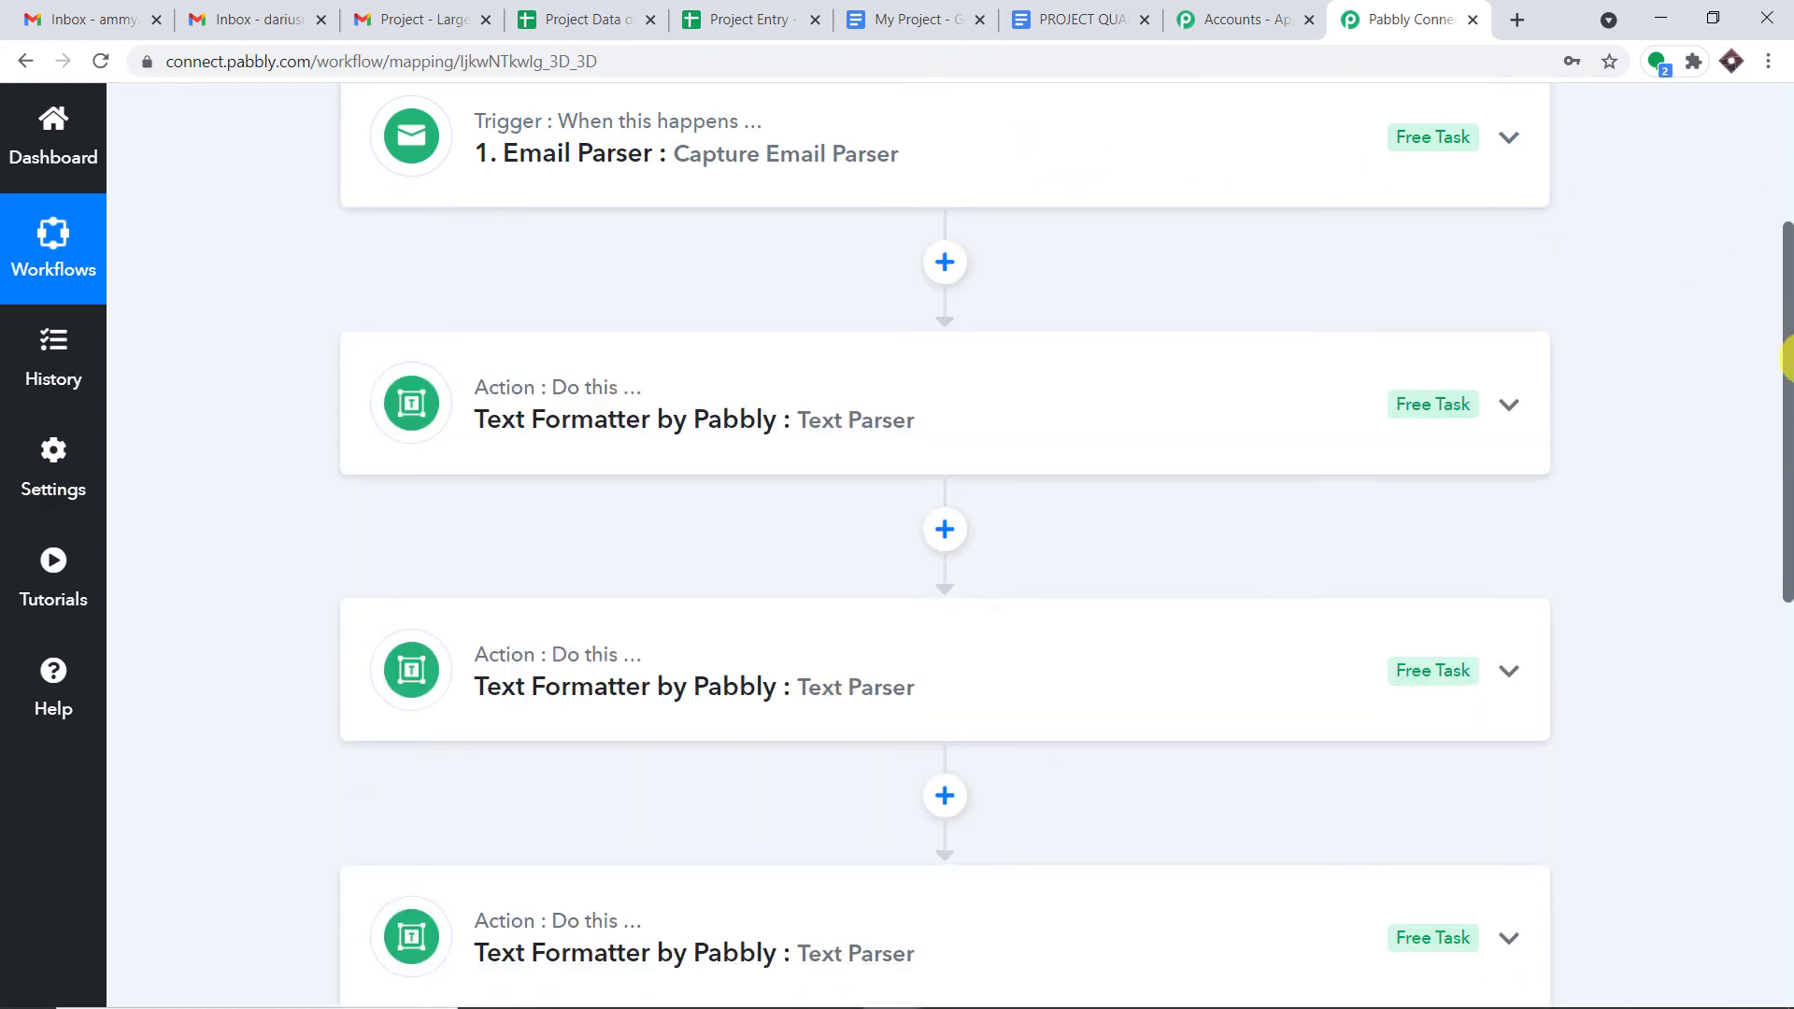
pyautogui.moveTo(1787, 417); pyautogui.dragTo(1786, 299)
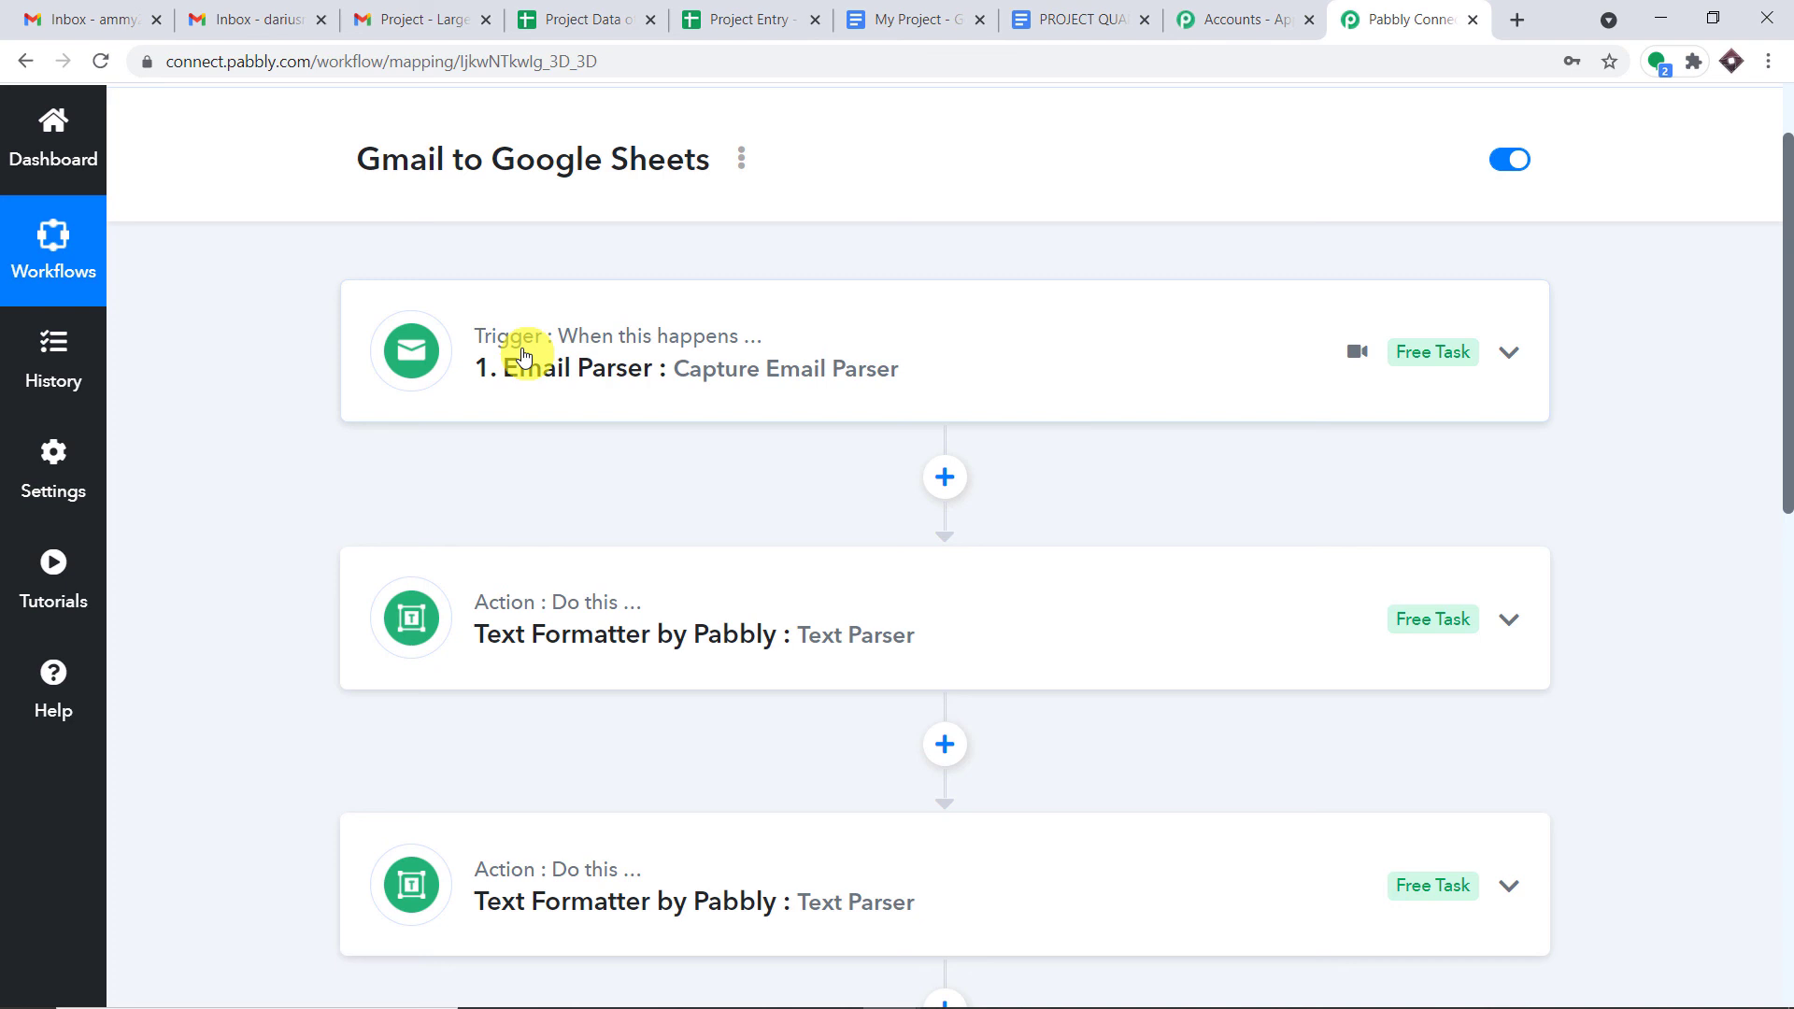
pyautogui.scroll(-3, 523, 356)
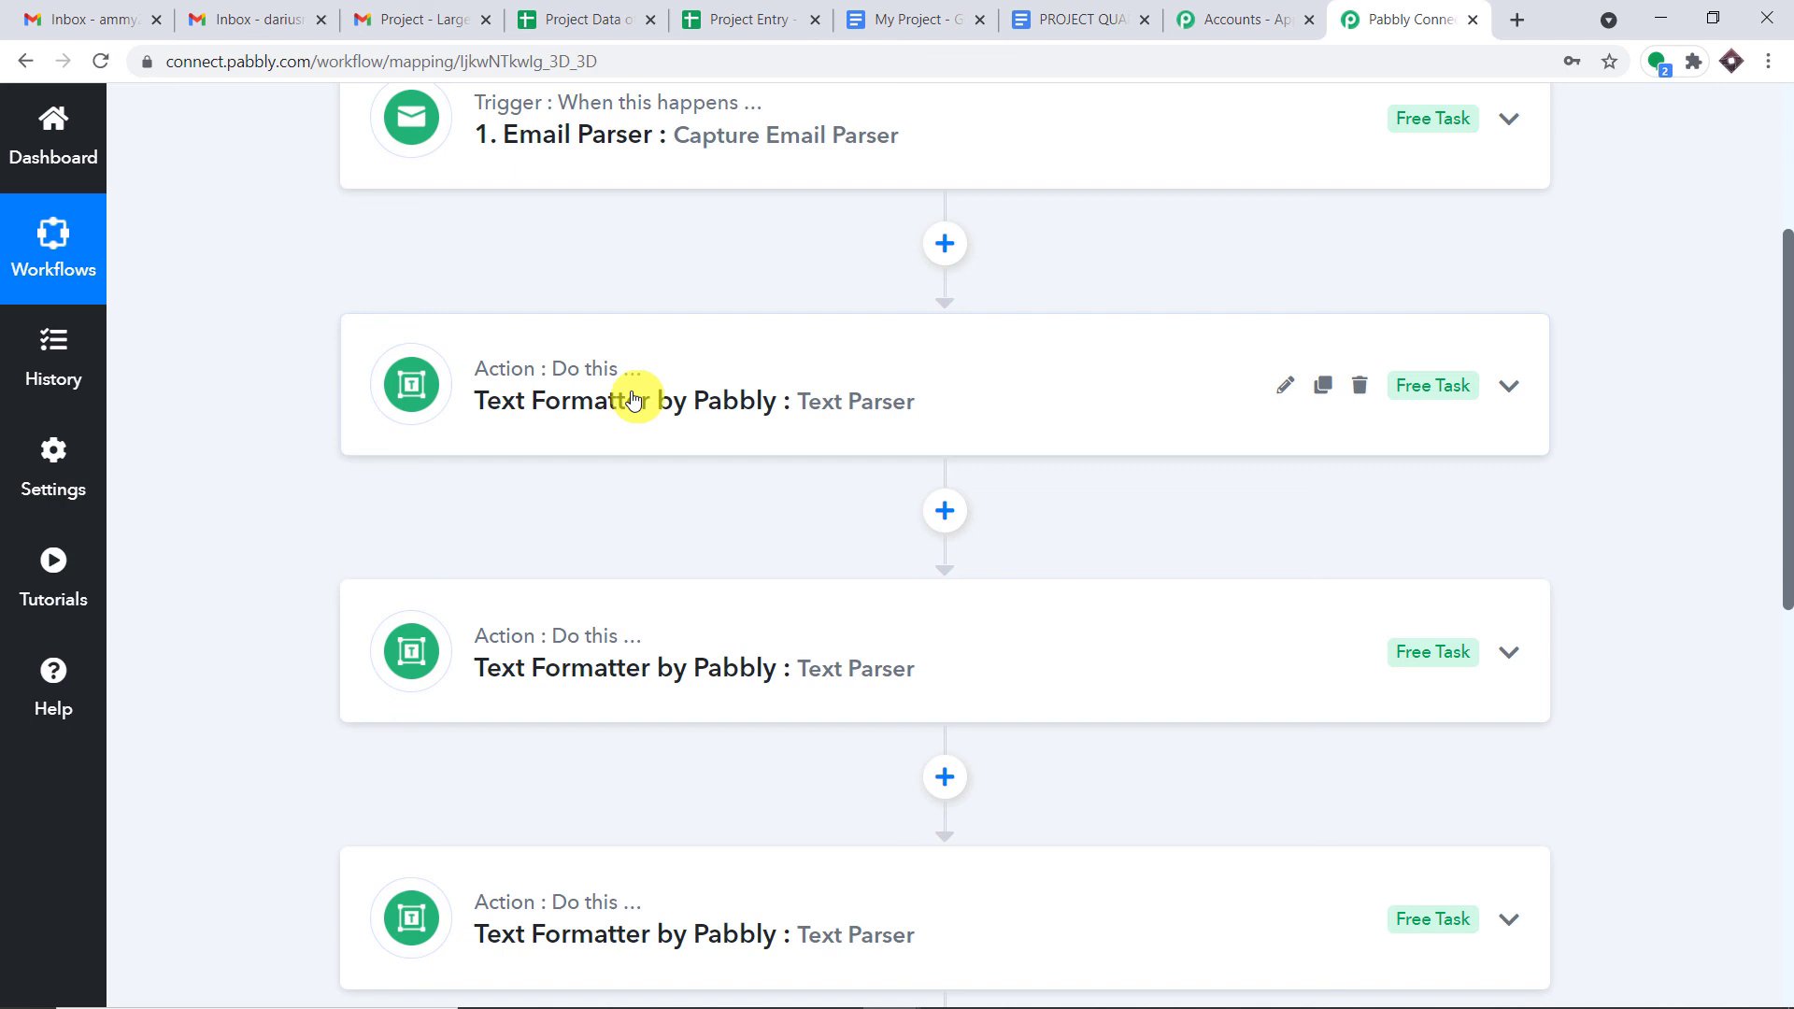
pyautogui.scroll(-3, 640, 393)
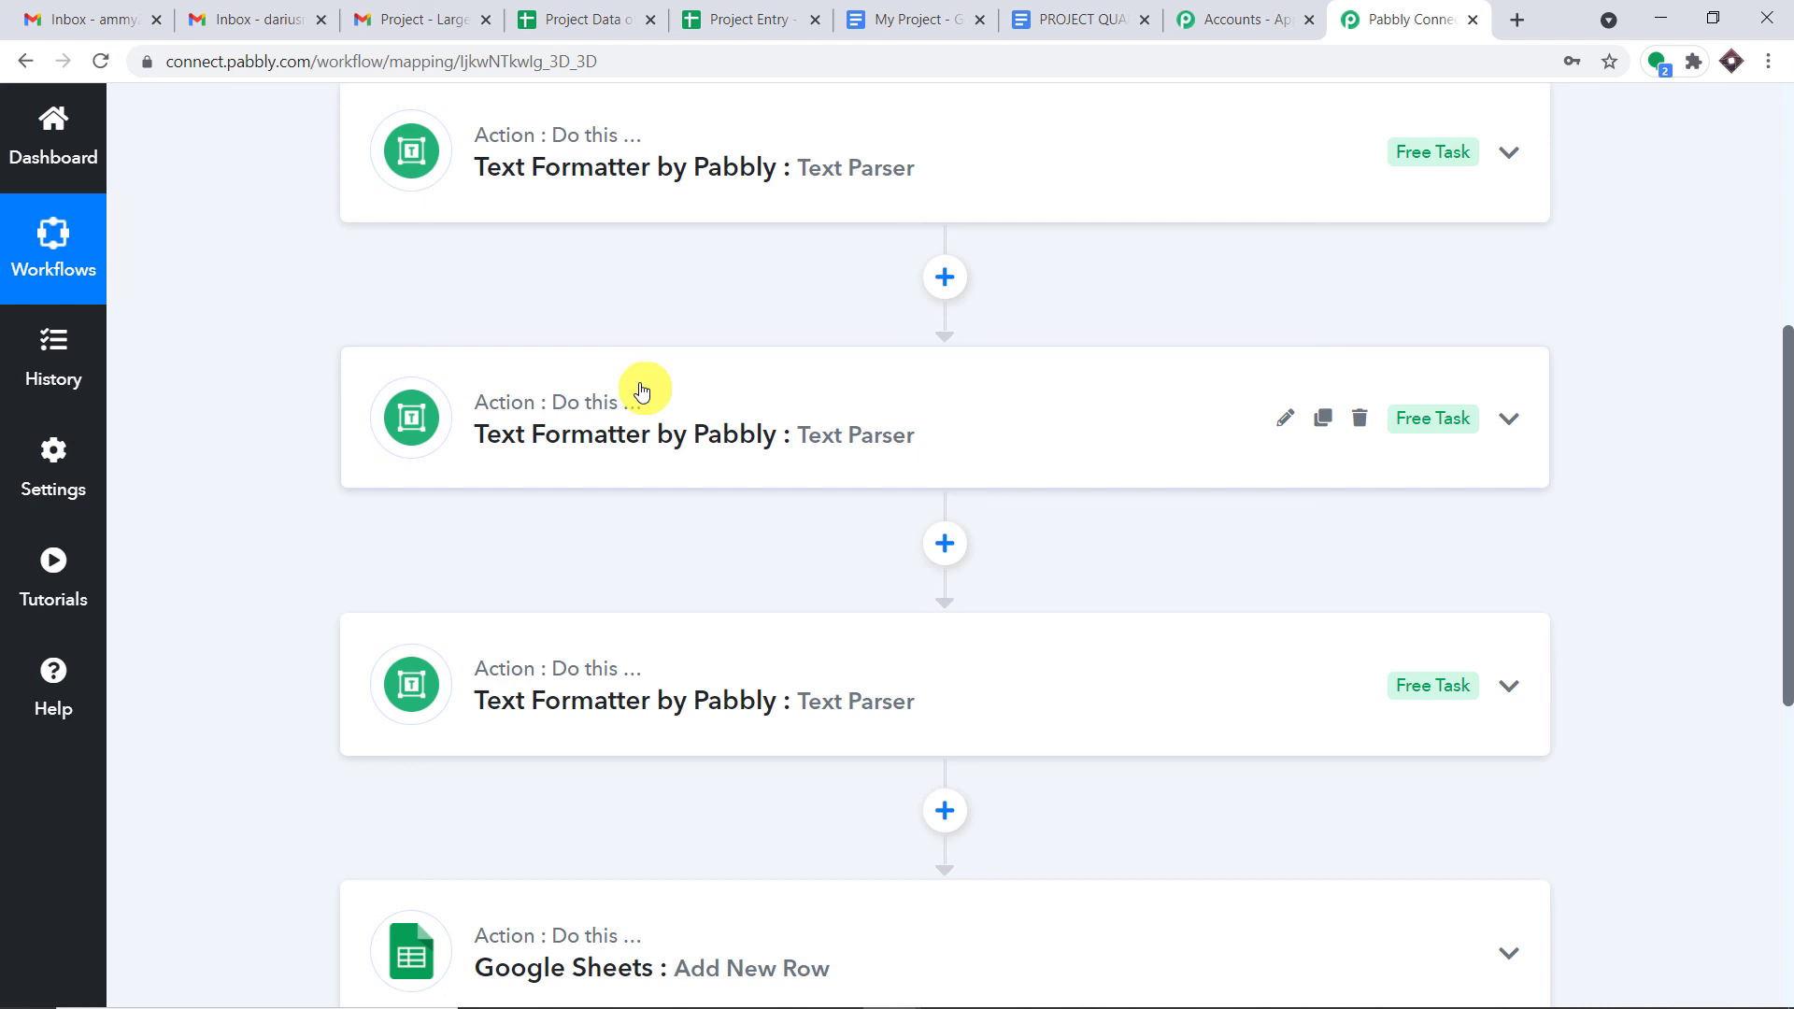
pyautogui.scroll(-3, 642, 392)
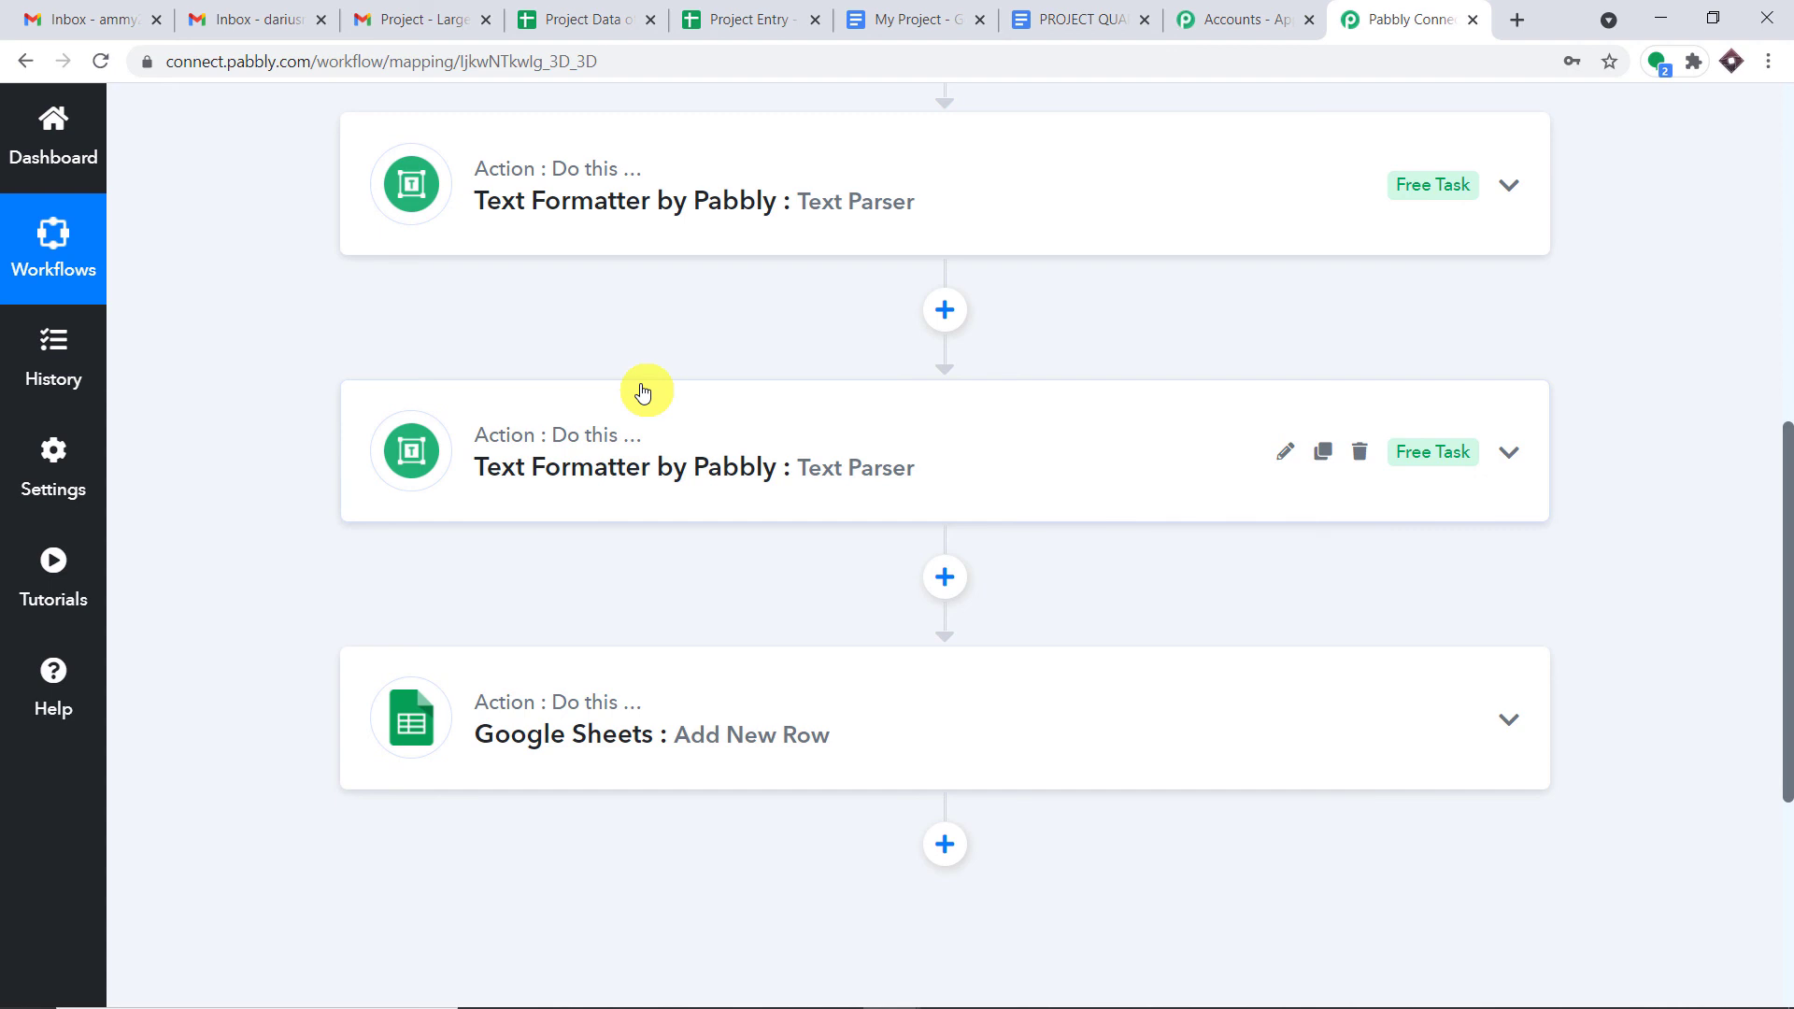
pyautogui.scroll(-3, 647, 396)
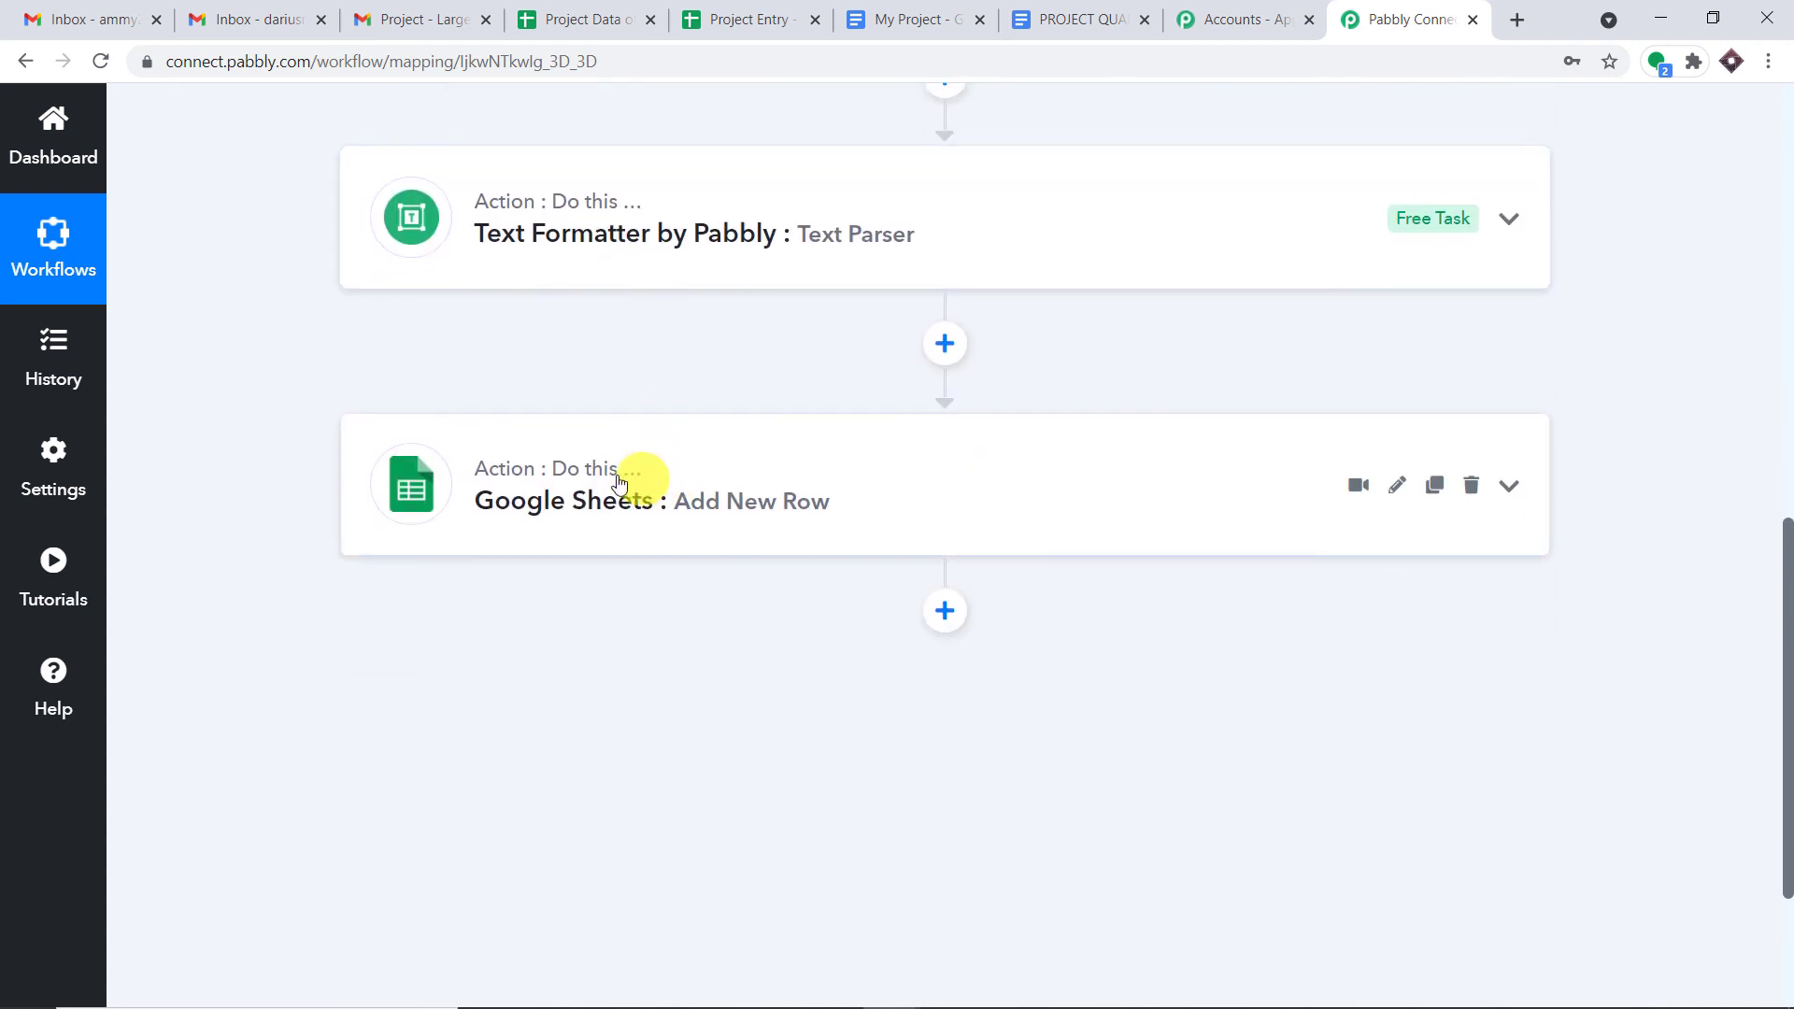
pyautogui.scroll(7, 869, 420)
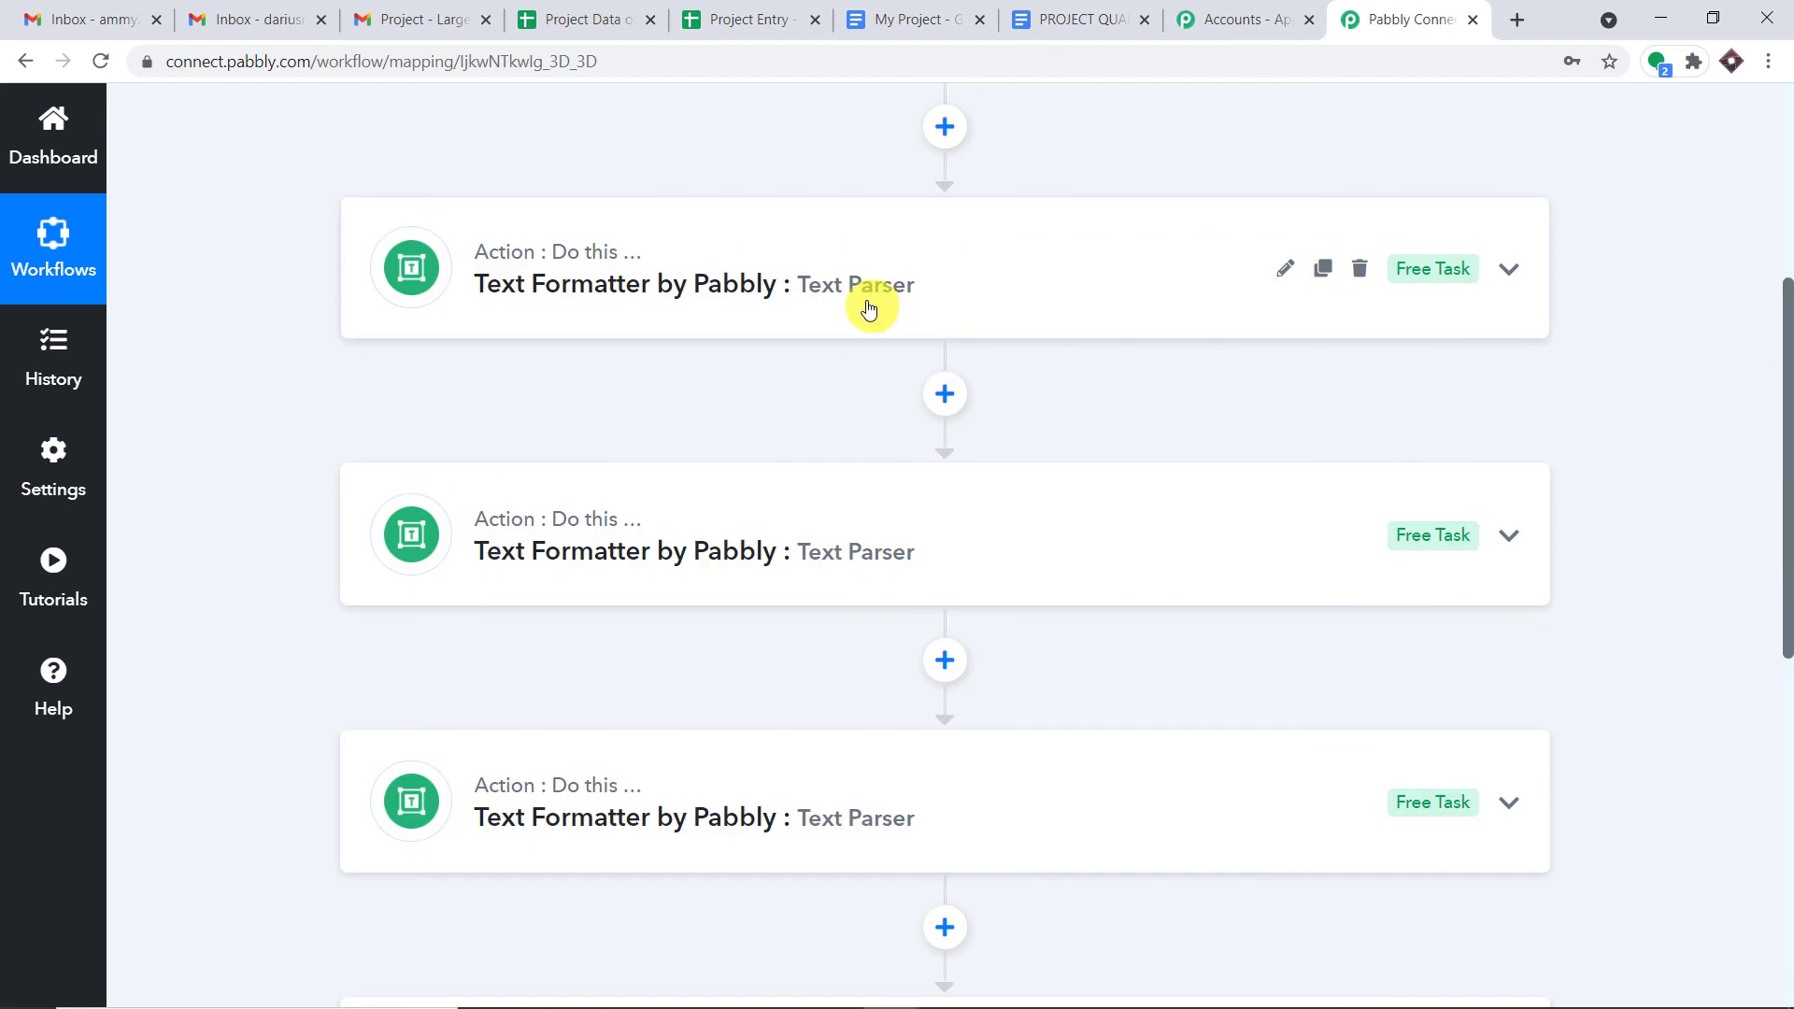
pyautogui.scroll(-2, 865, 315)
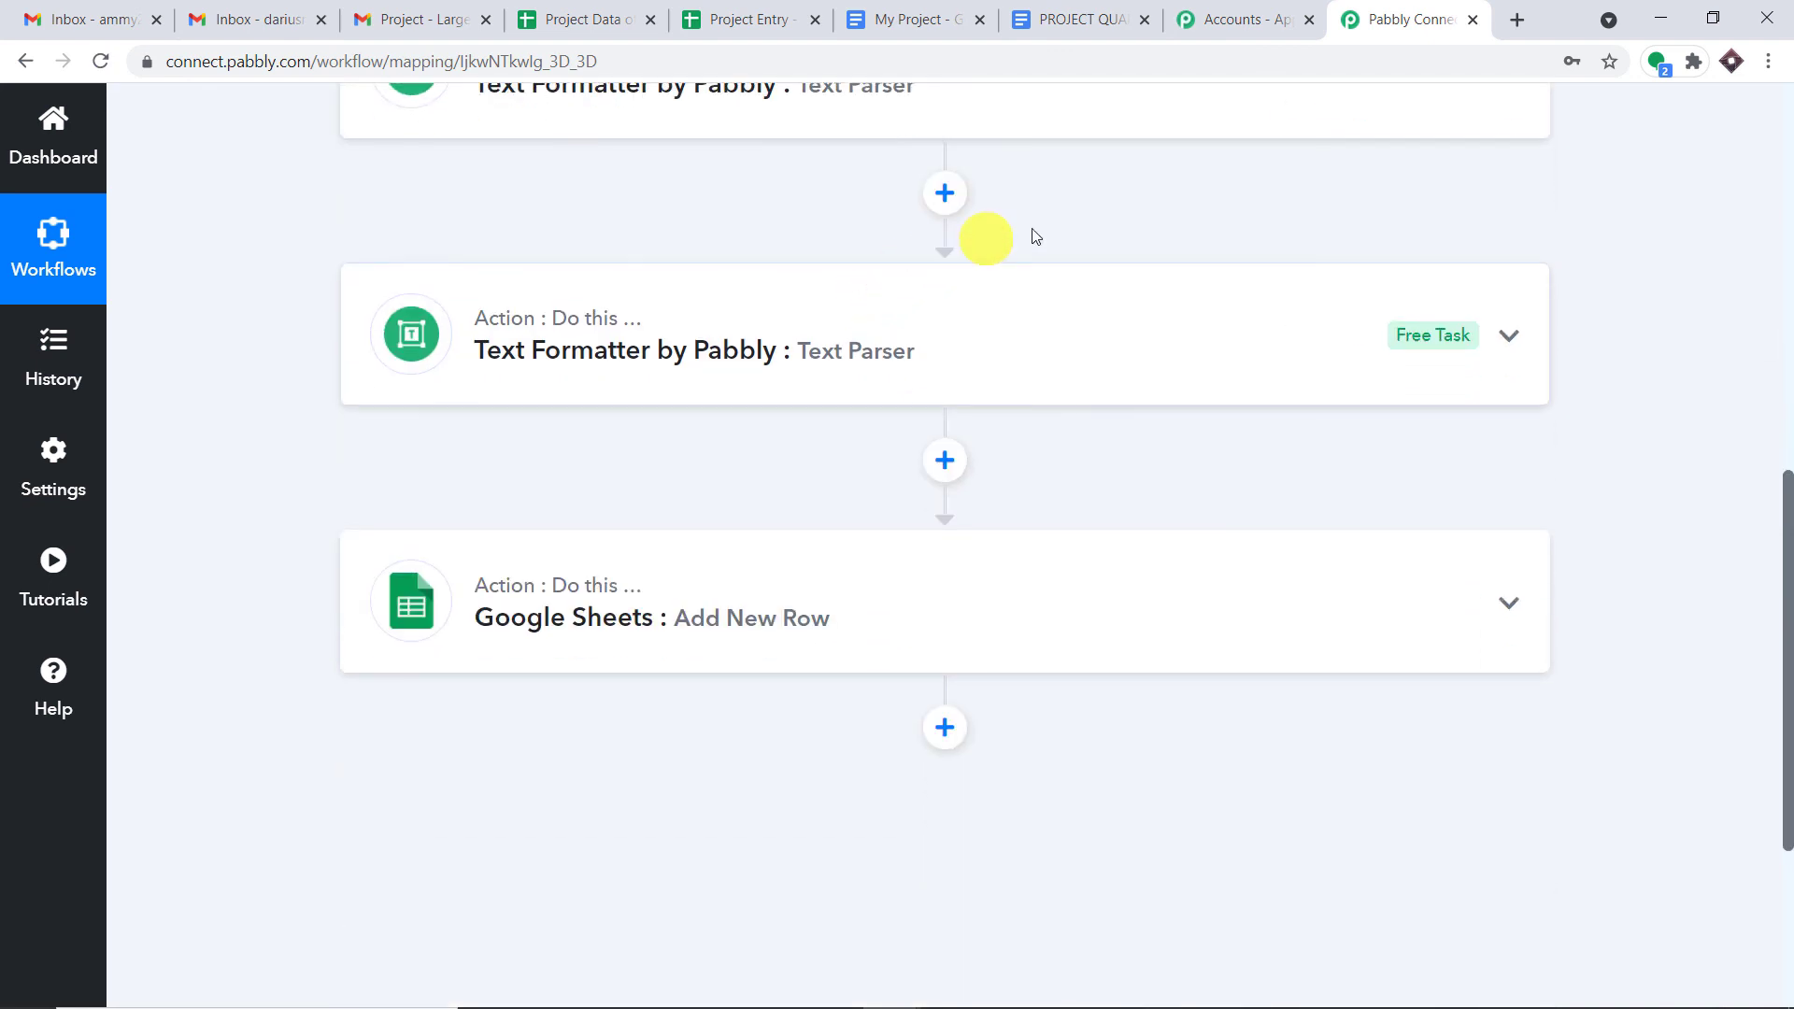